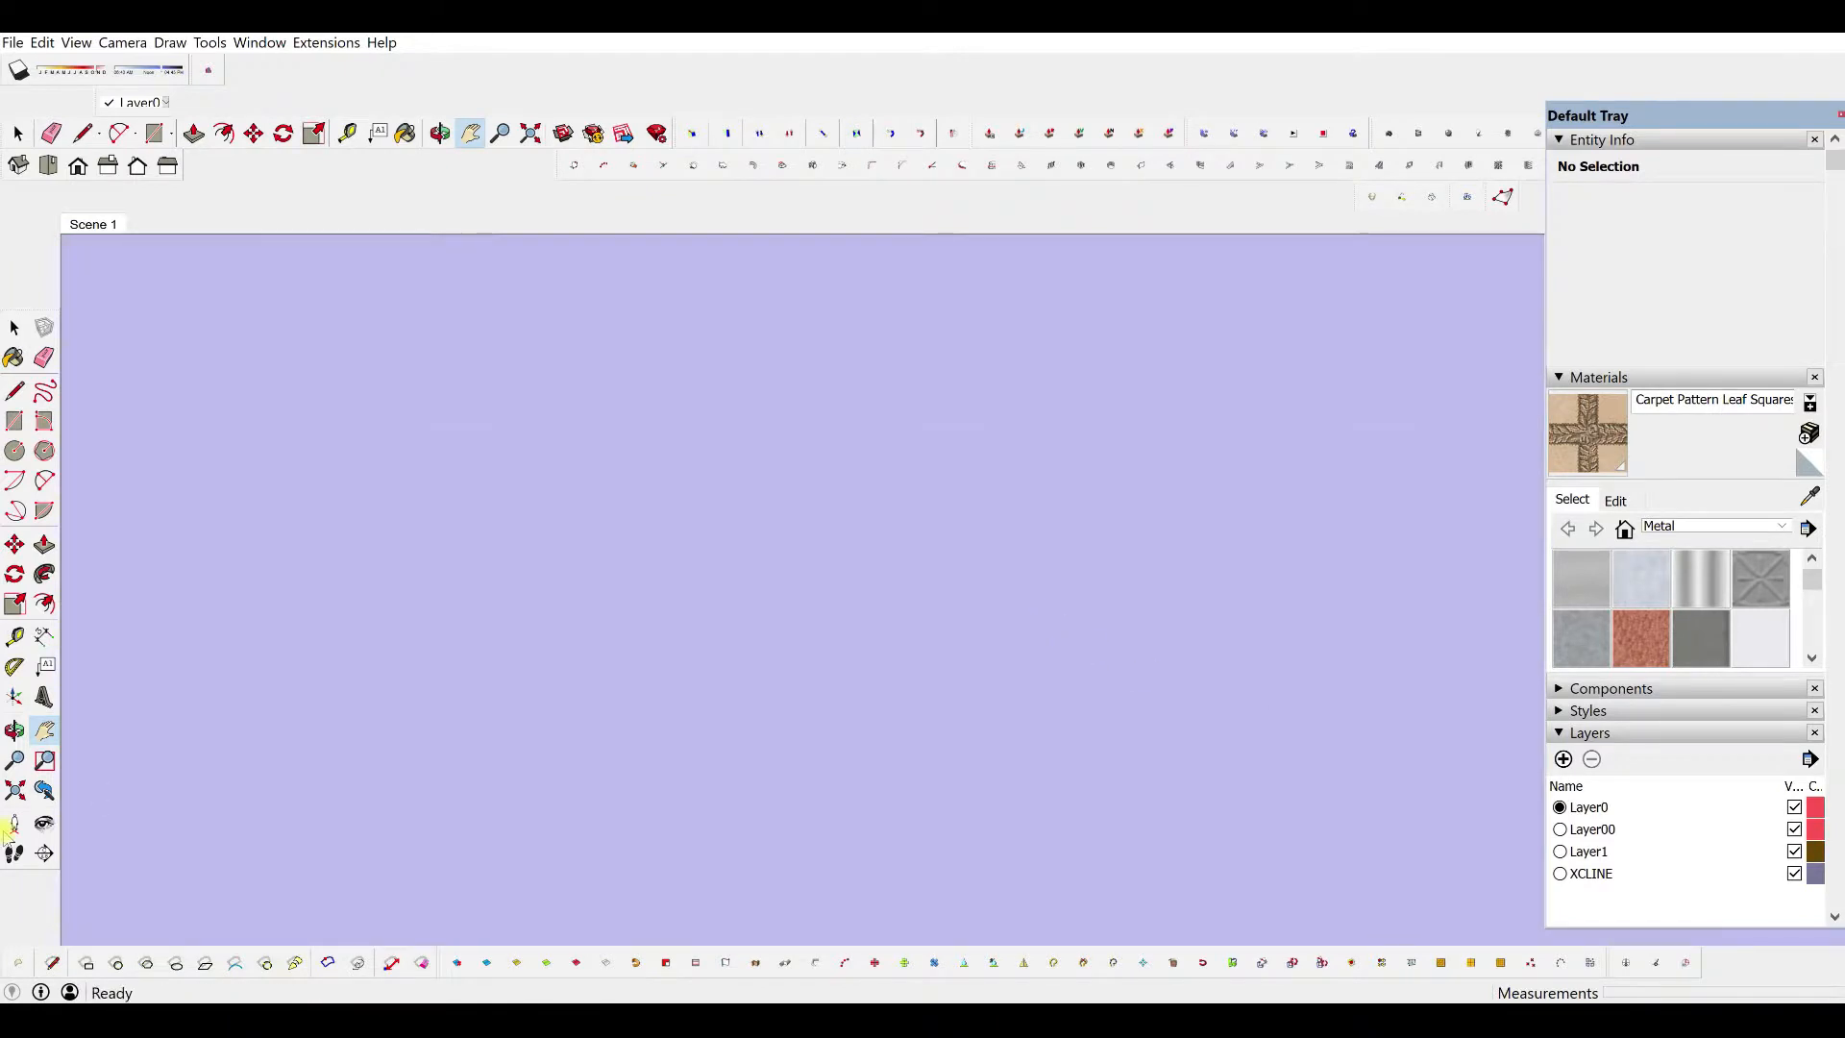
# Step: Switch to Lumion and import BED ROOM.skp from the 03-GIRLS BED ROOM 3D folder with the model name GIRLS BED ROOM -1
pyautogui.click(88, 225)
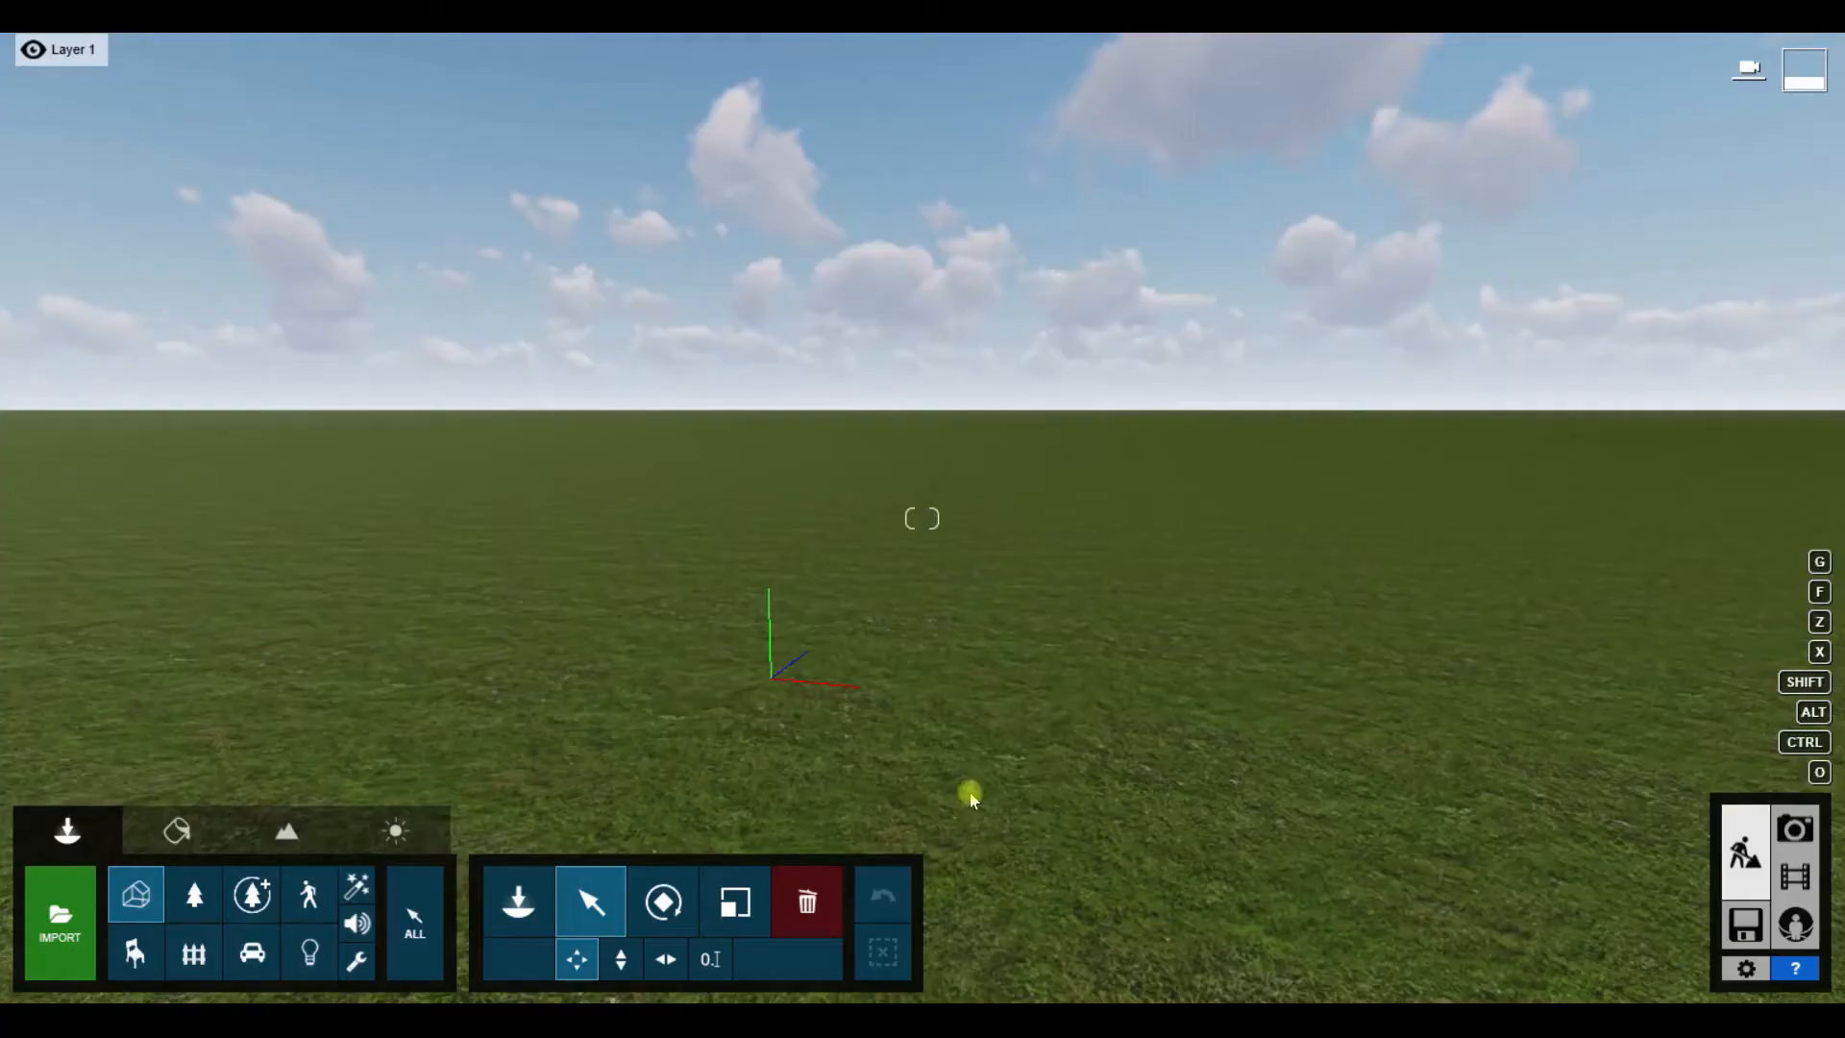
pyautogui.moveTo(968, 791); pyautogui.dragTo(968, 898, button='right')
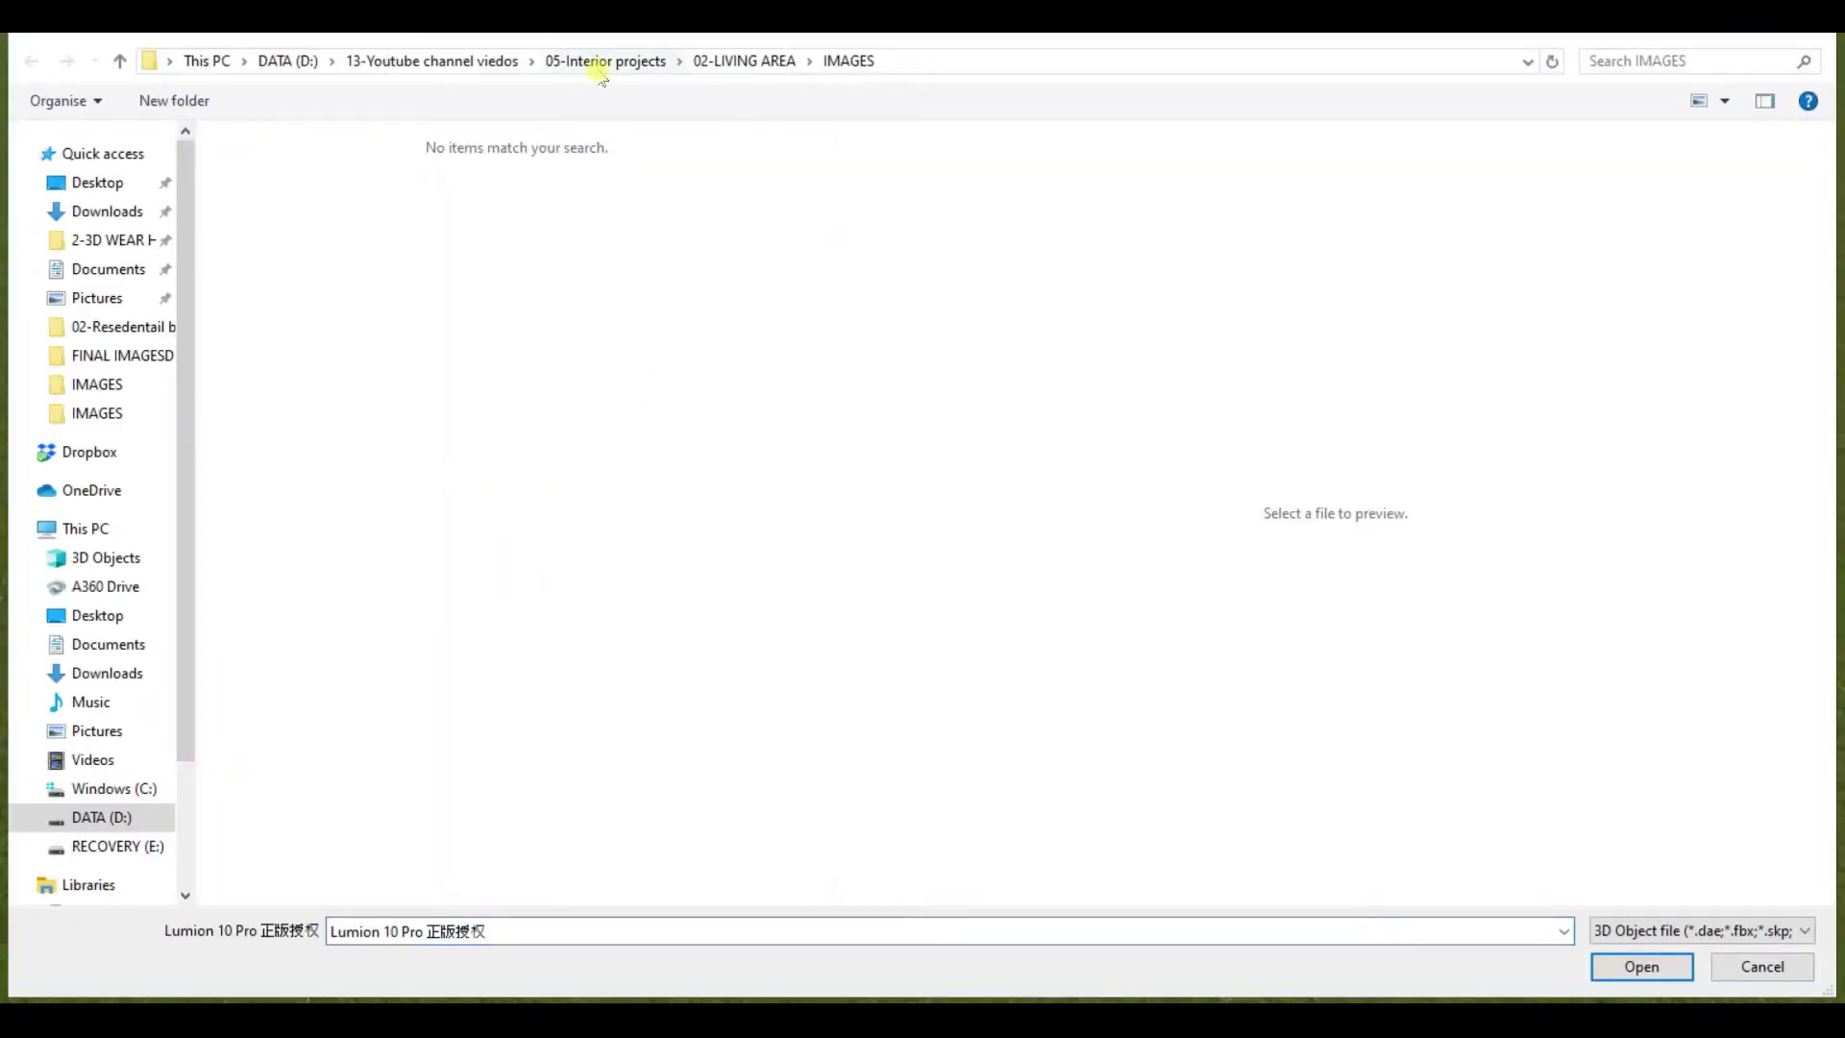
pyautogui.click(599, 62)
pyautogui.click(296, 221)
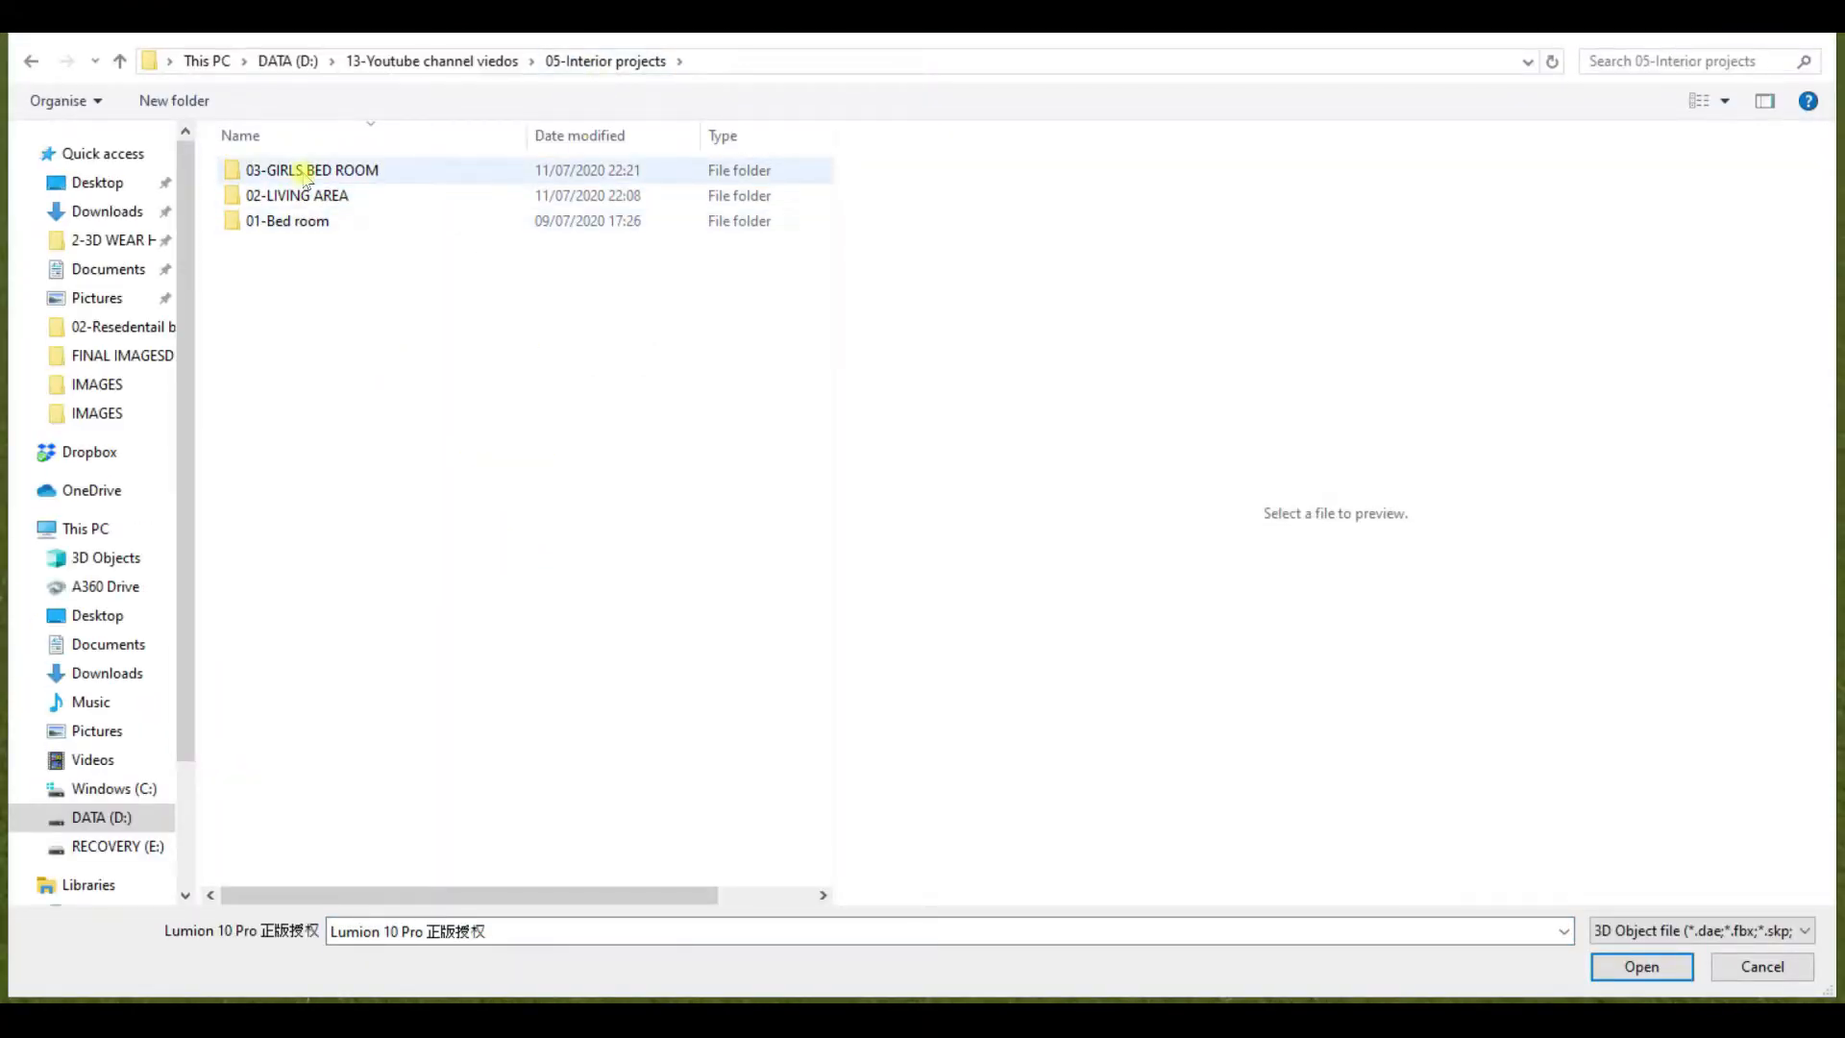
pyautogui.doubleClick(306, 173)
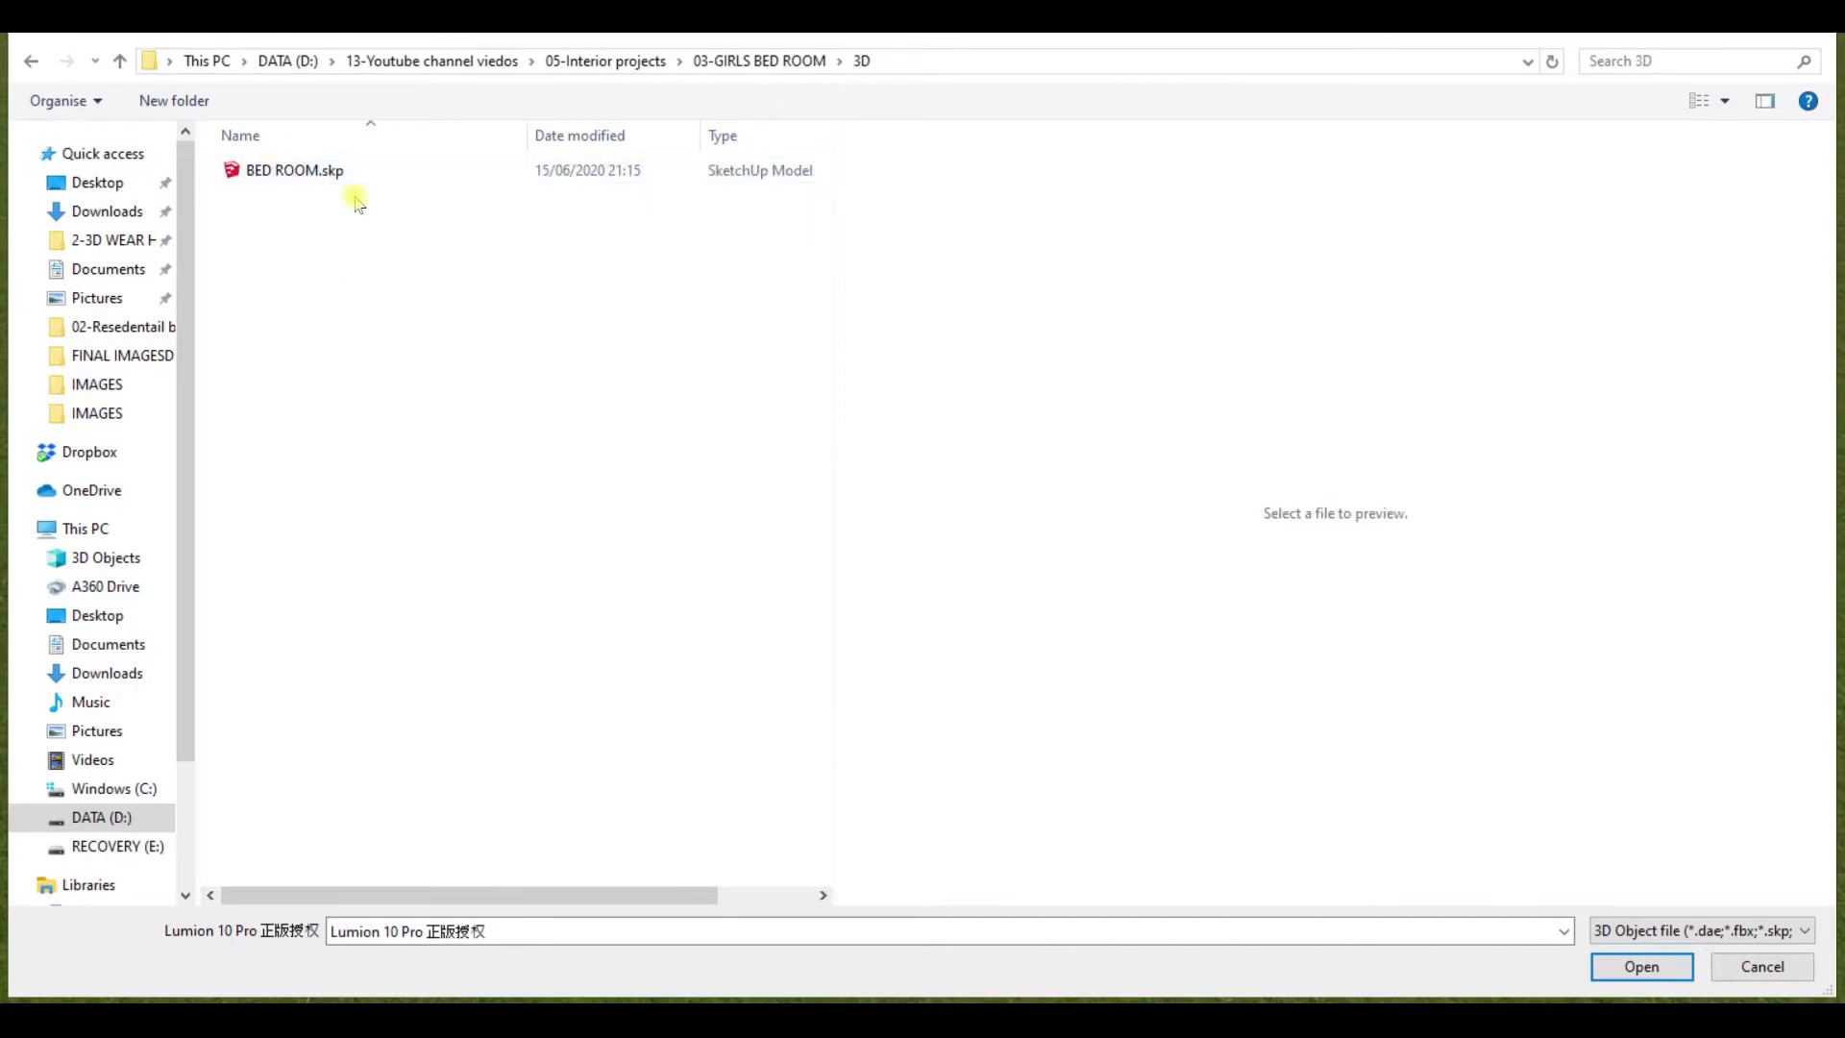
pyautogui.click(348, 173)
pyautogui.click(1639, 967)
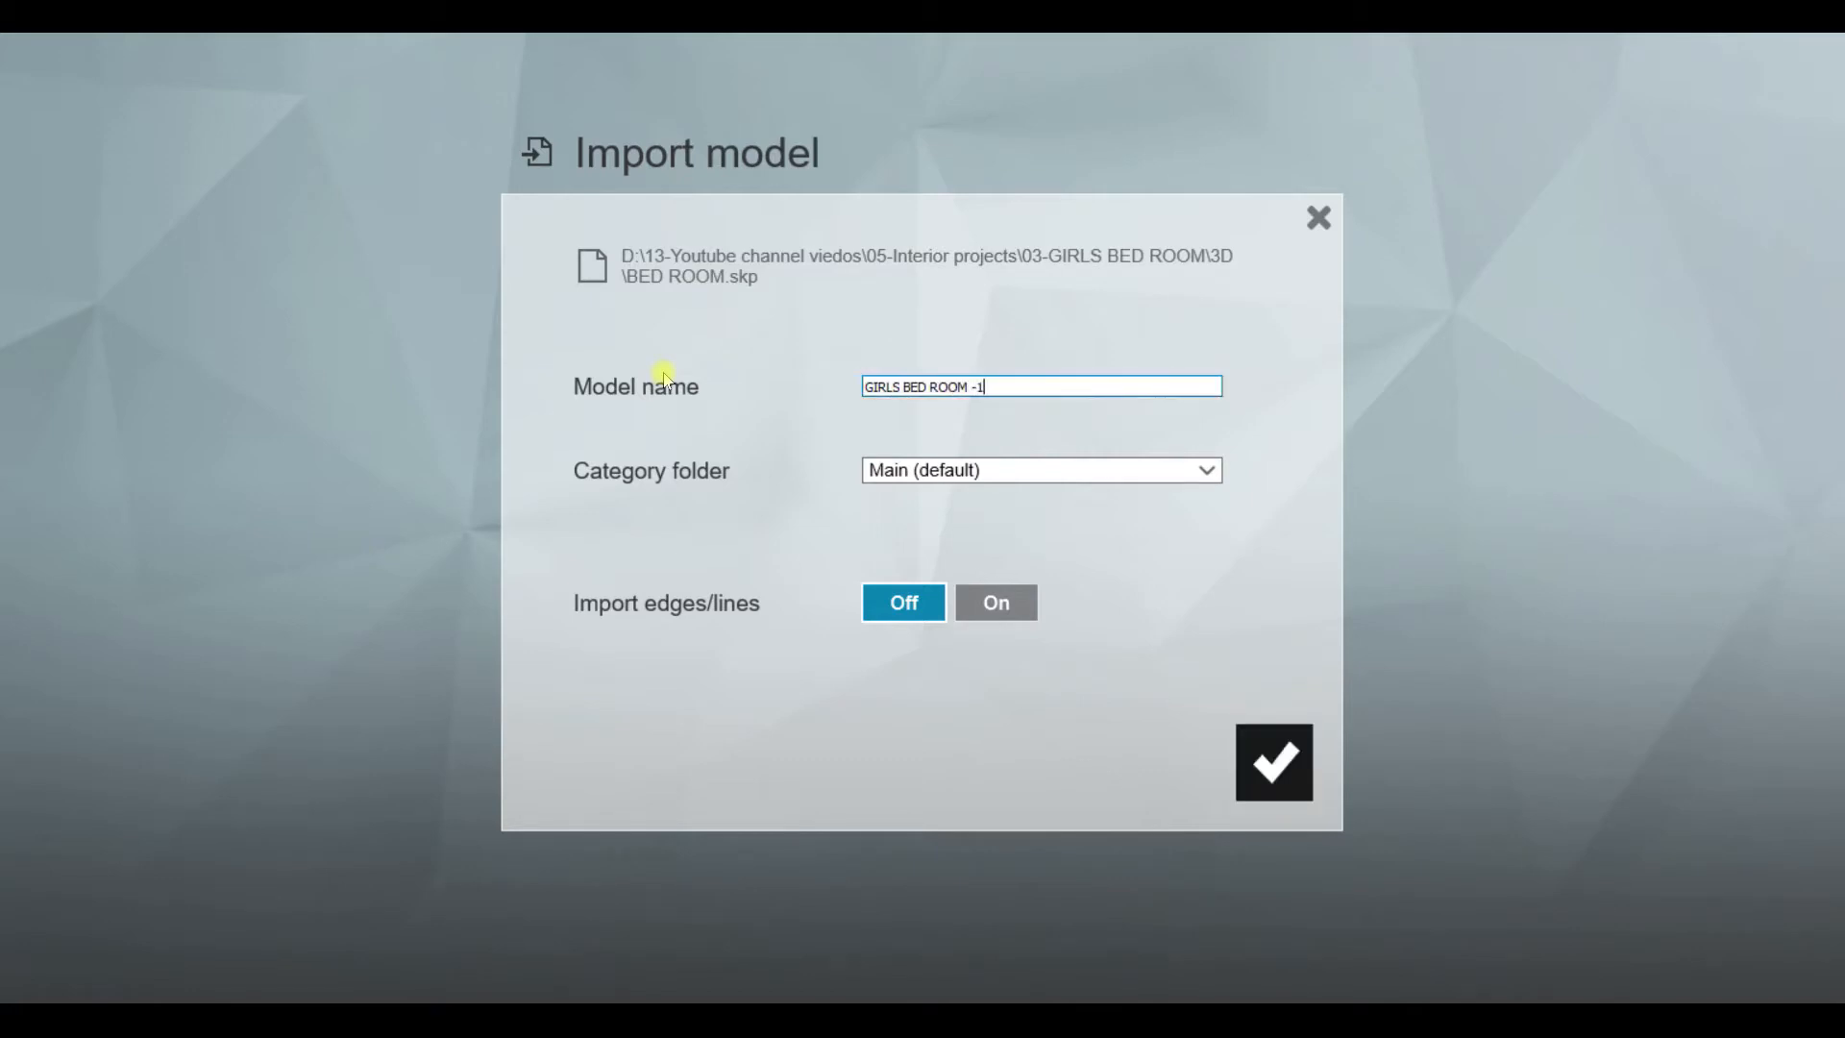
pyautogui.click(1274, 759)
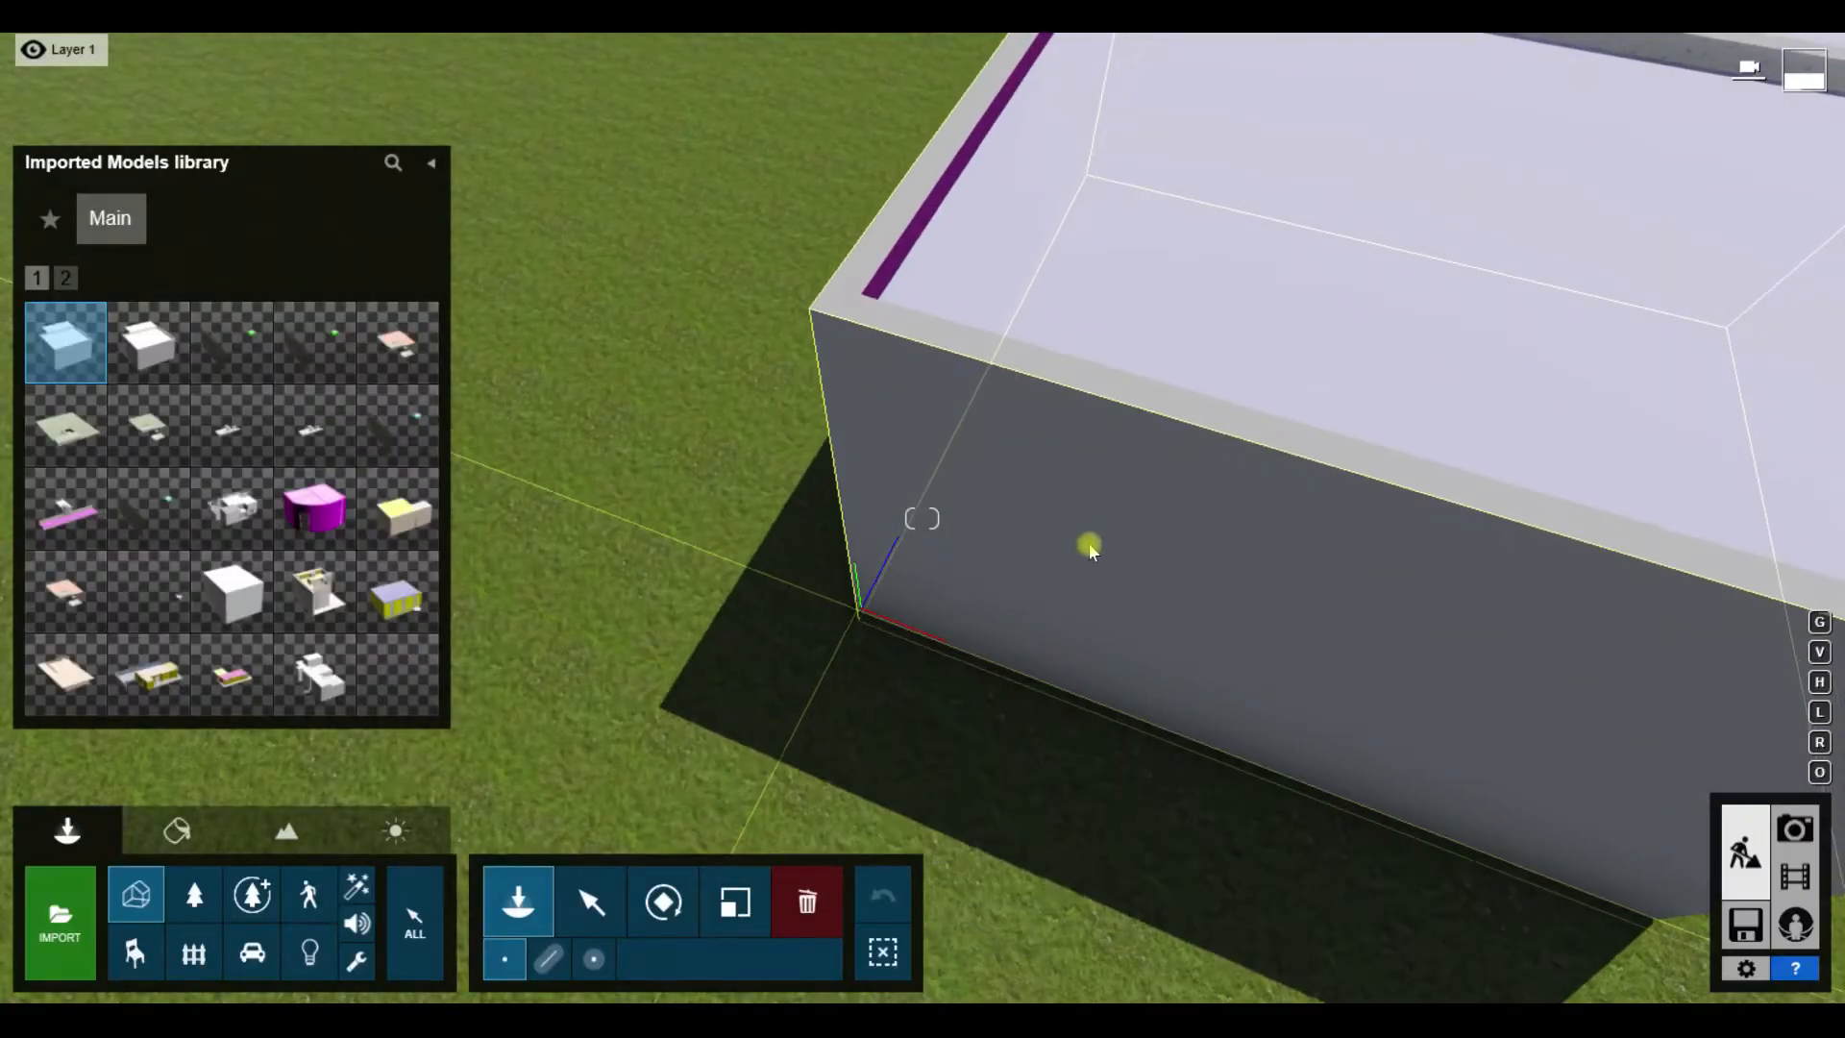
# Step: Place the imported bedroom model on the ground and raise it slightly above the grass
pyautogui.scroll(-5, 1055, 615)
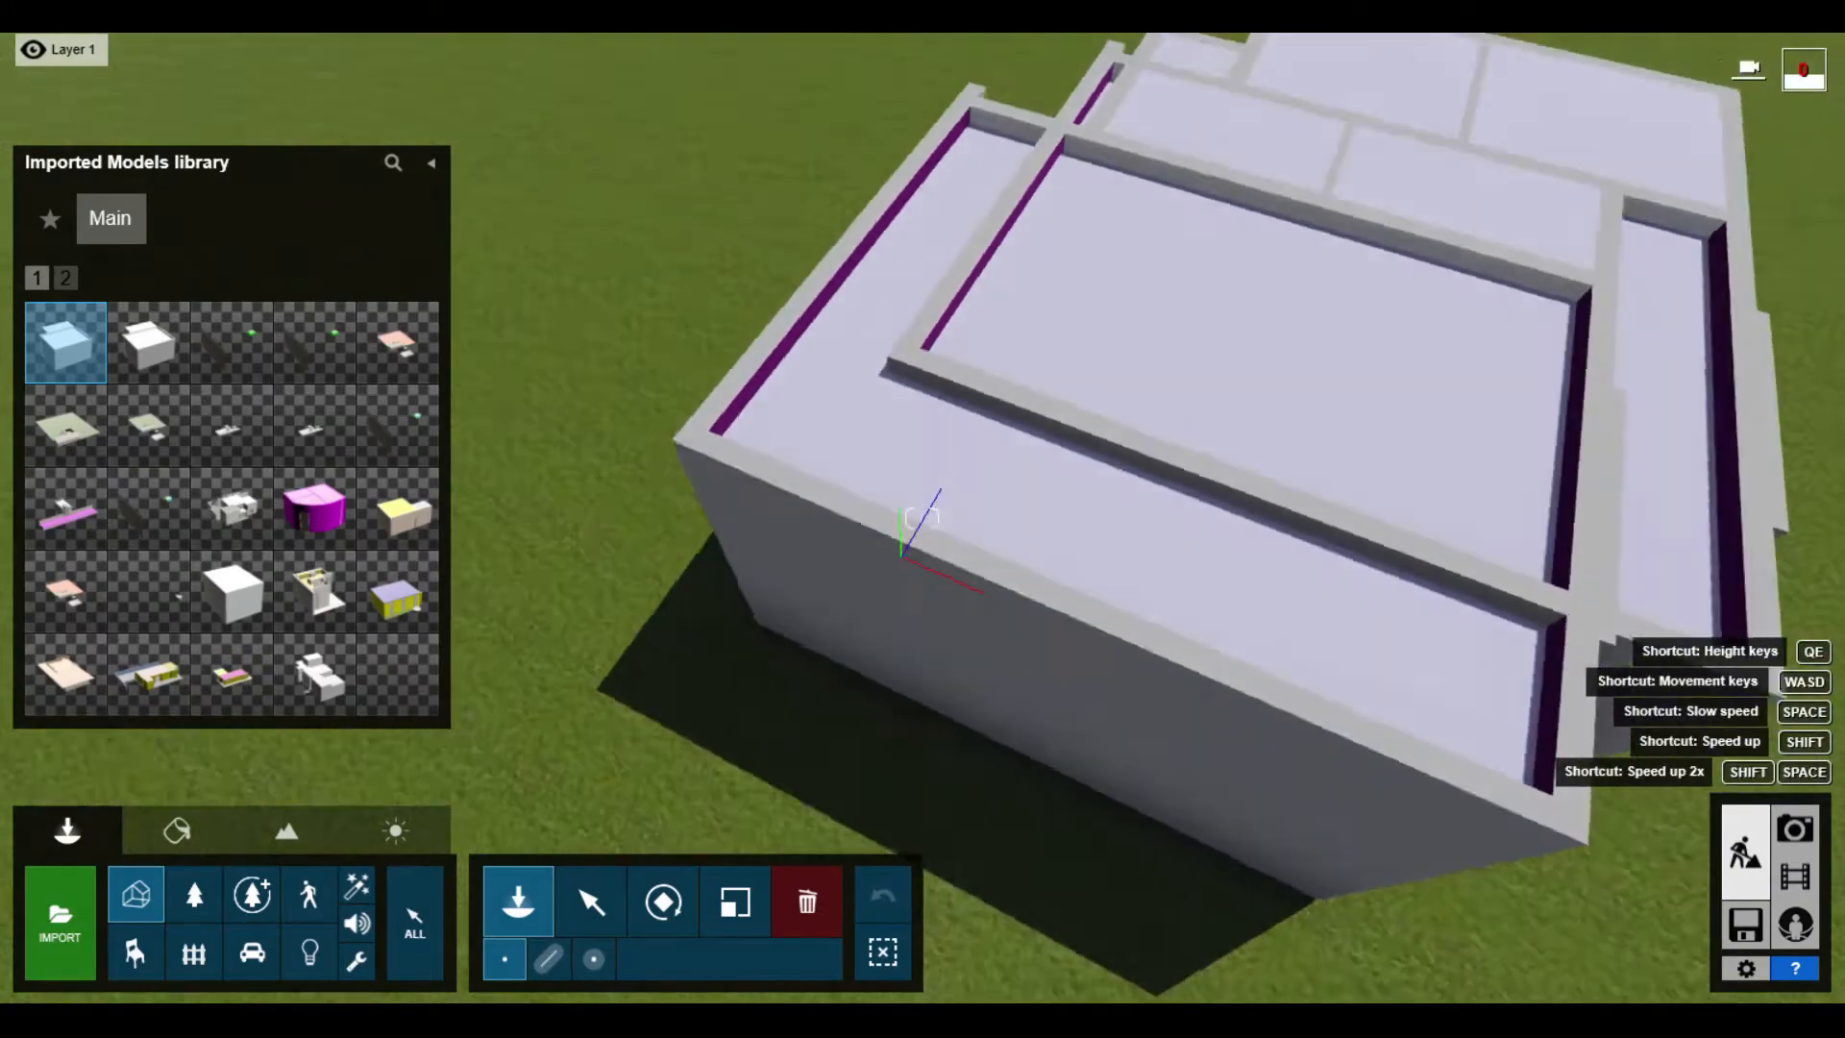
pyautogui.moveTo(1056, 615); pyautogui.dragTo(1043, 749, button='right')
pyautogui.click(588, 899)
pyautogui.moveTo(1033, 817); pyautogui.dragTo(1041, 670, button='right')
pyautogui.click(621, 959)
pyautogui.moveTo(814, 733); pyautogui.dragTo(818, 677)
# Step: Frame an interior shot of the bedroom showing both beds, the ceiling star, the curtained window and the desk chair
pyautogui.press('w')
pyautogui.moveTo(818, 677); pyautogui.dragTo(865, 624, button='right')
pyautogui.press('s')
pyautogui.moveTo(922, 519); pyautogui.dragTo(918, 380, button='right')
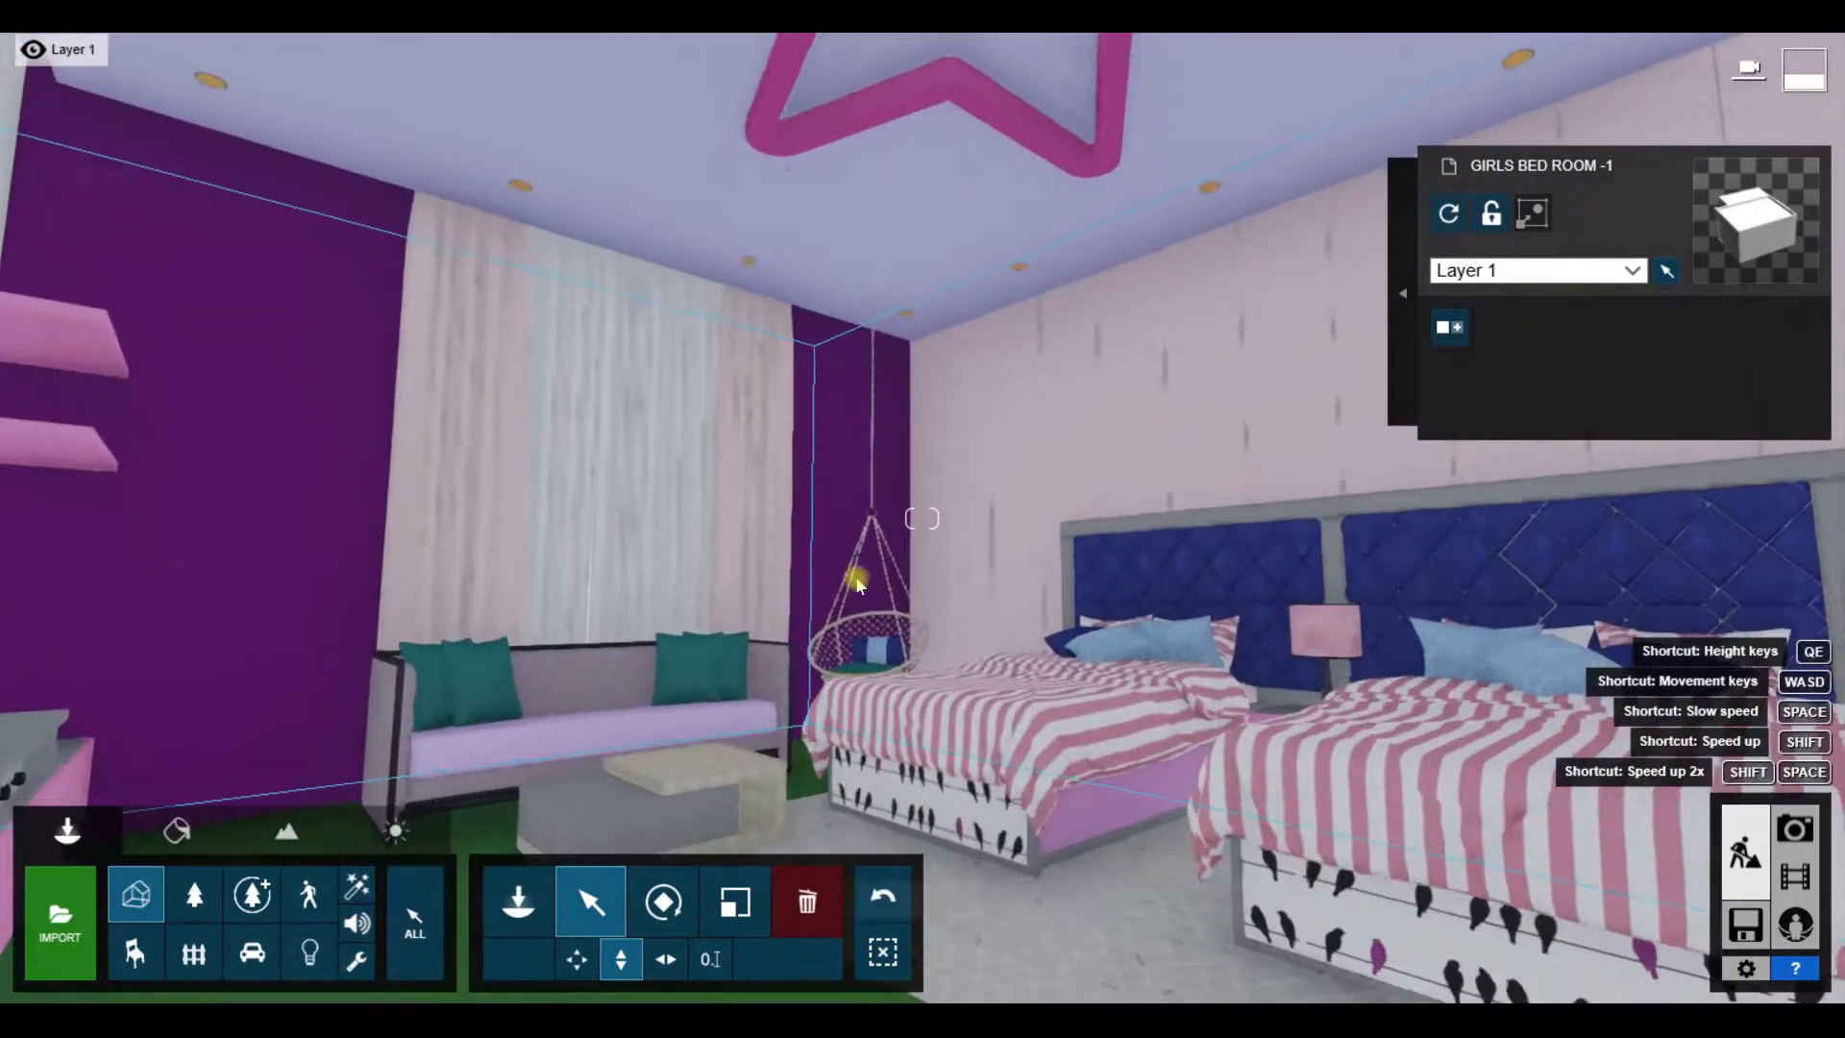
pyautogui.press('w')
pyautogui.moveTo(923, 519); pyautogui.dragTo(961, 514, button='right')
pyautogui.press('s')
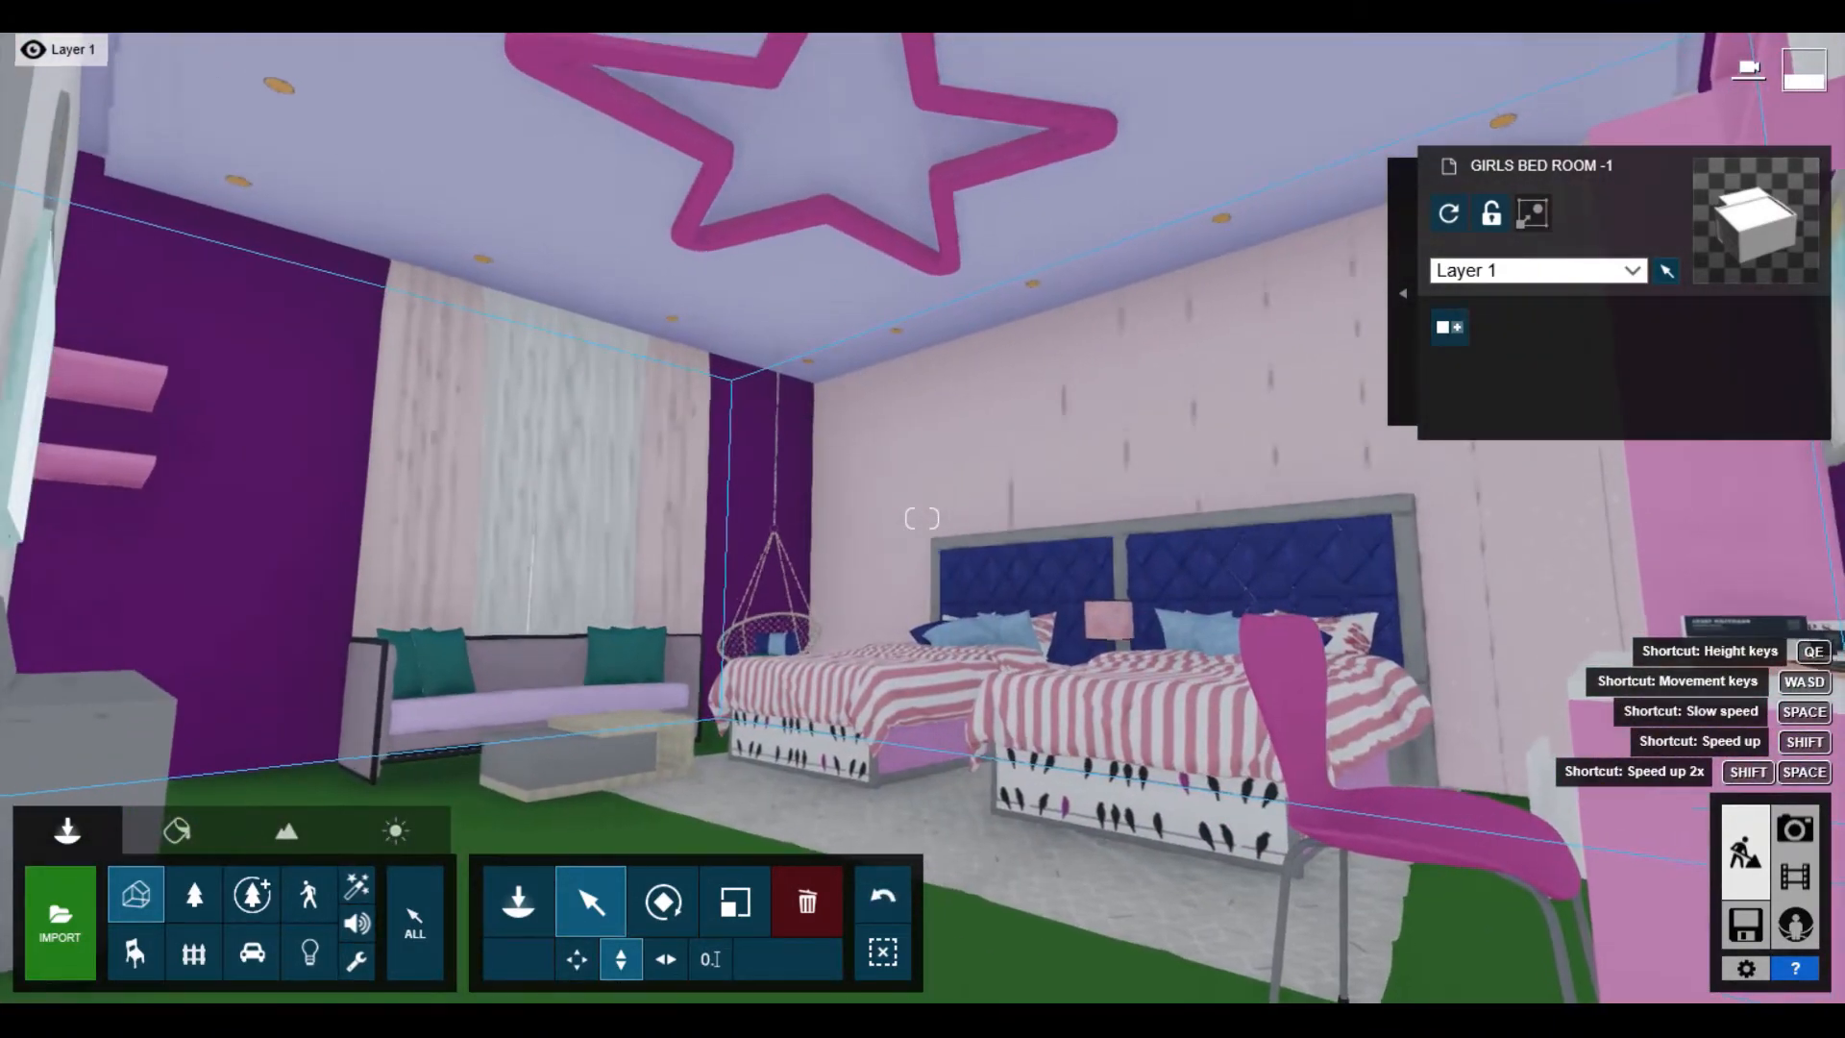
pyautogui.press('w')
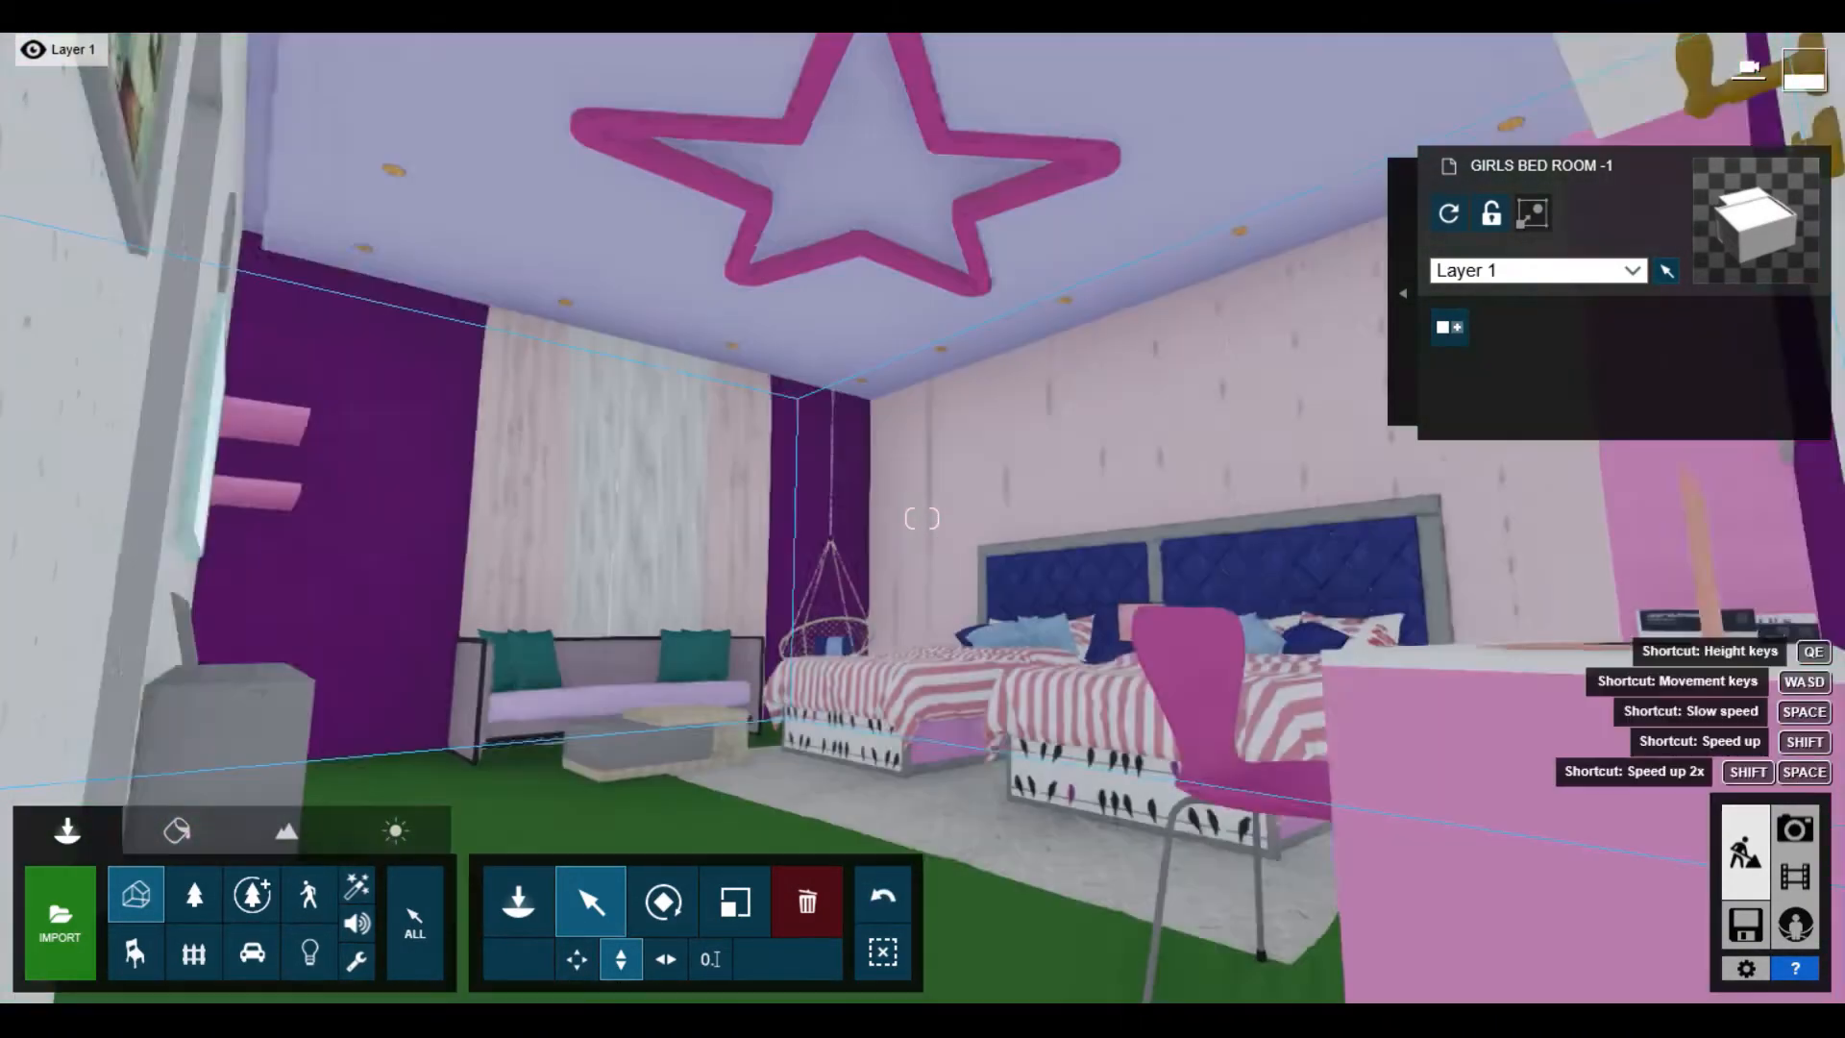
pyautogui.press('w')
pyautogui.moveTo(923, 519); pyautogui.dragTo(980, 543, button='right')
pyautogui.press('s')
pyautogui.moveTo(937, 615); pyautogui.dragTo(913, 564, button='right')
pyautogui.press('w')
pyautogui.press('s')
# Step: Record the framed interior view as a keyframe in a new movie clip, save it and return to build mode
pyautogui.click(1795, 876)
pyautogui.click(255, 551)
pyautogui.press('q')
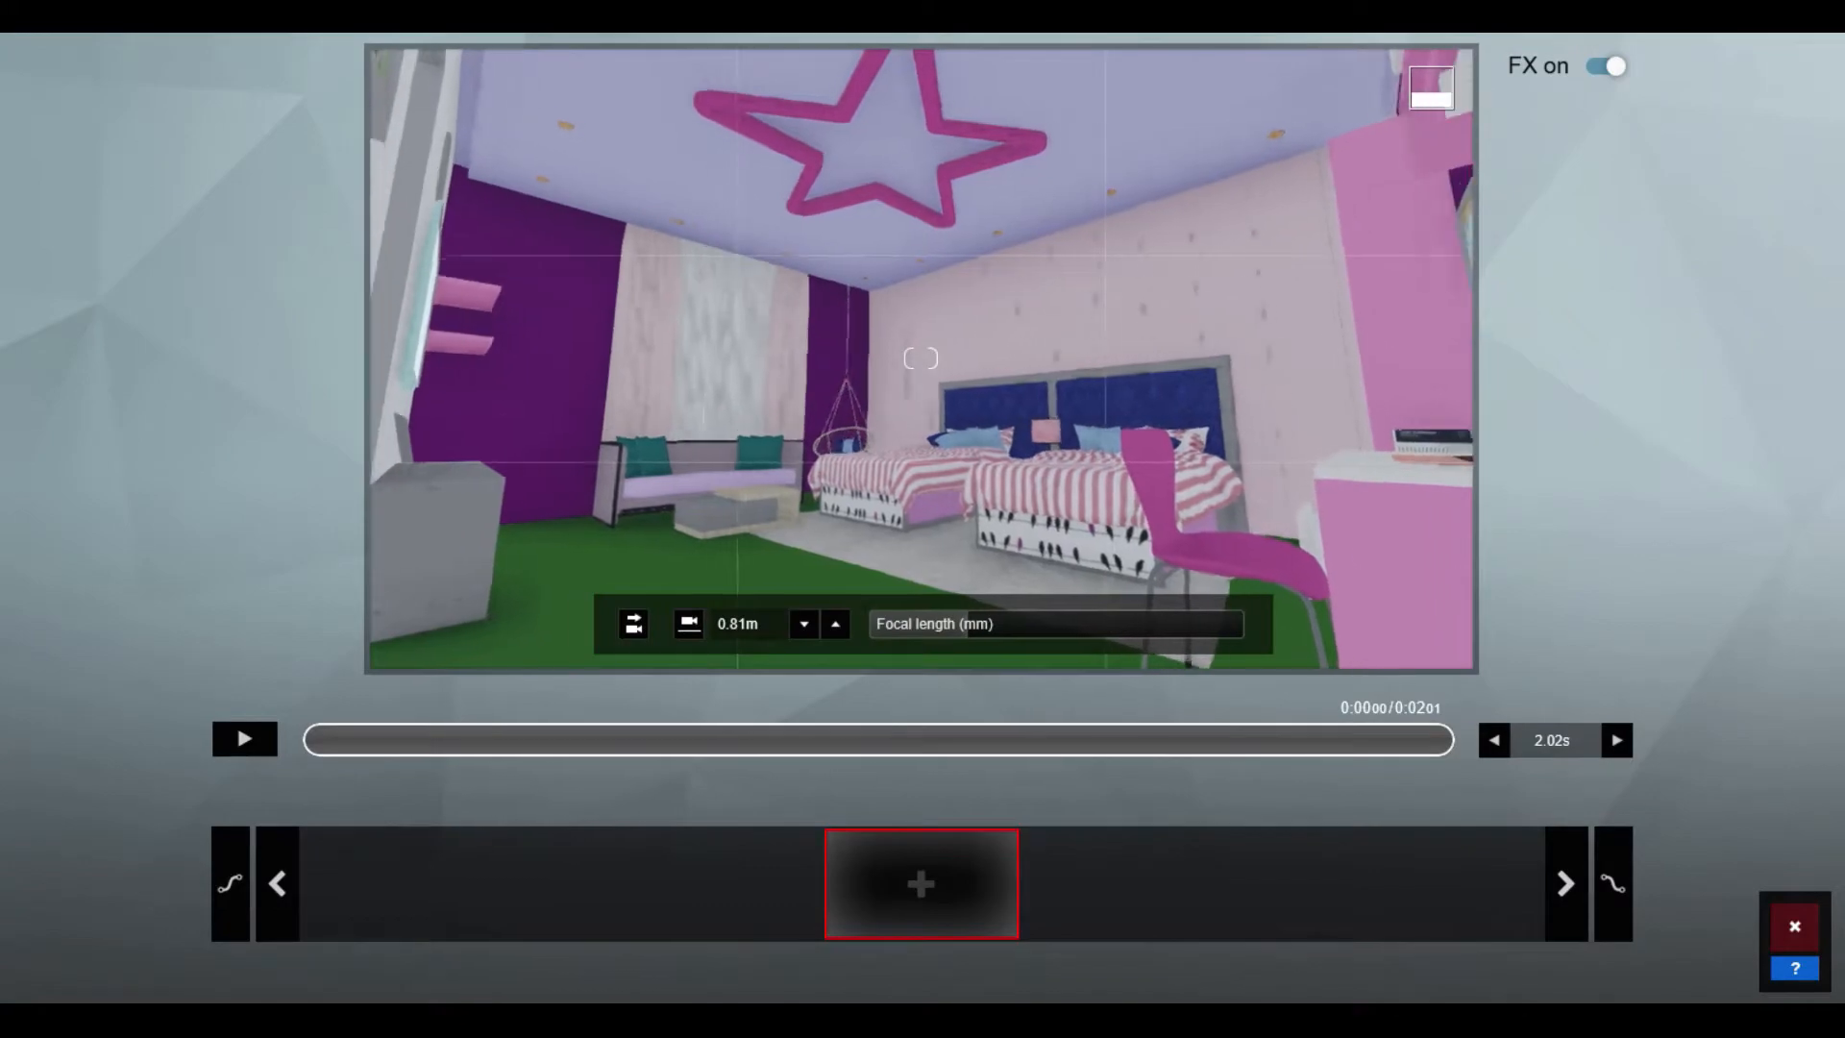
pyautogui.click(930, 879)
pyautogui.click(1724, 946)
pyautogui.click(1746, 848)
# Step: Apply a Standard material with a white colour to the bedroom ceiling
pyautogui.press('w')
pyautogui.moveTo(894, 500); pyautogui.dragTo(700, 395, button='right')
pyautogui.click(699, 395)
pyautogui.click(229, 810)
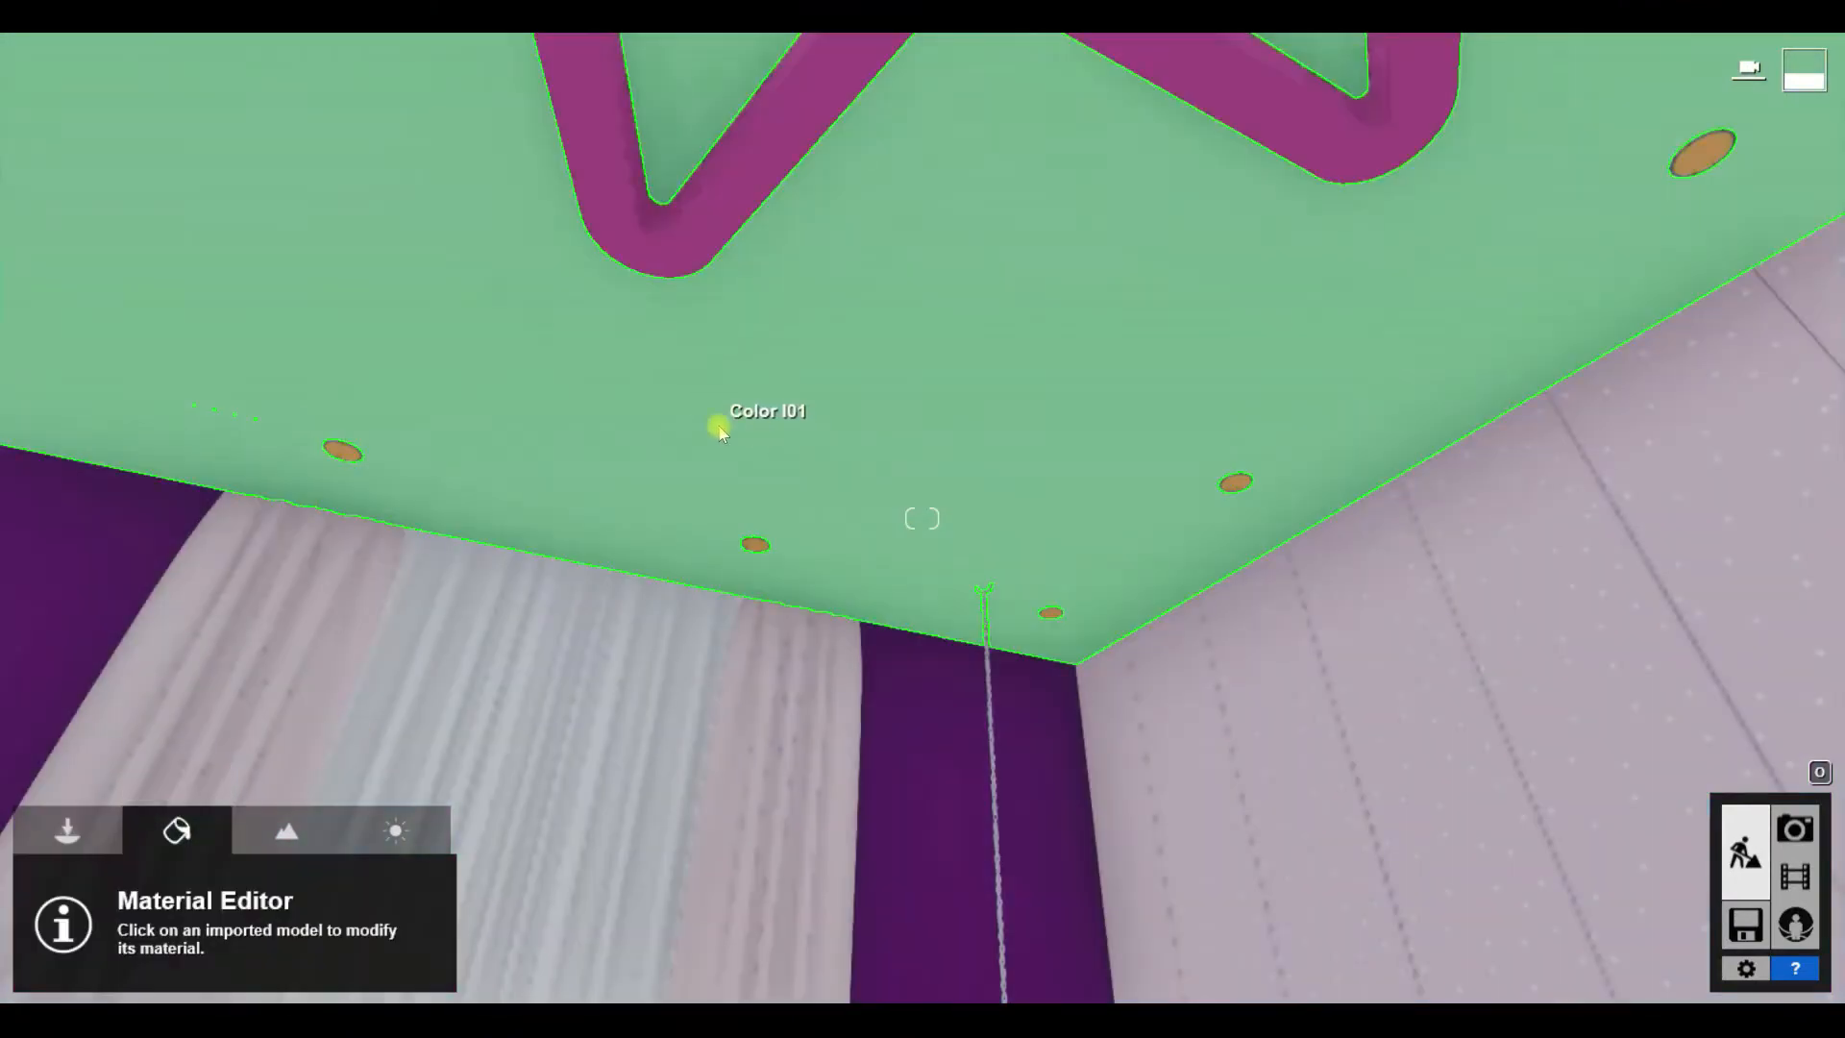
pyautogui.click(713, 415)
pyautogui.click(219, 413)
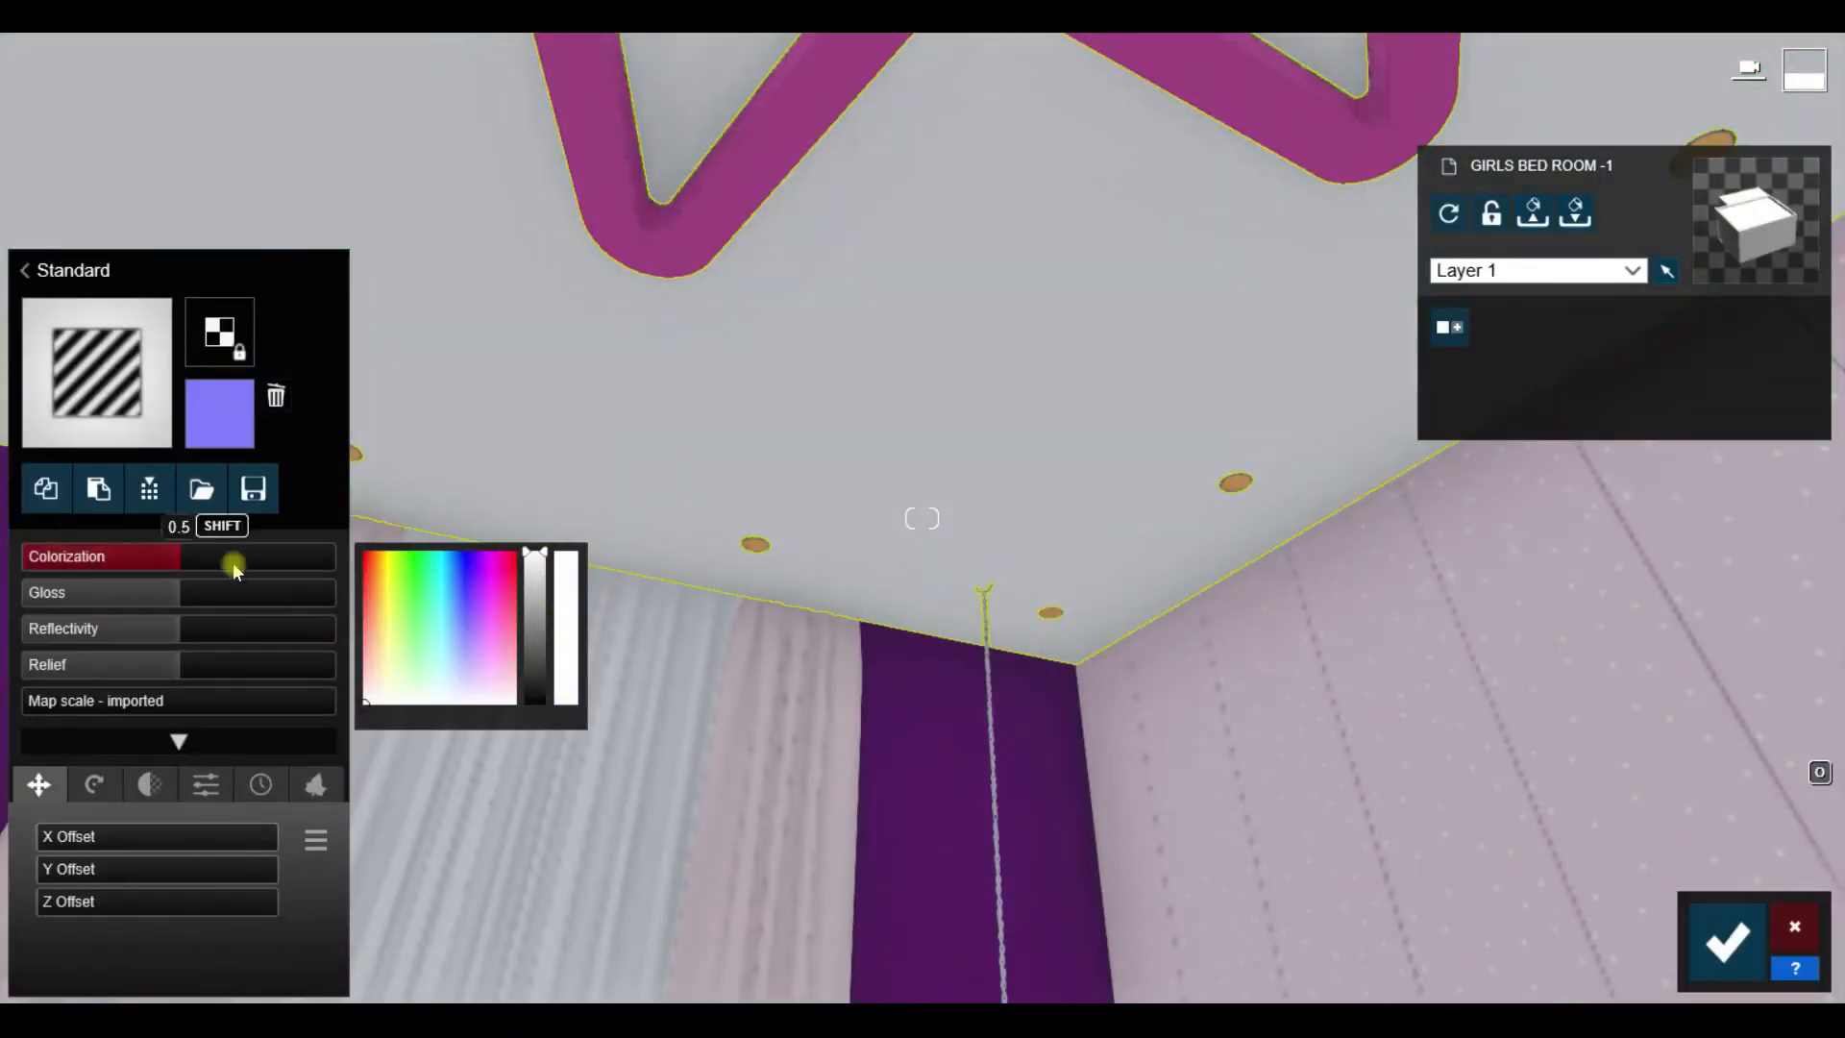
# Step: Apply a Standard material to the wall behind the beds and load a white star-patterned wallpaper image as its colour map
pyautogui.moveTo(673, 538); pyautogui.dragTo(930, 629, button='right')
pyautogui.press('w')
pyautogui.click(971, 650)
pyautogui.click(75, 522)
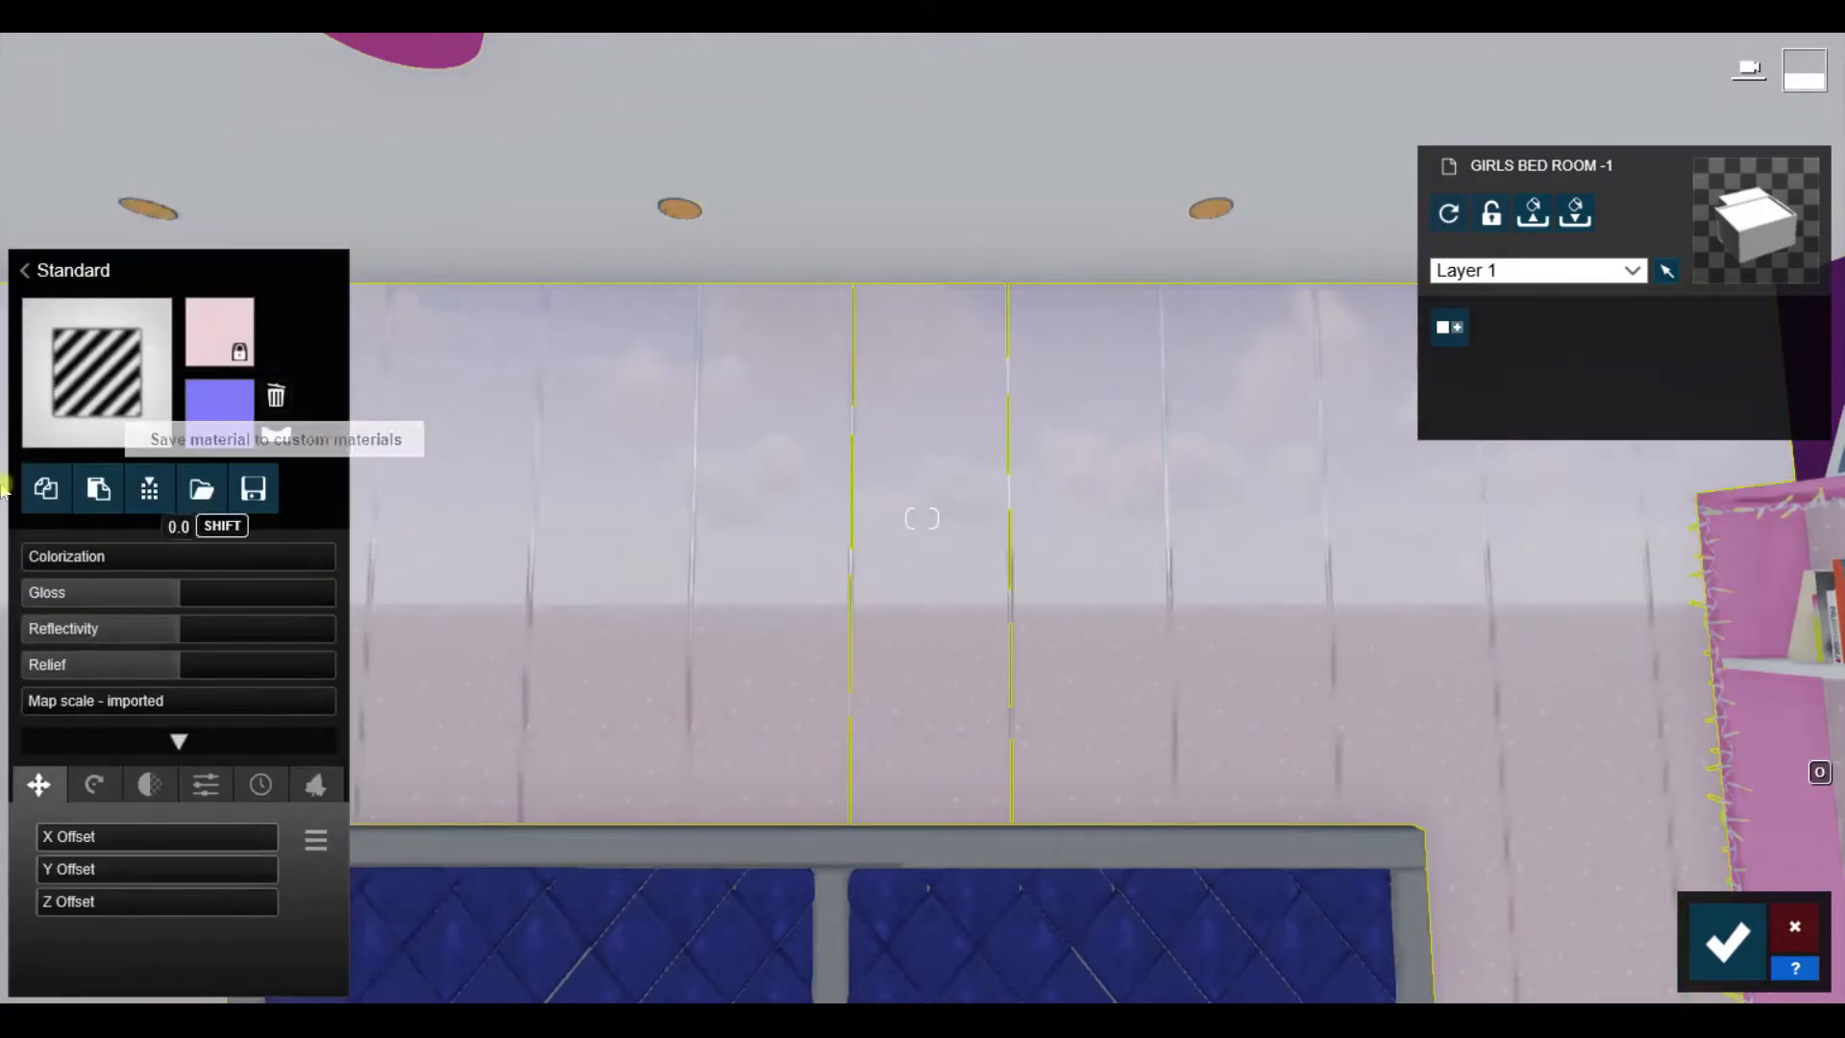
pyautogui.click(219, 322)
pyautogui.click(97, 183)
pyautogui.scroll(5, 519, 702)
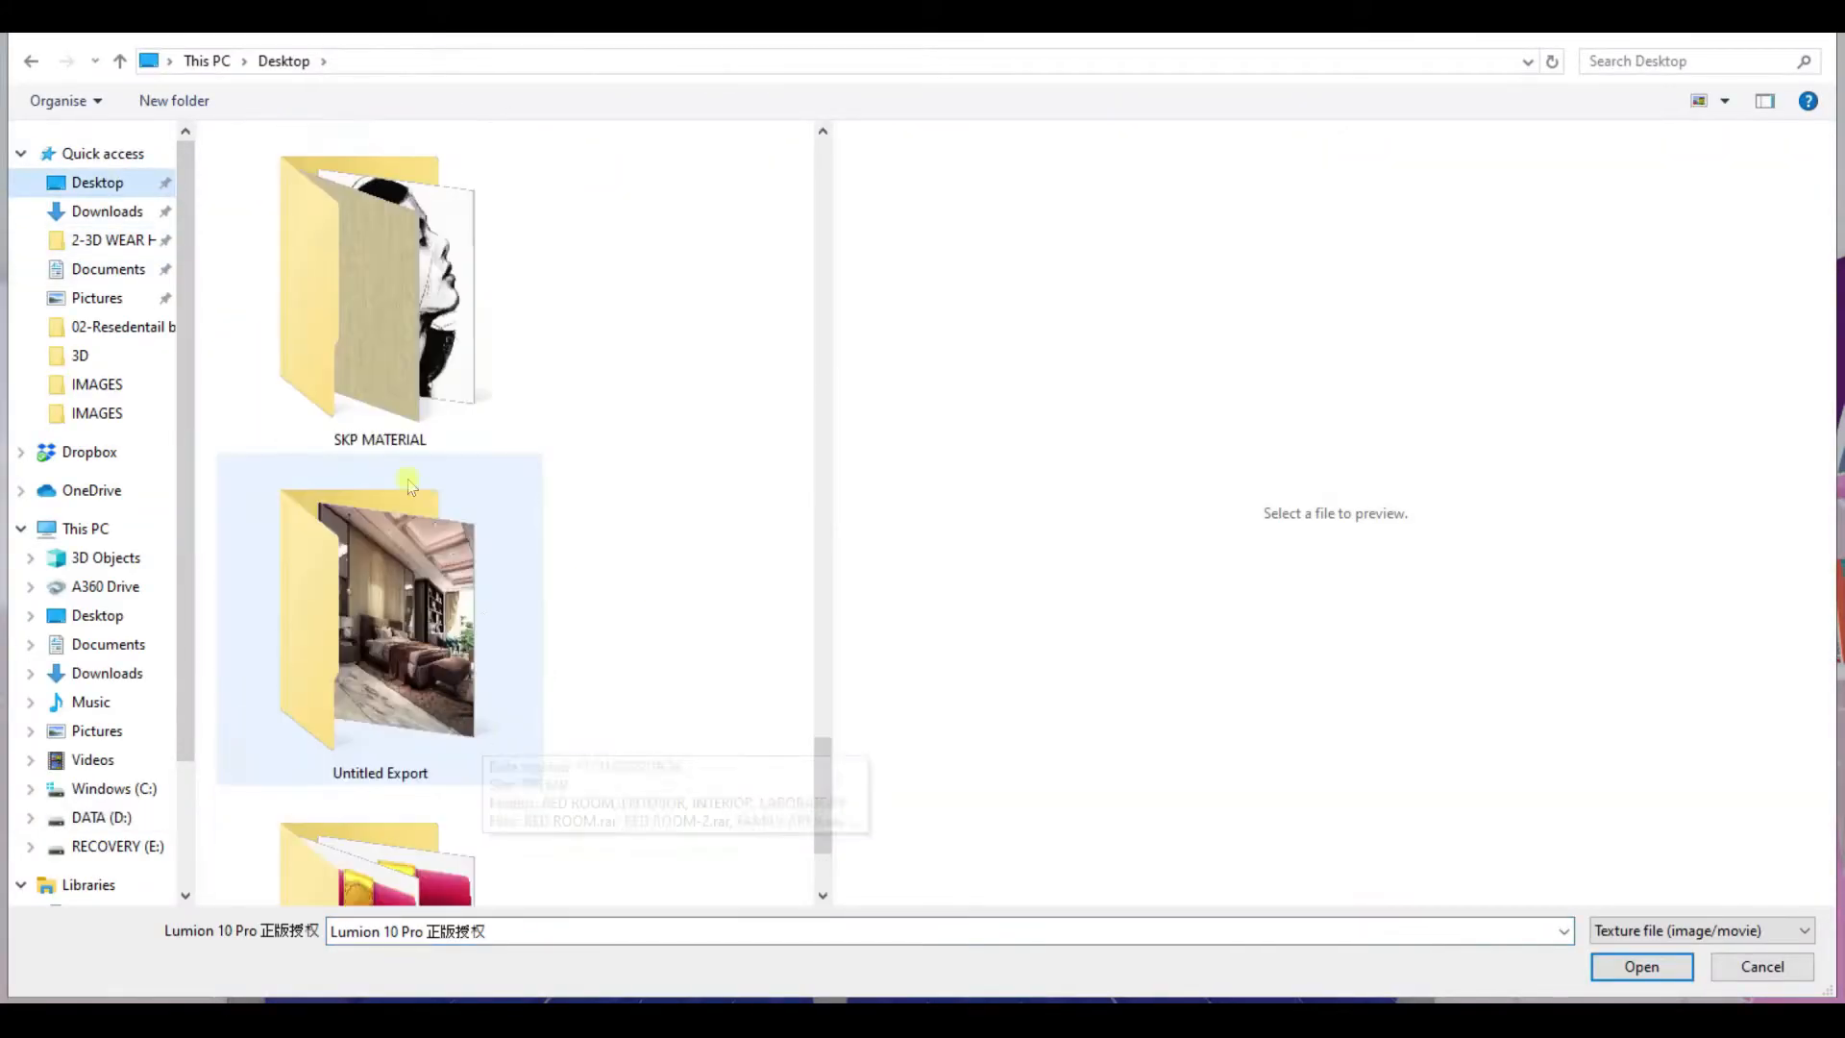
pyautogui.doubleClick(362, 289)
pyautogui.doubleClick(582, 207)
pyautogui.click(450, 384)
pyautogui.doubleClick(594, 738)
# Step: Reduce the star wallpaper's gloss and reflectivity to near zero and colorize it light pink
pyautogui.moveTo(700, 659); pyautogui.dragTo(615, 690, button='right')
pyautogui.moveTo(179, 593); pyautogui.dragTo(34, 595)
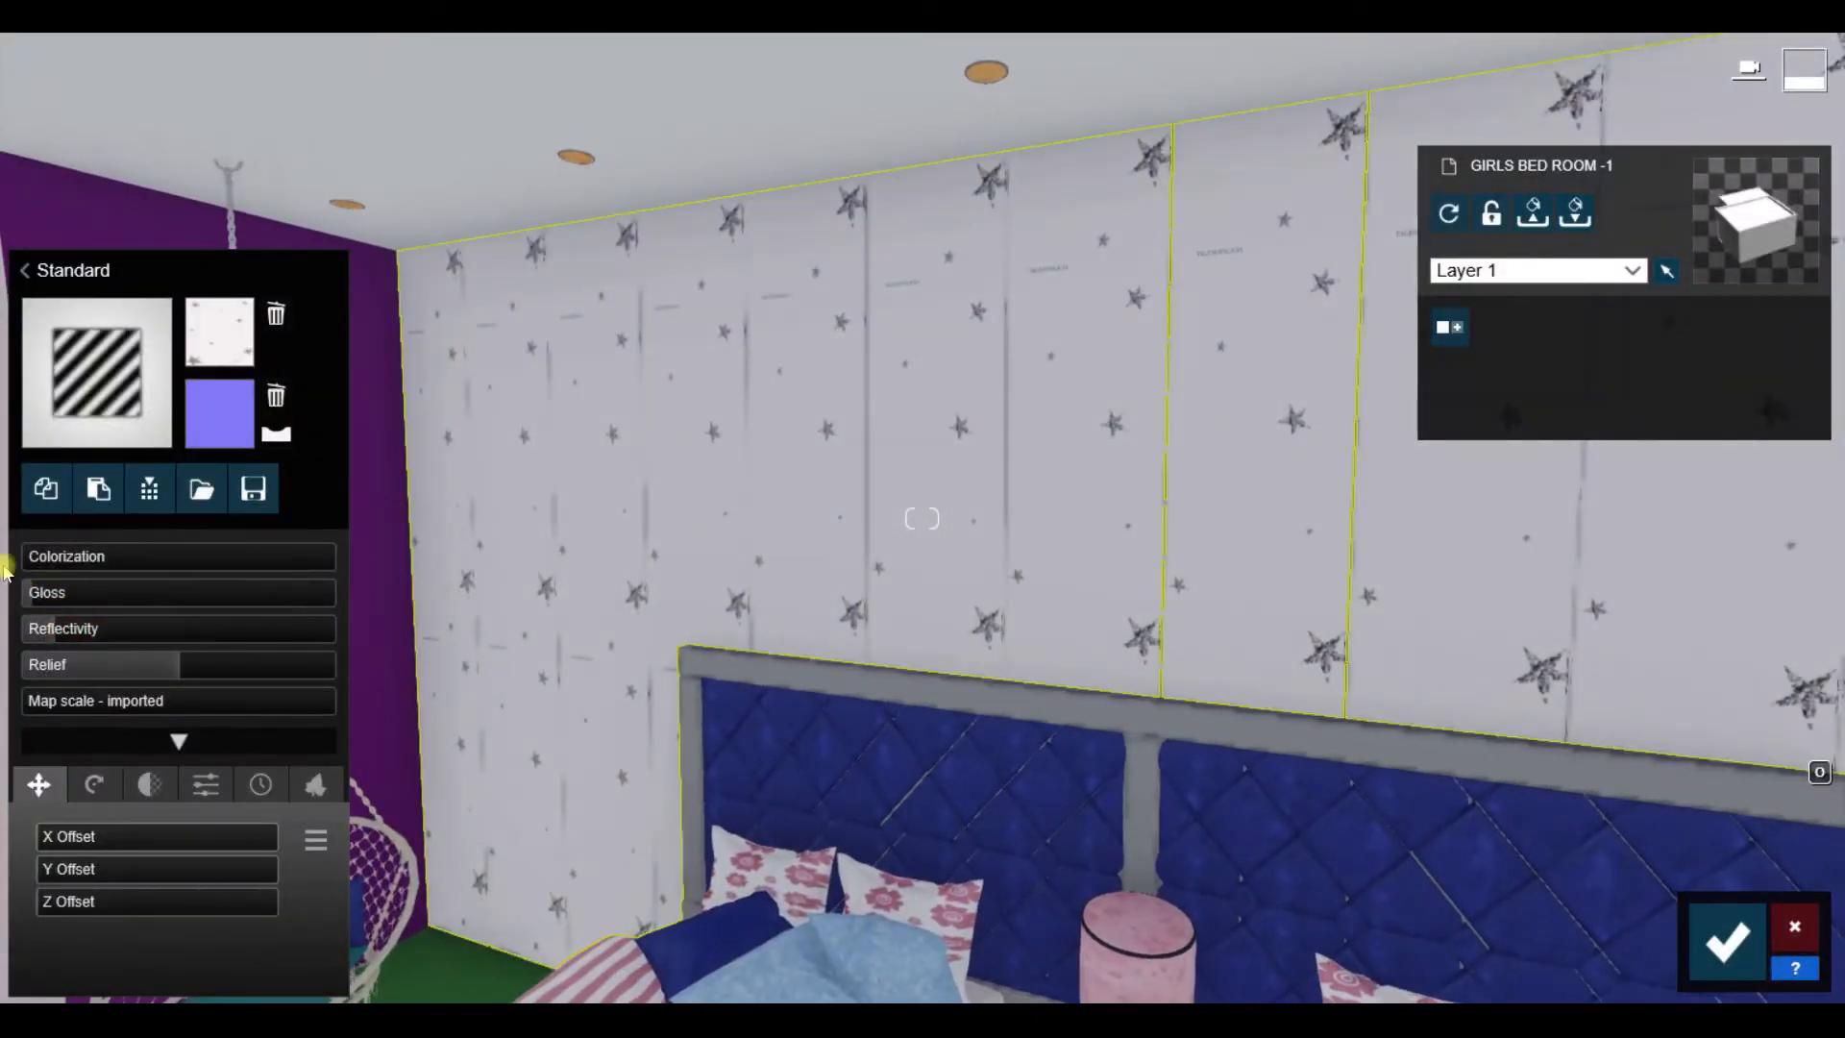
pyautogui.click(78, 560)
pyautogui.moveTo(535, 594); pyautogui.dragTo(536, 553)
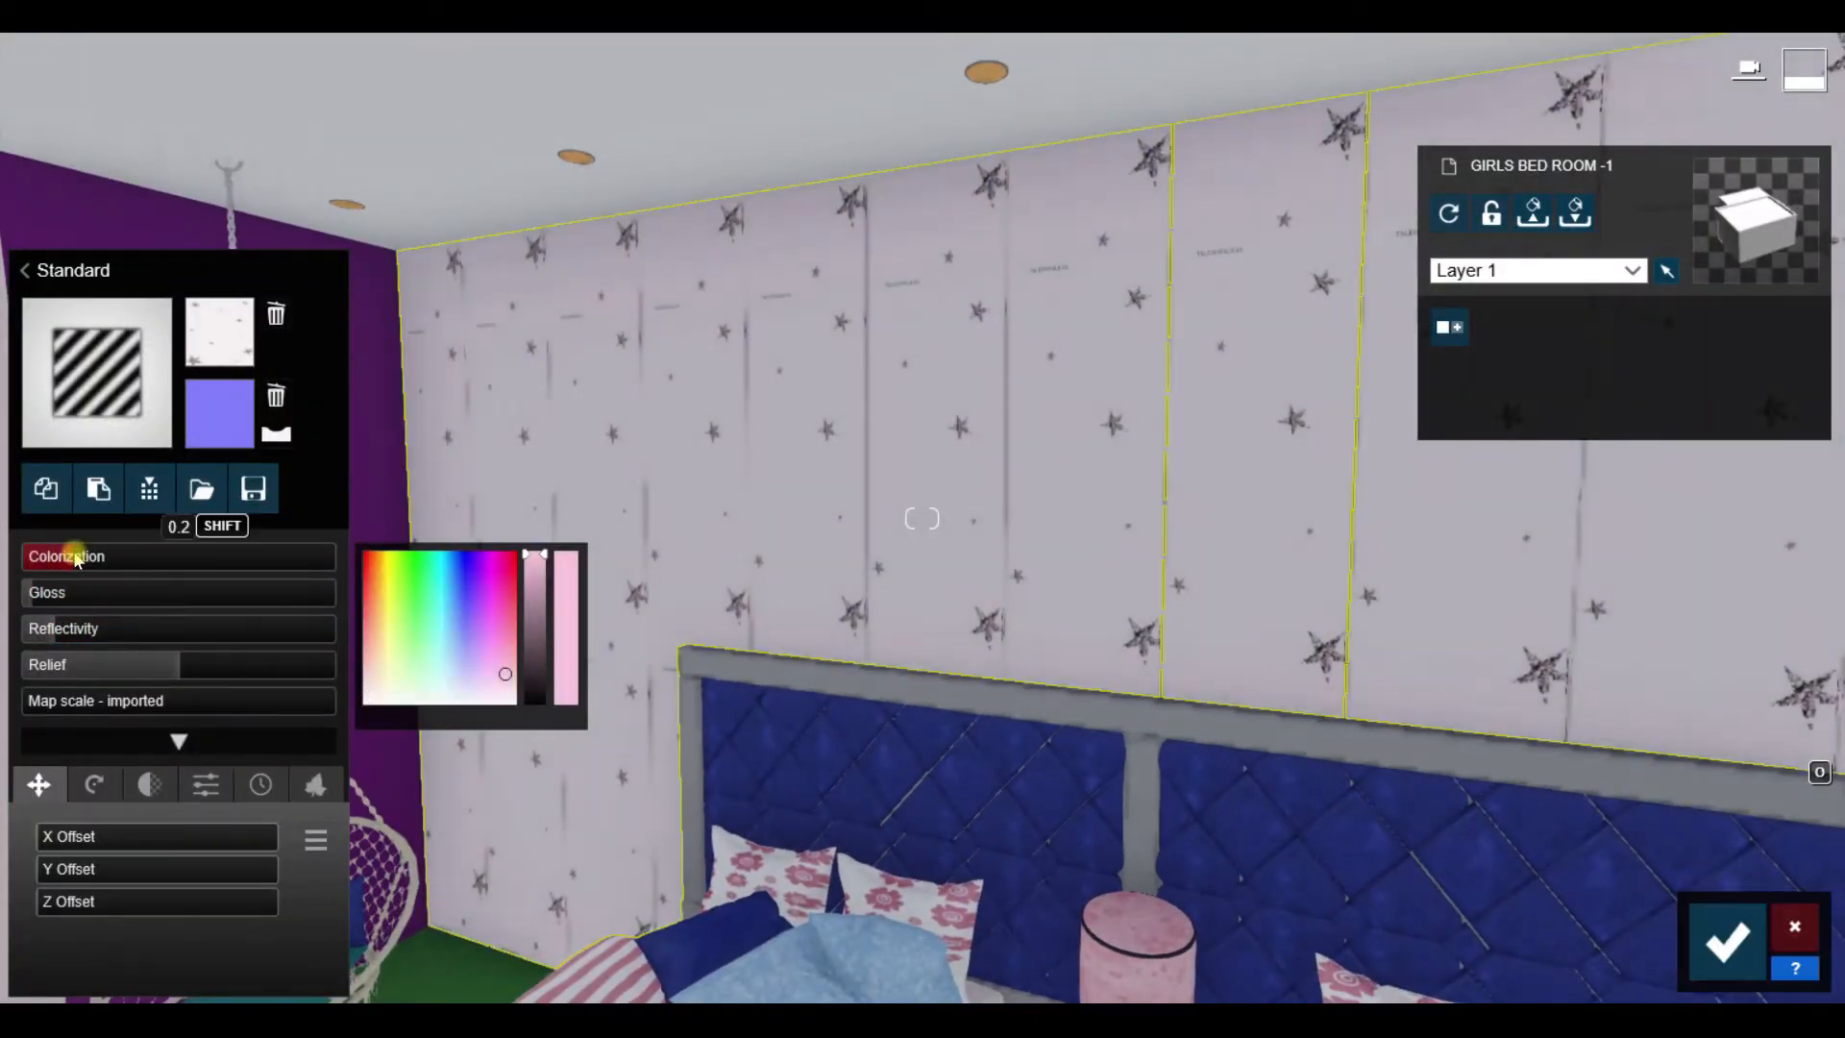
pyautogui.moveTo(74, 556); pyautogui.dragTo(164, 559)
# Step: Set the map scale of the star wallpaper to about 0.58
pyautogui.press('s')
pyautogui.moveTo(692, 577); pyautogui.dragTo(615, 500, button='right')
pyautogui.press('s')
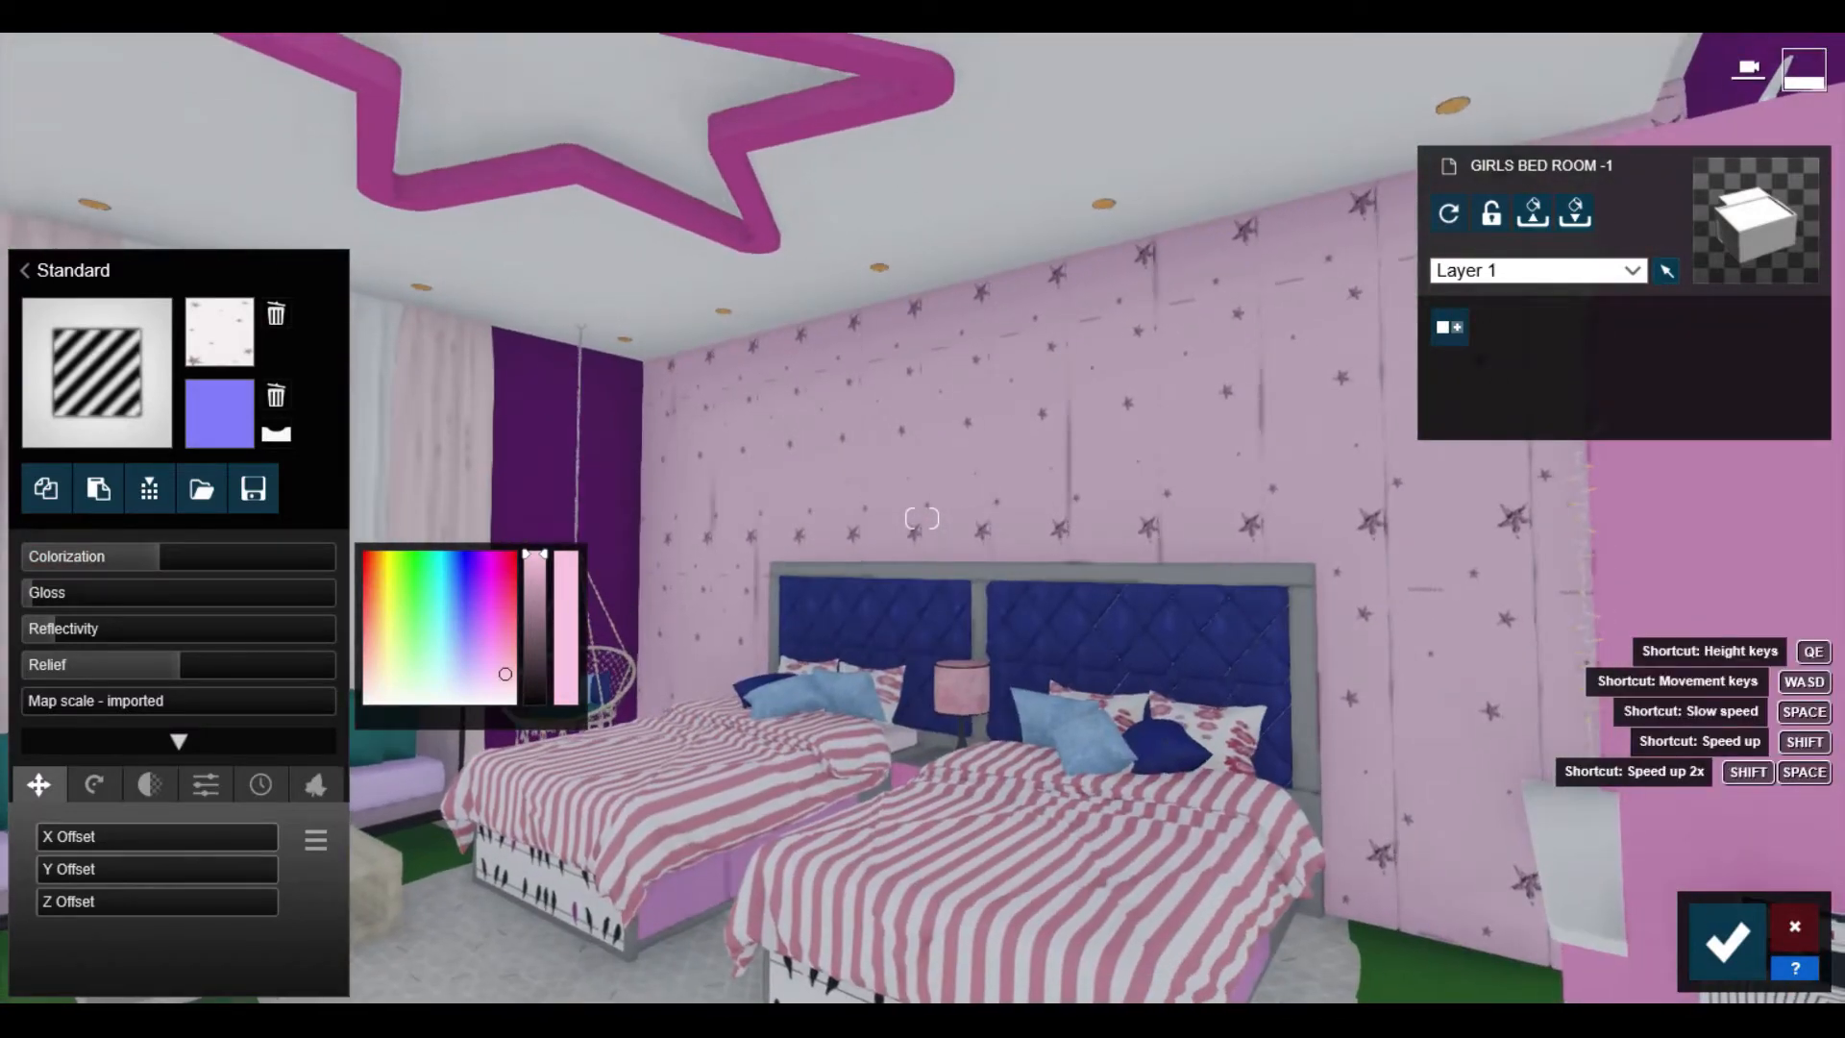
pyautogui.click(990, 459)
pyautogui.click(96, 702)
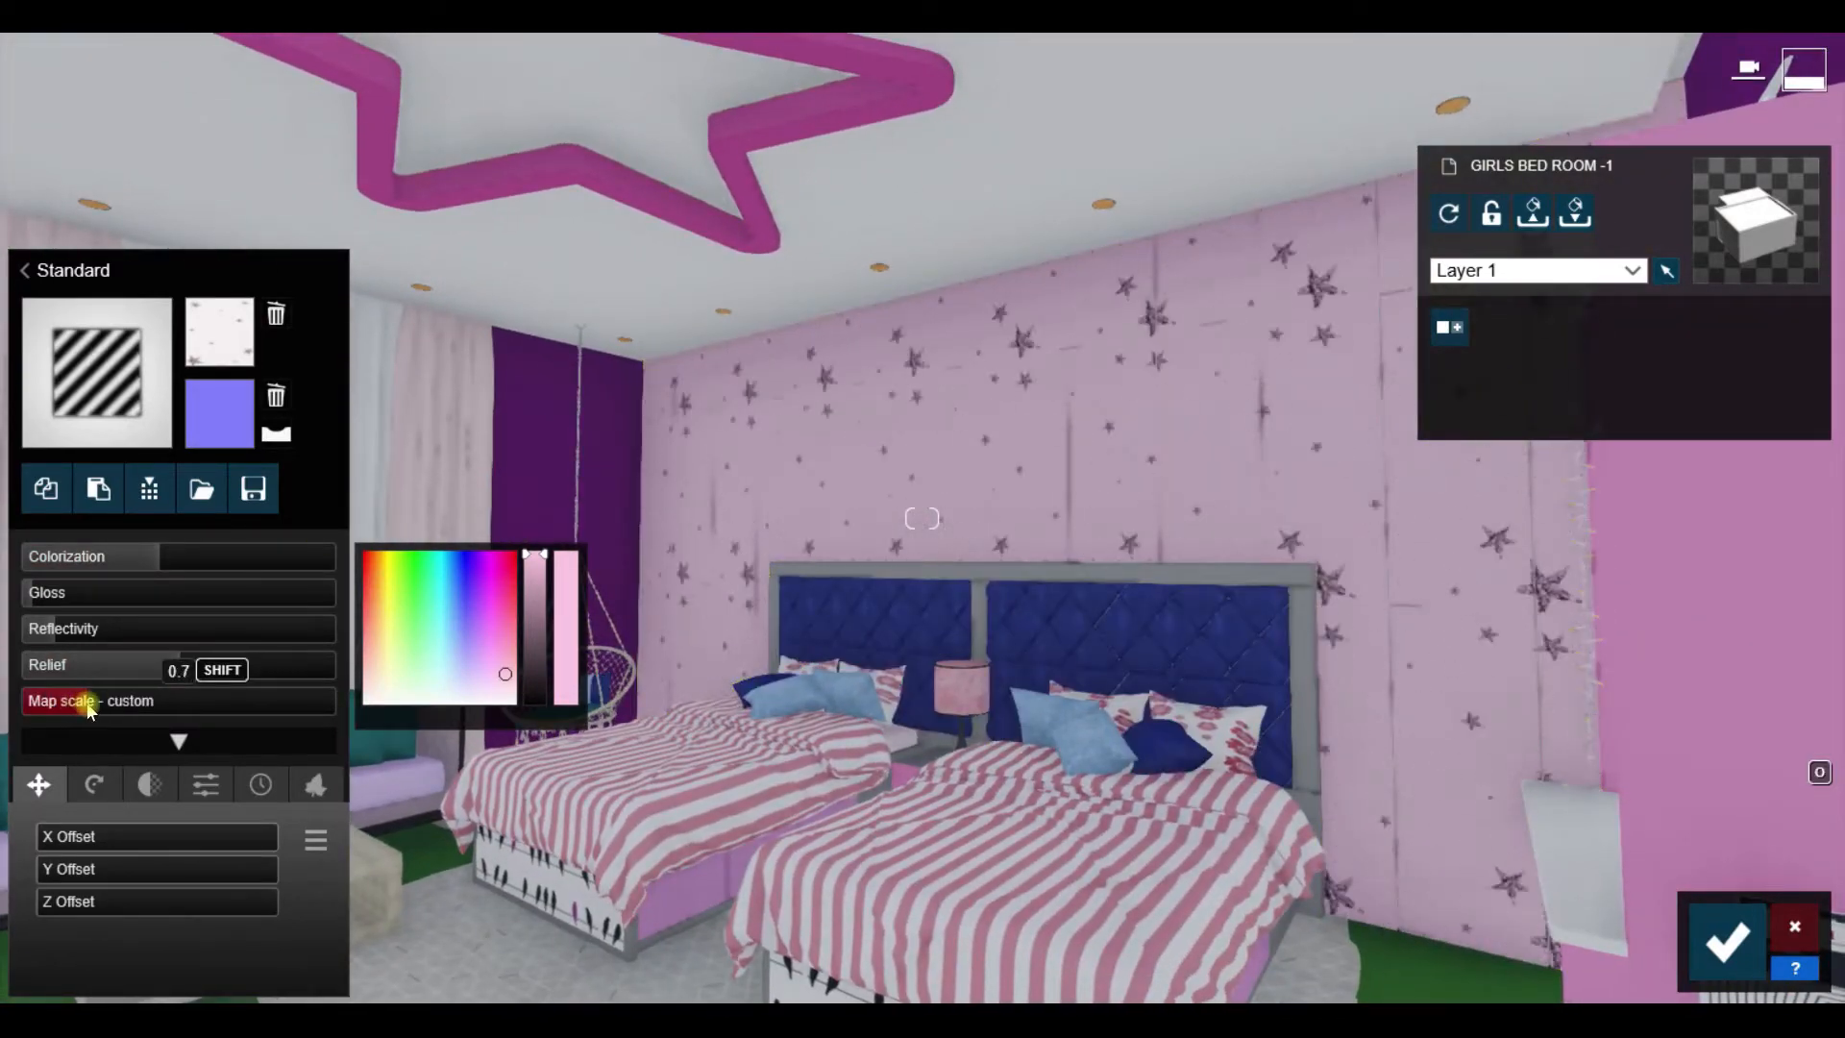
pyautogui.moveTo(3, 677); pyautogui.dragTo(34, 704)
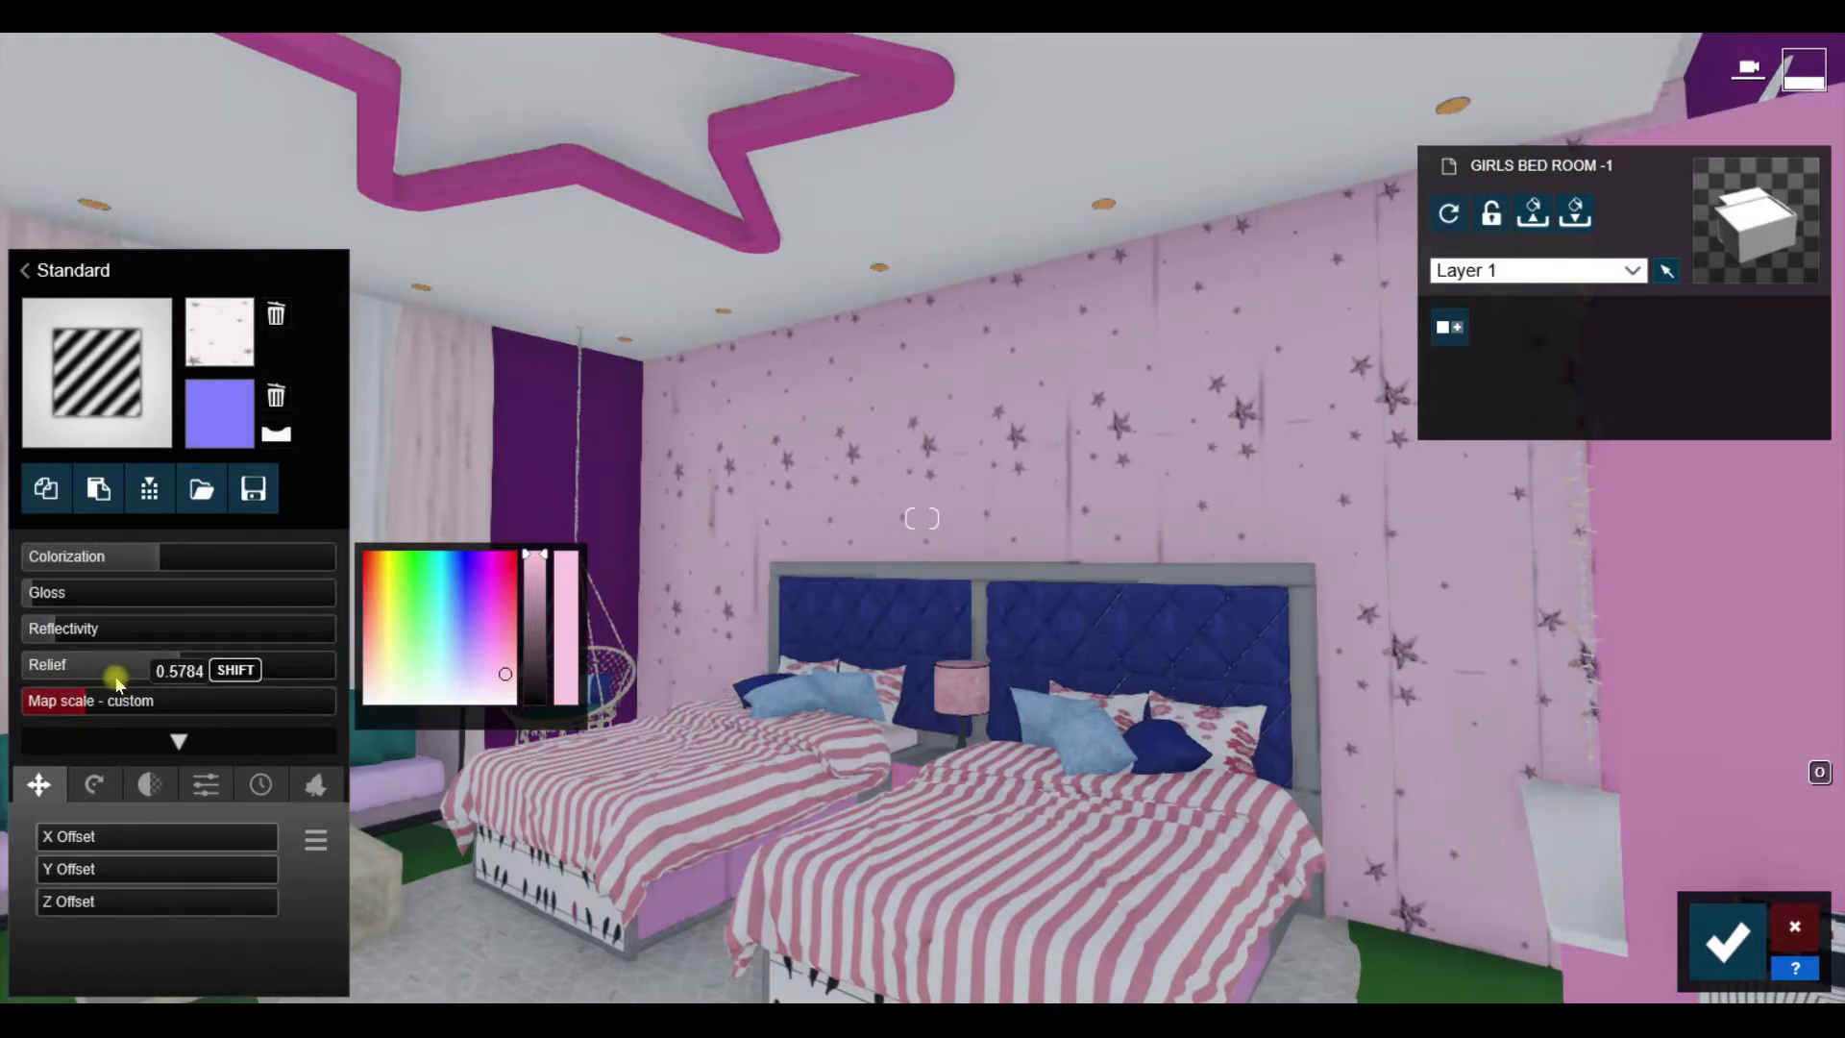
# Step: Apply a Standard material to the blue quilted headboard panels and choose a pale pink tint for them
pyautogui.press('w')
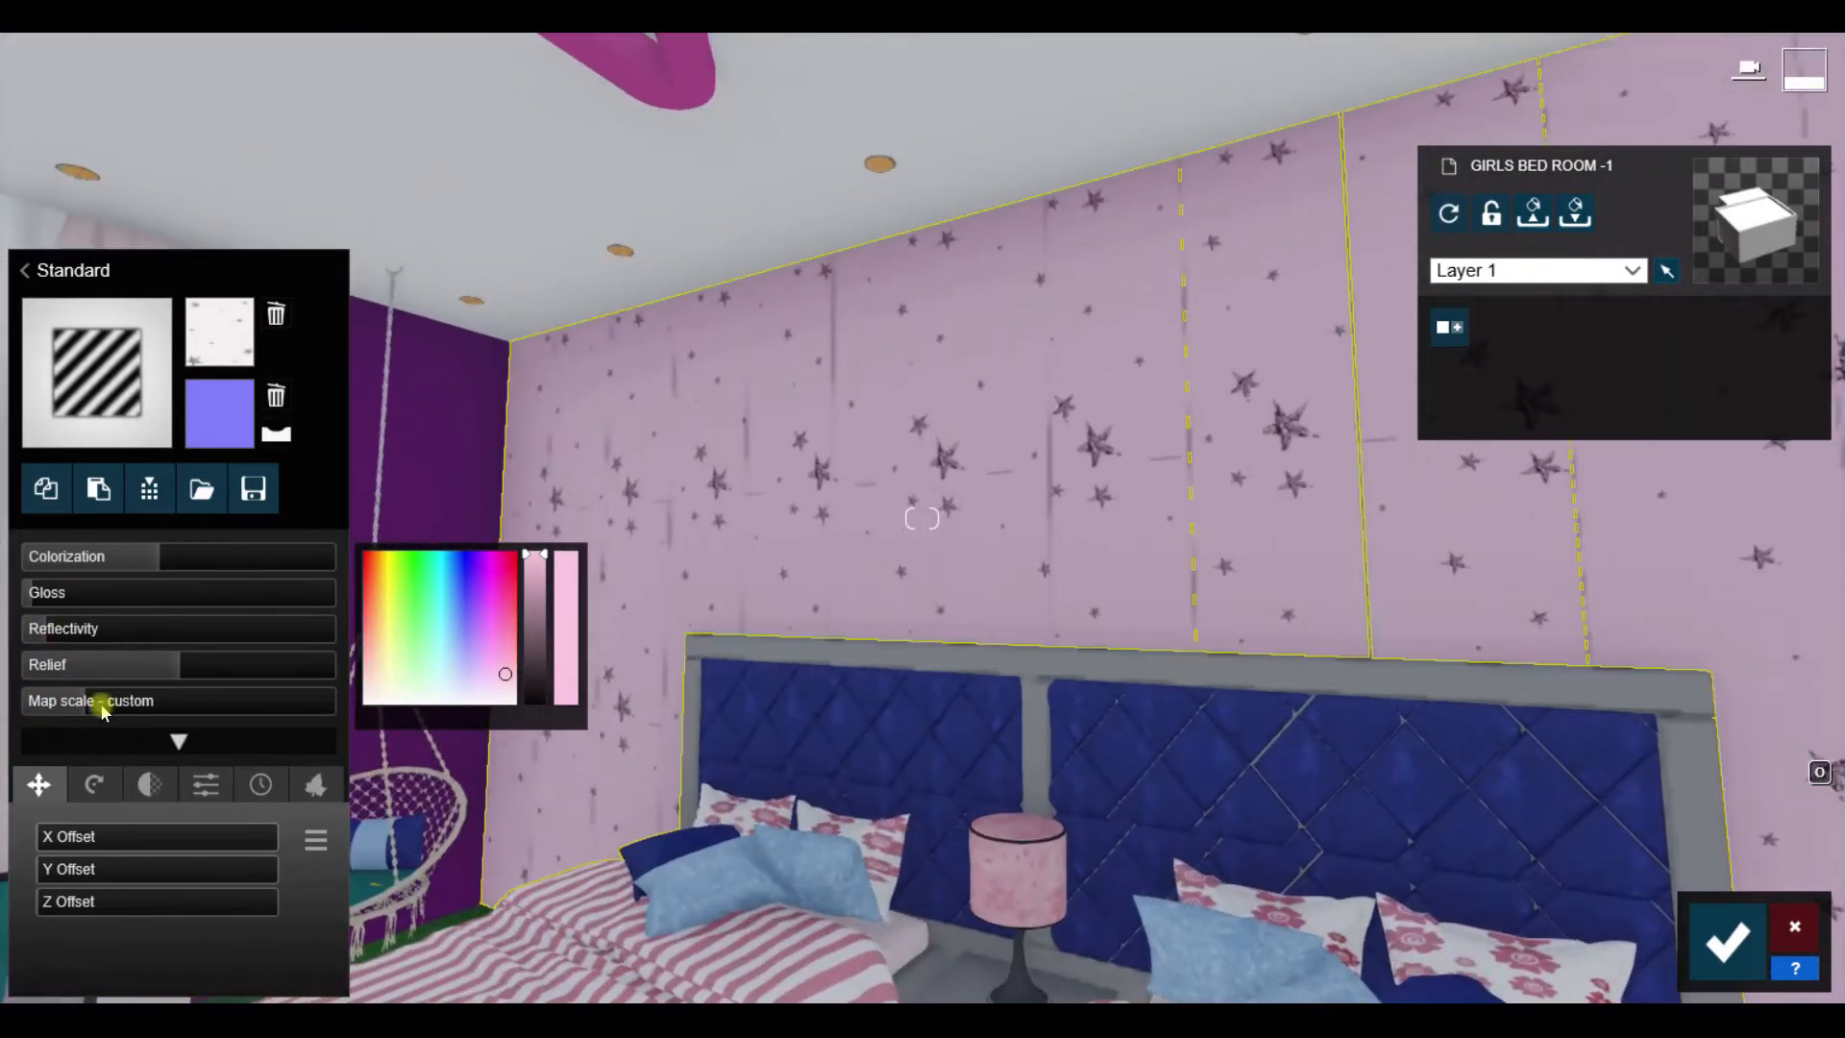
pyautogui.moveTo(692, 538); pyautogui.dragTo(1001, 631, button='right')
pyautogui.press('w')
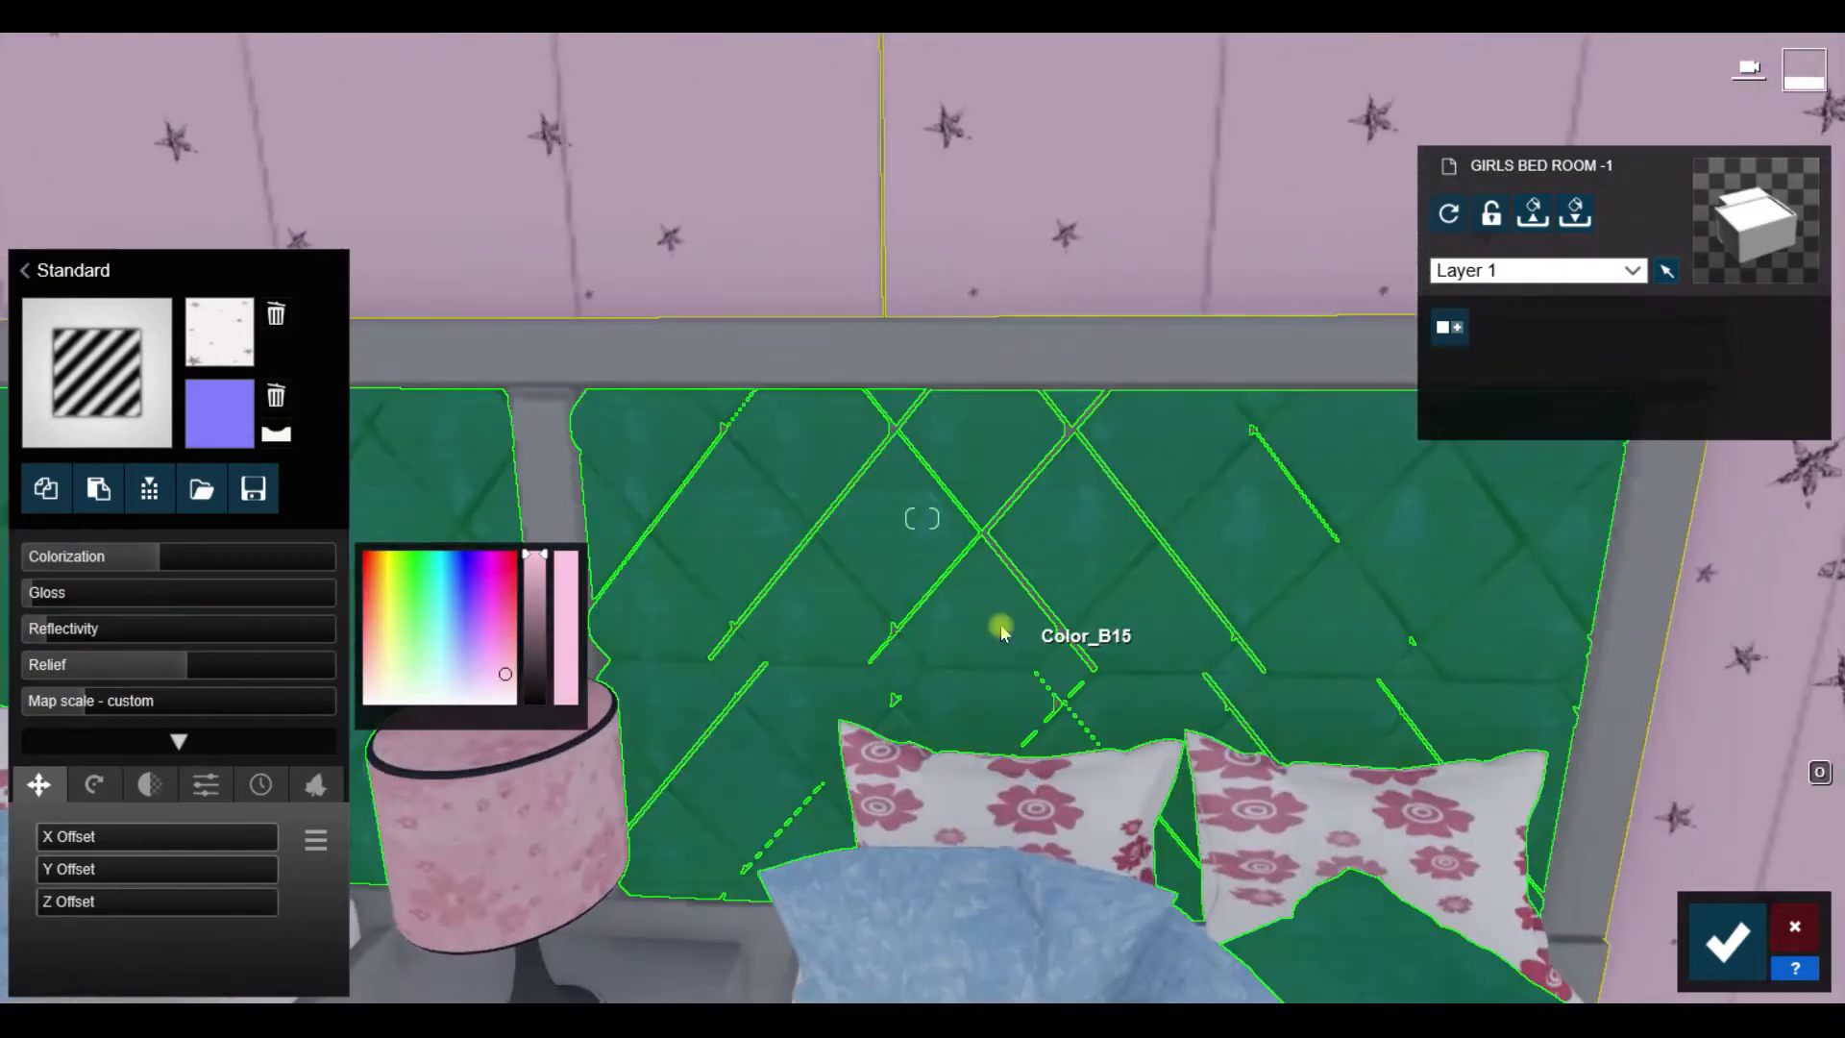
pyautogui.click(1000, 630)
pyautogui.click(39, 547)
pyautogui.click(38, 557)
pyautogui.click(494, 668)
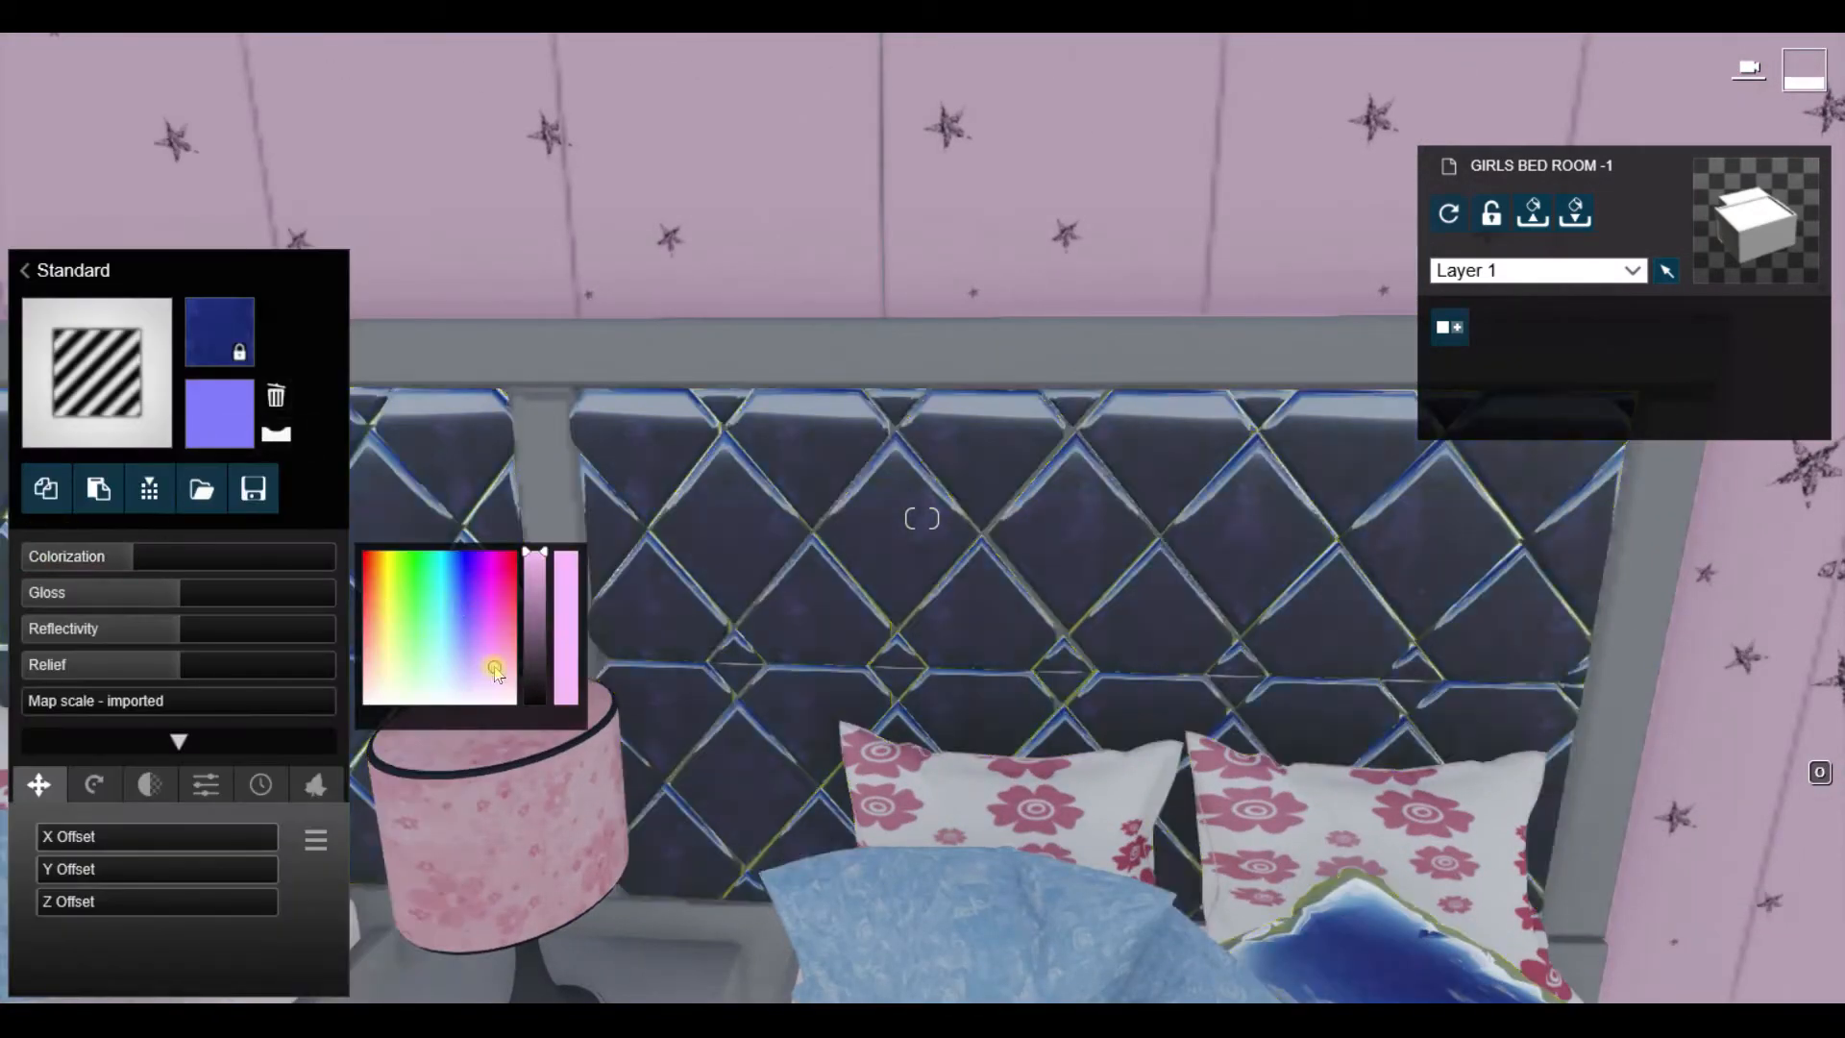
# Step: Reduce the headboard panels' gloss and reflectivity and strengthen their colorization with a refined pink
pyautogui.moveTo(132, 557); pyautogui.dragTo(35, 593)
pyautogui.moveTo(75, 630); pyautogui.dragTo(41, 630)
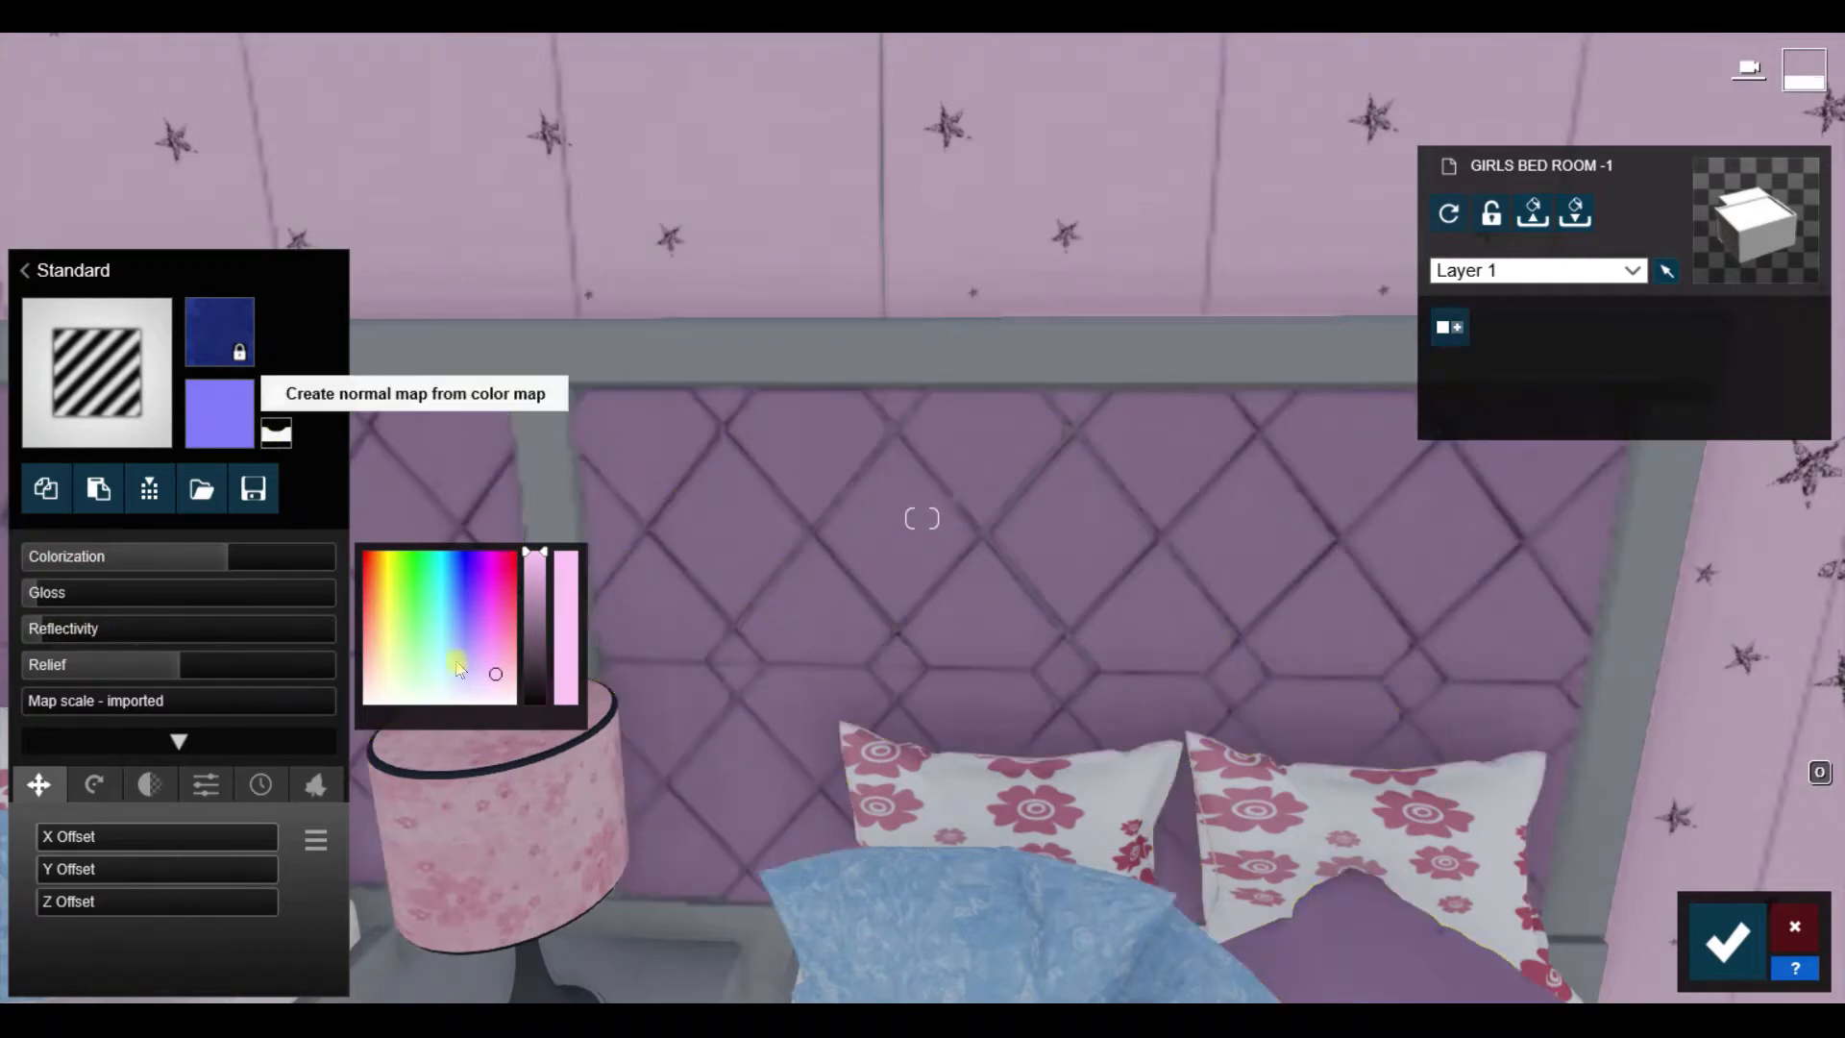
pyautogui.click(505, 683)
pyautogui.scroll(-5, 833, 704)
pyautogui.moveTo(922, 692); pyautogui.dragTo(833, 704, button='right')
pyautogui.scroll(3, 833, 704)
pyautogui.click(503, 682)
pyautogui.moveTo(501, 675); pyautogui.dragTo(510, 681)
pyautogui.moveTo(277, 559); pyautogui.dragTo(279, 563)
# Step: Apply a Standard material to the light blue pillows with low gloss and reflectivity and a relief of 0.7
pyautogui.moveTo(865, 625); pyautogui.dragTo(788, 625, button='right')
pyautogui.scroll(4, 788, 625)
pyautogui.moveTo(894, 539); pyautogui.dragTo(849, 635, button='right')
pyautogui.scroll(-2, 897, 634)
pyautogui.scroll(3, 849, 634)
pyautogui.click(930, 639)
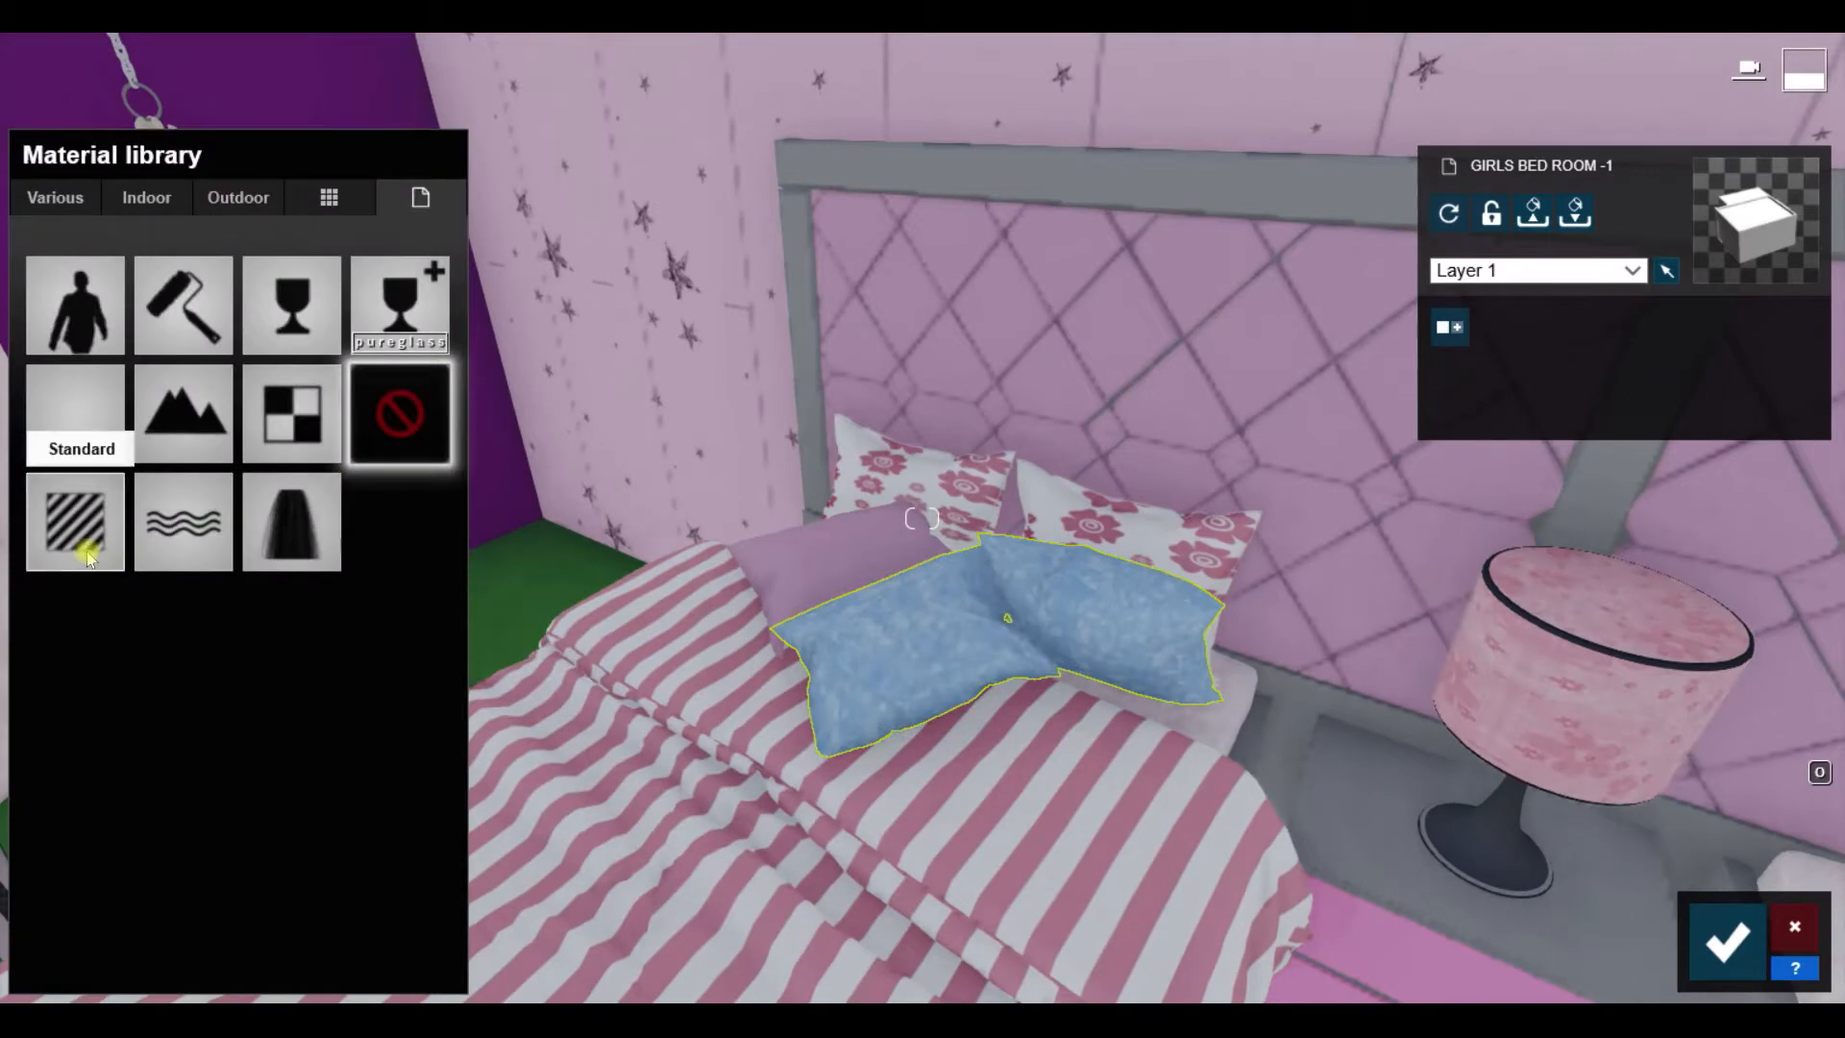
pyautogui.click(165, 555)
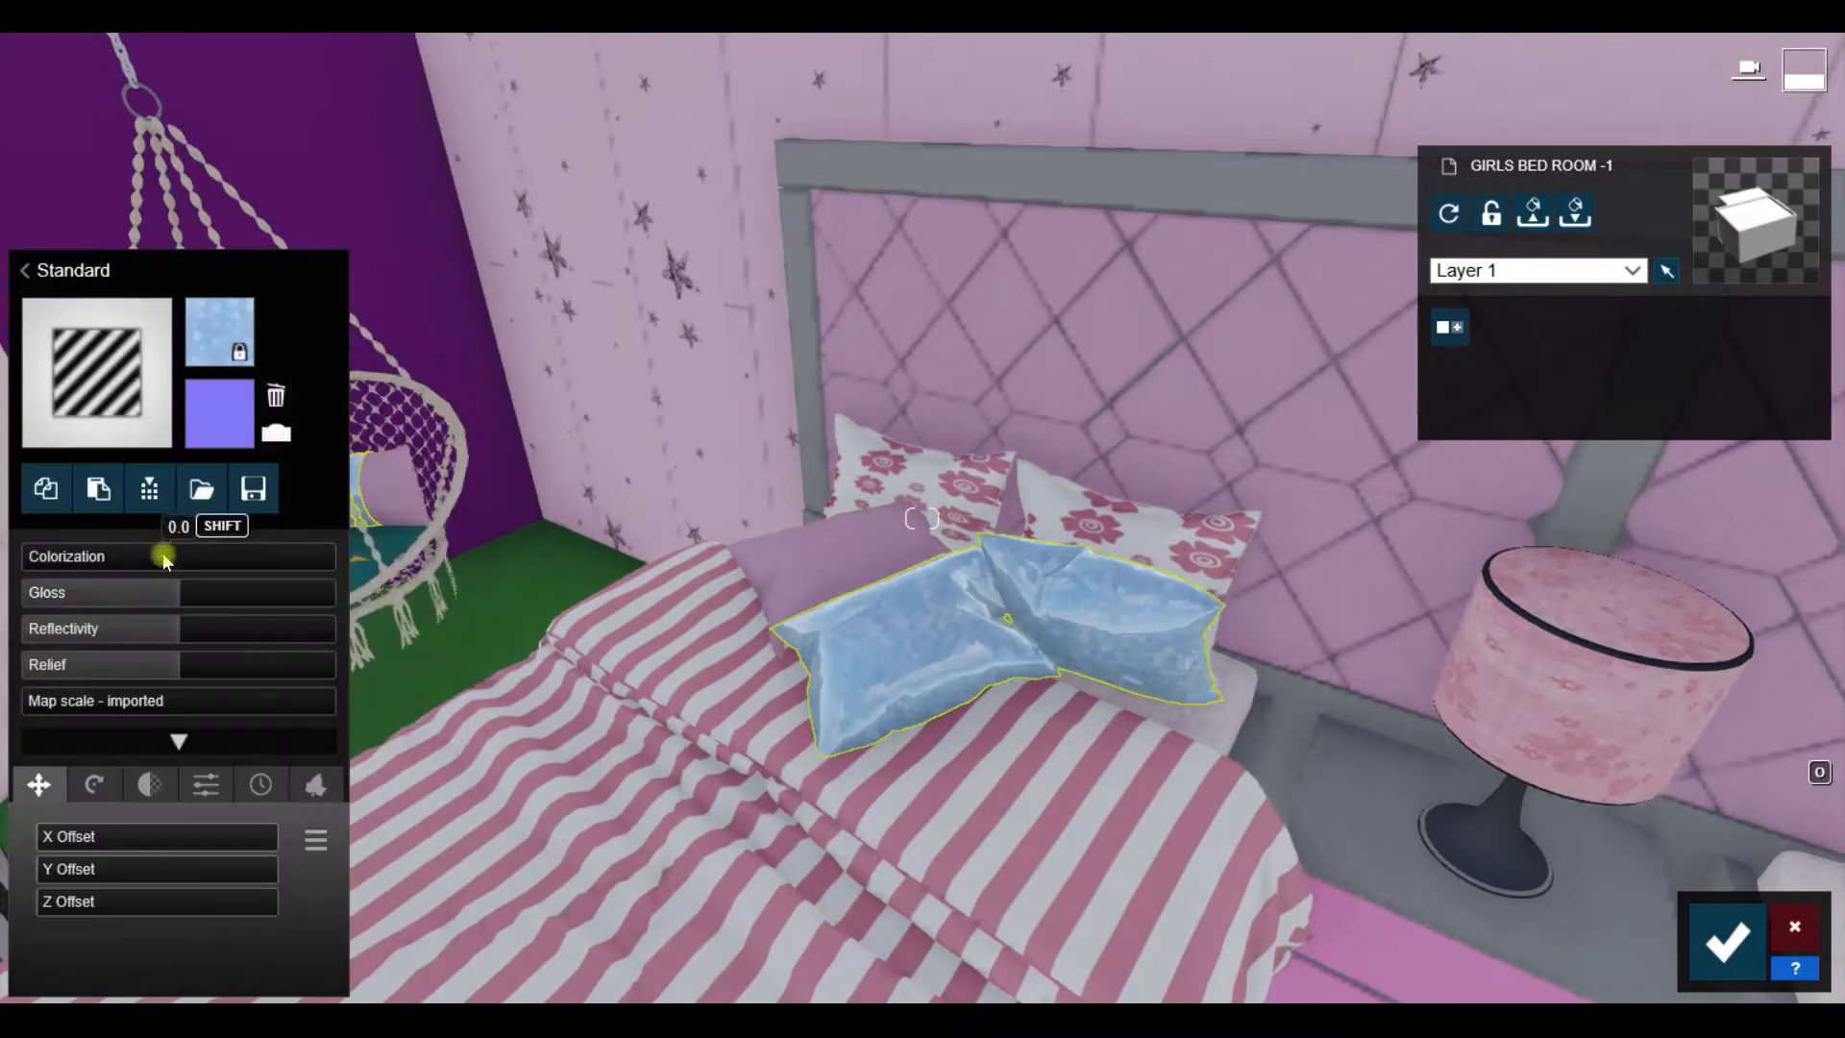
pyautogui.click(97, 665)
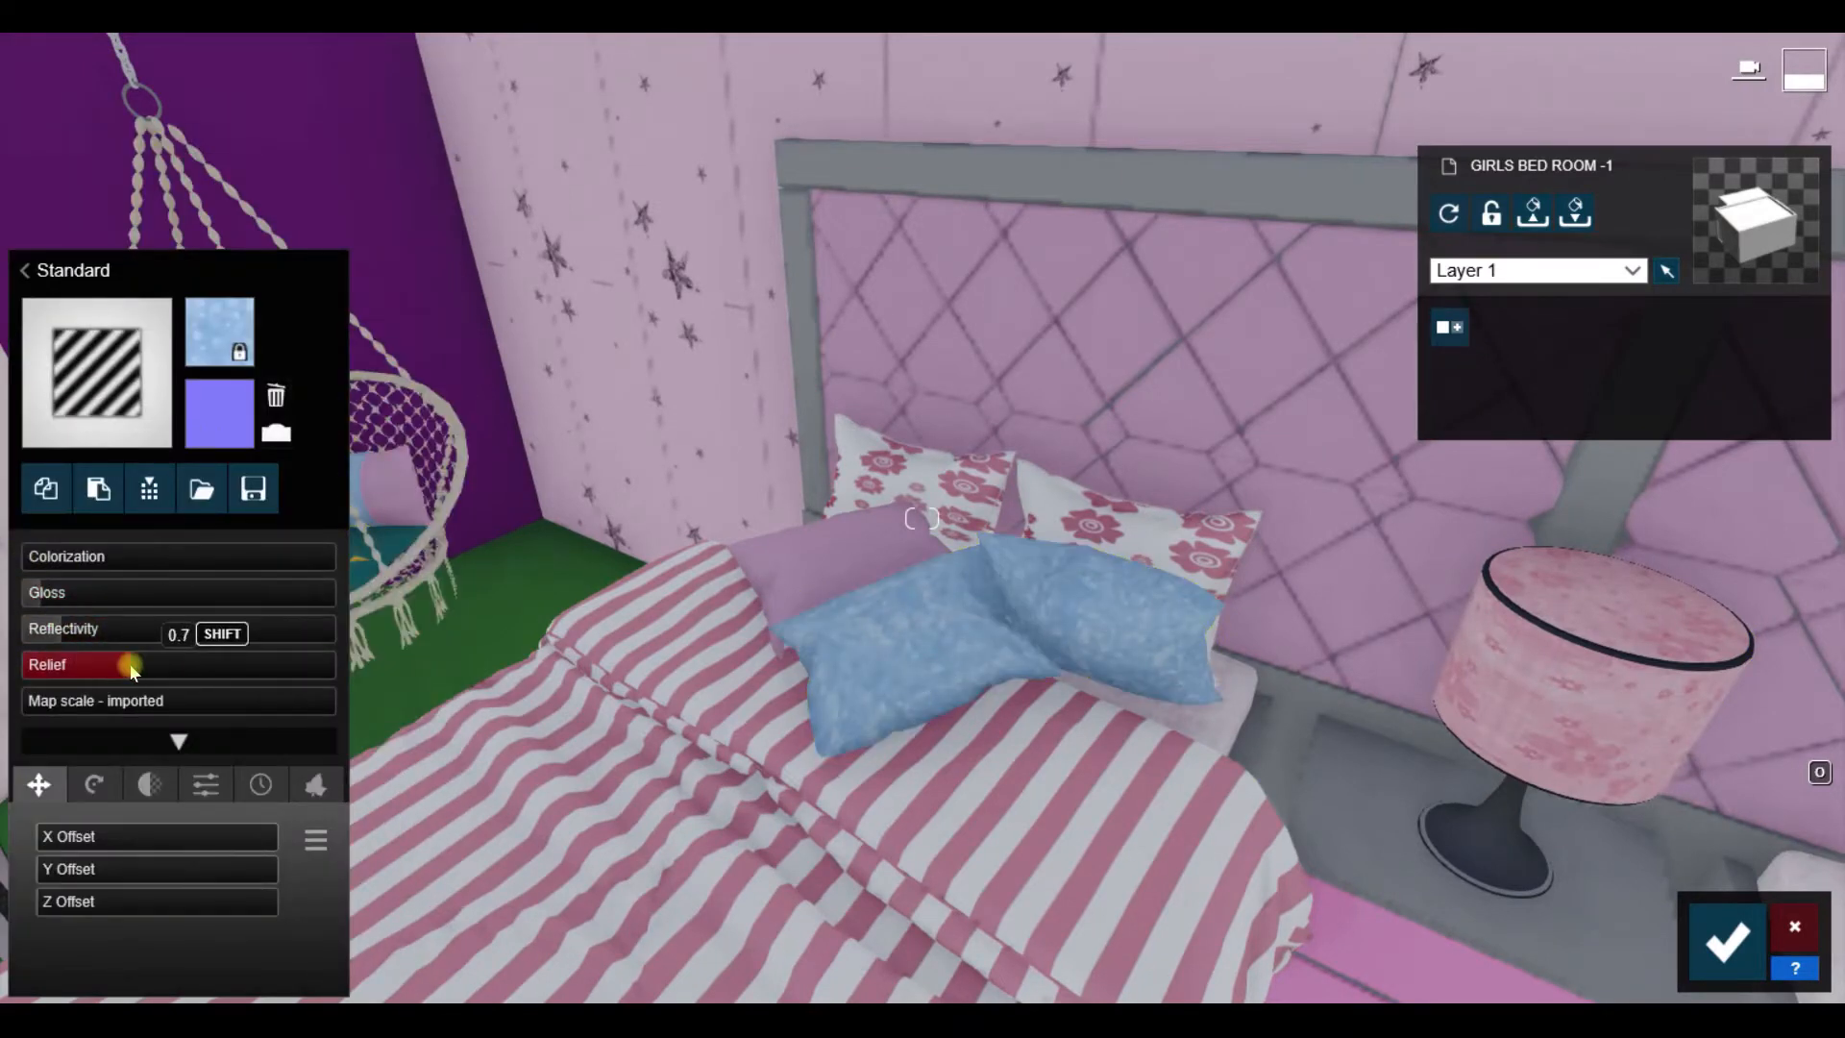
# Step: Add slight weathering of the blue type to the light blue pillows
pyautogui.scroll(2, 865, 630)
pyautogui.moveTo(865, 630); pyautogui.dragTo(827, 724, button='right')
pyautogui.click(260, 784)
pyautogui.click(237, 938)
pyautogui.click(66, 837)
# Step: Apply a Standard material to the floral pillows with low gloss and reflectivity and blue-type weathering at 0.1
pyautogui.moveTo(816, 519)
pyautogui.mouseDown(button='right')
pyautogui.moveTo(807, 385)
pyautogui.moveTo(844, 515)
pyautogui.mouseUp(button='right')
pyautogui.click(784, 396)
pyautogui.click(98, 544)
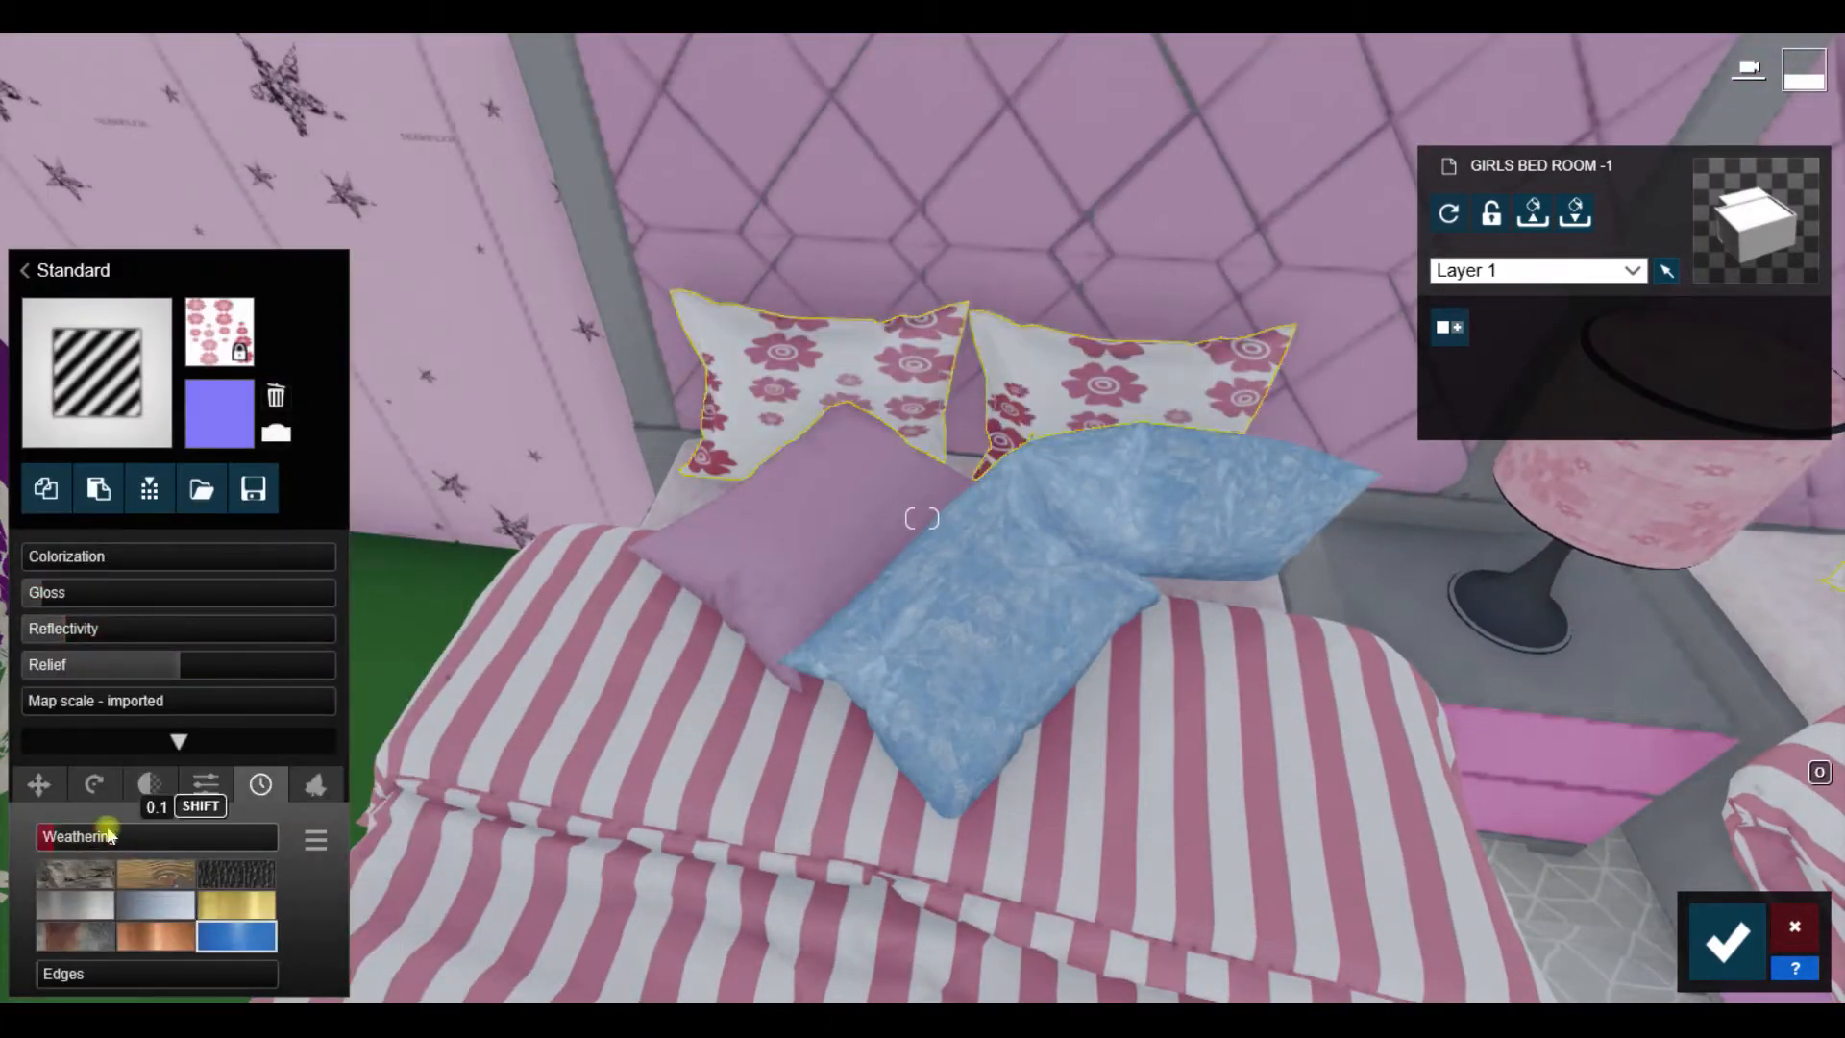
# Step: Apply the saved custom material COLORE to the rope frame of the hanging swing chair
pyautogui.moveTo(1082, 834); pyautogui.dragTo(928, 686, button='right')
pyautogui.scroll(2, 929, 686)
pyautogui.click(739, 794)
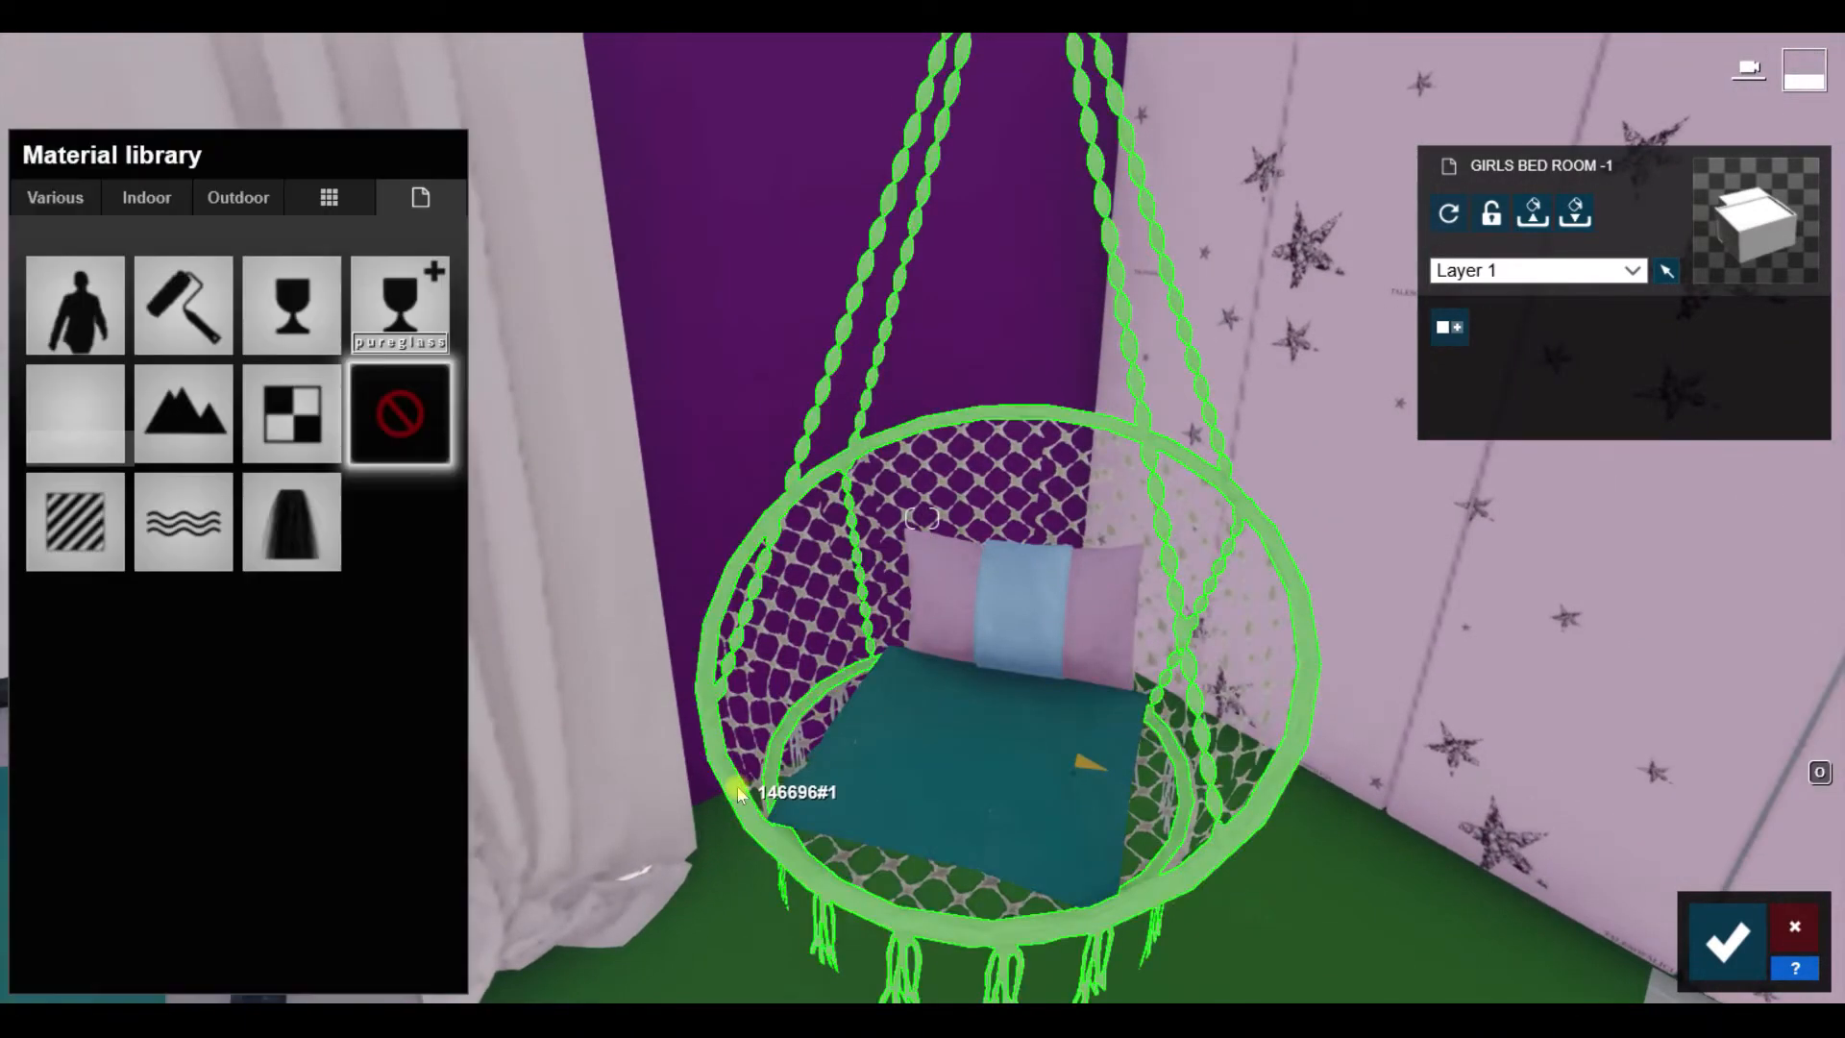
pyautogui.click(77, 558)
pyautogui.click(25, 270)
pyautogui.click(330, 197)
pyautogui.click(163, 619)
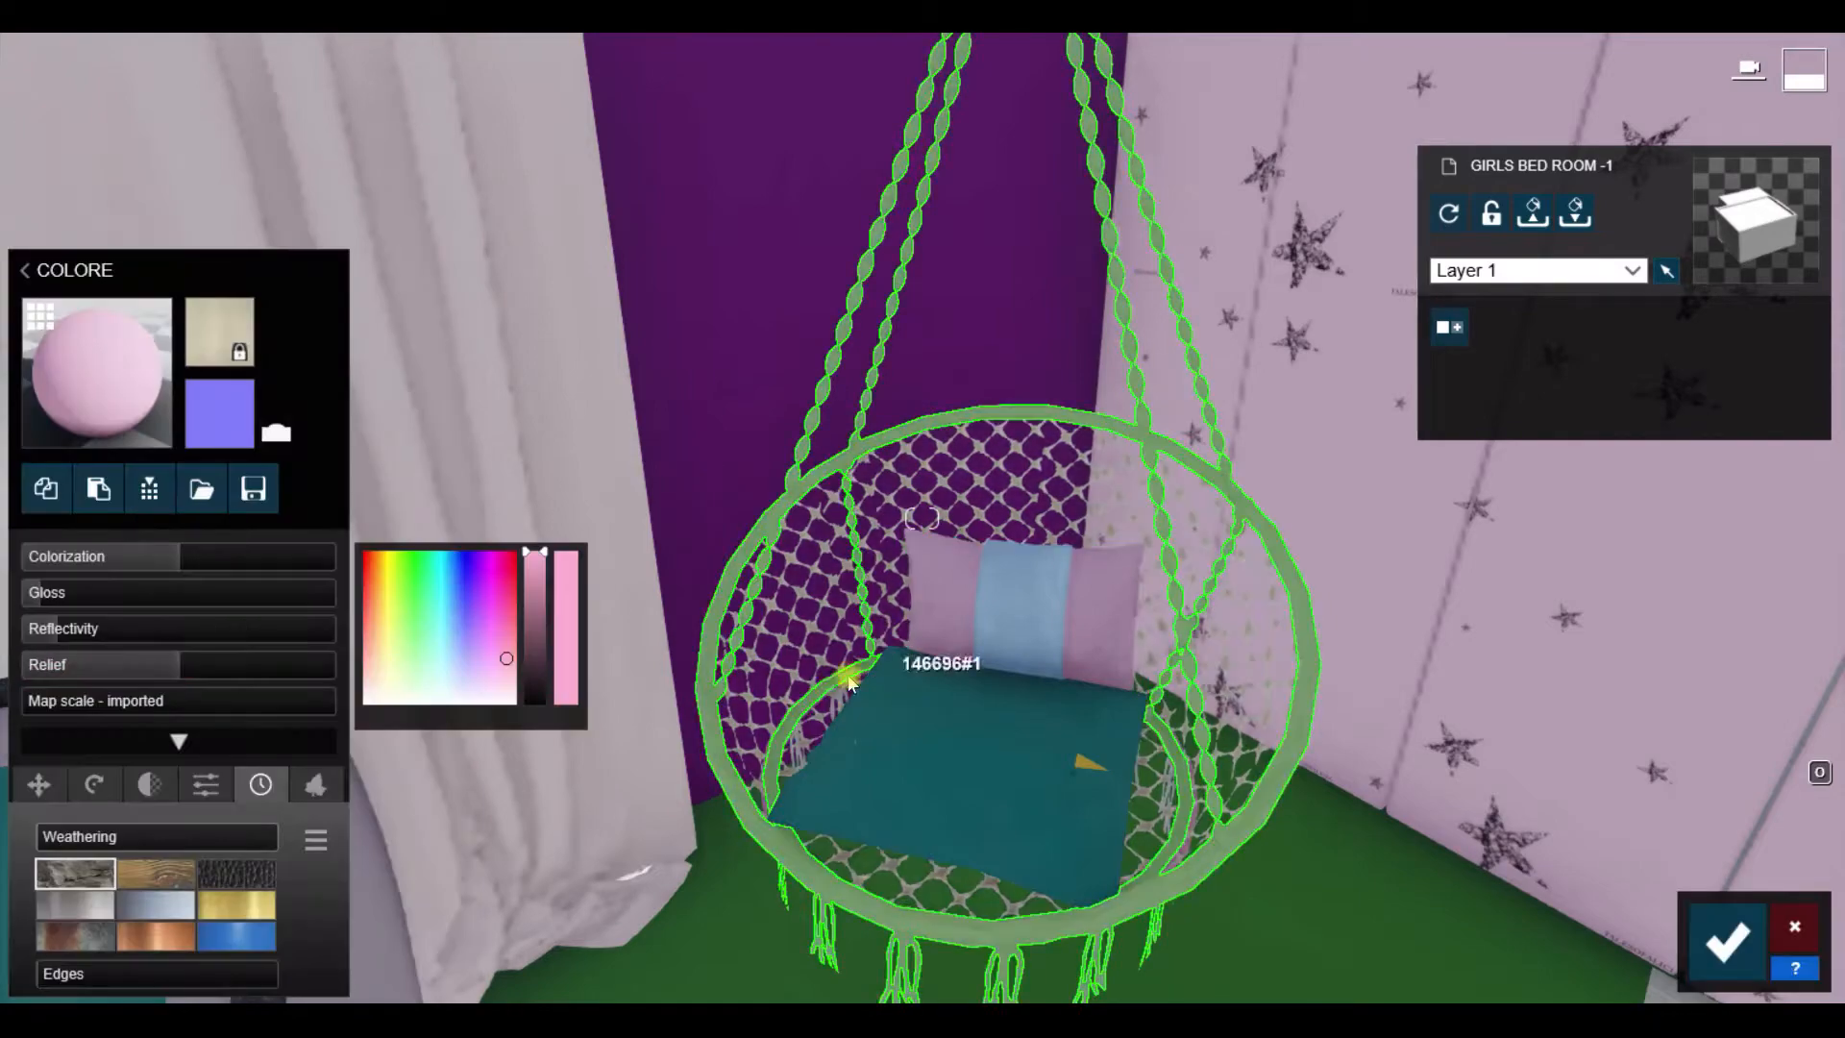
# Step: Apply the saved custom material COLORE to the purple wall behind the swing chair
pyautogui.moveTo(858, 857); pyautogui.dragTo(821, 765, button='right')
pyautogui.click(822, 765)
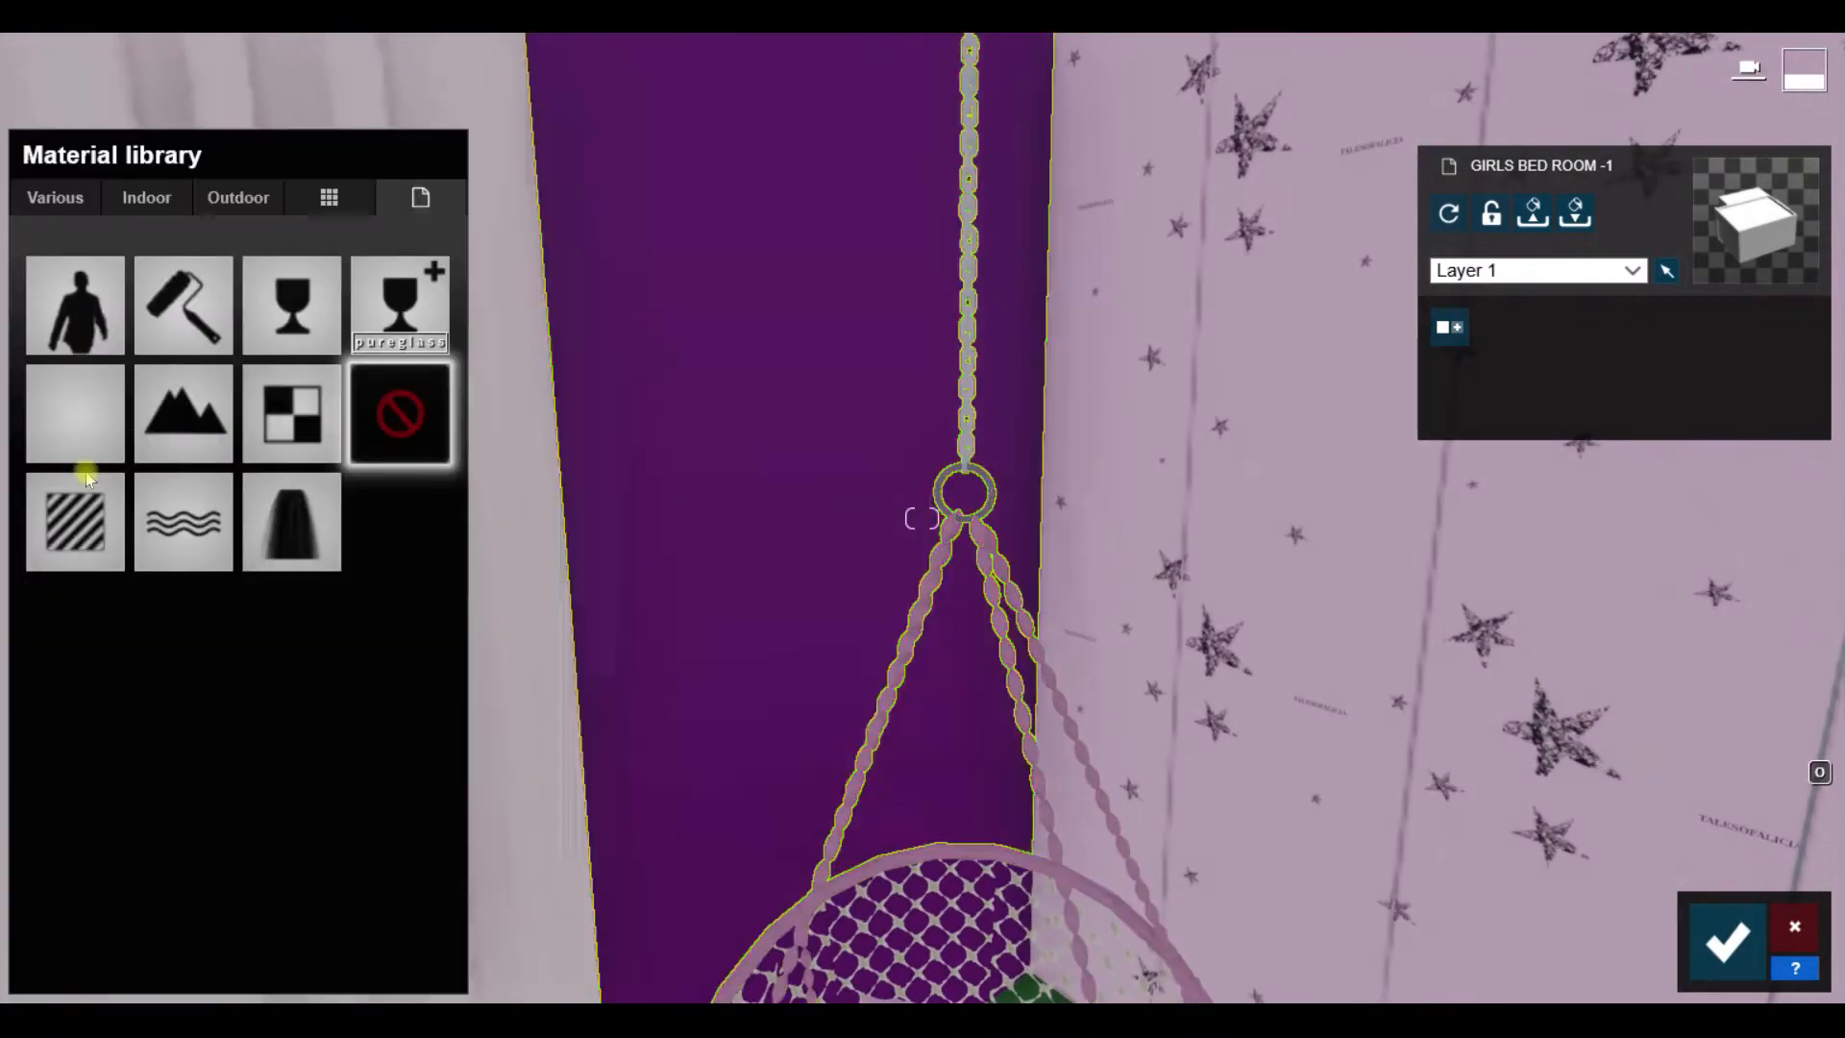
pyautogui.click(96, 534)
pyautogui.click(25, 270)
pyautogui.click(330, 197)
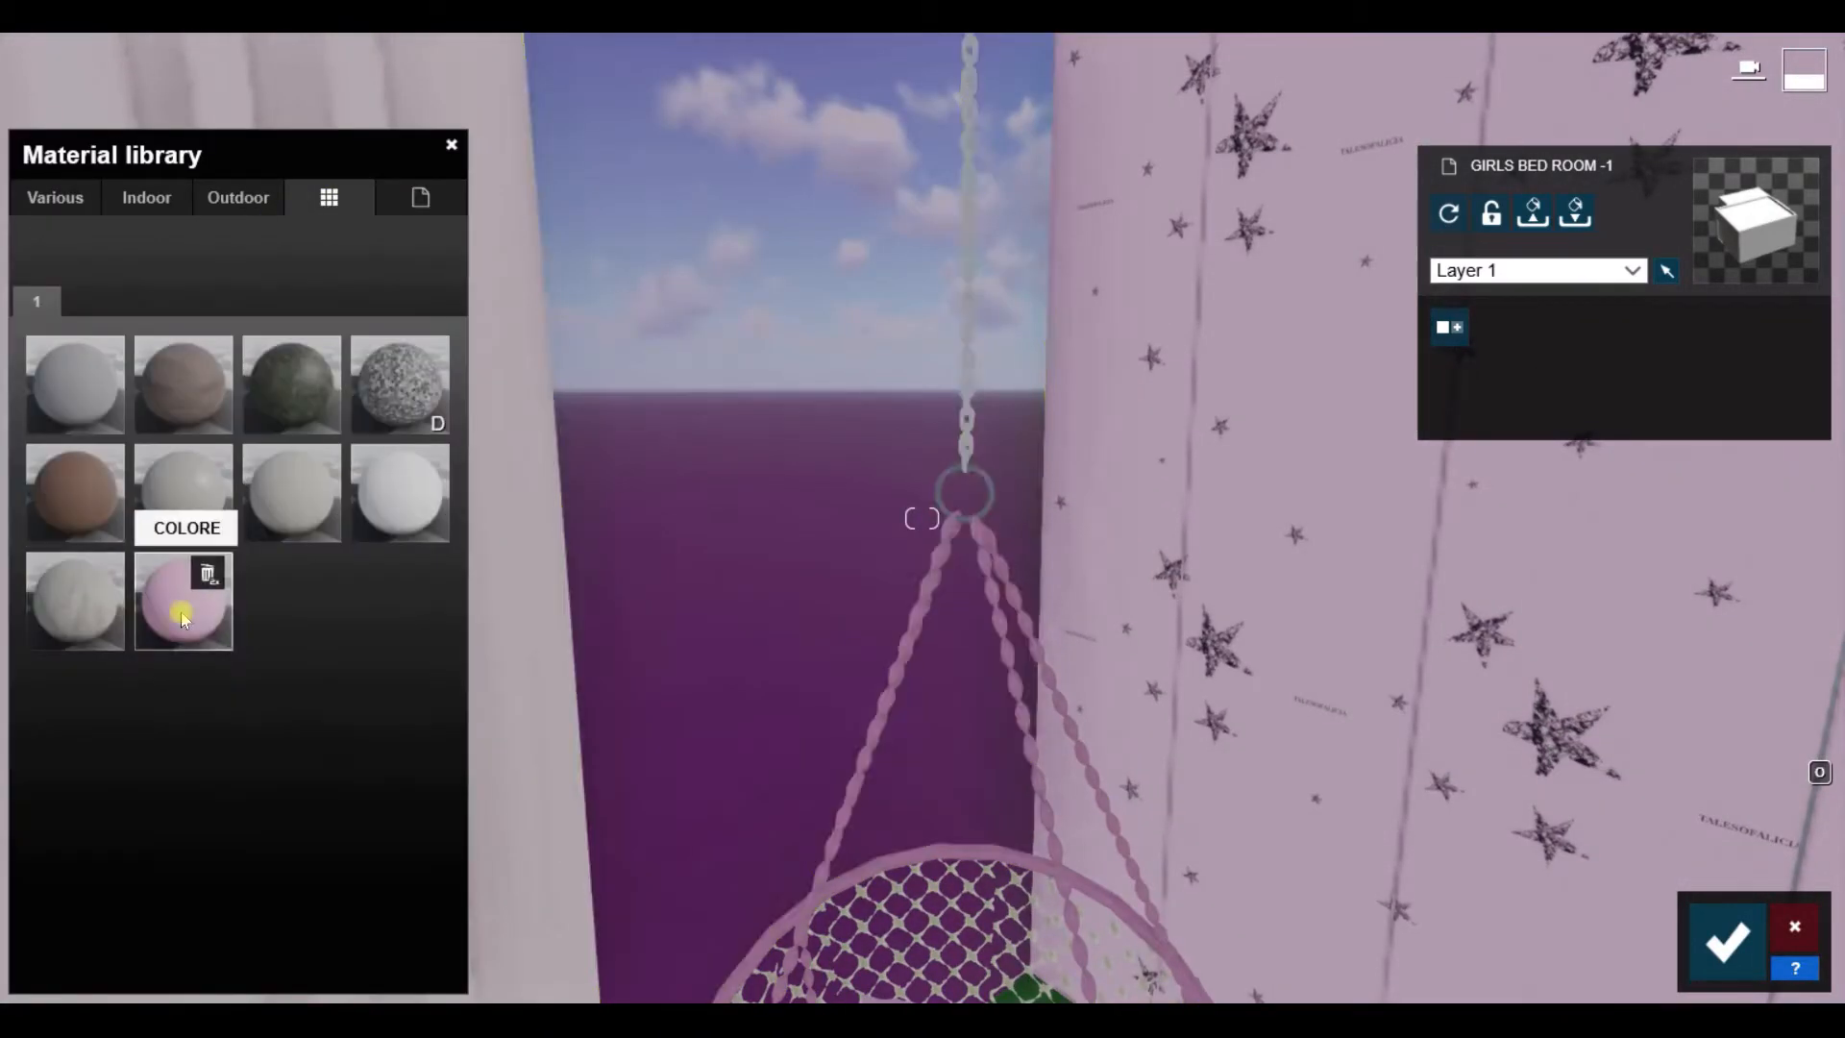
pyautogui.click(183, 618)
# Step: Apply the saved custom material COLORE to the swing chair's metal ring and hanging chain
pyautogui.click(25, 270)
pyautogui.click(330, 197)
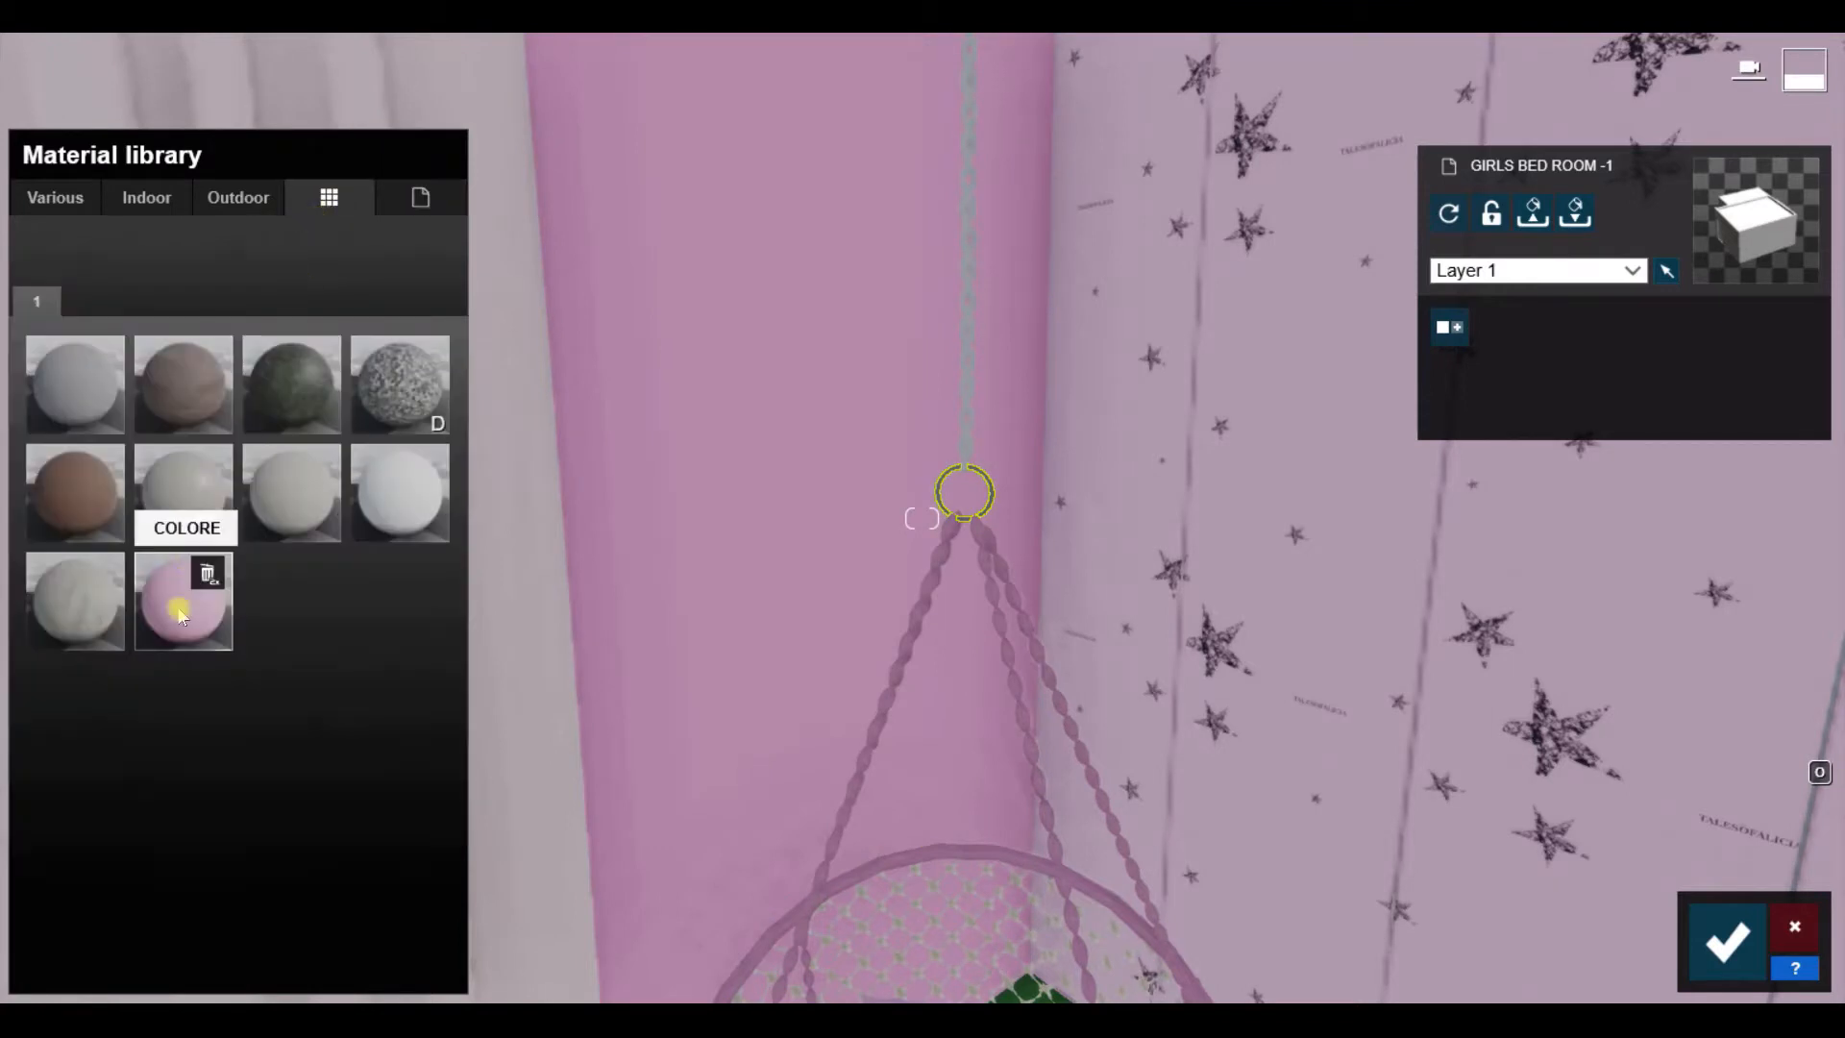
pyautogui.click(984, 478)
pyautogui.click(75, 522)
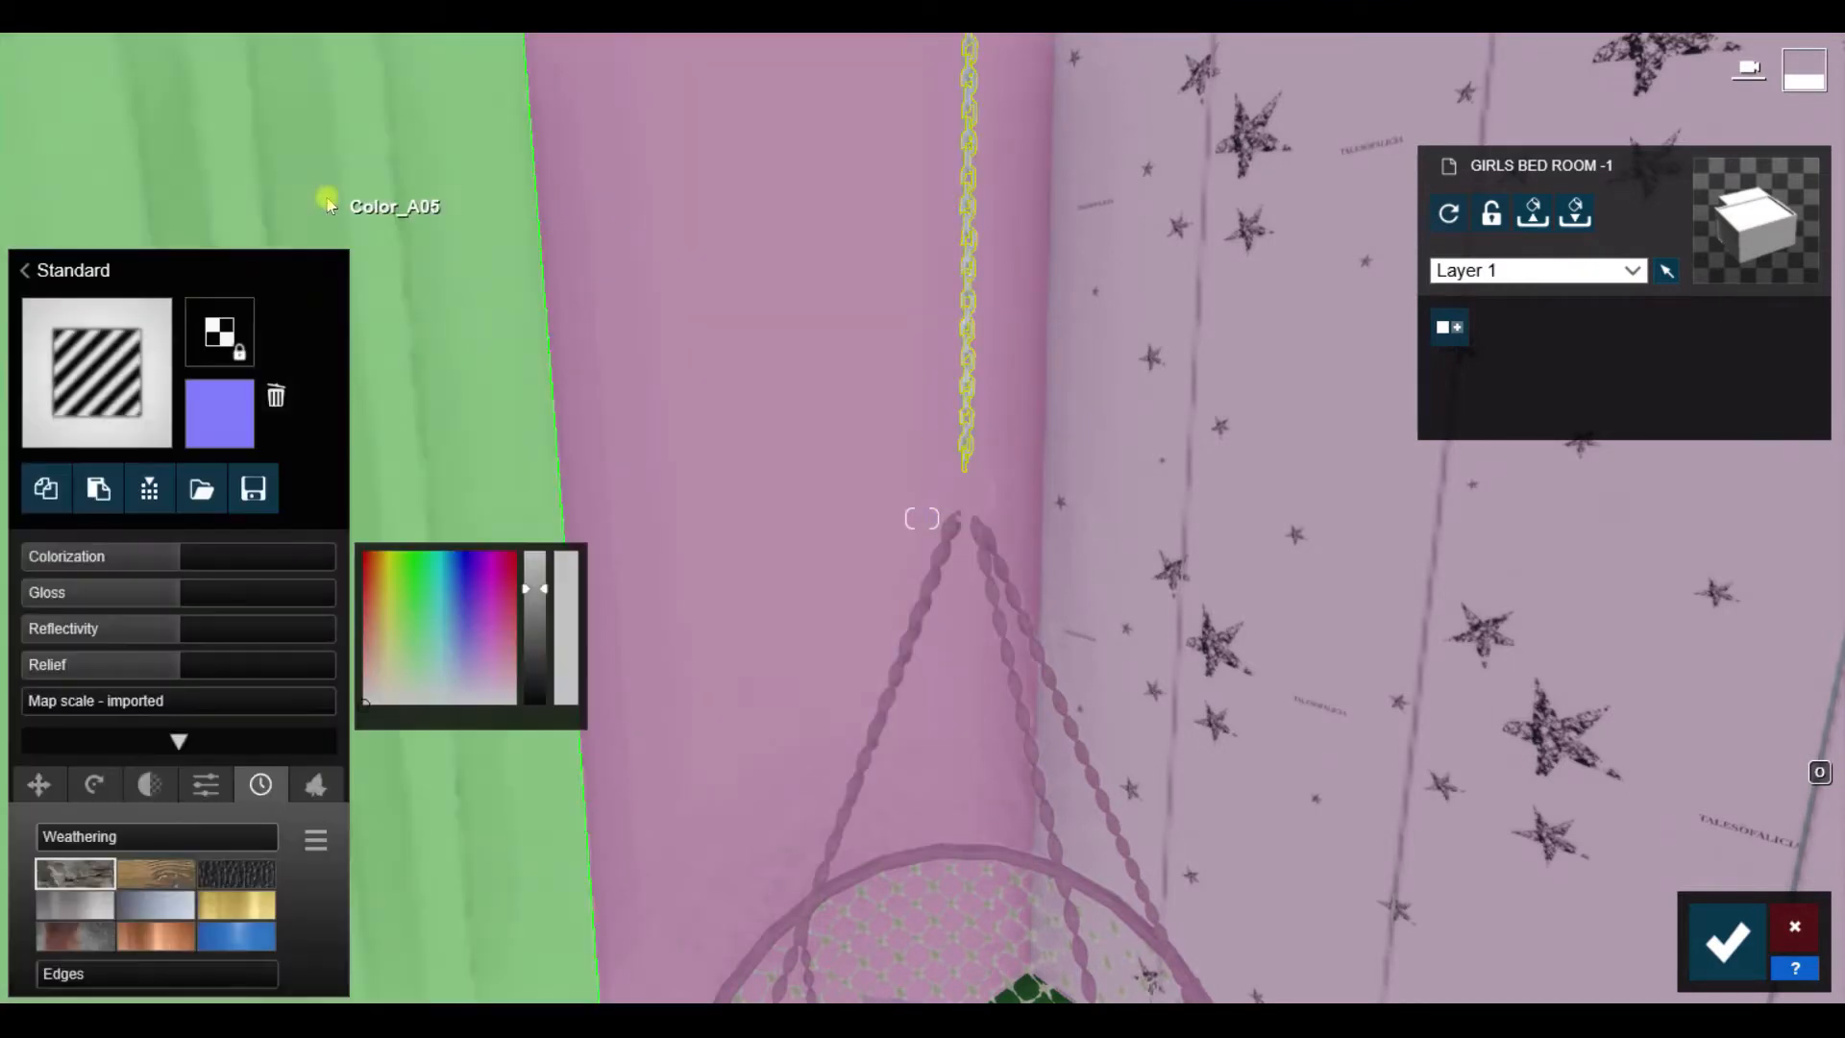
pyautogui.click(25, 270)
pyautogui.click(330, 197)
pyautogui.click(183, 615)
pyautogui.click(318, 270)
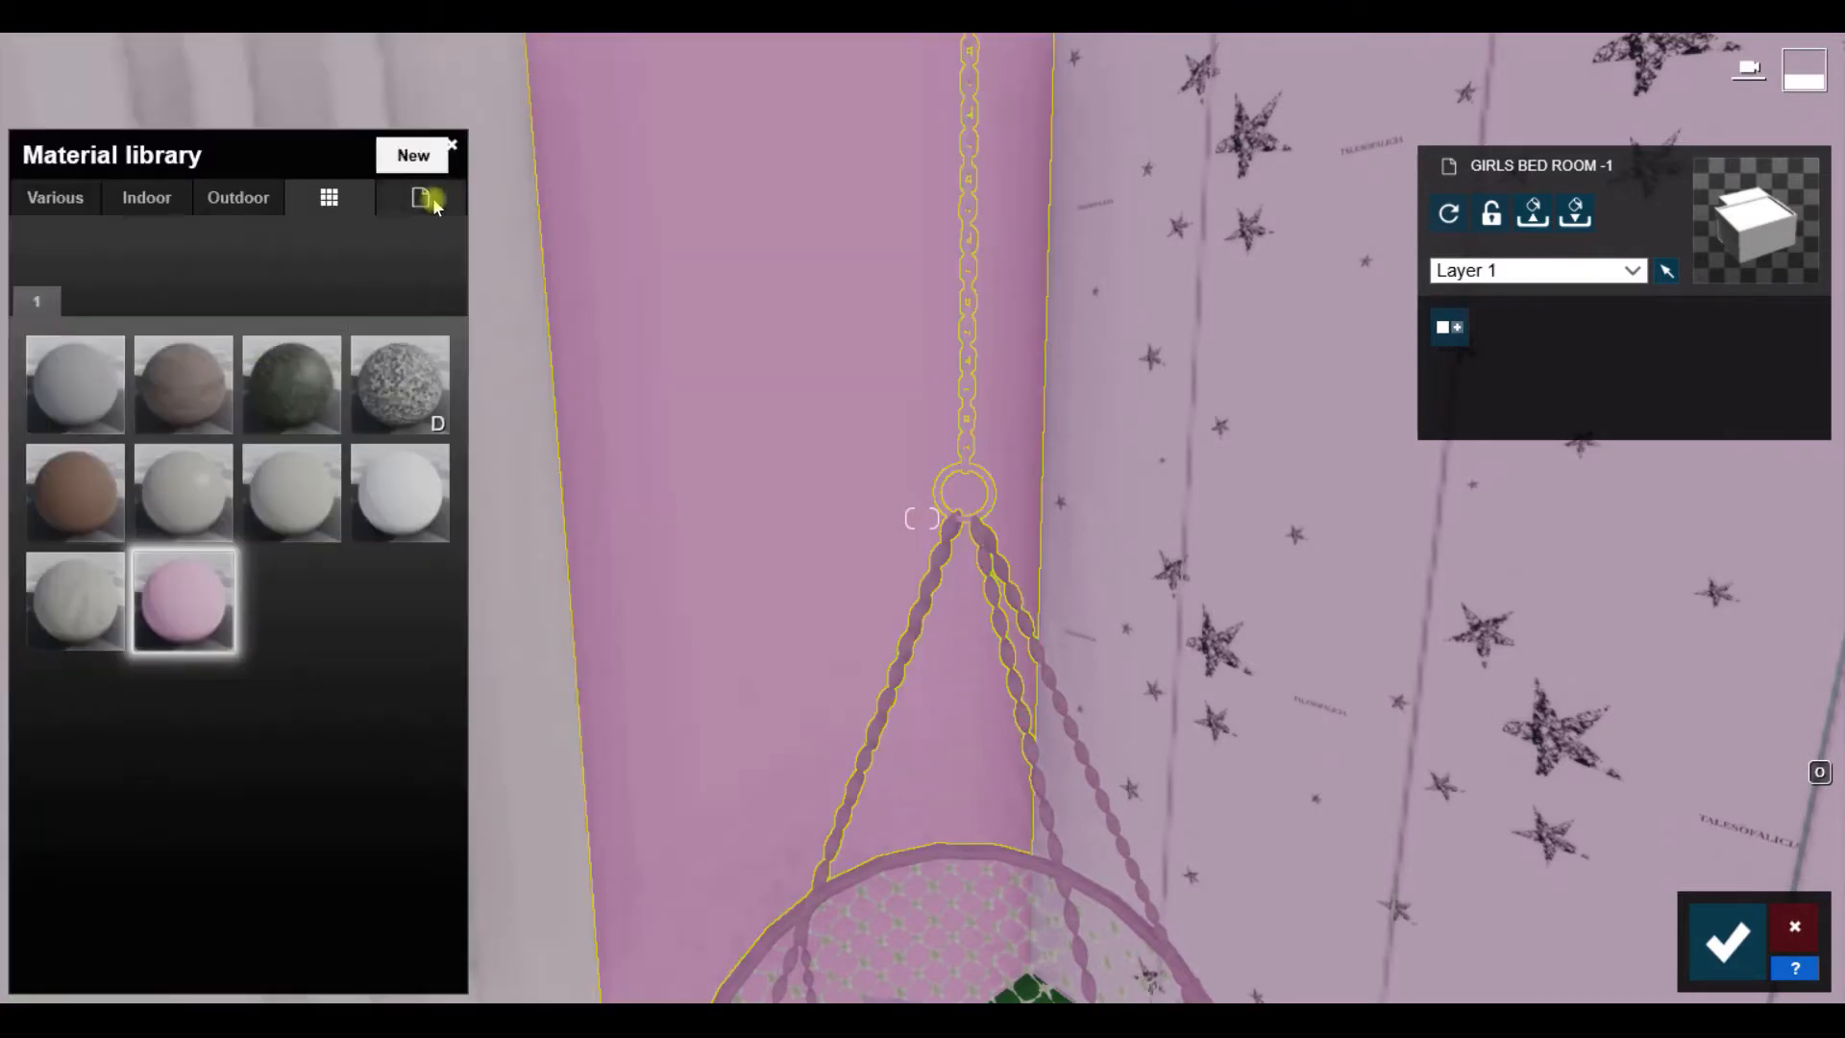
# Step: Apply a Standard material to the walls on both sides of the curtains
pyautogui.click(432, 200)
pyautogui.click(75, 522)
pyautogui.scroll(-5, 762, 638)
pyautogui.moveTo(762, 638); pyautogui.dragTo(467, 514, button='right')
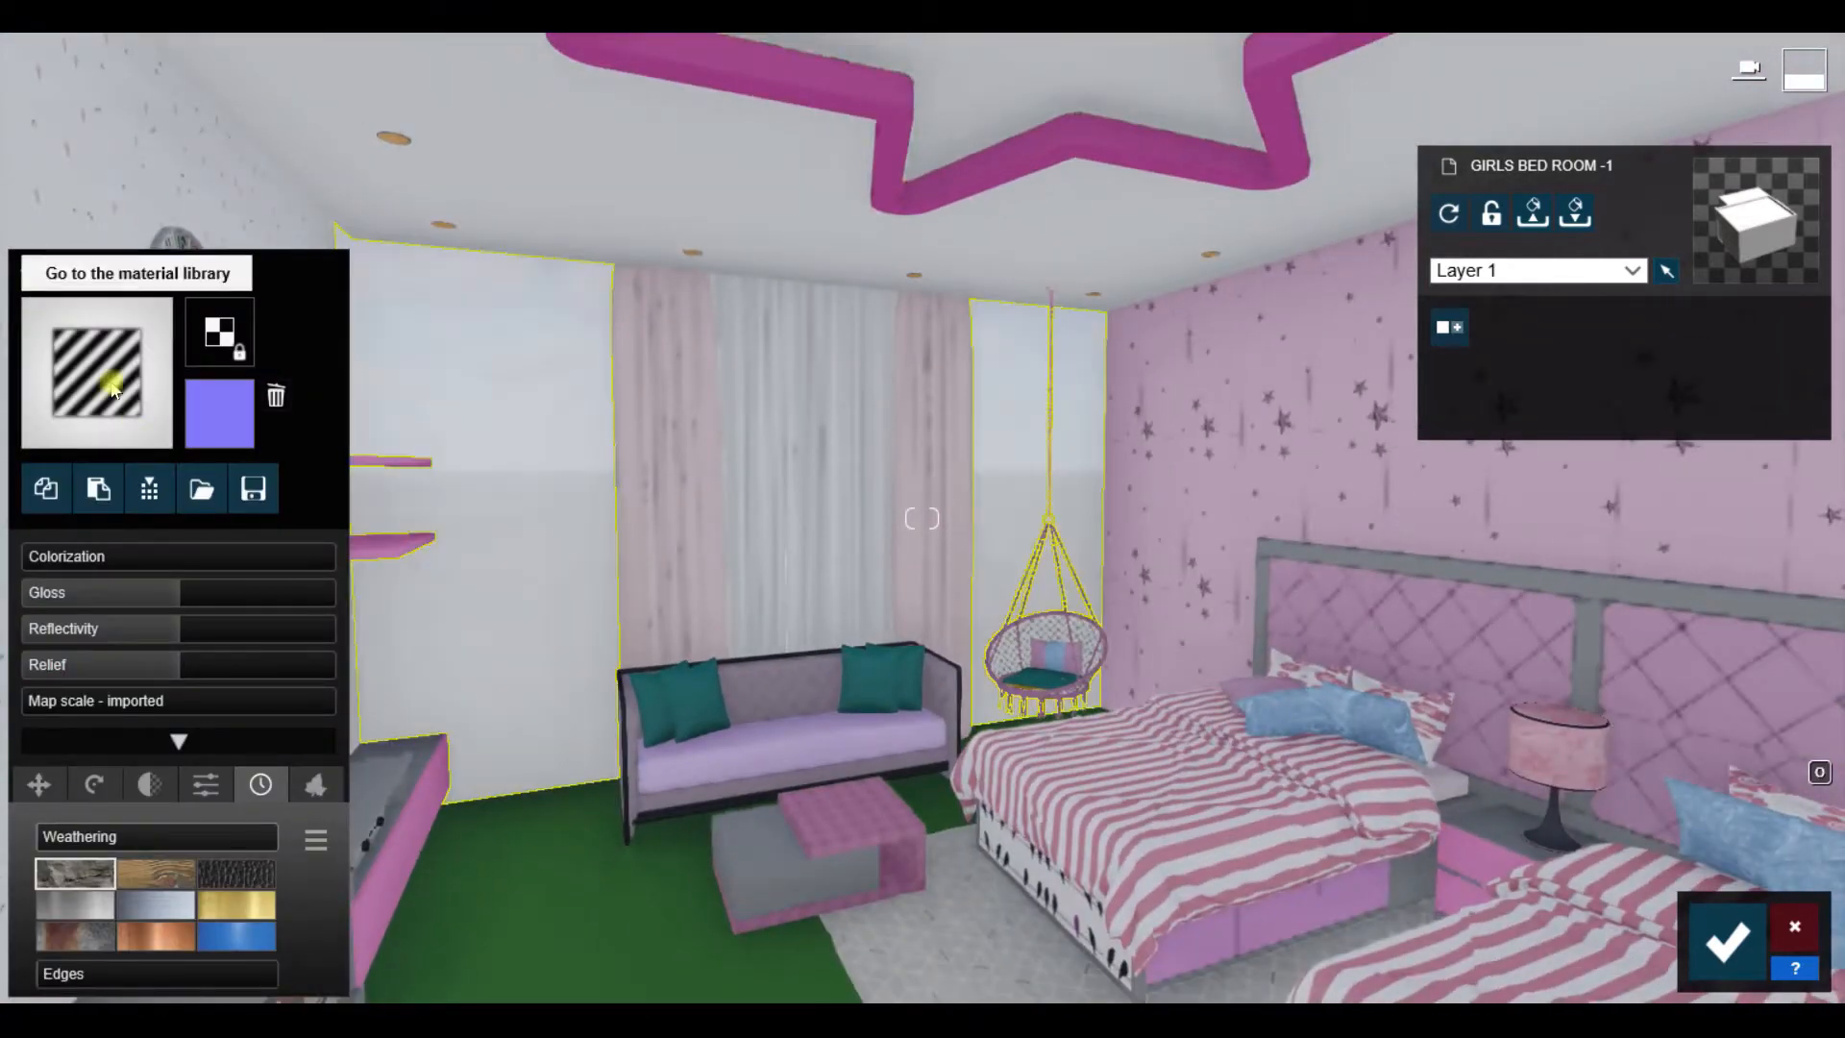
pyautogui.click(25, 270)
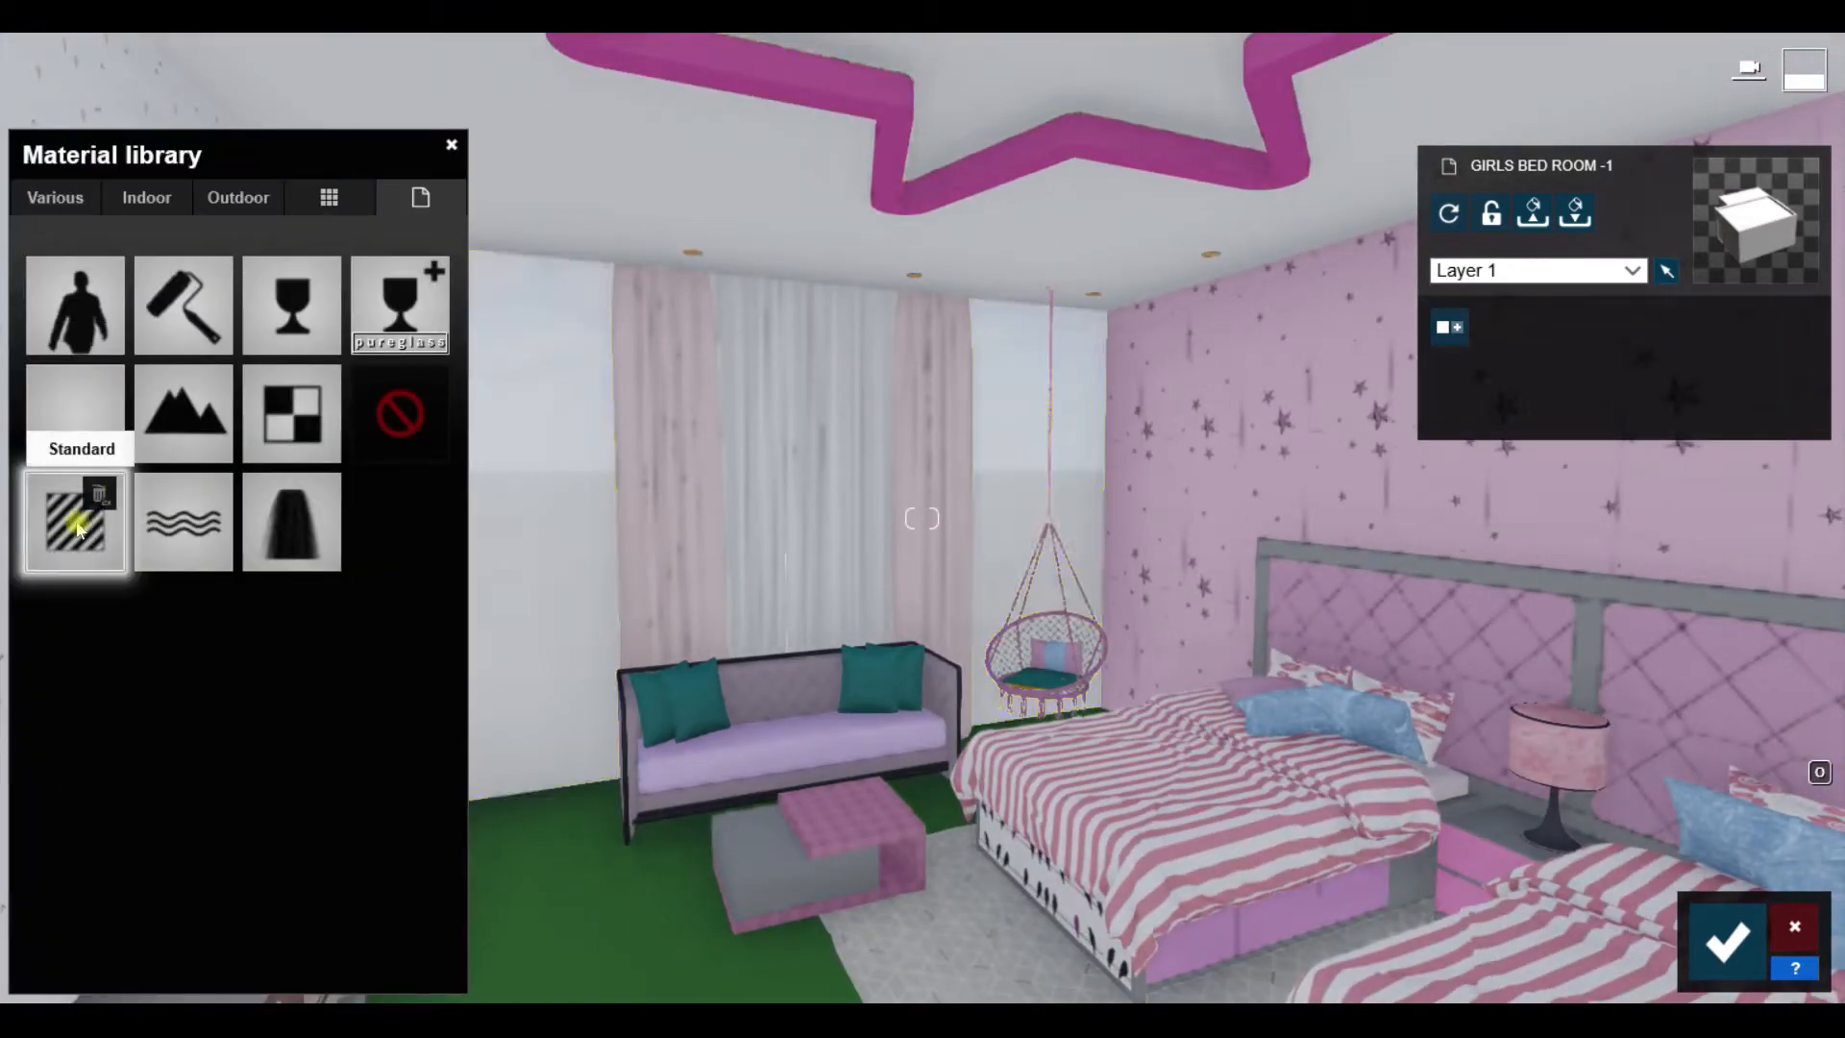
pyautogui.click(77, 527)
# Step: Tint the curtain-side walls a muted greyish pink with colorization about 0.4 and low gloss and reflectivity
pyautogui.click(148, 557)
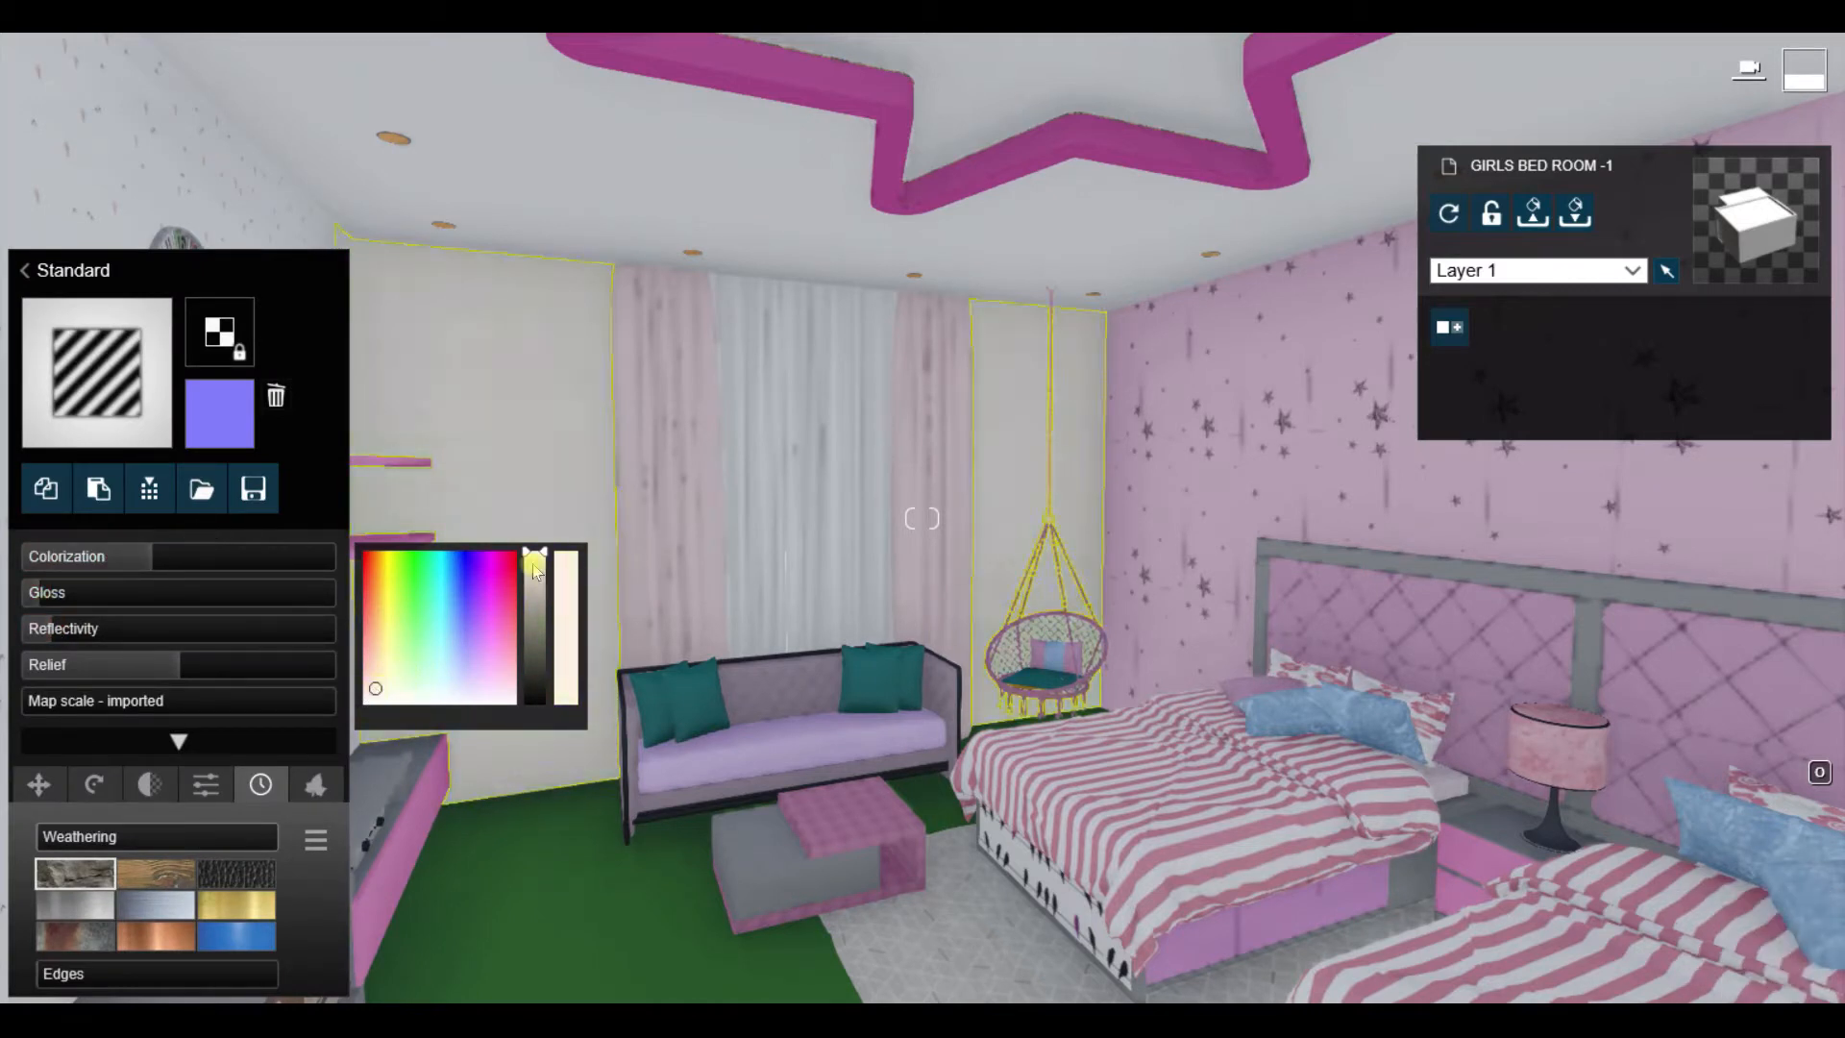
pyautogui.moveTo(545, 586); pyautogui.dragTo(540, 601)
pyautogui.moveTo(152, 555); pyautogui.dragTo(187, 575)
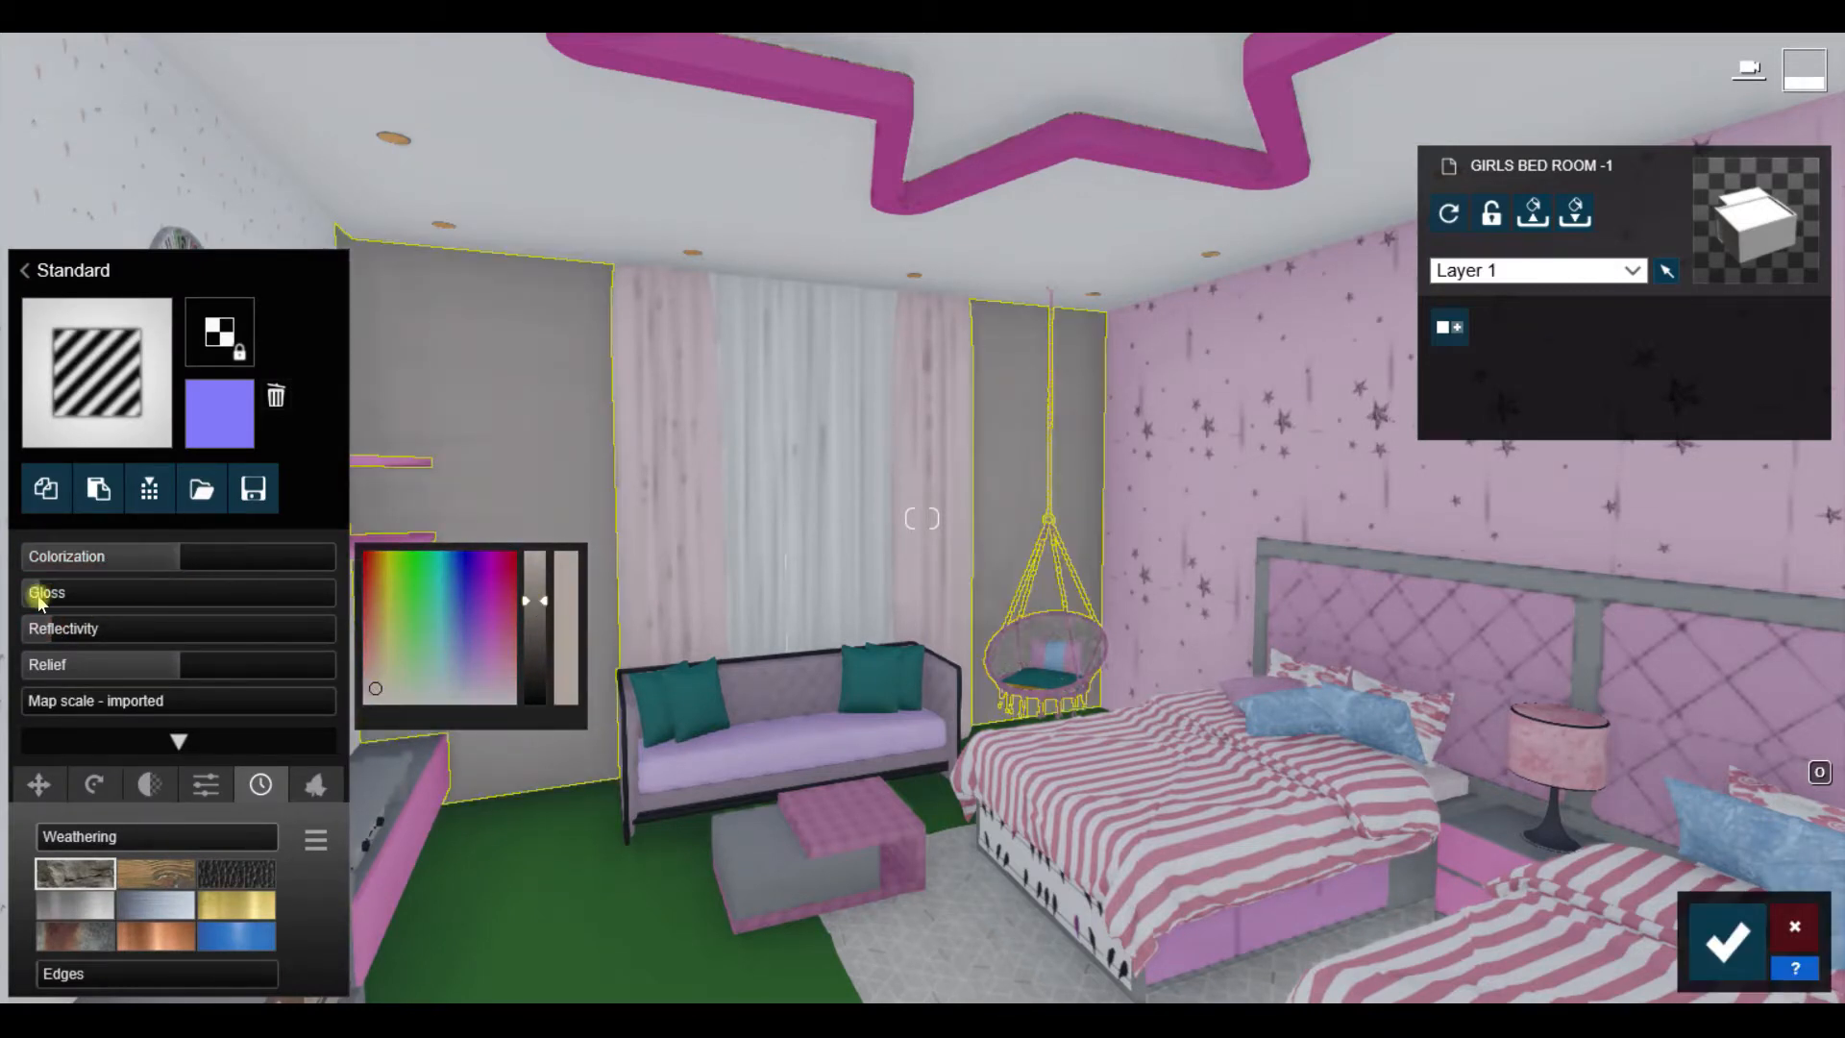
pyautogui.click(479, 691)
pyautogui.press('s')
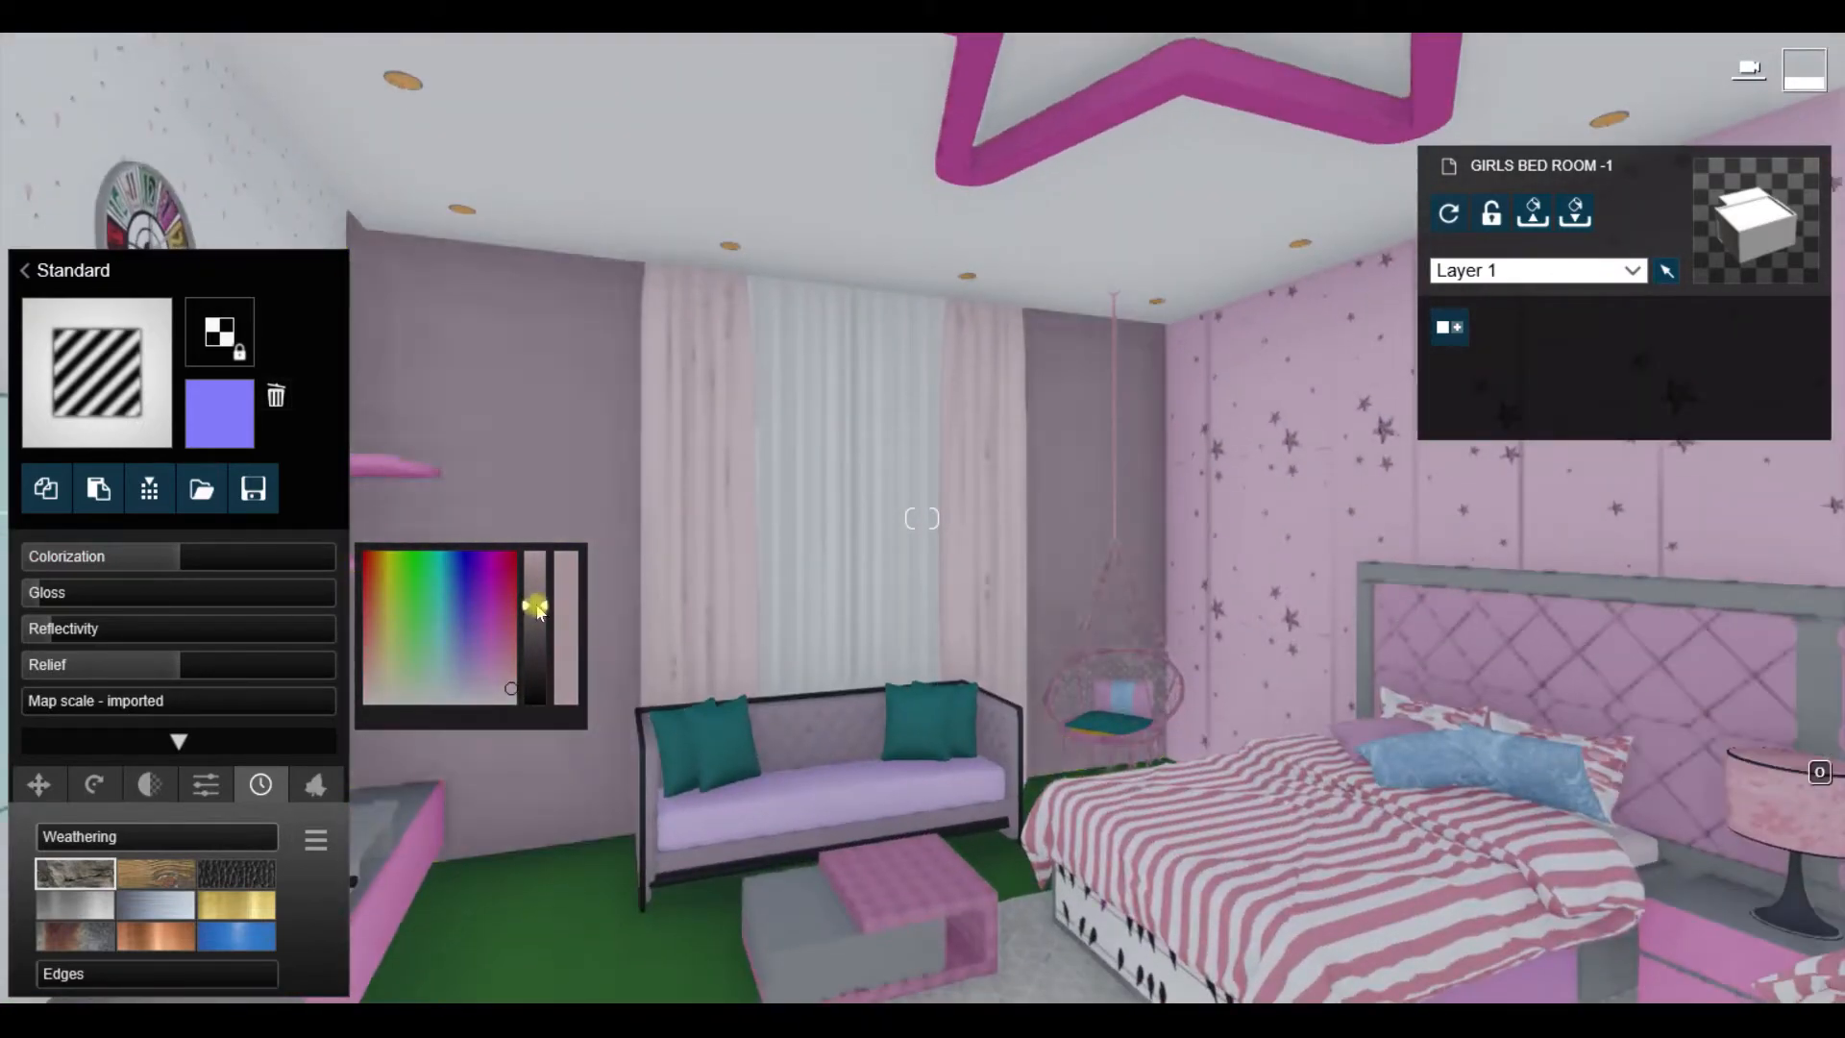
pyautogui.moveTo(118, 558); pyautogui.dragTo(136, 555)
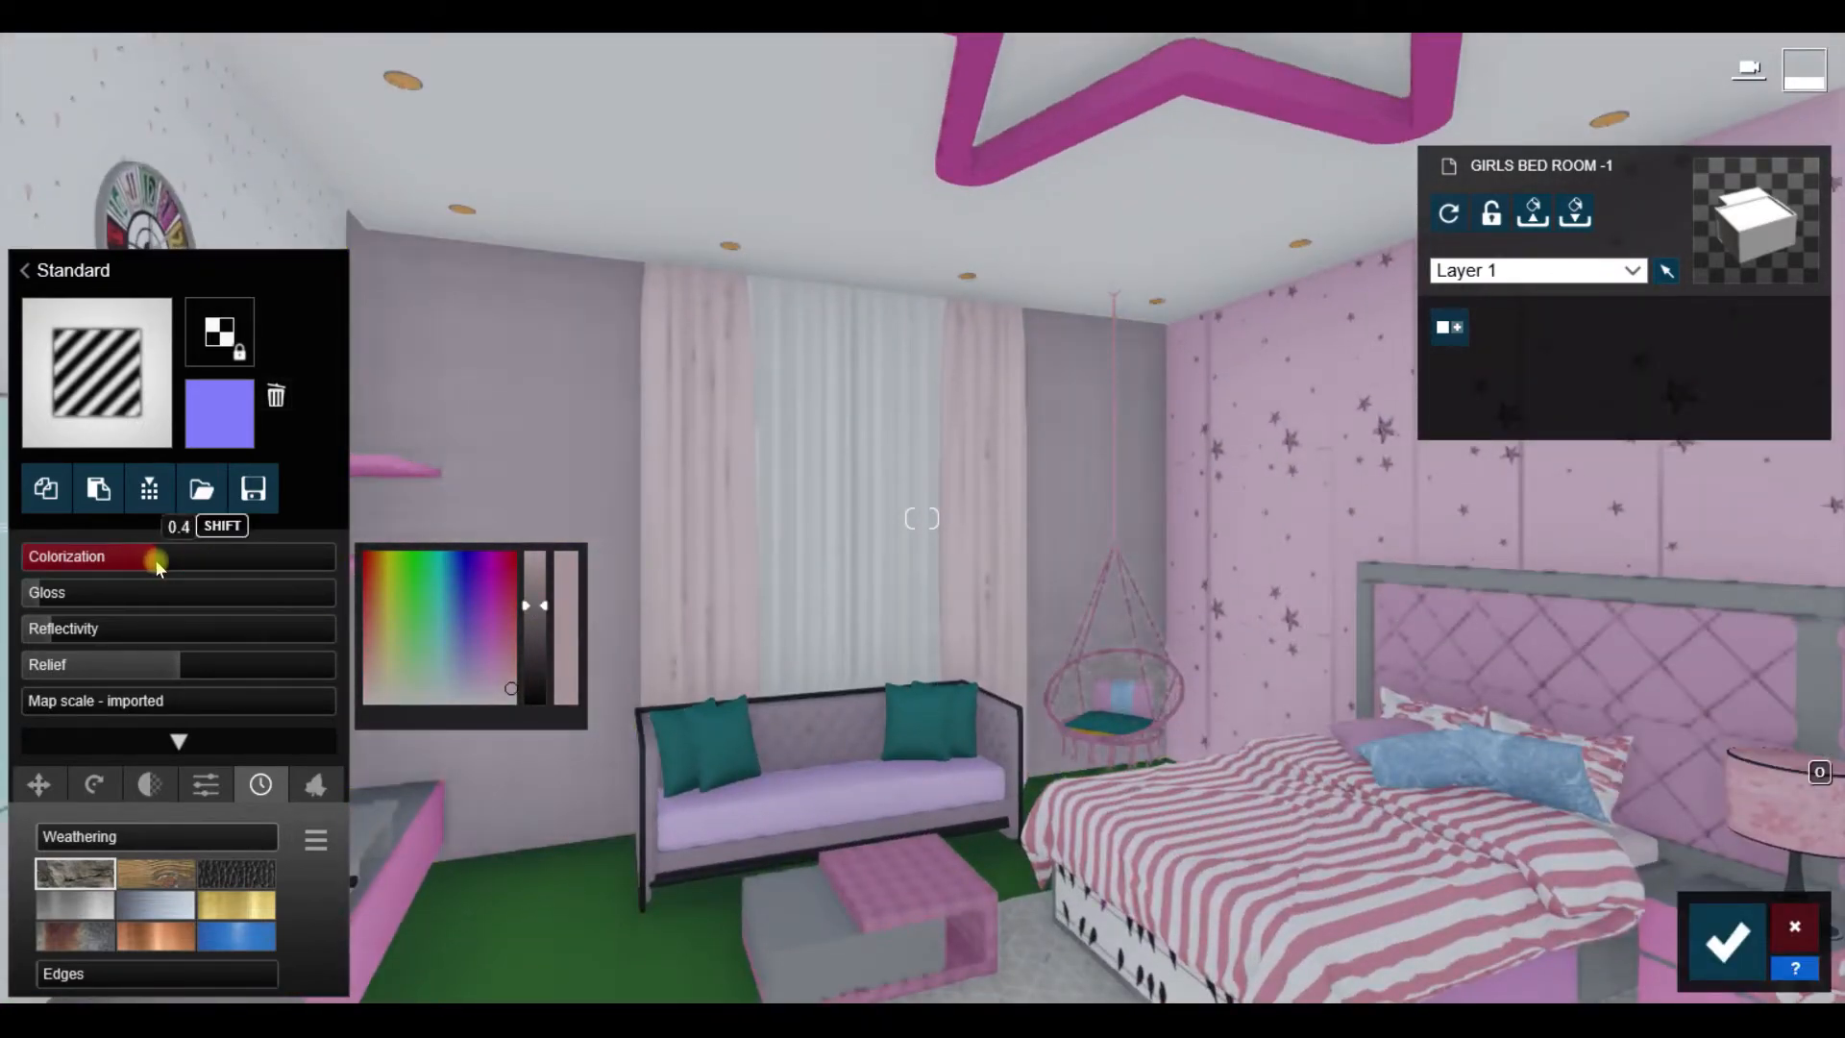
# Step: Apply a Standard material with a pink tint to the drawer front of the TV unit
pyautogui.press('w')
pyautogui.click(1105, 654)
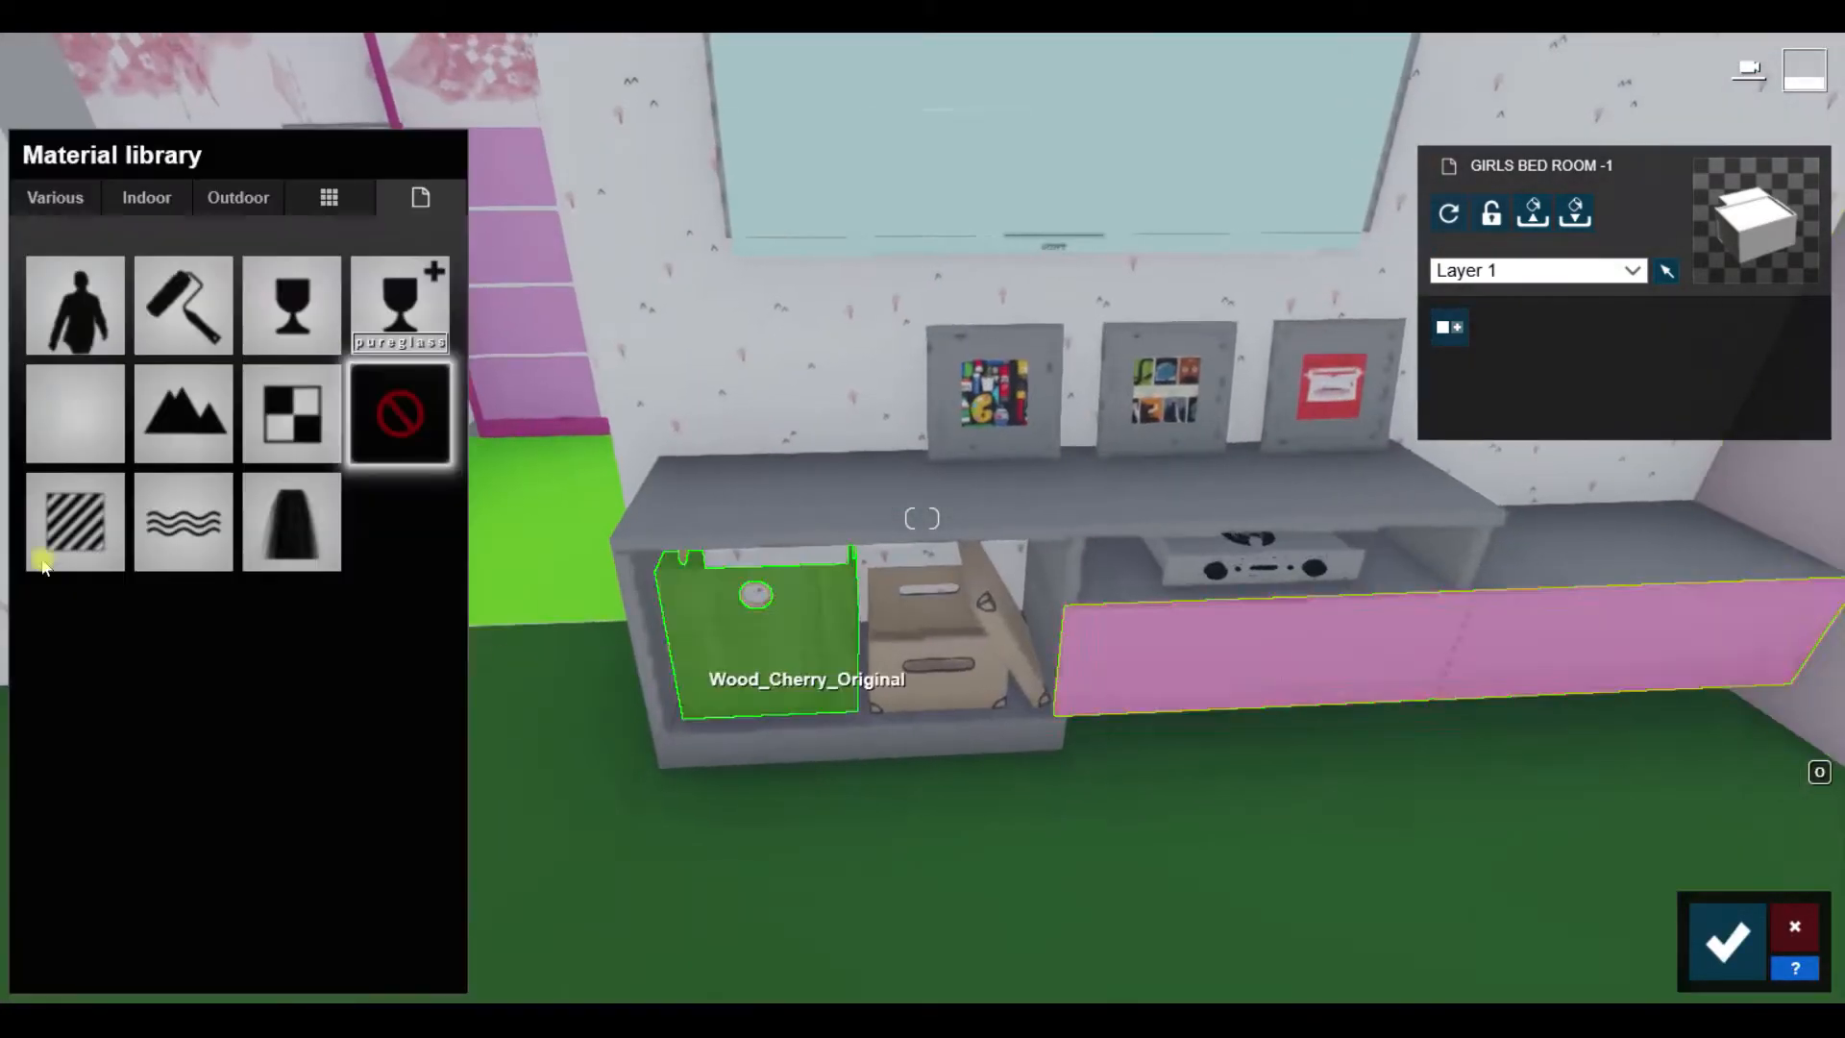
pyautogui.click(83, 523)
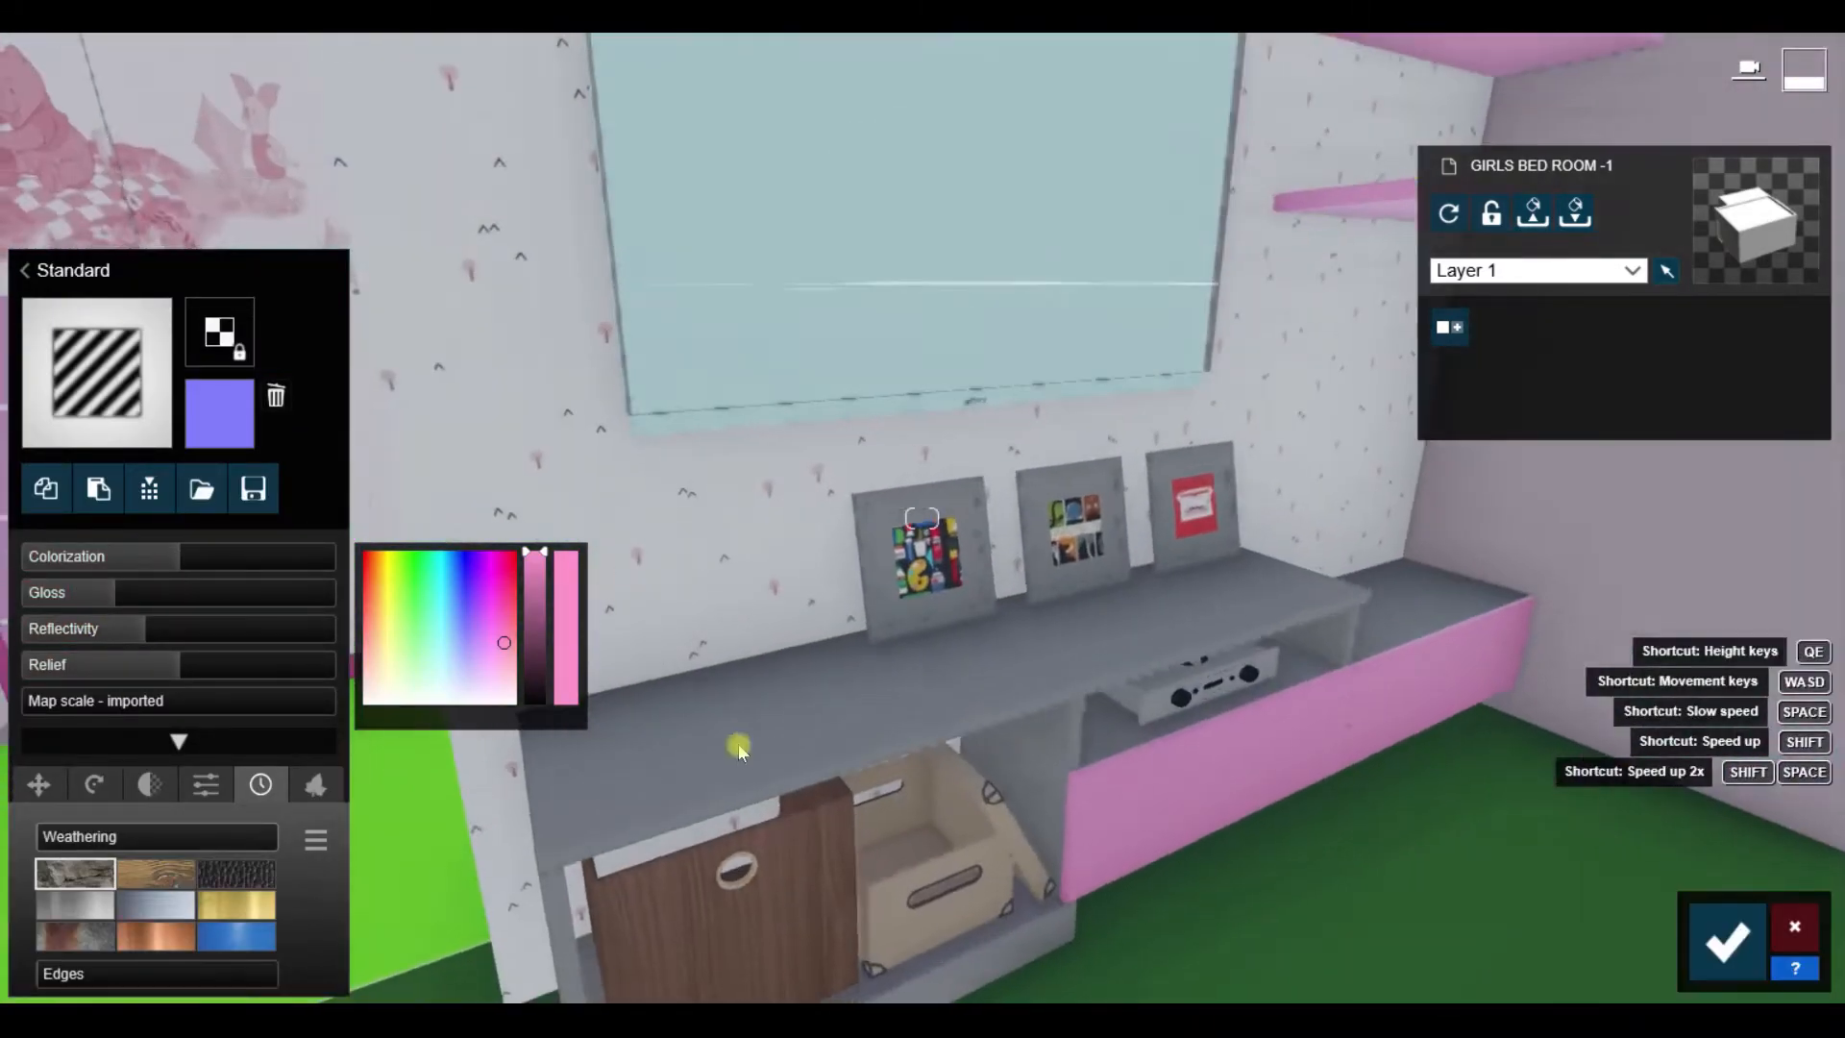
# Step: Apply a Standard material to the grey TV unit and picture frames, tinted white with colorization 0.5
pyautogui.click(24, 270)
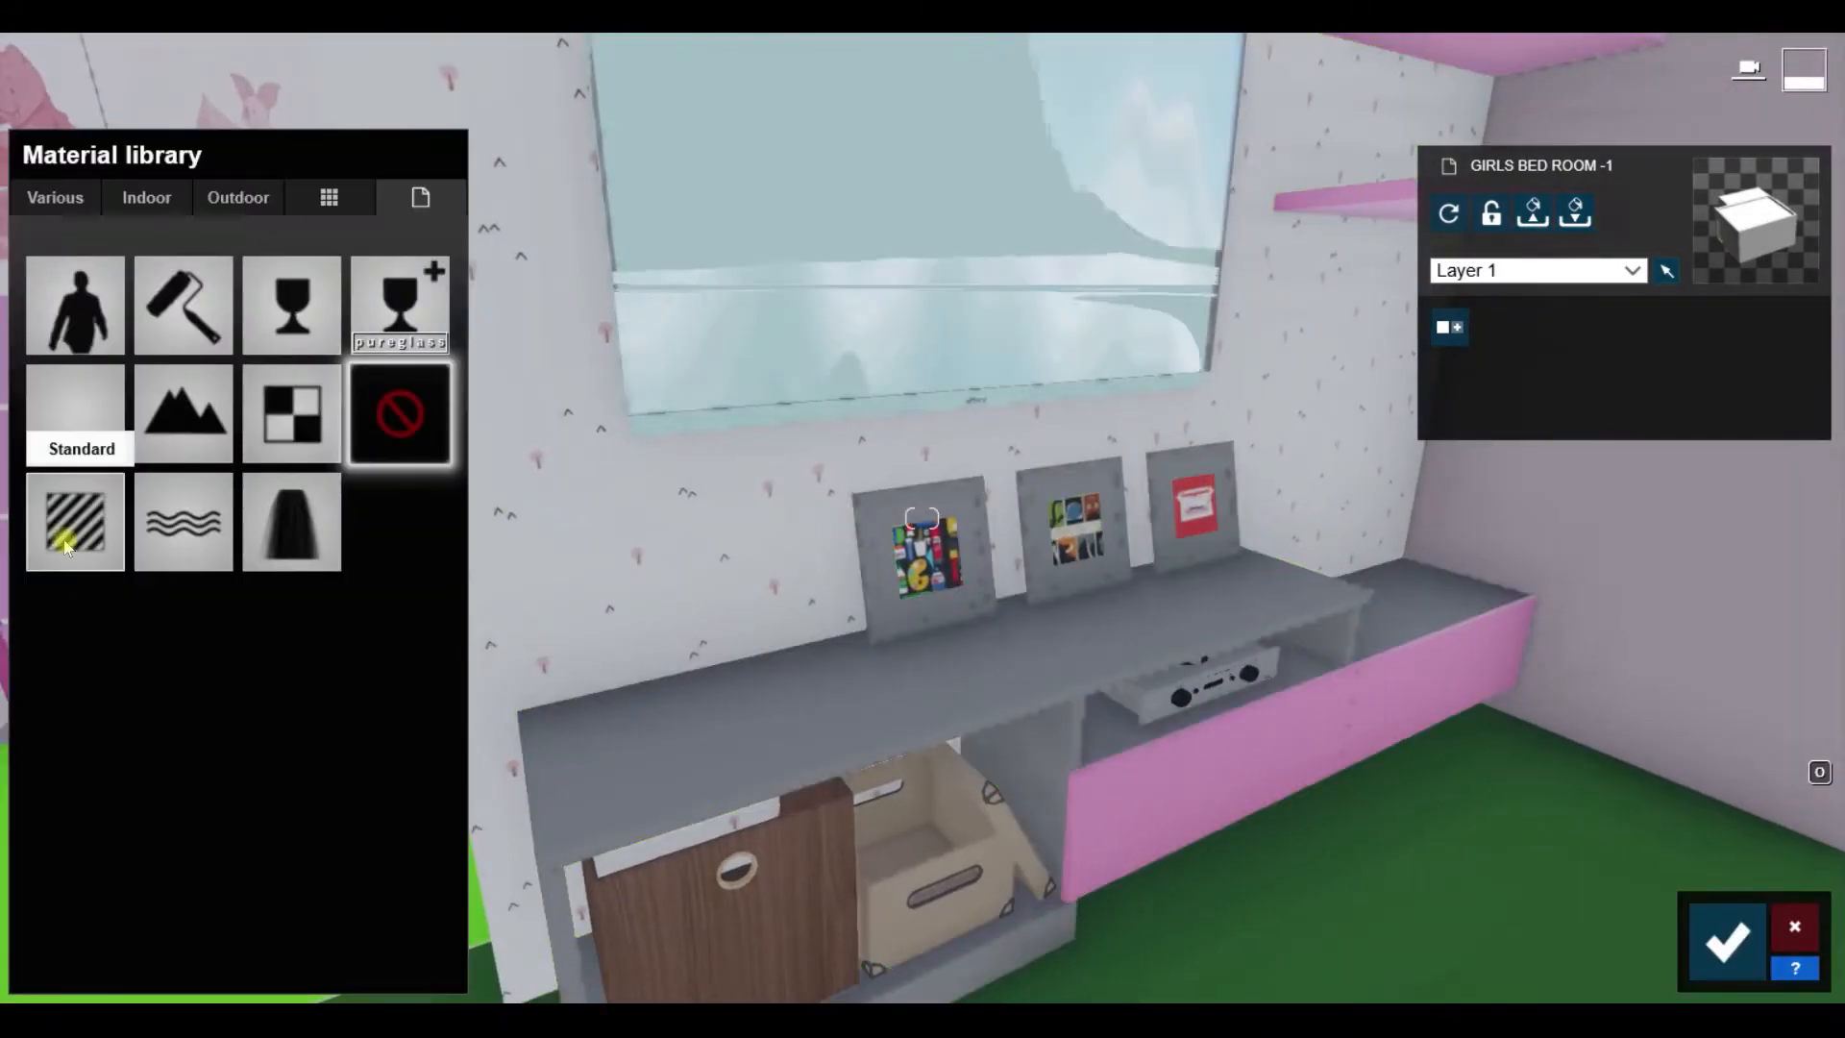
pyautogui.click(65, 546)
pyautogui.click(534, 552)
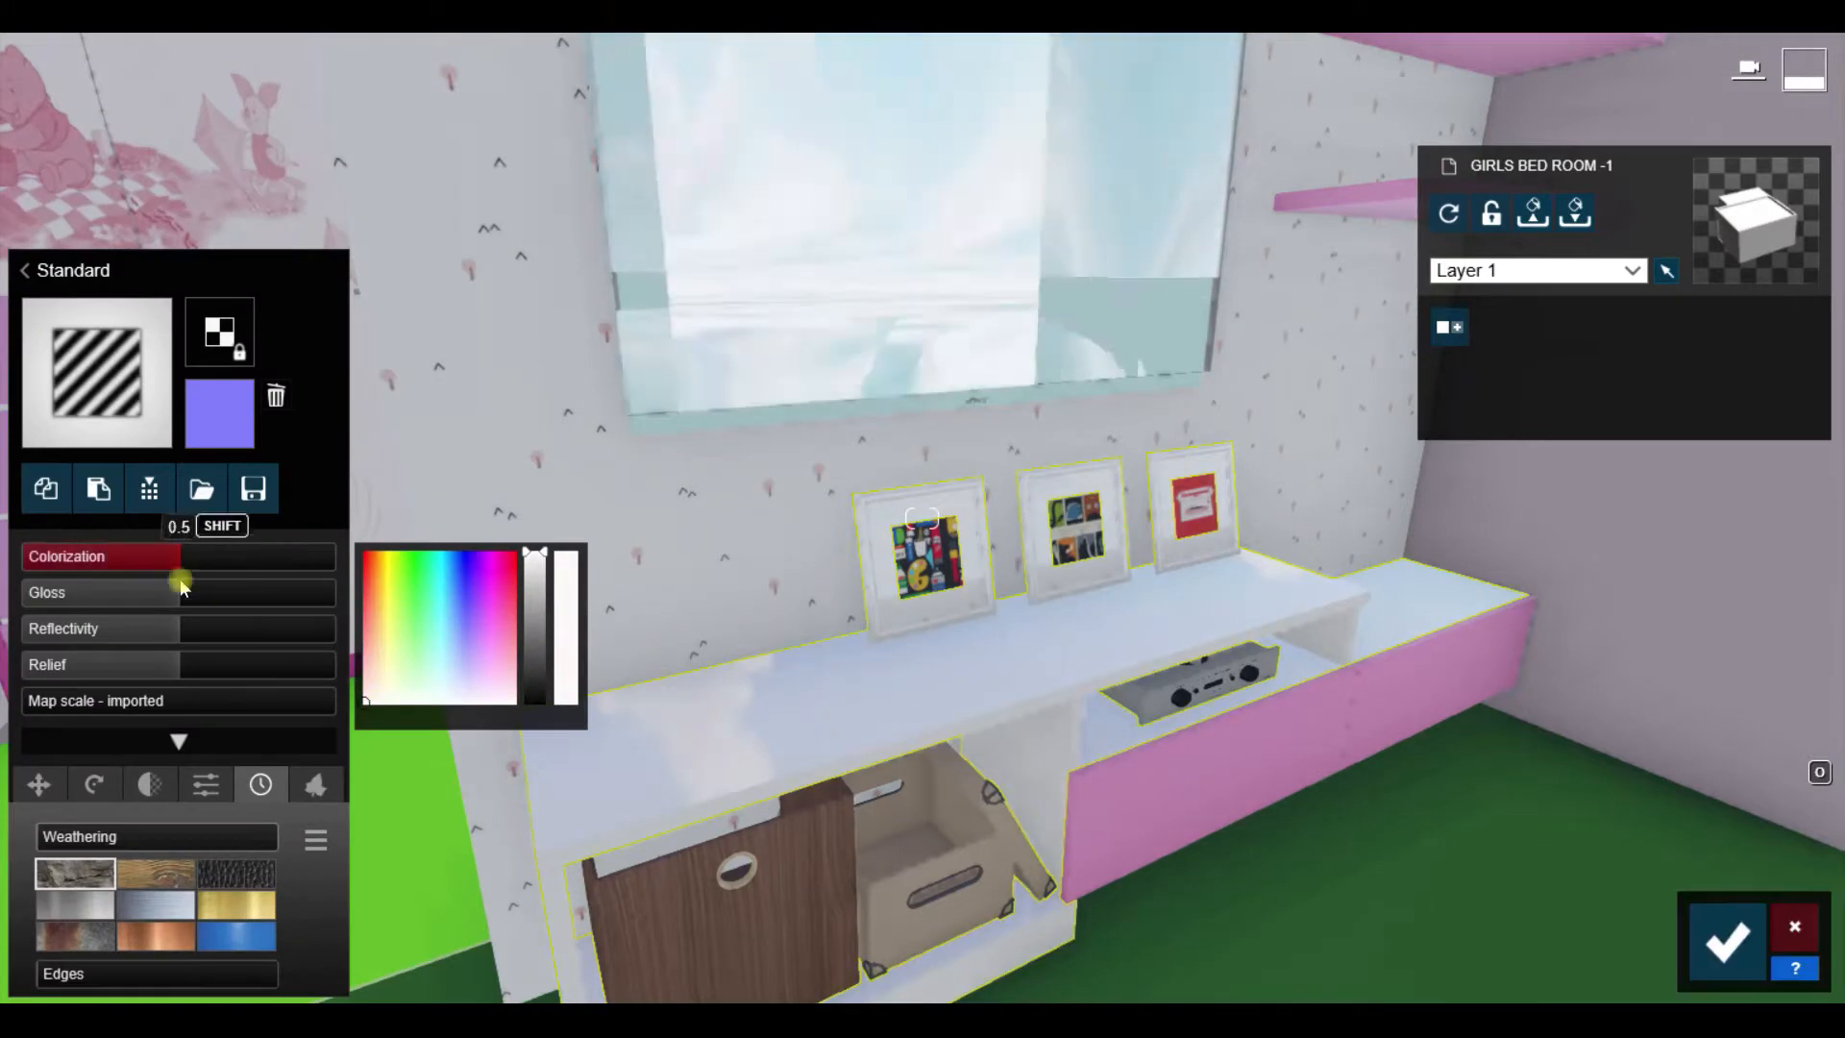
# Step: Apply a Standard material to the TV screen with a dark grey tint, reduced gloss and reflectivity 0.8
pyautogui.moveTo(730, 499); pyautogui.dragTo(1029, 618, button='right')
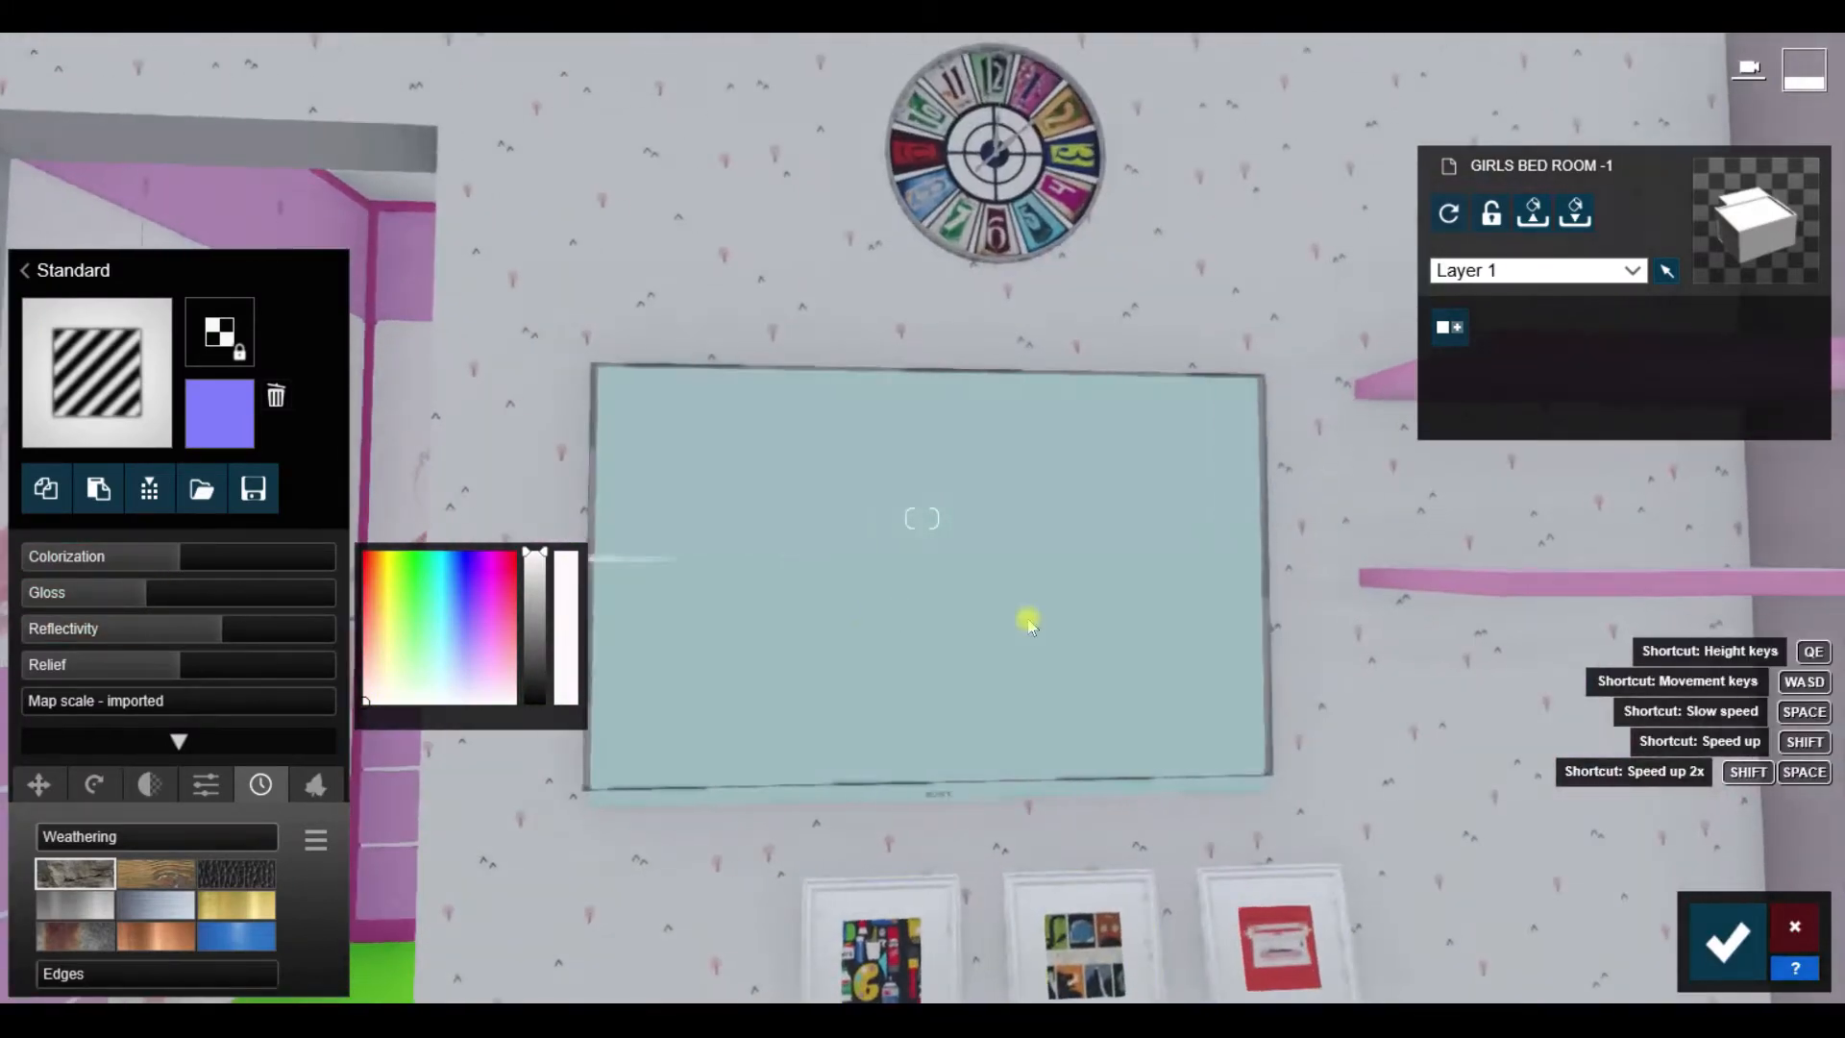
pyautogui.click(1029, 618)
pyautogui.click(24, 369)
pyautogui.click(98, 384)
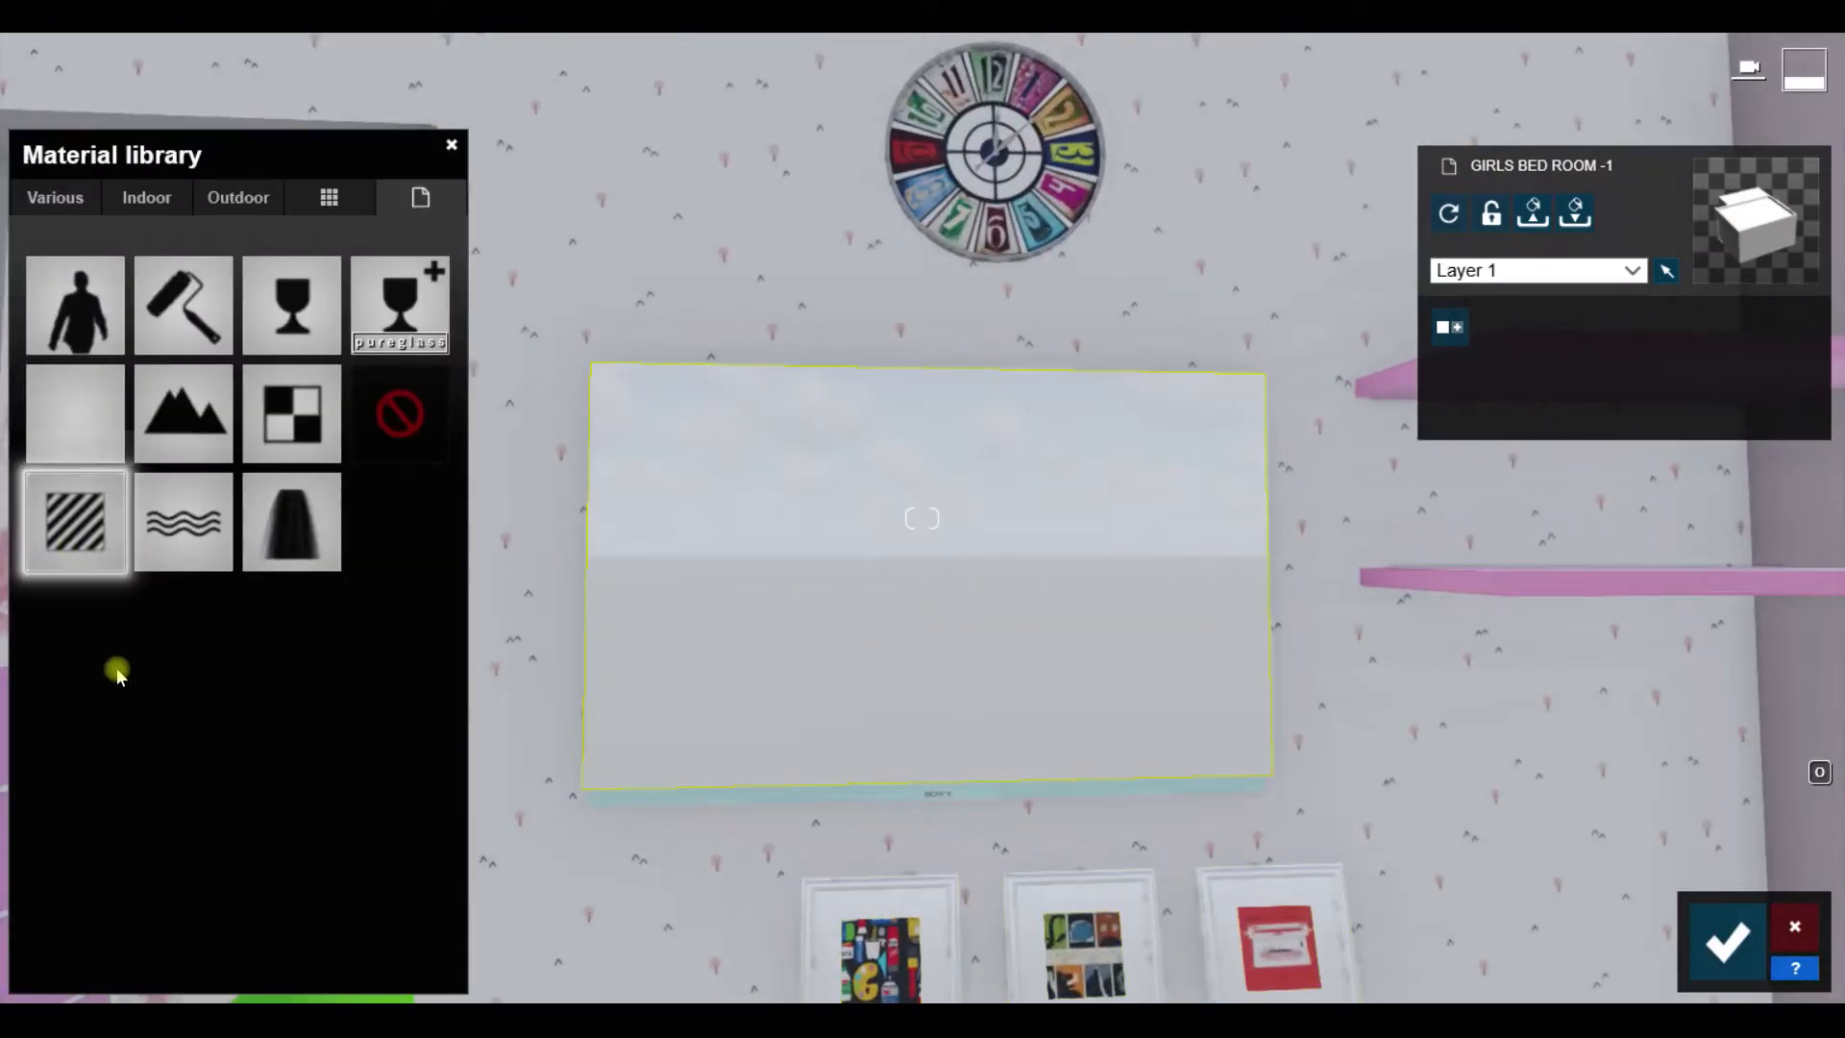
pyautogui.click(93, 554)
pyautogui.click(535, 673)
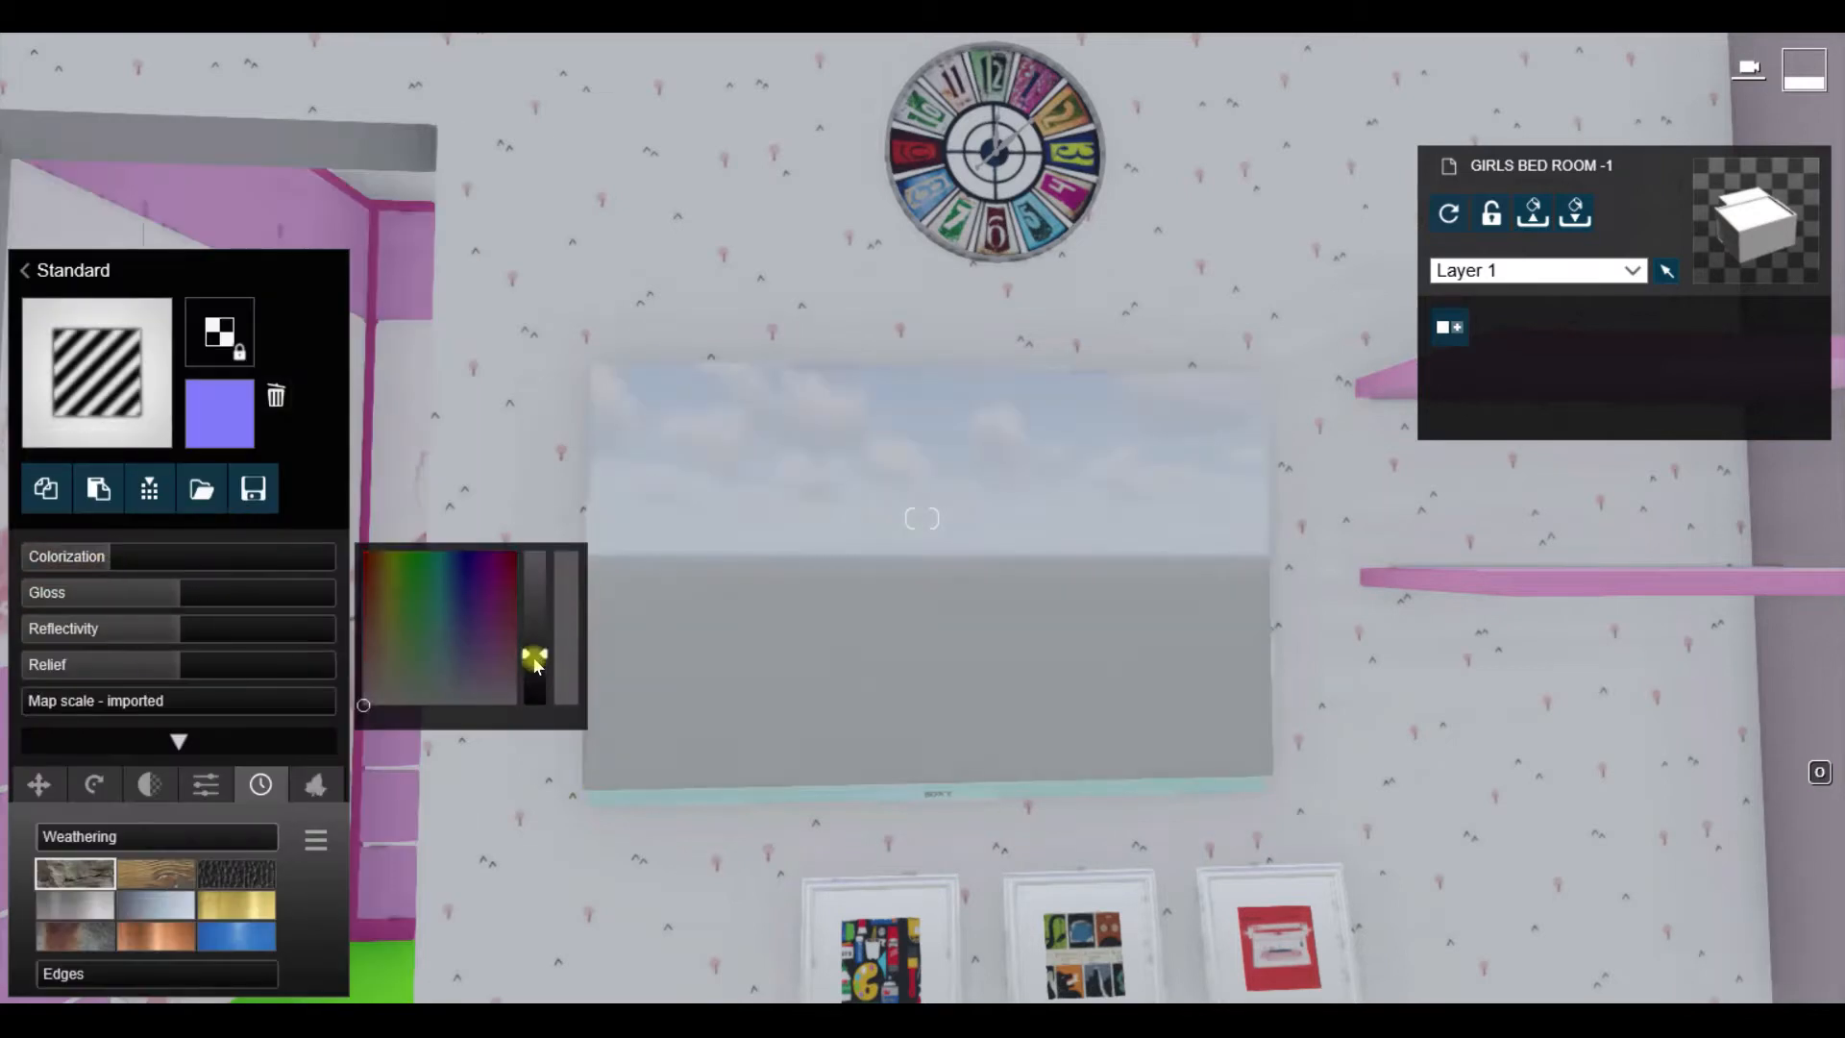
pyautogui.click(227, 560)
pyautogui.click(536, 663)
pyautogui.moveTo(86, 626); pyautogui.dragTo(149, 627)
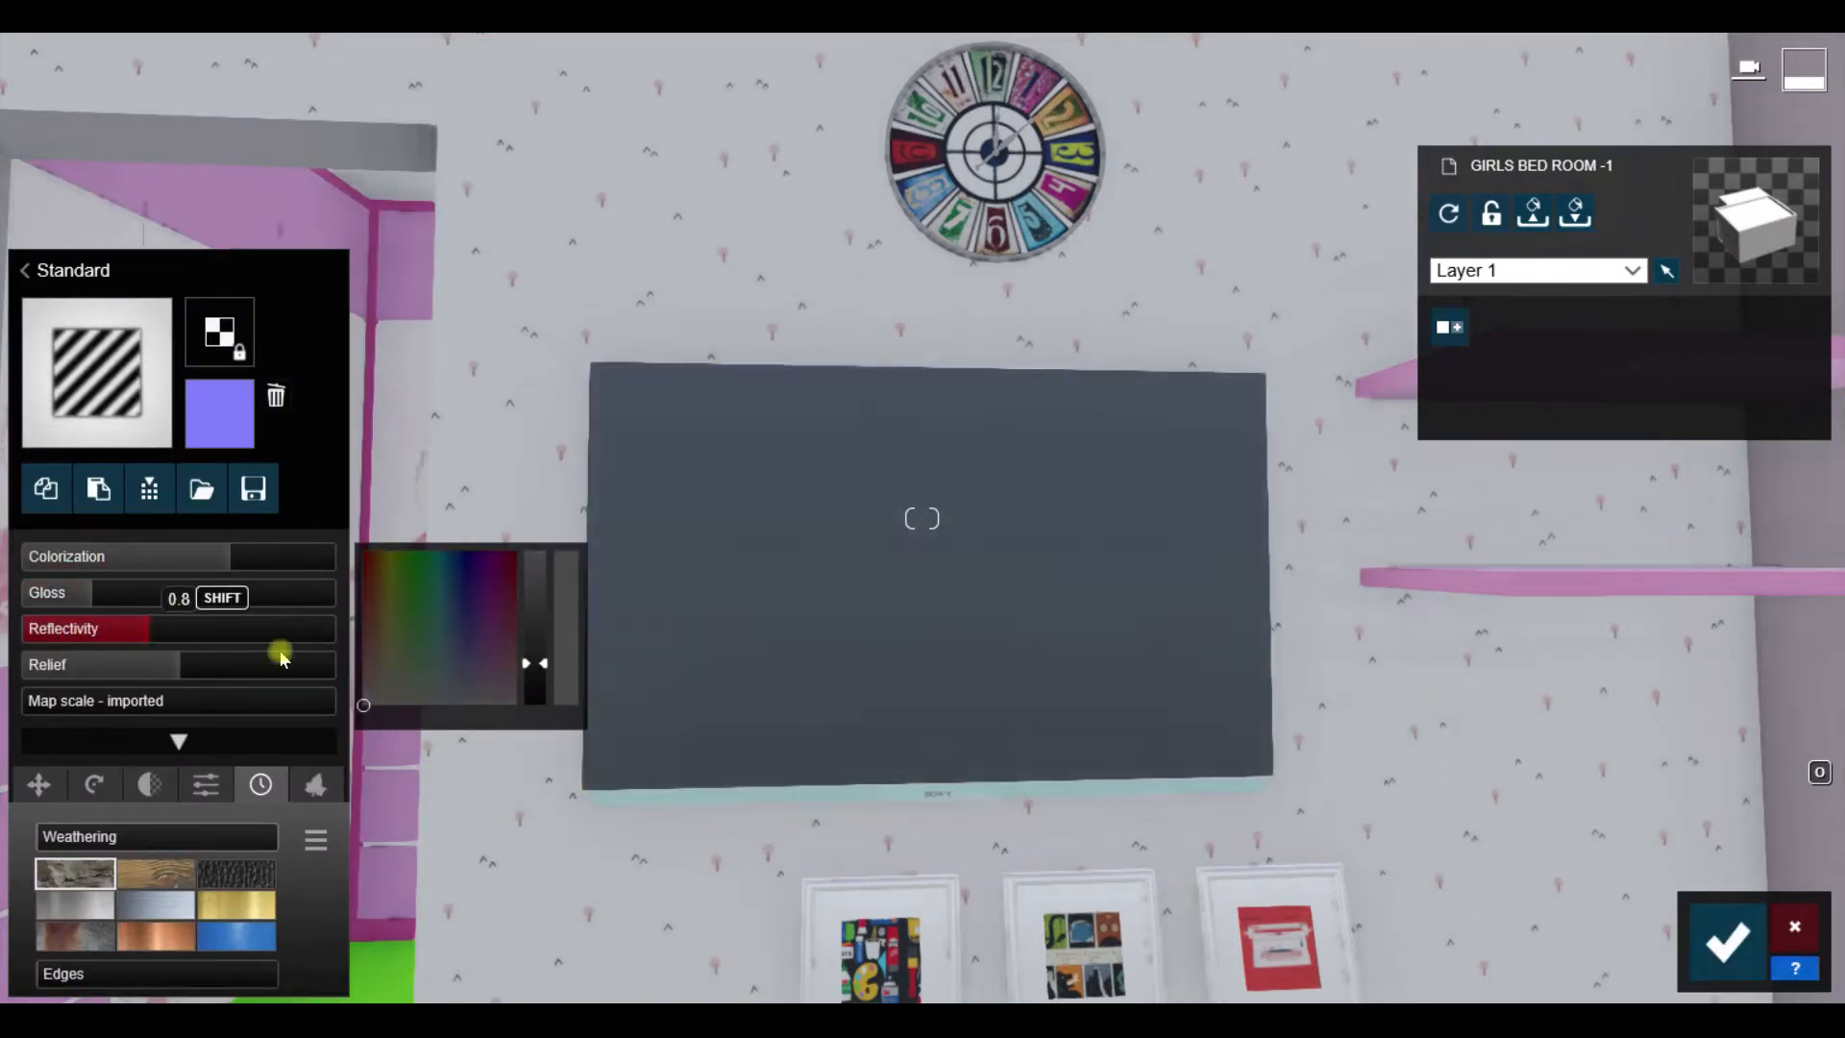
# Step: Apply a Standard material with a light grey tint to the strip along the TV's lower edge
pyautogui.press('Down')
pyautogui.click(831, 629)
pyautogui.click(67, 546)
pyautogui.click(93, 560)
pyautogui.click(540, 613)
pyautogui.click(169, 561)
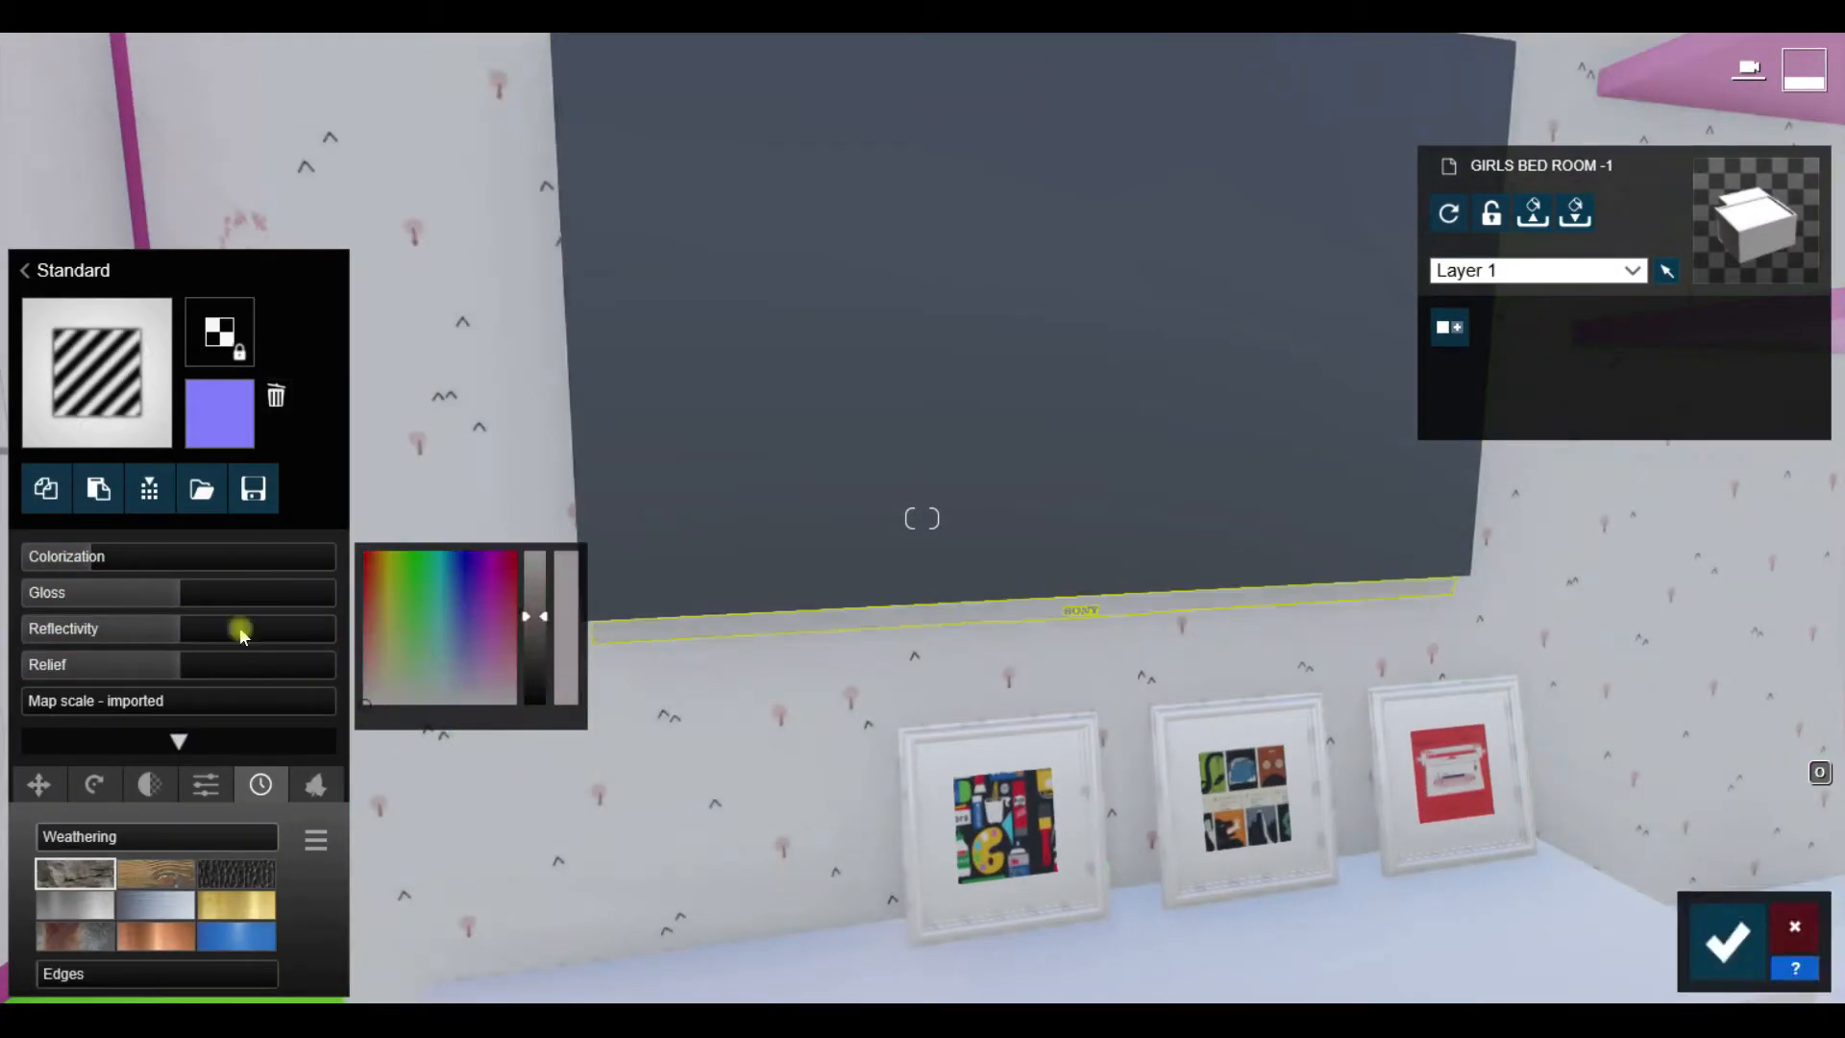
# Step: Apply a Standard material with gloss 0.3 to the patterned wallpaper behind the TV
pyautogui.press('Down')
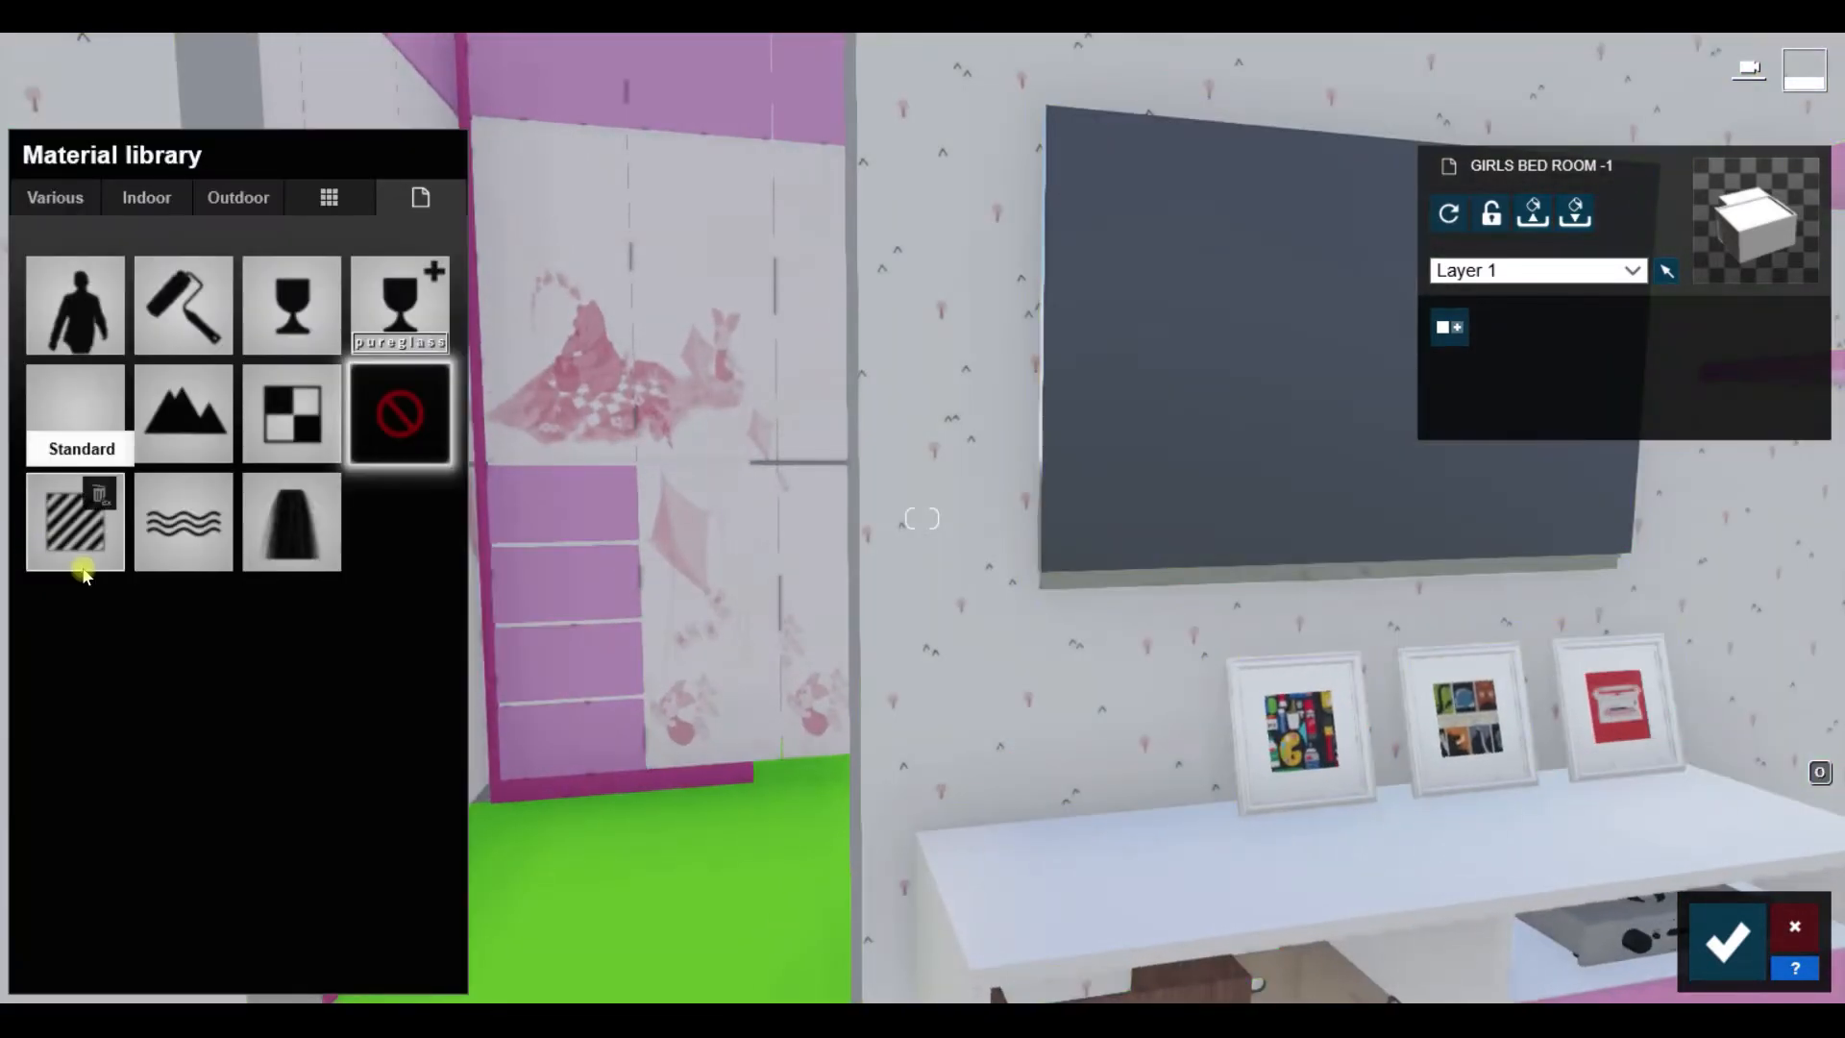
pyautogui.click(83, 571)
pyautogui.click(75, 594)
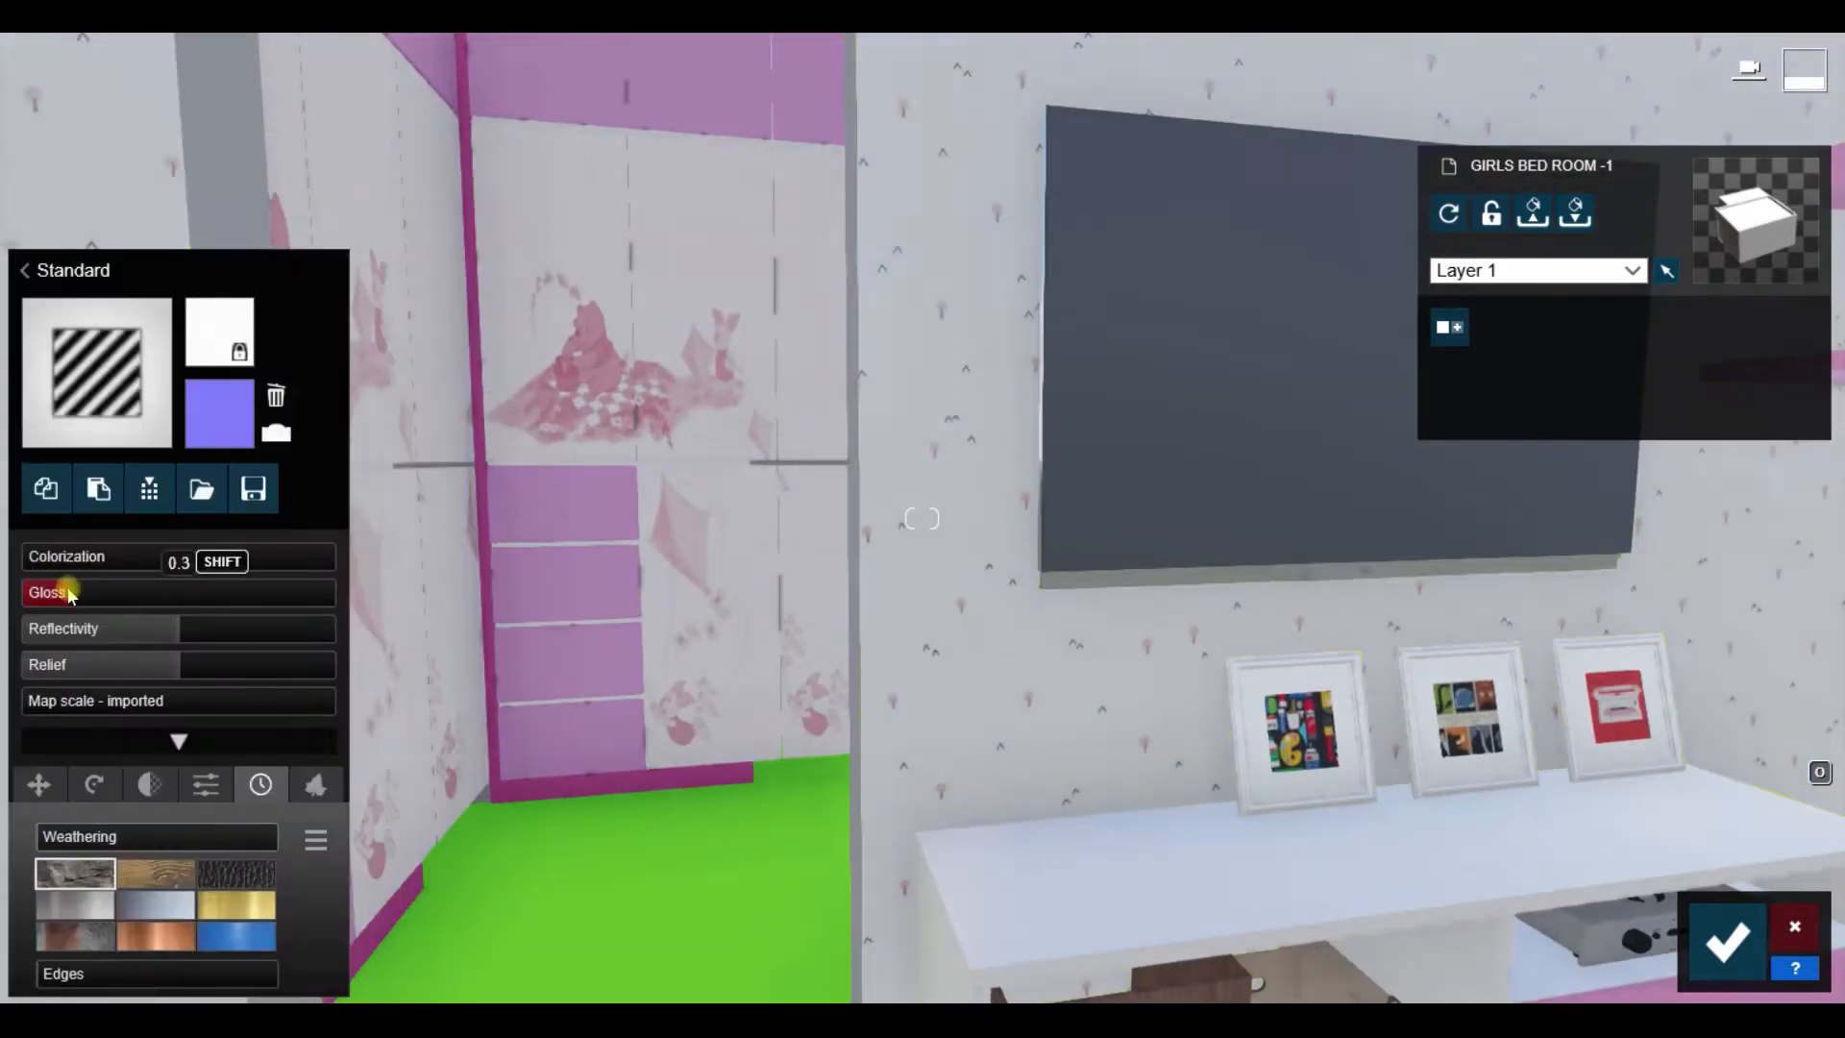
# Step: Apply a Standard material to the desk chair's seat and back with a deep pink tint and reflectivity 1.0
pyautogui.press('s')
pyautogui.moveTo(592, 716); pyautogui.dragTo(1105, 824, button='right')
pyautogui.press('w')
pyautogui.click(733, 651)
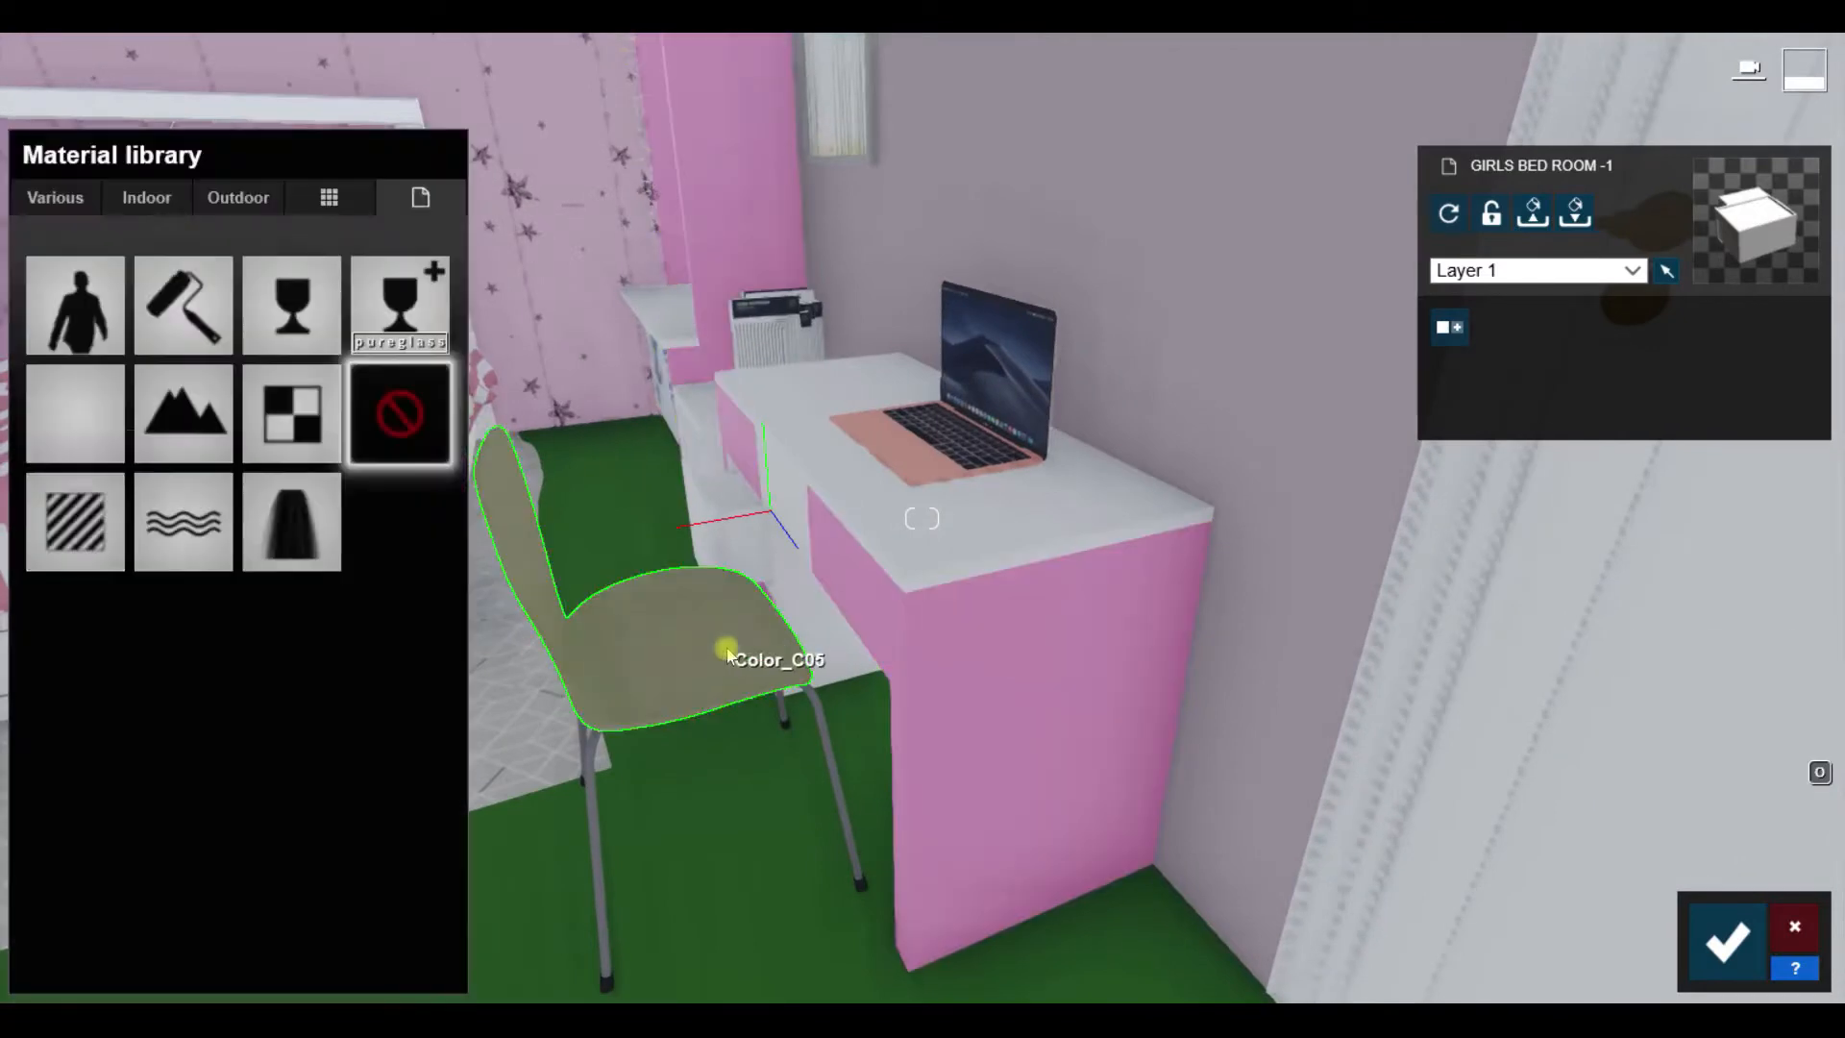
pyautogui.click(86, 543)
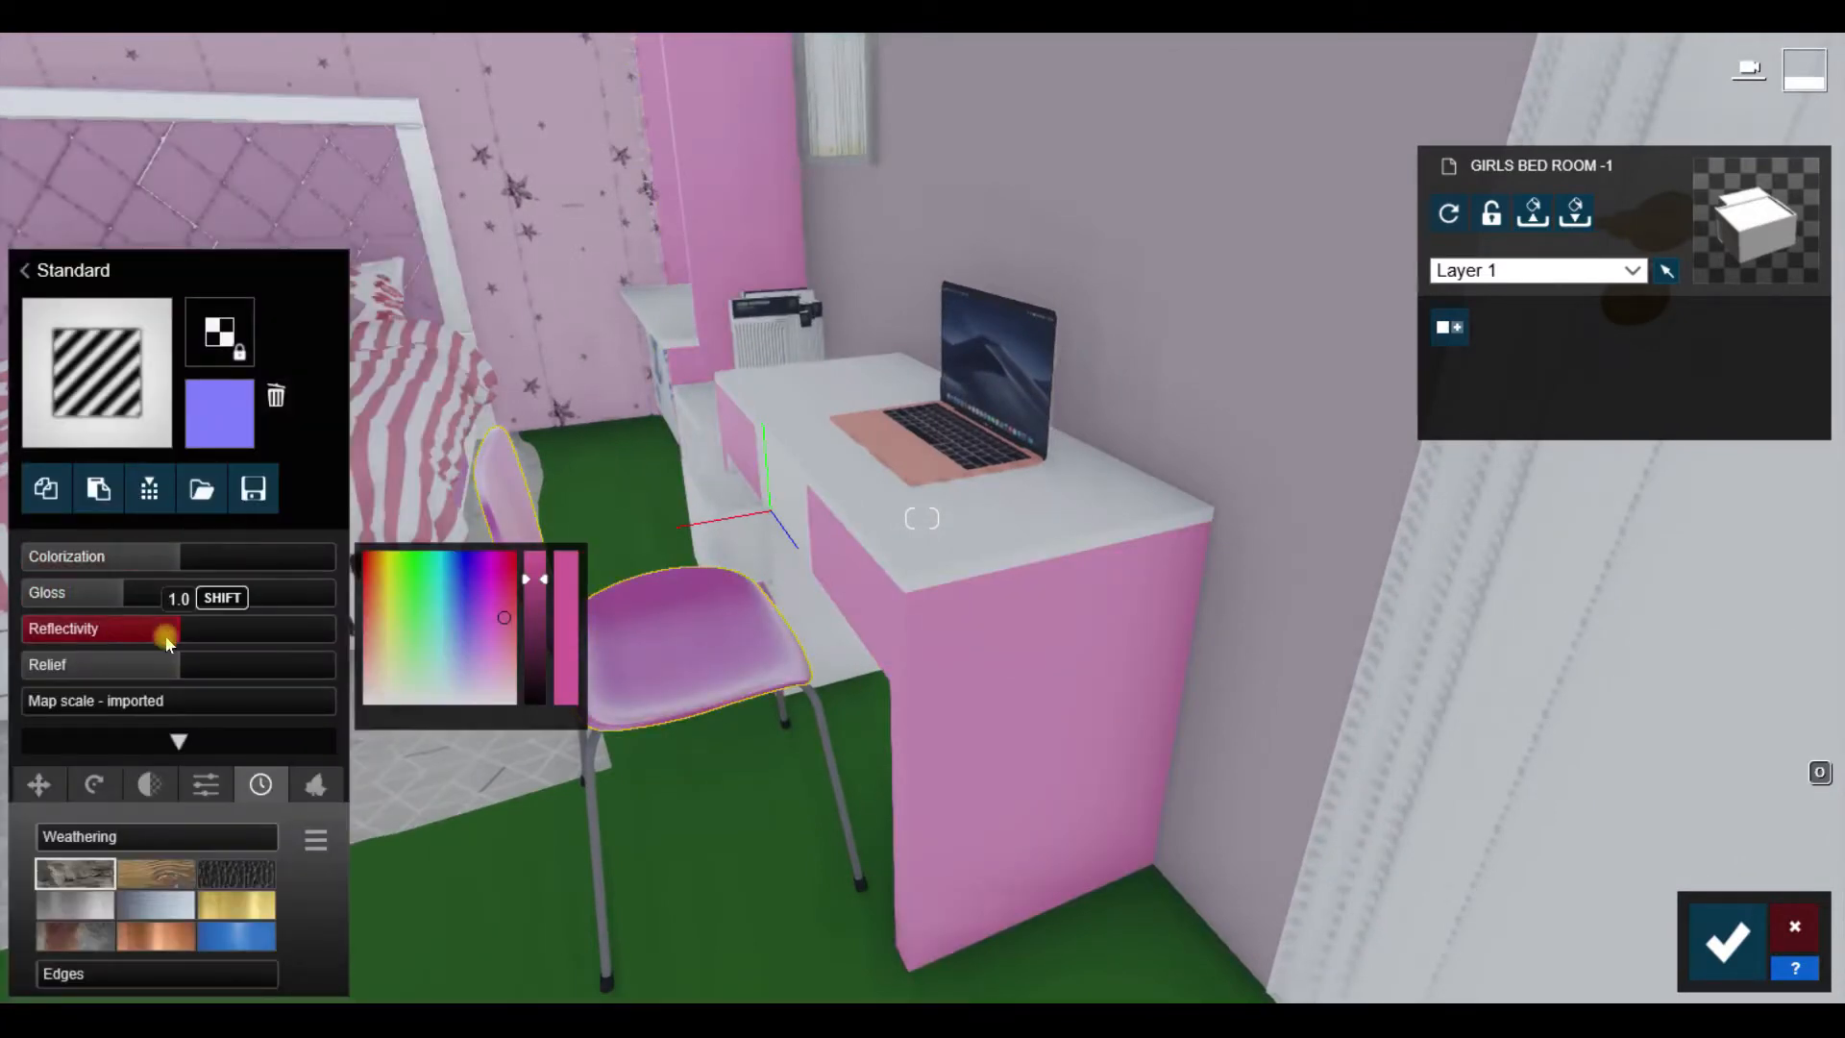
# Step: Apply a Standard material to the desk chair's legs
pyautogui.moveTo(977, 709); pyautogui.dragTo(791, 618, button='right')
pyautogui.click(791, 618)
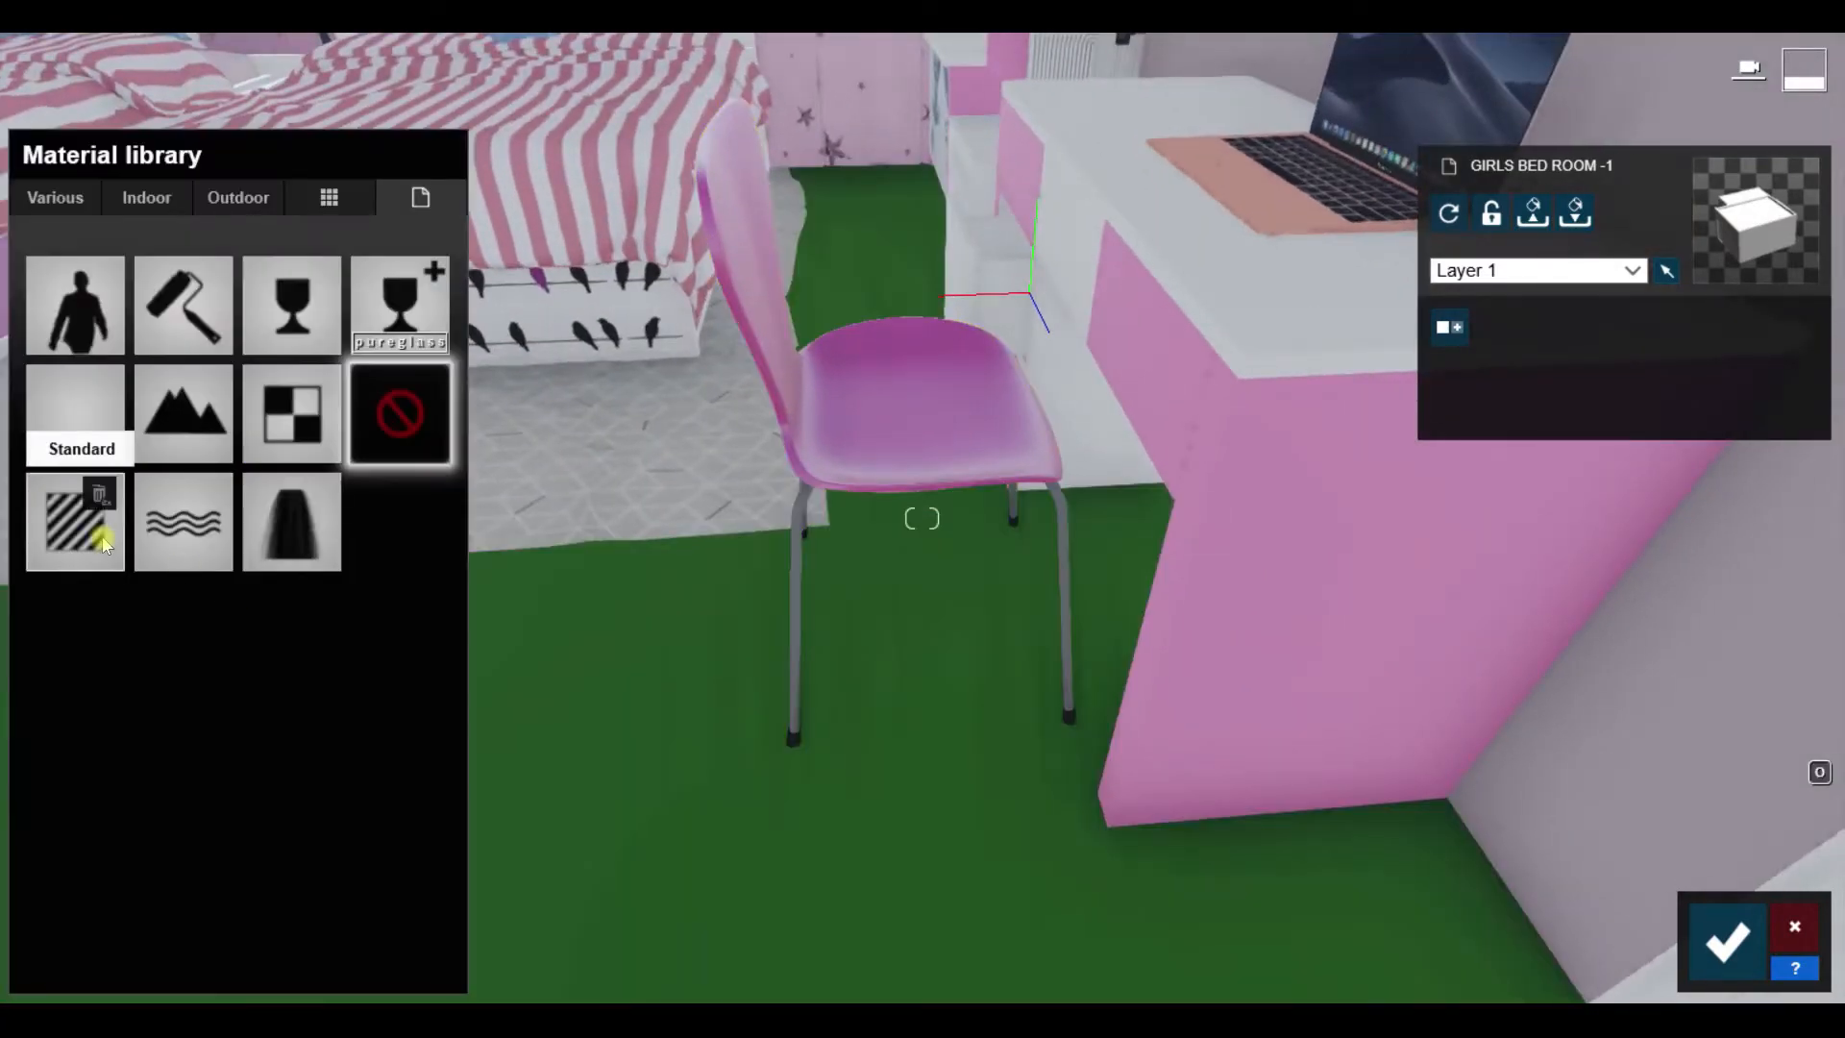
pyautogui.click(77, 523)
# Step: Replace the green floor with a grey wood material from the saved custom materials
pyautogui.moveTo(1153, 654); pyautogui.dragTo(978, 803, button='right')
pyautogui.click(978, 803)
pyautogui.click(327, 204)
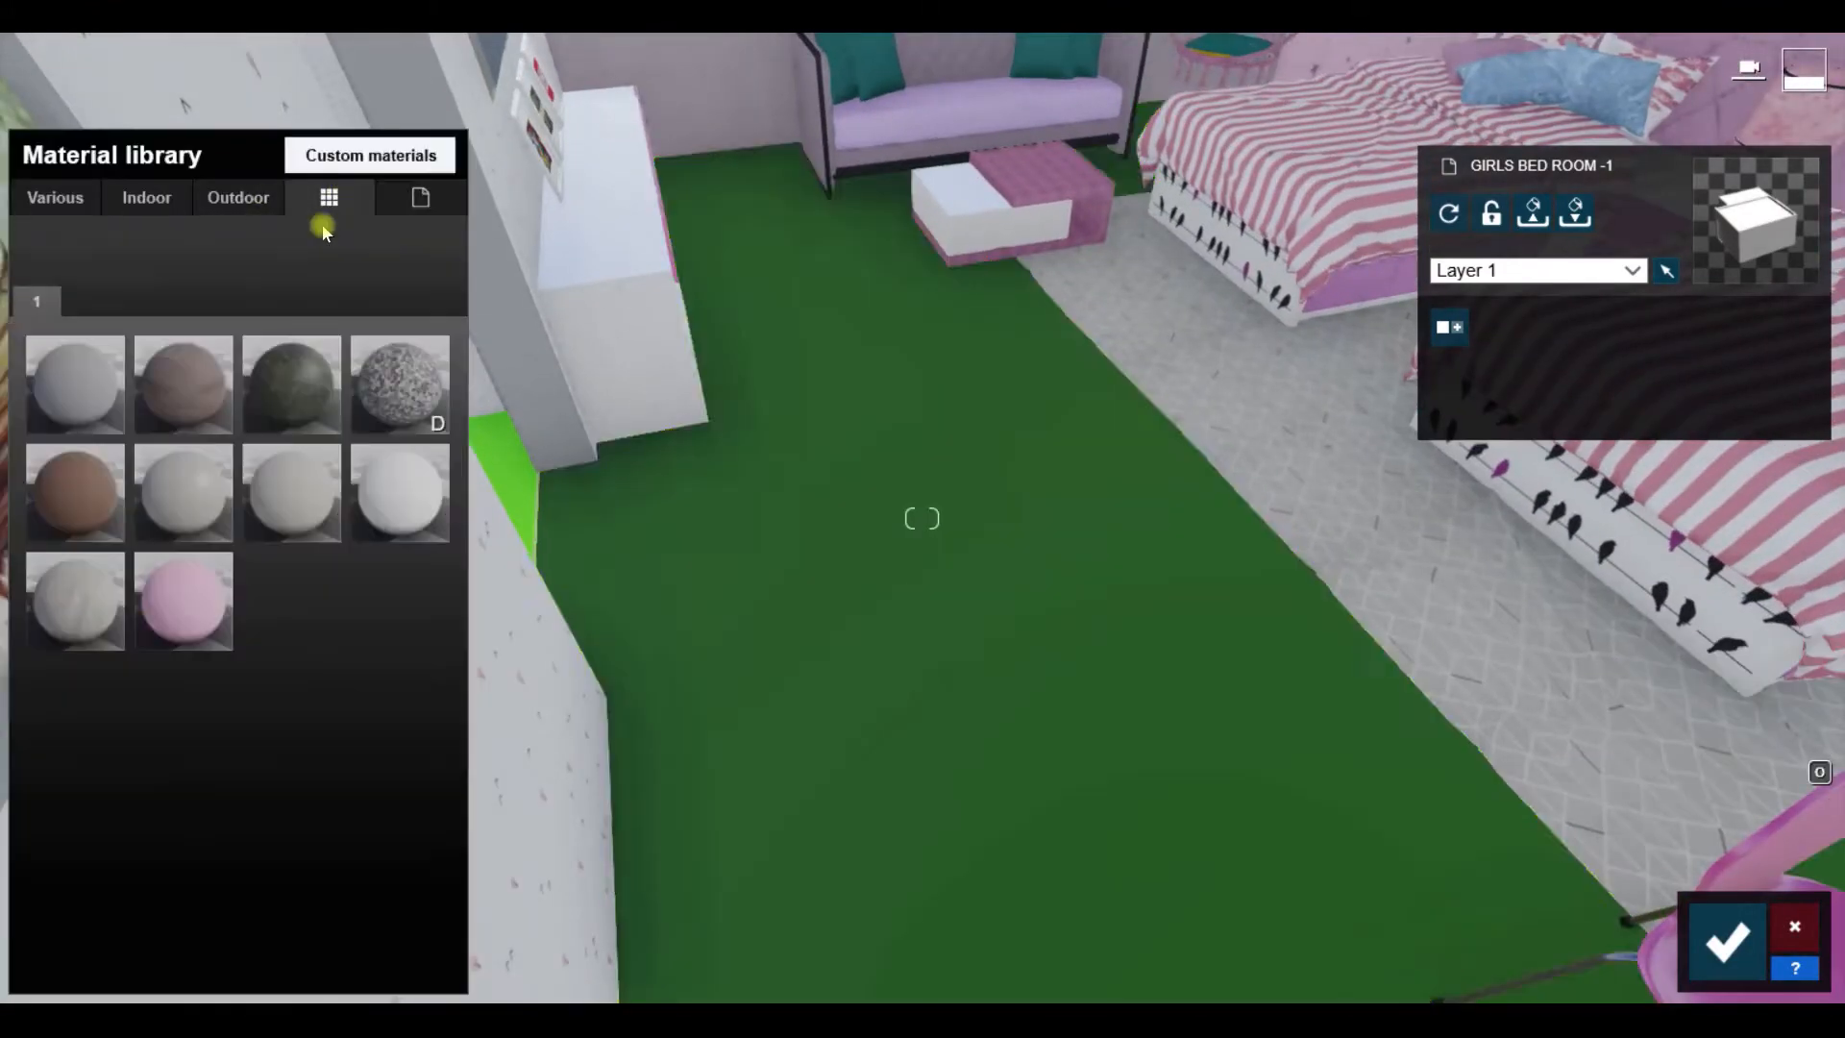
# Step: Try several fur materials on the rug under the beds and apply Brown and White Fur
pyautogui.moveTo(984, 641); pyautogui.dragTo(928, 659, button='right')
pyautogui.click(929, 659)
pyautogui.click(63, 199)
pyautogui.click(325, 336)
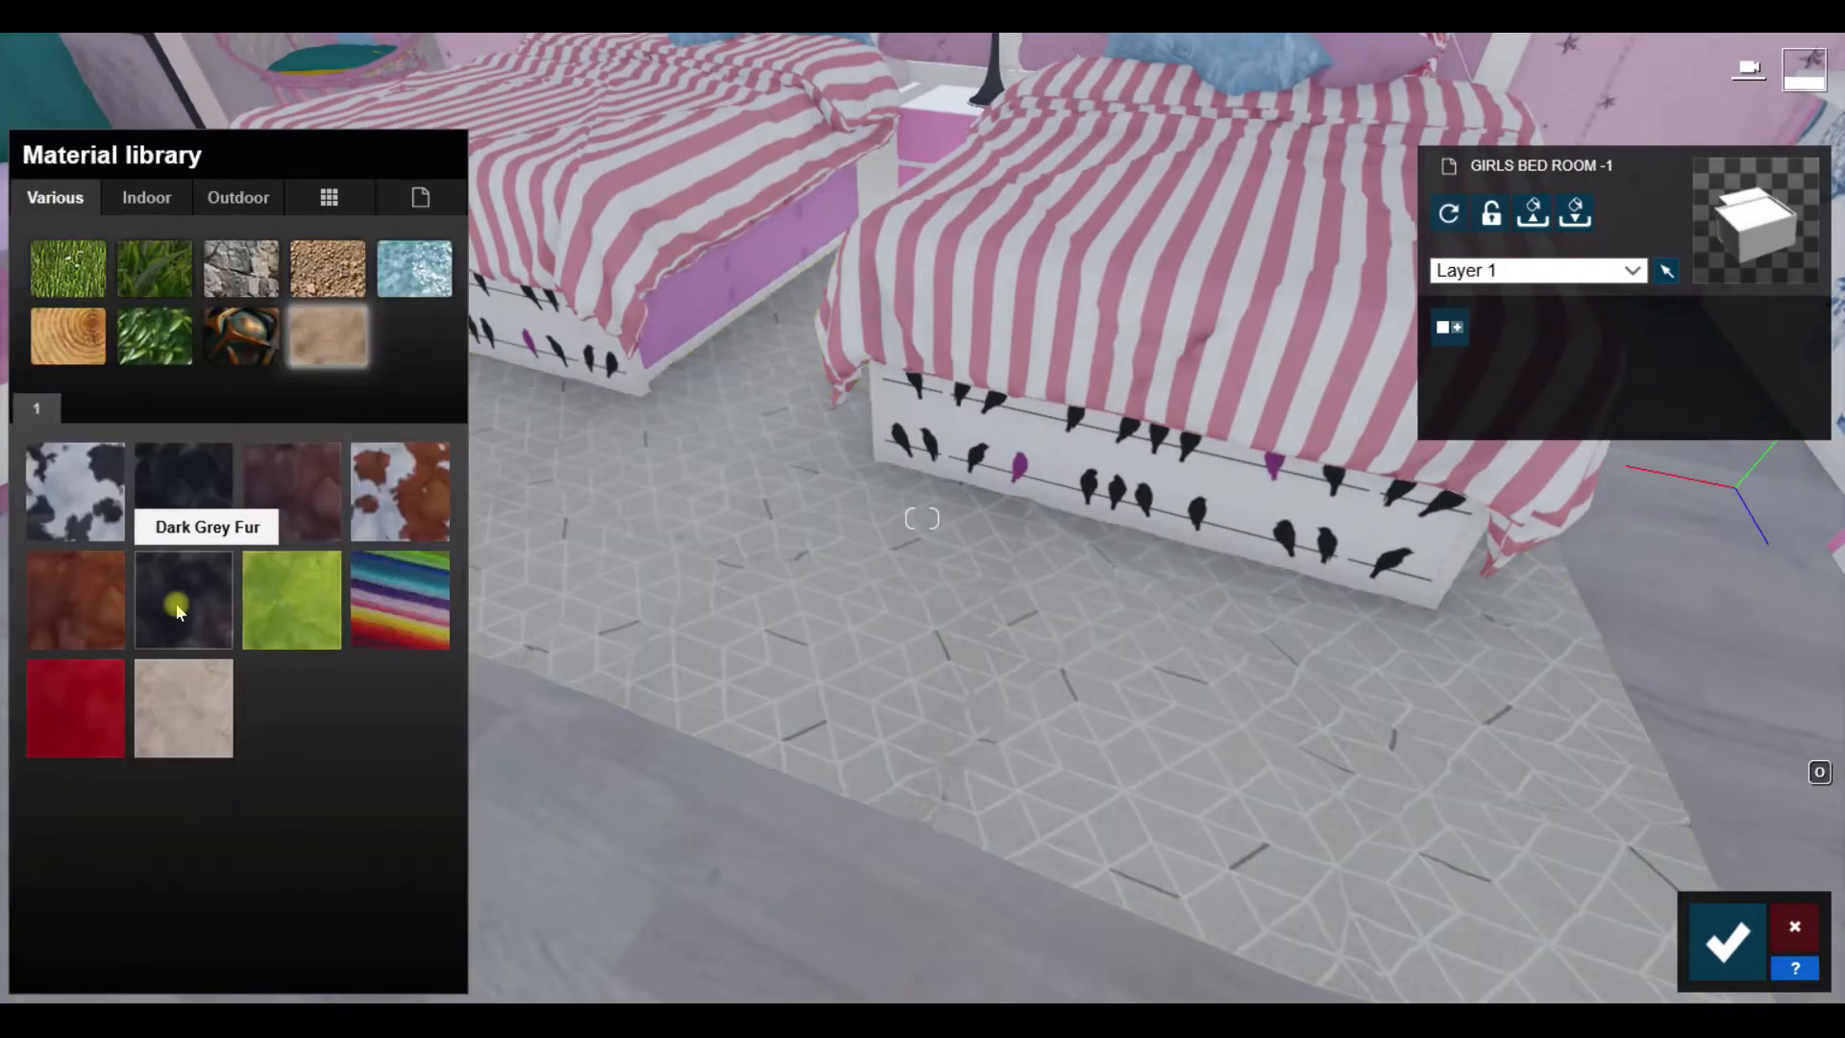
pyautogui.click(178, 616)
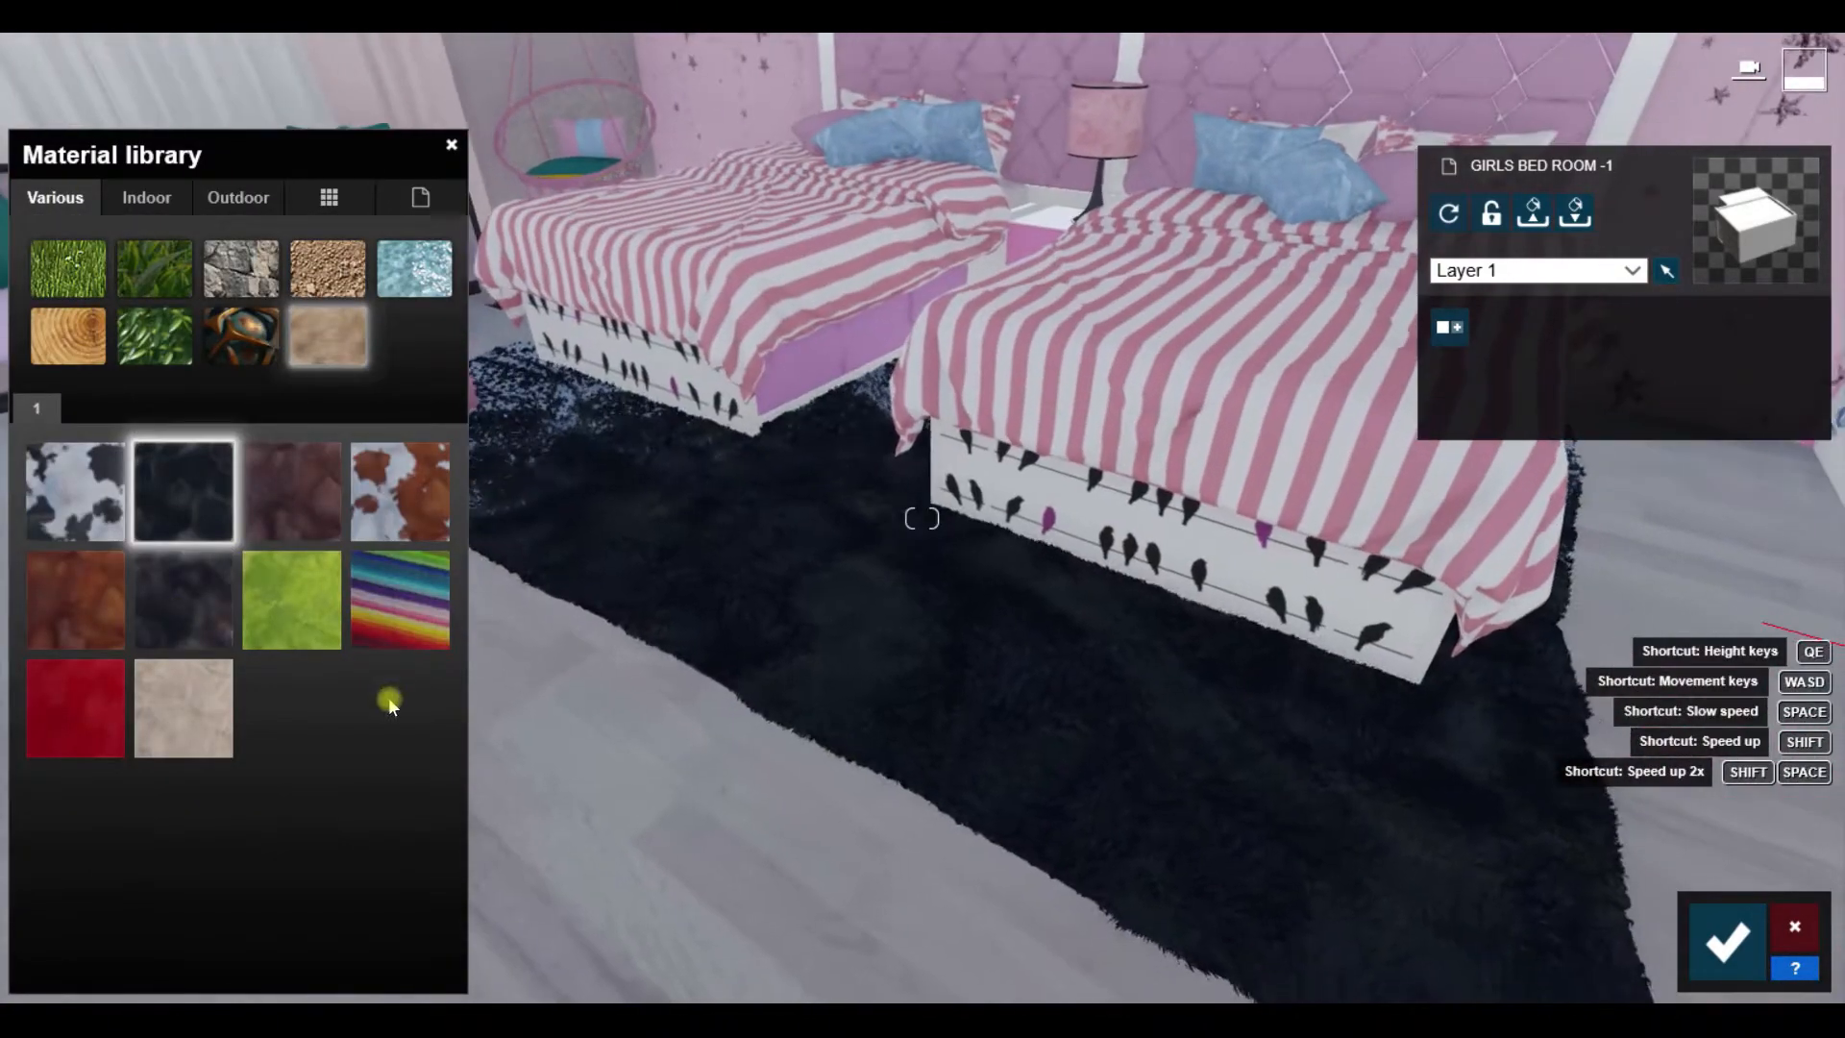
pyautogui.click(400, 600)
pyautogui.click(399, 490)
pyautogui.click(124, 461)
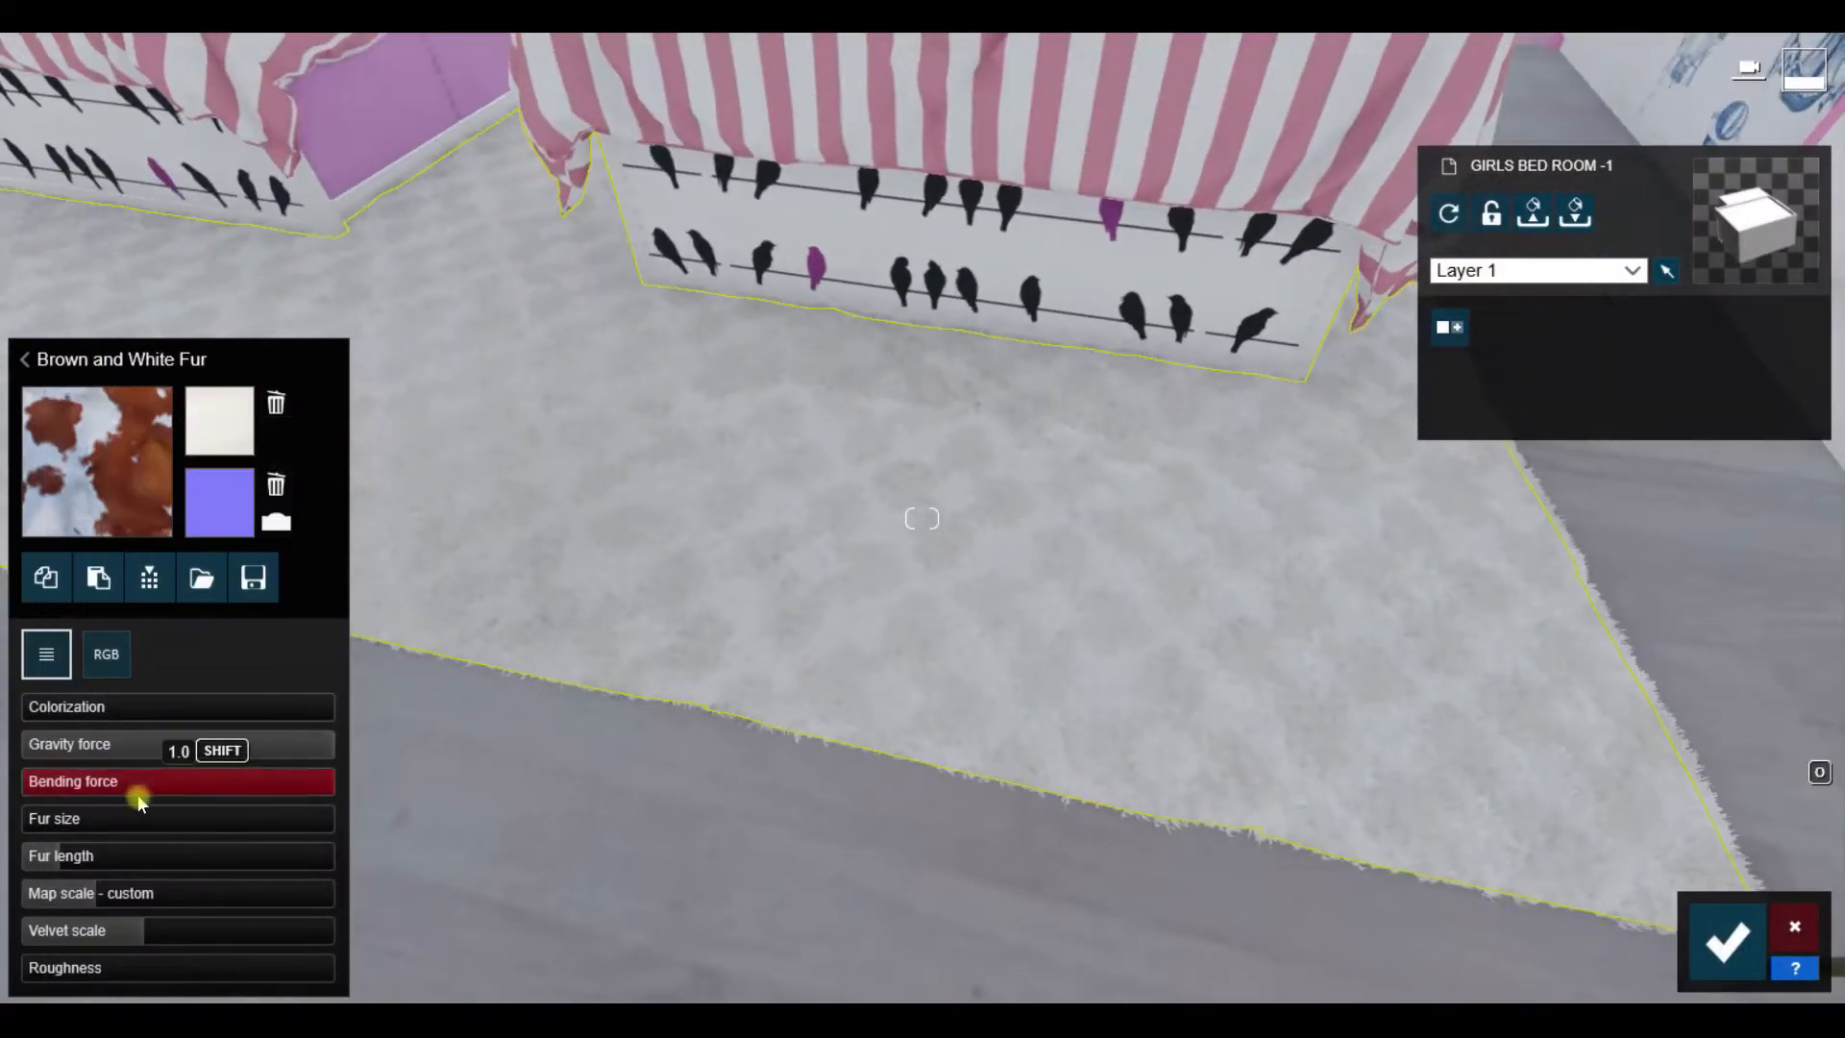
# Step: Increase the rug fur's map scale and tint it a soft mauve-pink with strong colorization
pyautogui.moveTo(144, 706); pyautogui.dragTo(15, 716)
pyautogui.moveTo(96, 895); pyautogui.dragTo(140, 896)
pyautogui.click(142, 709)
pyautogui.click(106, 654)
pyautogui.click(157, 816)
pyautogui.click(46, 653)
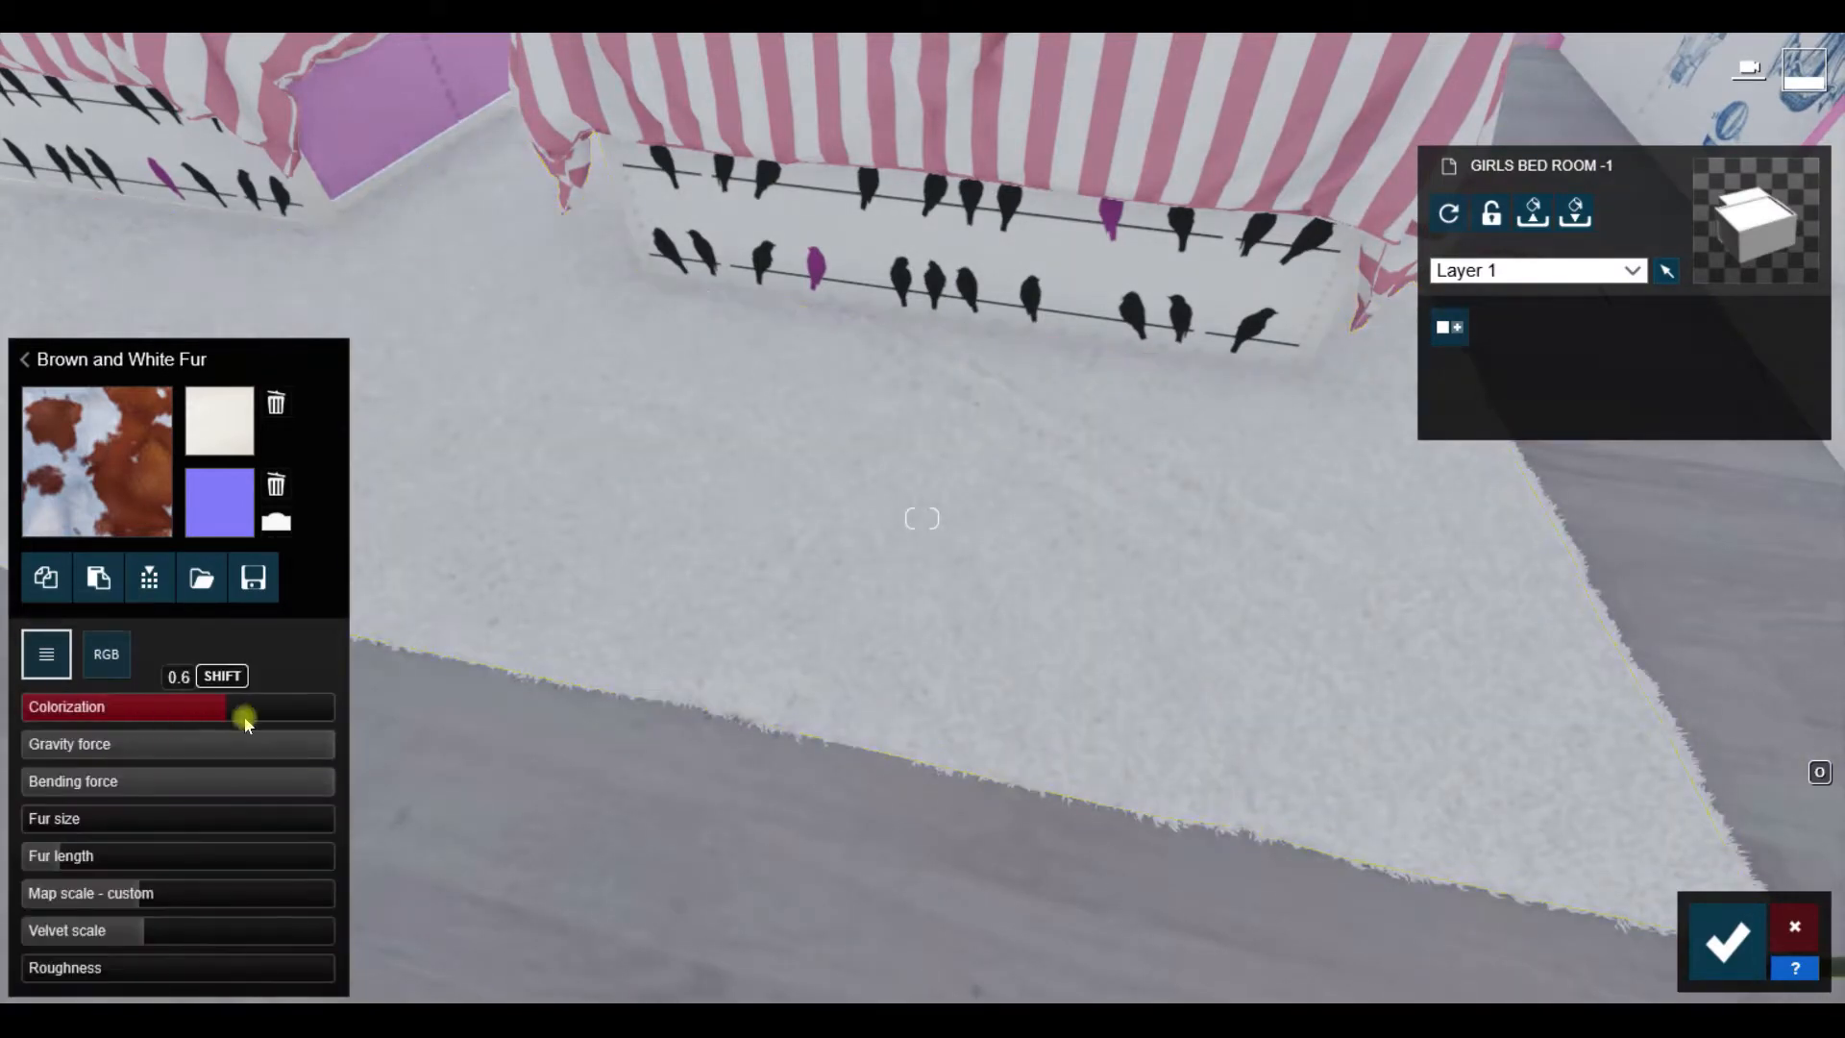
pyautogui.click(107, 655)
pyautogui.moveTo(200, 719); pyautogui.dragTo(201, 764)
pyautogui.press('s')
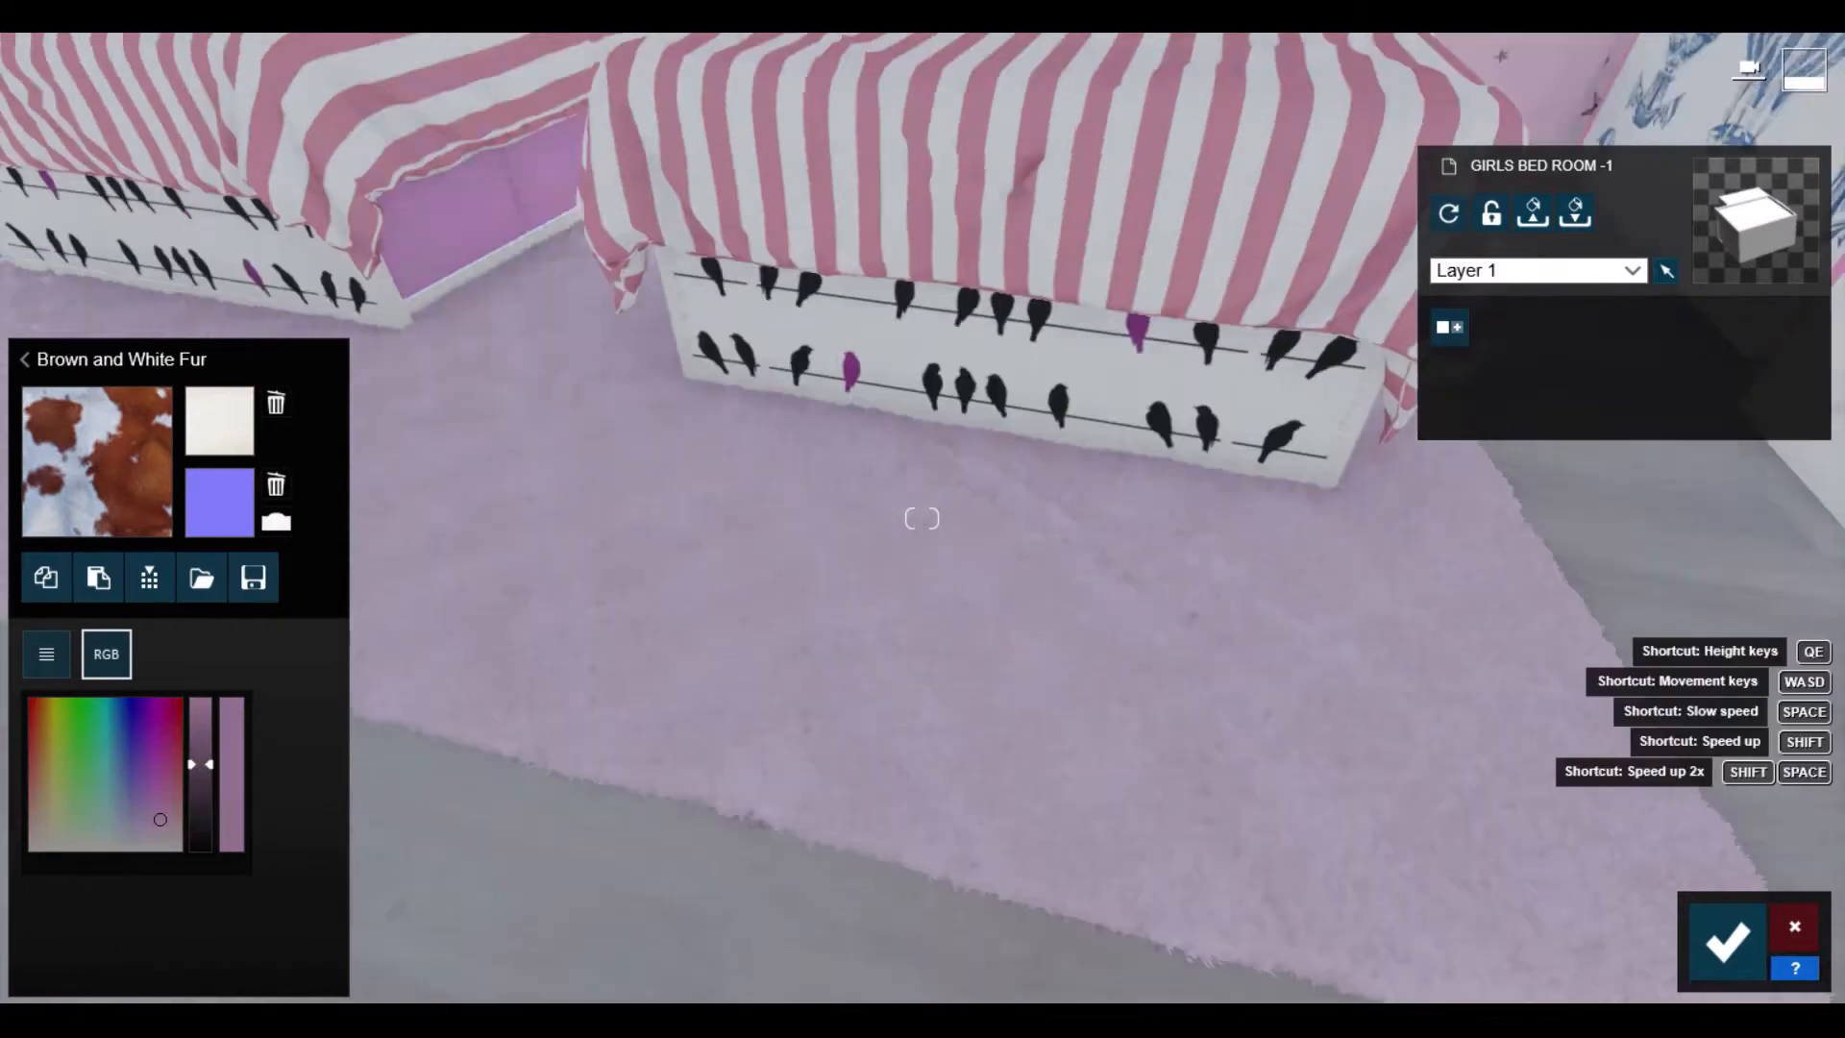
pyautogui.press('w')
pyautogui.click(46, 654)
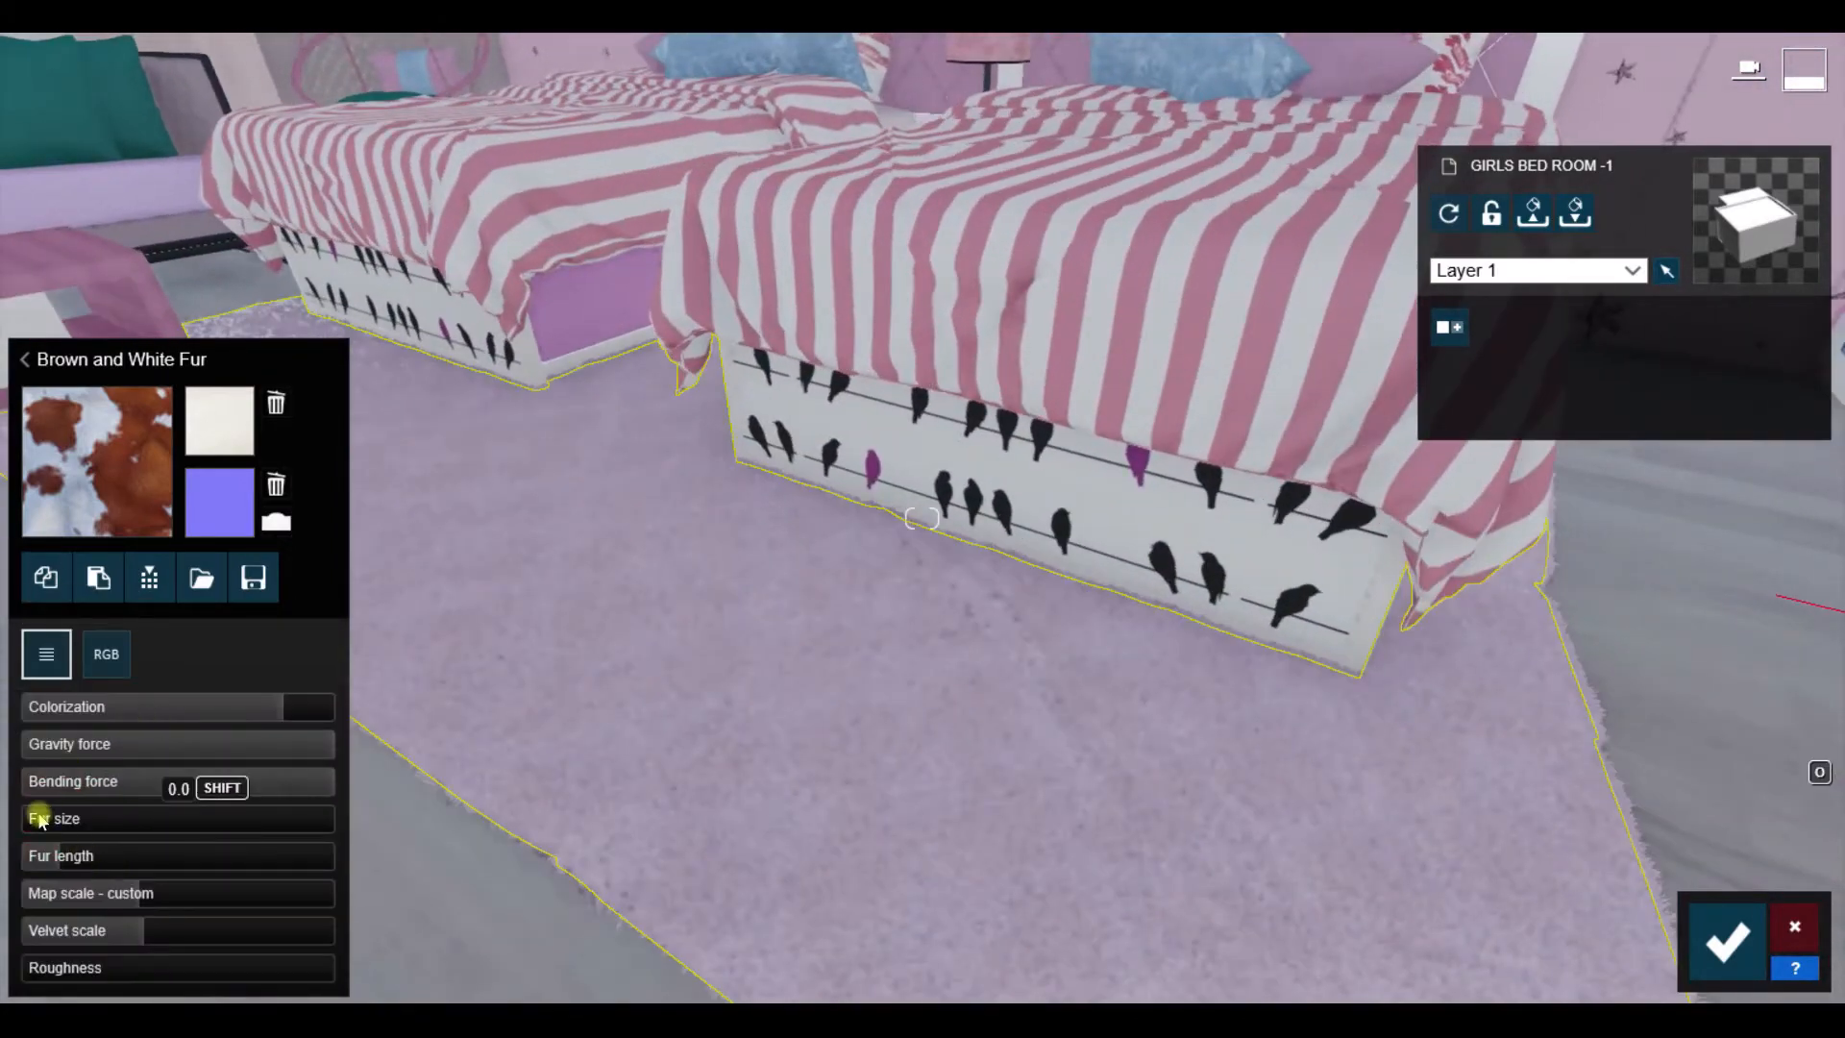
# Step: Apply a Standard material with low gloss to the bird-patterned bed base
pyautogui.press('s')
pyautogui.press('w')
pyautogui.click(740, 726)
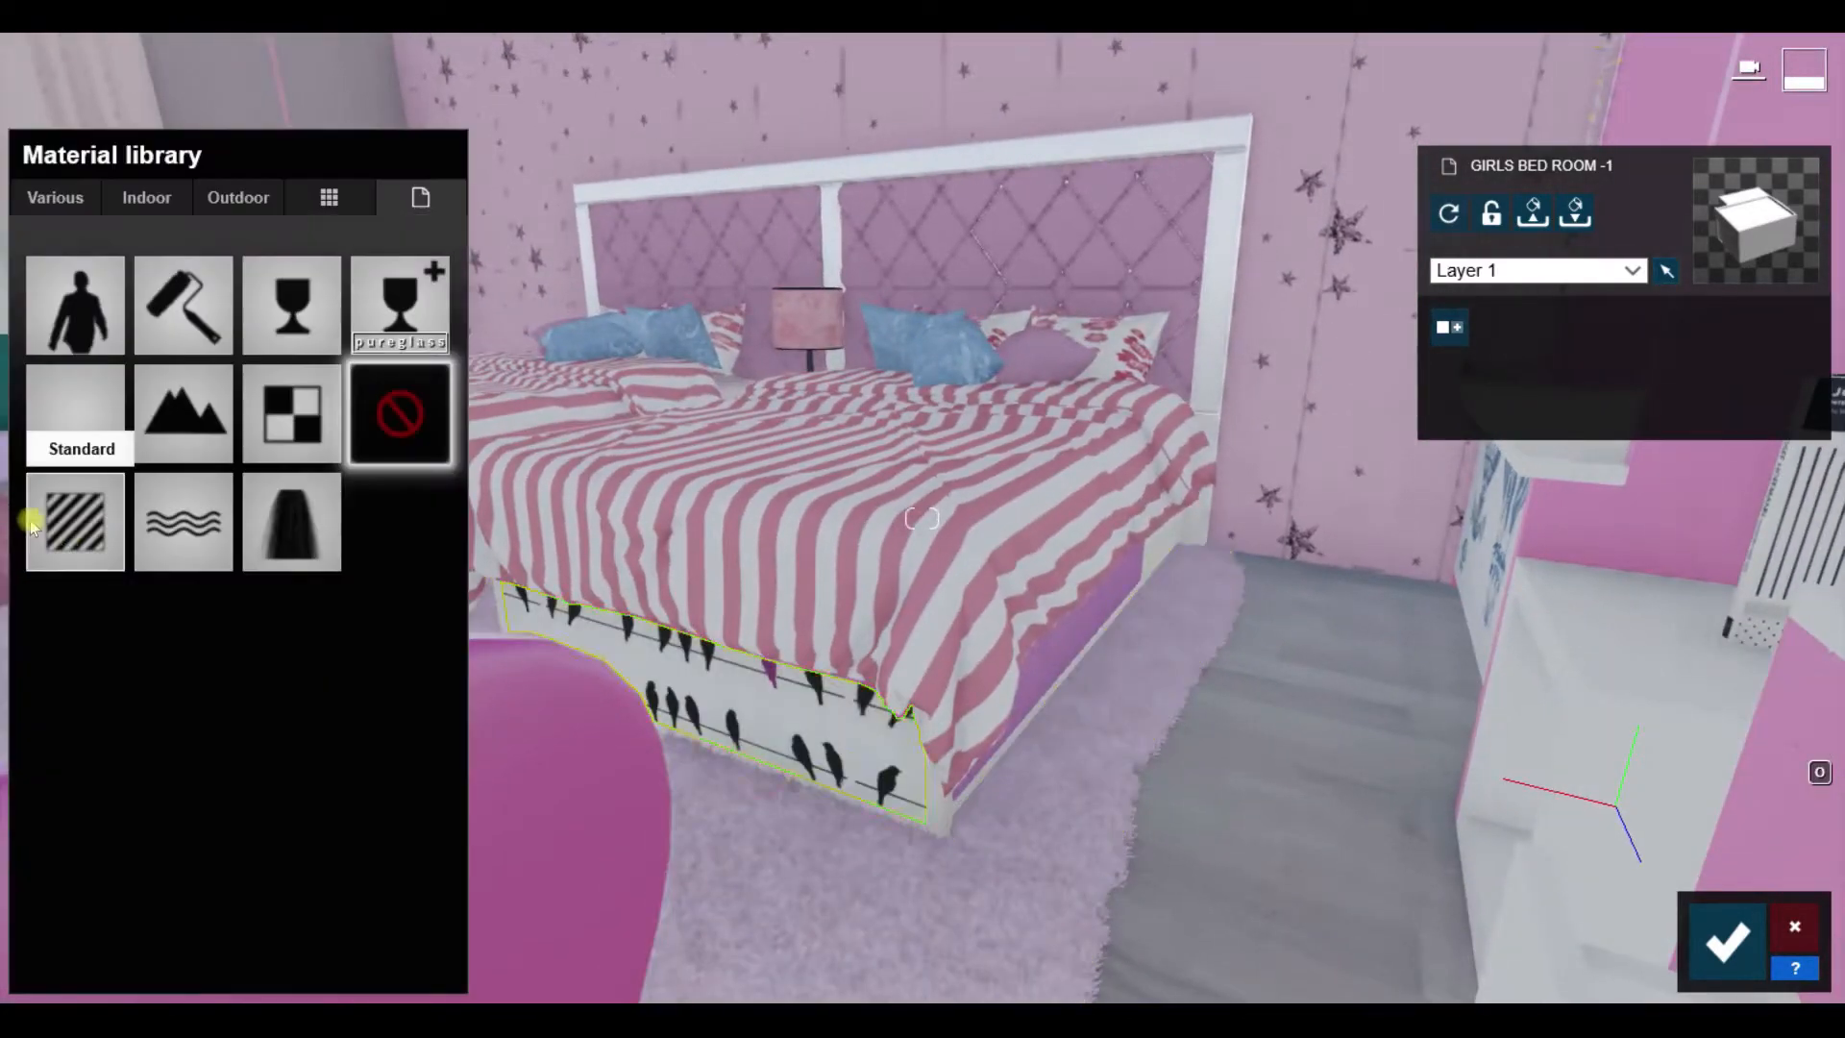
pyautogui.click(71, 540)
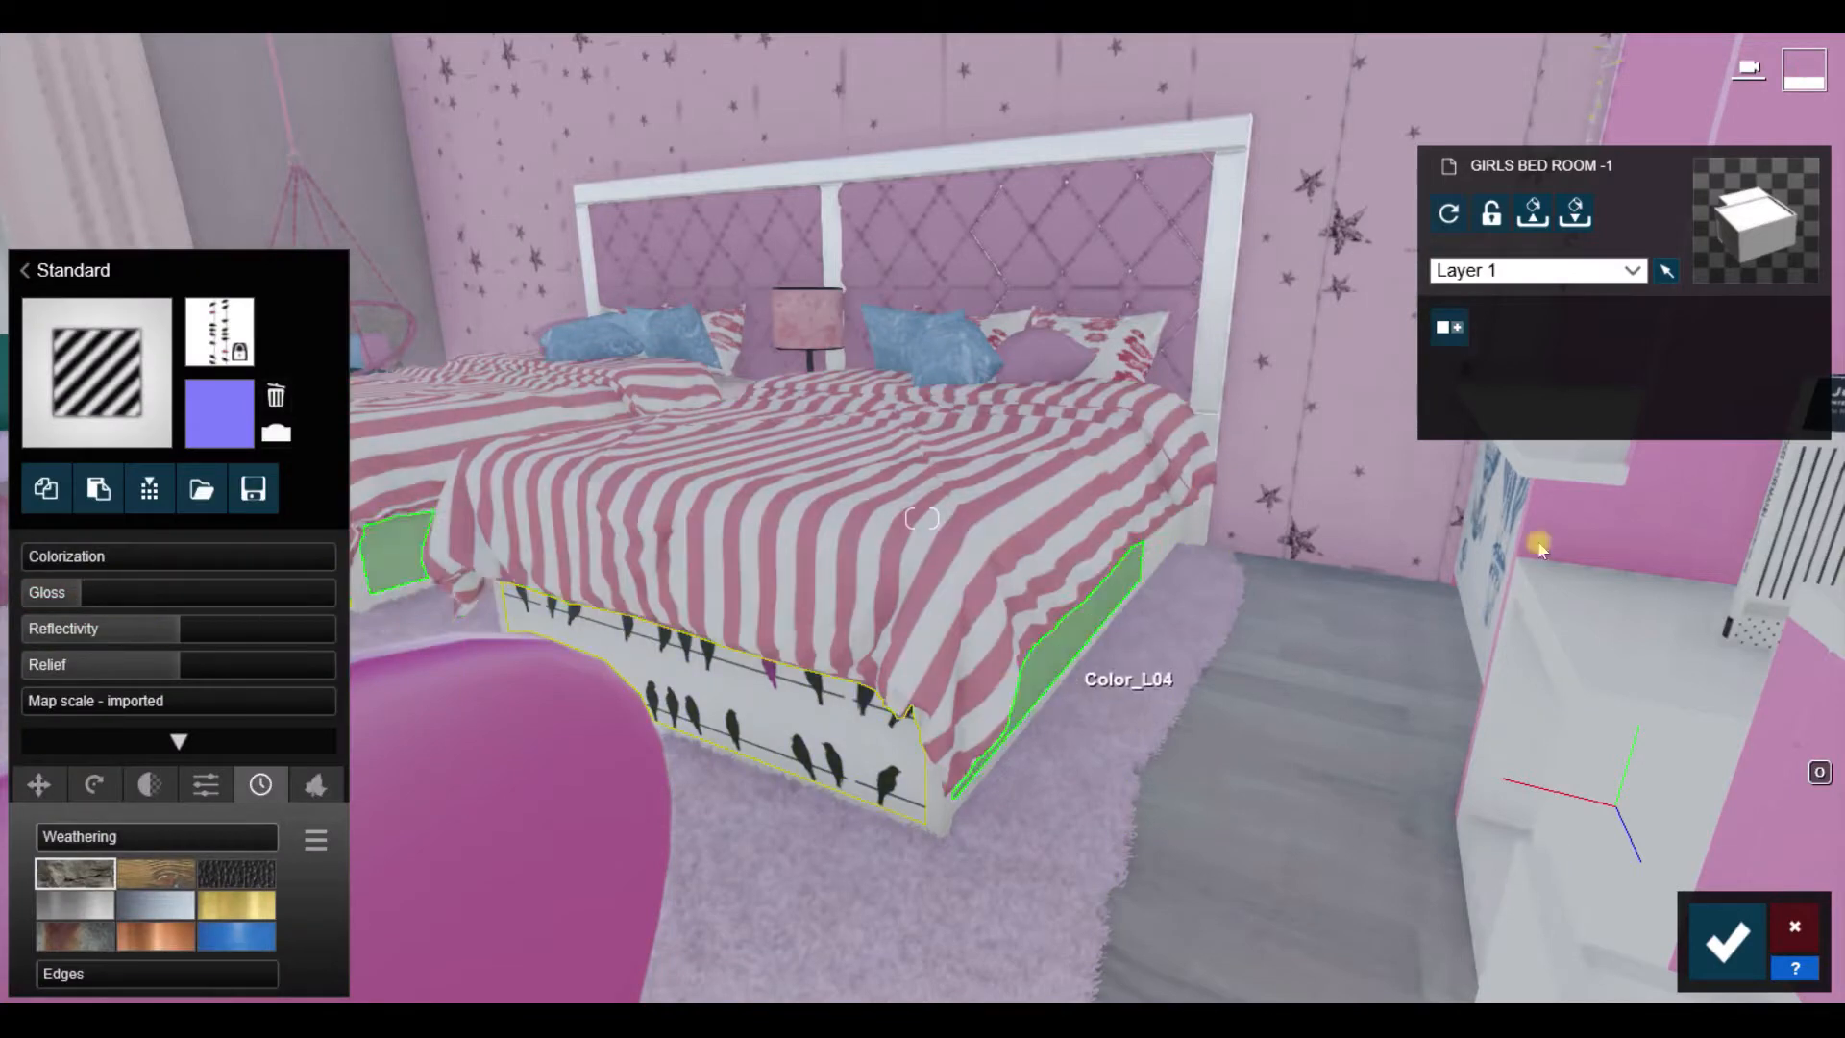
# Step: Apply a Standard material with a pink tint and reduced gloss and reflectivity to the purple side panels of the beds
pyautogui.click(1058, 667)
pyautogui.click(1047, 659)
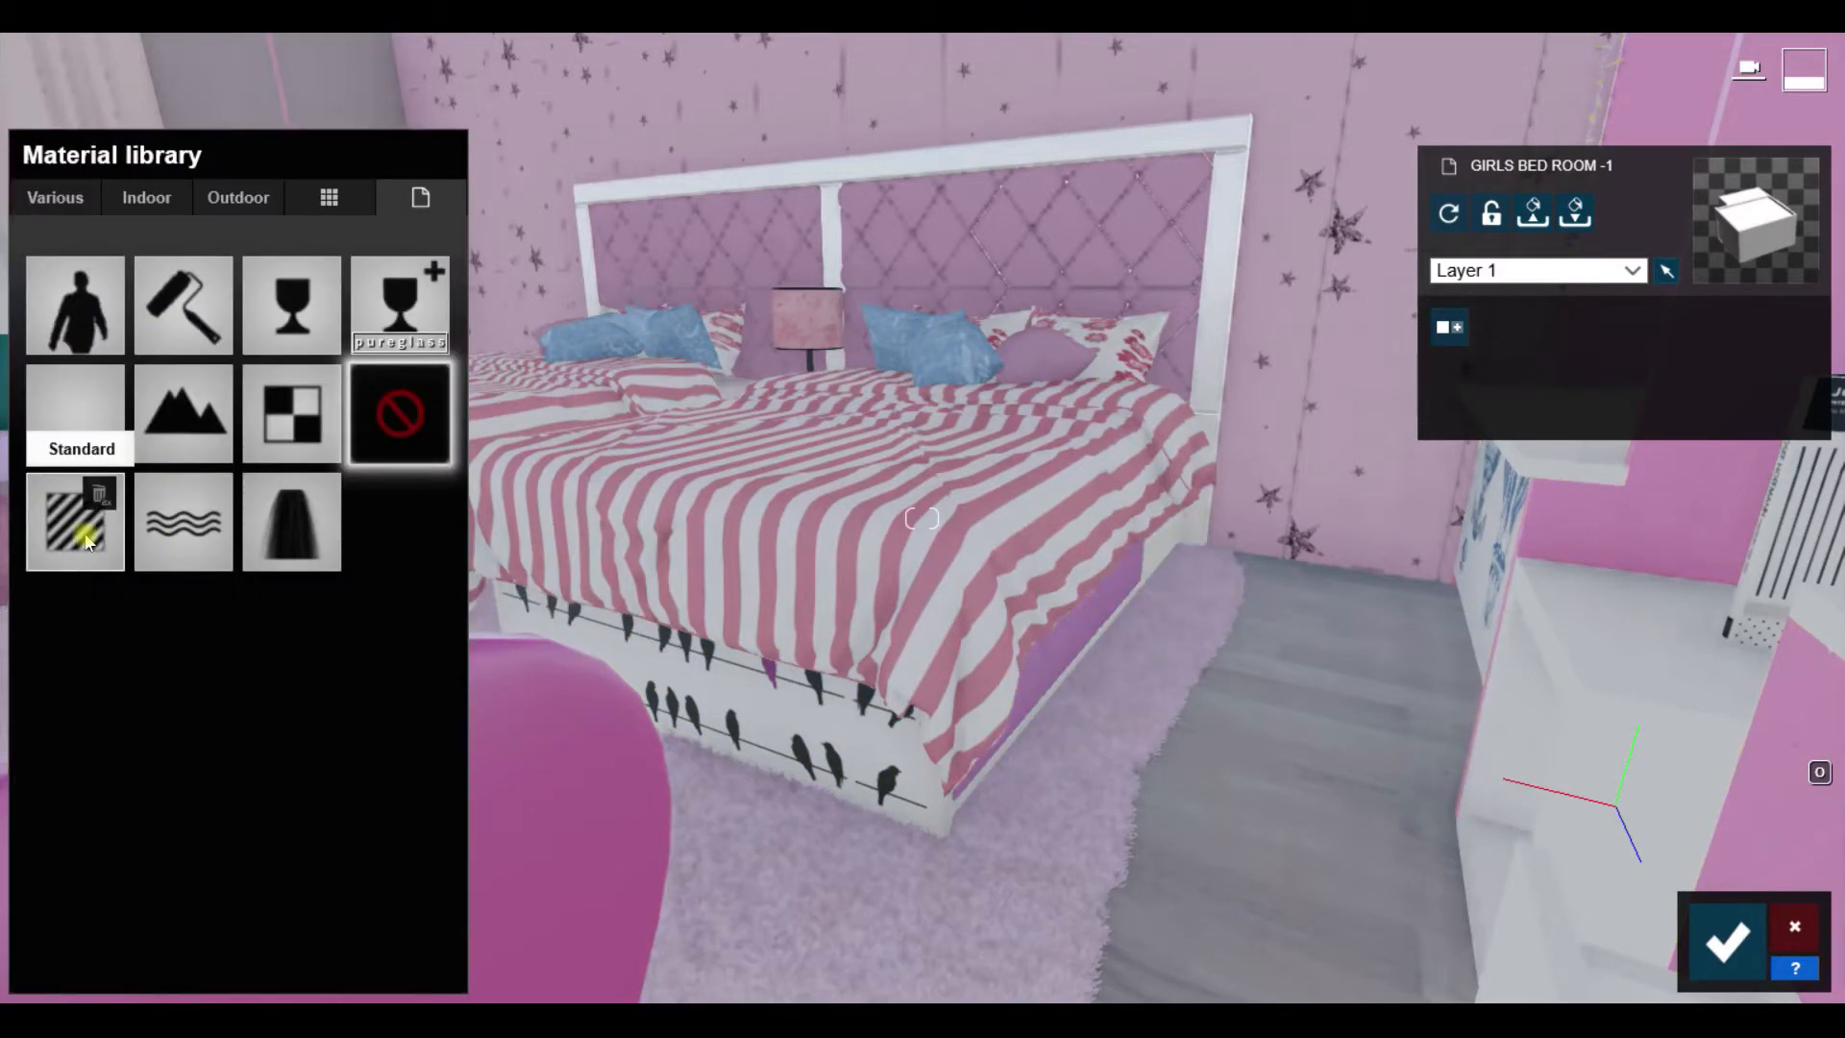
pyautogui.click(87, 541)
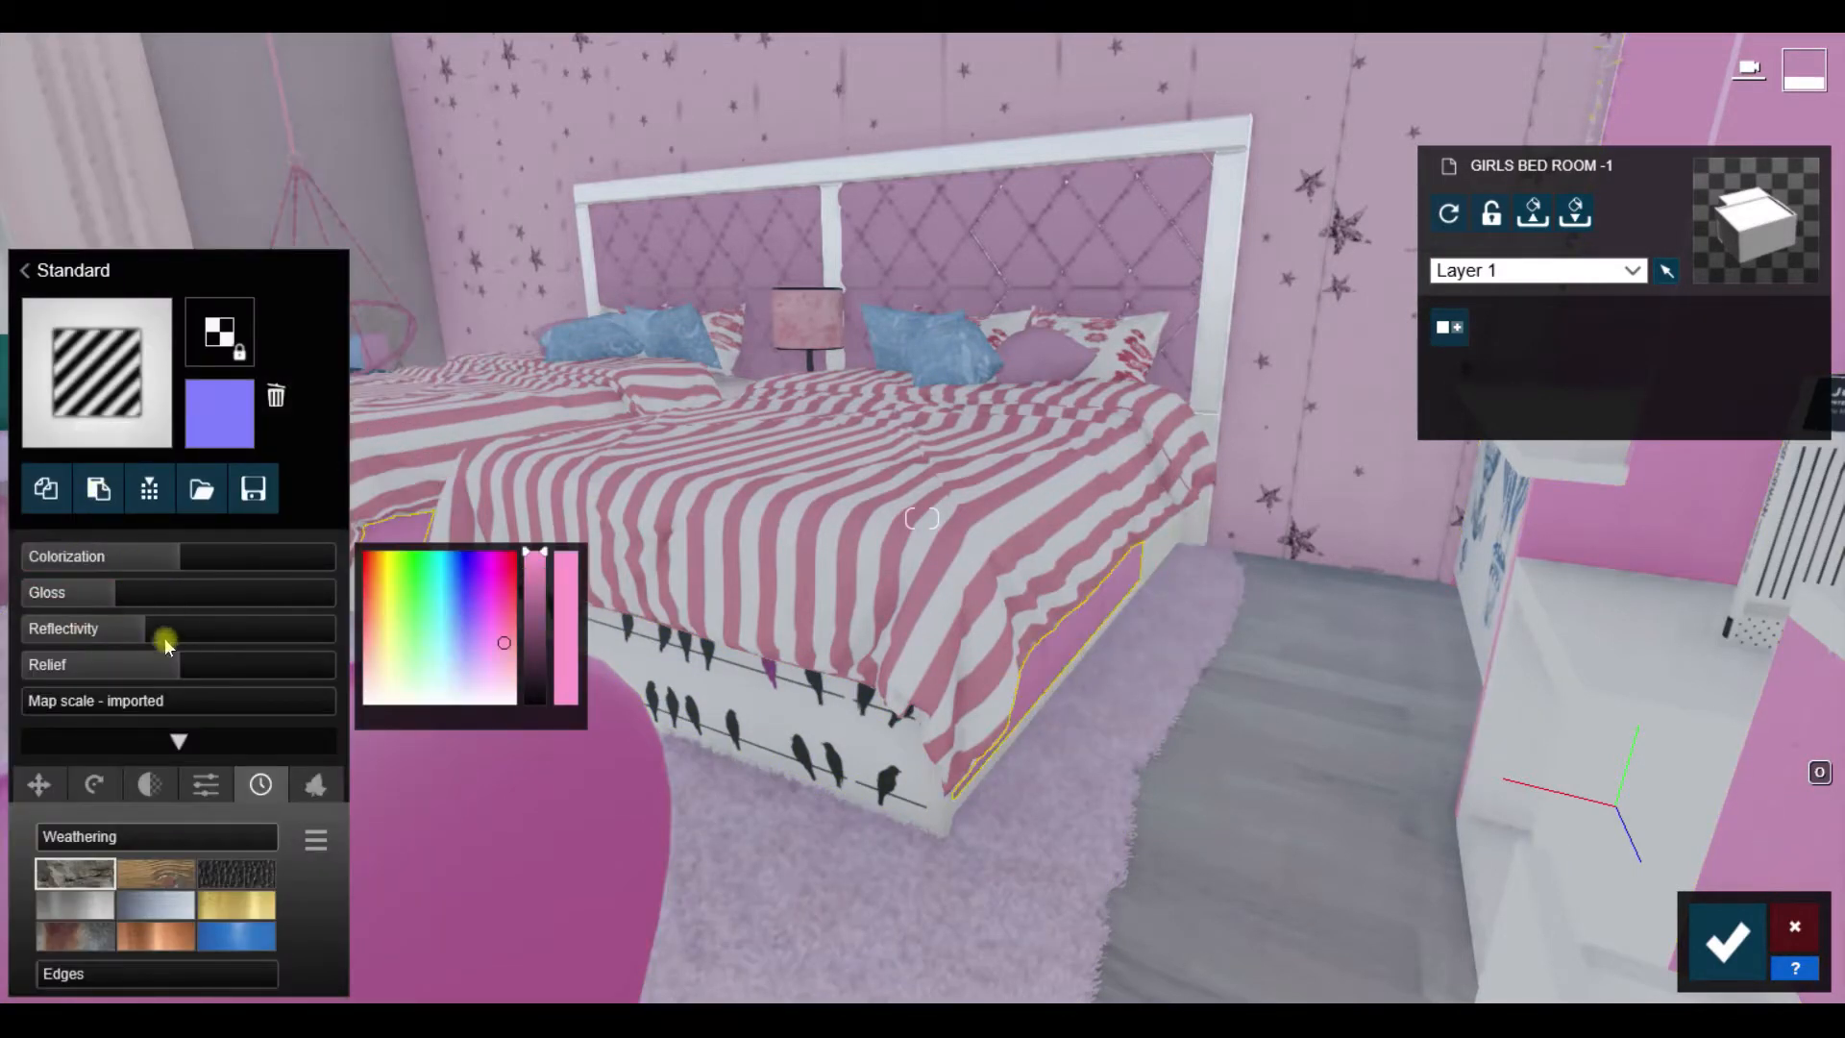
# Step: Copy the swing chair's COLORE material onto its metal ring and hanging chain
pyautogui.press('s')
pyautogui.moveTo(1178, 740); pyautogui.dragTo(931, 717, button='right')
pyautogui.press('w')
pyautogui.press('s')
pyautogui.press('w')
pyautogui.click(884, 721)
pyautogui.click(50, 492)
pyautogui.click(946, 461)
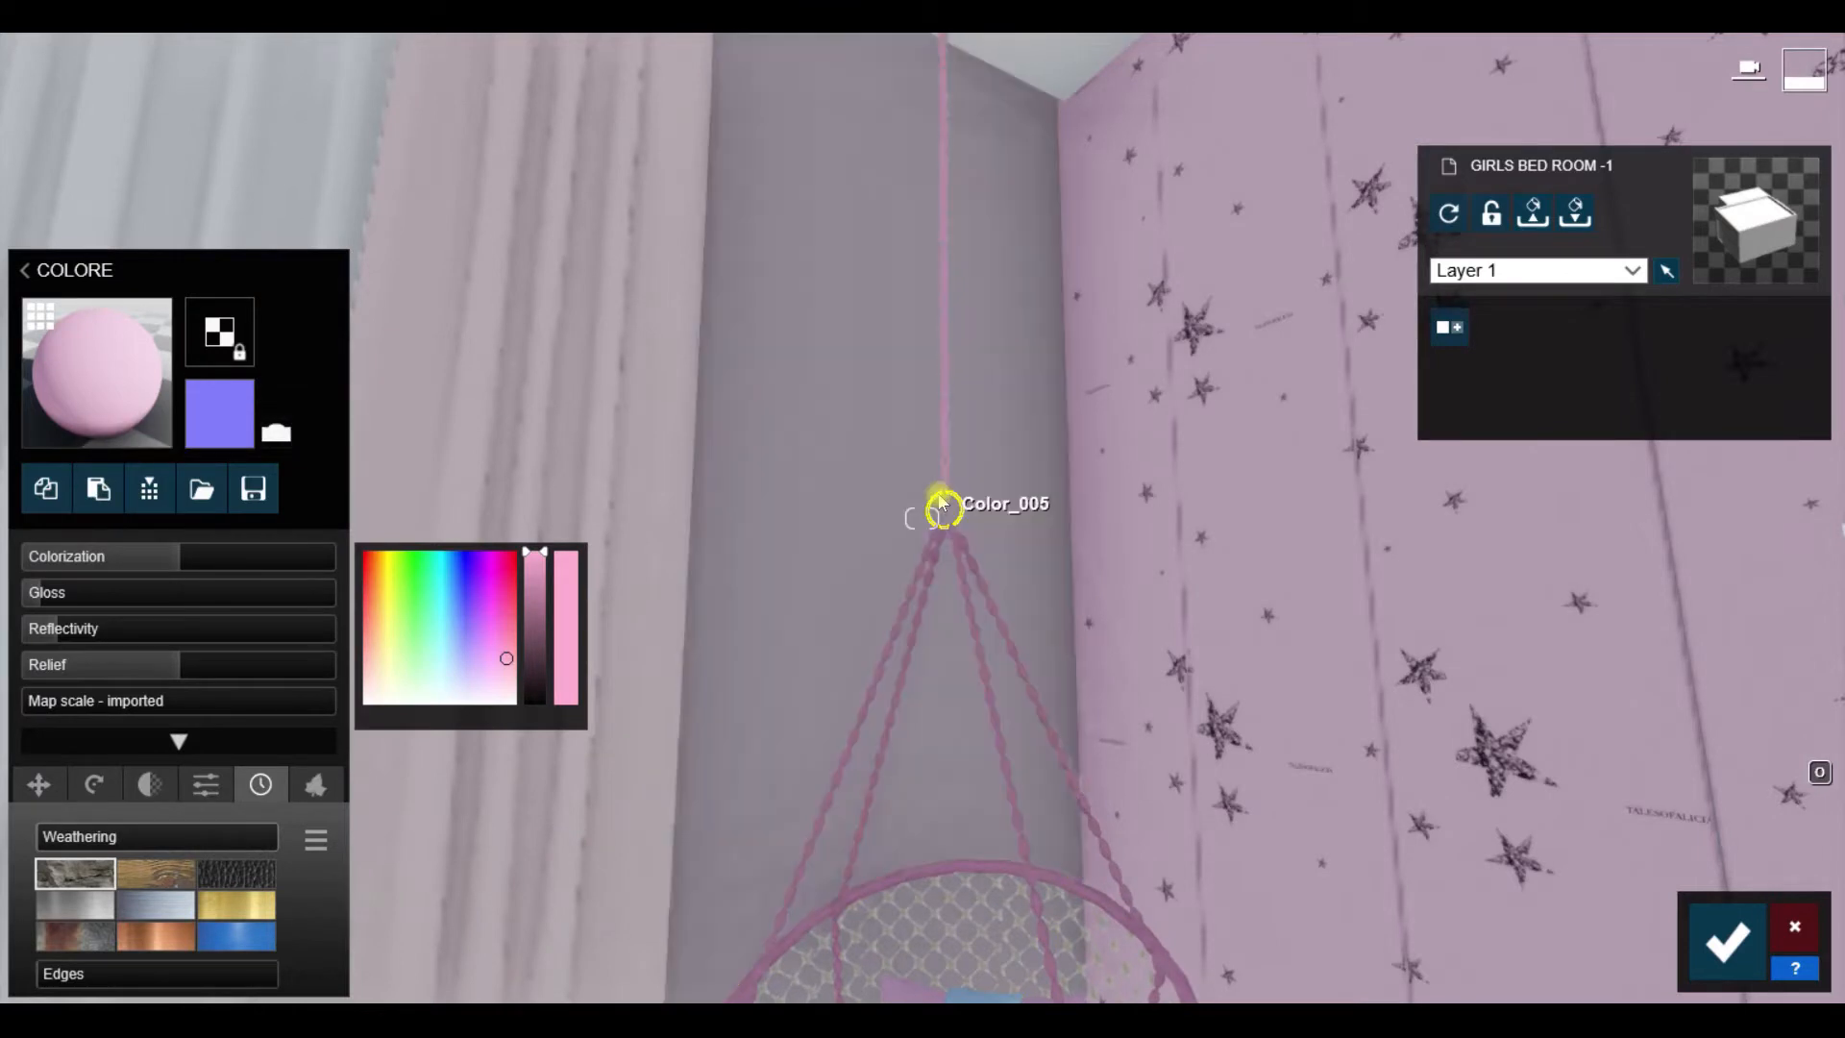
pyautogui.click(946, 452)
# Step: Apply the copied COLORE material to the swing chair's ropes and tassels and the coffee table surface sharing their material
pyautogui.press('s')
pyautogui.moveTo(894, 576); pyautogui.dragTo(947, 697, button='right')
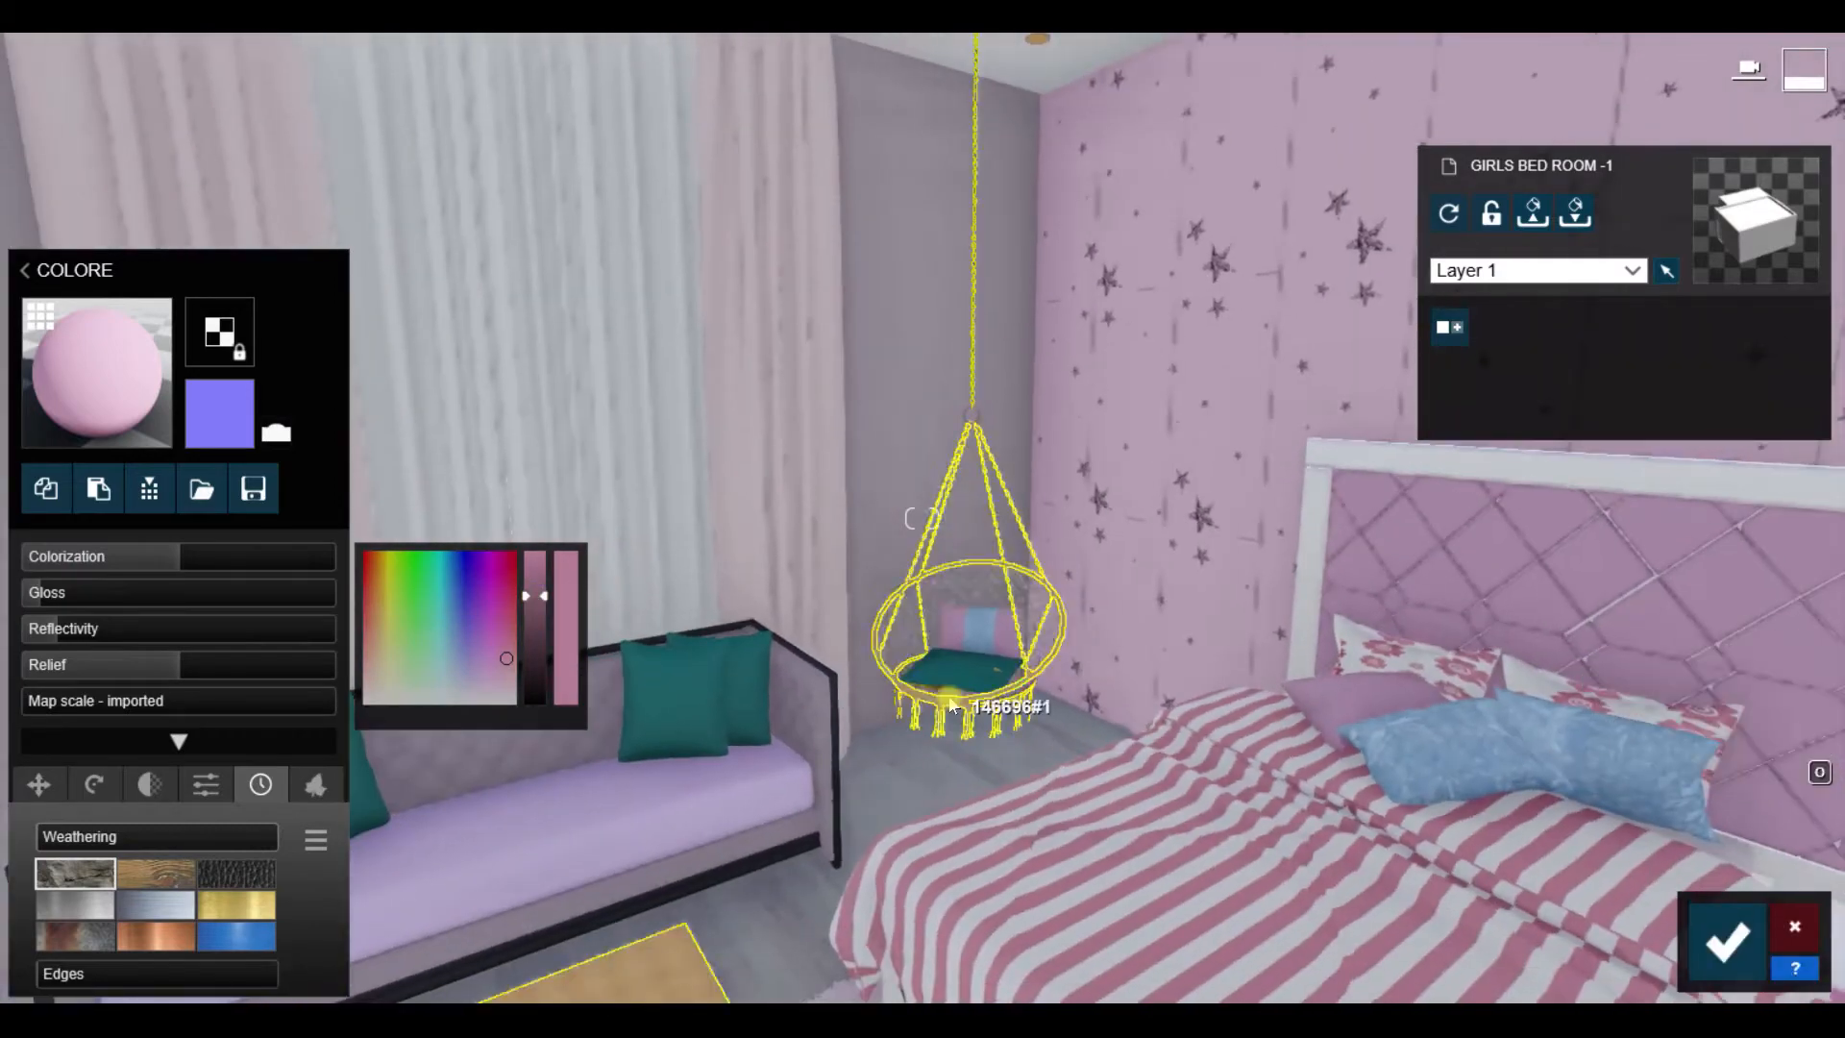
pyautogui.click(949, 700)
pyautogui.click(46, 490)
# Step: Increase the coffee table's COLORE colorization, and set its gloss to 0.3 and reflectivity to about 0.8
pyautogui.press('w')
pyautogui.moveTo(961, 500); pyautogui.dragTo(846, 601, button='right')
pyautogui.press('w')
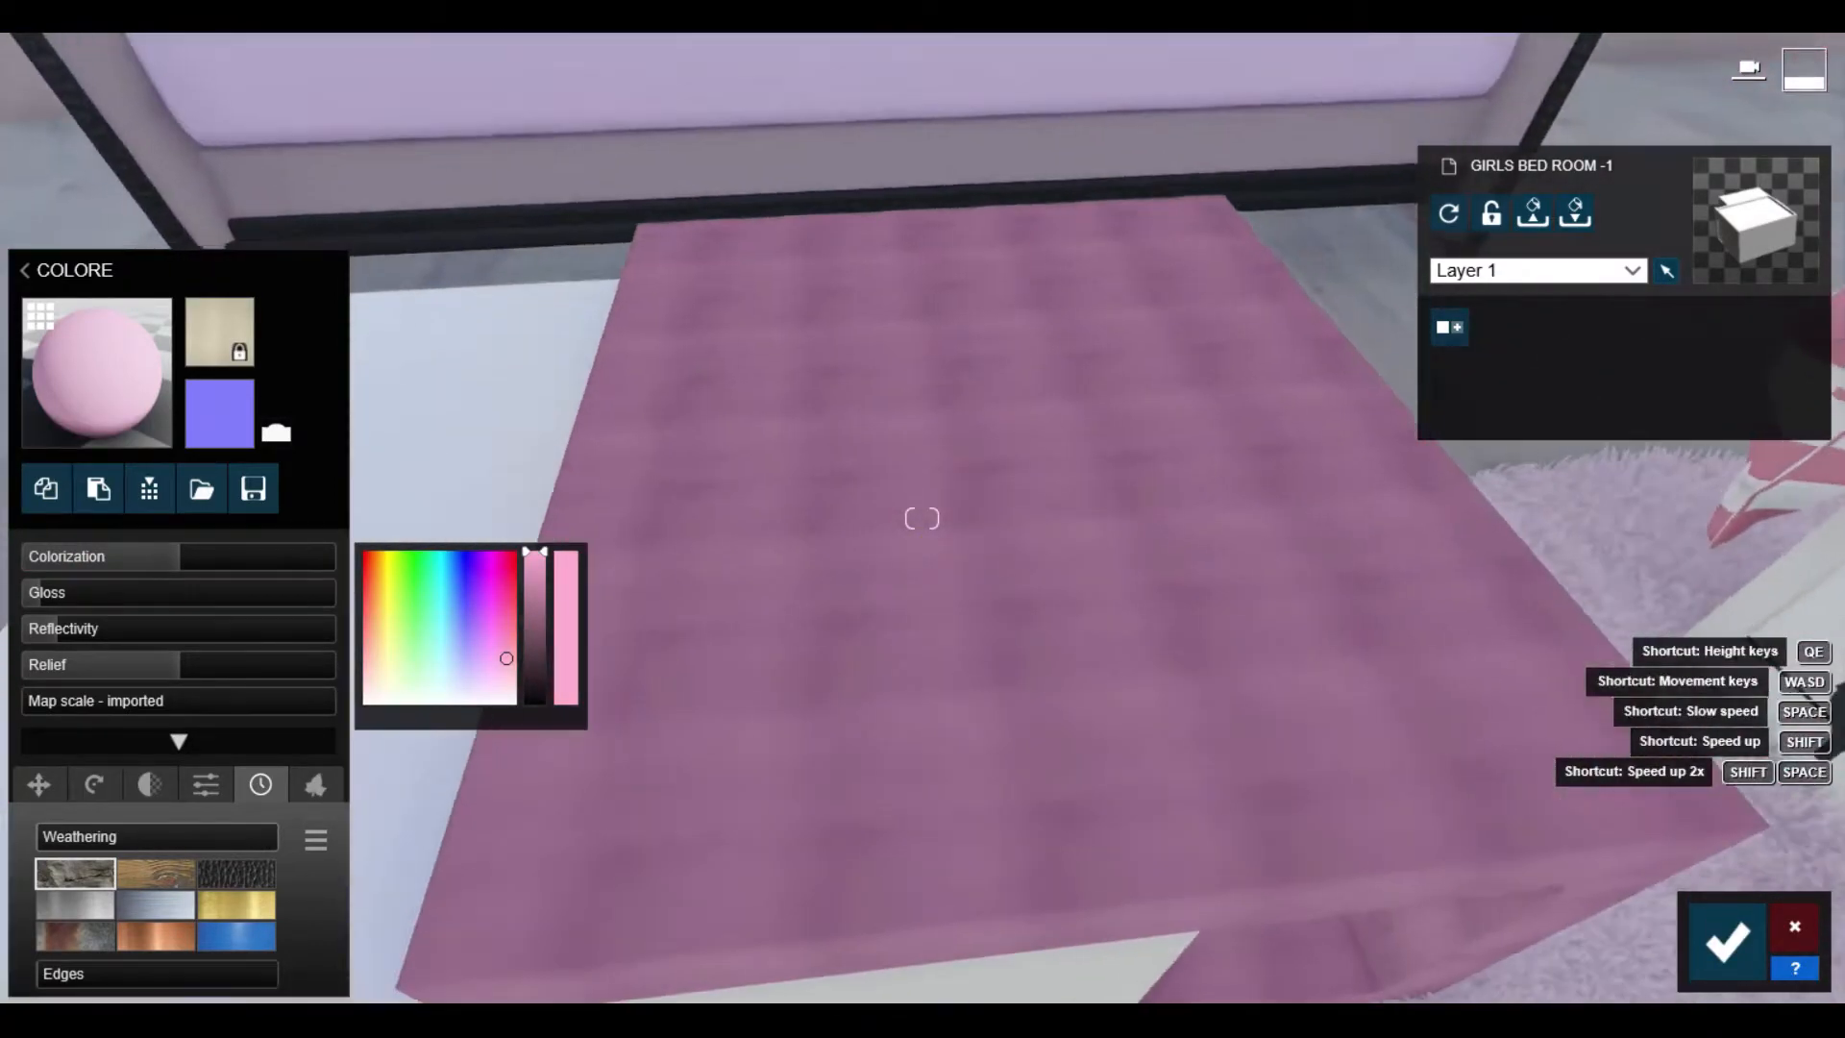
pyautogui.press('s')
pyautogui.moveTo(171, 563); pyautogui.dragTo(230, 559)
pyautogui.press('s')
pyautogui.moveTo(629, 653); pyautogui.dragTo(654, 700, button='right')
pyautogui.moveTo(42, 596); pyautogui.dragTo(99, 598)
pyautogui.moveTo(102, 630); pyautogui.dragTo(155, 631)
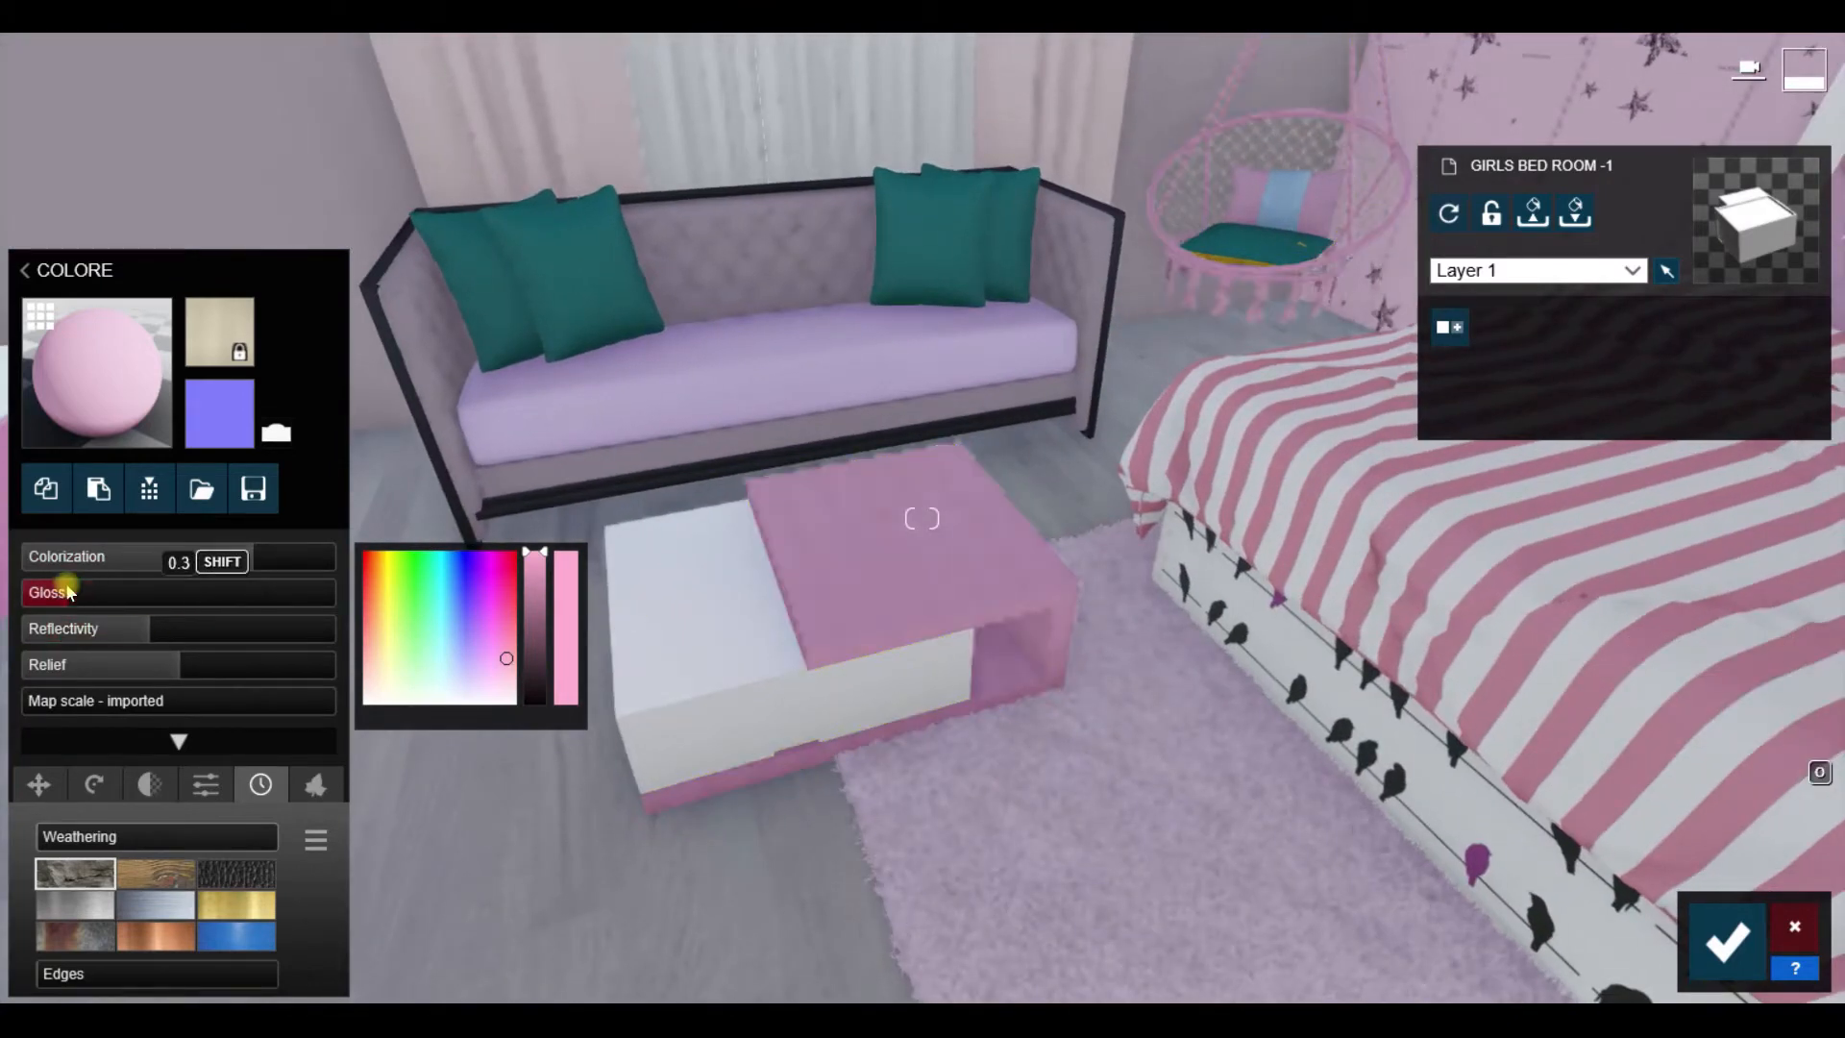
# Step: Apply a Standard material to the sofa's tufted upholstery with a strong pink tint and reduced gloss and reflectivity
pyautogui.click(730, 625)
pyautogui.press('w')
pyautogui.moveTo(980, 777); pyautogui.dragTo(865, 527, button='right')
pyautogui.click(867, 529)
pyautogui.click(116, 561)
pyautogui.moveTo(673, 576); pyautogui.dragTo(805, 713, button='right')
pyautogui.click(1083, 650)
pyautogui.click(806, 714)
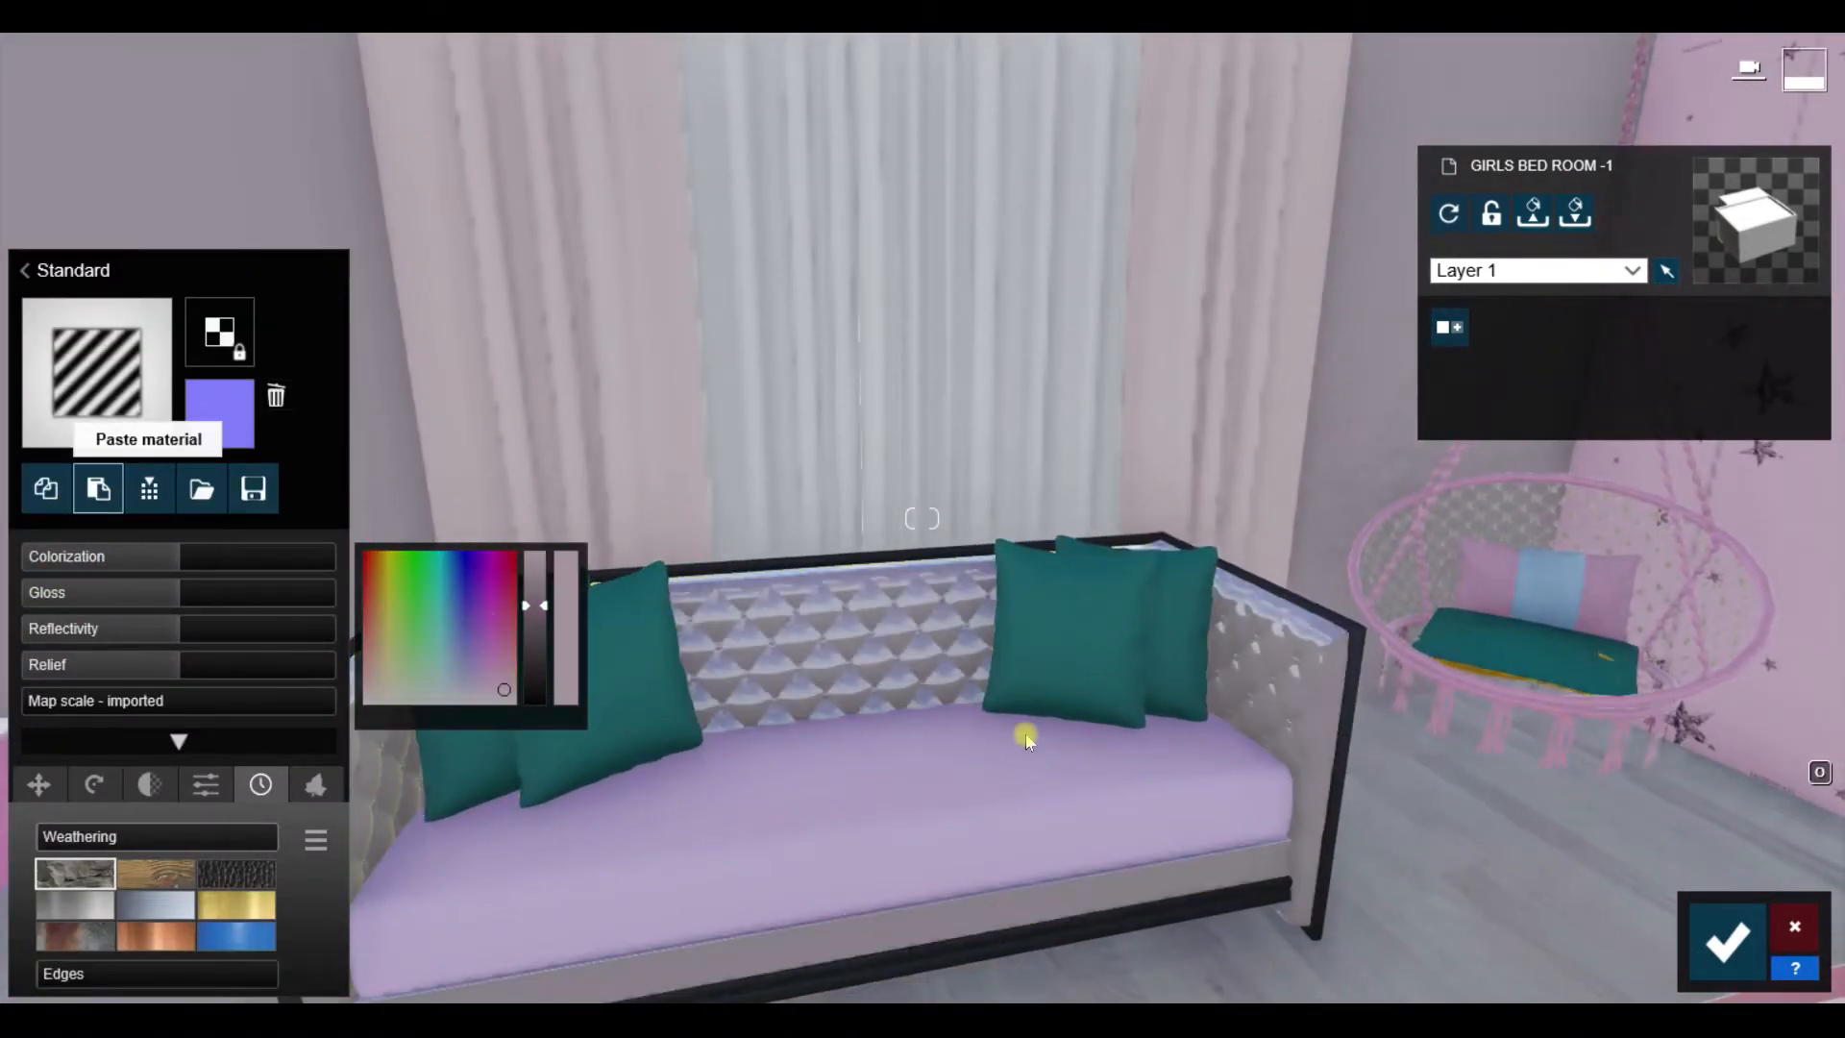
pyautogui.press('w')
pyautogui.moveTo(1029, 737); pyautogui.dragTo(961, 812, button='right')
pyautogui.click(87, 594)
pyautogui.click(133, 629)
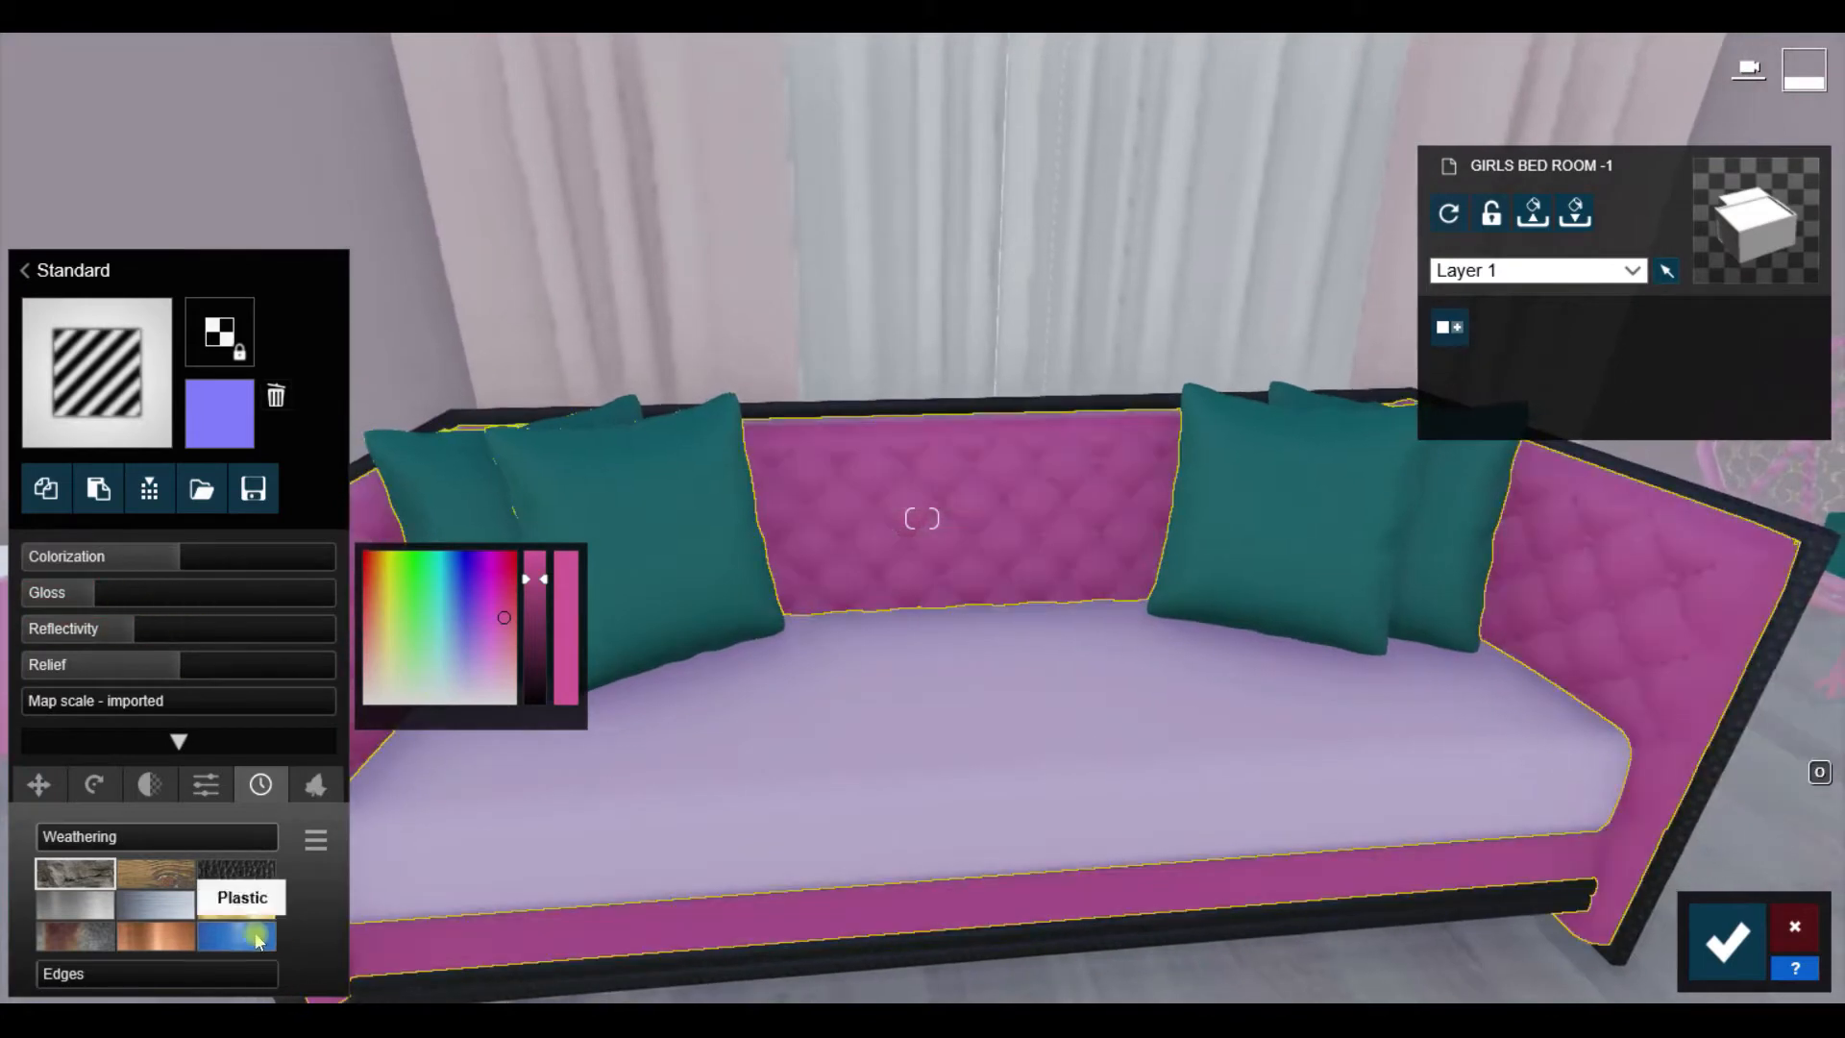
# Step: Soften the sofa upholstery's pink tint and add light Plastic weathering to it
pyautogui.click(274, 940)
pyautogui.press('s')
pyautogui.click(504, 653)
pyautogui.click(503, 645)
pyautogui.moveTo(653, 663)
pyautogui.mouseDown(button='right')
pyautogui.moveTo(740, 634)
pyautogui.moveTo(634, 644)
pyautogui.mouseUp(button='right')
pyautogui.press('w')
pyautogui.click(89, 838)
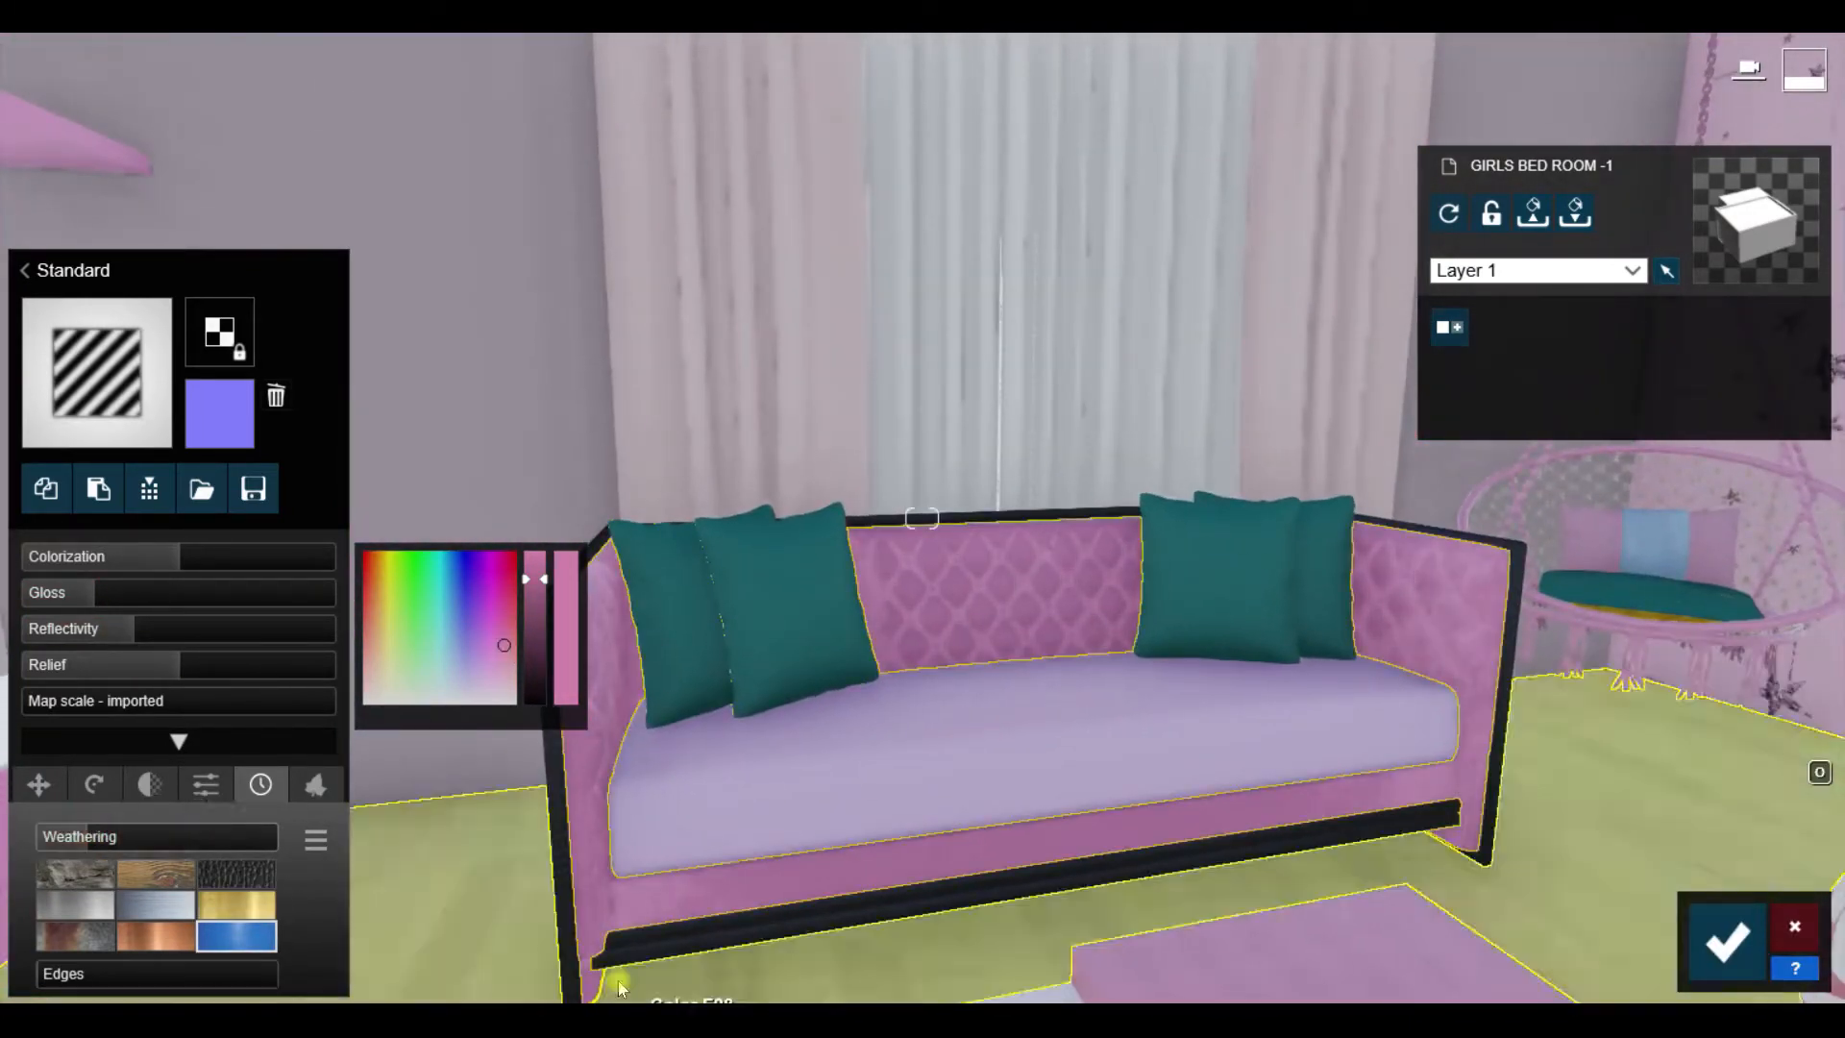
# Step: Apply a Standard material to the sofa's black frame and colorize it strongly towards white, with reduced gloss and reflectivity
pyautogui.click(619, 954)
pyautogui.click(101, 545)
pyautogui.click(123, 552)
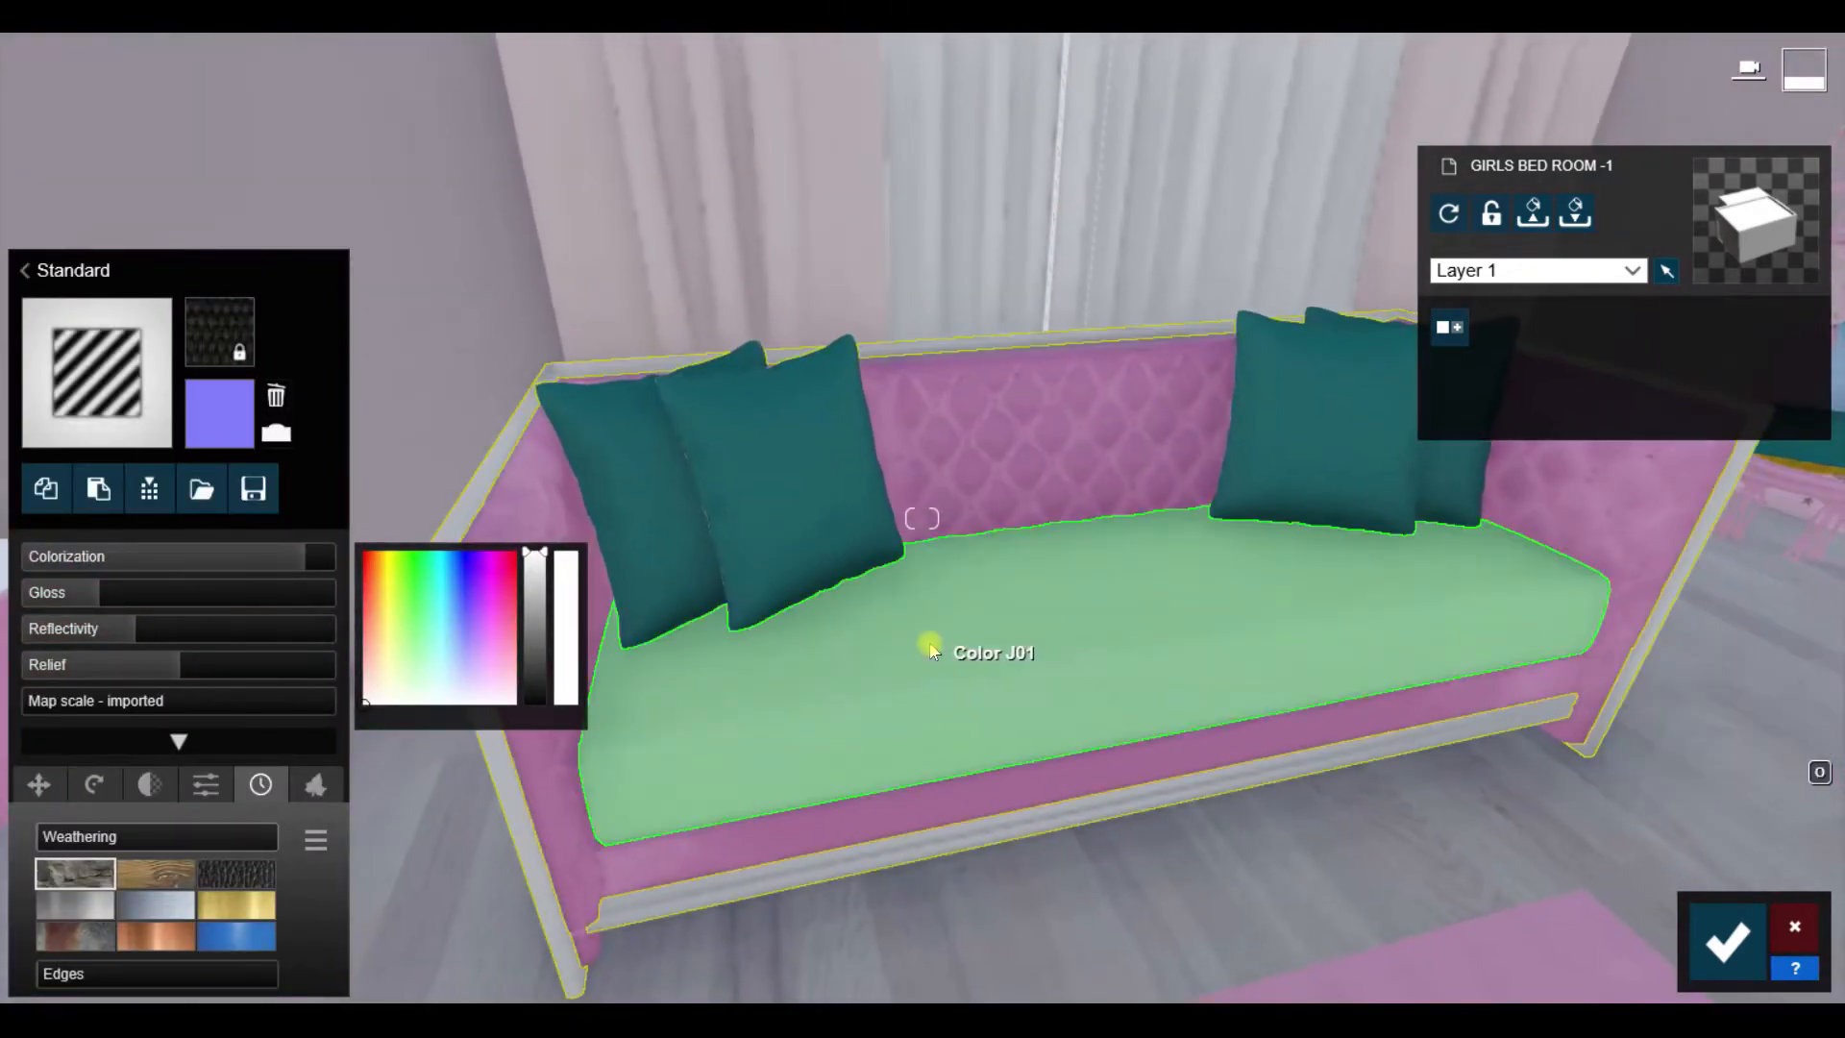
# Step: Apply a Standard material to the sofa's seat cushion and load a pink wallpaper image as its texture
pyautogui.click(929, 650)
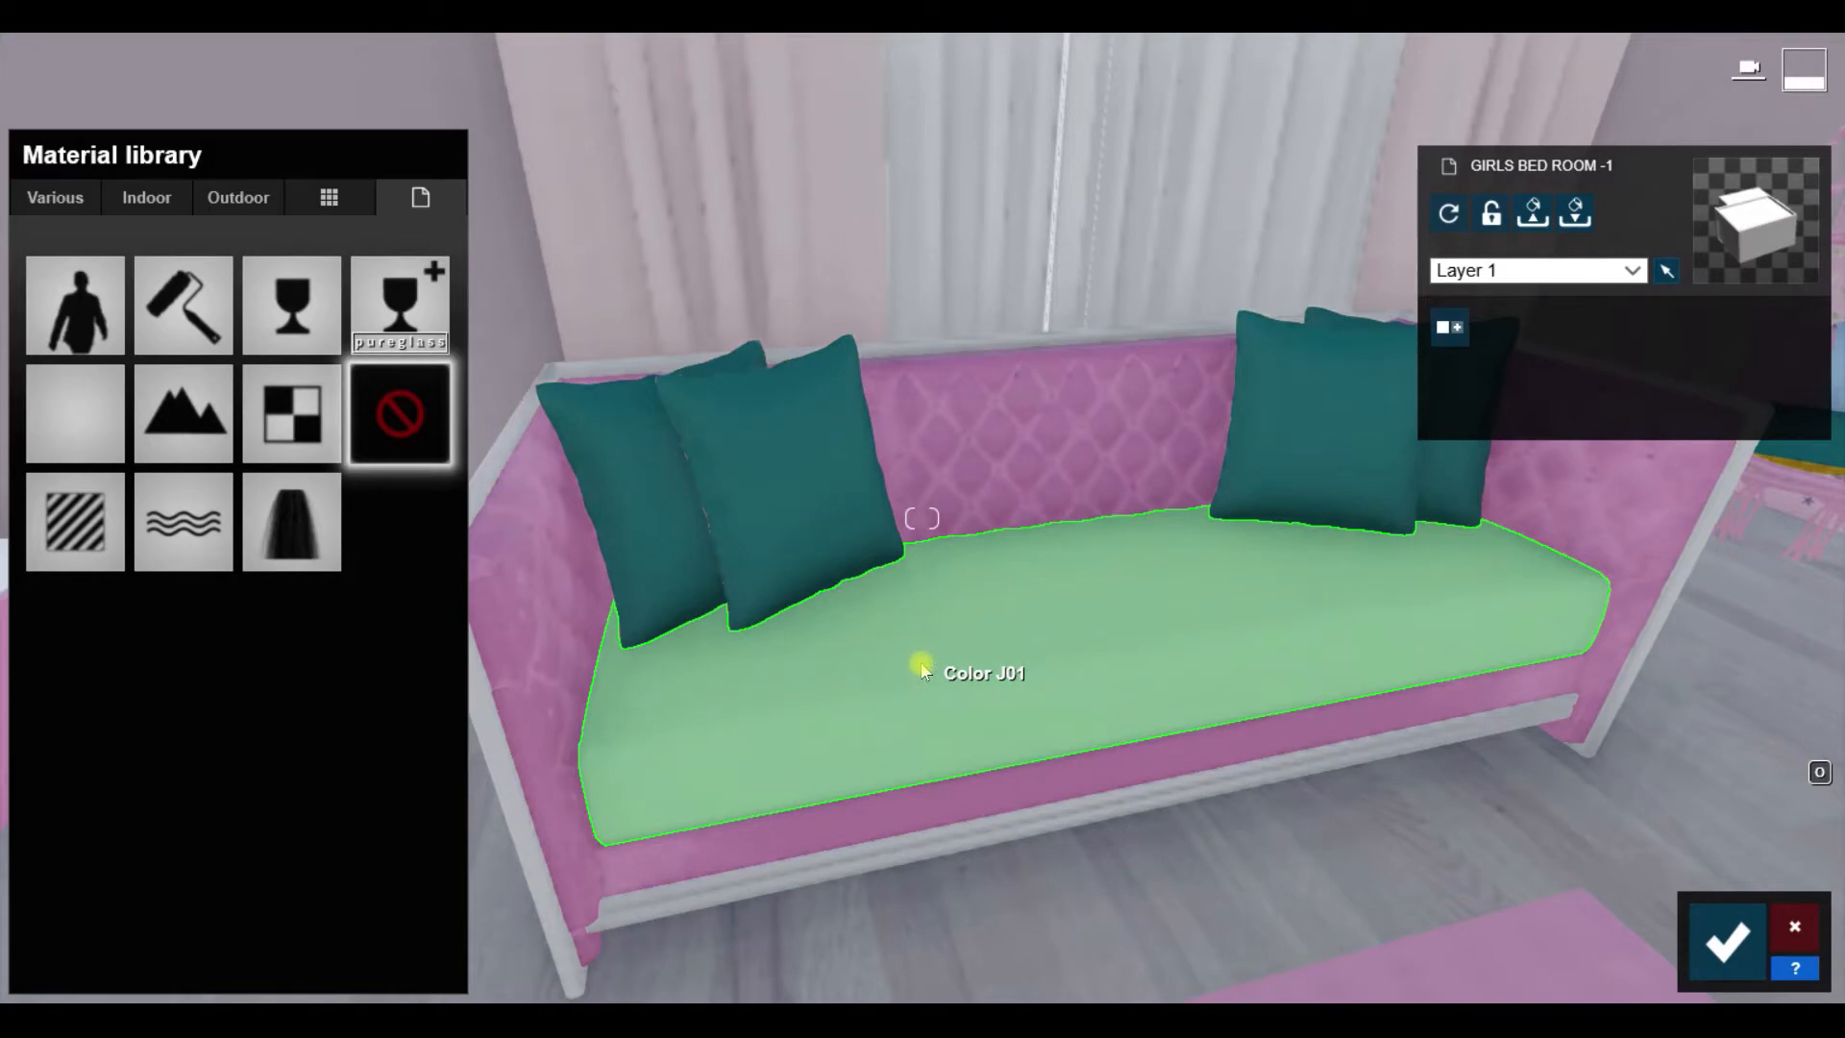
pyautogui.click(89, 545)
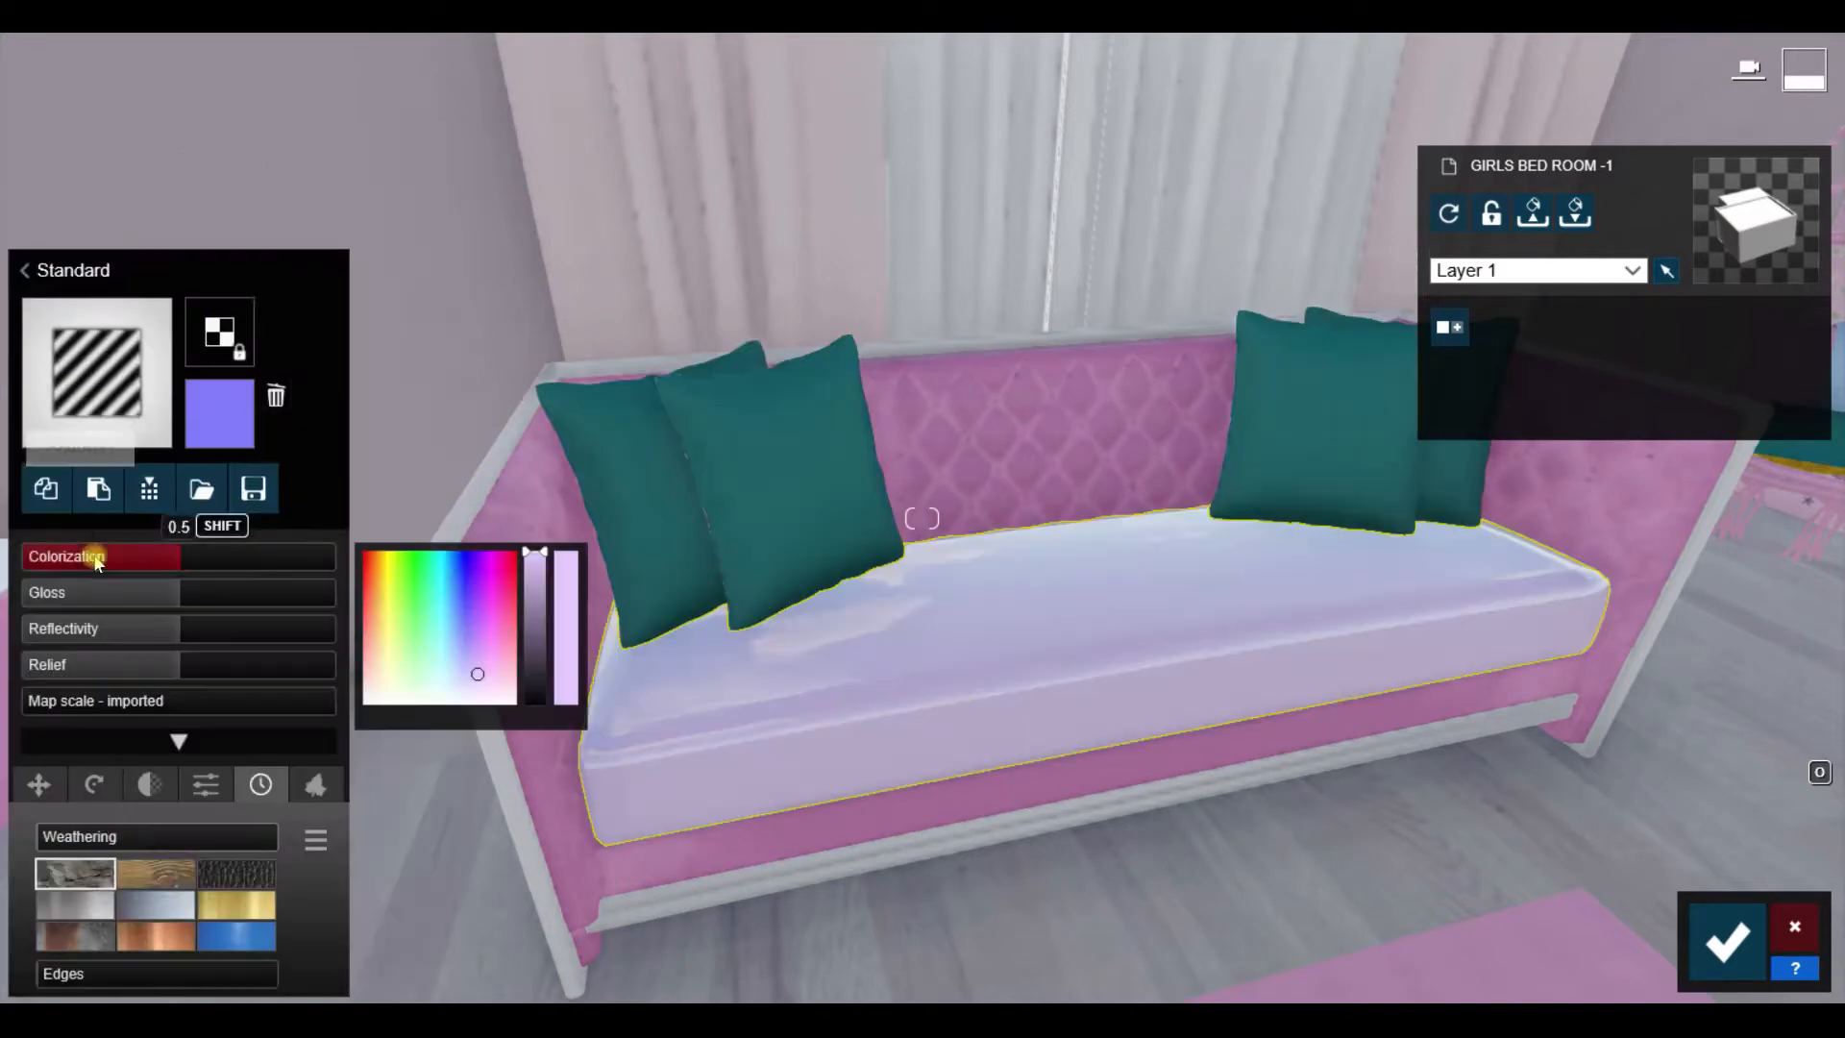
pyautogui.click(94, 370)
pyautogui.doubleClick(723, 721)
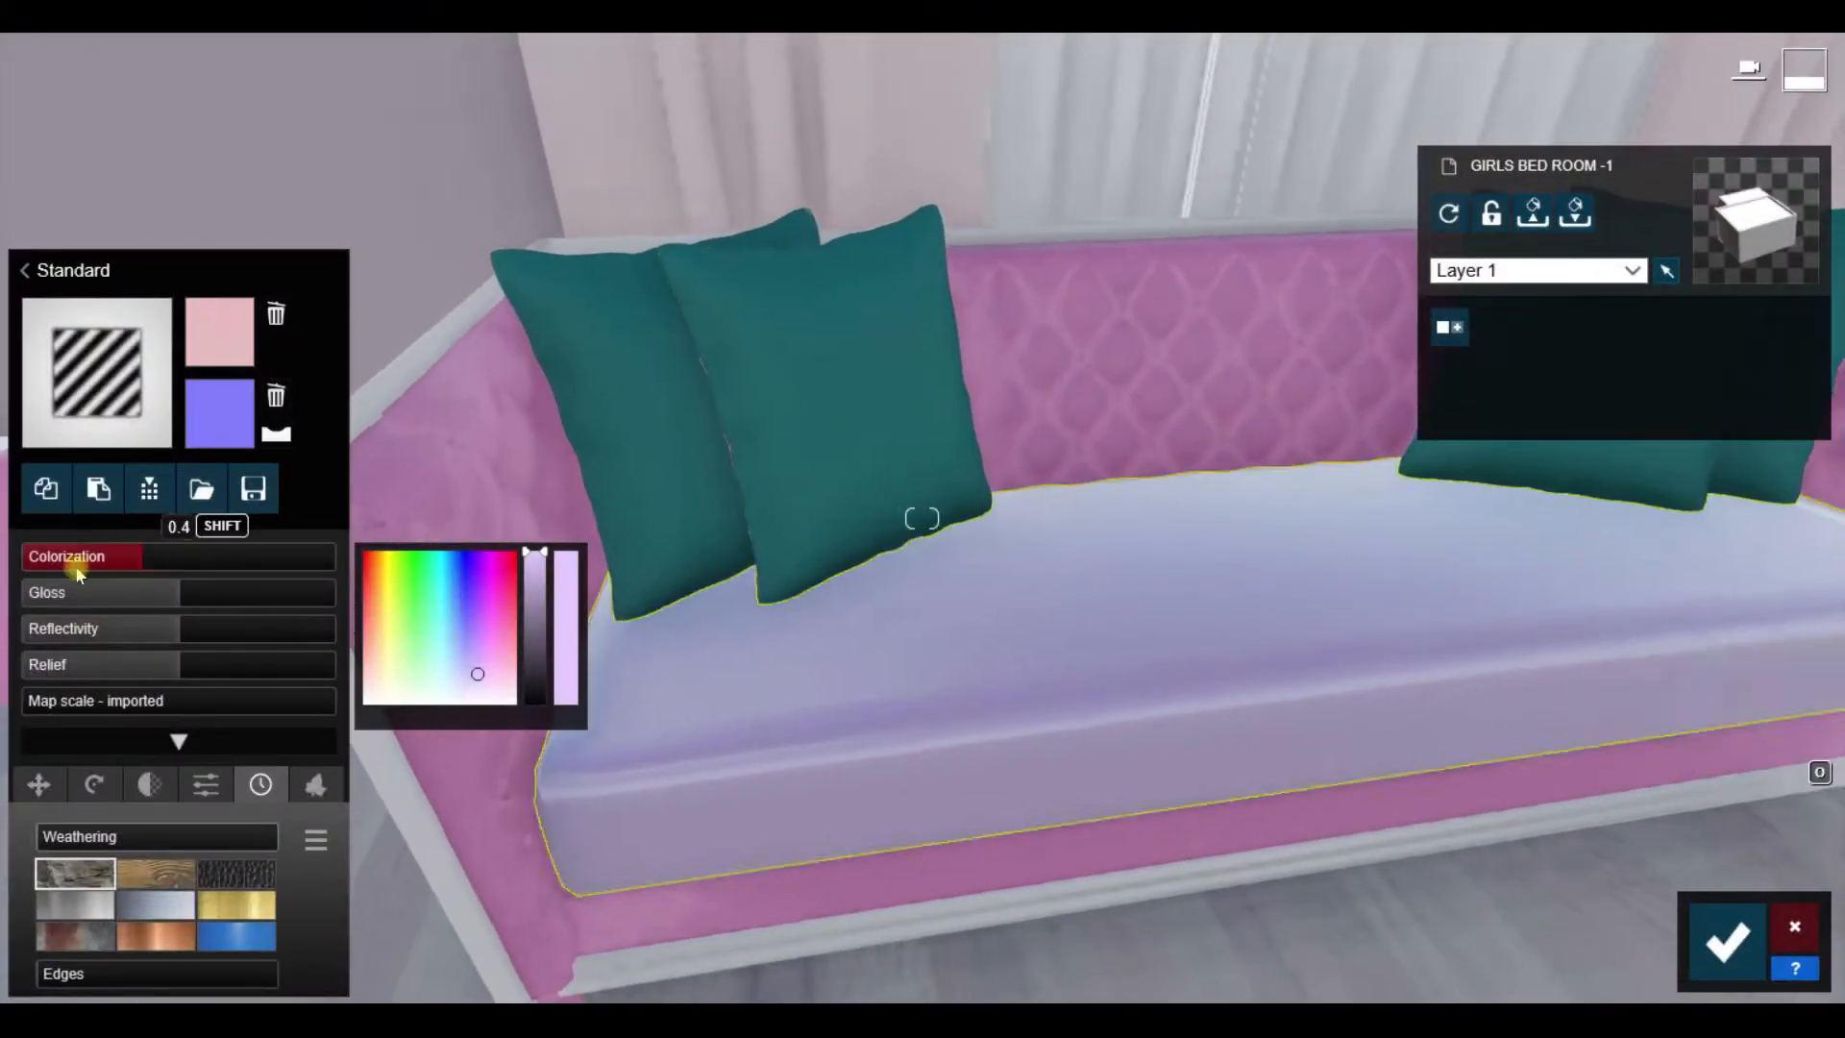
# Step: Reduce the seat cushion's map scale, gloss and reflectivity, and add Plastic weathering
pyautogui.moveTo(114, 702); pyautogui.dragTo(86, 702)
pyautogui.moveTo(67, 596); pyautogui.dragTo(63, 596)
pyautogui.click(96, 630)
pyautogui.click(252, 946)
pyautogui.moveTo(72, 839); pyautogui.dragTo(123, 839)
pyautogui.press('s')
pyautogui.moveTo(864, 577); pyautogui.dragTo(908, 575, button='right')
pyautogui.press('w')
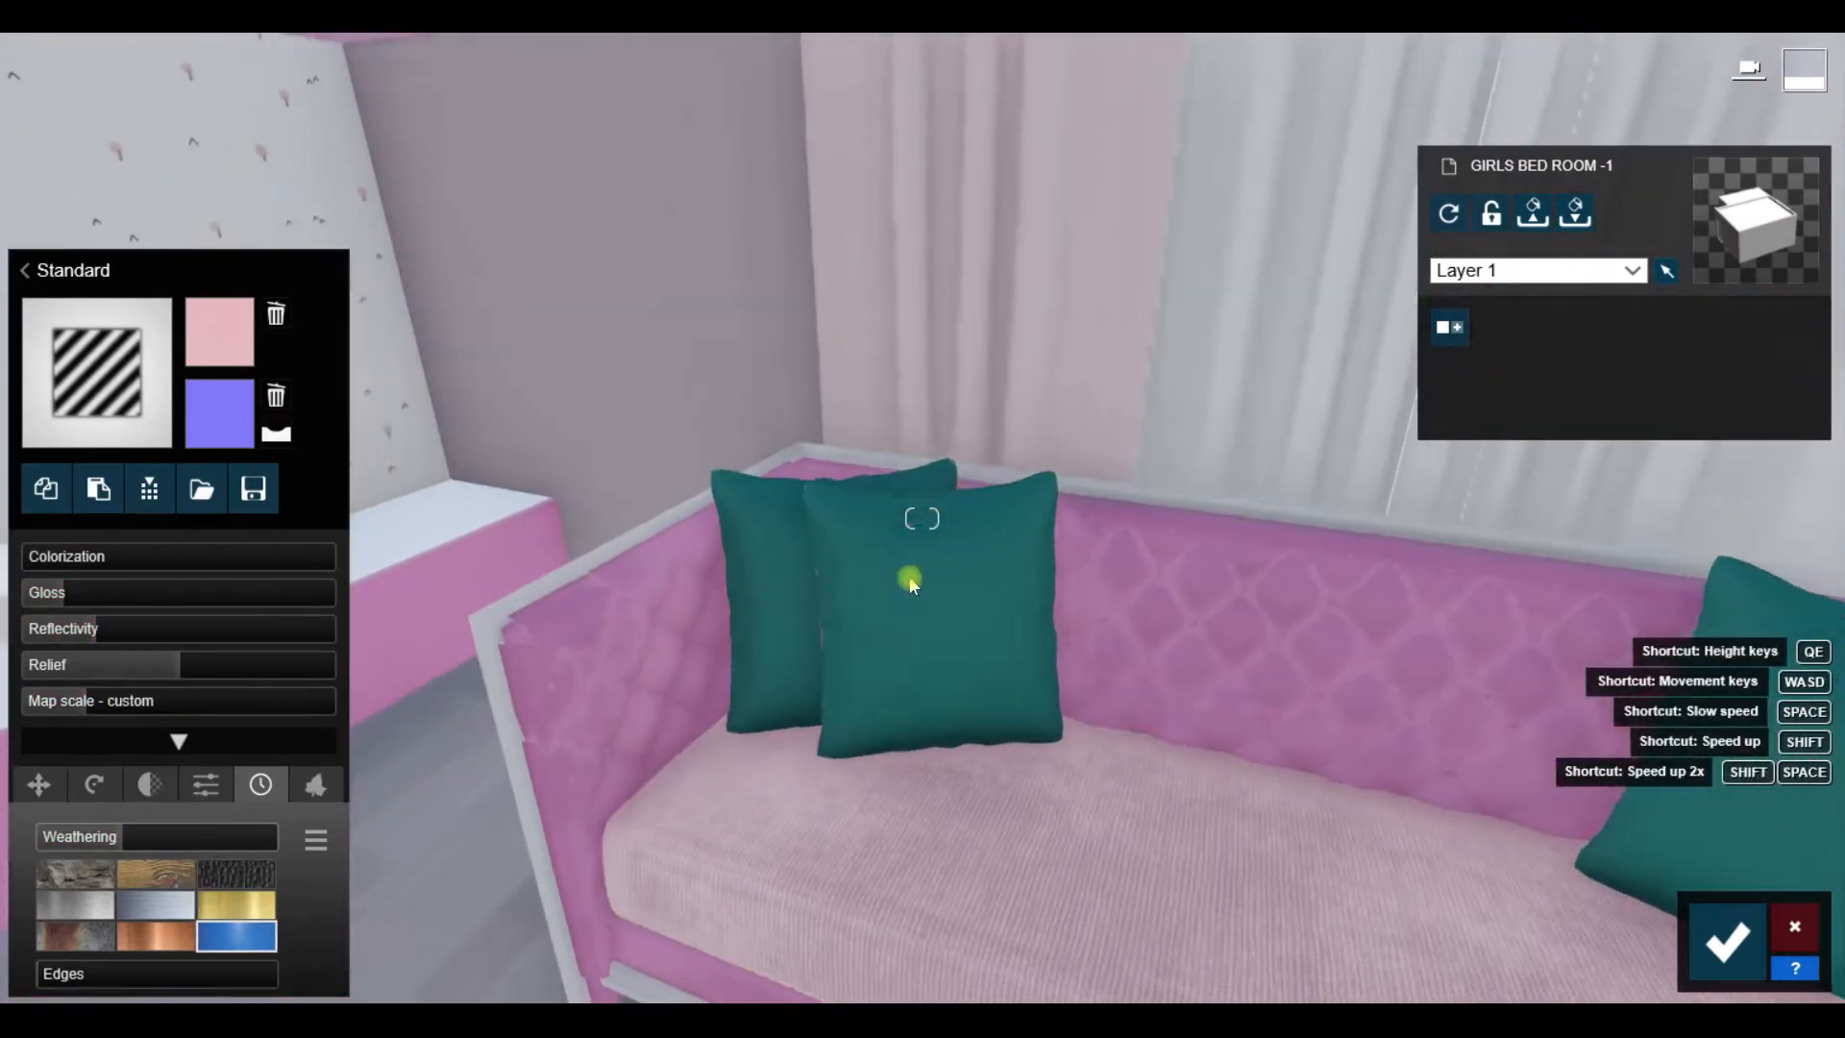
# Step: Apply a Standard material textured with 11.jpg to the green sofa pillows, with low gloss, 0.2 reflectivity and 0.1 Plastic weathering
pyautogui.click(908, 575)
pyautogui.click(77, 521)
pyautogui.click(221, 334)
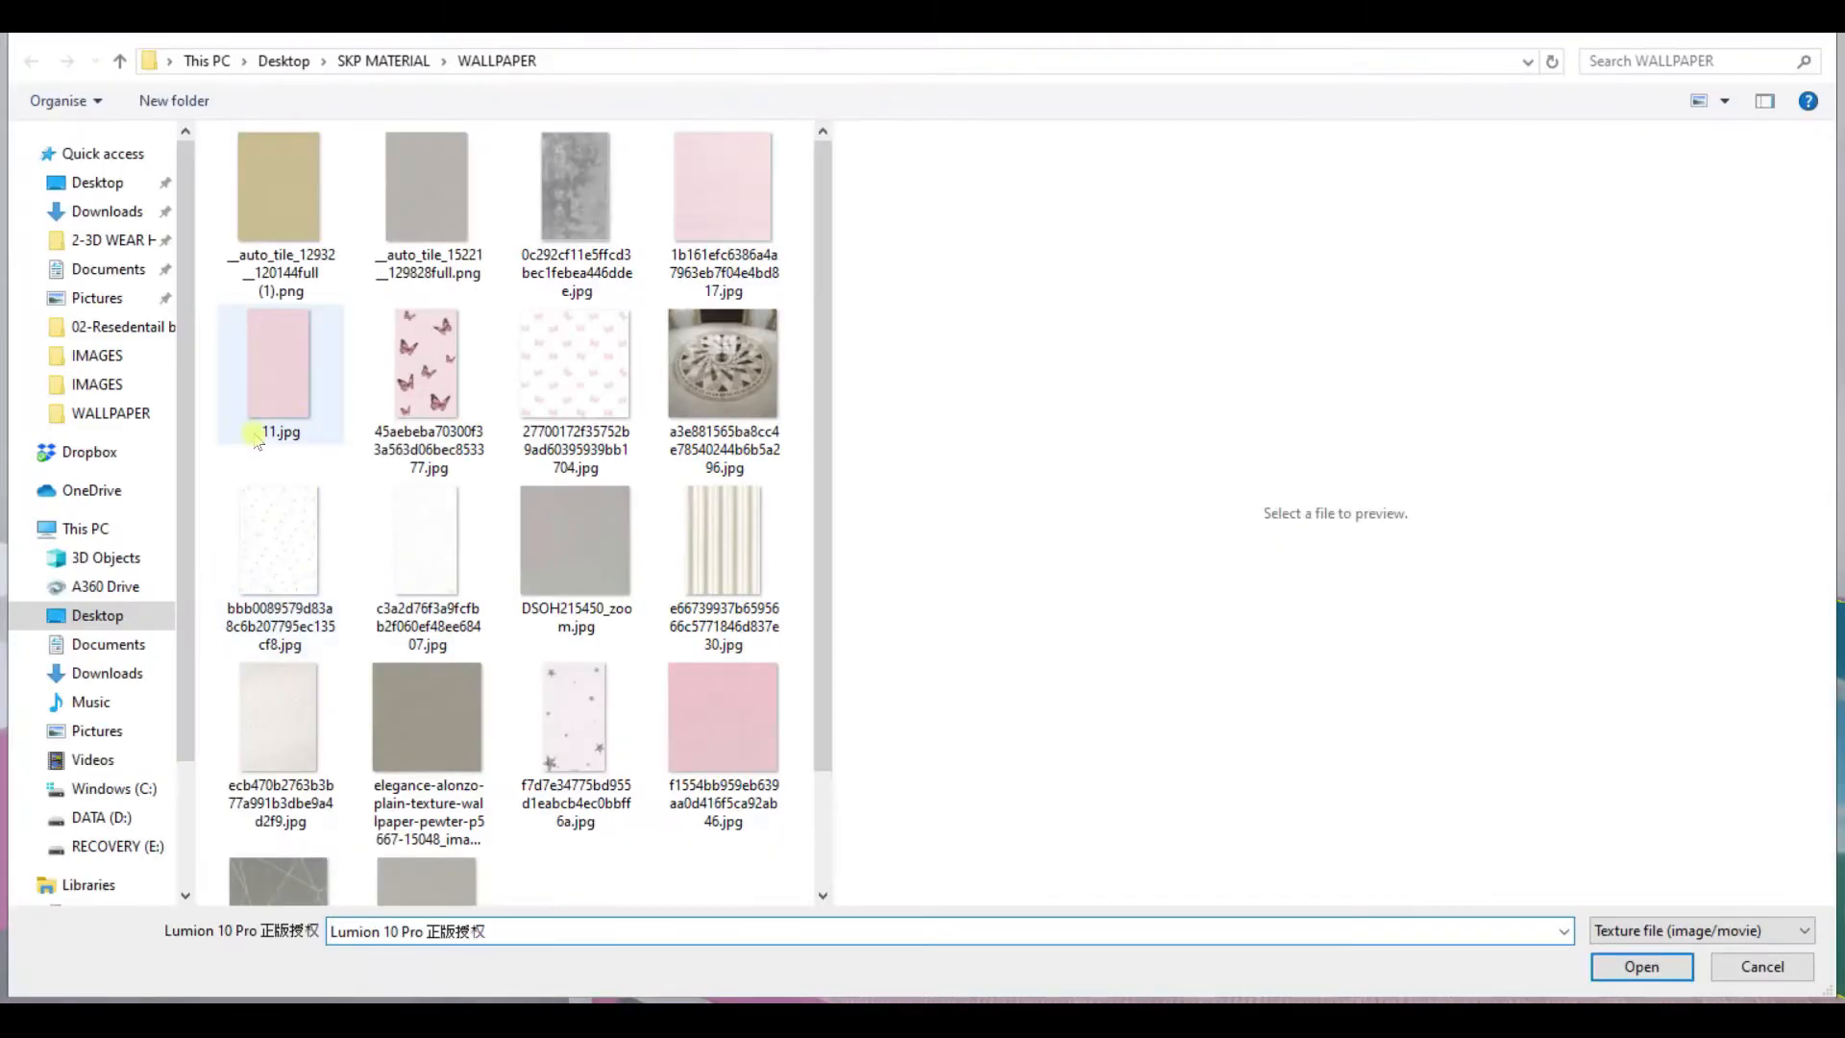
pyautogui.doubleClick(281, 388)
pyautogui.click(26, 558)
pyautogui.click(42, 594)
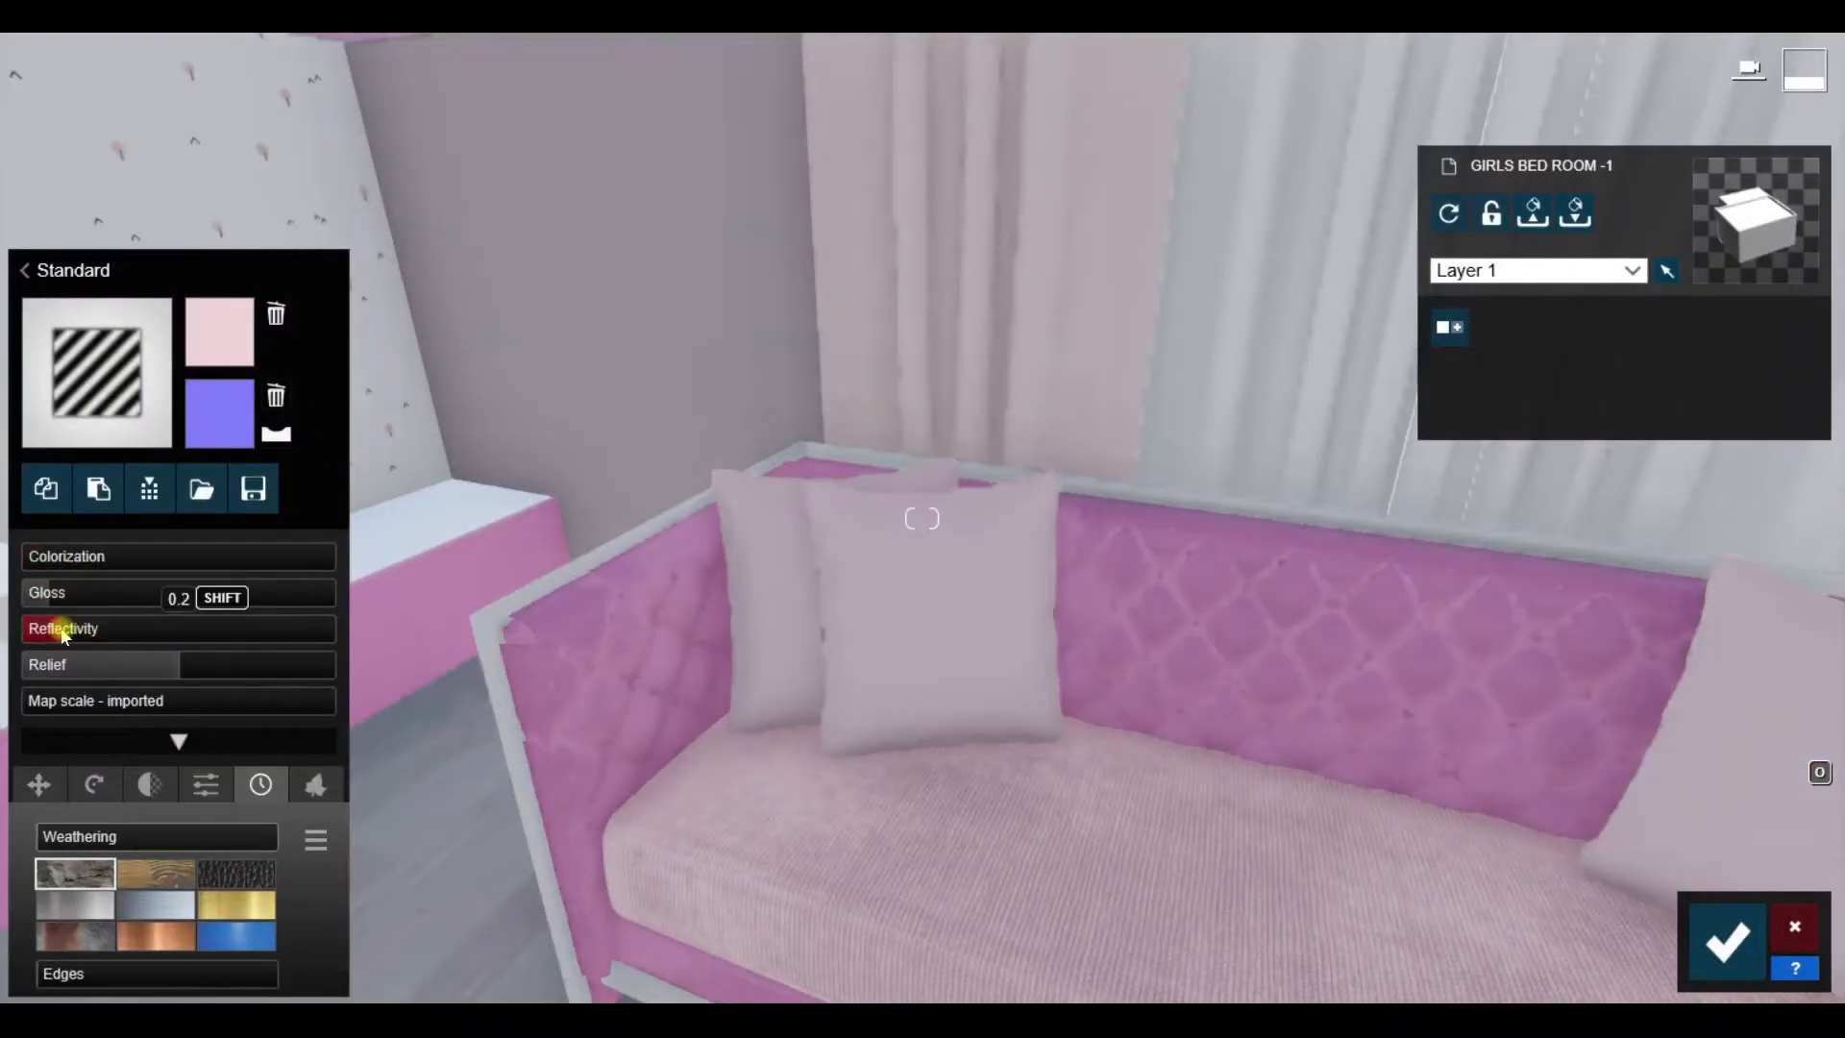
pyautogui.click(72, 839)
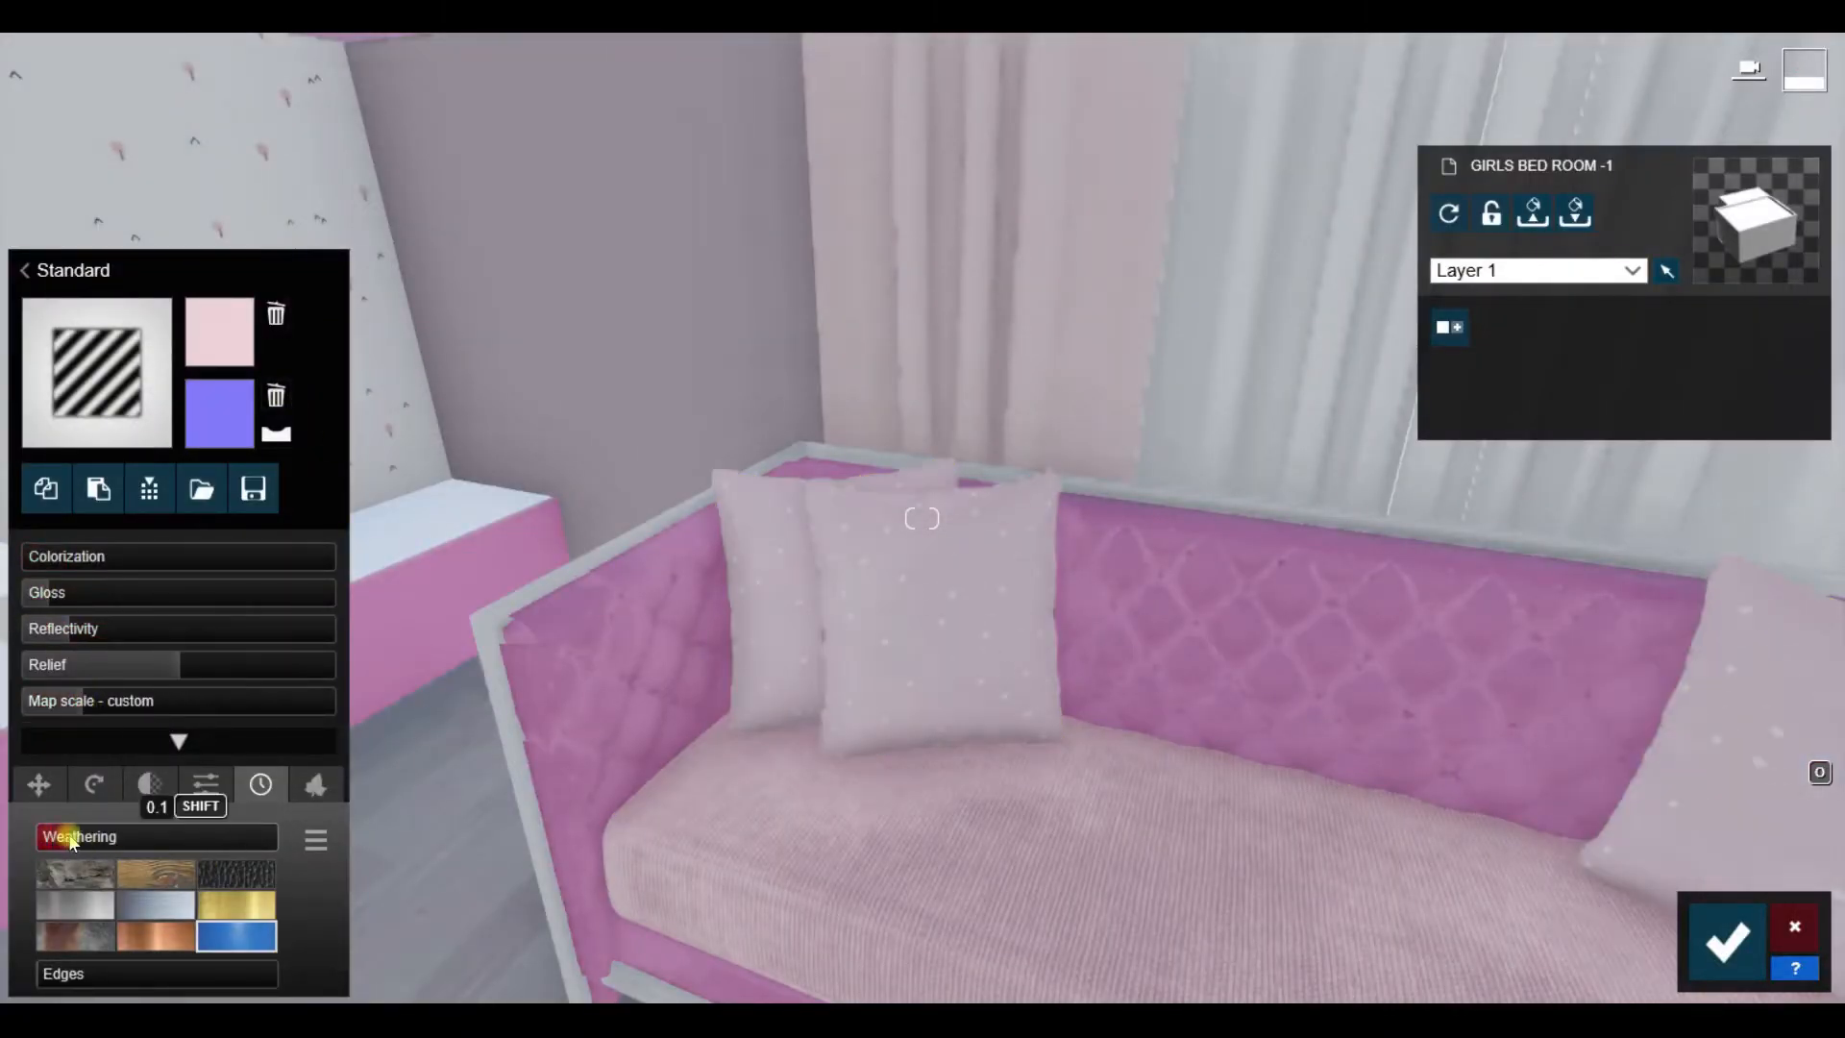
# Step: Apply a Standard material to the bedside lamp's floral shade and give it a slight emissive glow
pyautogui.press('s')
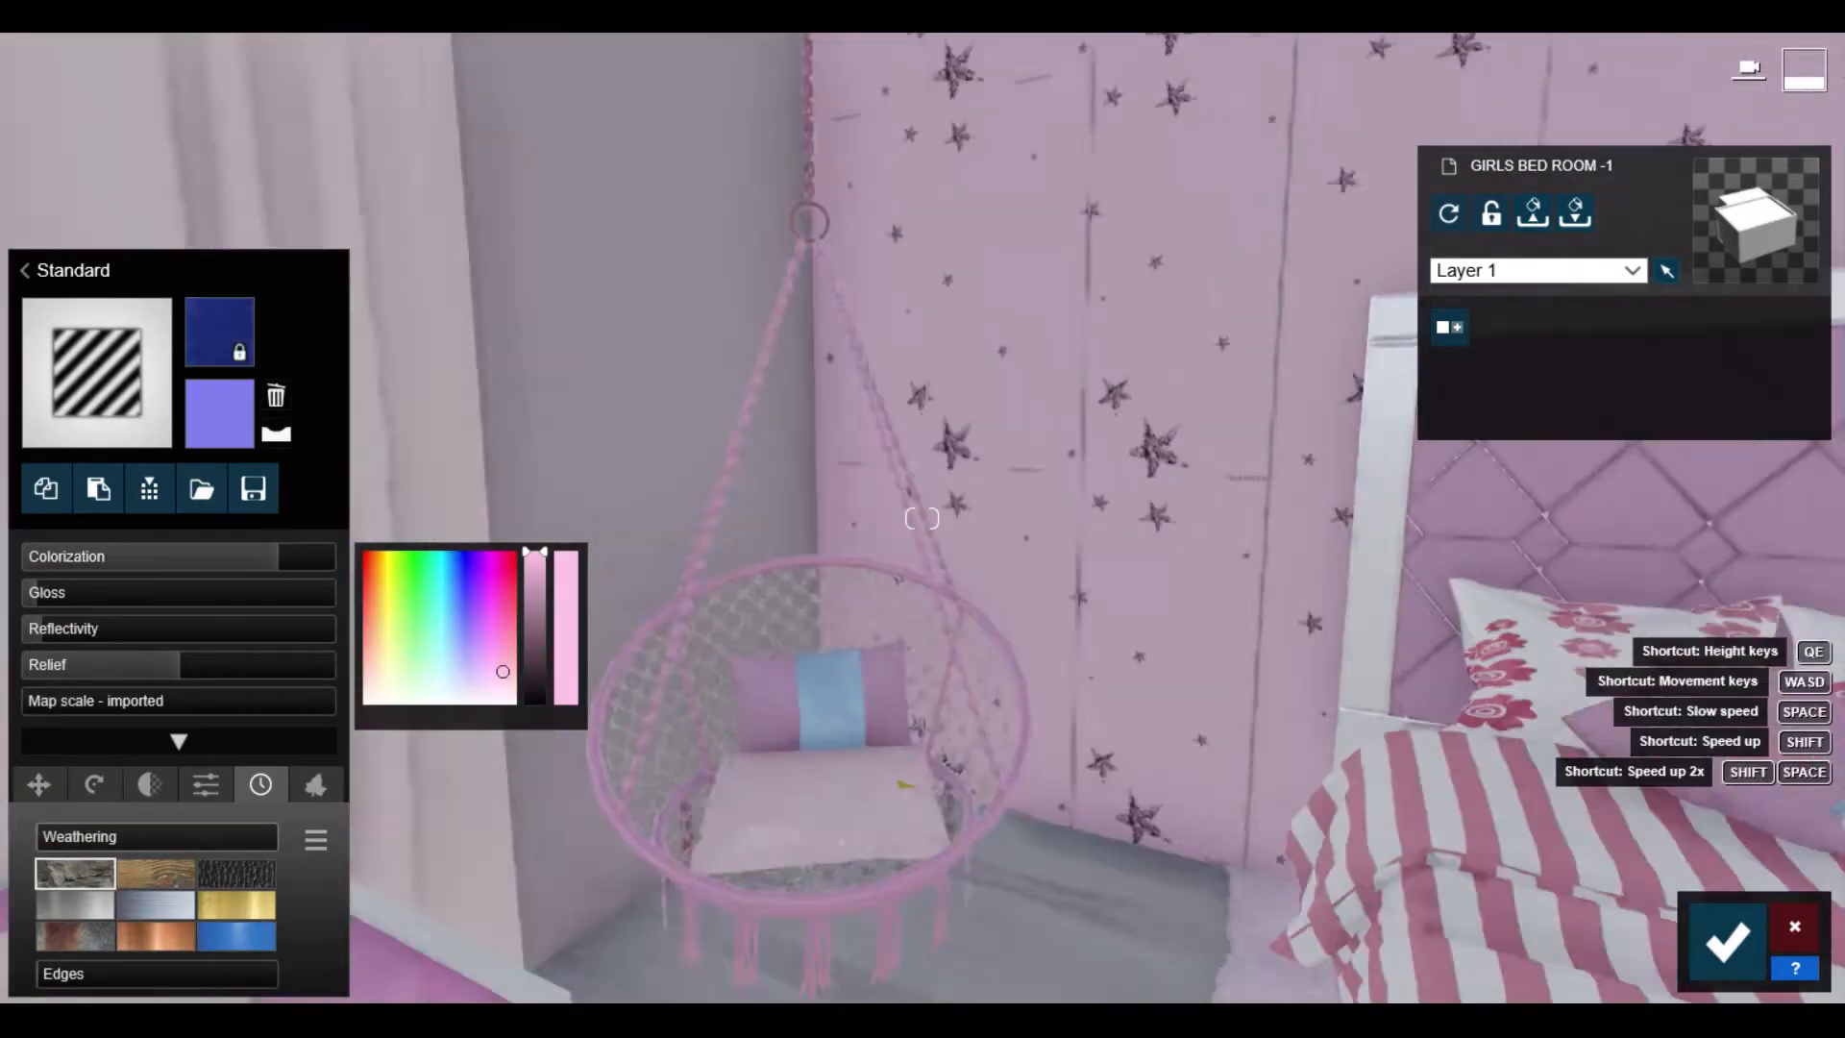
pyautogui.press('w')
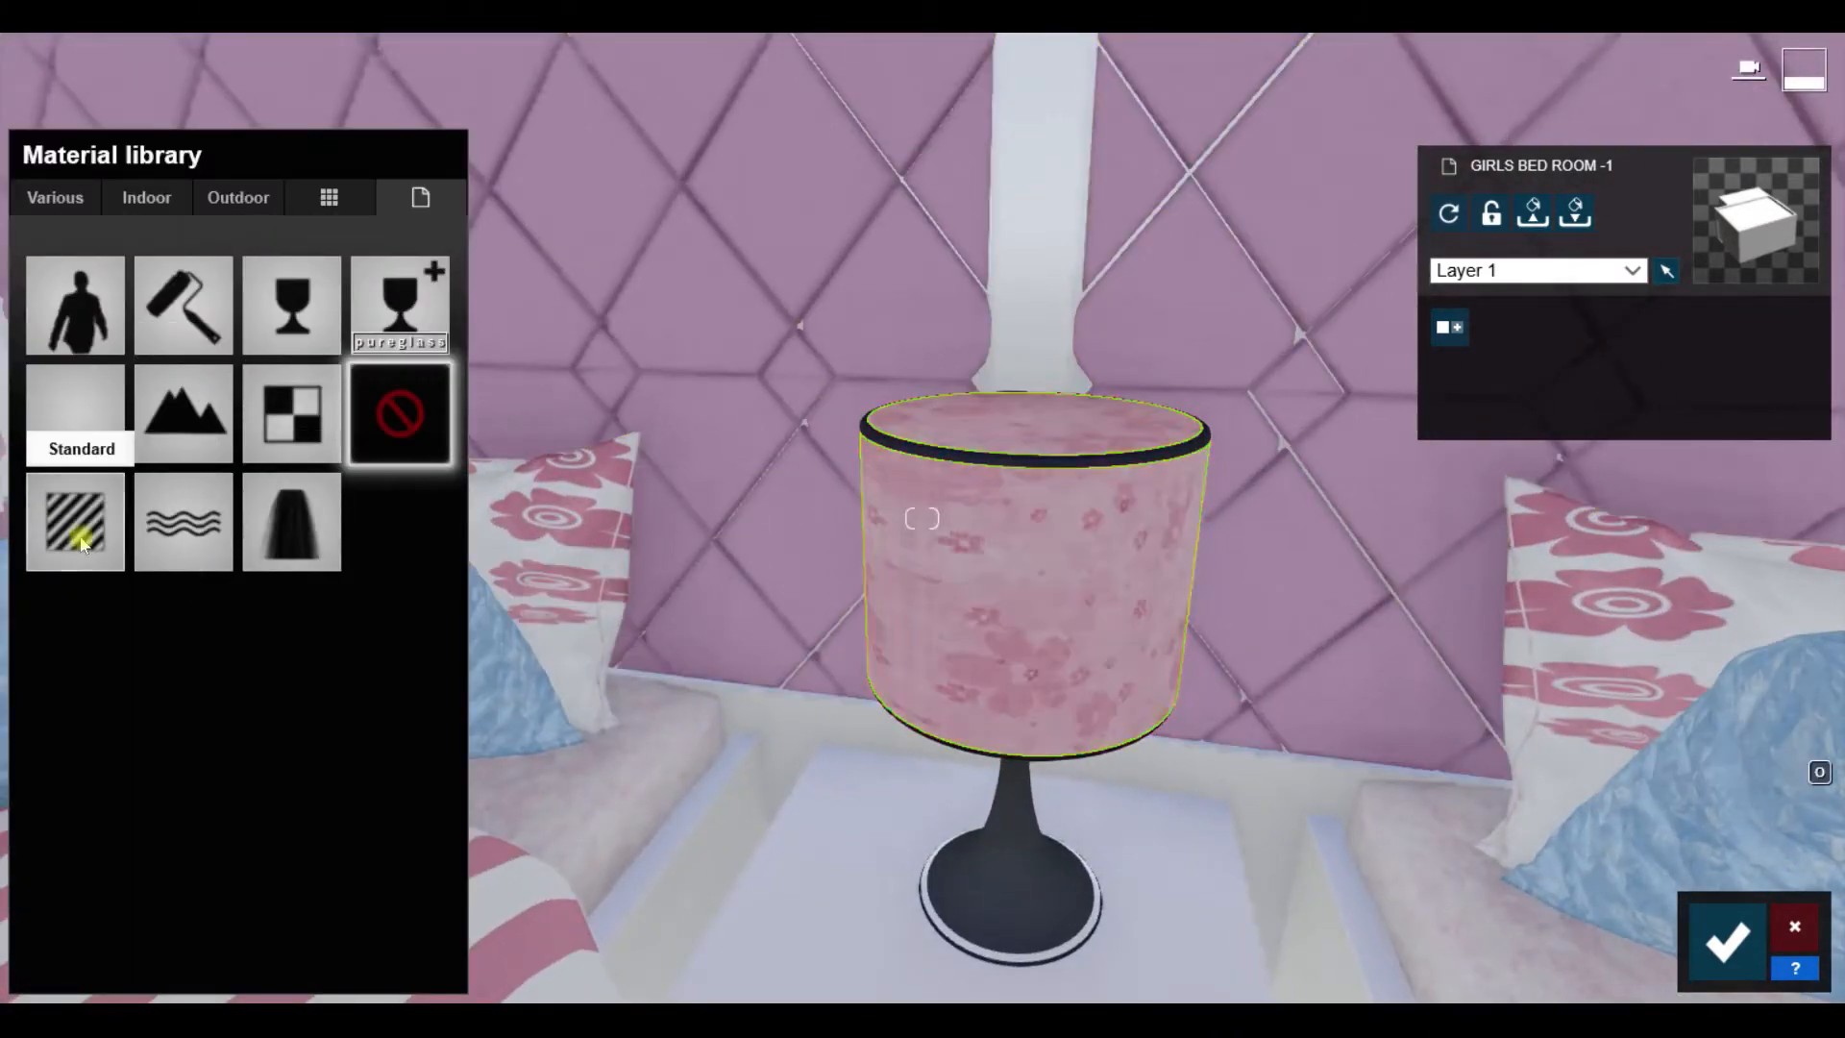
pyautogui.click(94, 534)
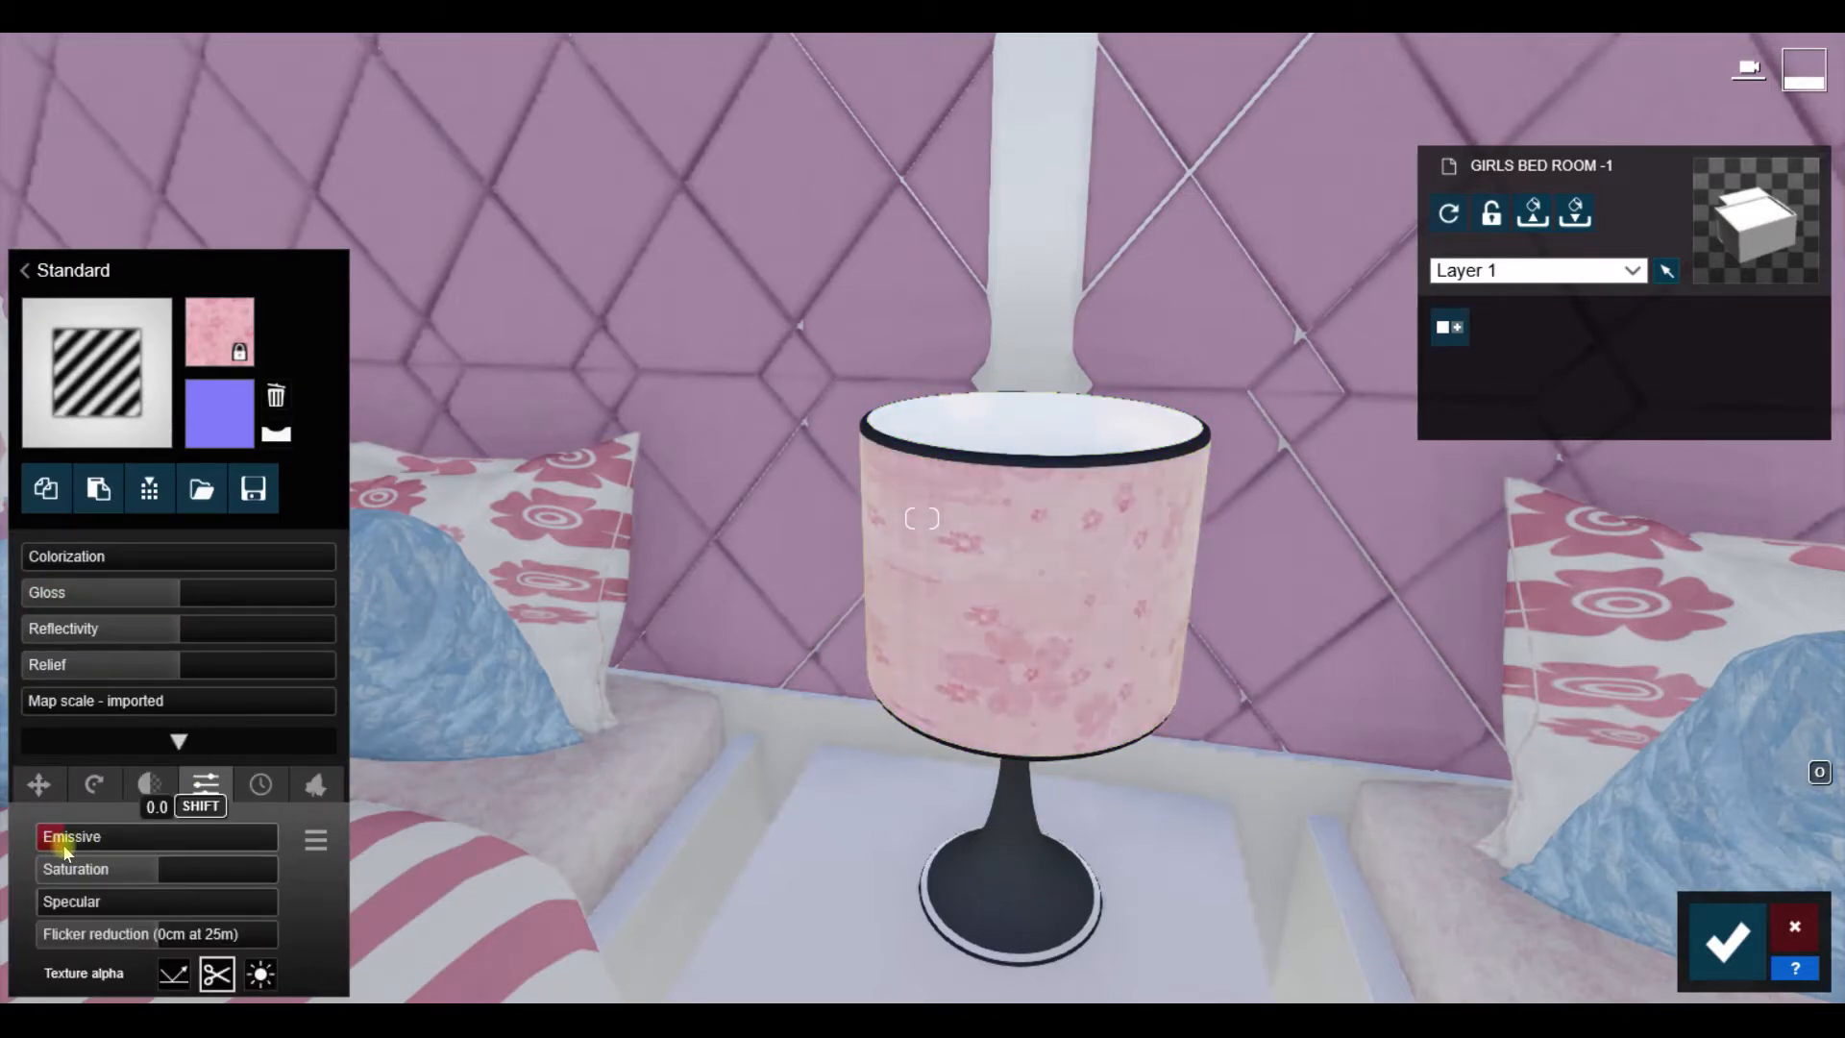
# Step: Apply a Standard material to the lamp's inox base with strong dark grey colorization, reduced gloss and slightly higher reflectivity
pyautogui.click(1021, 892)
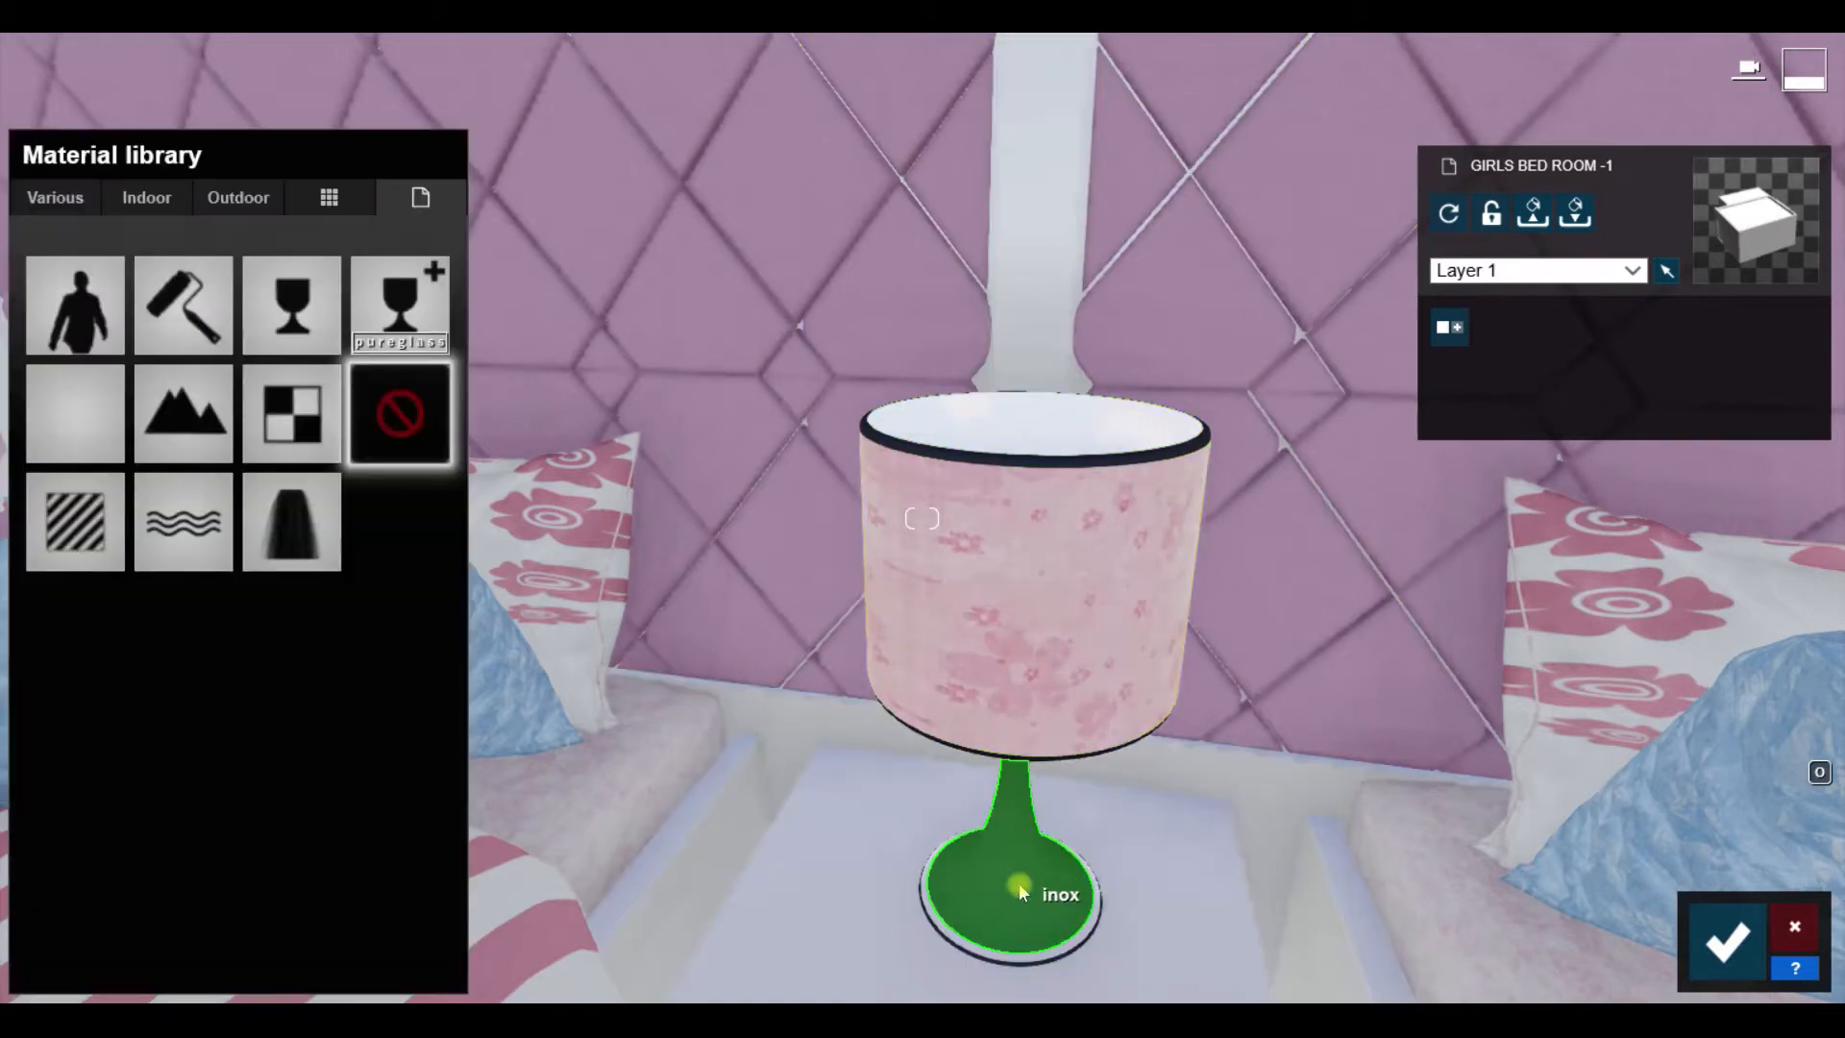
pyautogui.click(73, 541)
pyautogui.click(544, 654)
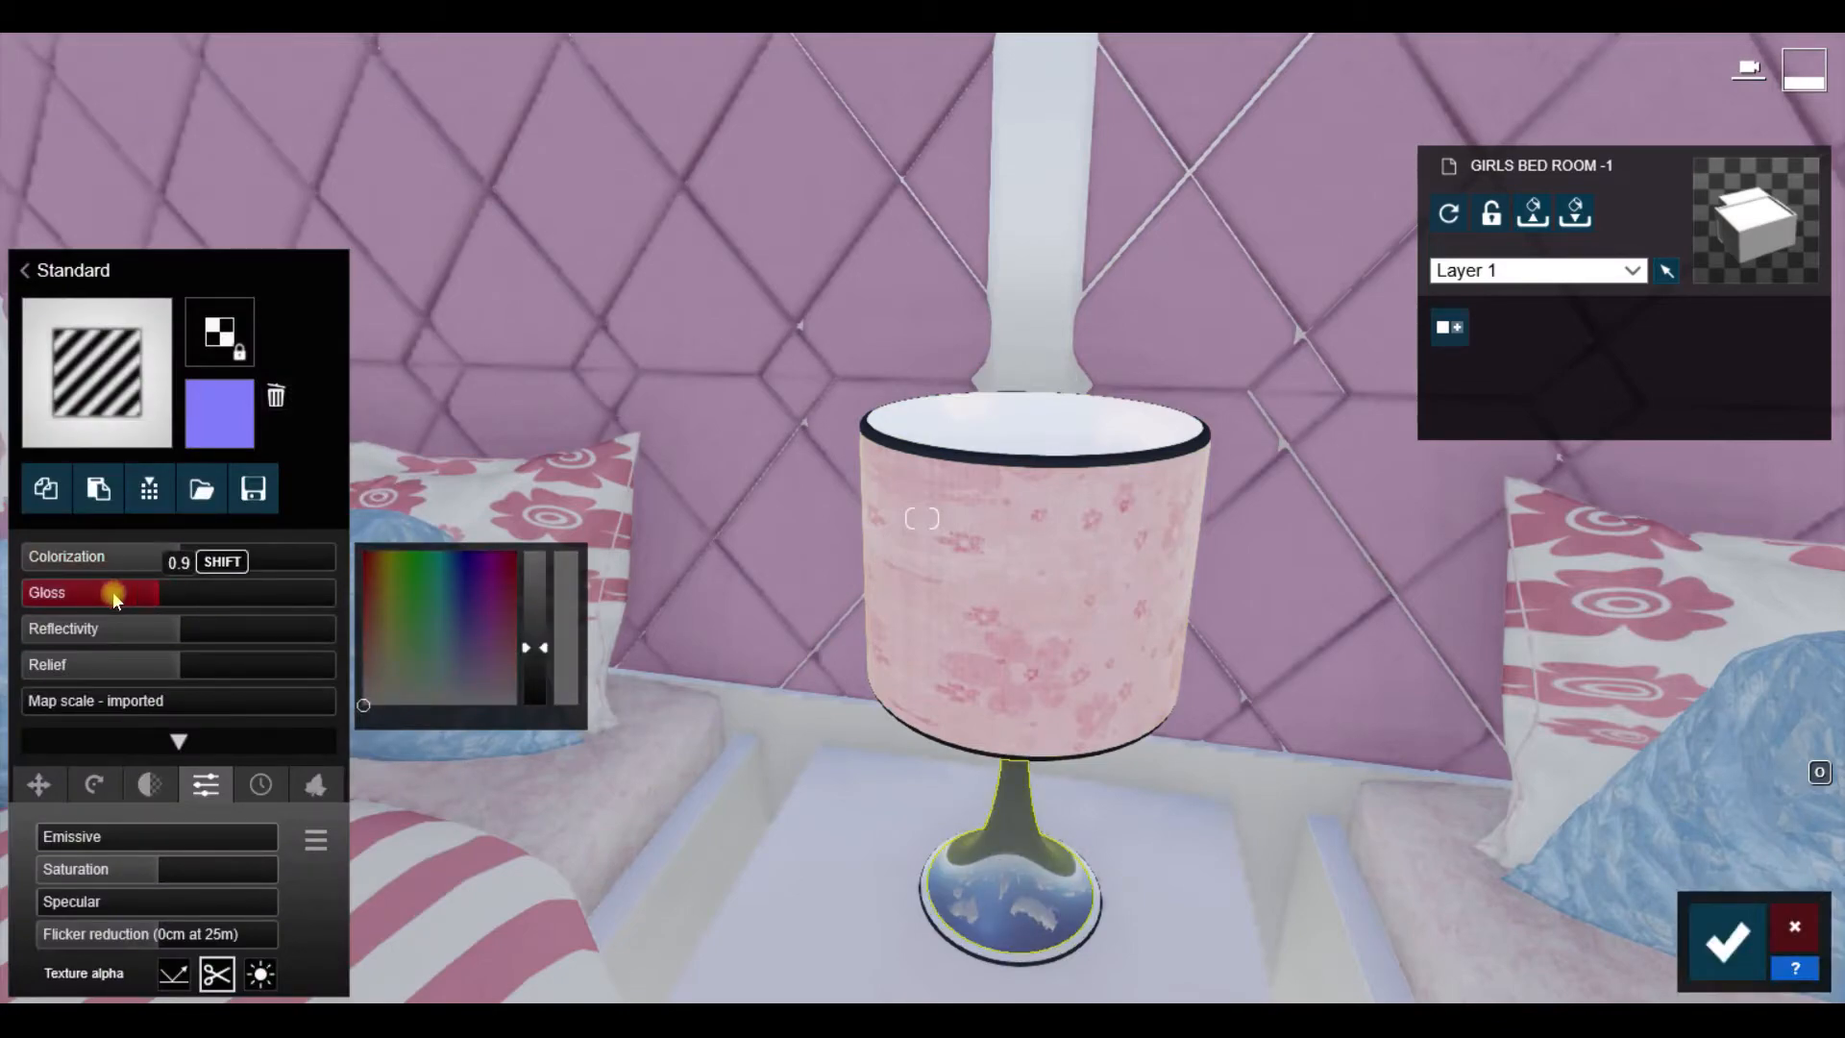
pyautogui.moveTo(297, 573); pyautogui.dragTo(264, 571)
pyautogui.click(536, 659)
# Step: Apply a Standard material to the lampshade's black rims and paste the copied material onto it
pyautogui.press('s')
pyautogui.moveTo(539, 659); pyautogui.dragTo(471, 606, button='right')
pyautogui.press('w')
pyautogui.press('w')
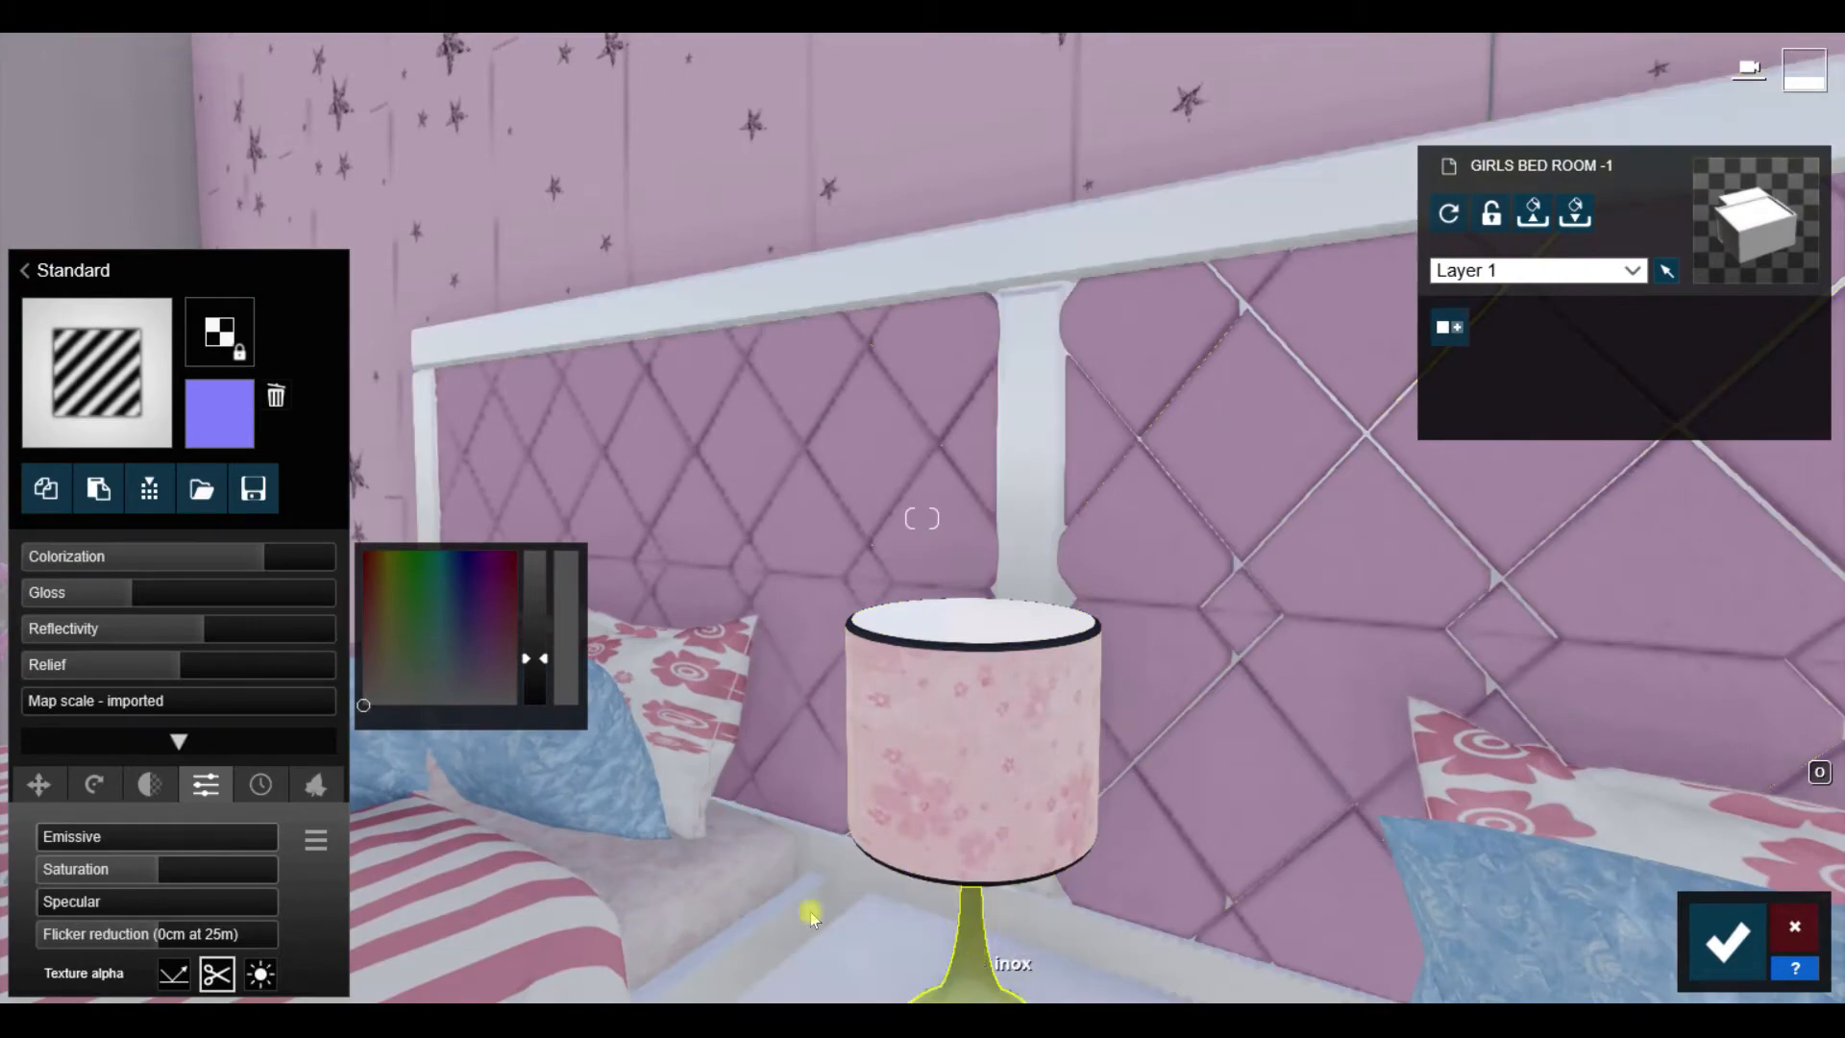
pyautogui.click(1031, 642)
pyautogui.click(103, 546)
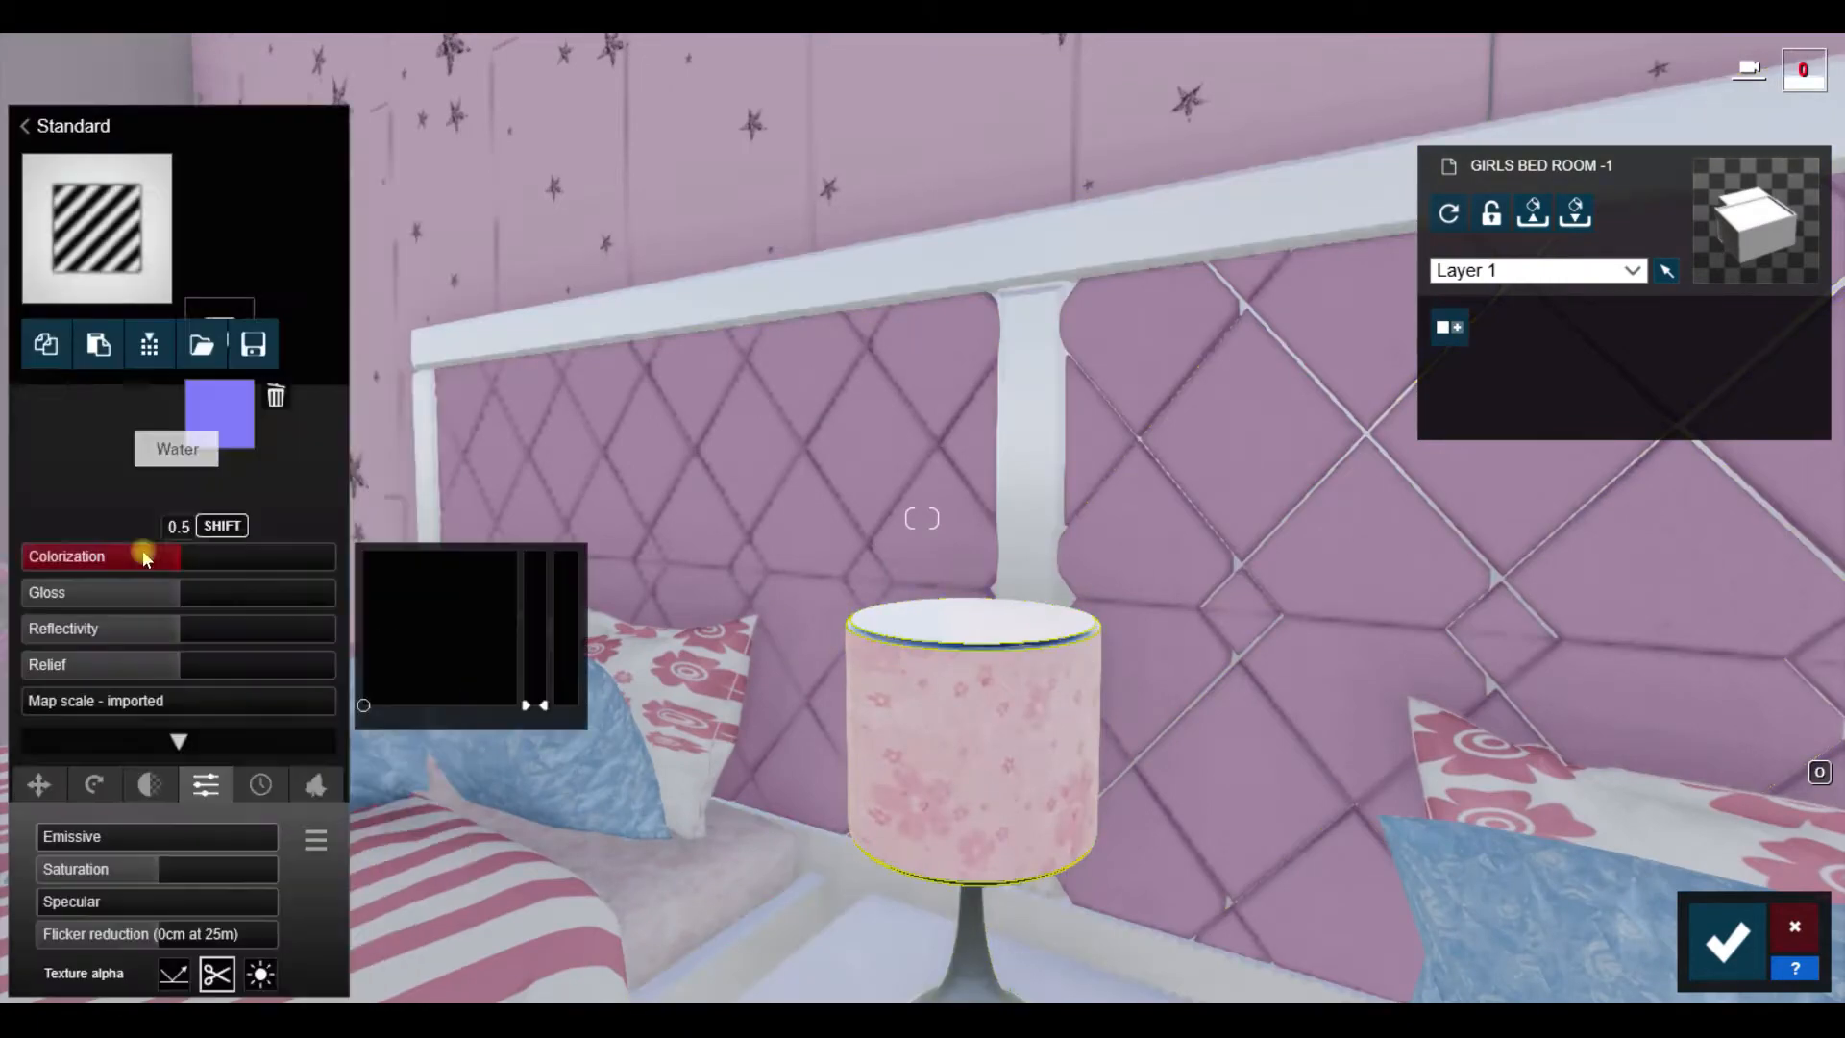
pyautogui.click(99, 490)
# Step: Apply a Standard material to the white dressing table and desk surfaces and lower its gloss slightly
pyautogui.press('s')
pyautogui.moveTo(1281, 825); pyautogui.dragTo(1528, 856, button='right')
pyautogui.press('w')
pyautogui.click(873, 665)
pyautogui.click(89, 534)
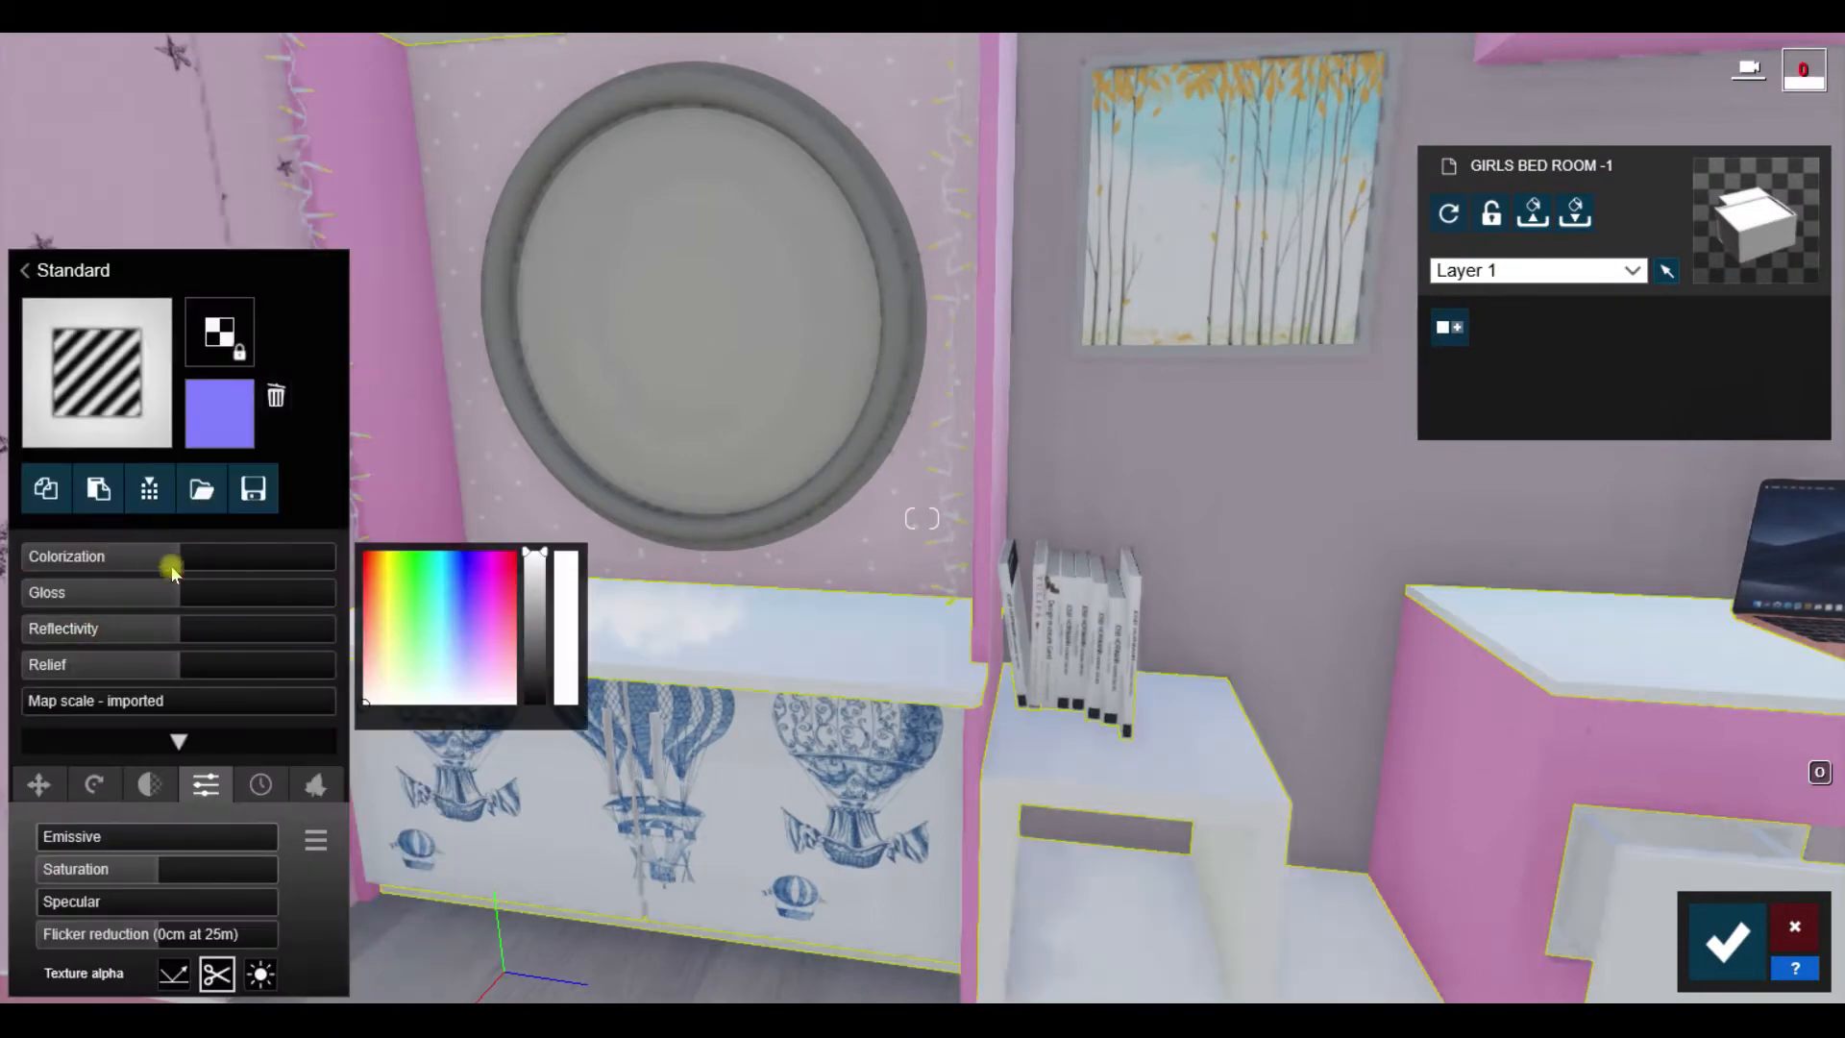
pyautogui.moveTo(193, 603); pyautogui.dragTo(165, 596)
# Step: Apply the indoor Milky Glass 004 material to the round mirror's surface
pyautogui.press('s')
pyautogui.moveTo(826, 596)
pyautogui.mouseDown(button='right')
pyautogui.moveTo(749, 519)
pyautogui.moveTo(845, 581)
pyautogui.mouseUp(button='right')
pyautogui.press('w')
pyautogui.click(845, 582)
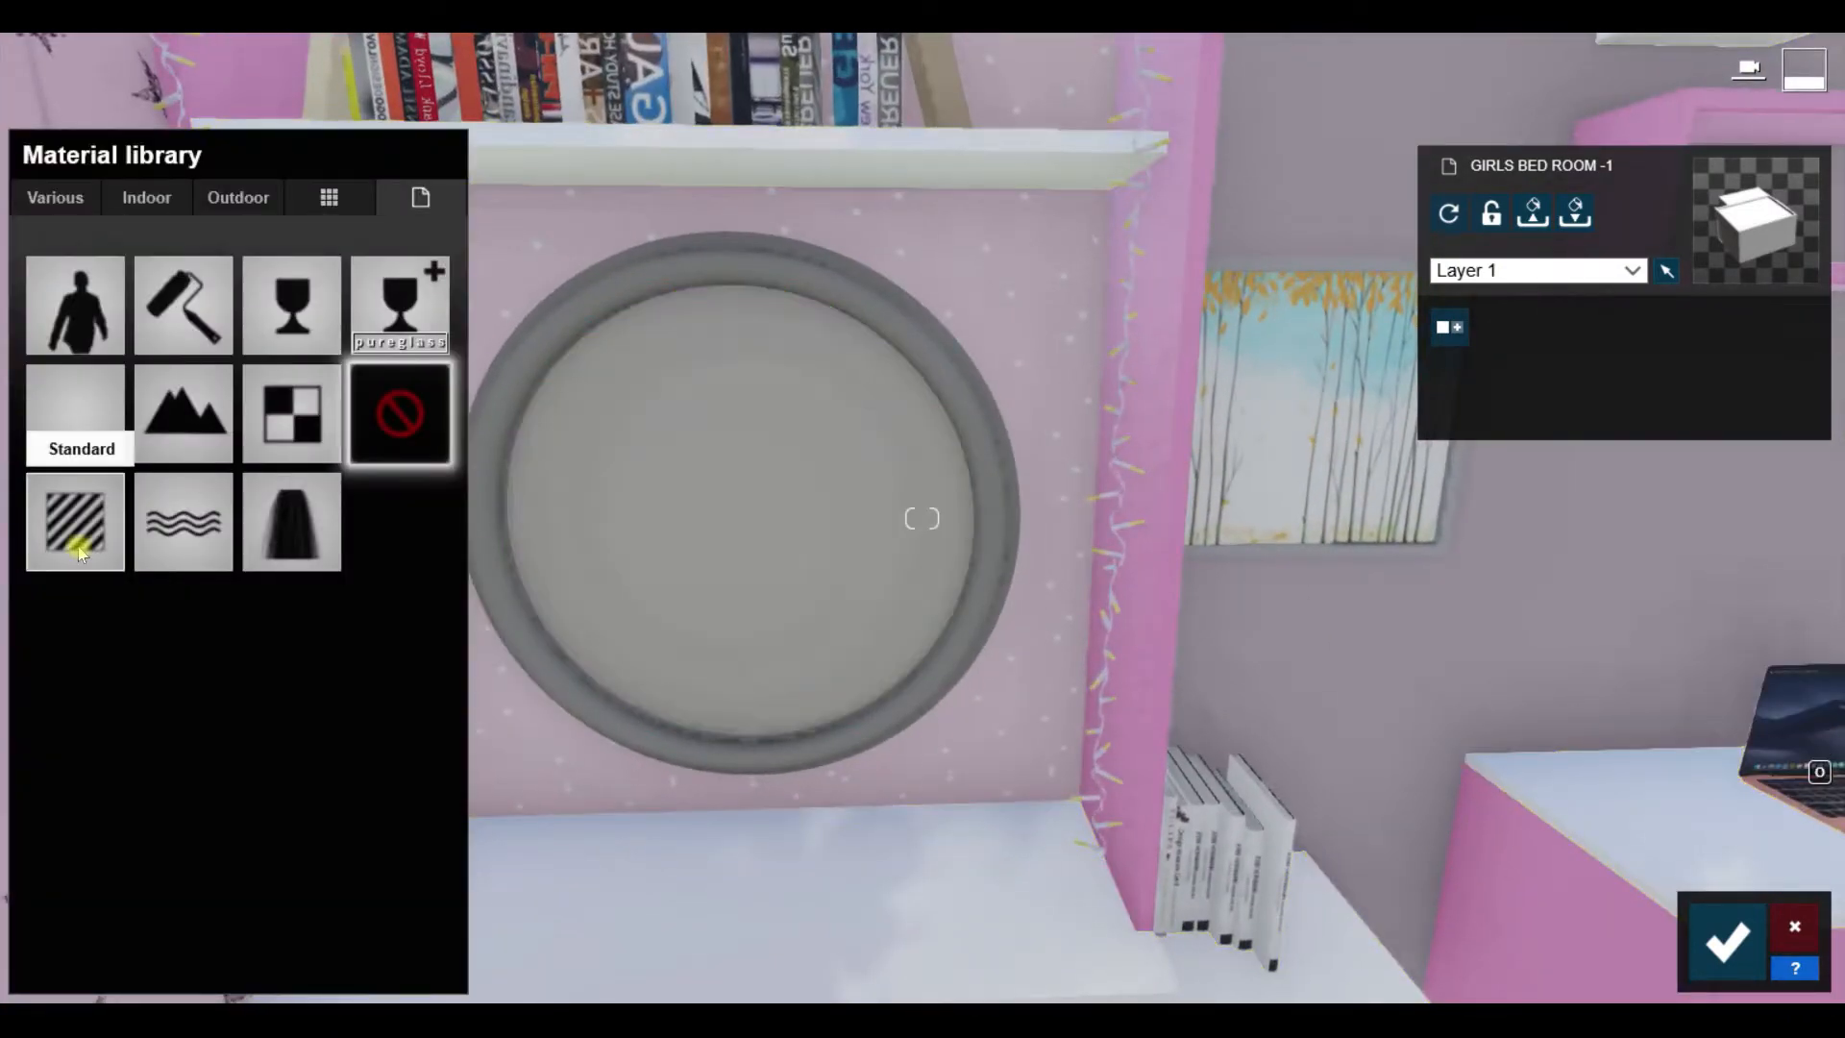
pyautogui.click(146, 197)
pyautogui.click(155, 268)
pyautogui.click(408, 755)
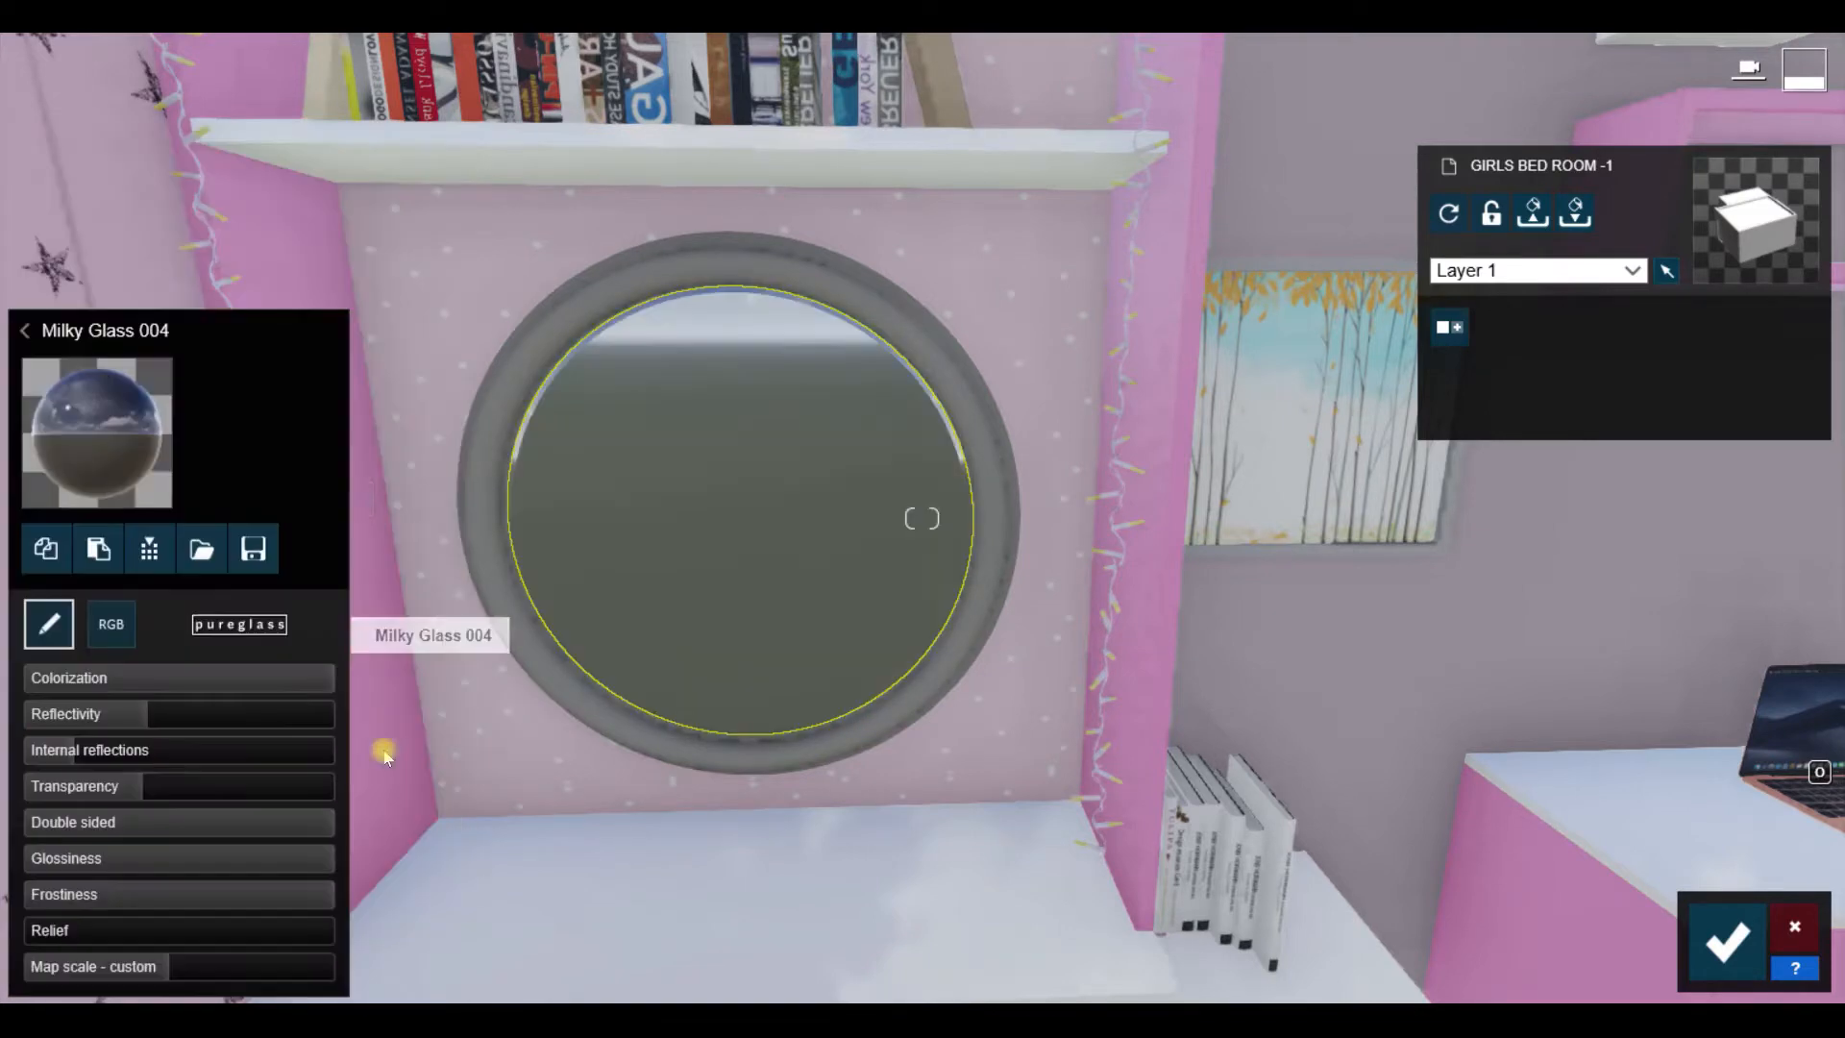
# Step: Give the round mirror's frame a Standard material and copy the shelving unit's pink side panel material onto it
pyautogui.press('s')
pyautogui.moveTo(1019, 615); pyautogui.dragTo(911, 698, button='right')
pyautogui.press('w')
pyautogui.click(911, 699)
pyautogui.click(75, 522)
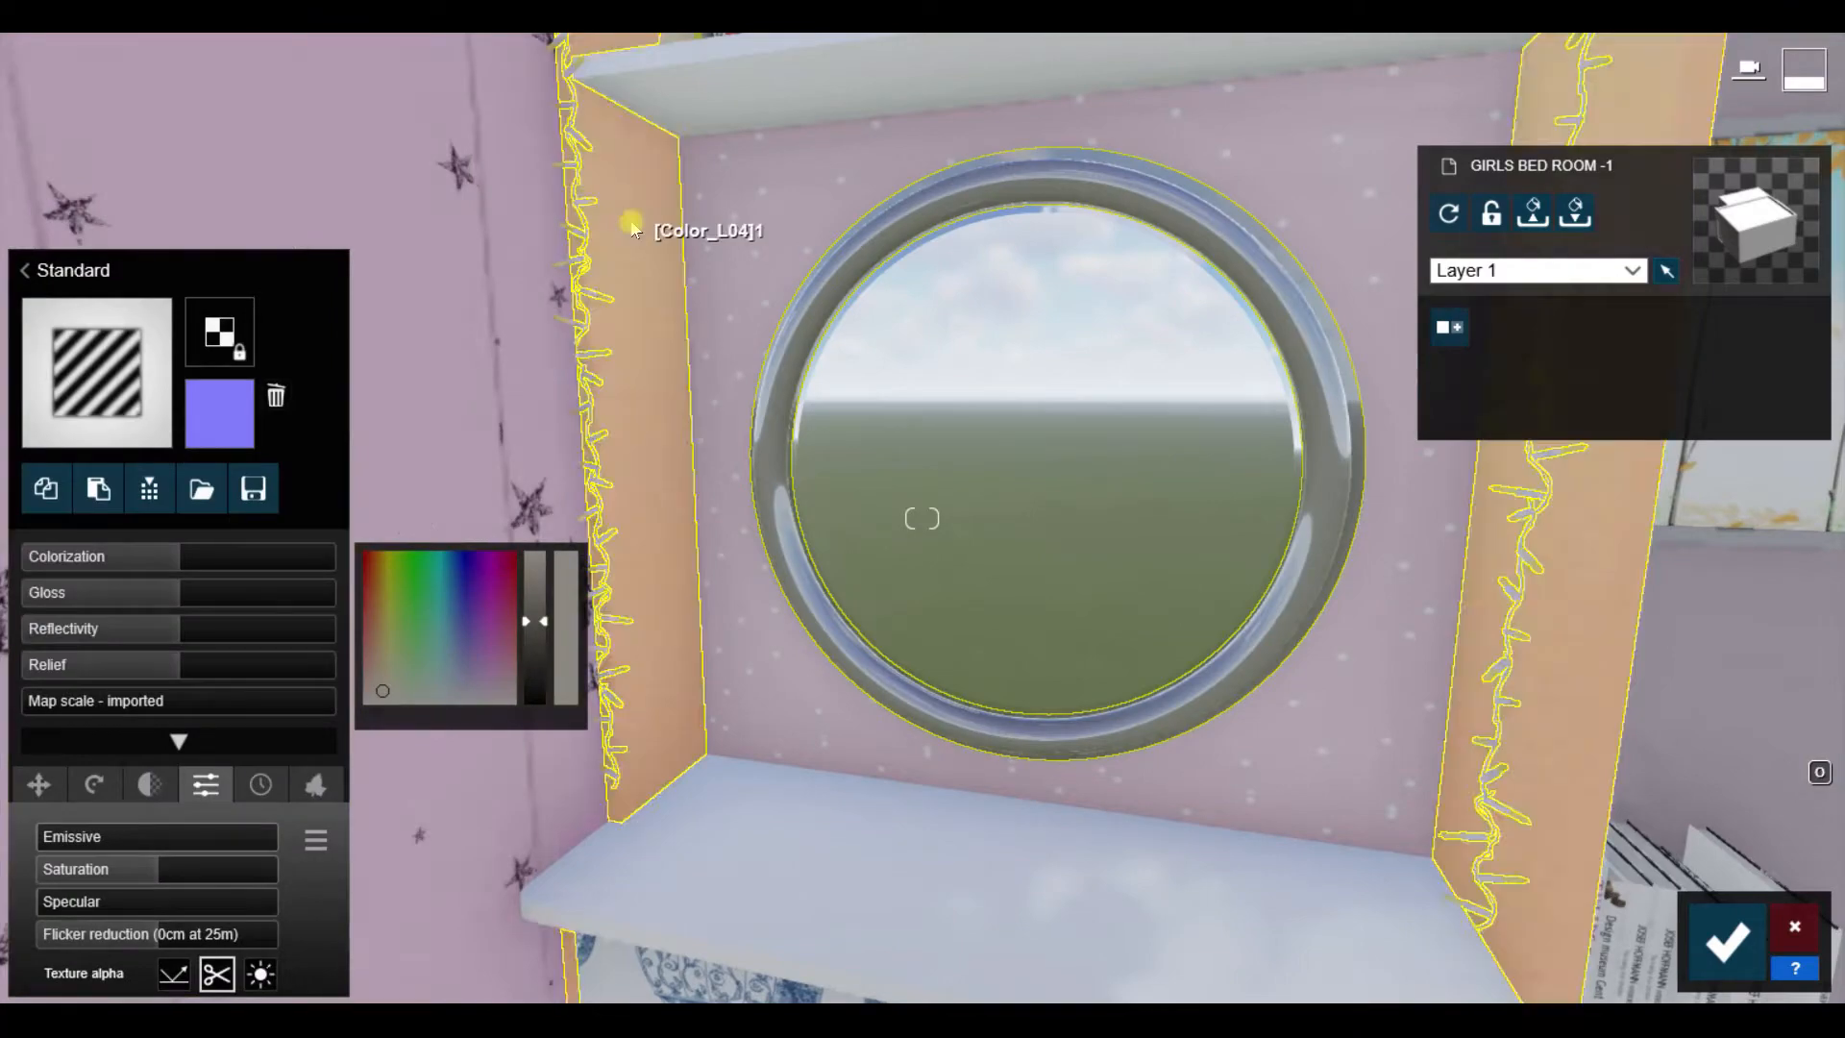
pyautogui.moveTo(631, 226); pyautogui.dragTo(683, 464, button='right')
pyautogui.click(625, 471)
pyautogui.click(47, 488)
pyautogui.moveTo(1149, 615); pyautogui.dragTo(909, 547, button='right')
pyautogui.click(914, 353)
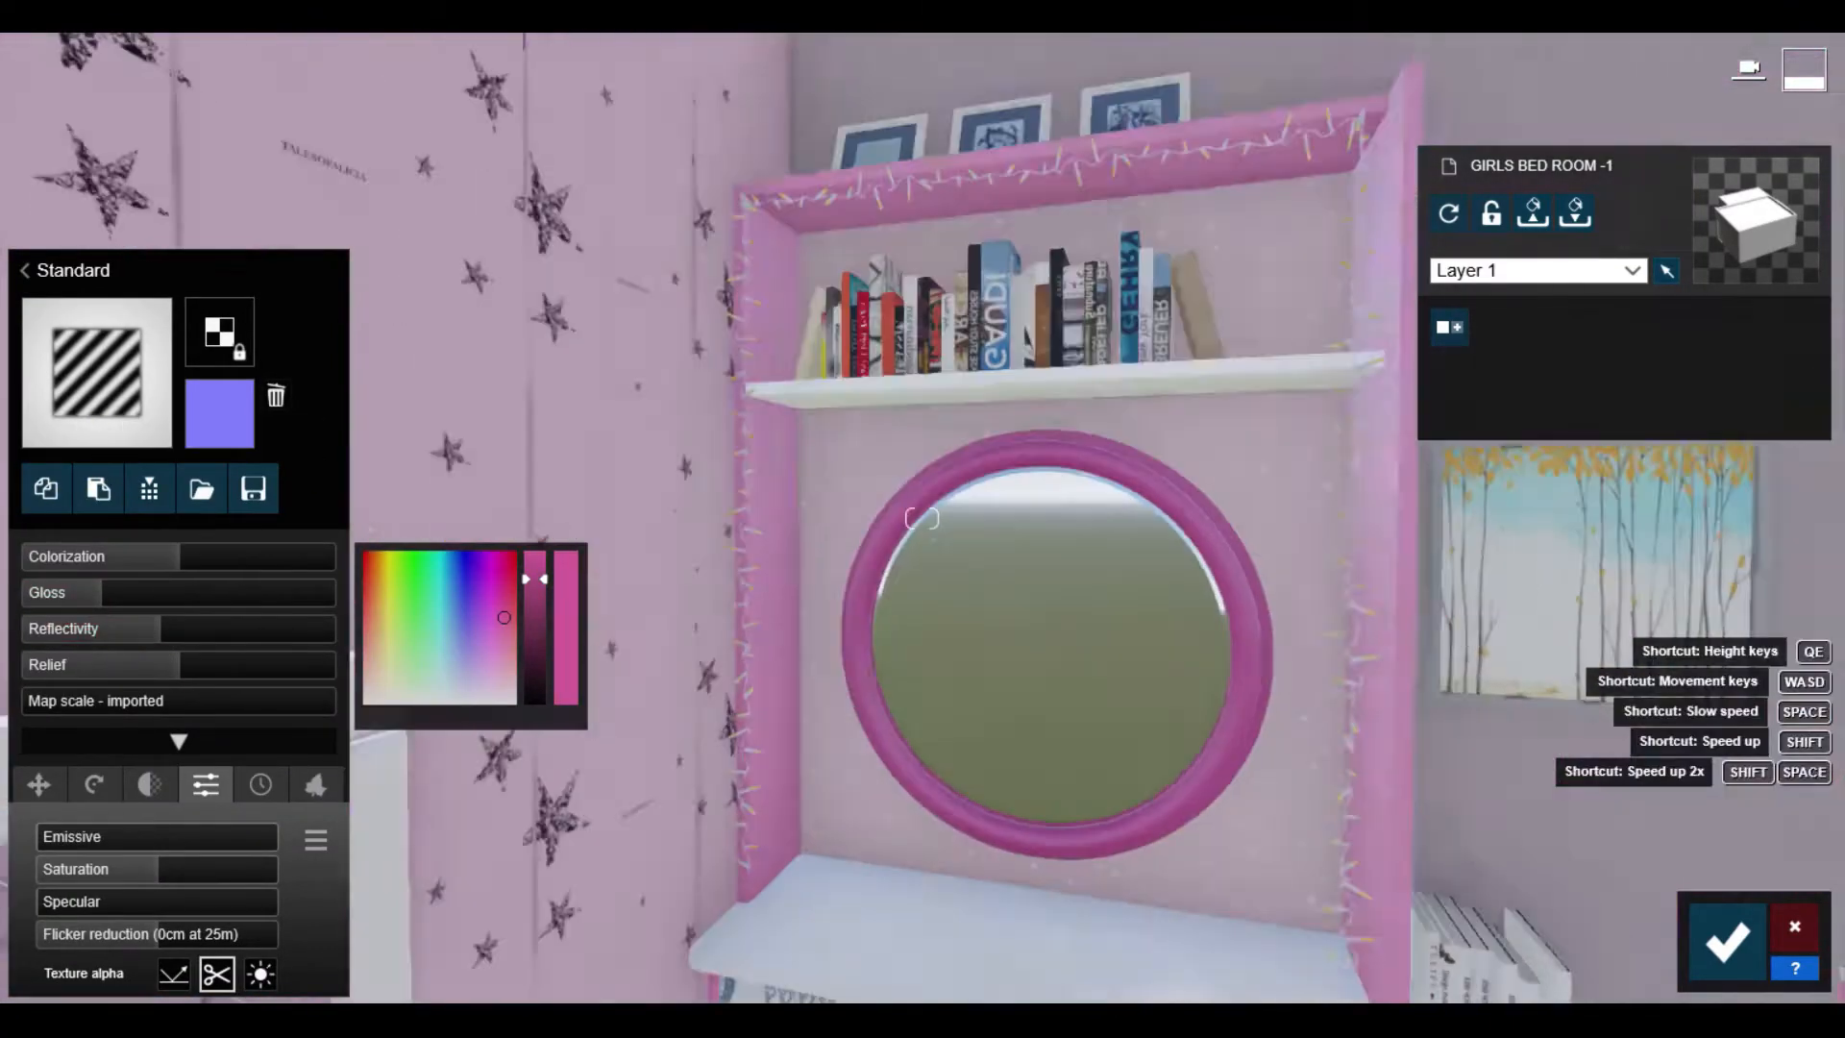
# Step: Apply a Standard material to the laptop's screen and set its emissive value to about 0.1
pyautogui.press('s')
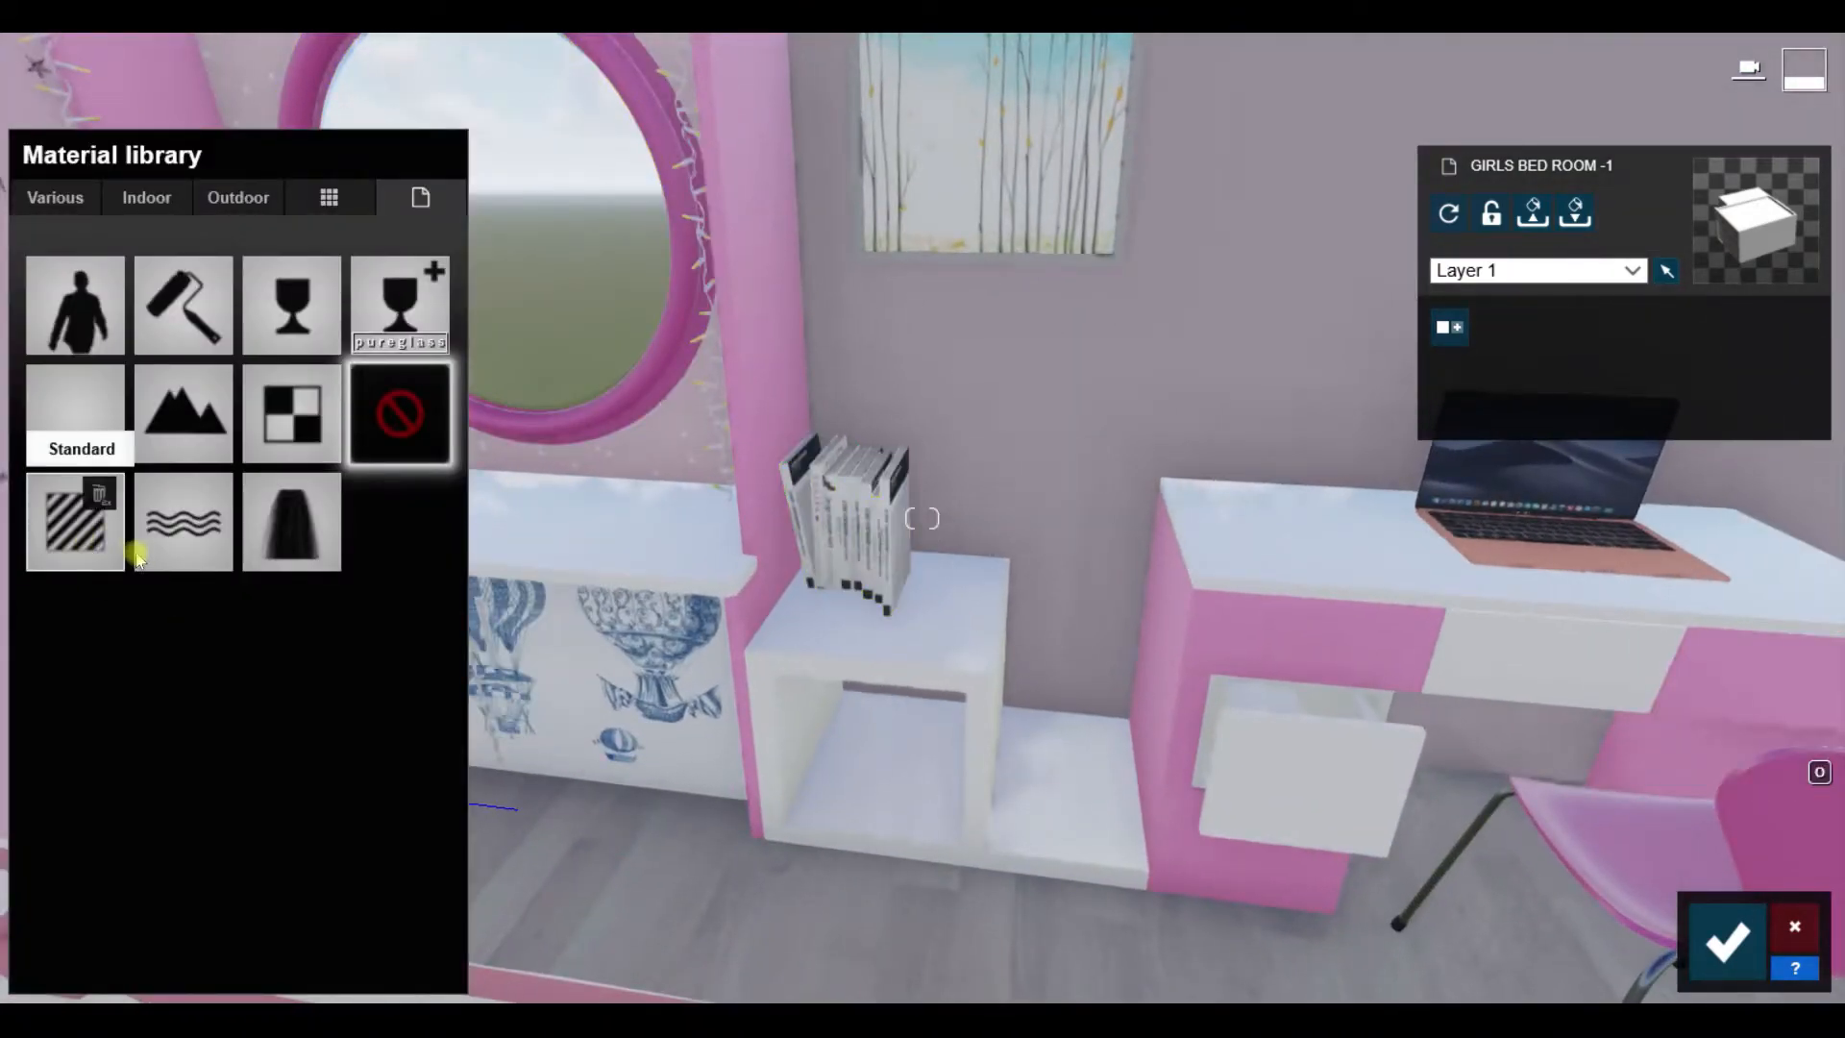
pyautogui.click(116, 562)
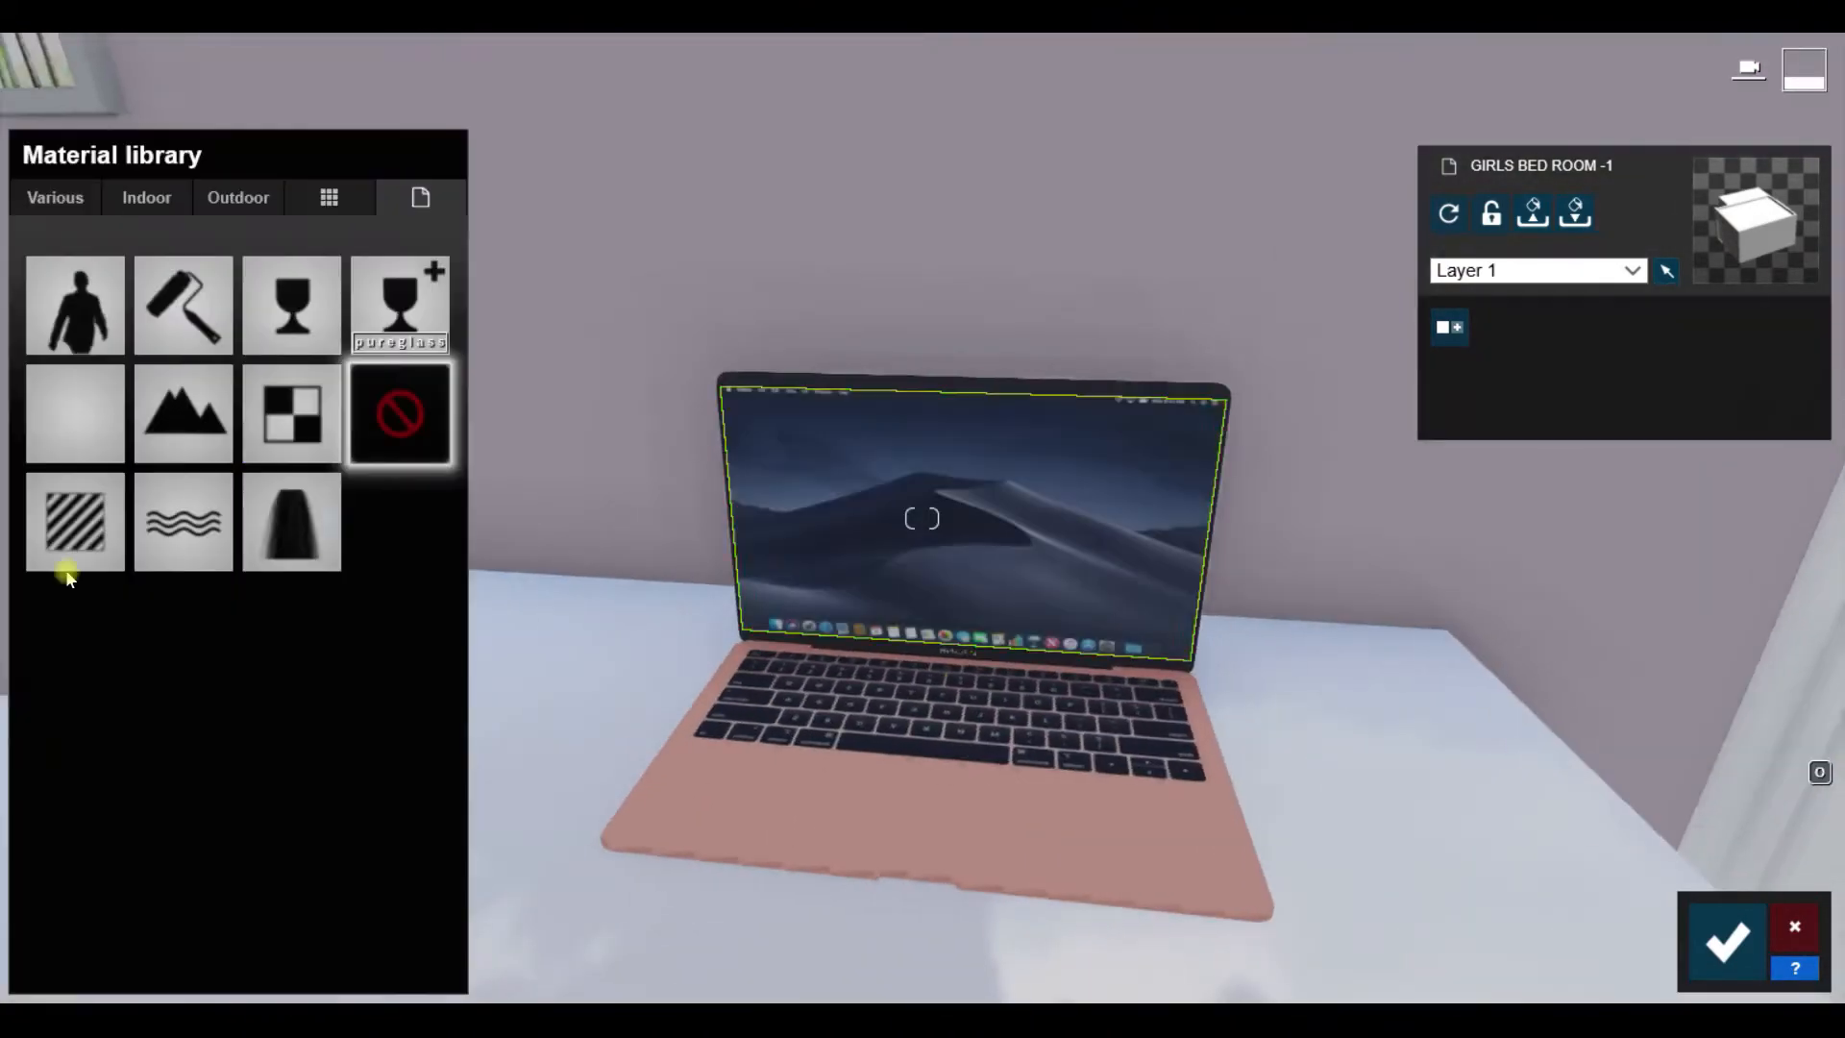
pyautogui.click(121, 567)
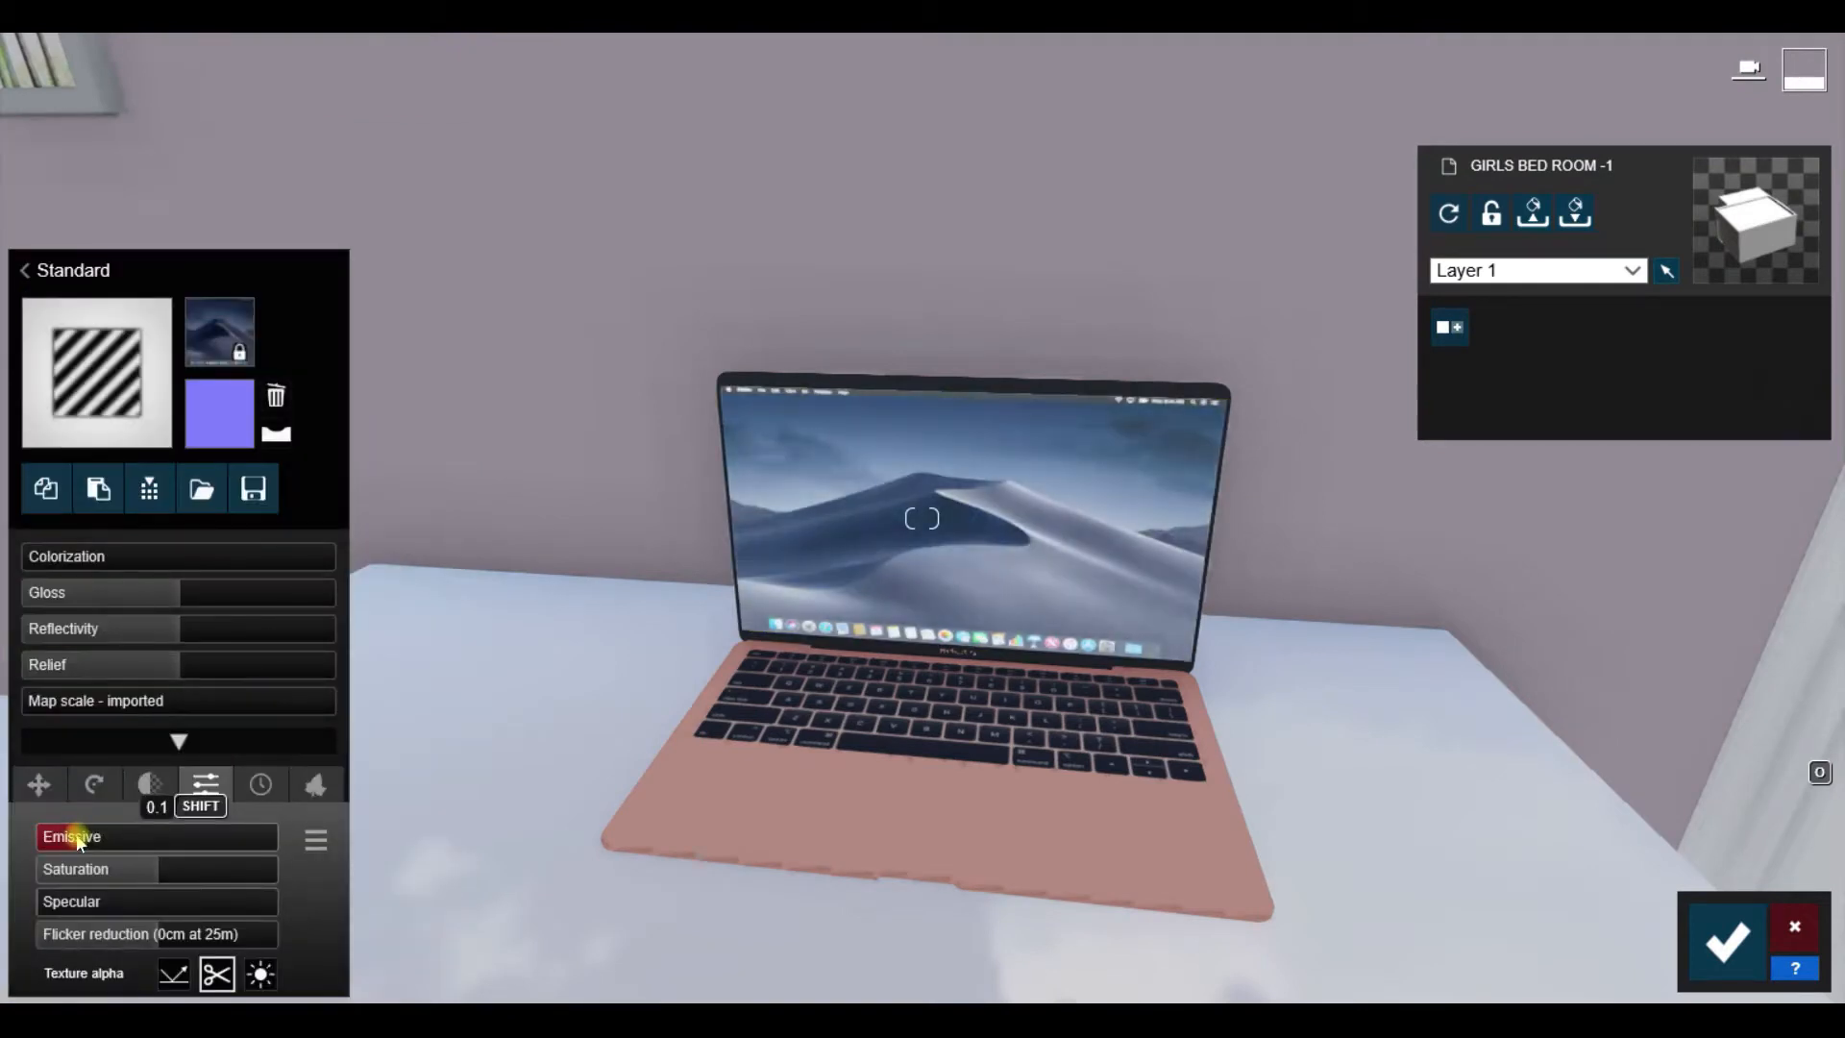
pyautogui.moveTo(72, 840); pyautogui.dragTo(75, 840)
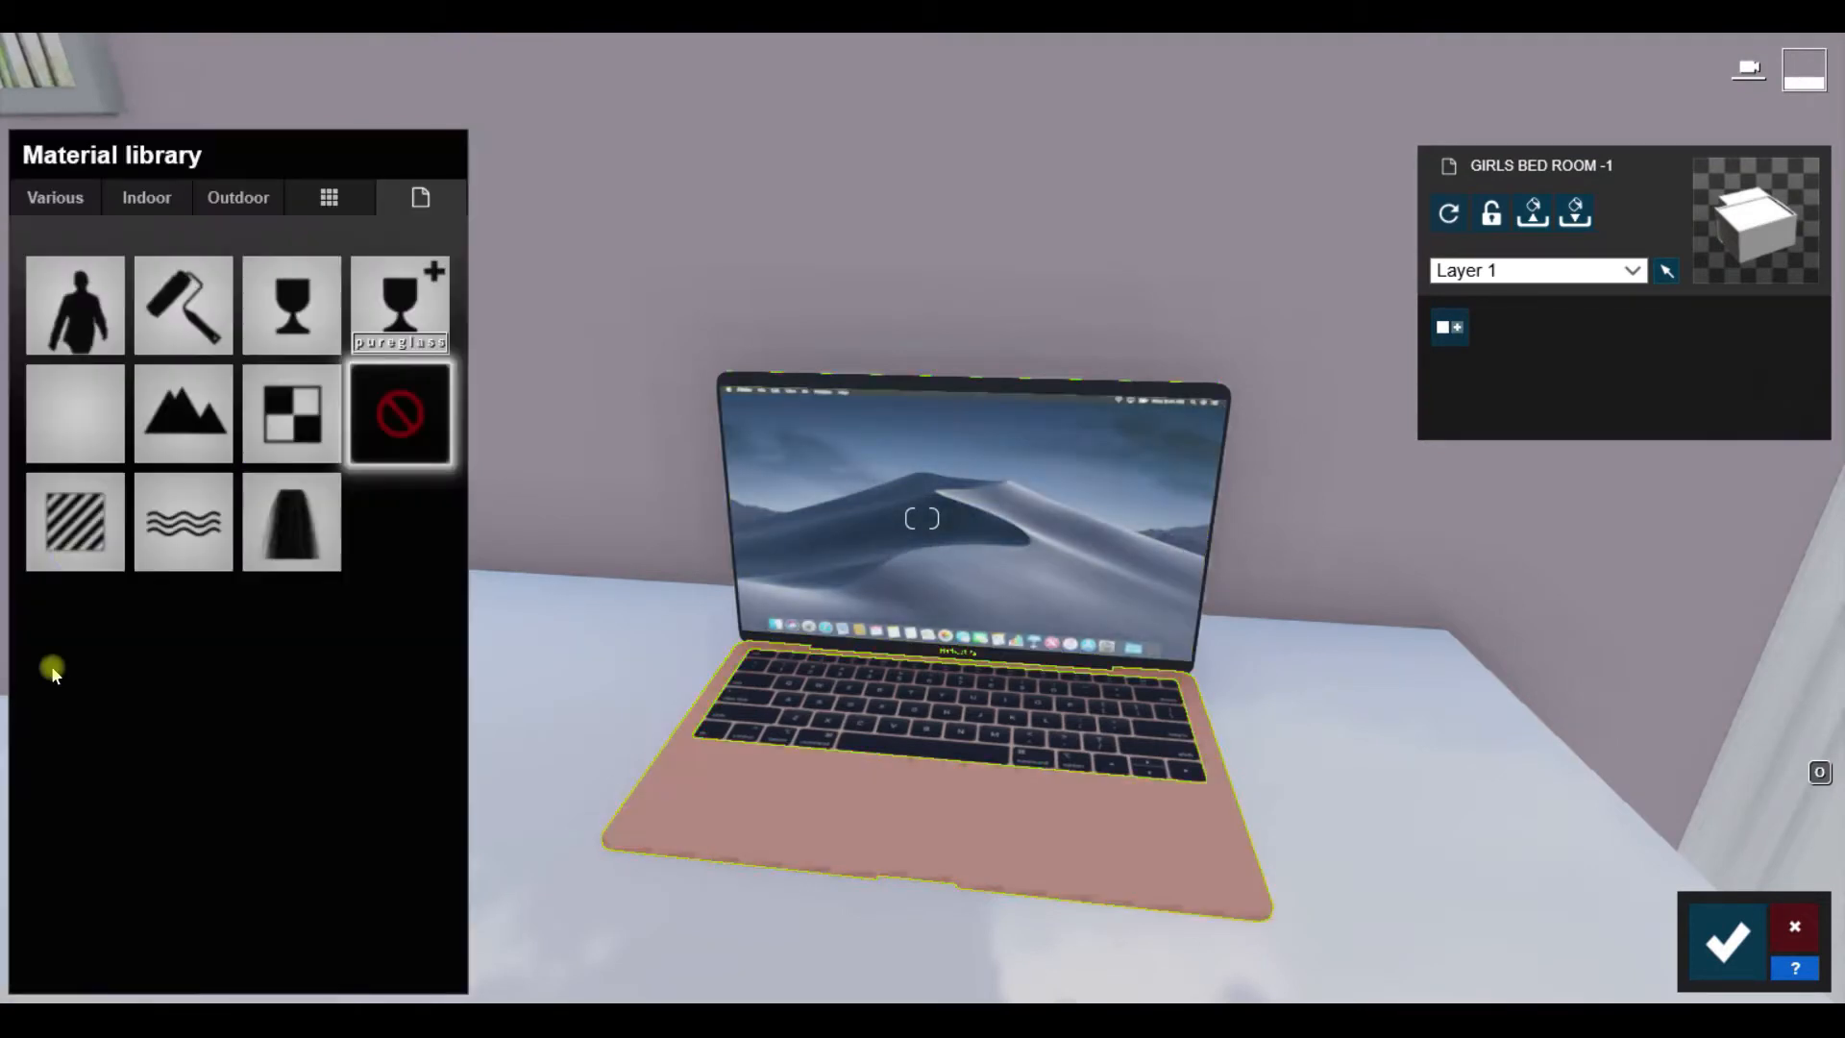
# Step: Apply the indoor Aluminium metal to the laptop's body and tint it light brown
pyautogui.click(156, 200)
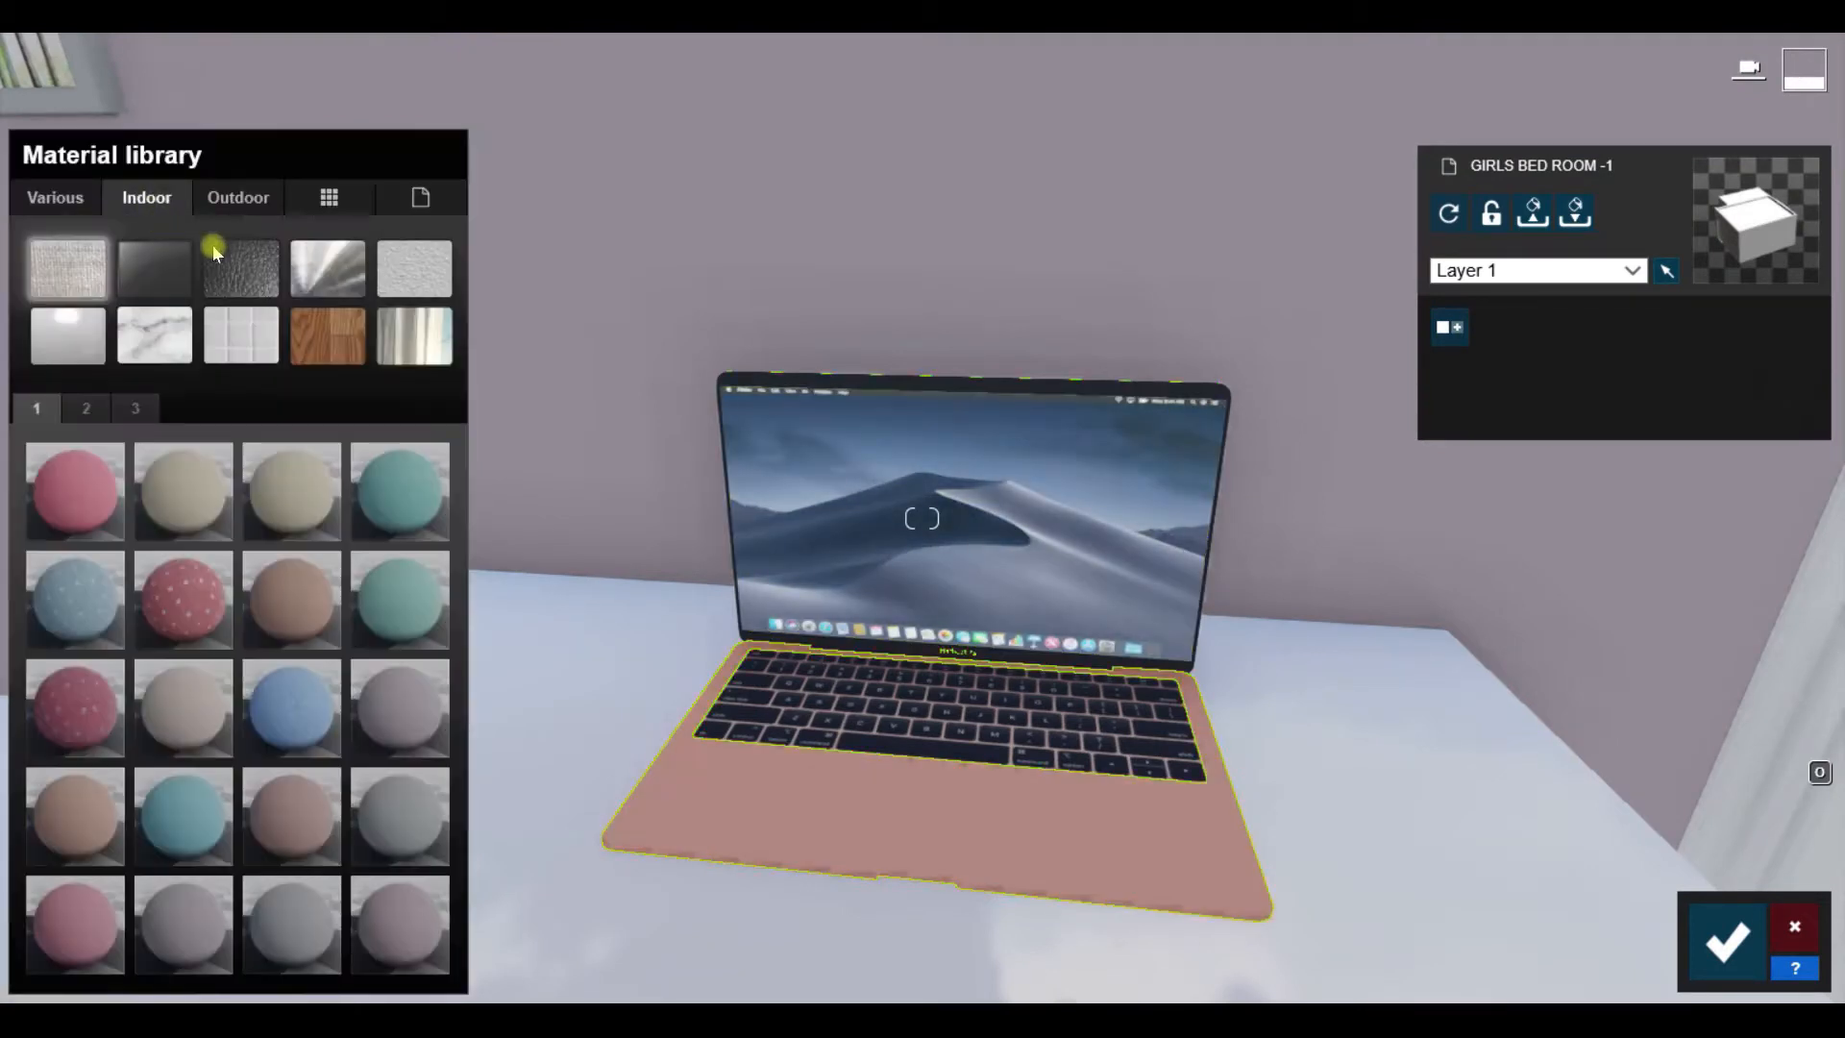
pyautogui.click(326, 282)
pyautogui.click(165, 574)
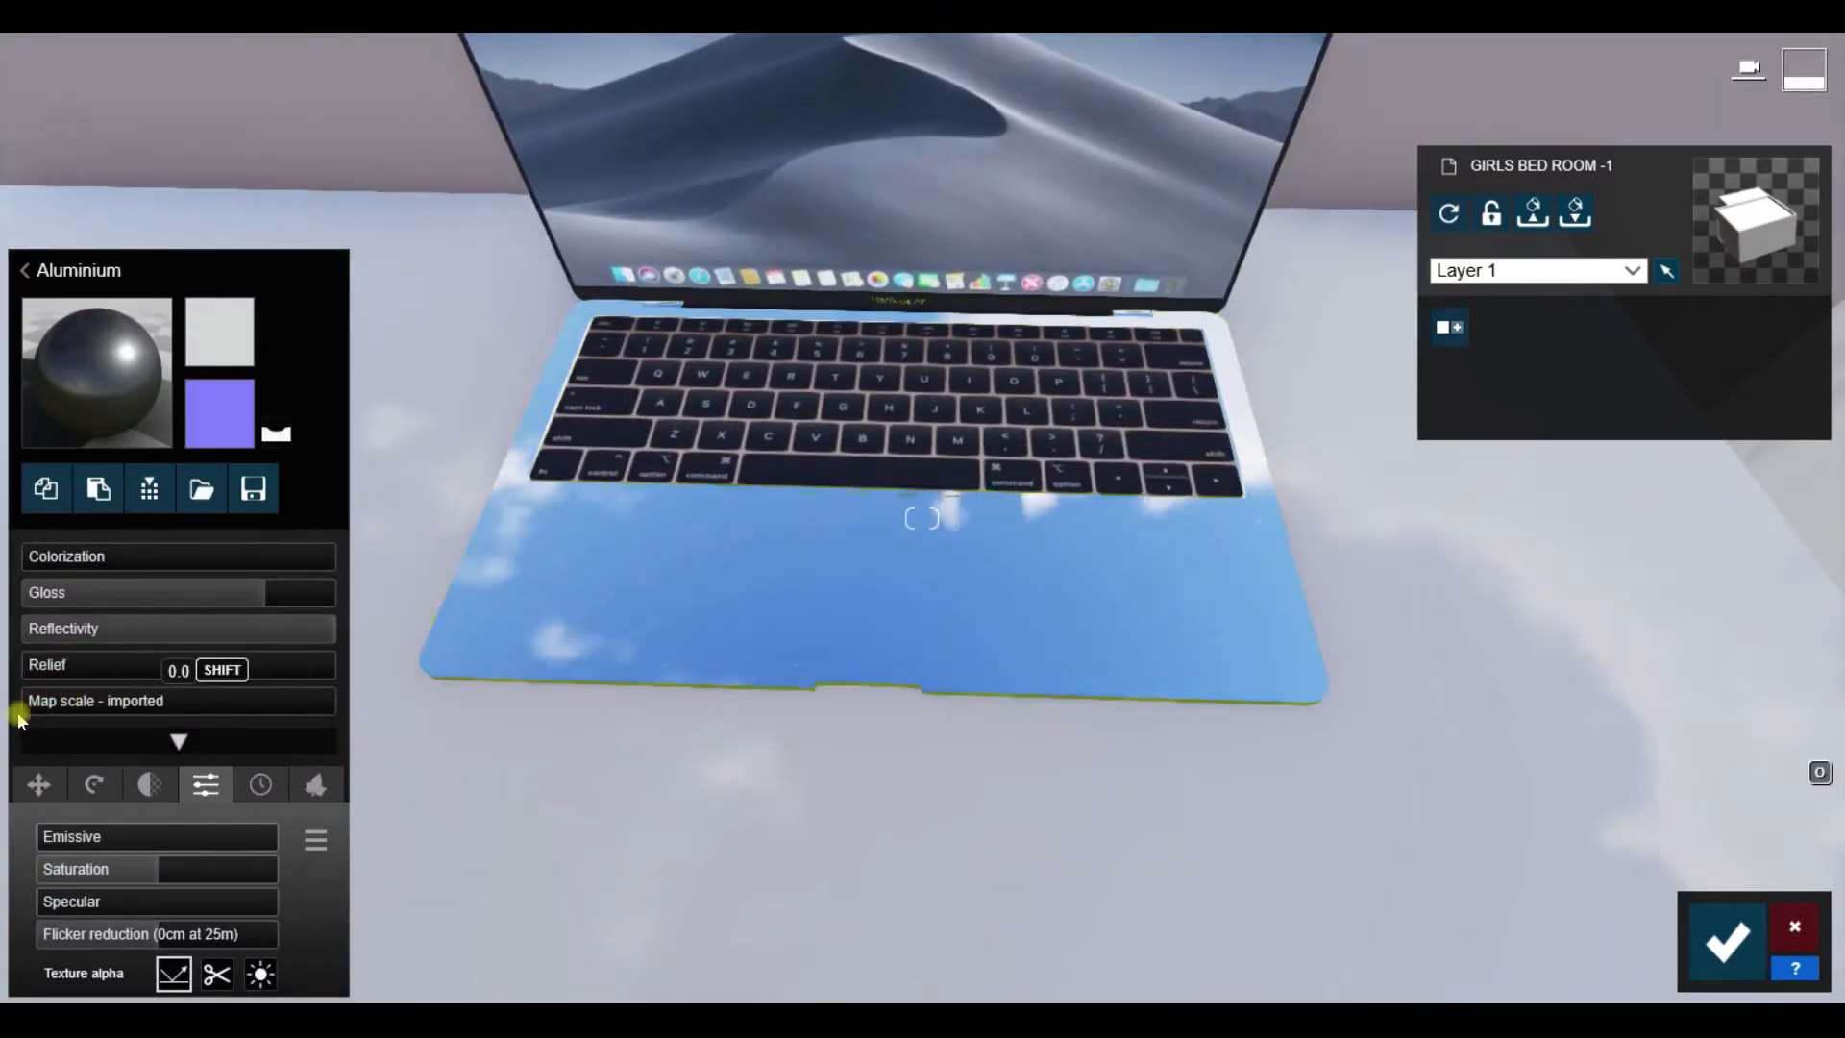
pyautogui.click(114, 560)
pyautogui.moveTo(398, 656); pyautogui.dragTo(376, 643)
pyautogui.moveTo(534, 559); pyautogui.dragTo(535, 594)
# Step: Reduce the laptop body's gloss and reflectivity and darken its brown tint slightly
pyautogui.click(117, 594)
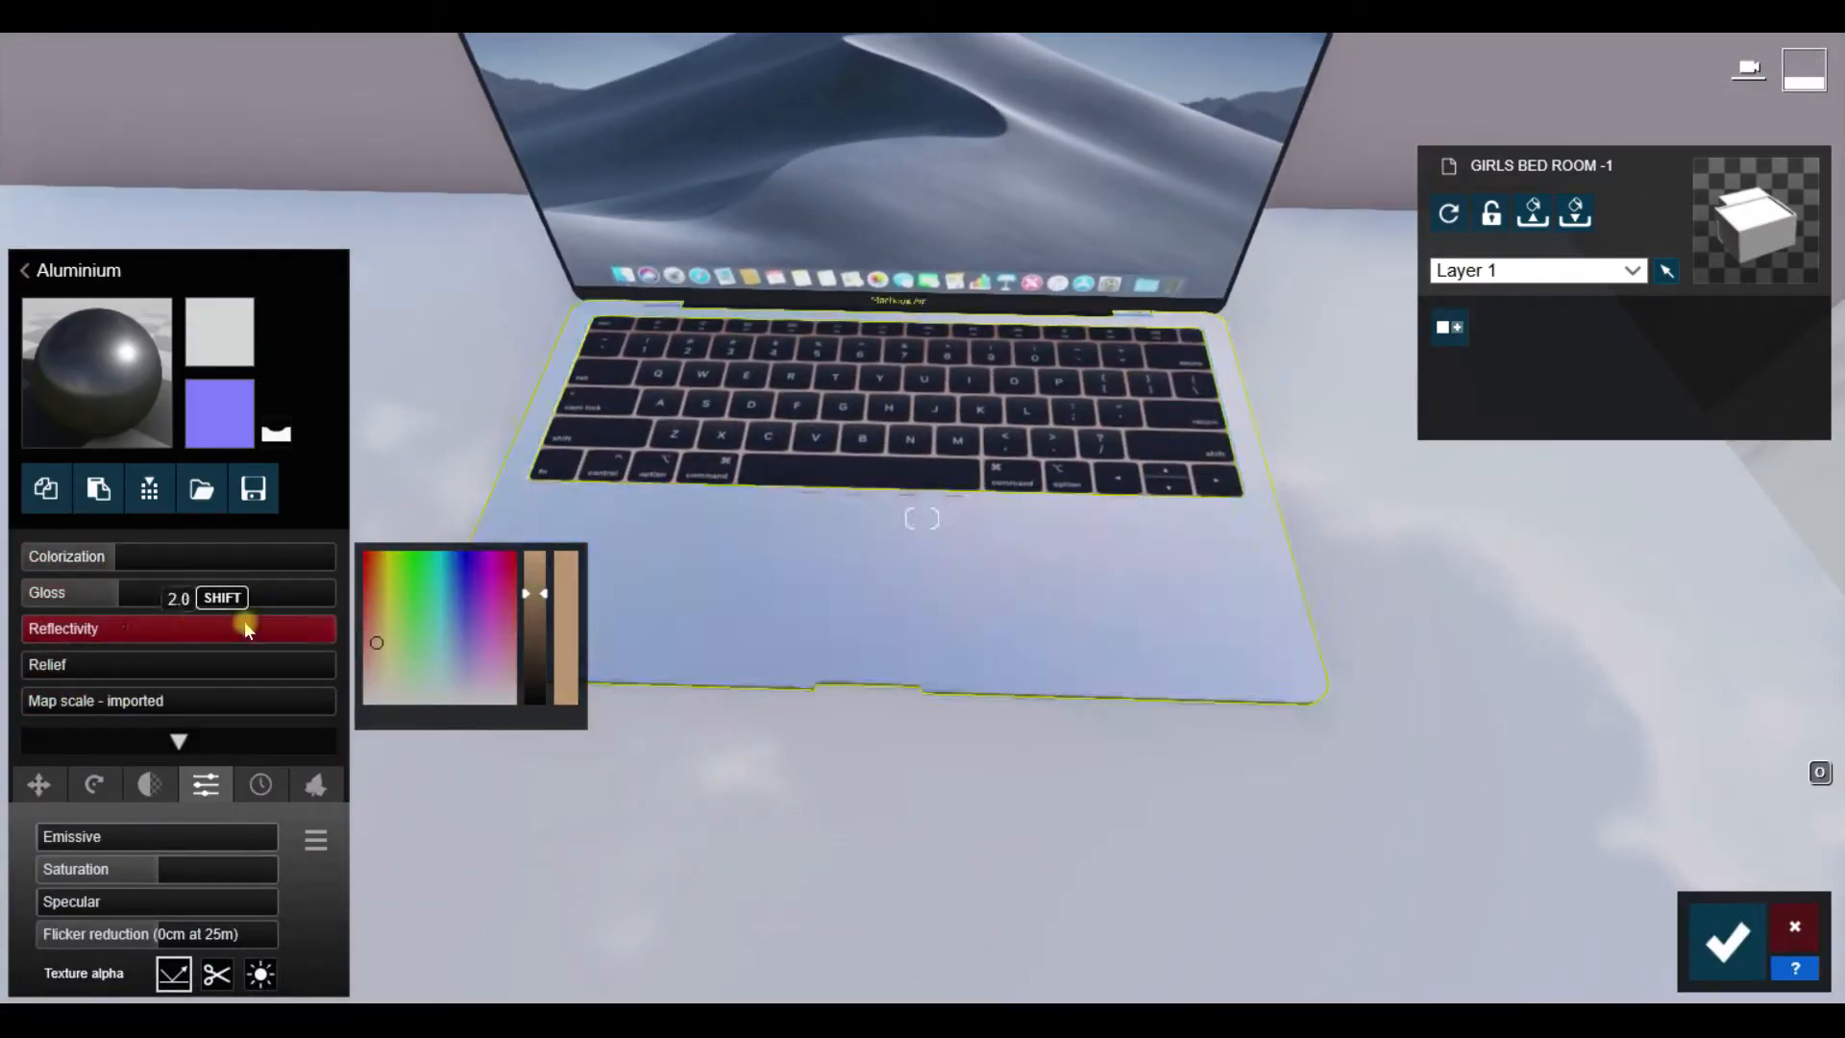
pyautogui.click(171, 630)
pyautogui.click(84, 595)
pyautogui.click(535, 620)
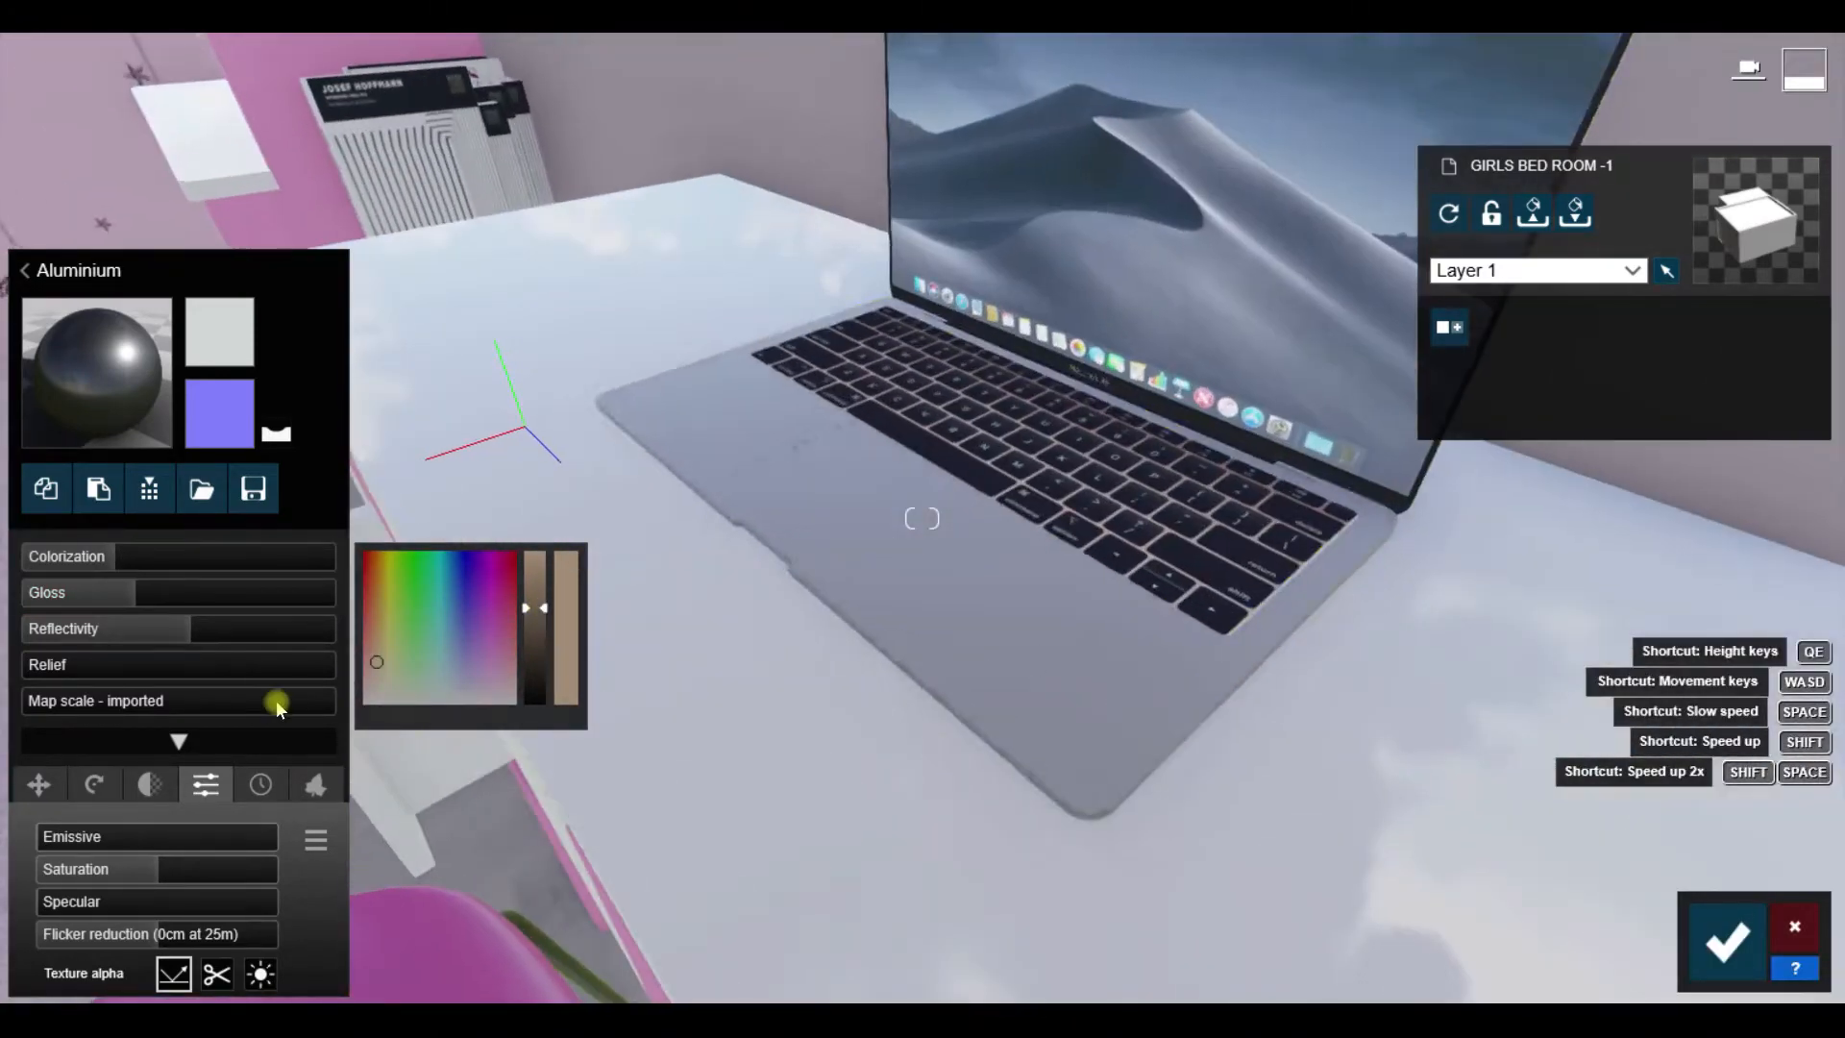
pyautogui.click(244, 629)
# Step: Apply a Standard material to the laptop's keyboard
pyautogui.moveTo(768, 548); pyautogui.dragTo(692, 547, button='right')
pyautogui.press('d')
pyautogui.click(692, 549)
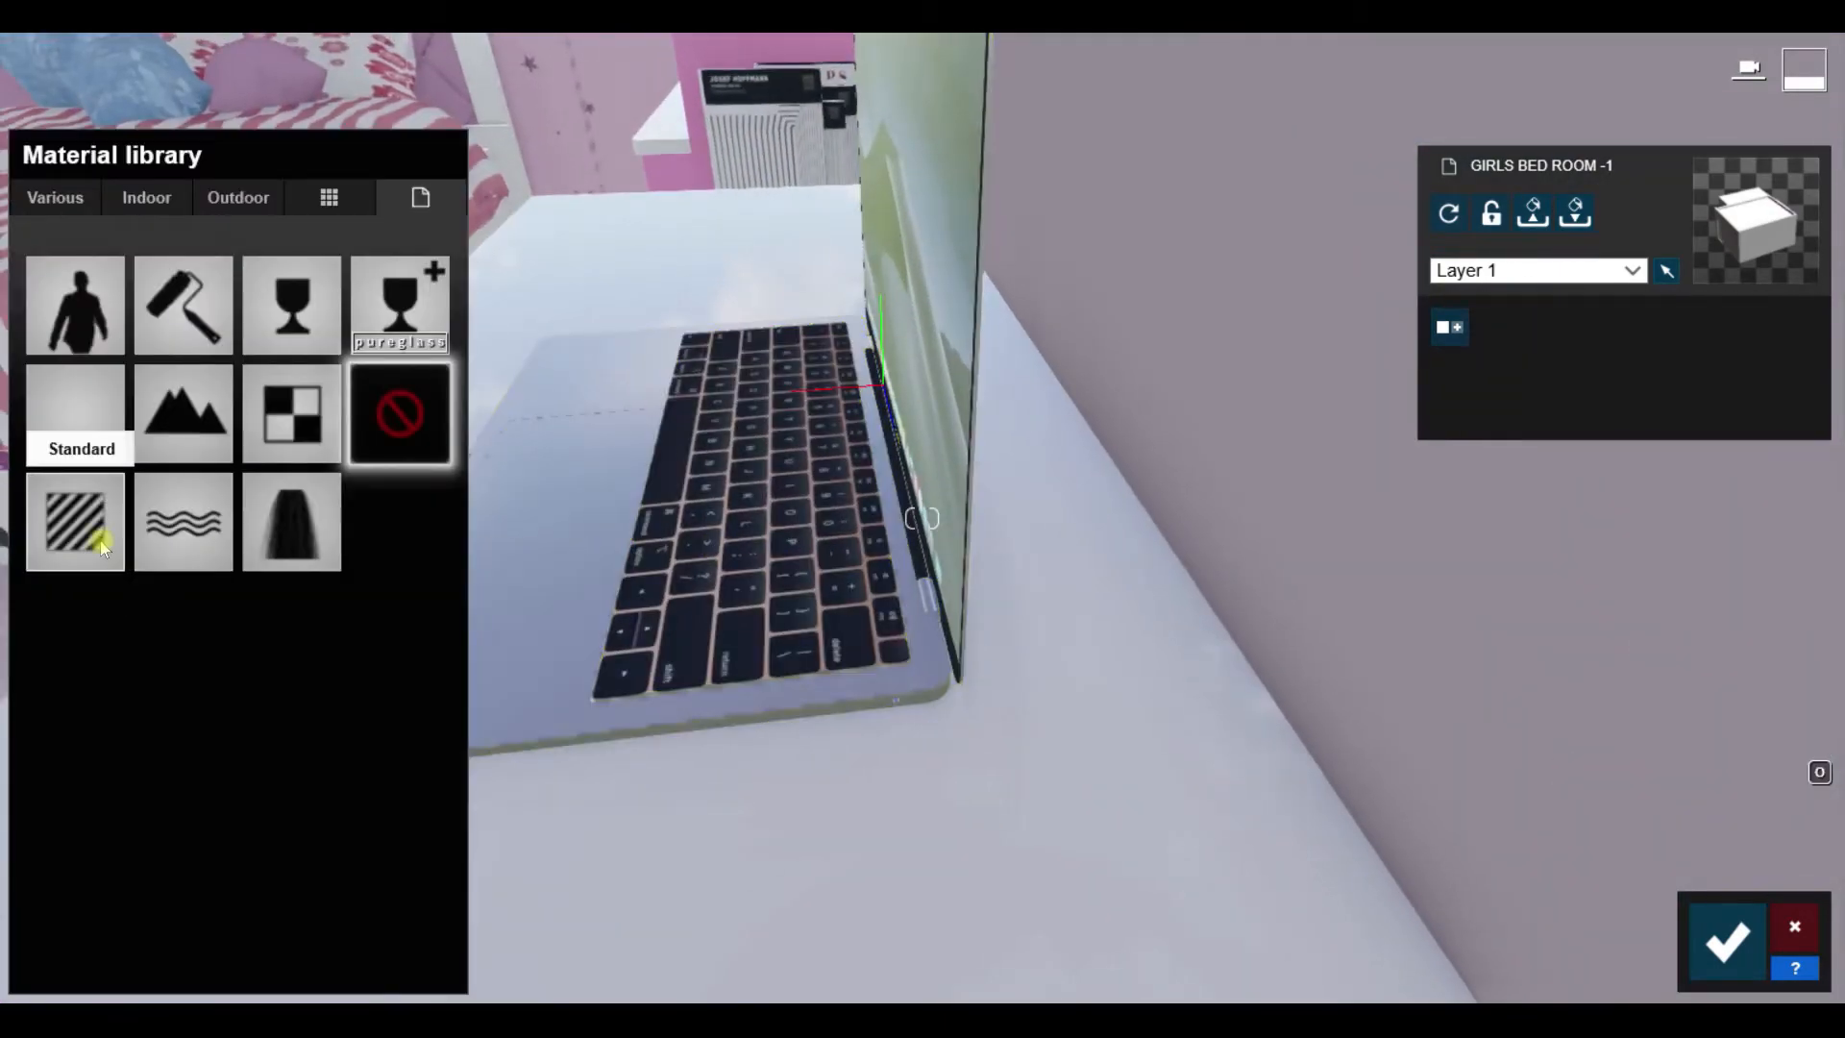
pyautogui.click(100, 540)
# Step: Apply a near-black Standard material to the laptop's screen bezel with low gloss and about 0.6 reflectivity, and save the material changes
pyautogui.moveTo(865, 539); pyautogui.dragTo(1058, 463, button='right')
pyautogui.press('s')
pyautogui.press('w')
pyautogui.click(1055, 472)
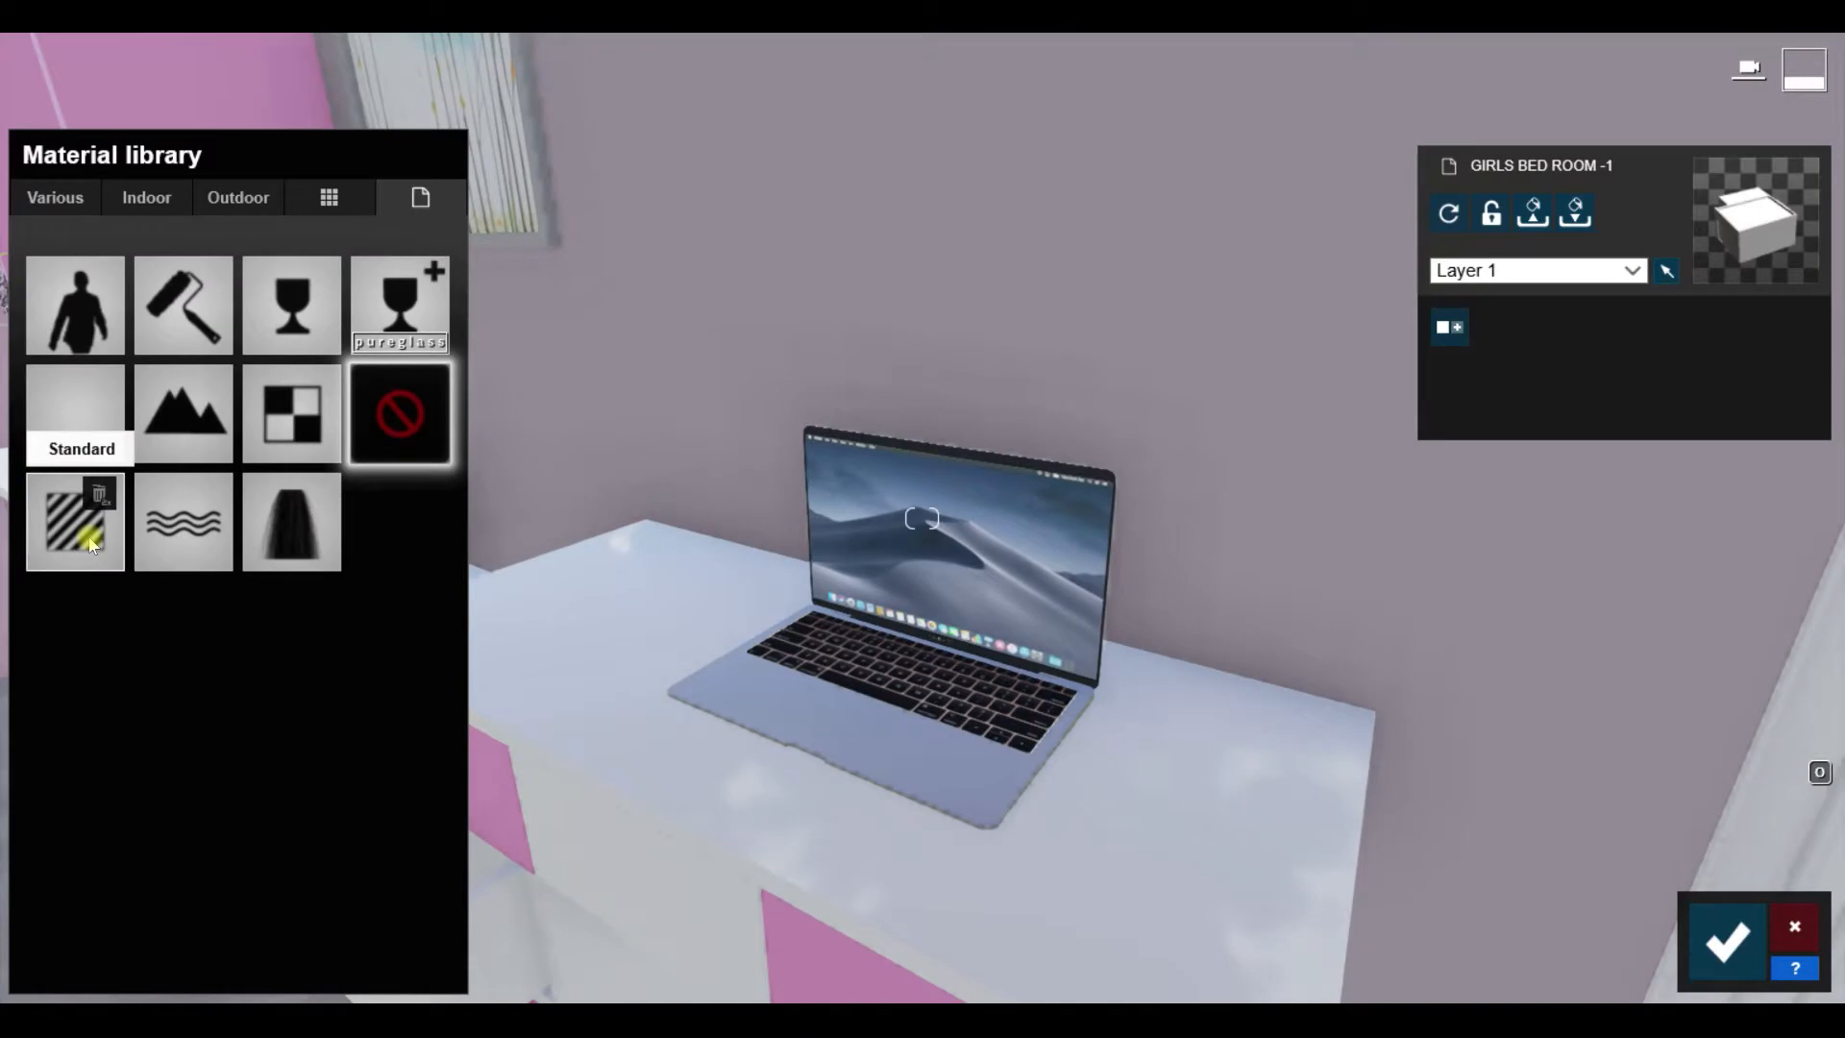
pyautogui.click(136, 535)
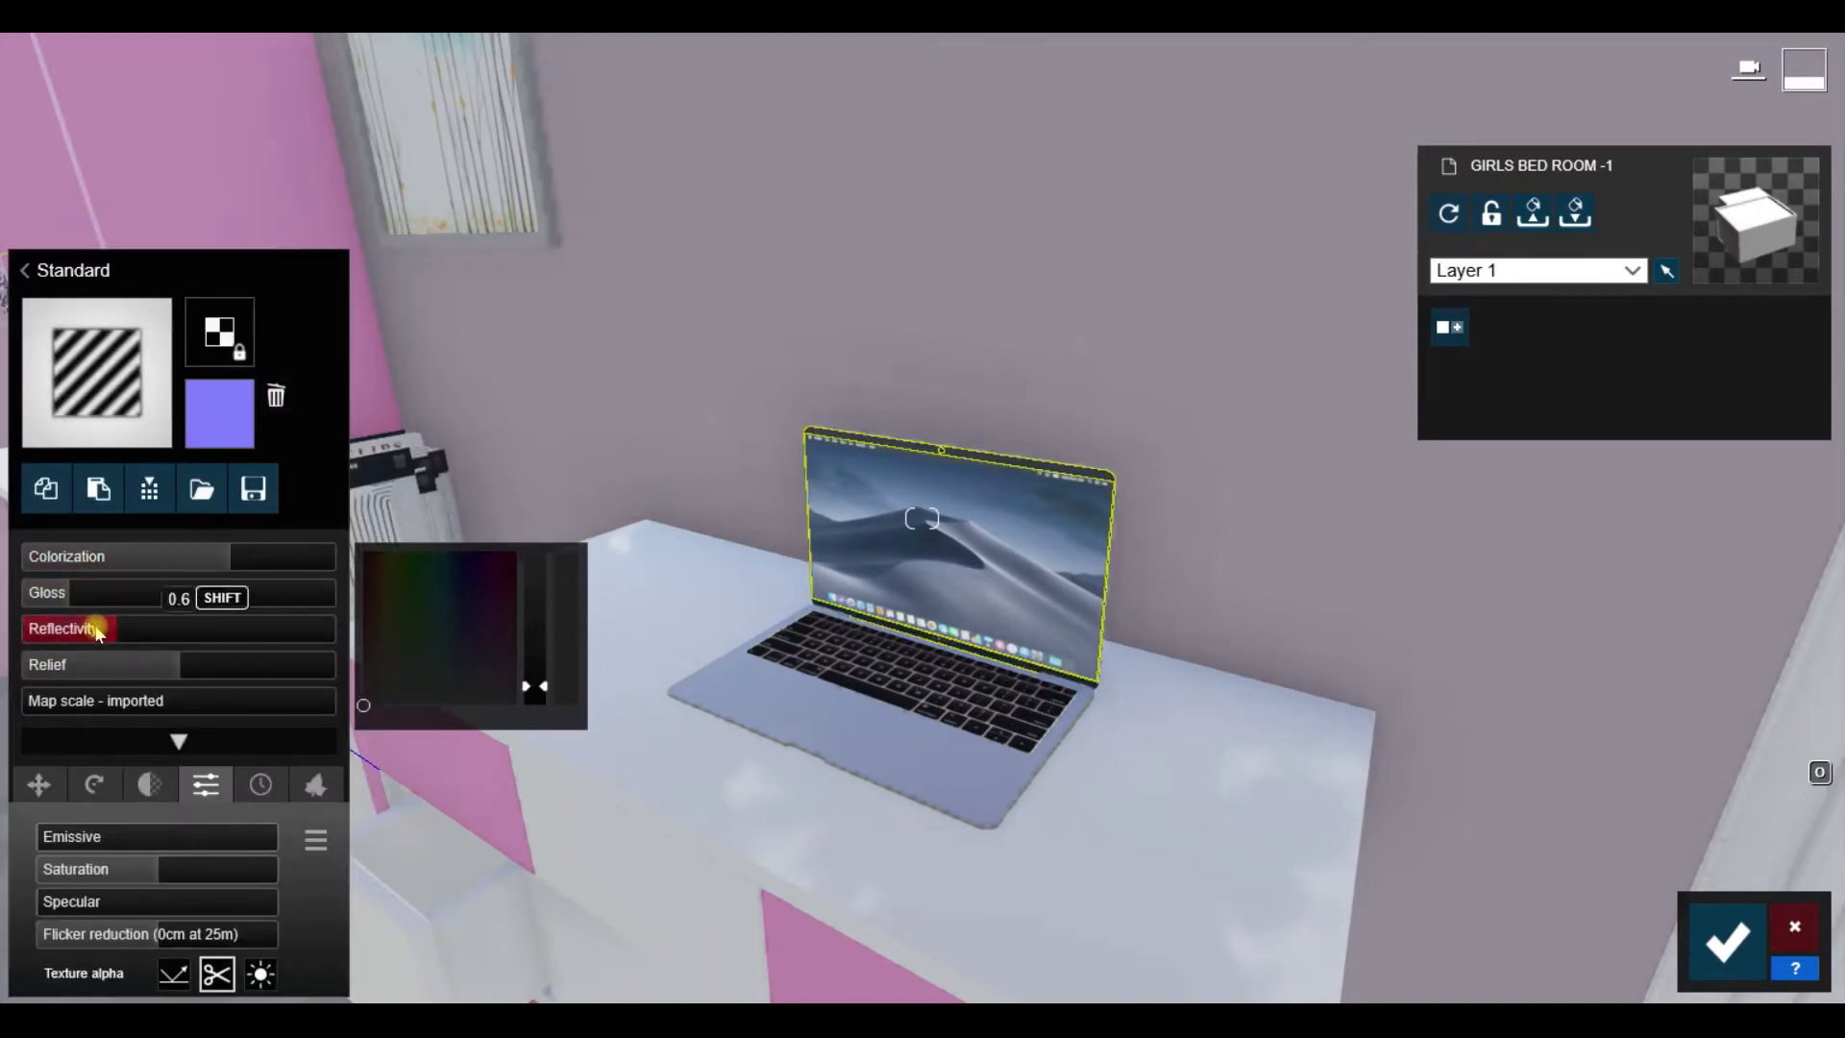
pyautogui.click(1728, 942)
# Step: Apply a Standard material to the face of the round wall clock above the TV
pyautogui.moveTo(865, 701); pyautogui.dragTo(318, 683, button='right')
pyautogui.press('w')
pyautogui.press('w')
pyautogui.moveTo(922, 519); pyautogui.dragTo(877, 733, button='right')
pyautogui.click(832, 529)
pyautogui.click(67, 579)
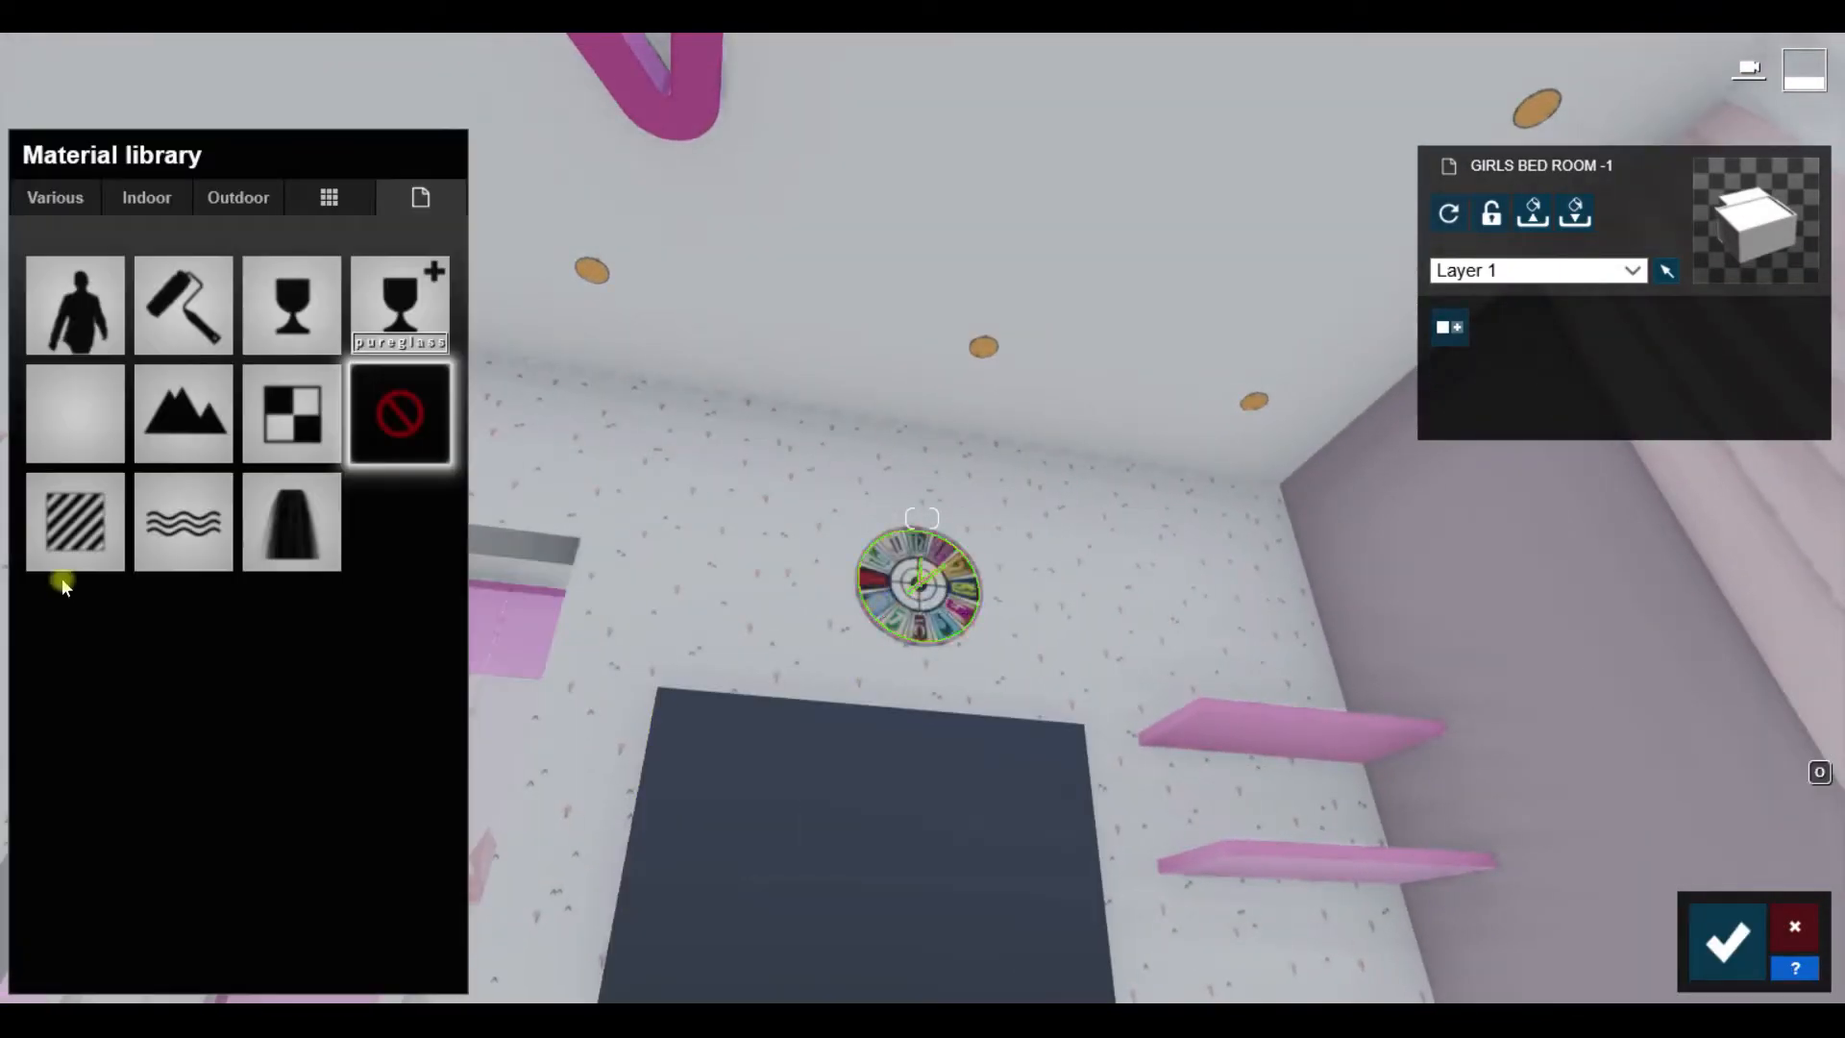
pyautogui.click(65, 544)
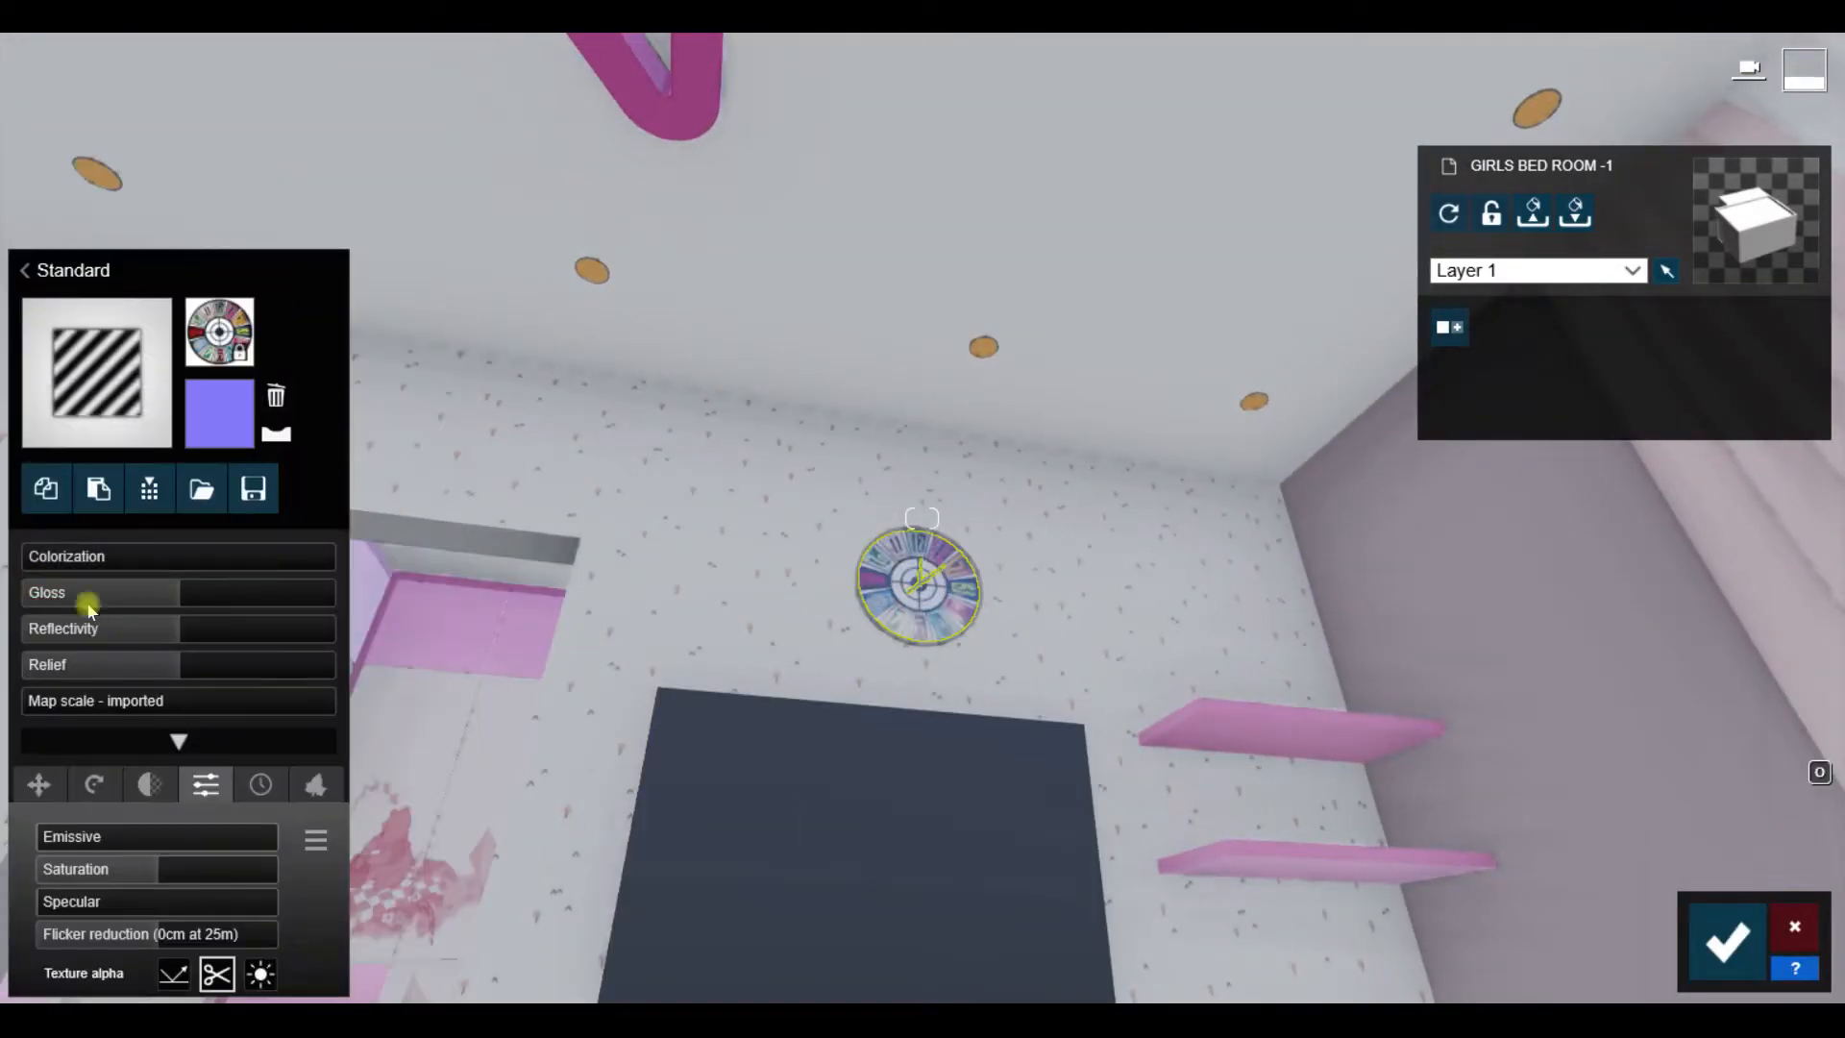
# Step: Apply an emissive Standard material to the ceiling lights, give the TV screen a dark, less glossy Standard material, and save the changes
pyautogui.click(25, 270)
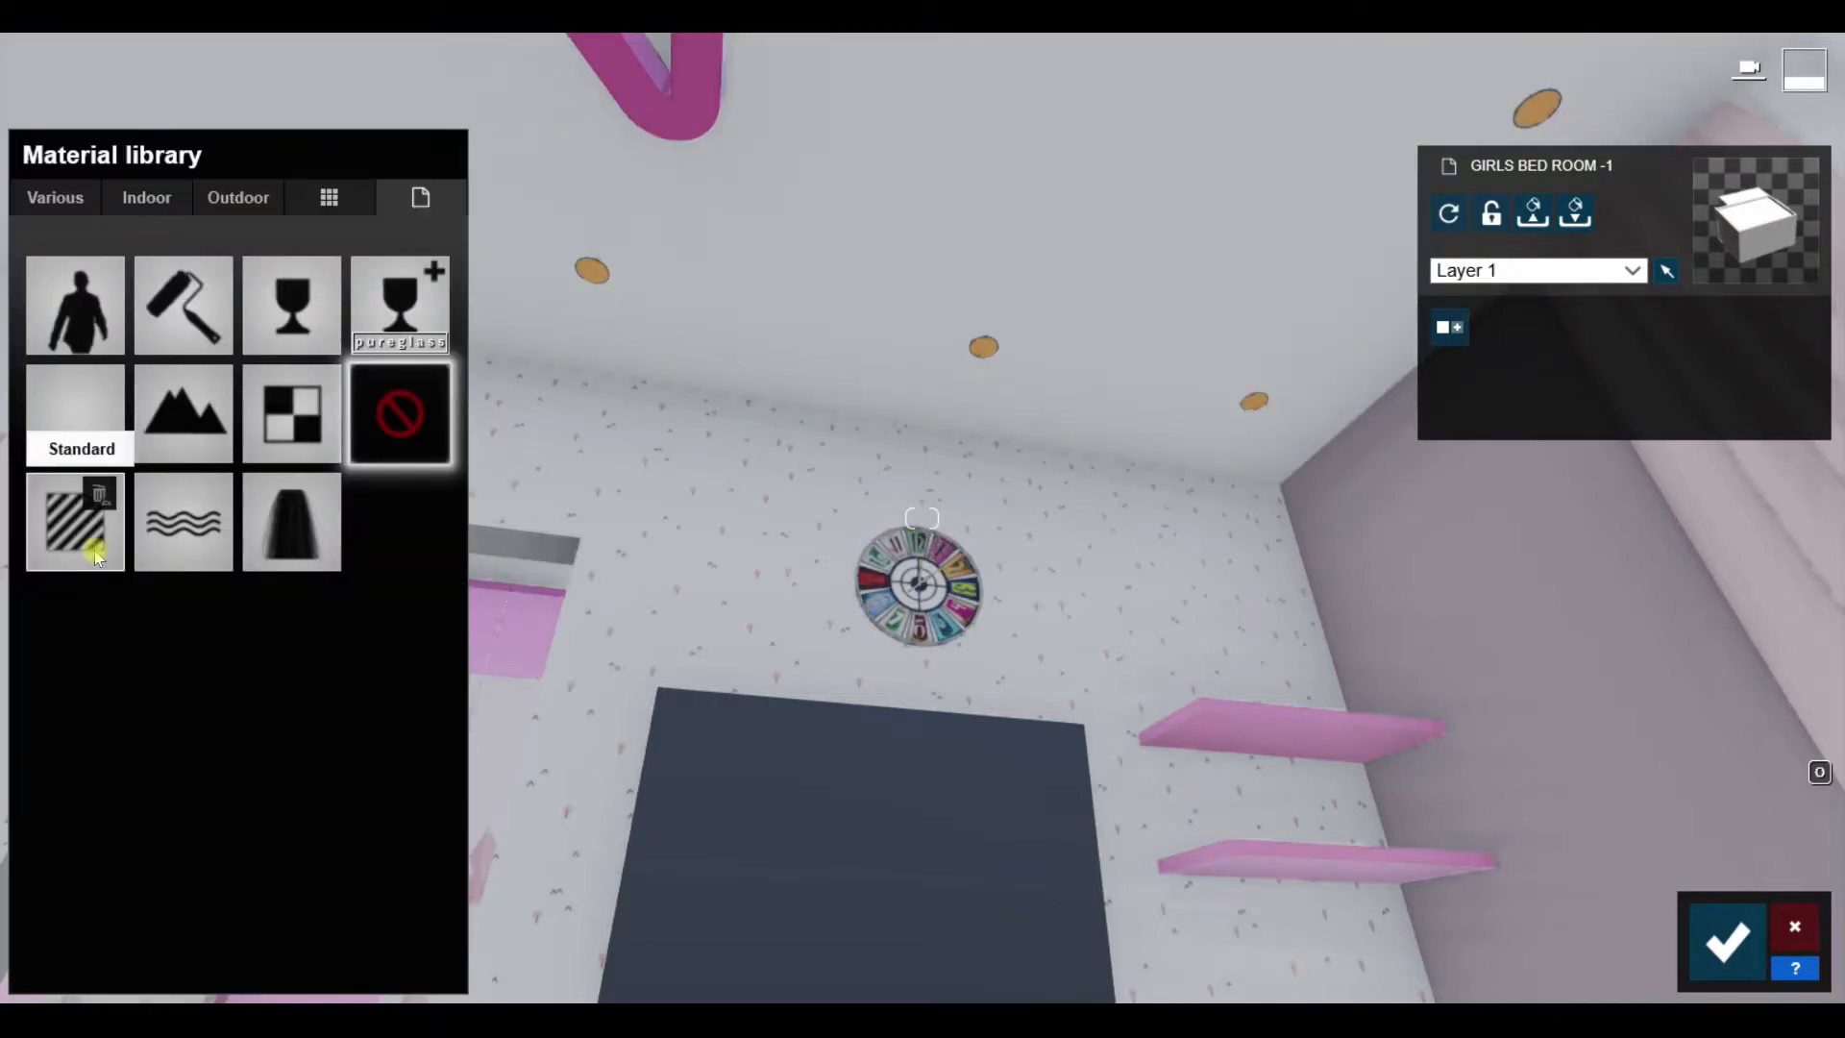
pyautogui.click(94, 550)
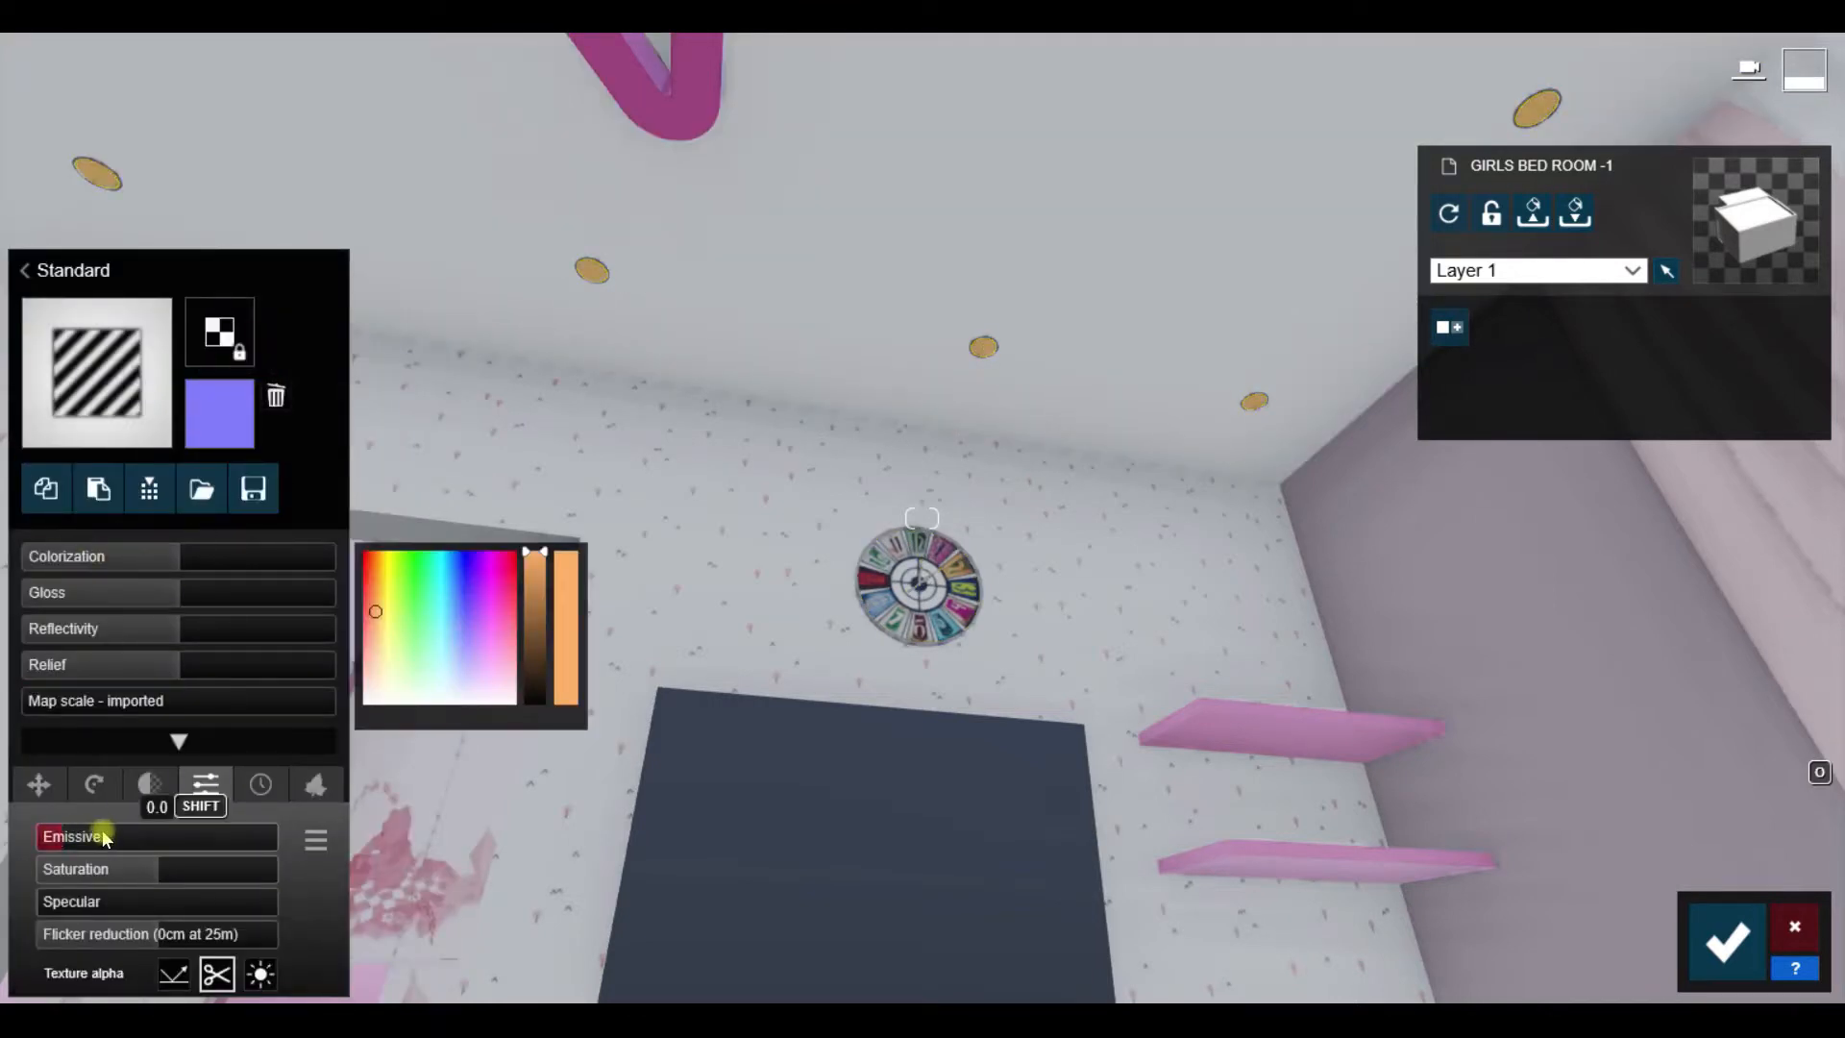
pyautogui.click(25, 270)
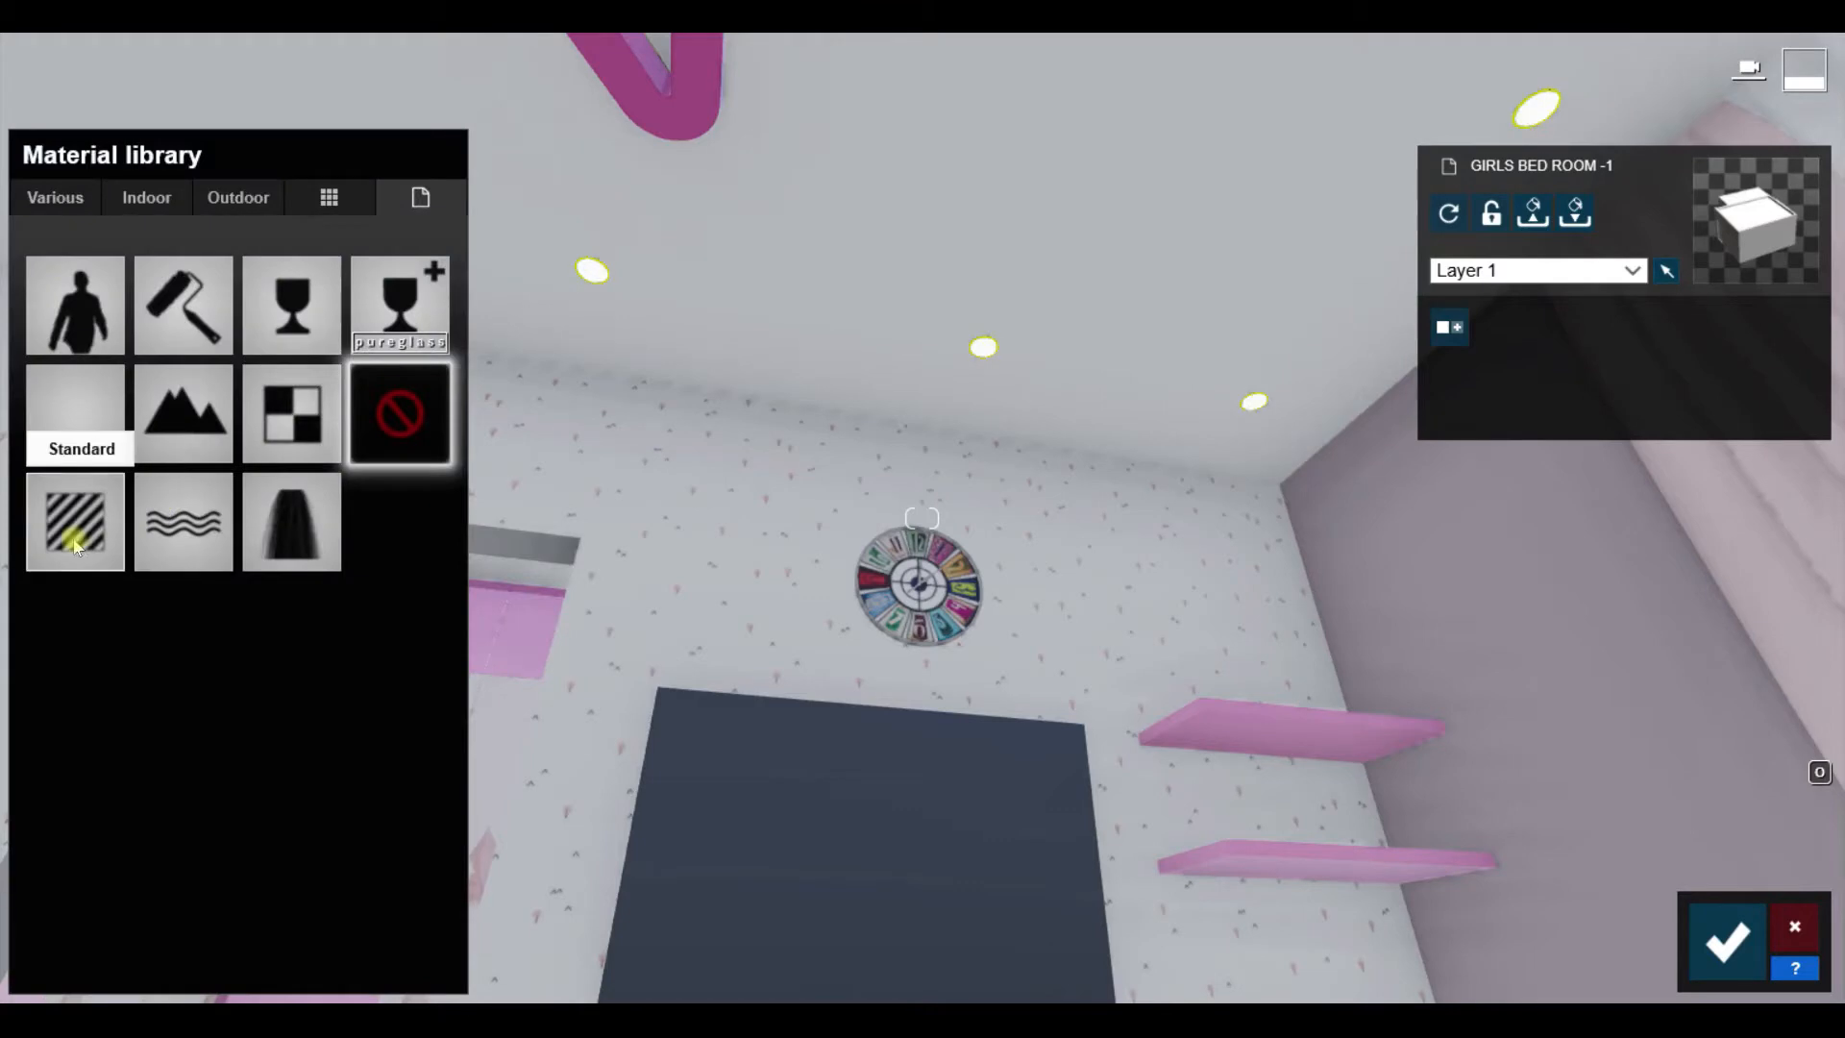
pyautogui.click(87, 539)
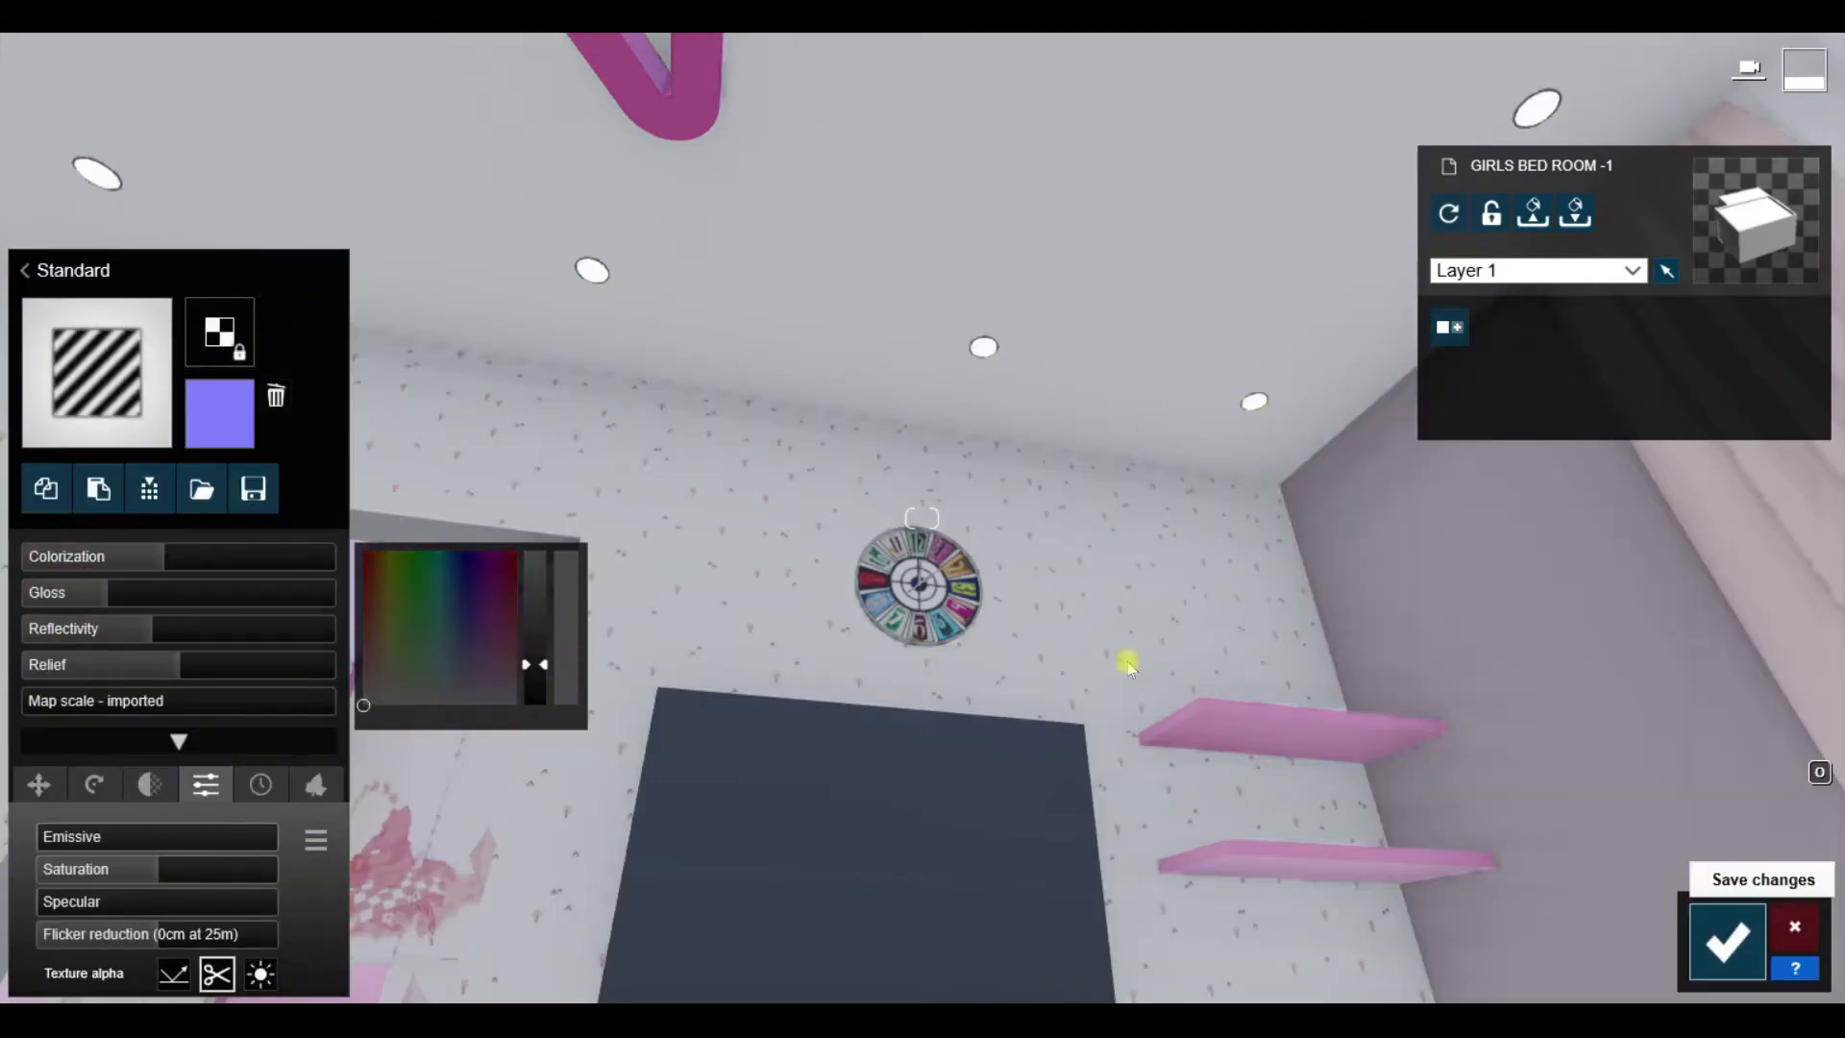
pyautogui.click(1727, 940)
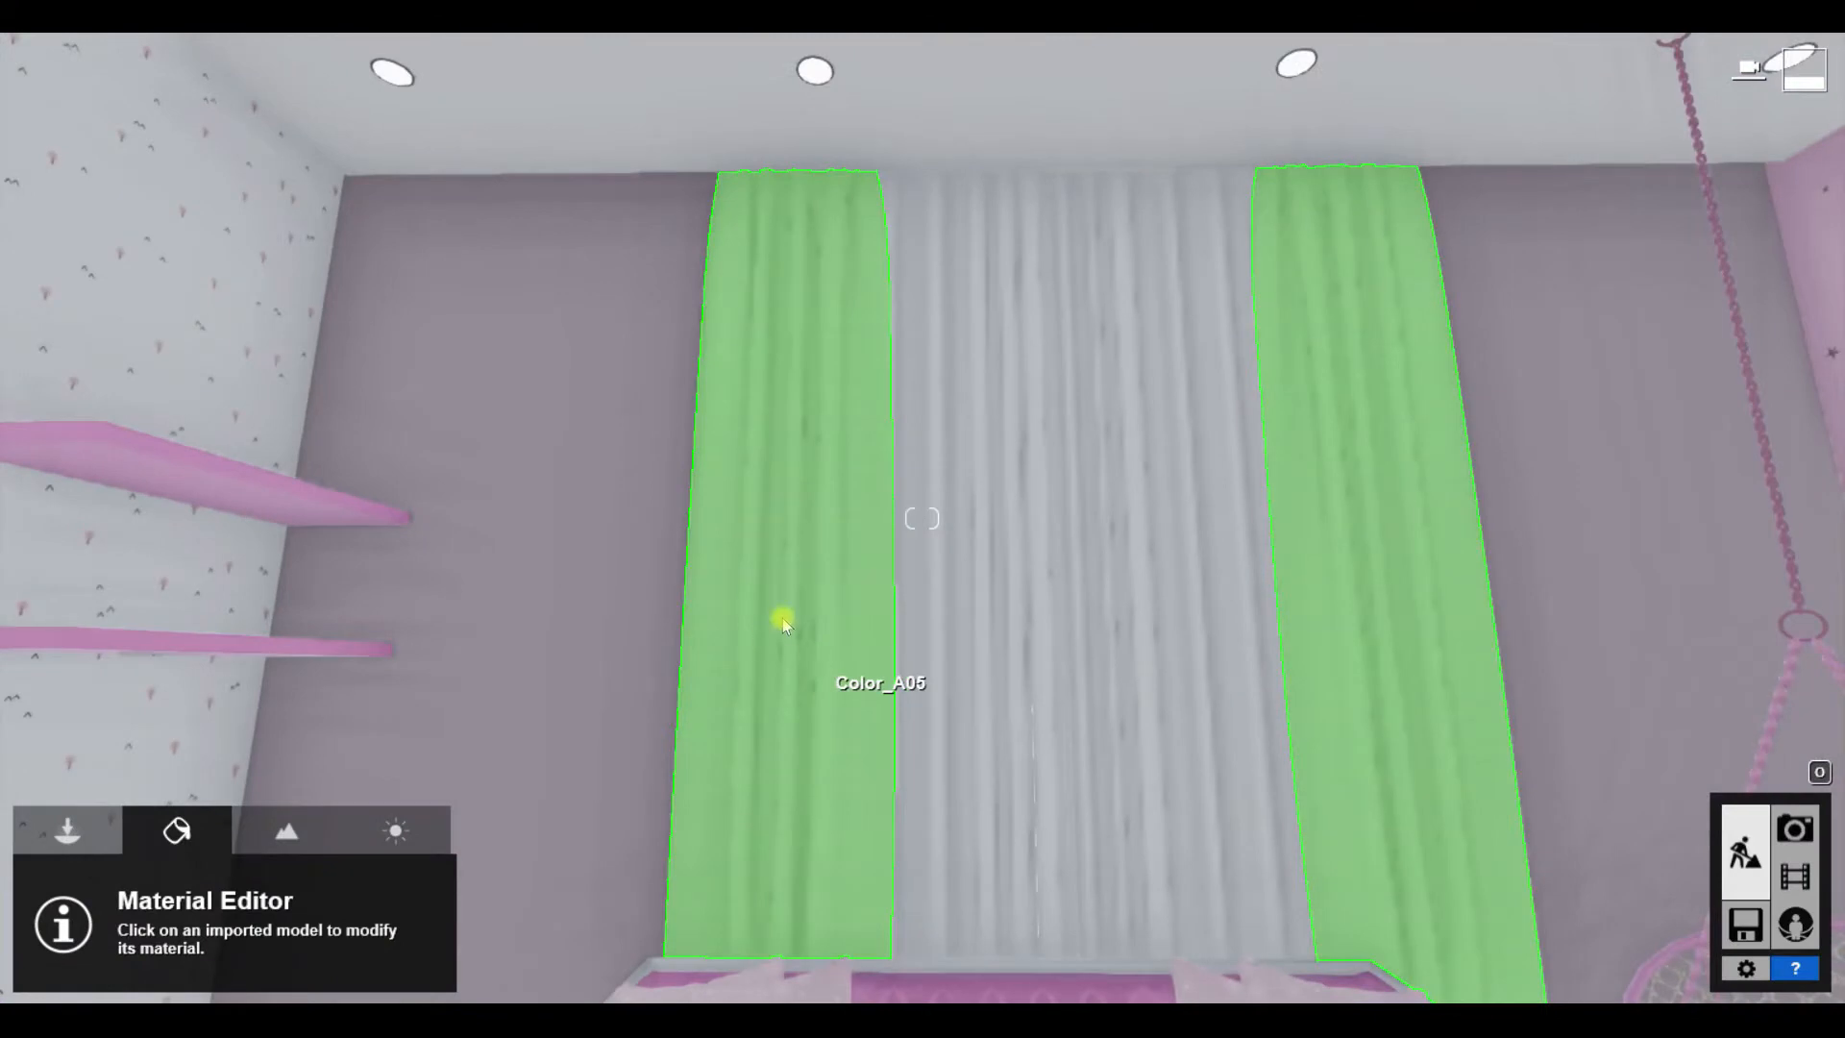
# Step: Apply a Standard material to the two side curtains and tint them pink
pyautogui.click(783, 619)
pyautogui.click(75, 522)
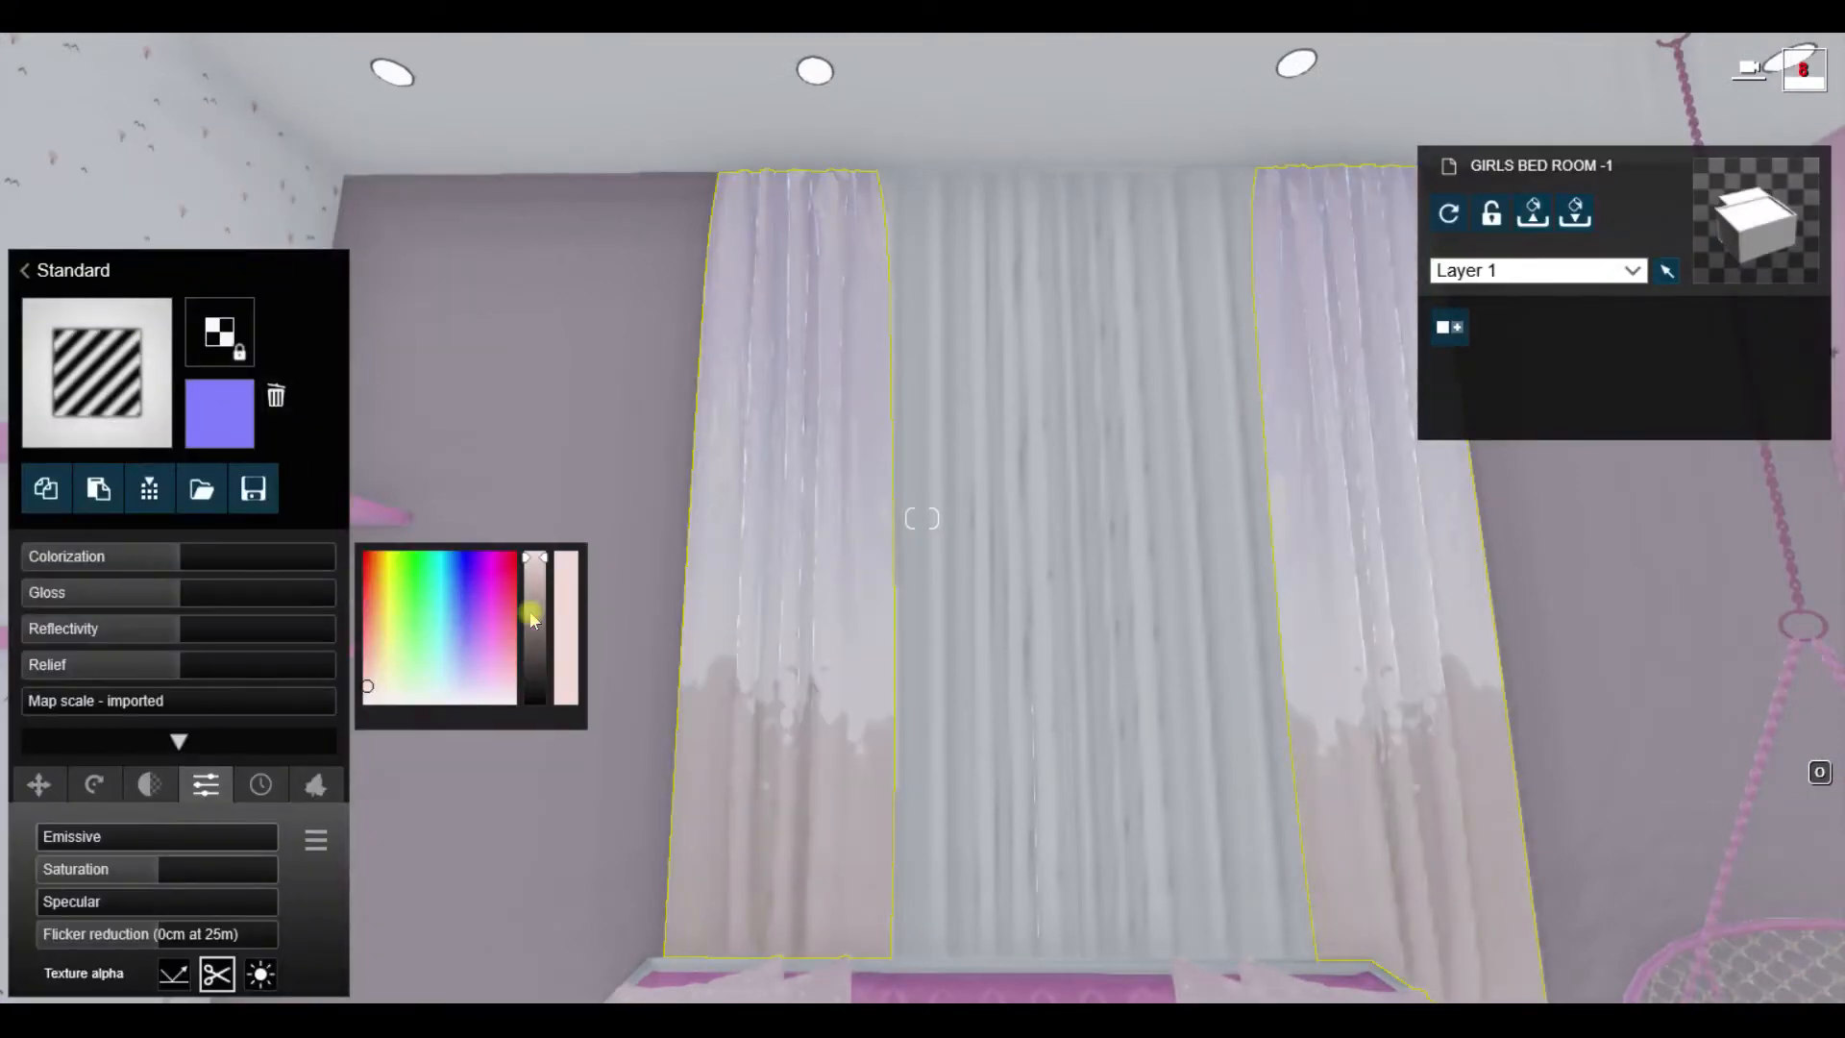
pyautogui.moveTo(373, 686); pyautogui.dragTo(510, 683)
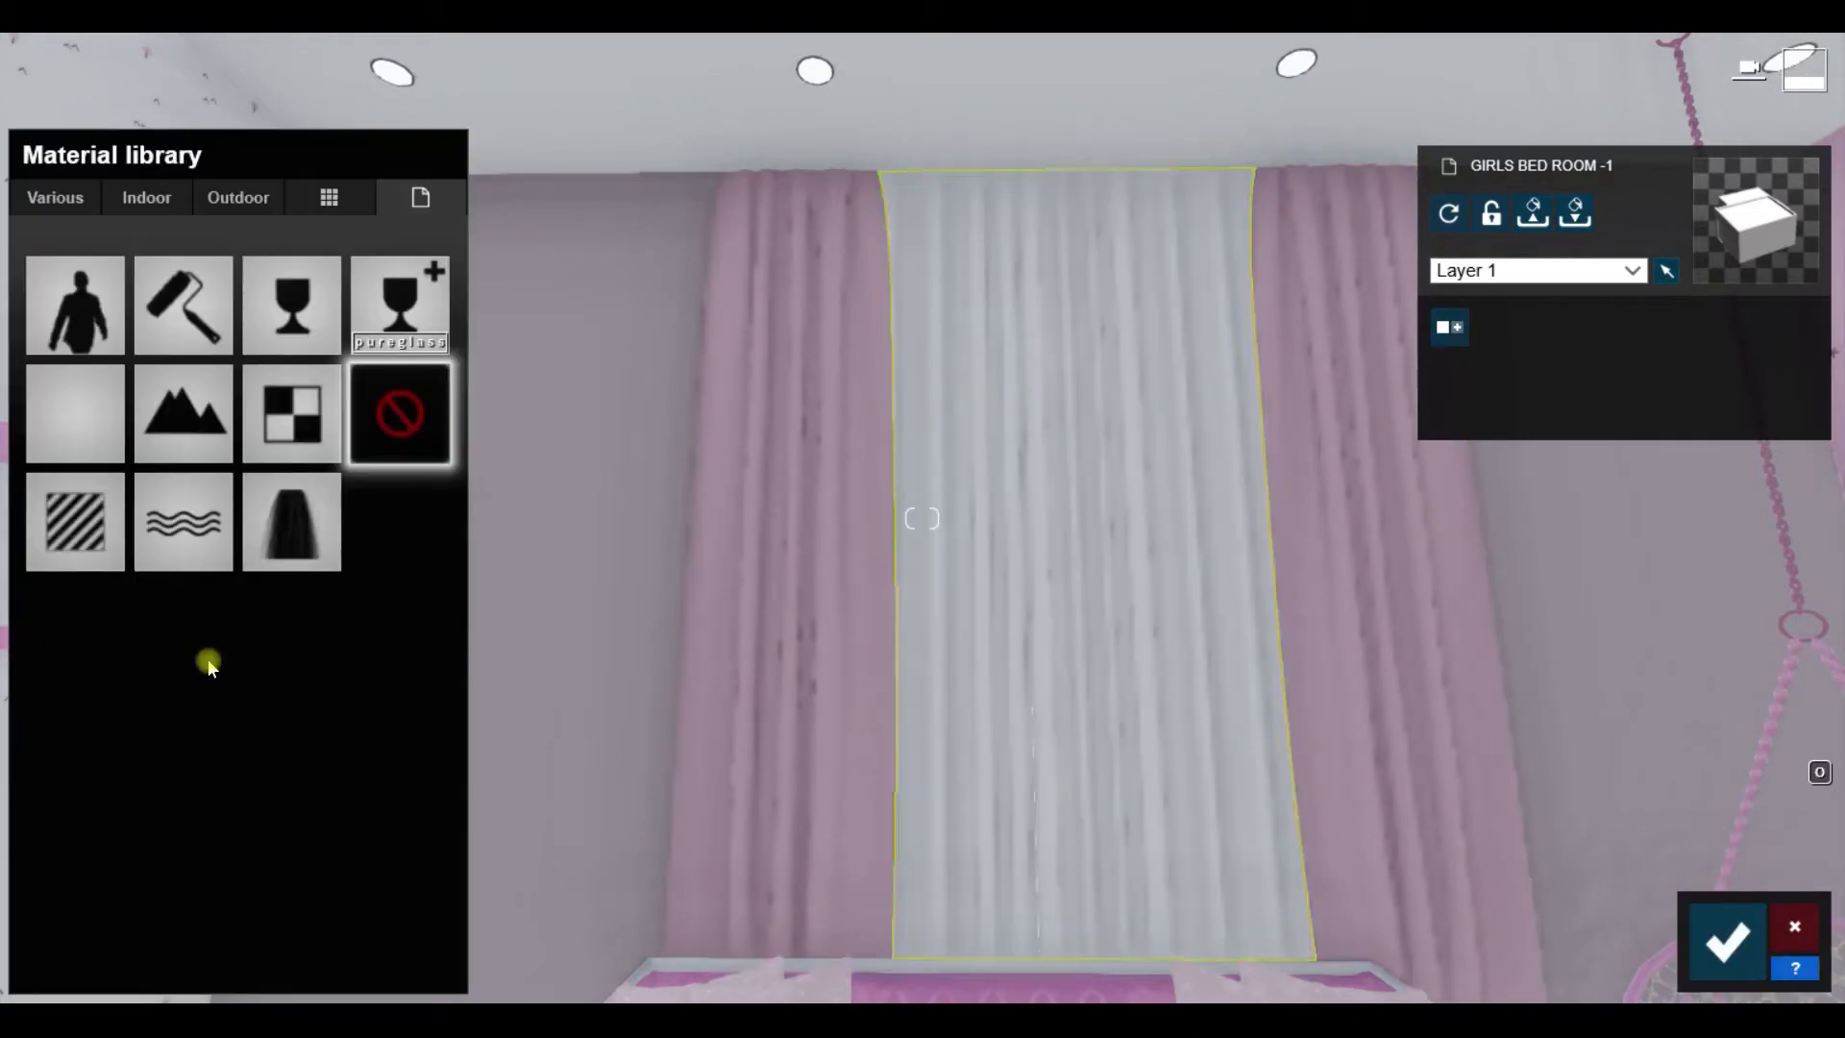
# Step: Apply a white Standard material with minimal gloss and reflectivity to the sheer middle curtain, enable slight transparency, and save the changes
pyautogui.click(123, 552)
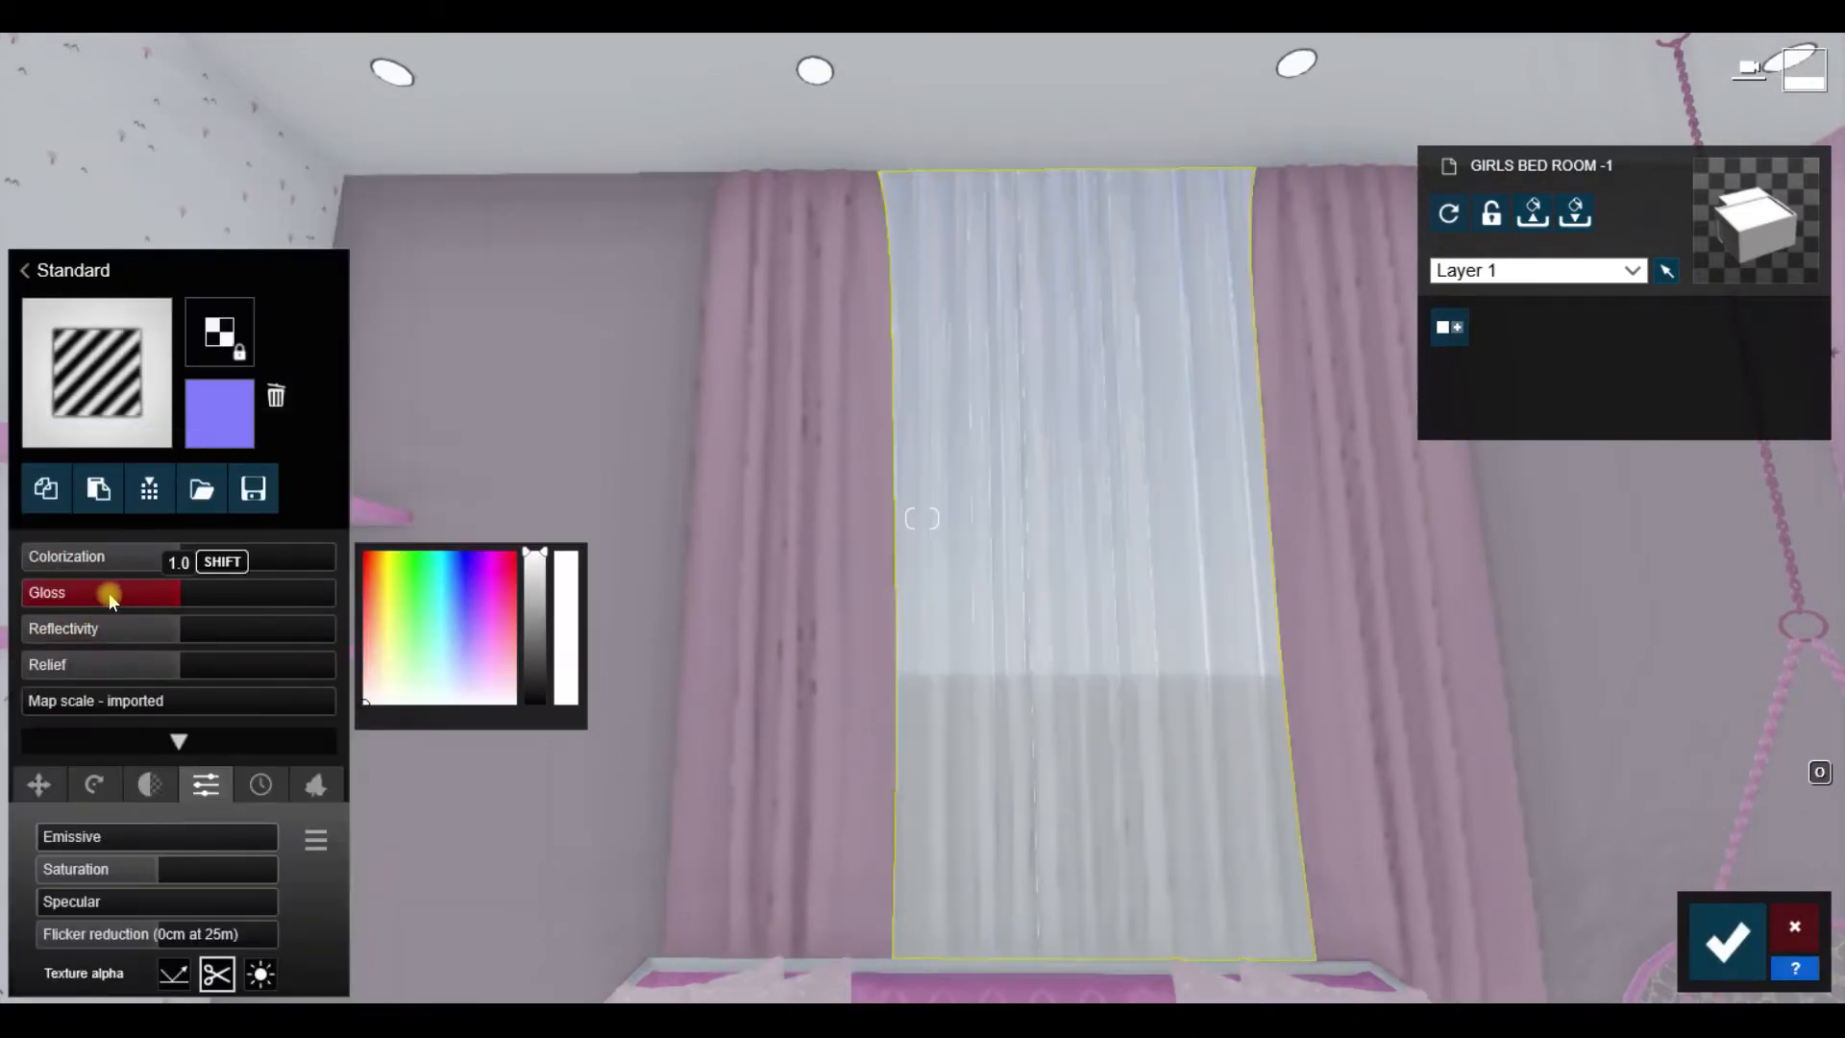
pyautogui.click(147, 786)
pyautogui.click(33, 868)
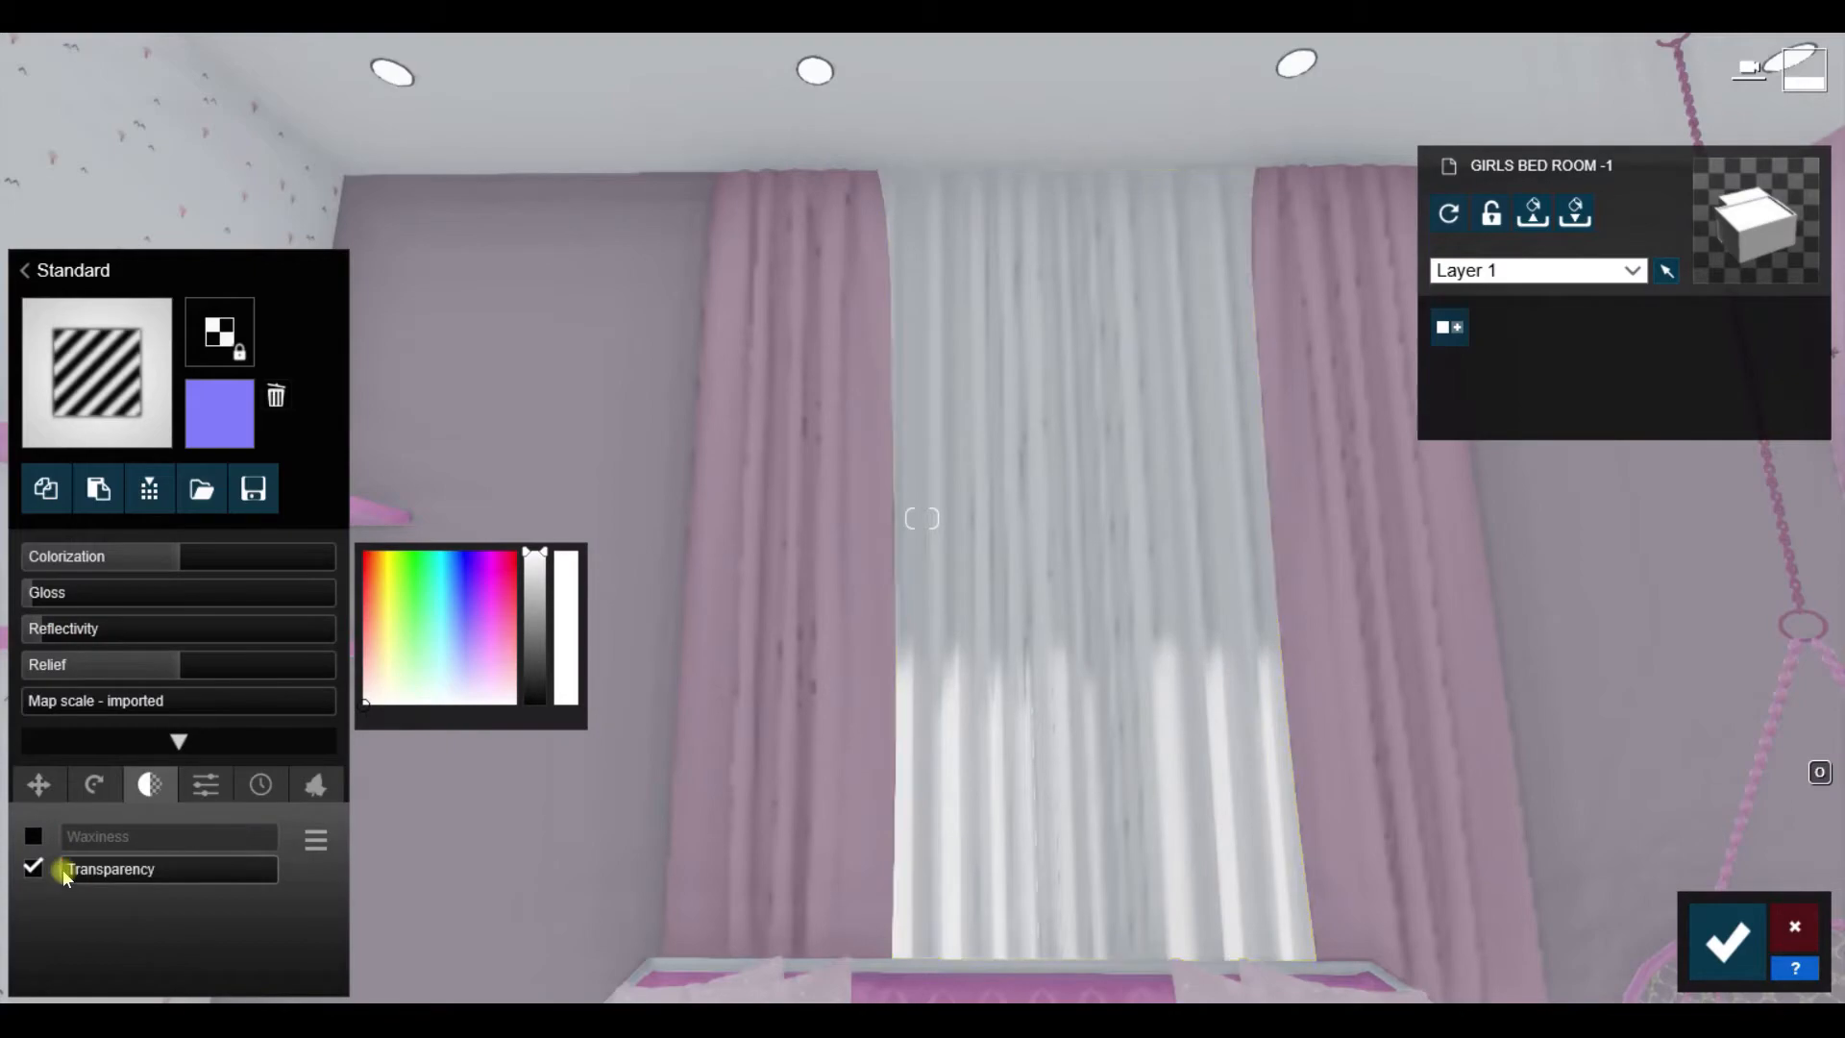
pyautogui.moveTo(672, 577); pyautogui.dragTo(873, 804, button='right')
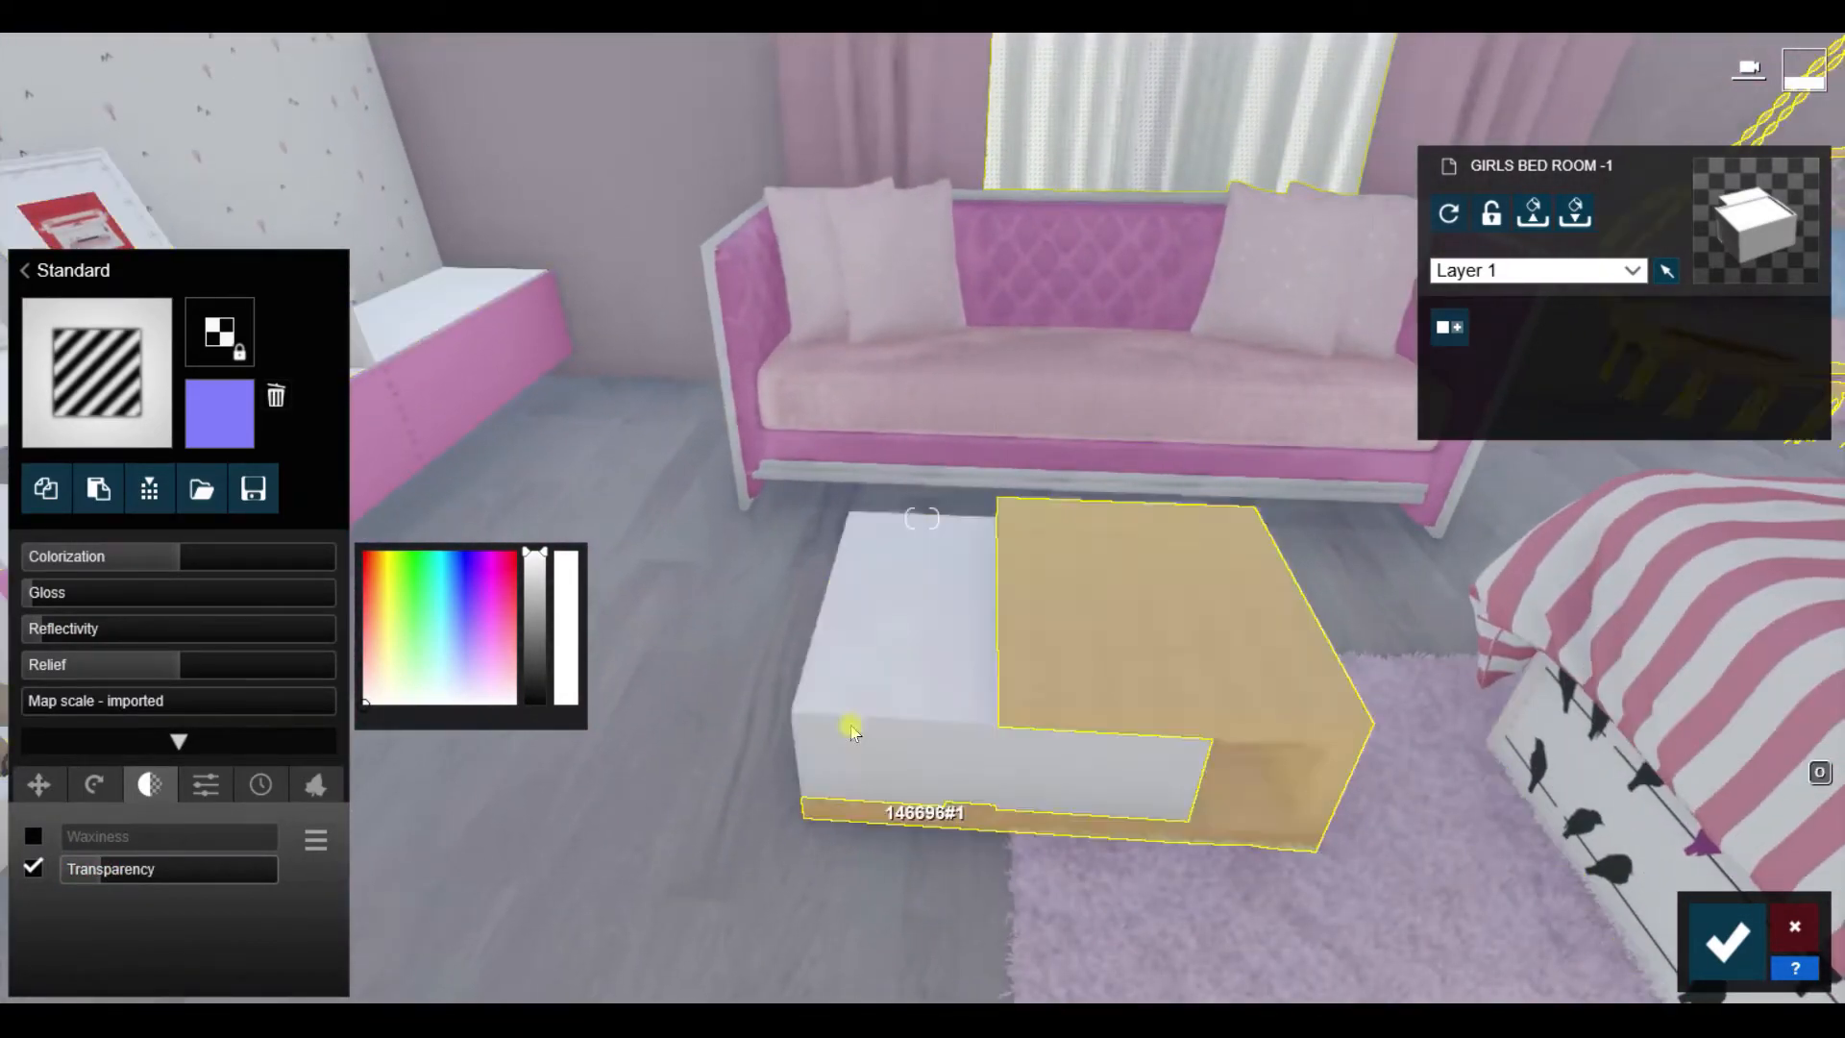
pyautogui.click(601, 678)
# Step: Place Book 067 from the Indoor library's decoration category on the pink half of the coffee table and rotate it
pyautogui.click(68, 830)
pyautogui.click(136, 951)
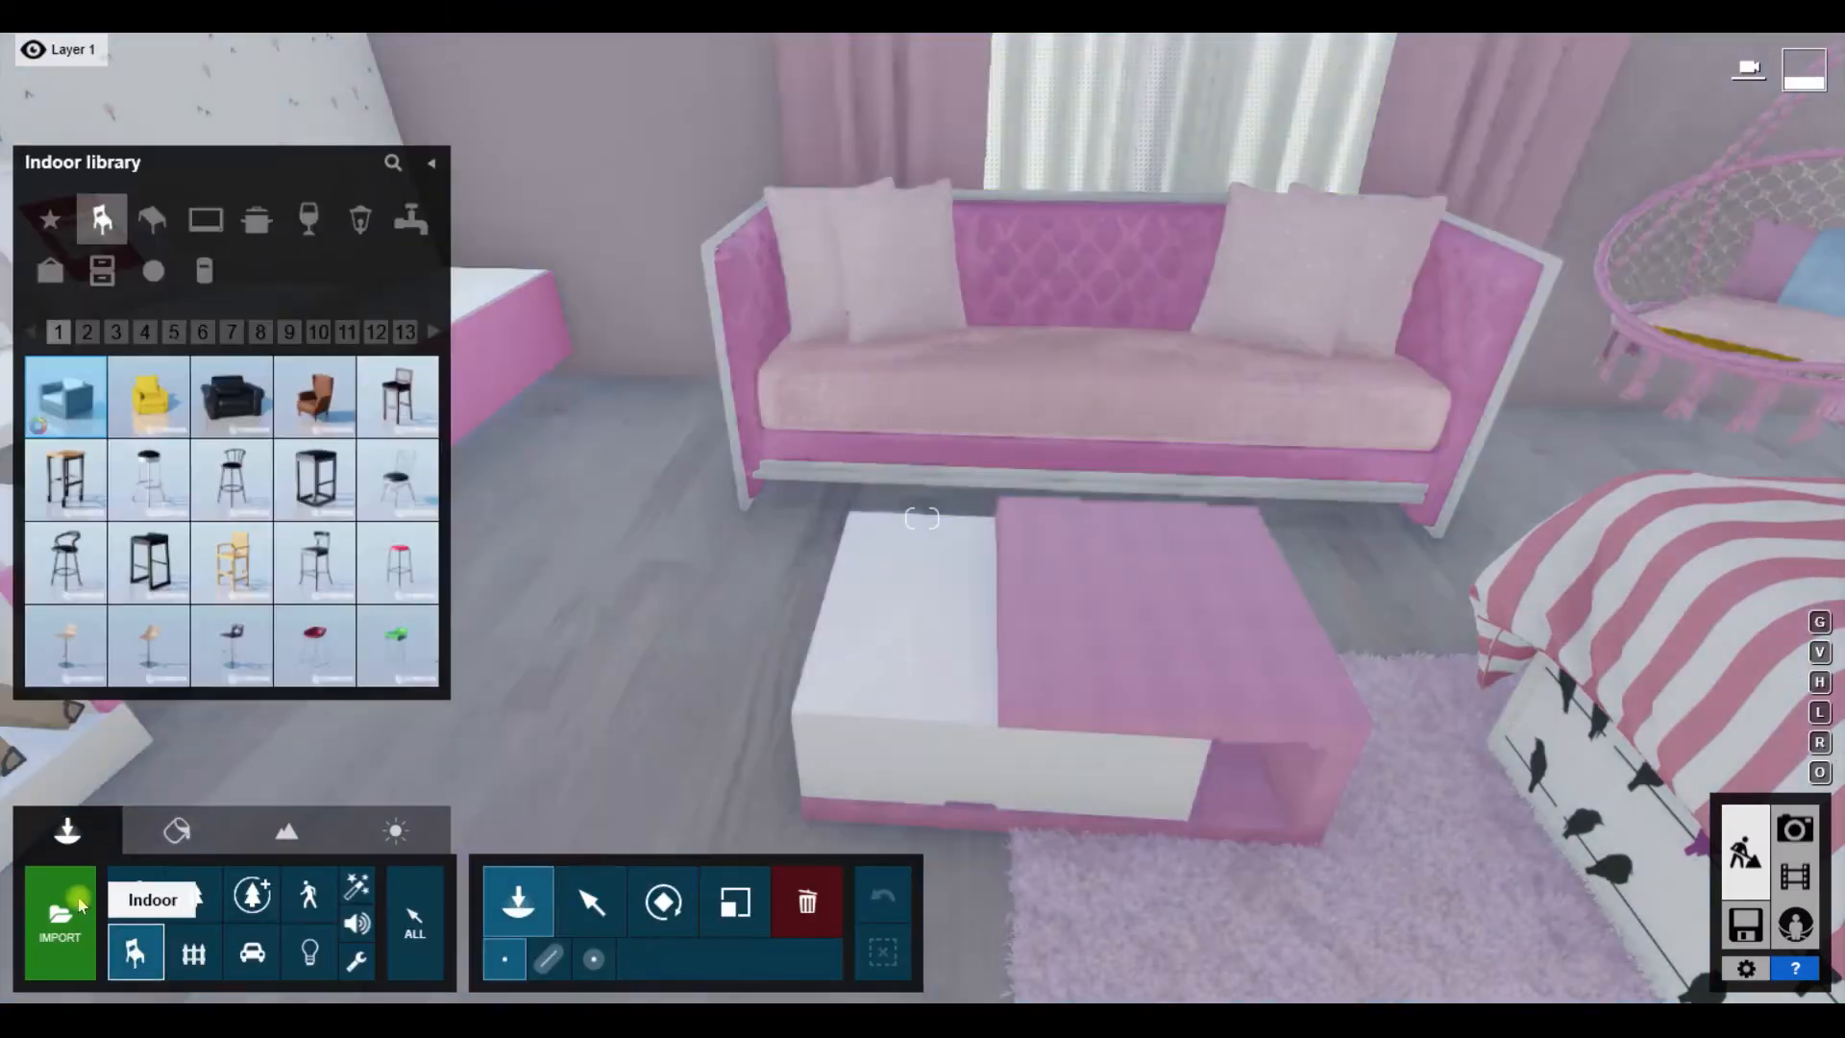
pyautogui.click(60, 277)
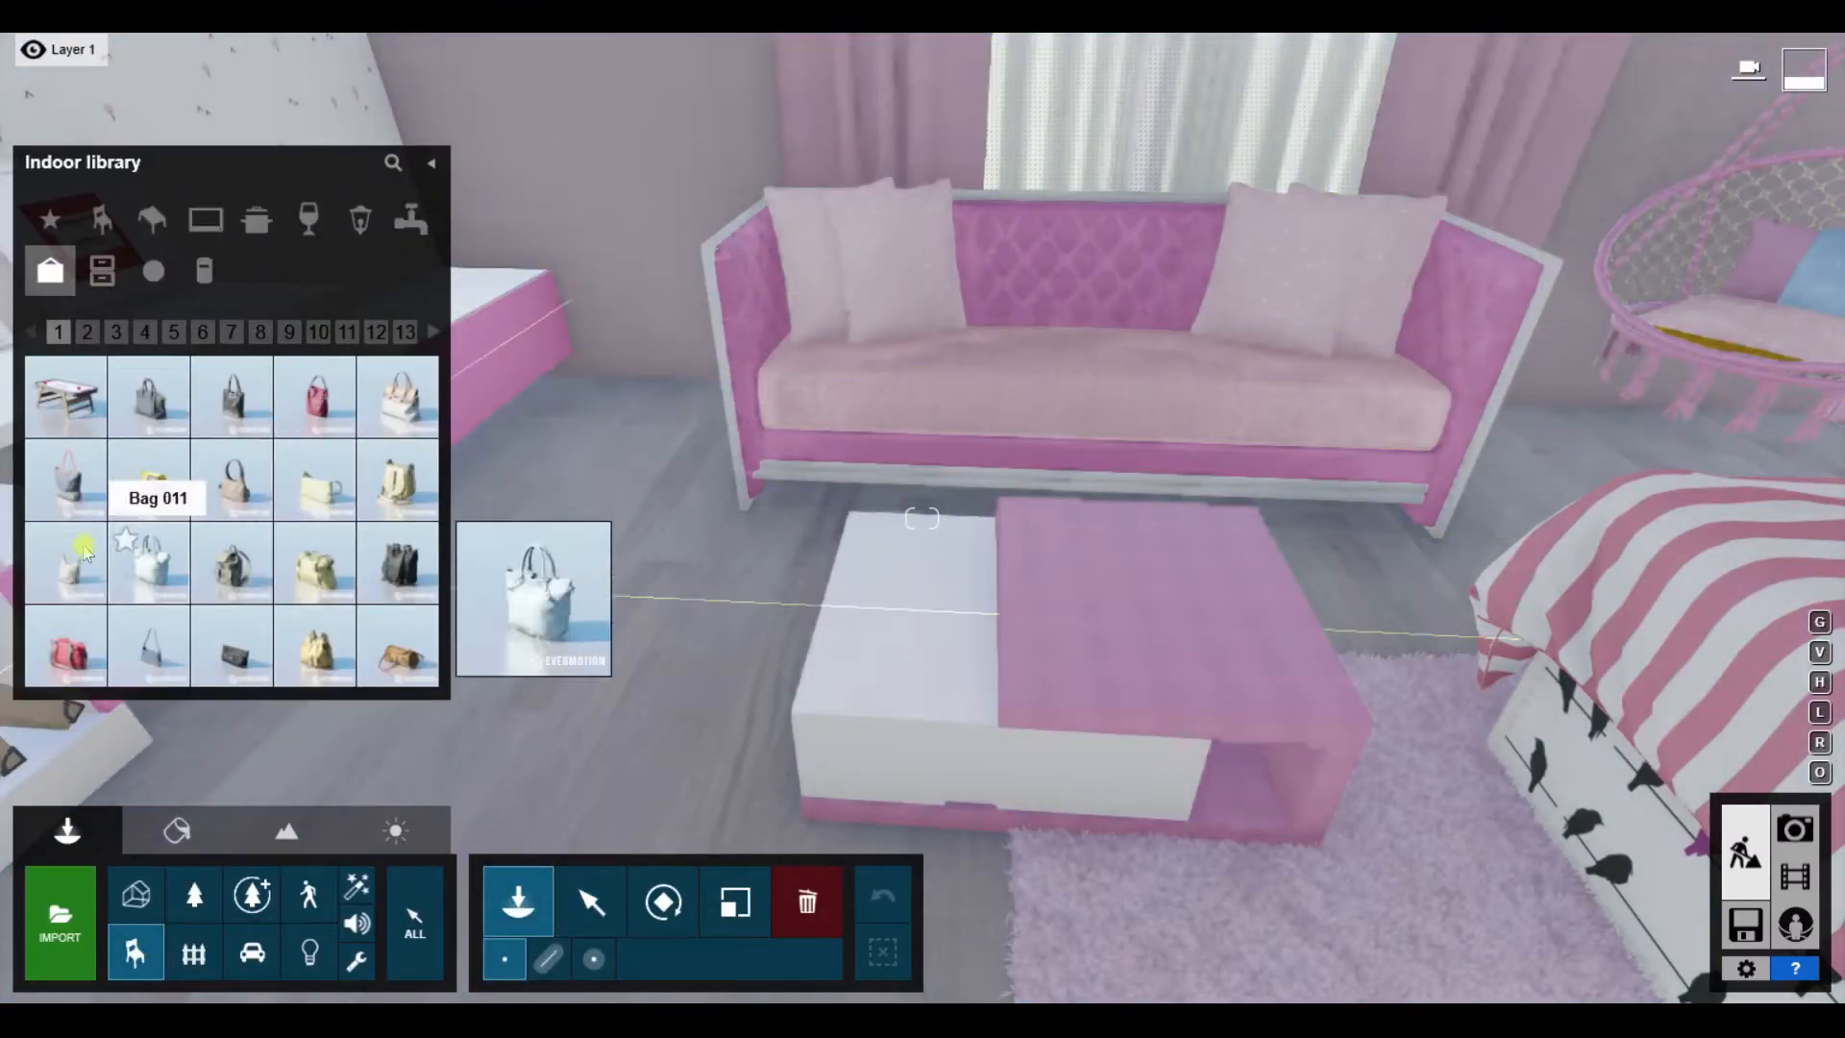
pyautogui.click(174, 332)
pyautogui.click(202, 331)
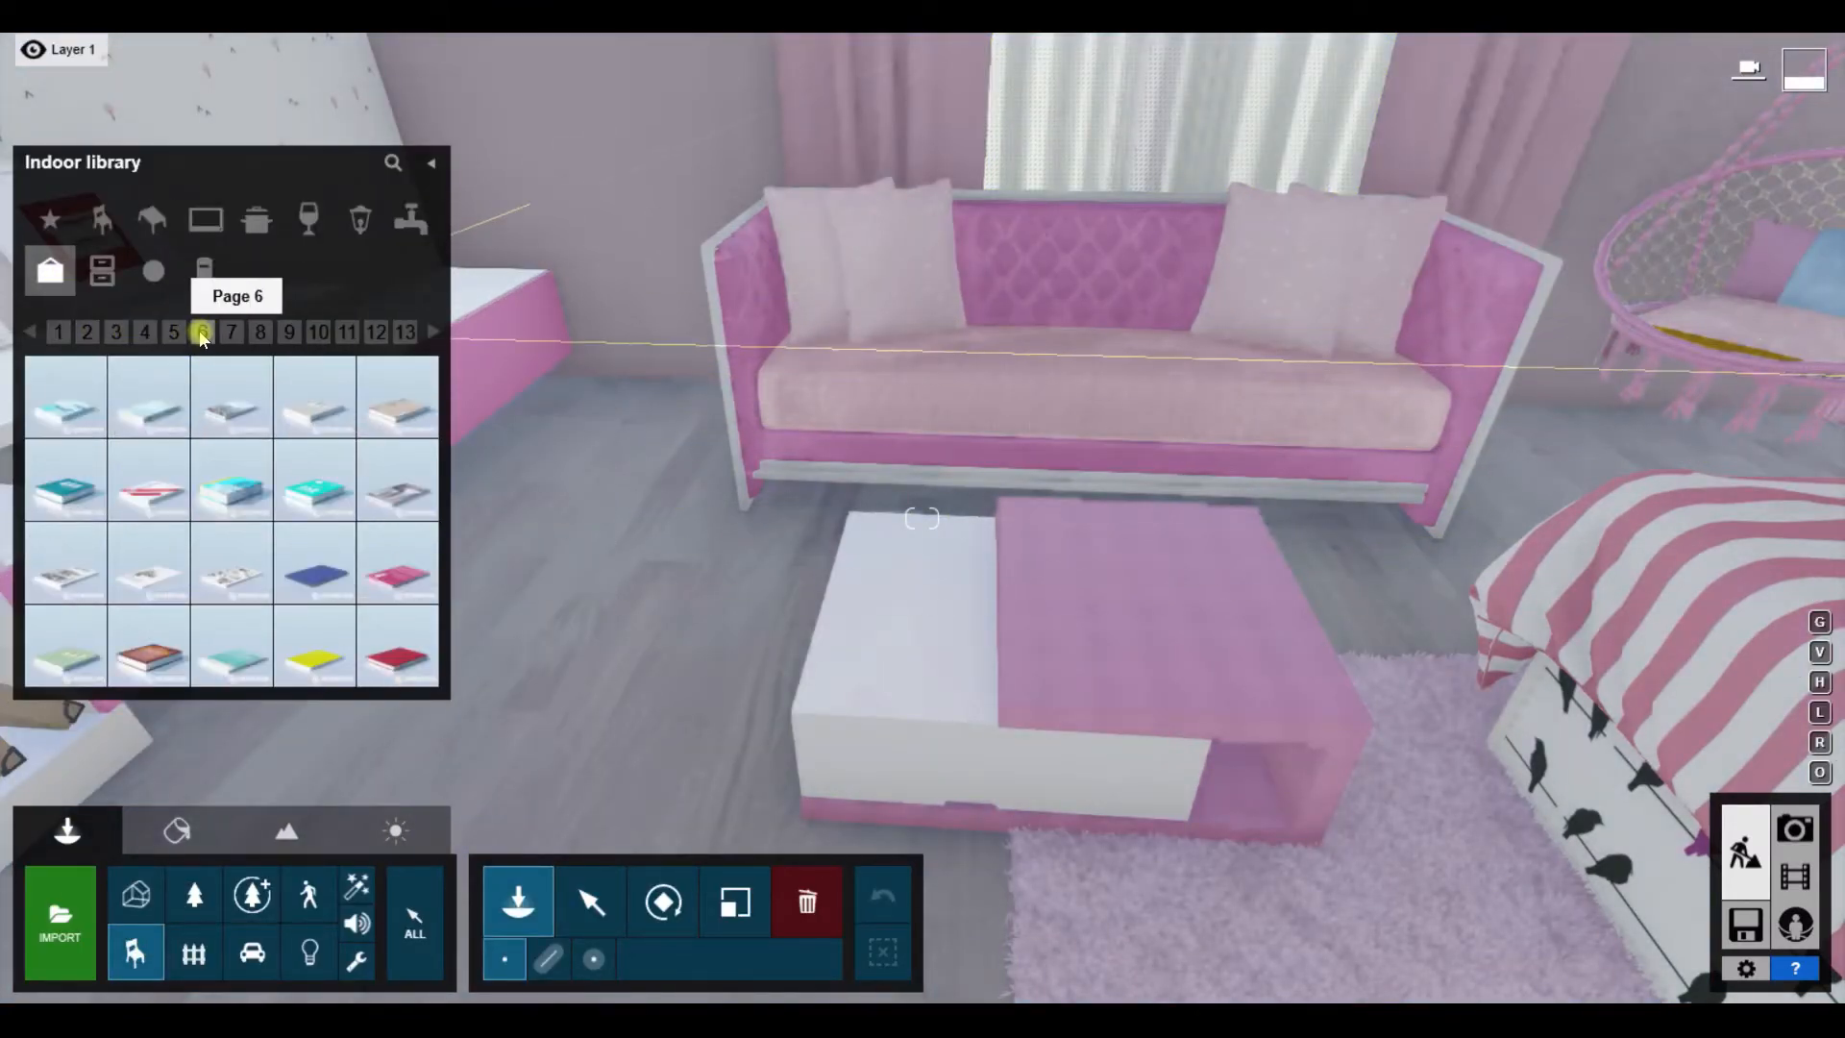
pyautogui.click(688, 901)
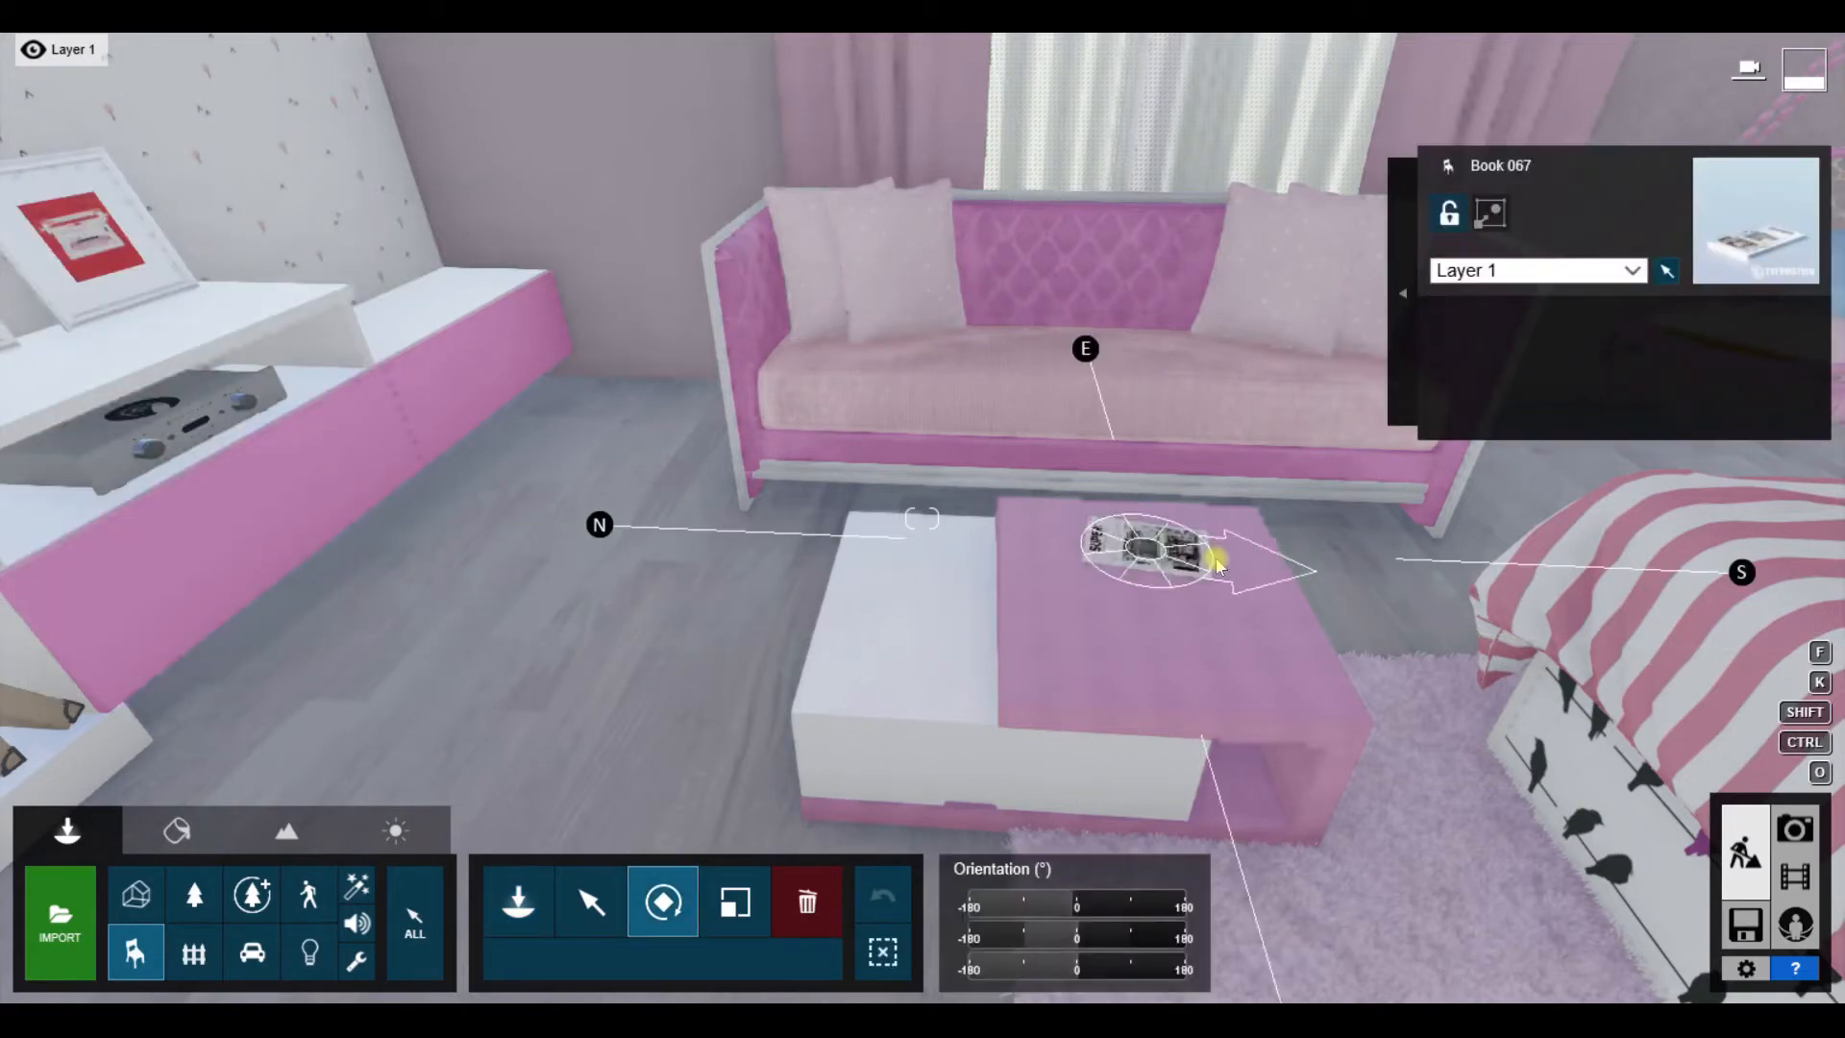
# Step: Place the archer figurine on the coffee table's white half and the Decoration 012 reed diffuser on its pink half
pyautogui.click(131, 955)
pyautogui.click(233, 333)
pyautogui.click(262, 333)
pyautogui.click(291, 334)
pyautogui.click(320, 336)
pyautogui.click(349, 337)
pyautogui.click(392, 335)
pyautogui.click(65, 395)
pyautogui.click(913, 562)
pyautogui.click(65, 478)
pyautogui.click(1186, 658)
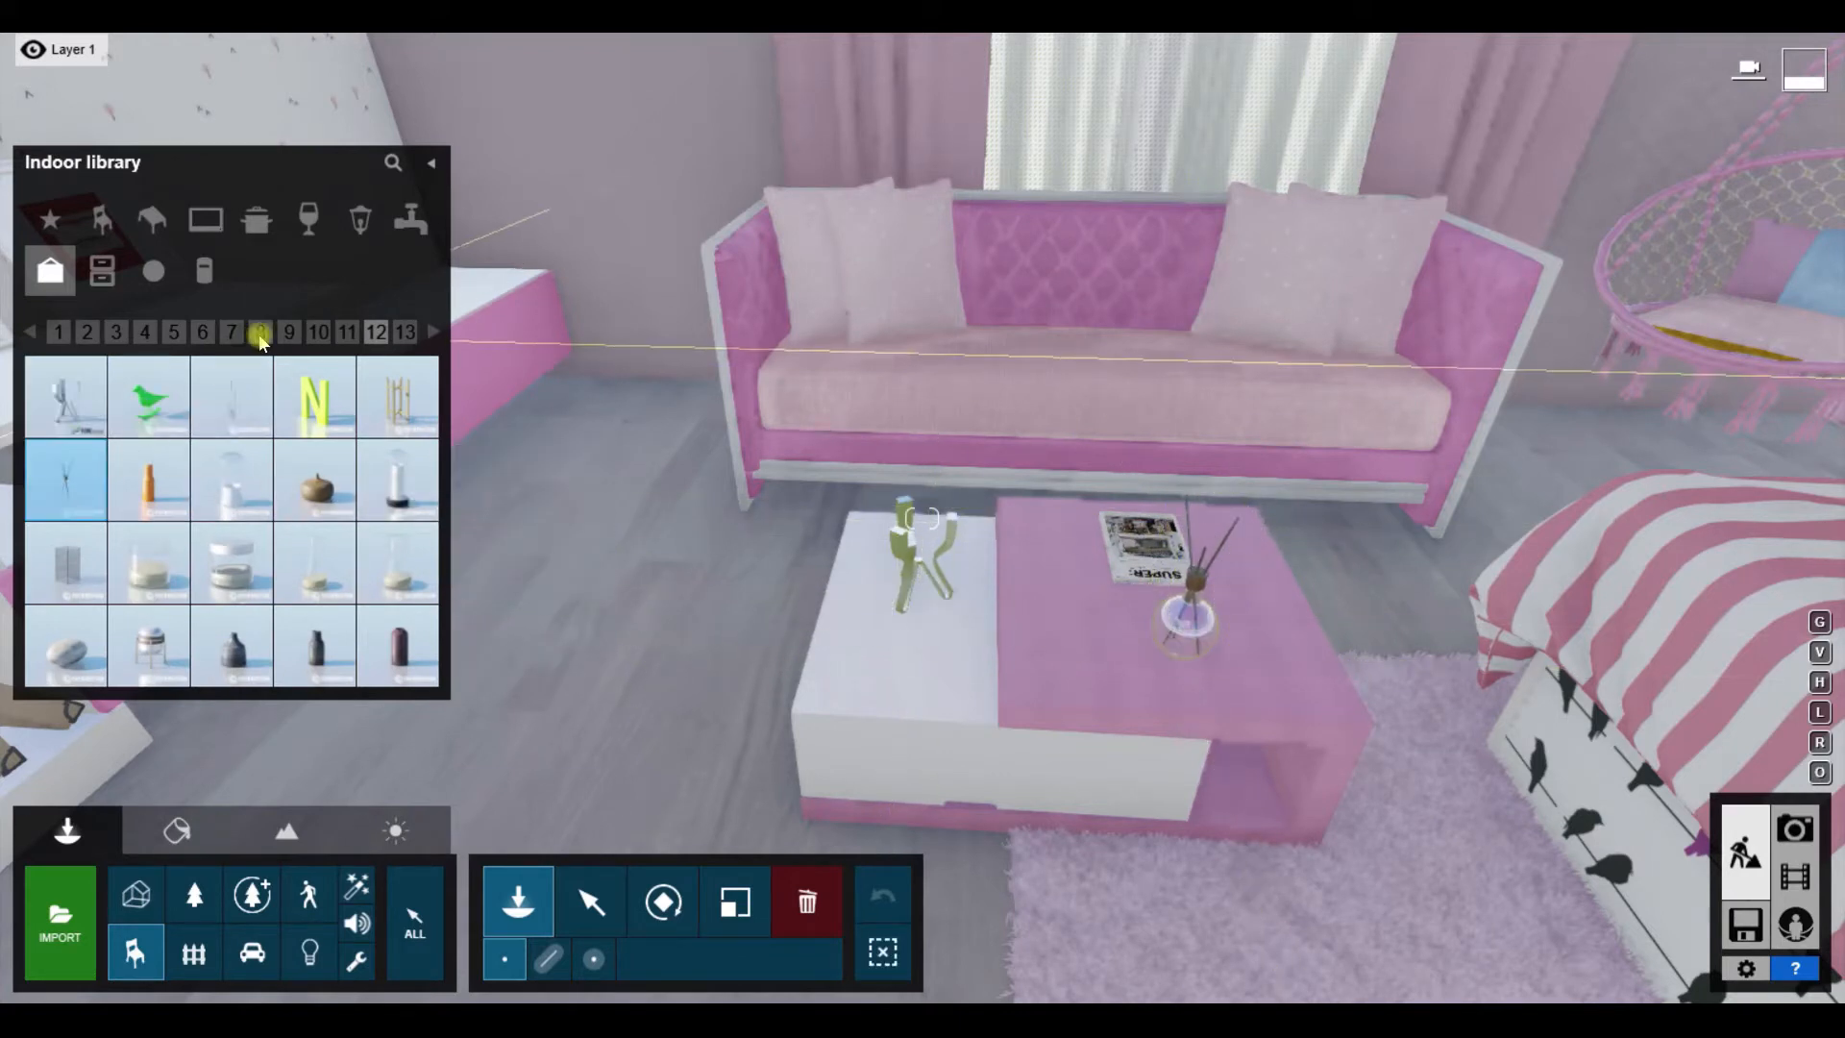
# Step: Add ModelPlane 001 to the coffee table and rearrange its ornaments, deleting the archer figurine and moving Decoration 012 toward the white half
pyautogui.click(404, 332)
pyautogui.click(433, 334)
pyautogui.click(65, 561)
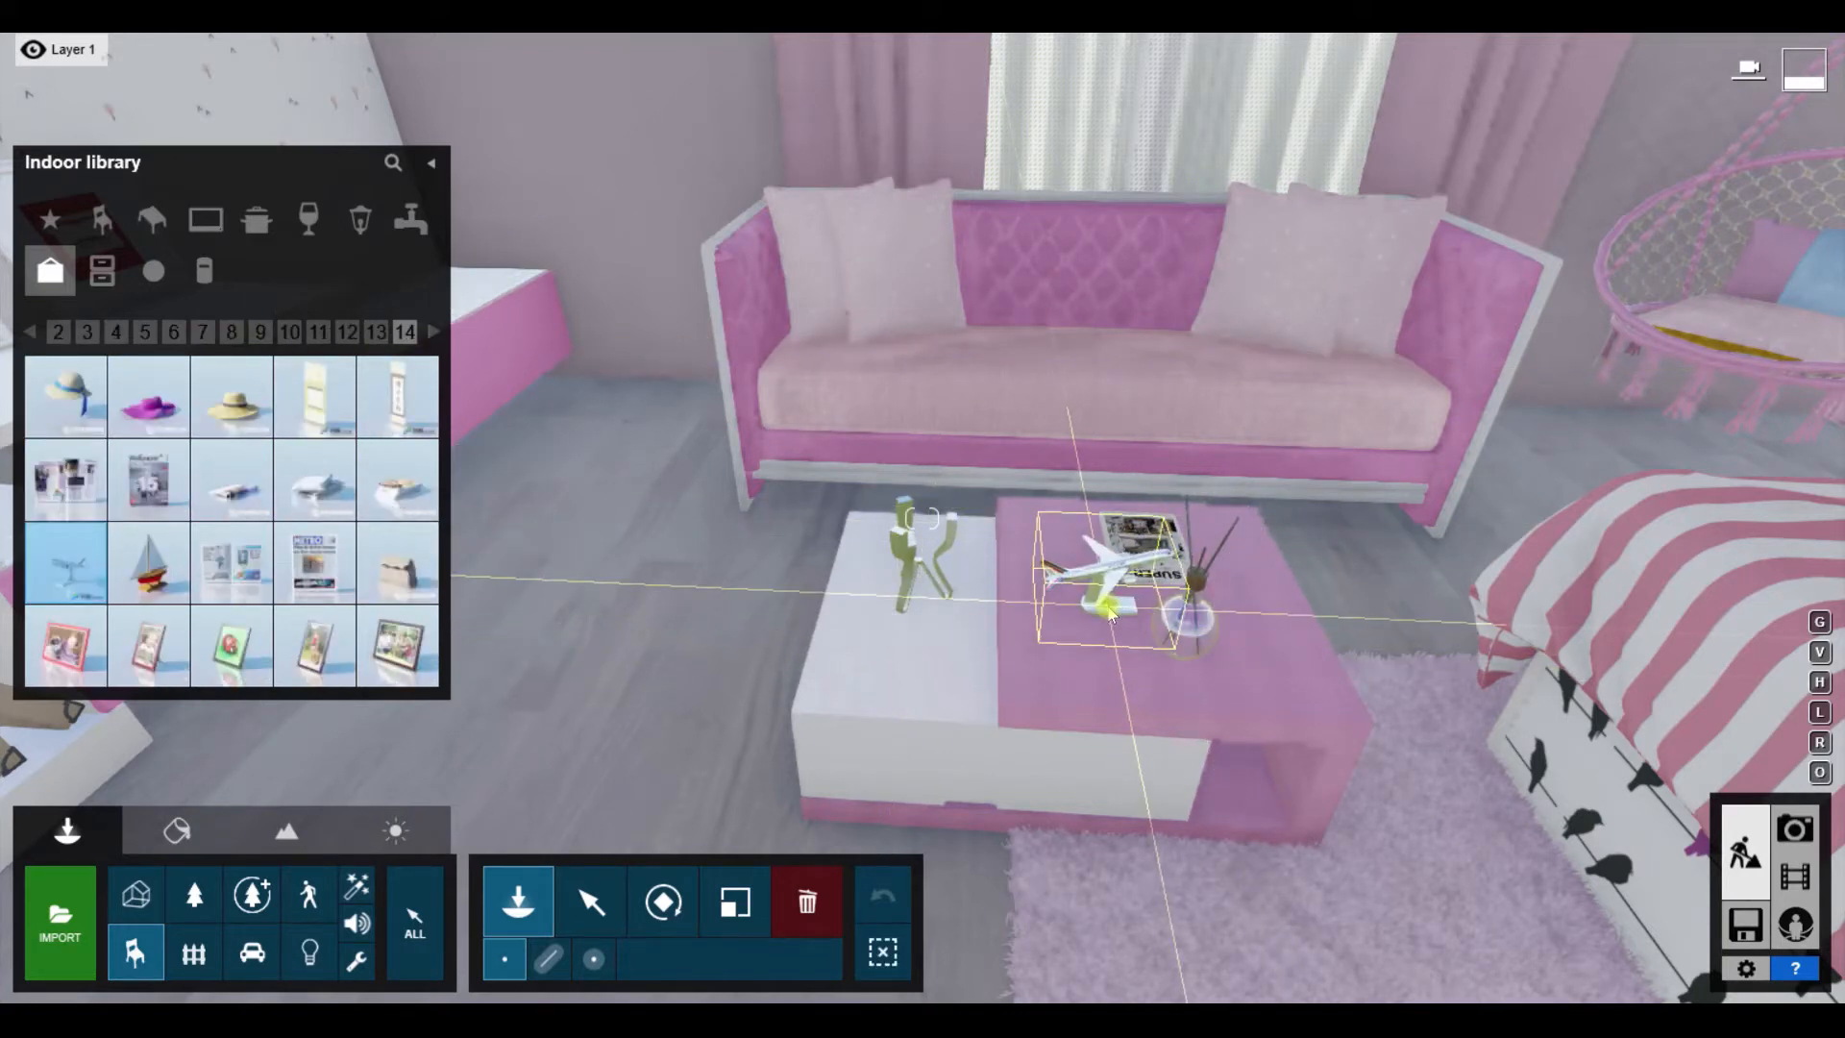
pyautogui.click(1109, 644)
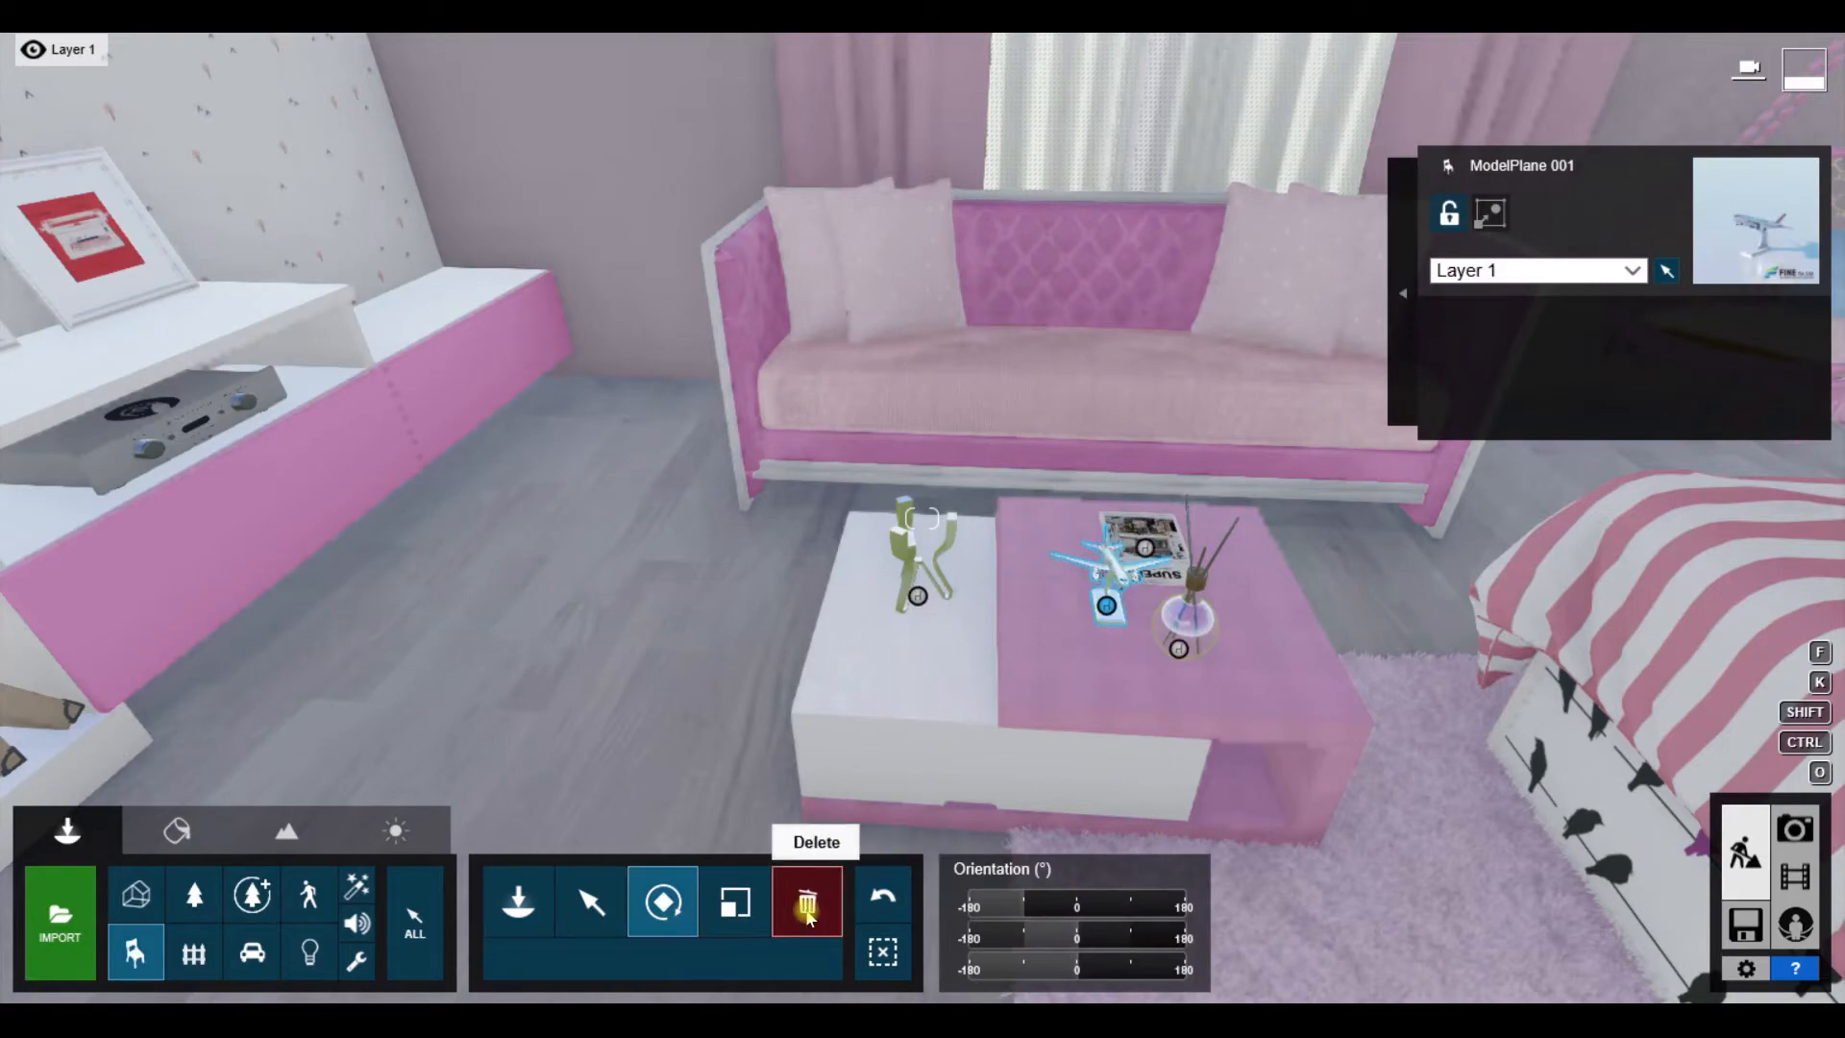
pyautogui.click(591, 901)
pyautogui.click(958, 613)
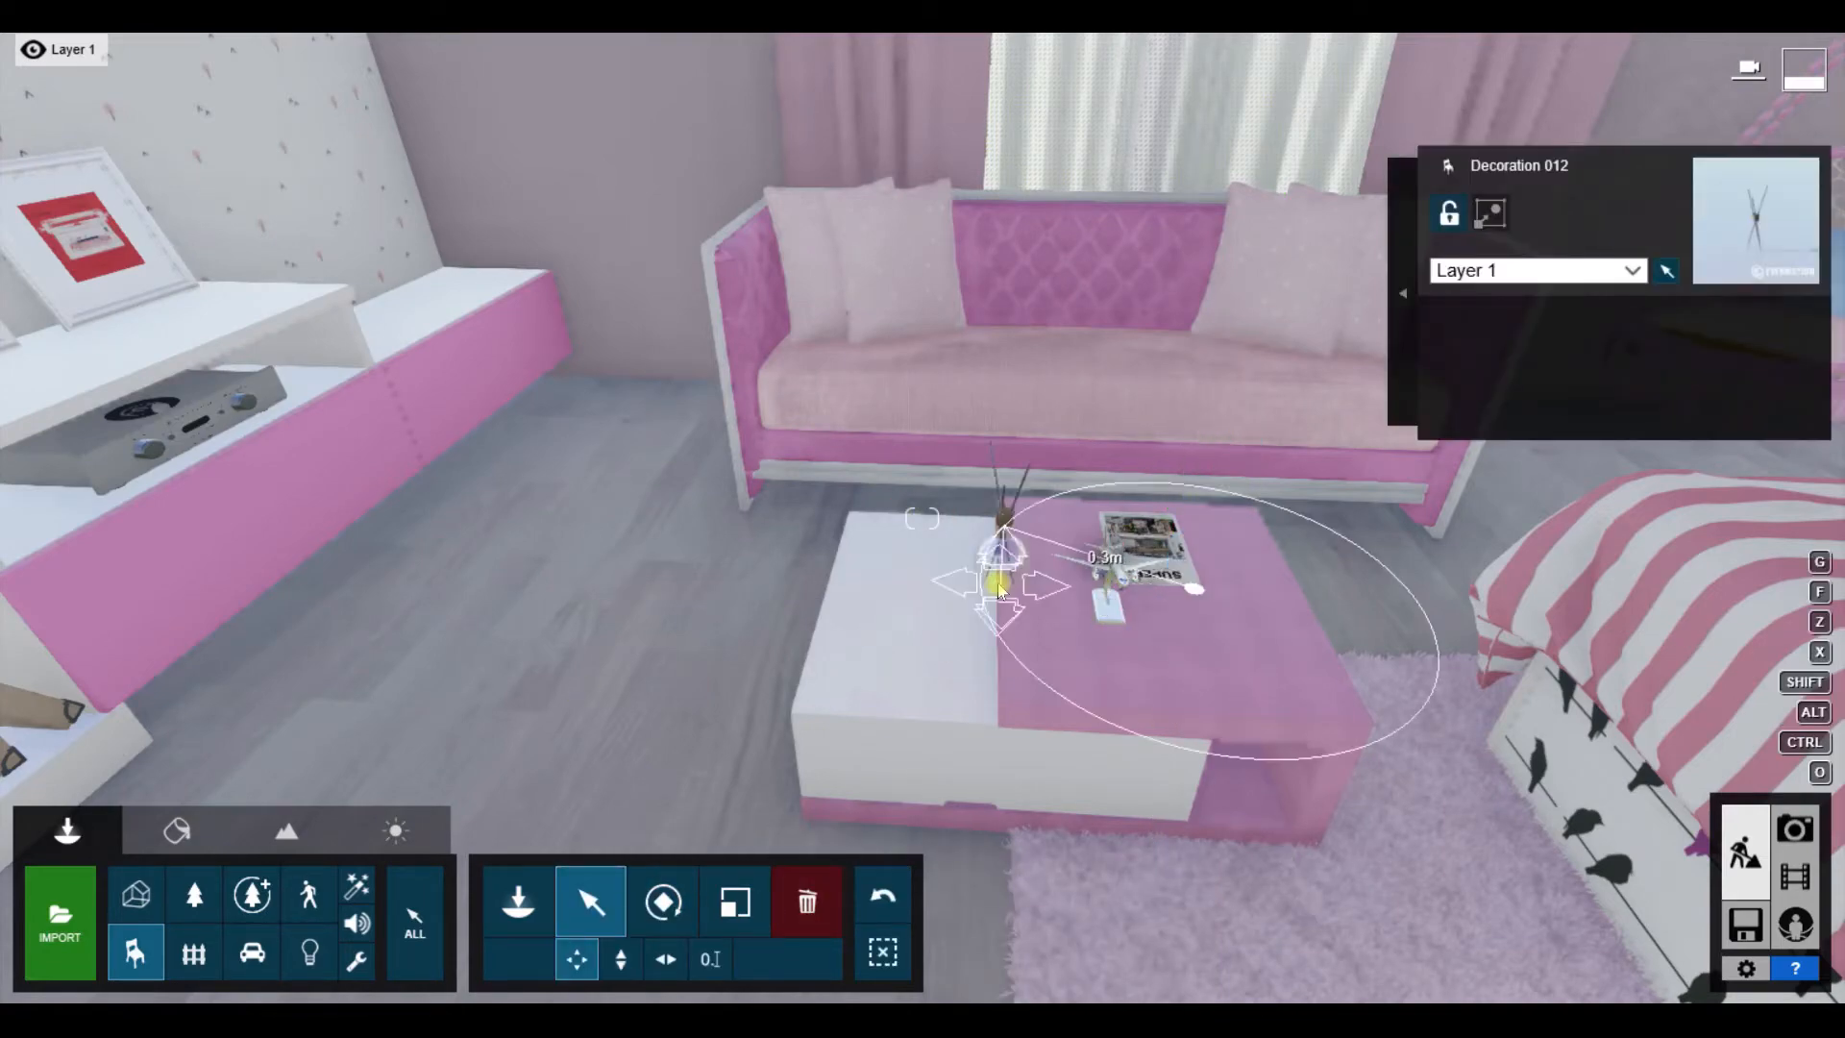
# Step: Place an open magazine on the white console beneath the TV, beside the picture frames
pyautogui.moveTo(922, 519); pyautogui.dragTo(471, 471, button='right')
pyautogui.press('w')
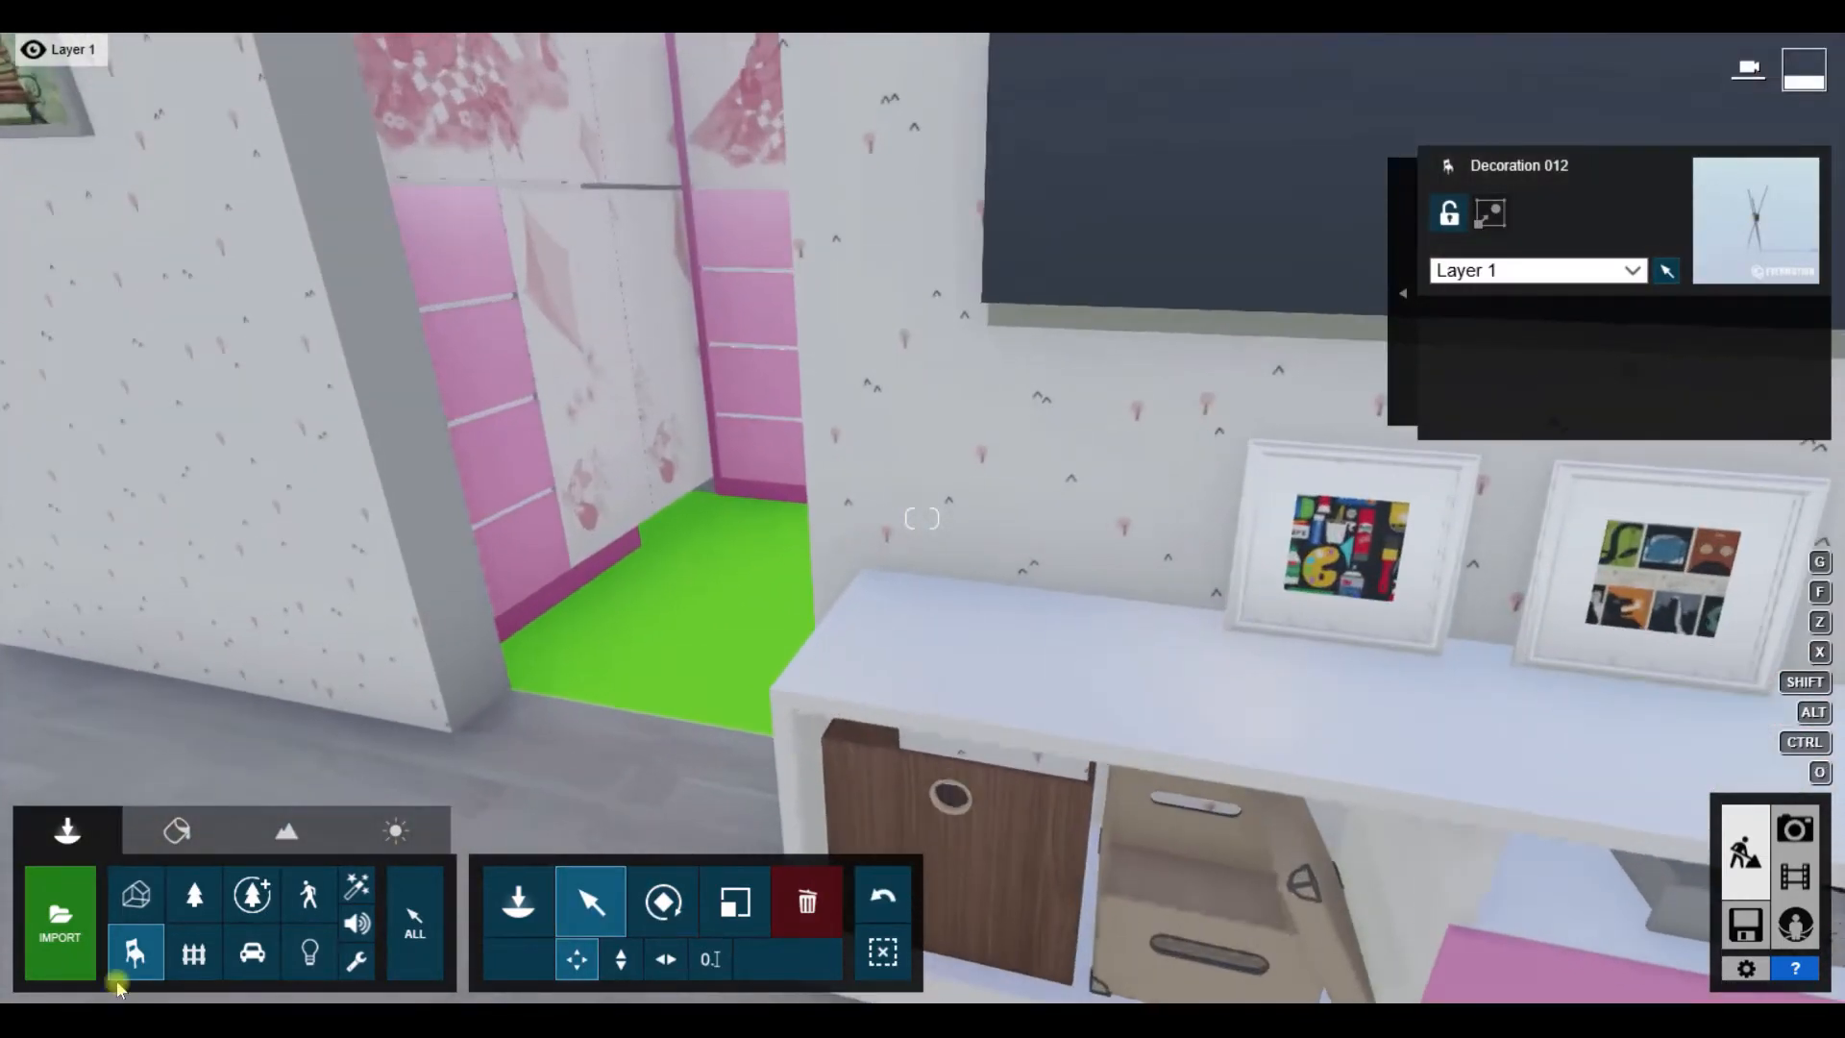
pyautogui.click(132, 961)
pyautogui.click(65, 479)
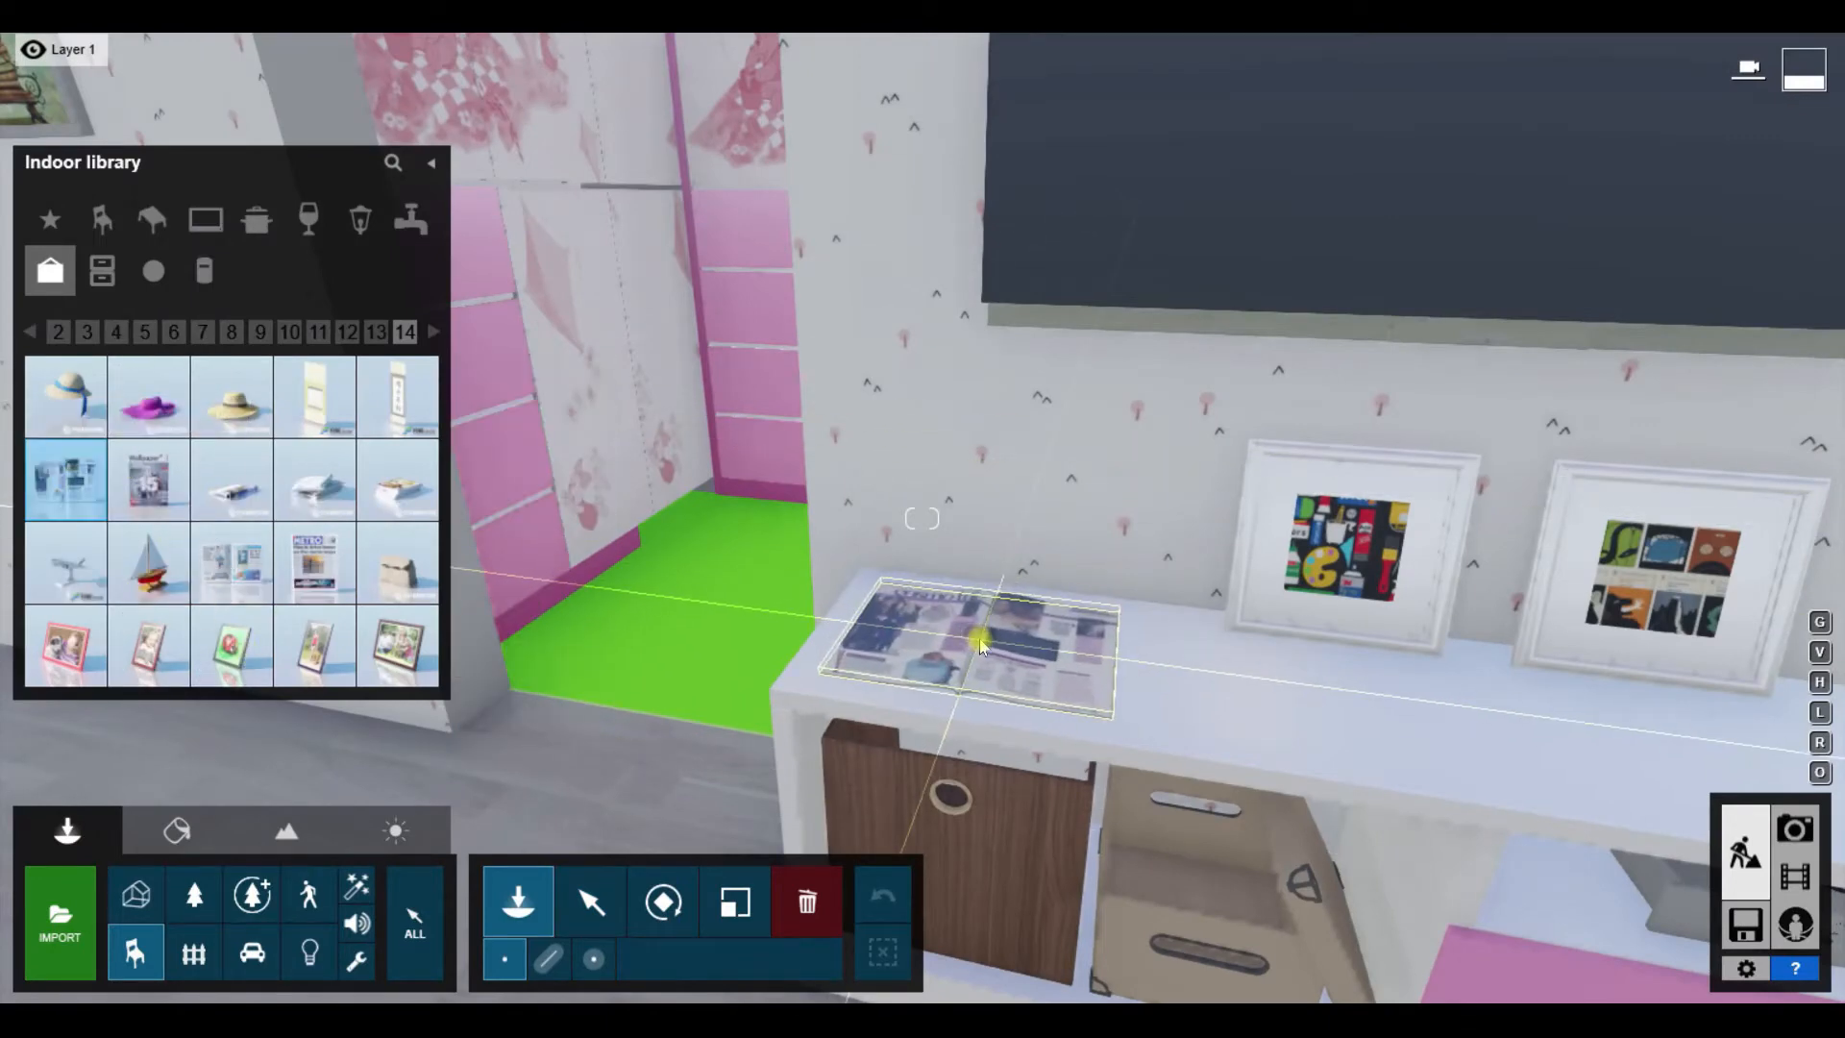
pyautogui.click(993, 635)
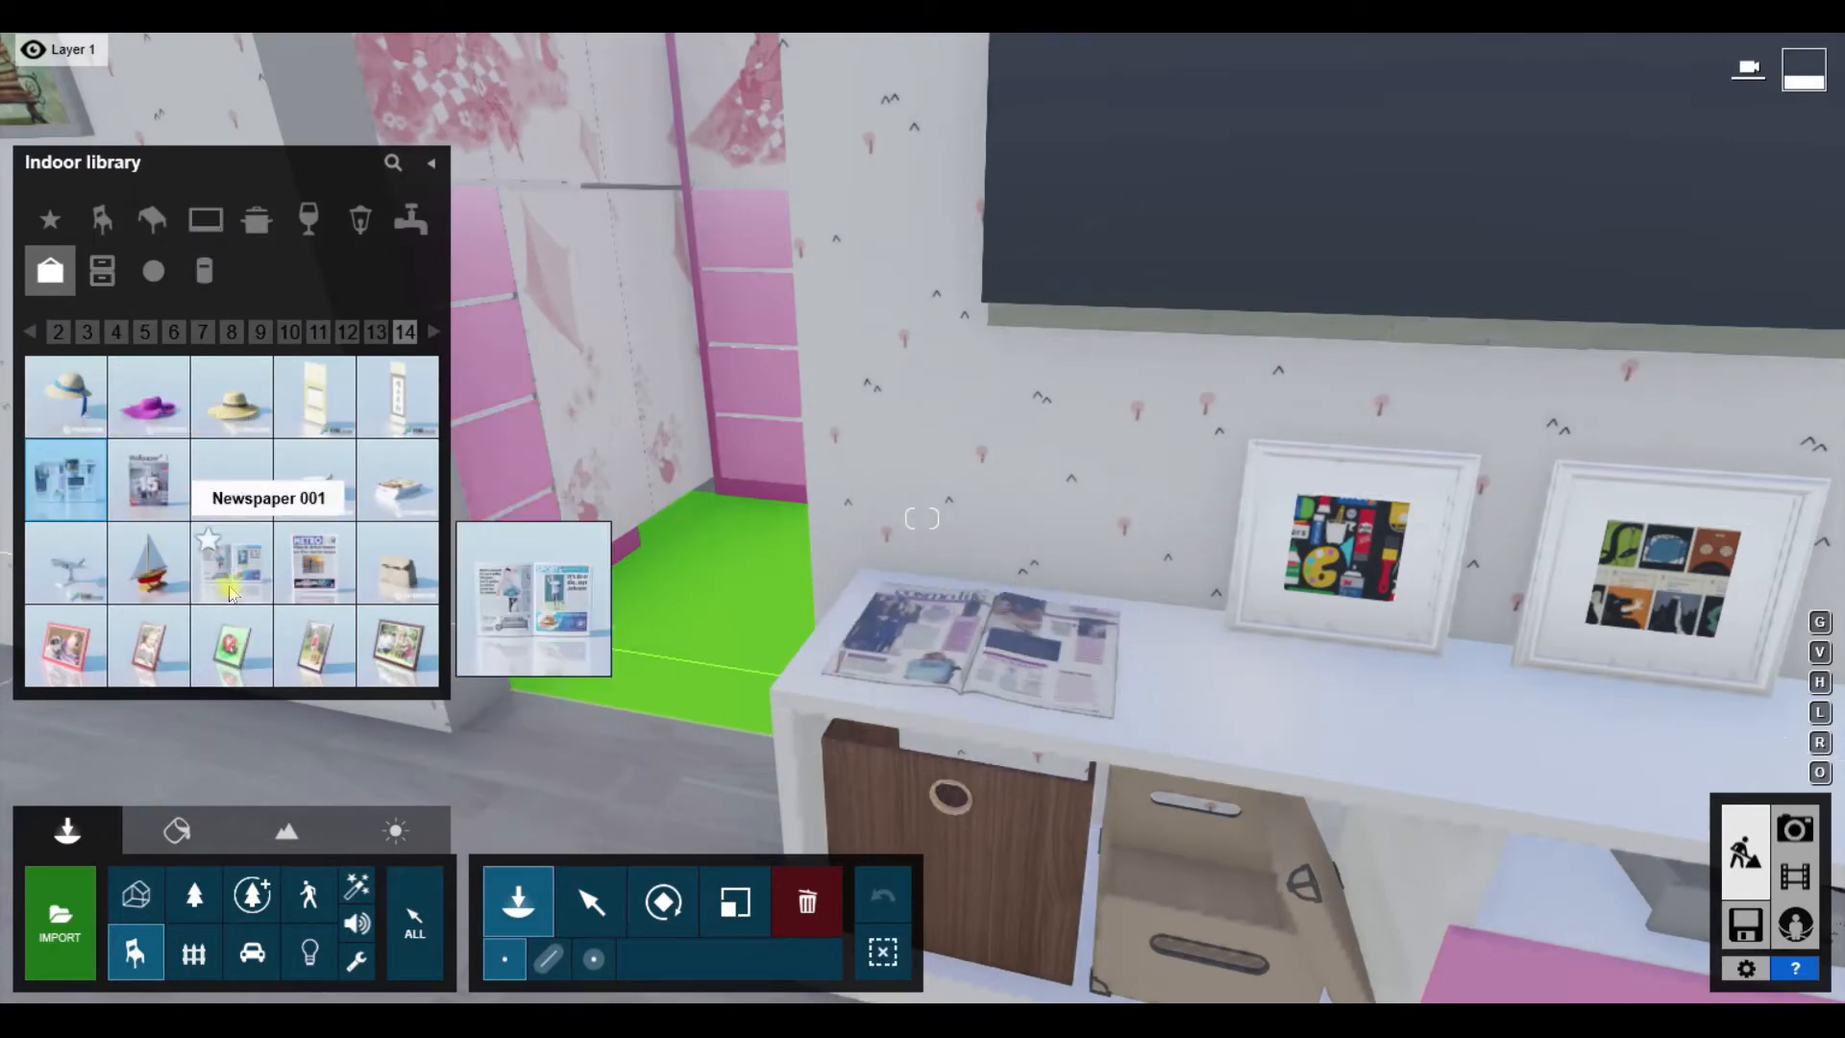
# Step: Place the Decoration 012 reed diffuser at the back corner of the laptop desk
pyautogui.click(232, 479)
pyautogui.press('s')
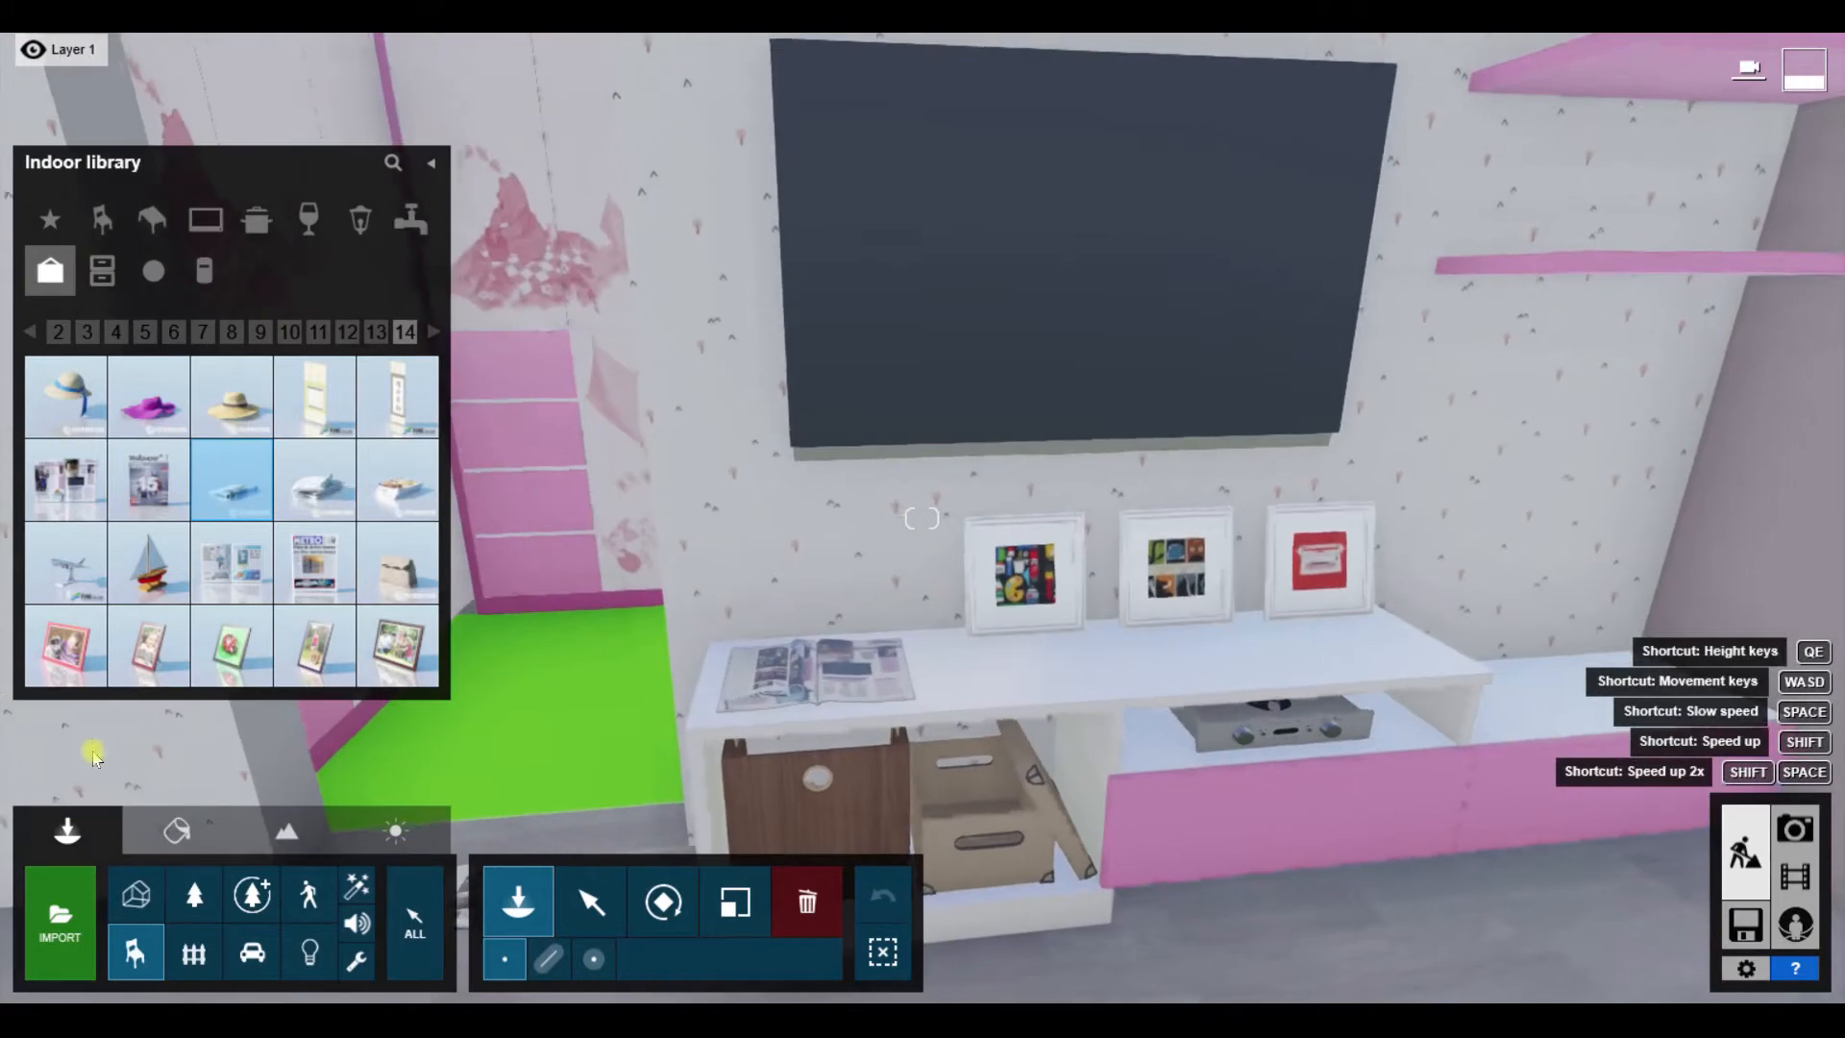
pyautogui.click(67, 563)
pyautogui.moveTo(946, 668); pyautogui.dragTo(823, 660, button='right')
pyautogui.click(32, 333)
pyautogui.click(37, 333)
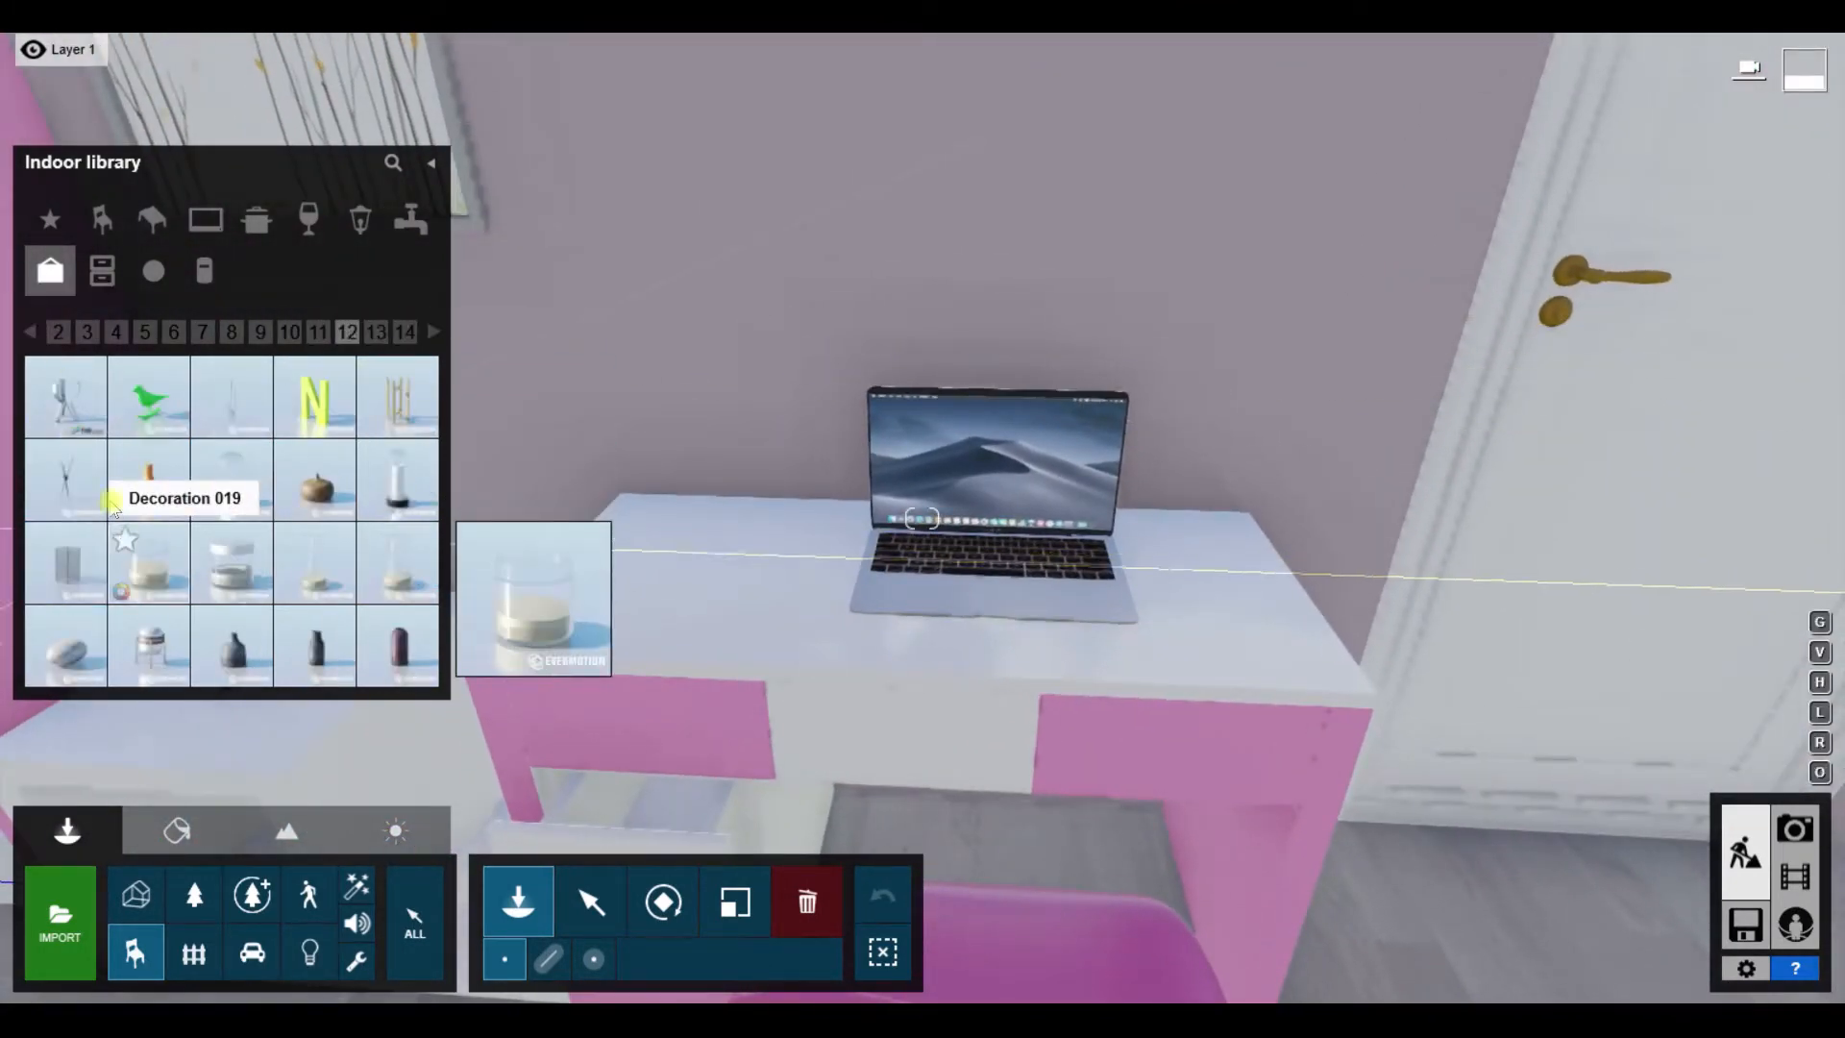
pyautogui.click(67, 479)
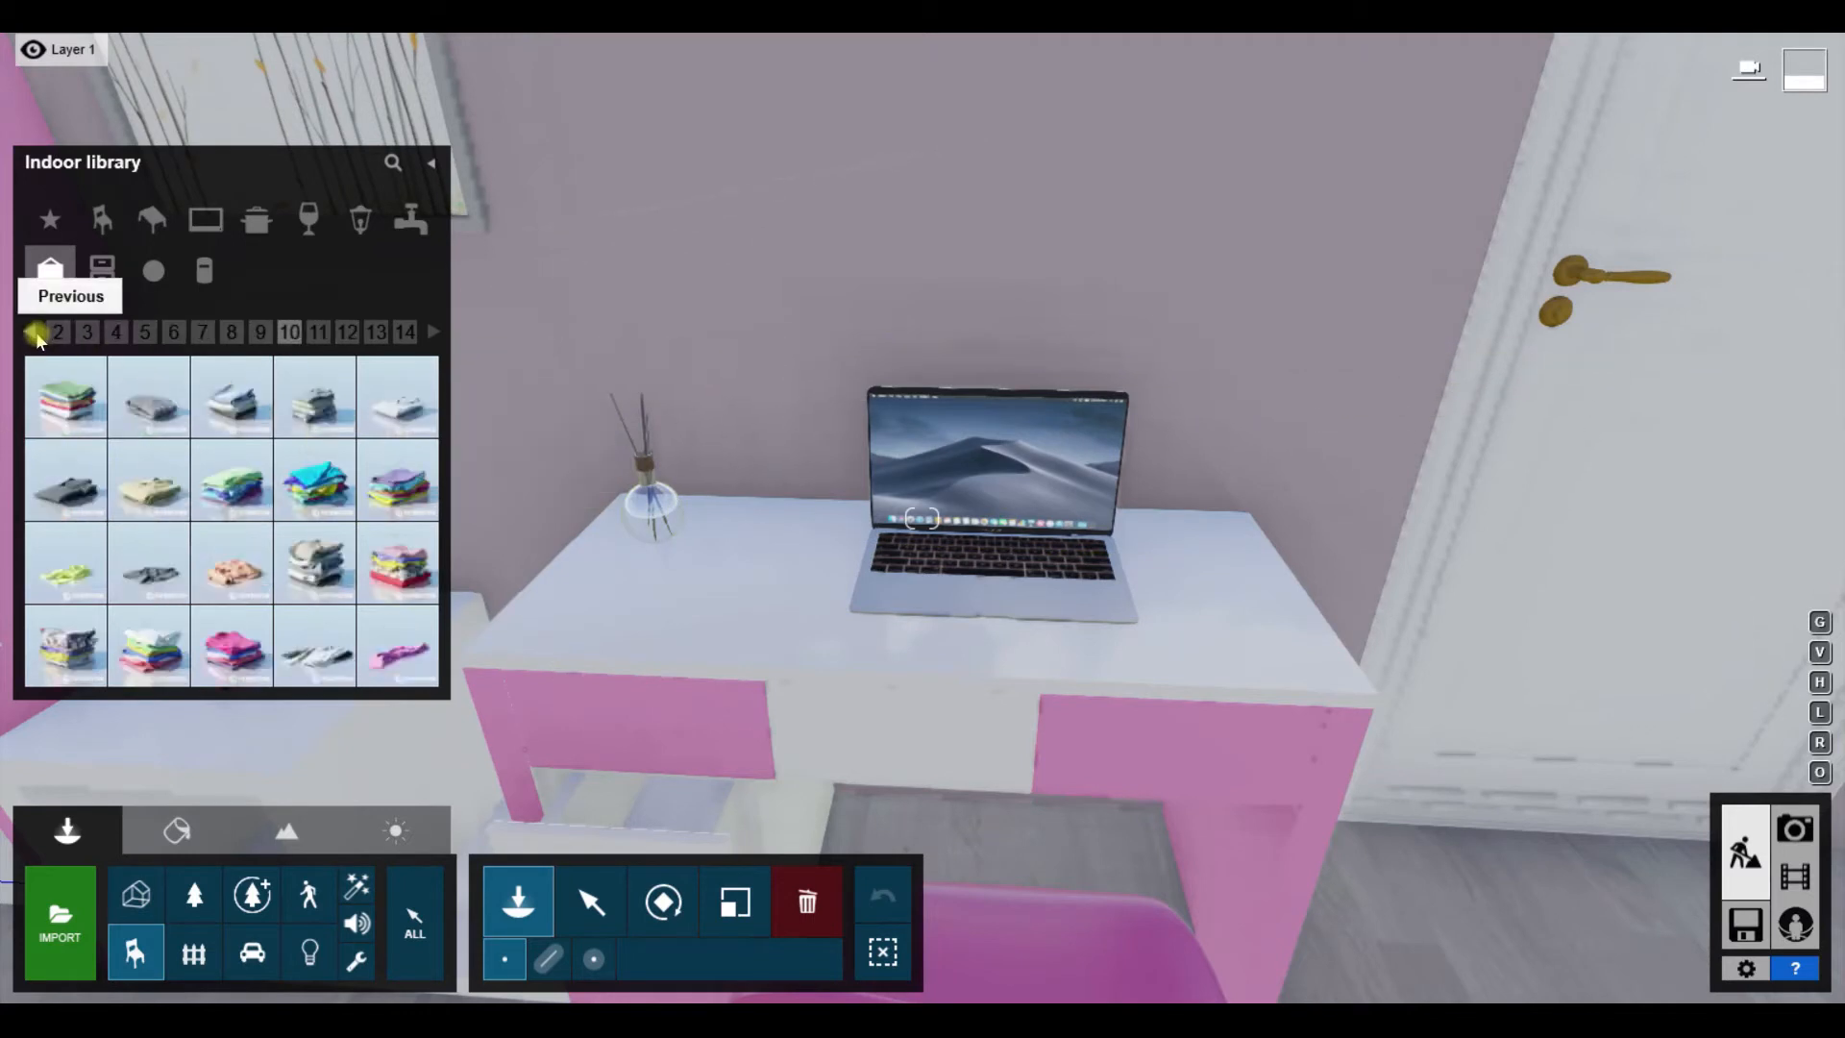
# Step: Place a folded magazine from page 14 of the decoration library on the desk beside the laptop and rotate it
pyautogui.click(438, 334)
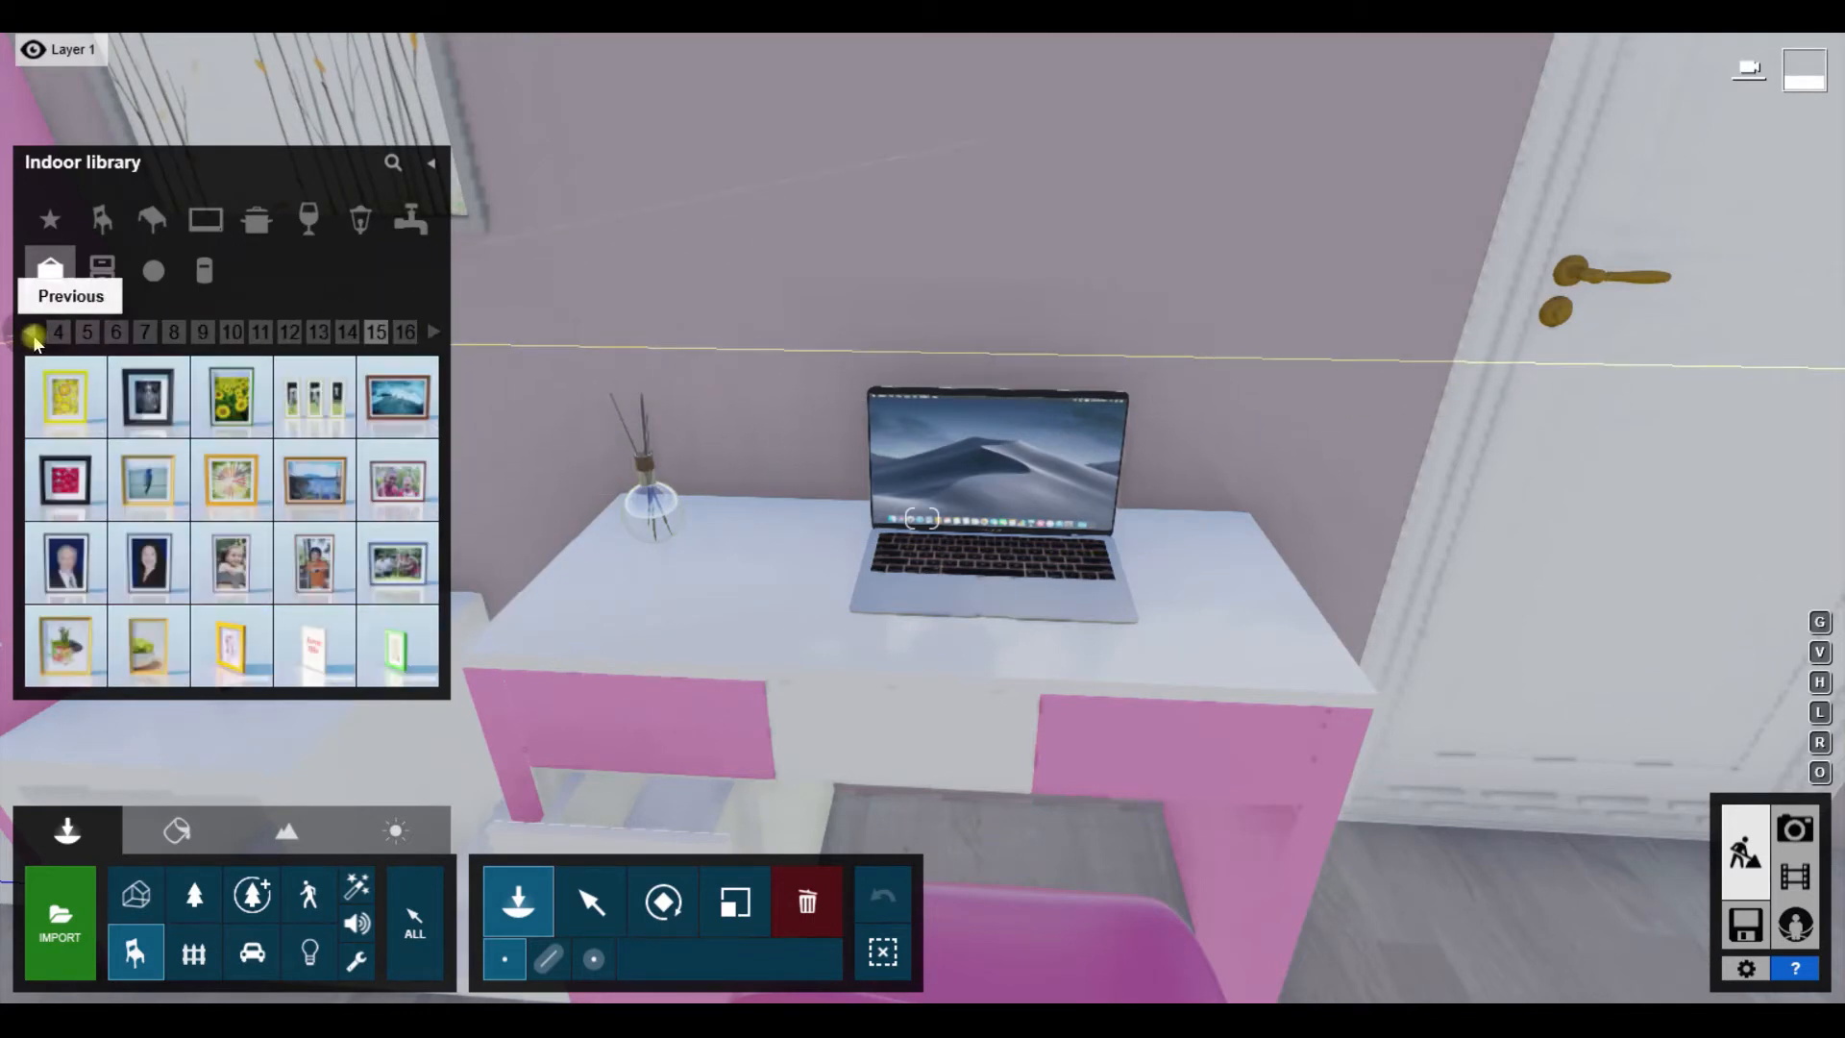
pyautogui.click(435, 331)
pyautogui.click(434, 332)
pyautogui.click(434, 332)
pyautogui.click(29, 331)
pyautogui.click(29, 332)
pyautogui.click(29, 331)
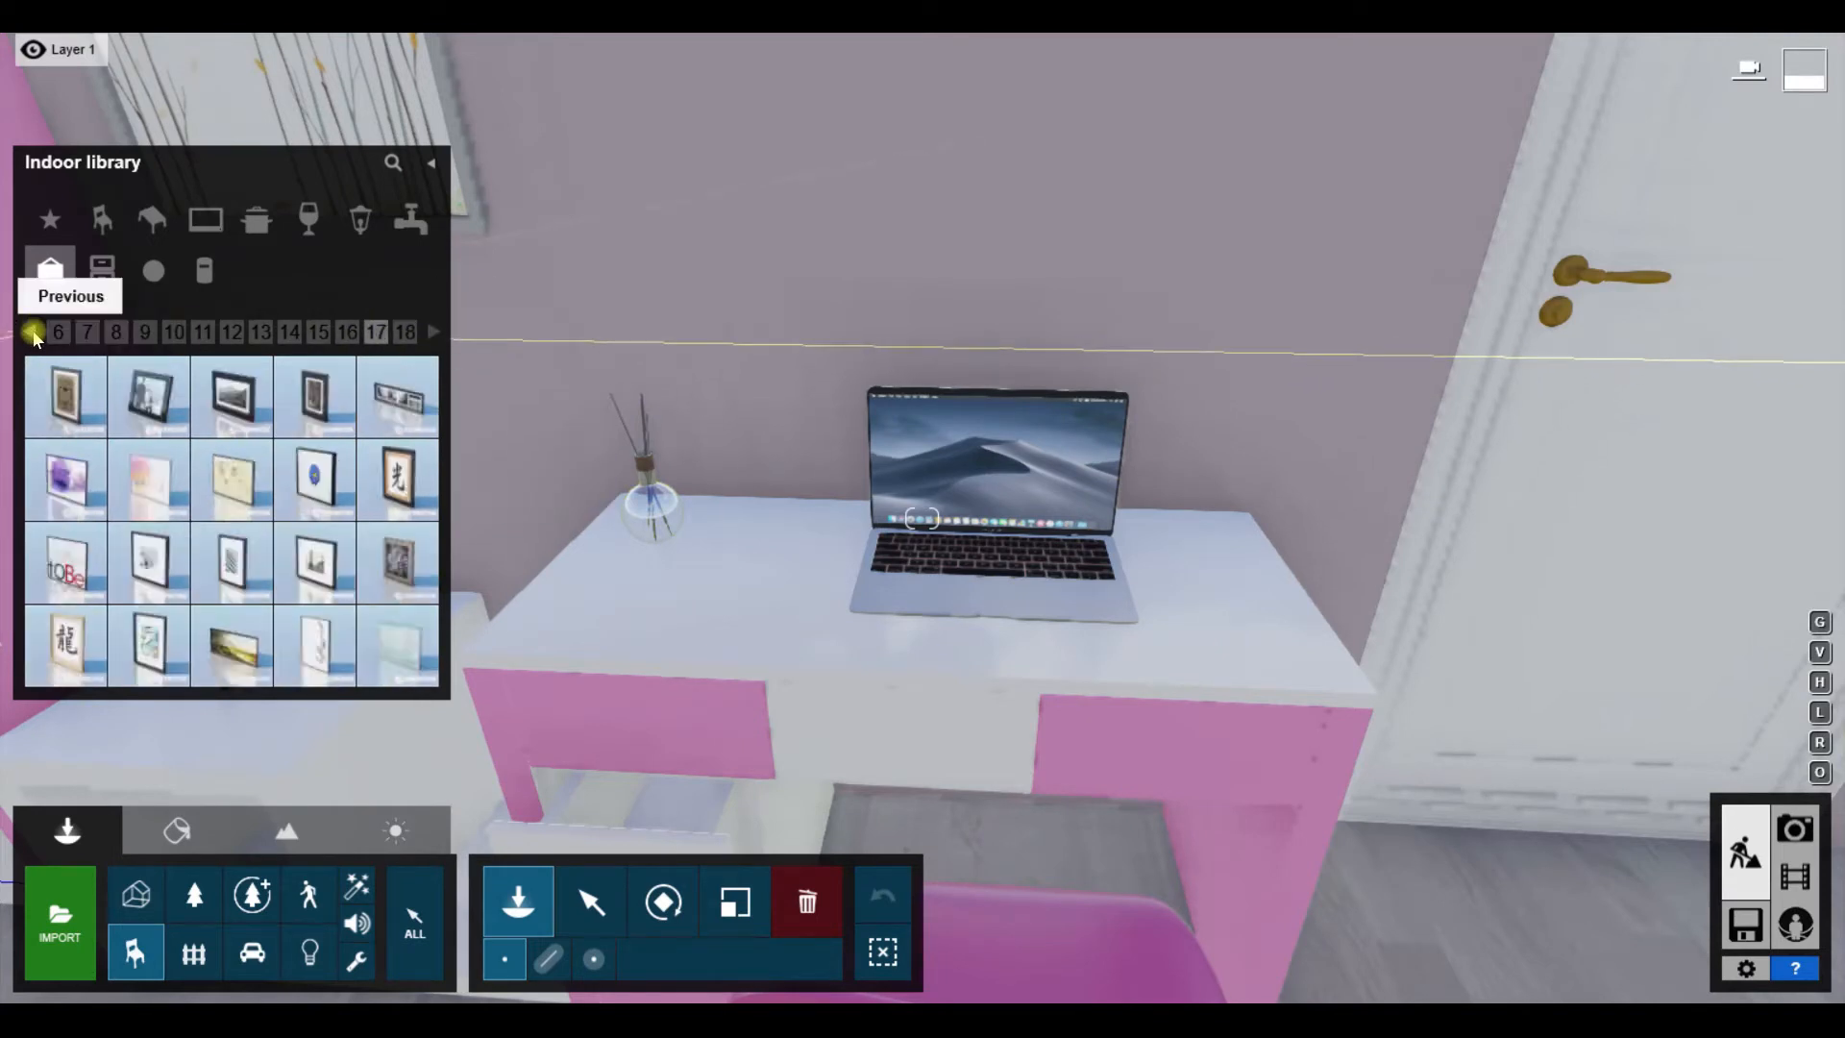
pyautogui.click(30, 332)
pyautogui.click(255, 481)
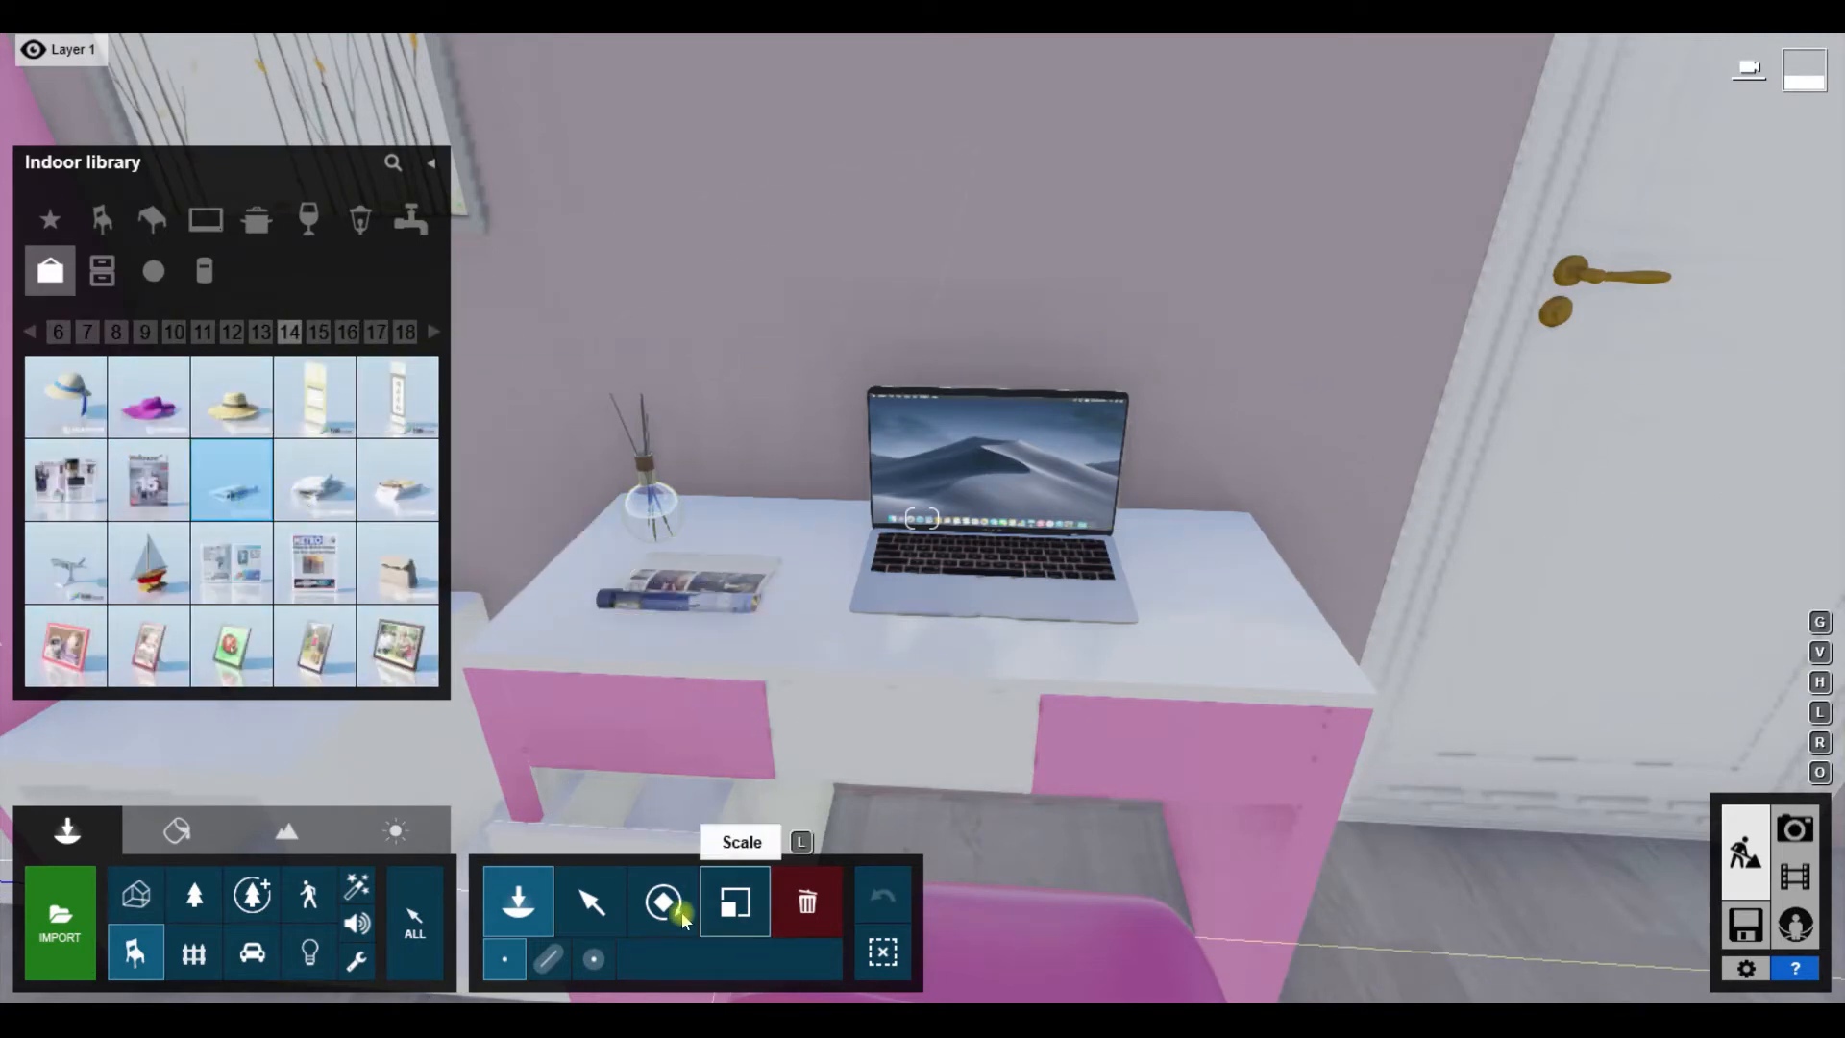
pyautogui.click(663, 901)
pyautogui.click(673, 615)
# Step: Place the brown handbag from page 1 of the decoration library on the cabinet under the round mirror
pyautogui.click(135, 951)
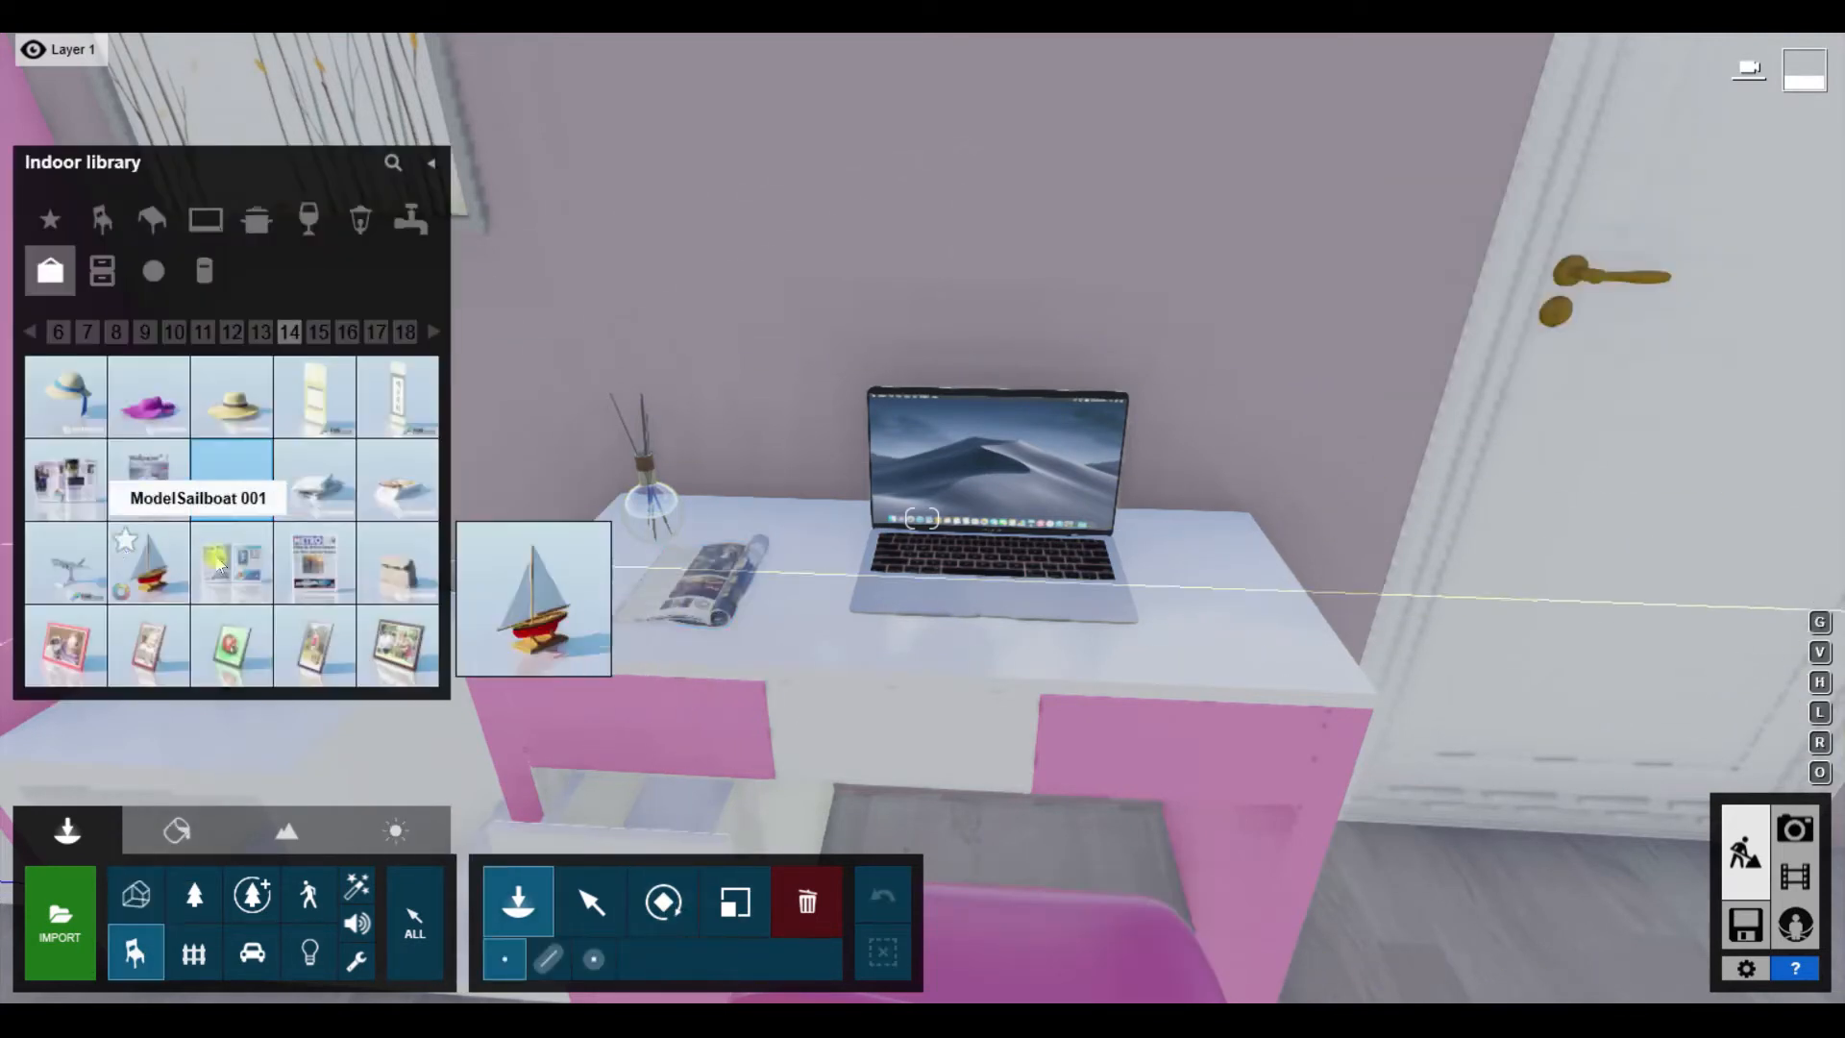
pyautogui.click(32, 332)
pyautogui.click(31, 331)
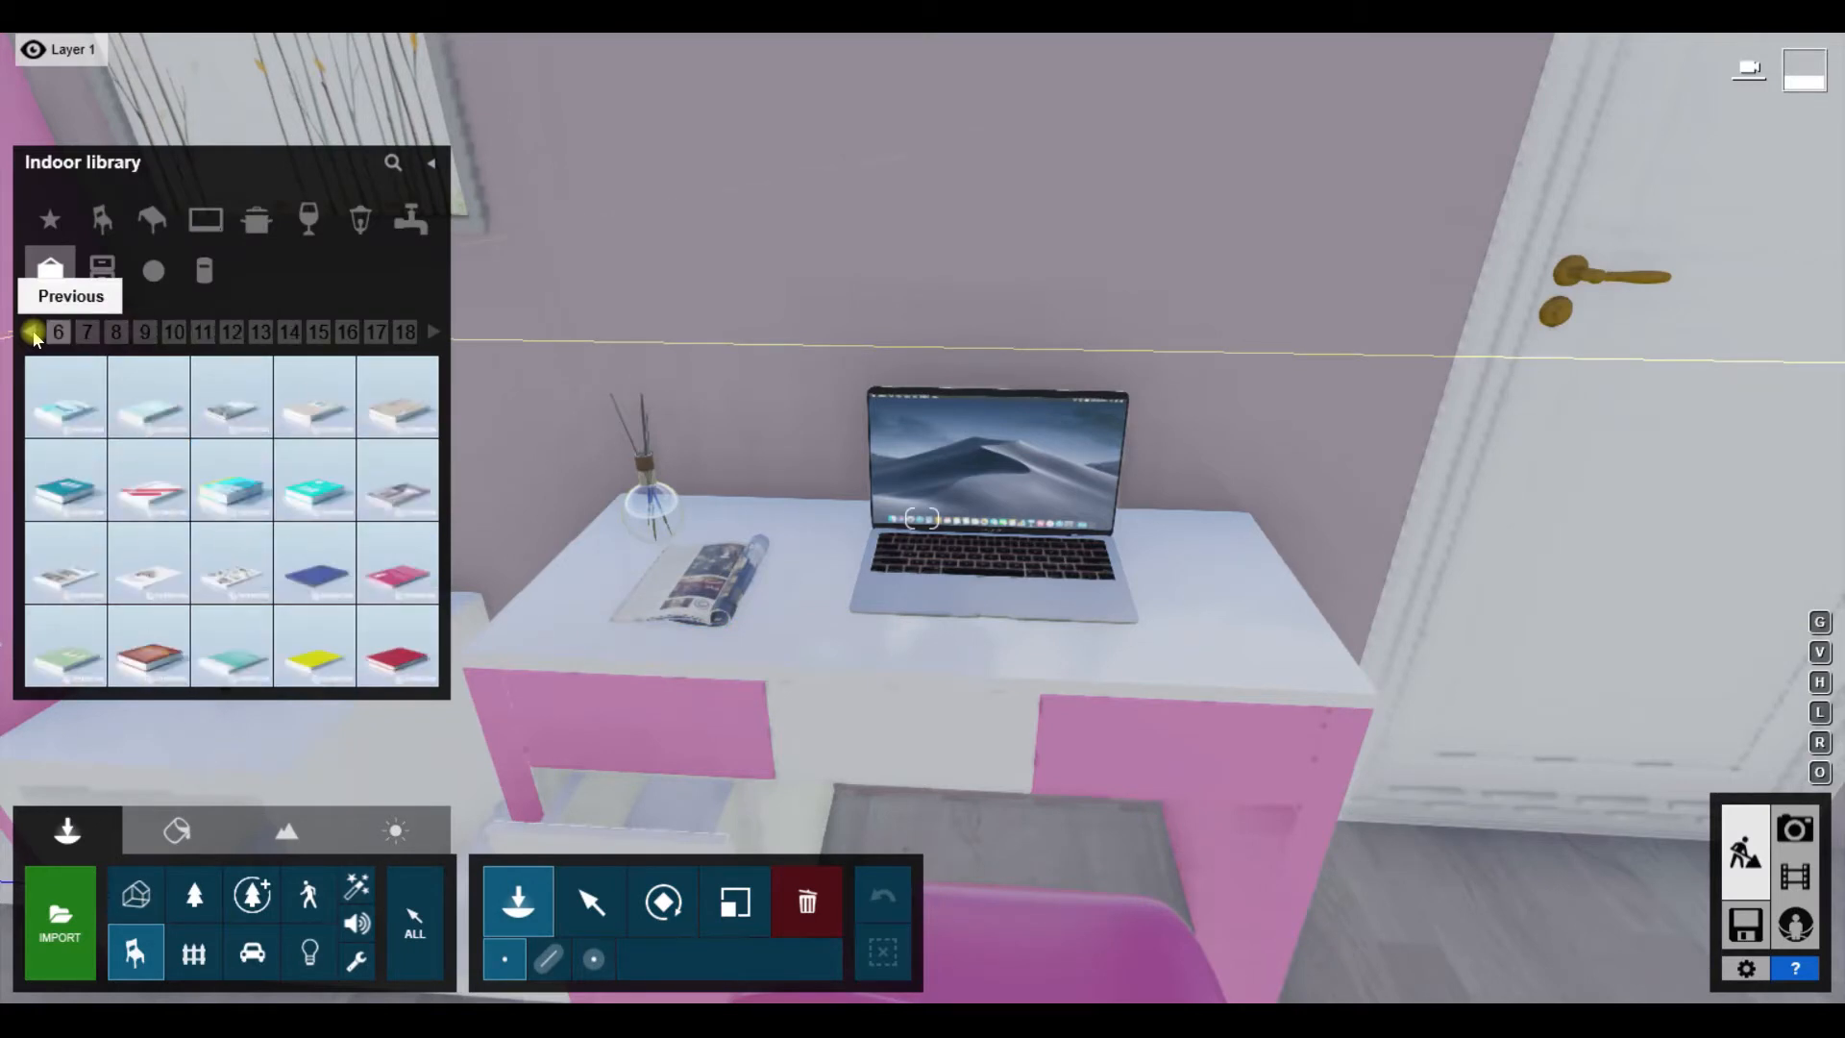
pyautogui.click(30, 330)
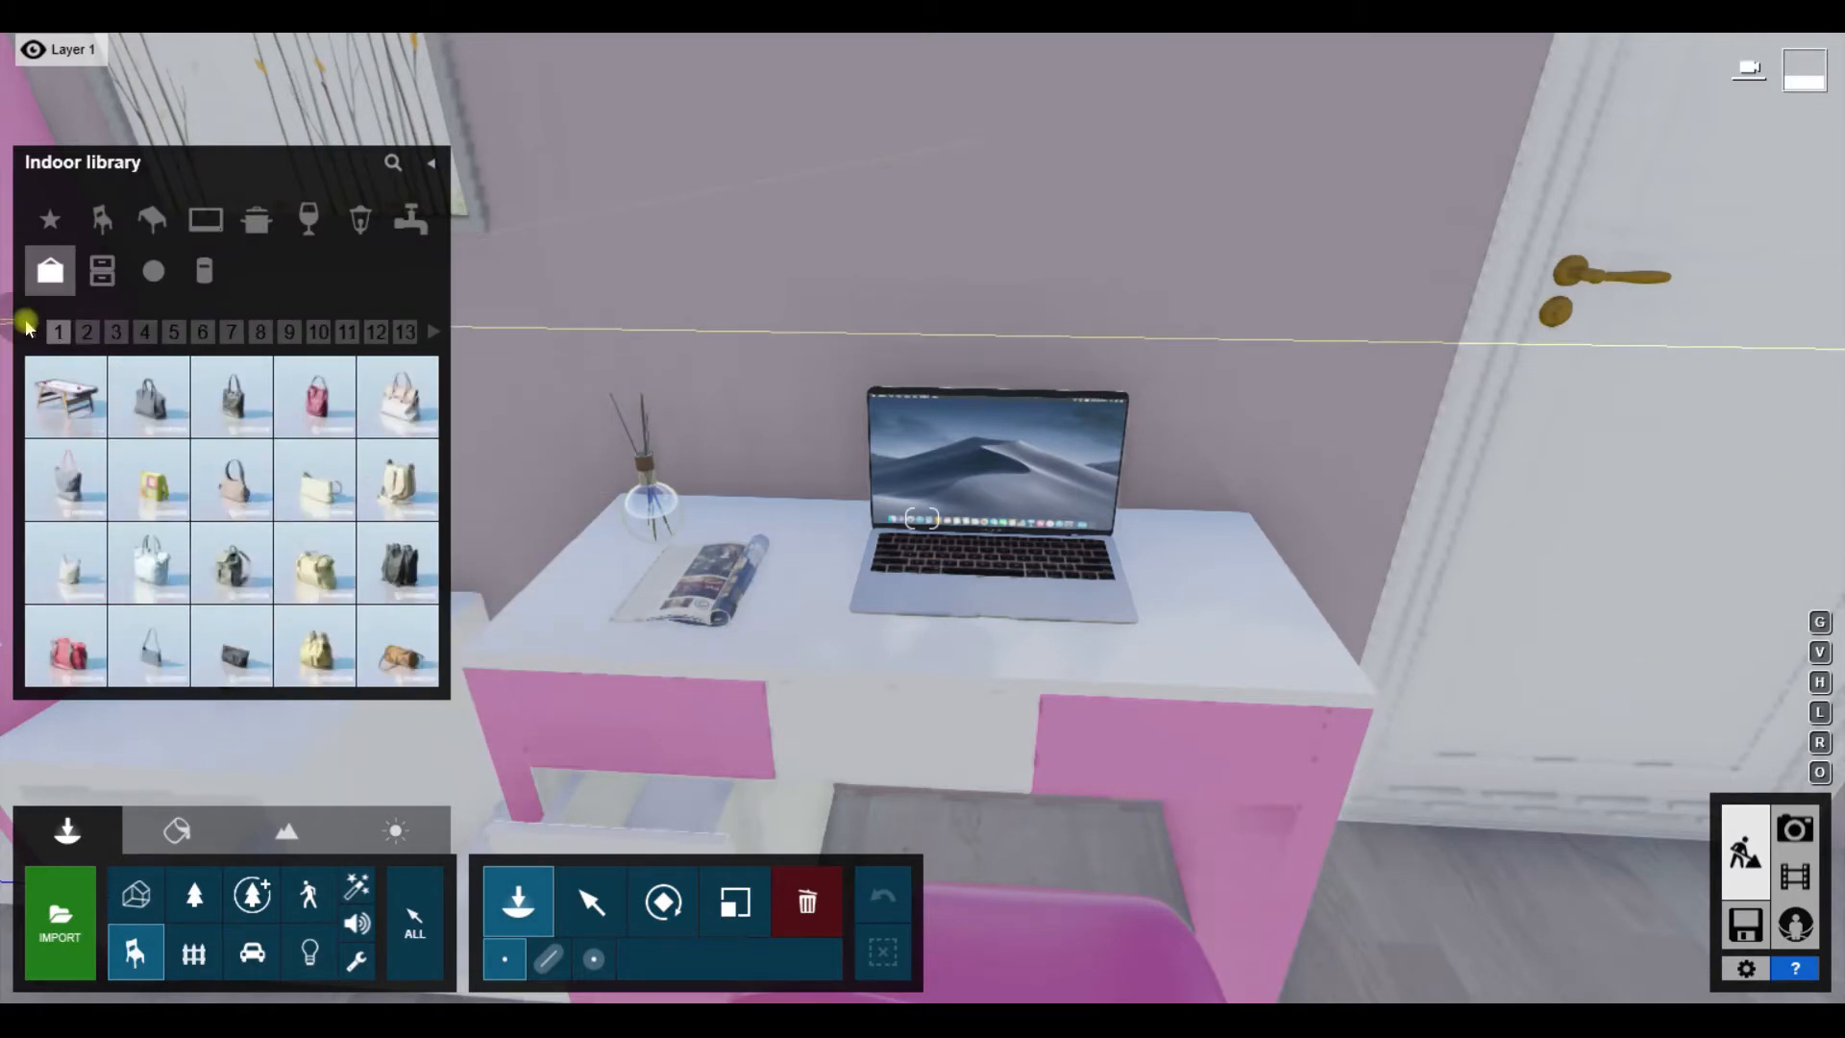
pyautogui.click(397, 666)
pyautogui.moveTo(1111, 473); pyautogui.dragTo(722, 536, button='right')
# Step: Choose an upright set of books from page 2 of the decoration library for placing in the room
pyautogui.click(102, 269)
pyautogui.click(50, 269)
pyautogui.click(89, 333)
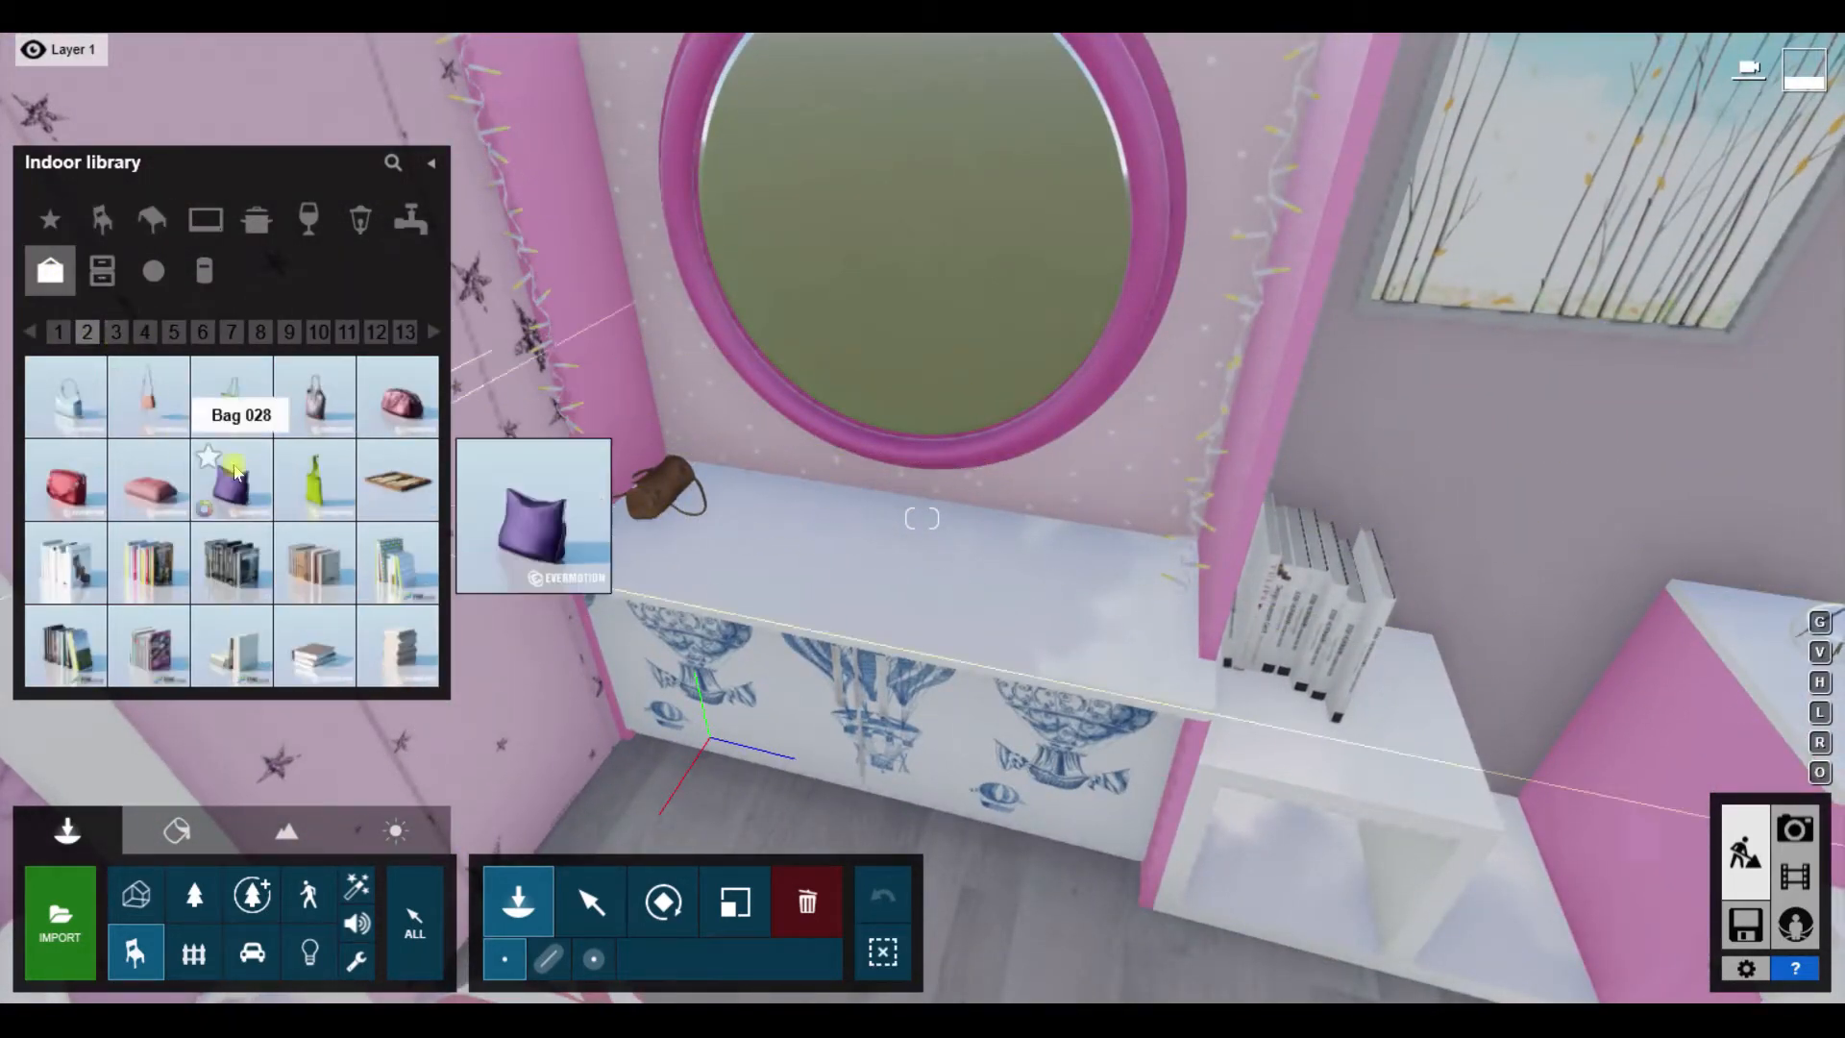
pyautogui.click(66, 644)
pyautogui.moveTo(577, 576); pyautogui.dragTo(856, 414, button='right')
# Step: Place the red high heels Shoes 001 from page 21 of the decoration library inside the white cube shelf and rotate them
pyautogui.click(117, 334)
pyautogui.click(146, 335)
pyautogui.click(174, 334)
pyautogui.click(231, 333)
pyautogui.click(260, 333)
pyautogui.click(289, 332)
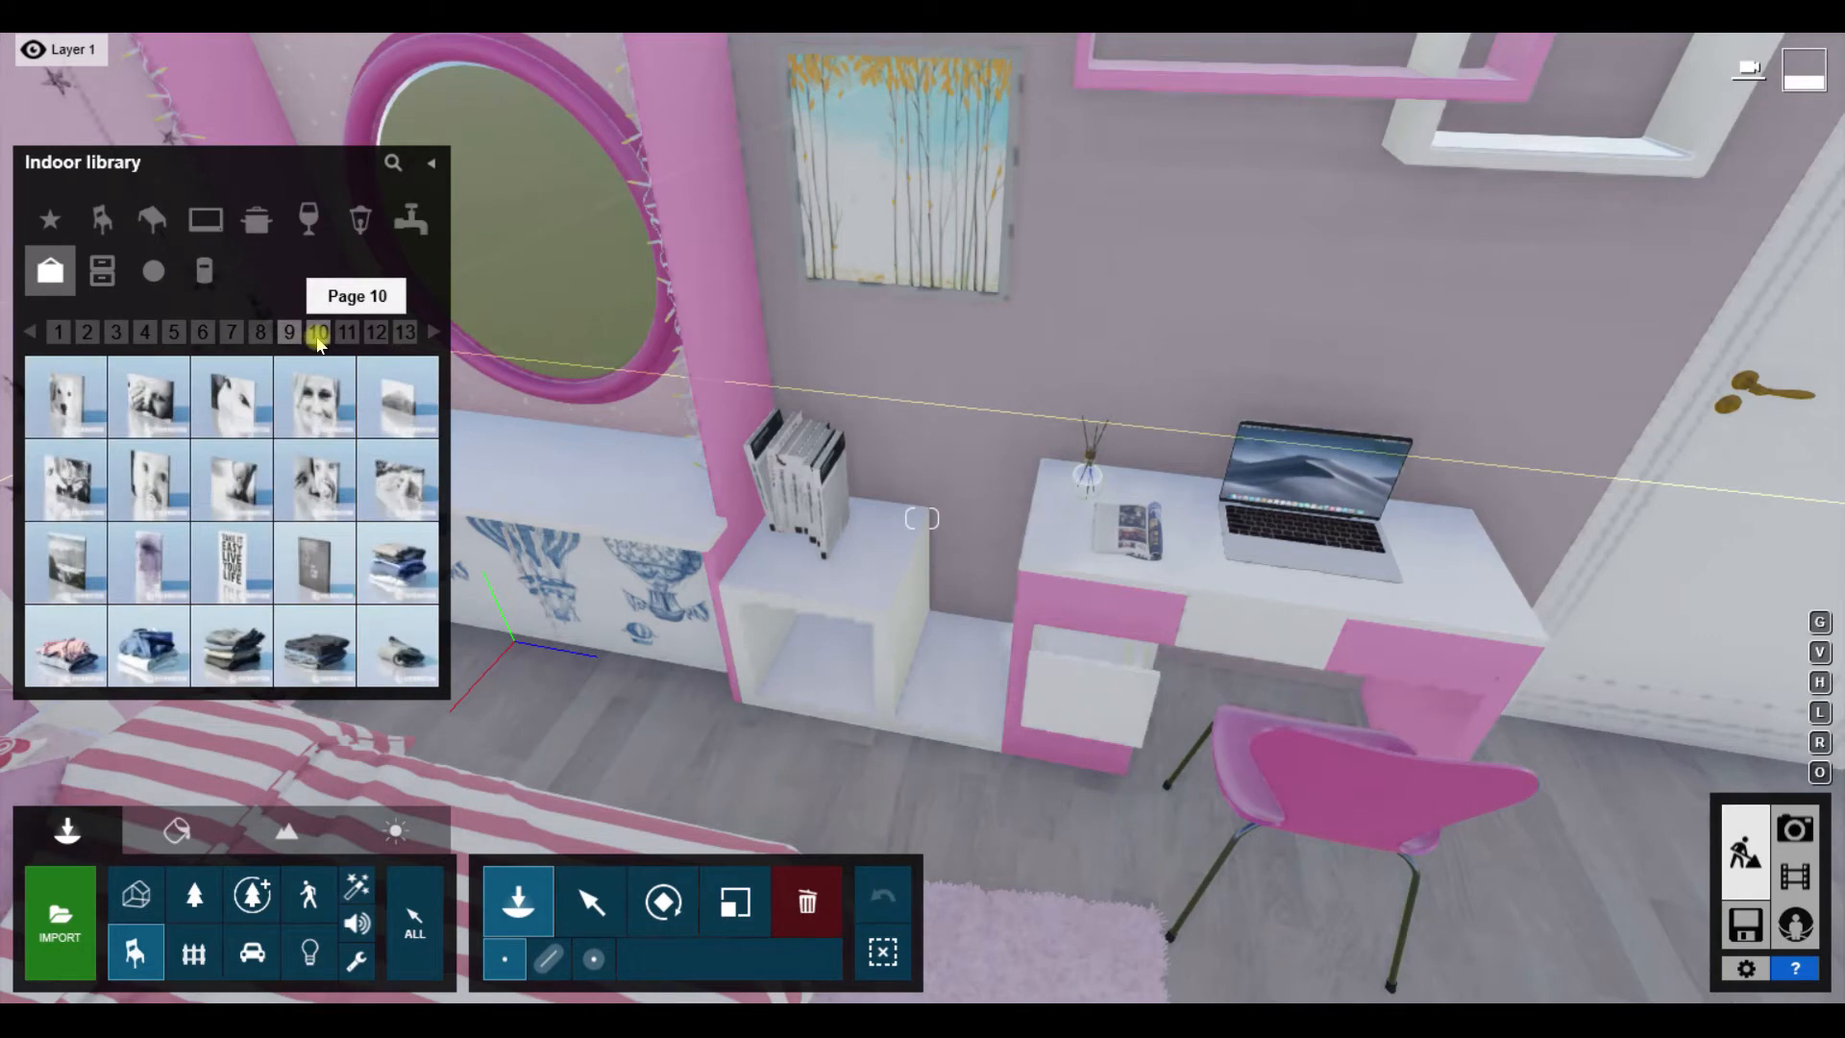
pyautogui.click(318, 332)
pyautogui.click(347, 333)
pyautogui.click(376, 332)
pyautogui.click(434, 334)
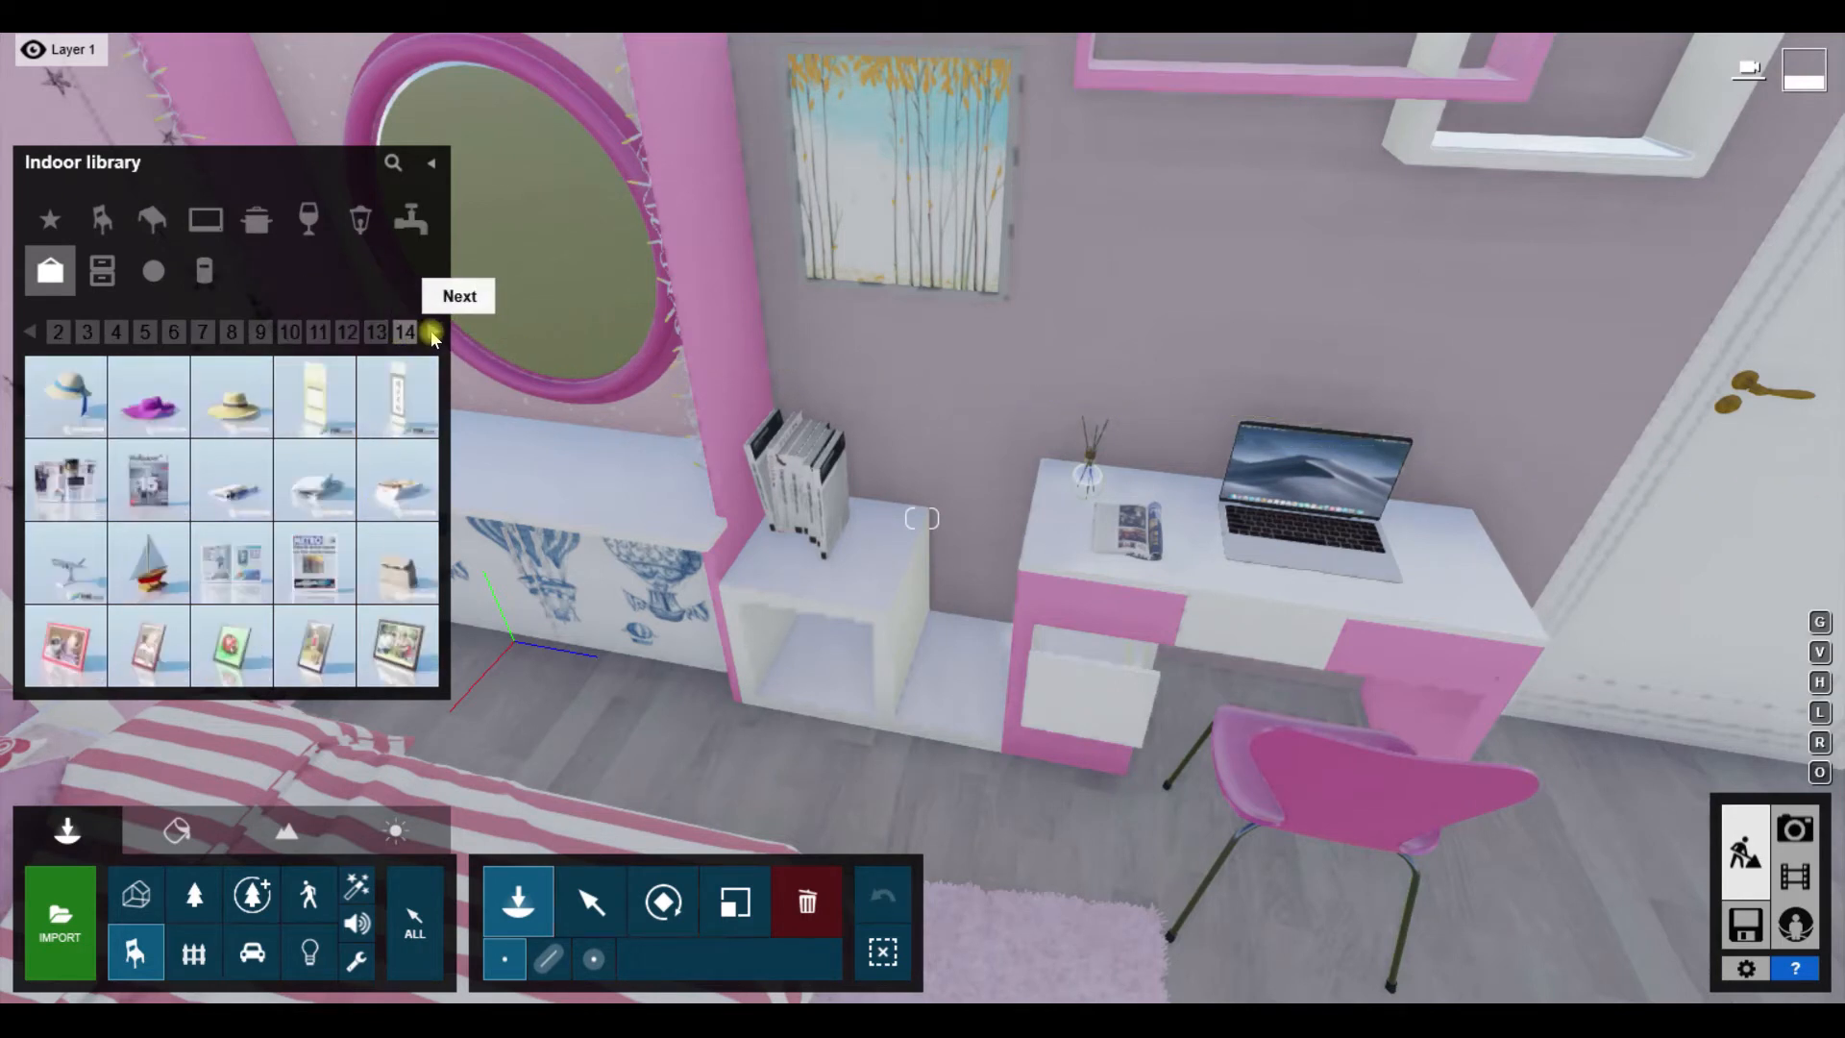
pyautogui.click(434, 334)
pyautogui.click(434, 335)
pyautogui.click(433, 335)
pyautogui.click(433, 334)
pyautogui.click(433, 334)
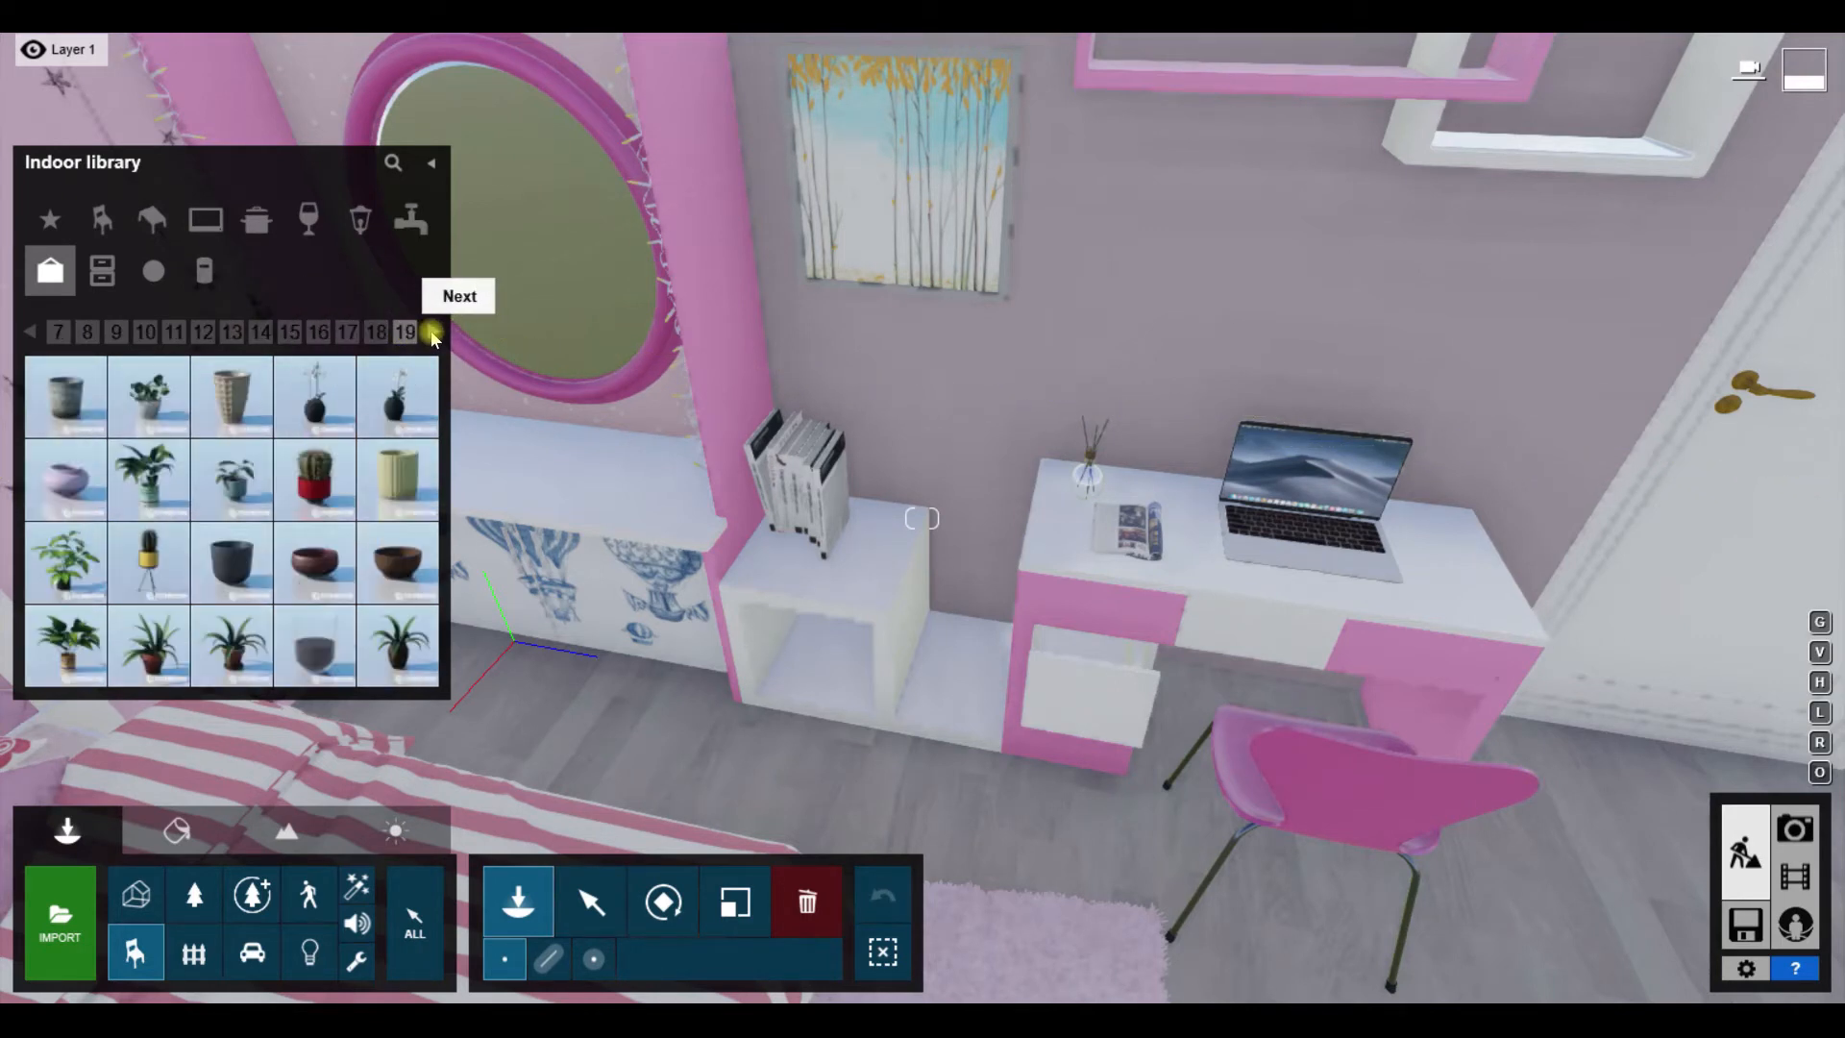
pyautogui.click(433, 334)
pyautogui.click(433, 335)
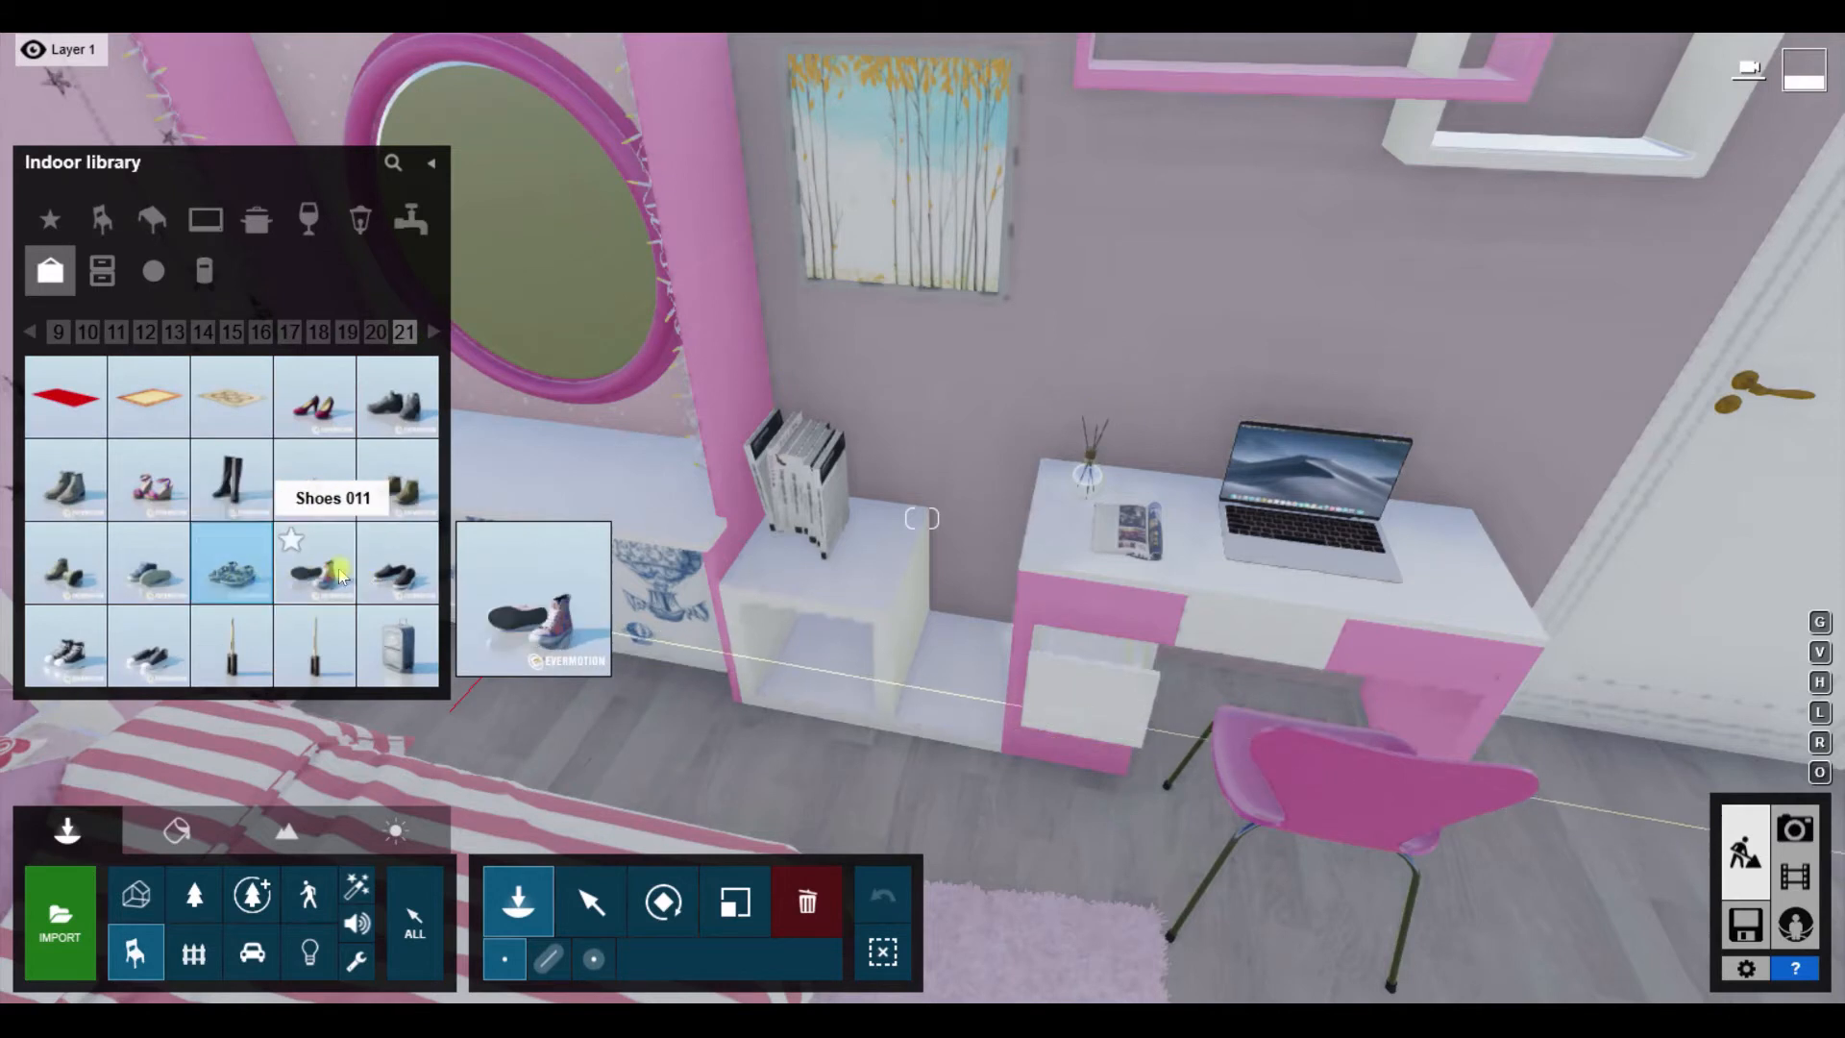
pyautogui.click(315, 396)
pyautogui.click(812, 658)
pyautogui.click(663, 902)
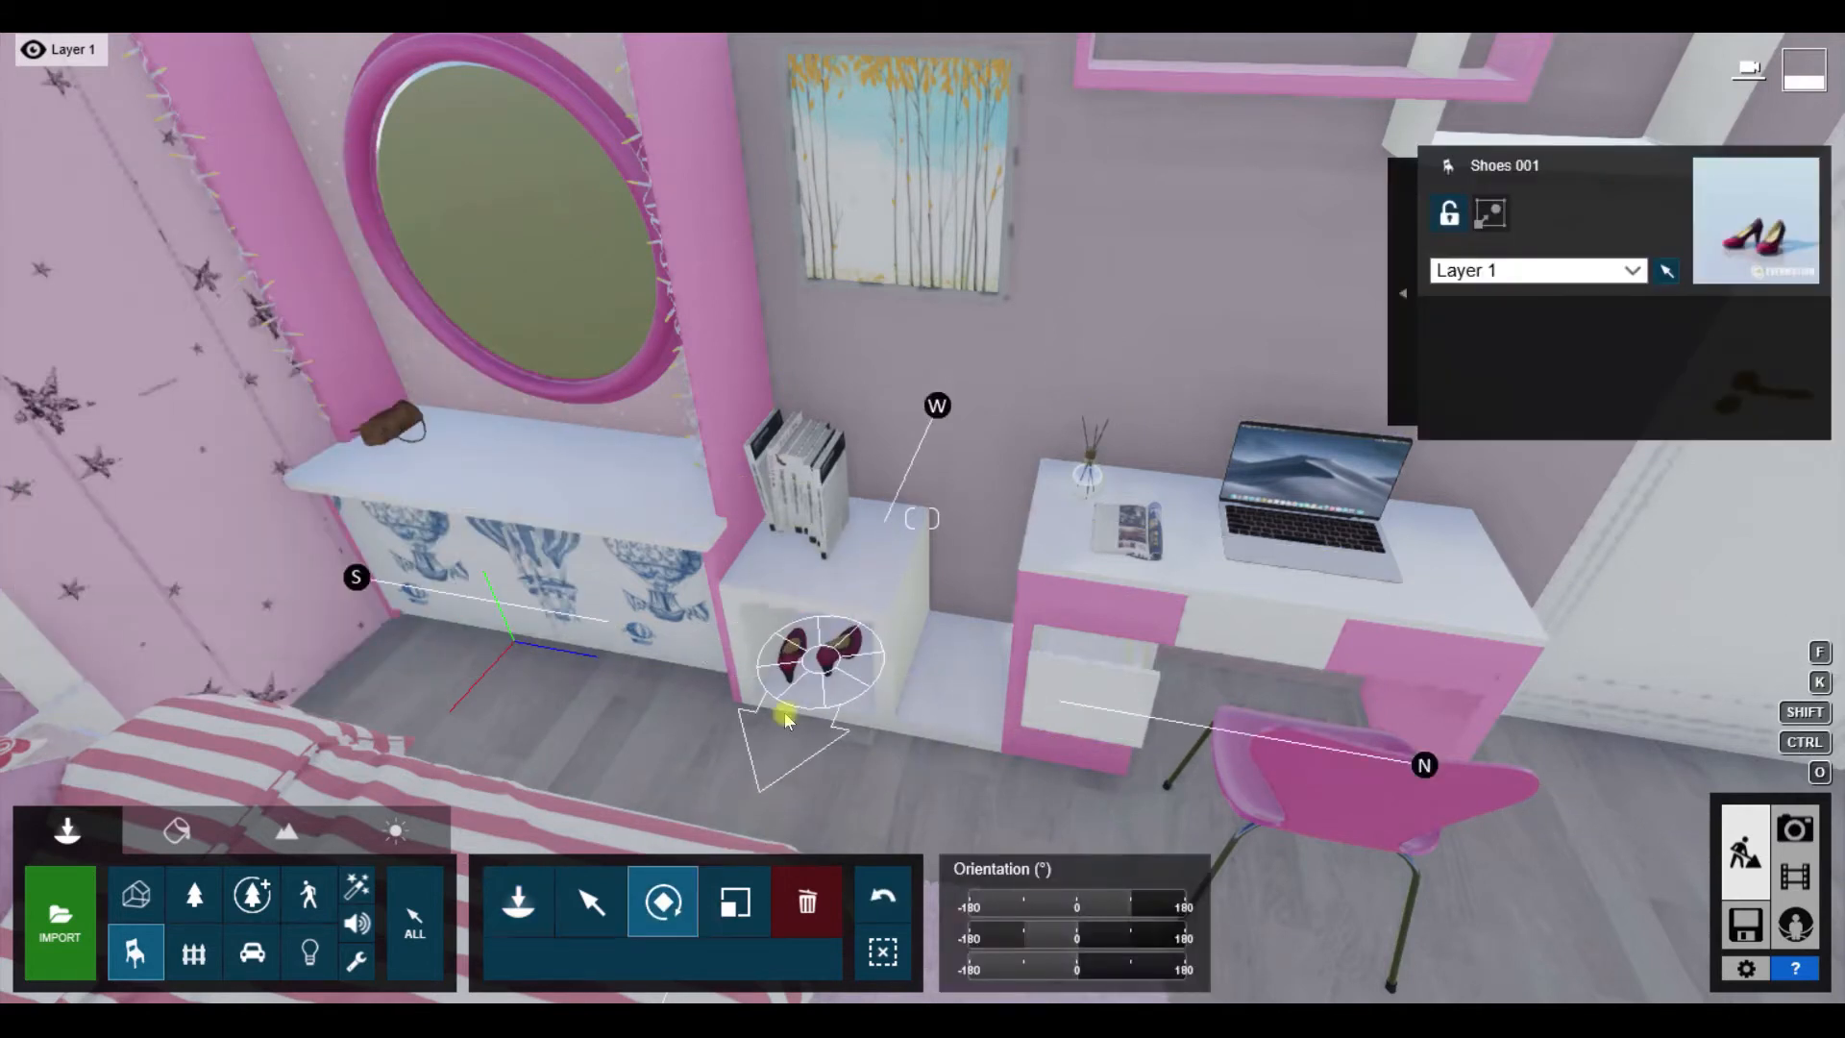
# Step: Place the Shoes 015 sneakers on the low white shelf between the cube and the desk and rotate them
pyautogui.click(141, 951)
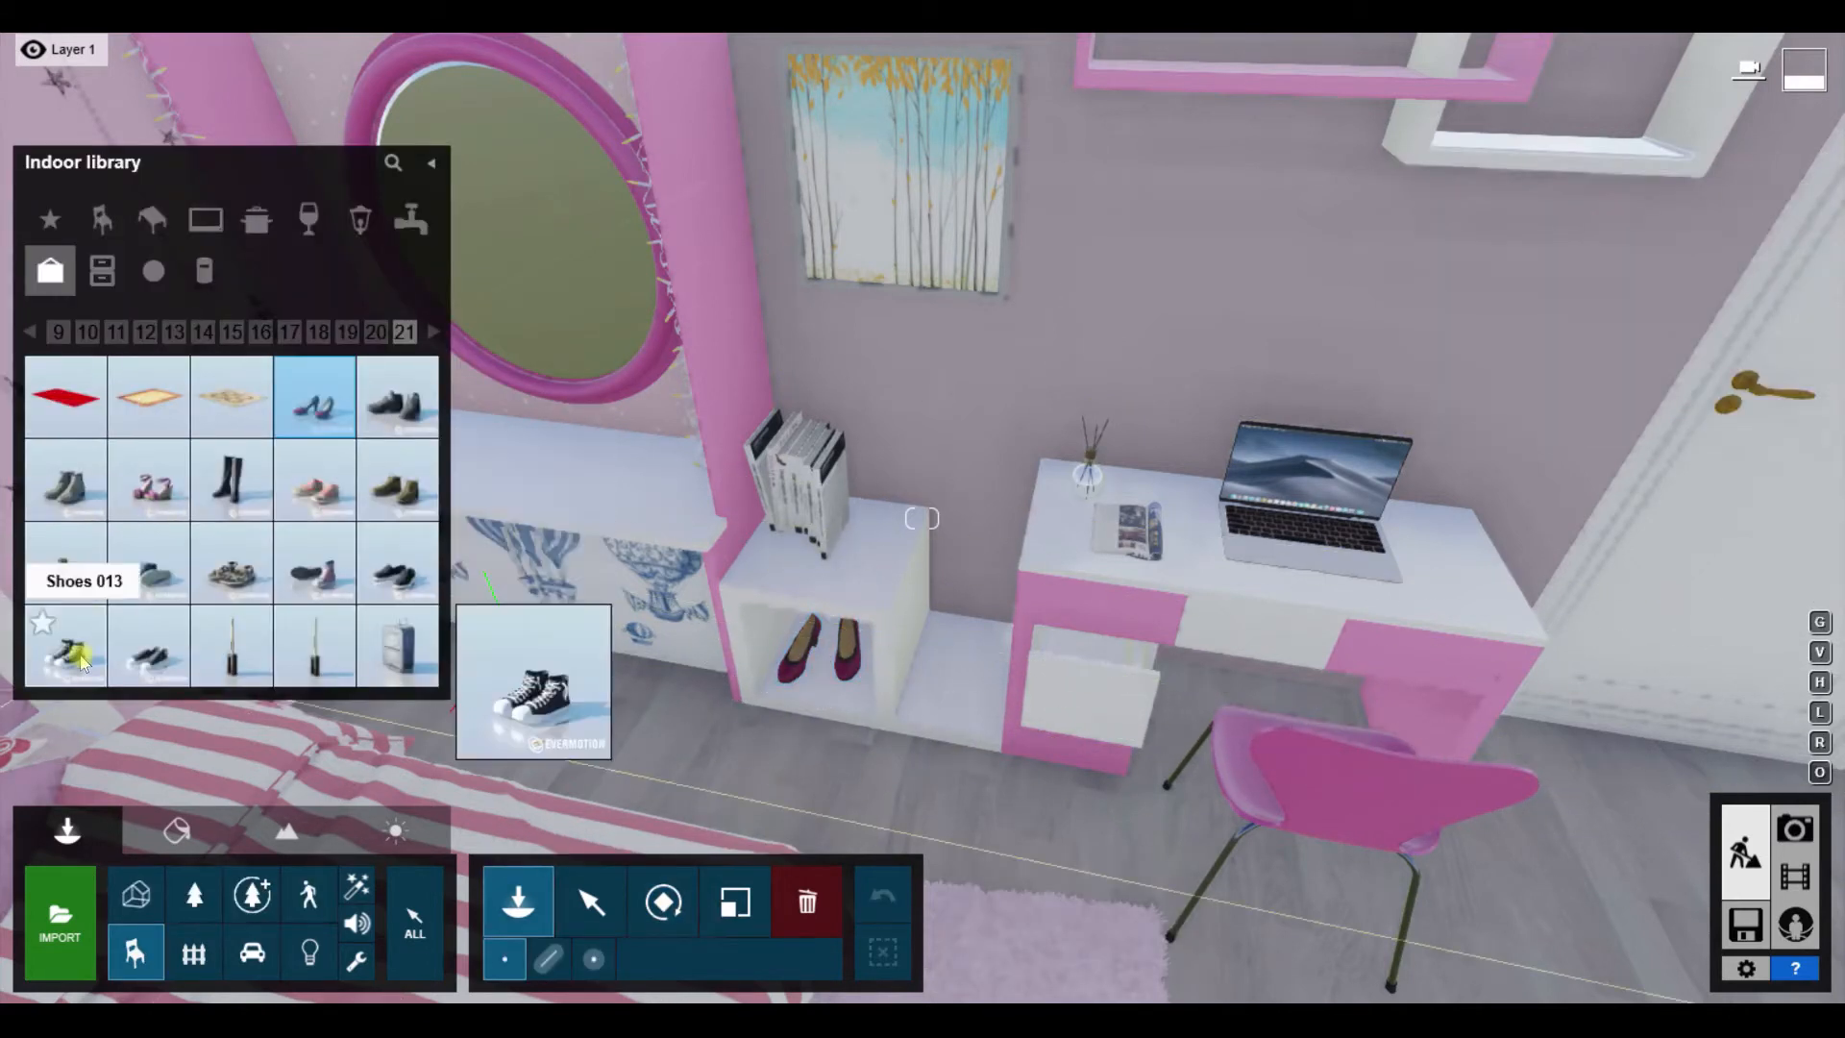
pyautogui.click(154, 658)
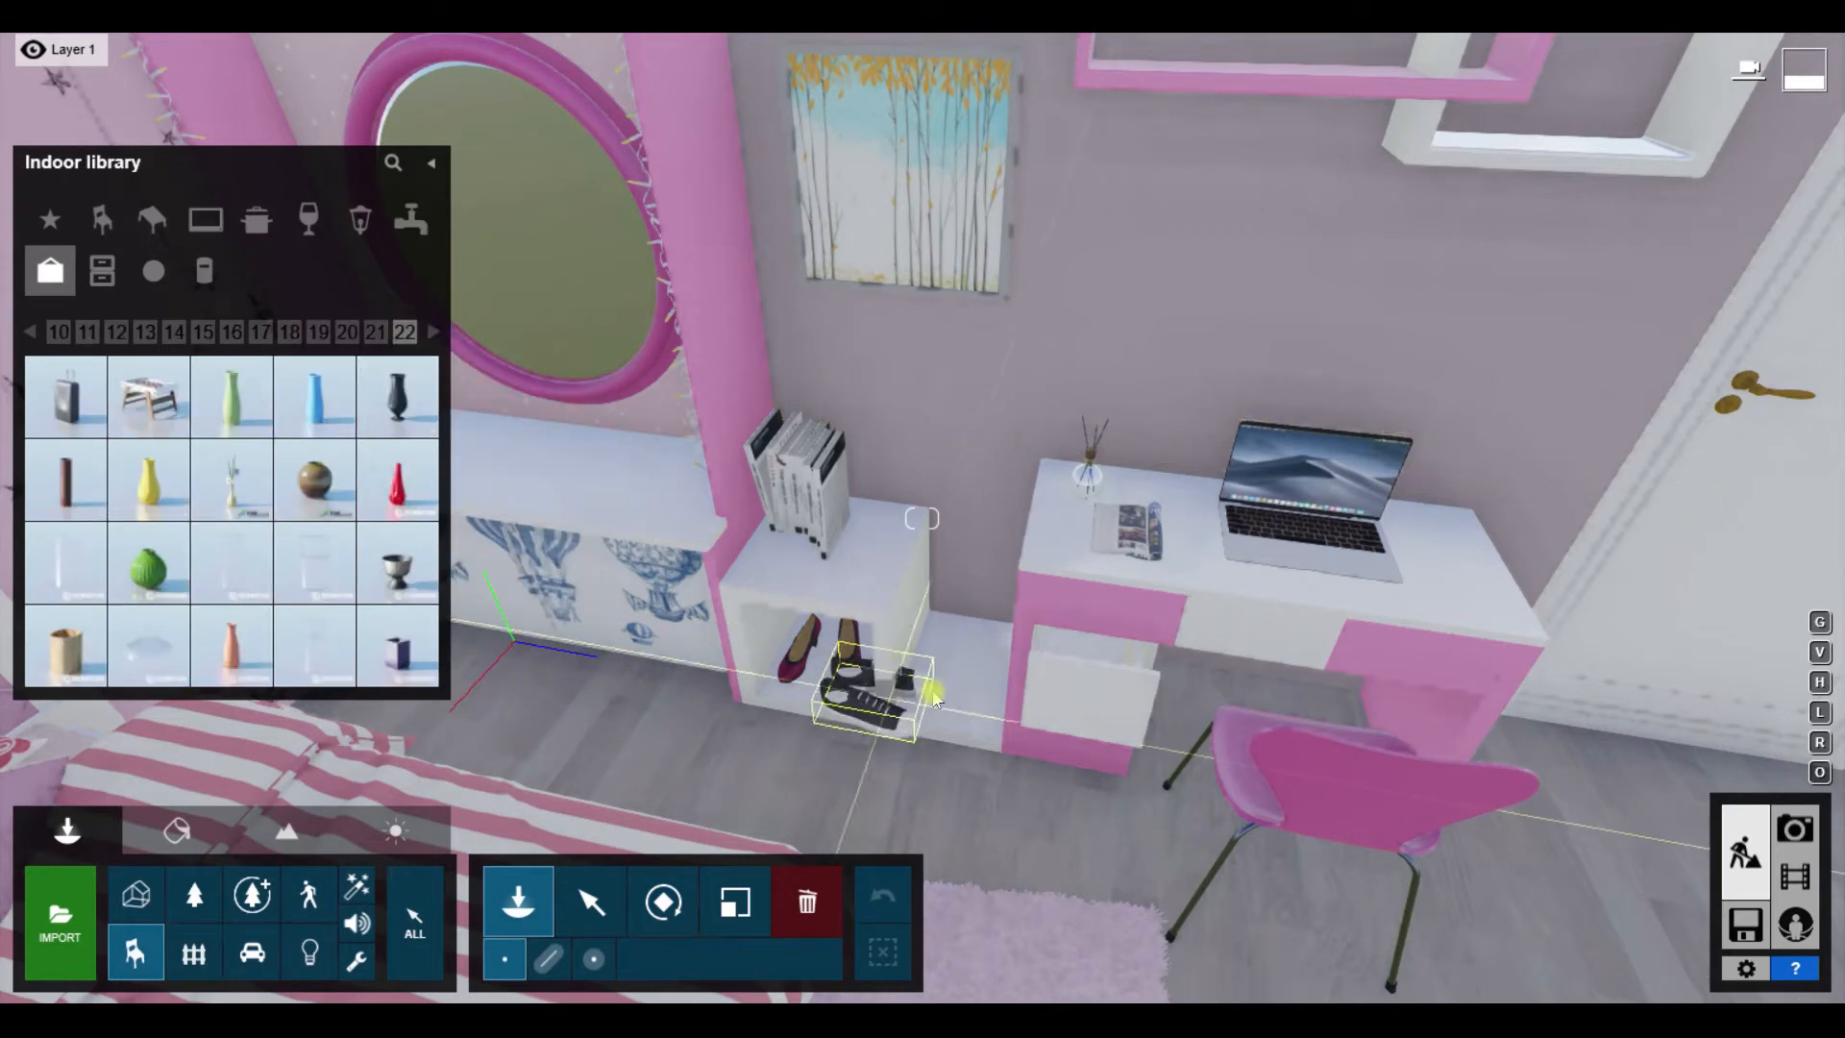
pyautogui.click(964, 689)
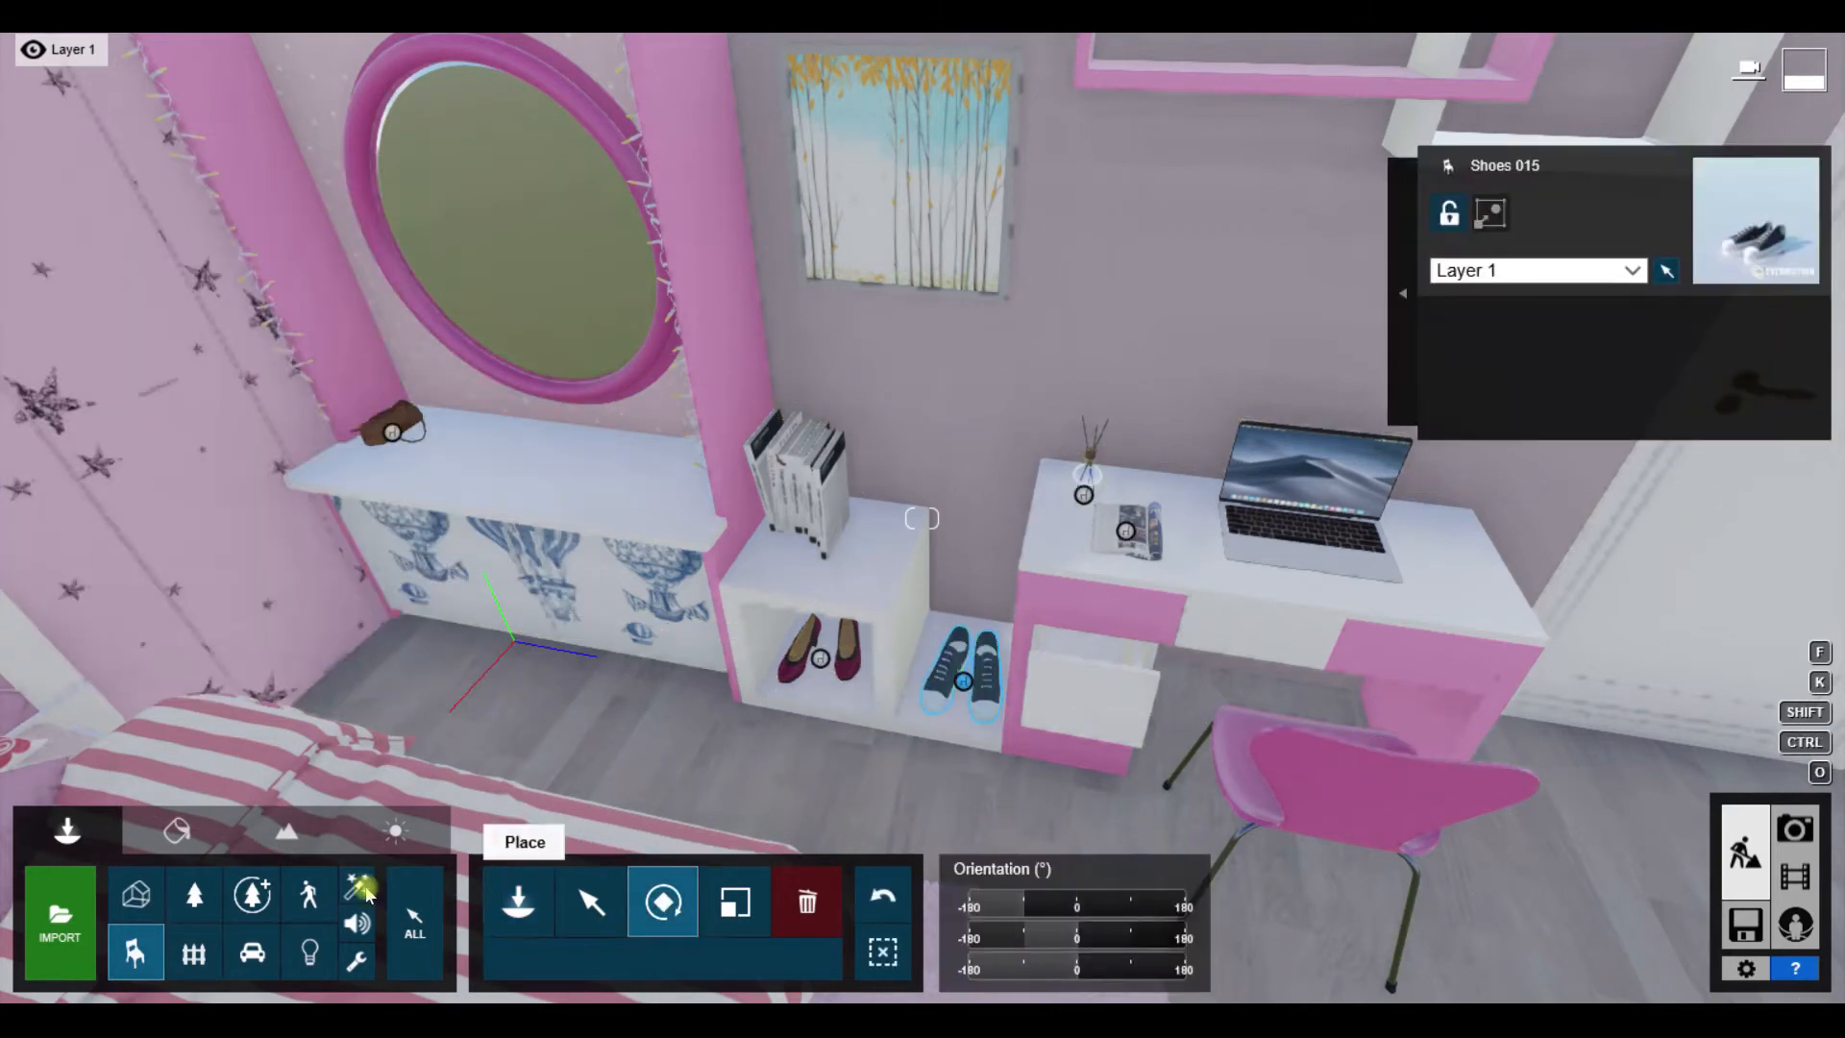
# Step: Look back through the decoration library from page 22 for another item to place
pyautogui.click(518, 896)
pyautogui.click(411, 331)
pyautogui.click(32, 332)
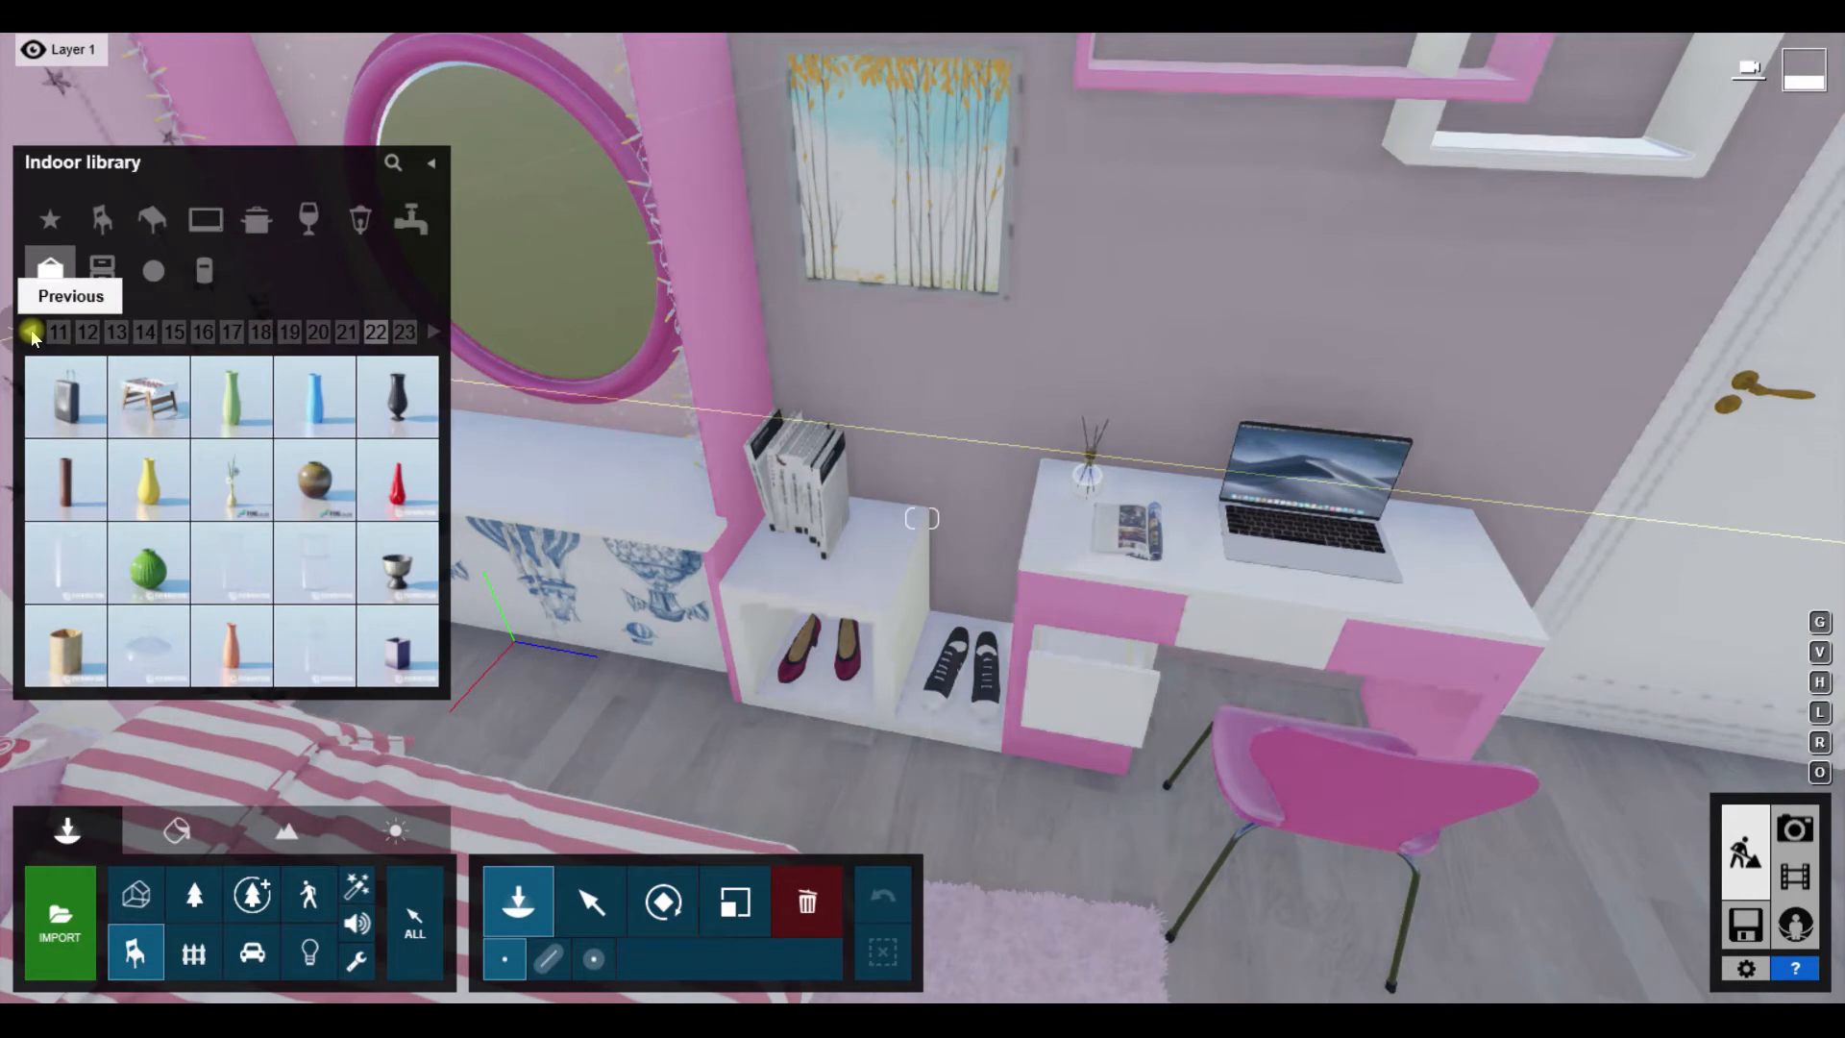
pyautogui.click(32, 332)
pyautogui.click(434, 332)
pyautogui.click(33, 332)
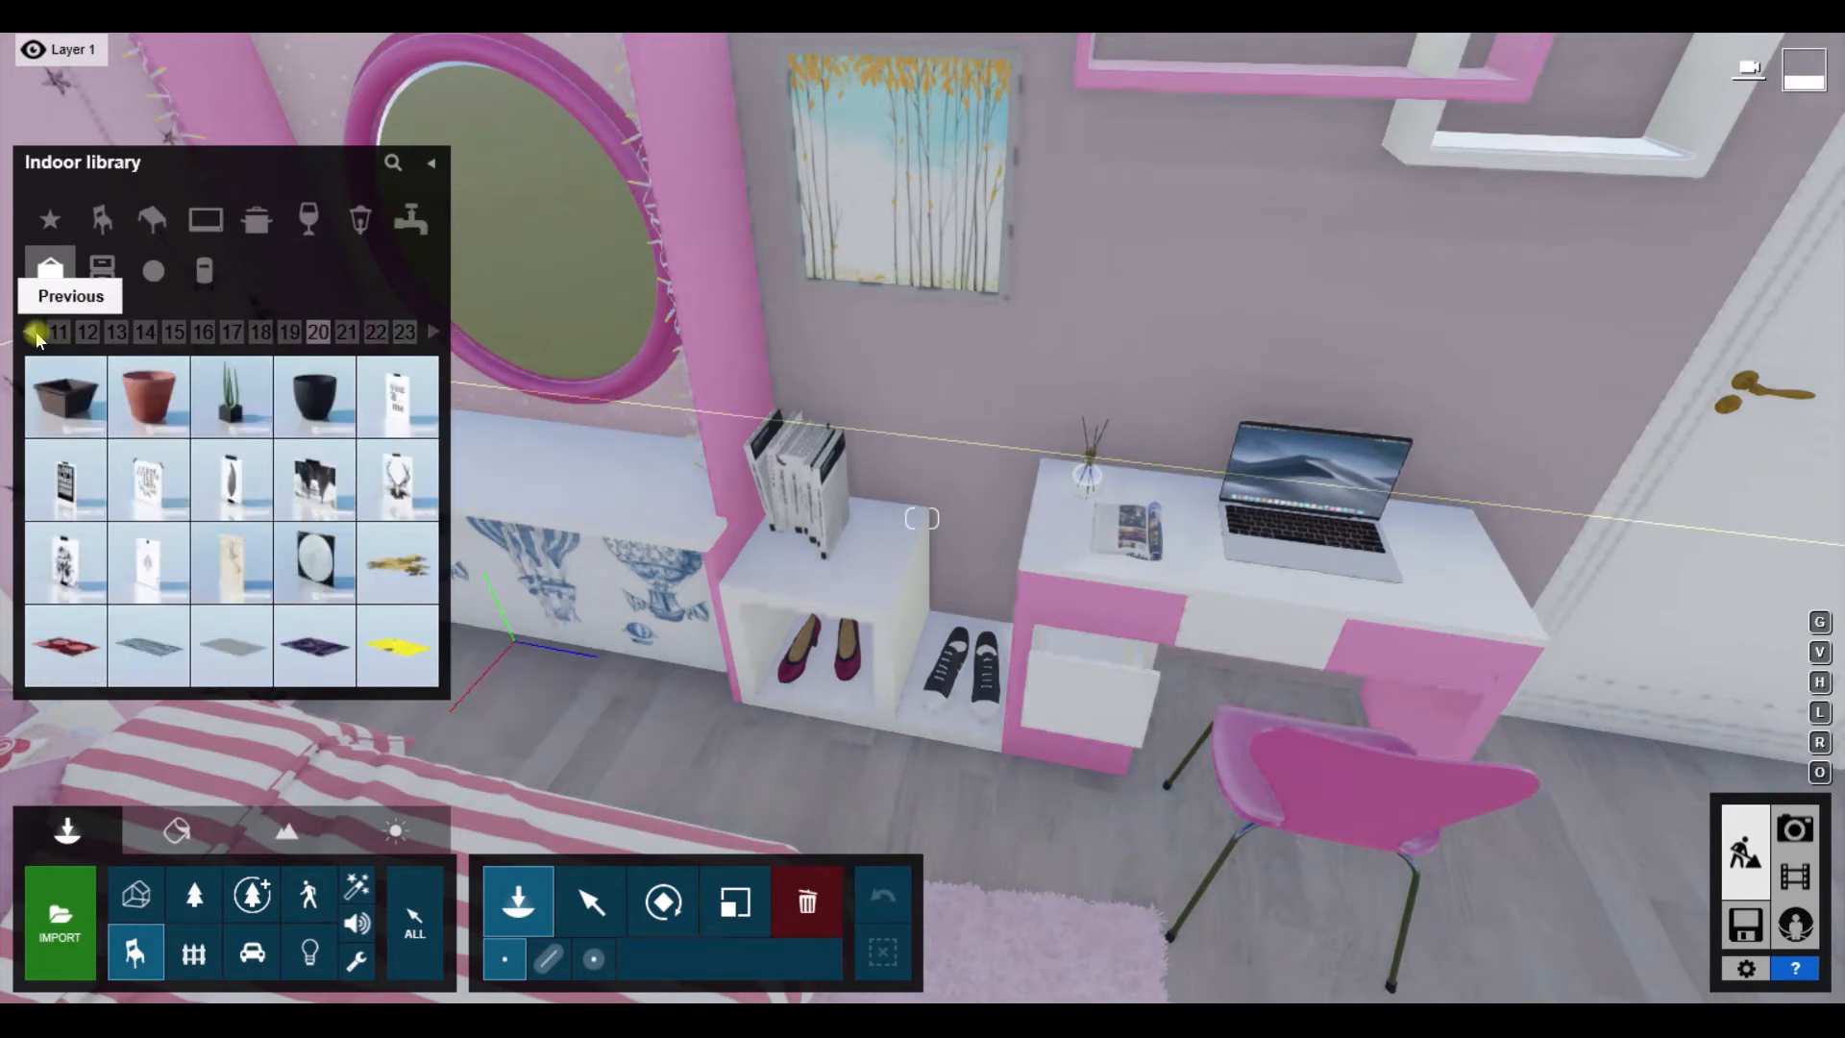
pyautogui.click(33, 332)
pyautogui.click(33, 332)
pyautogui.click(34, 333)
# Step: Place Guitar 001 from page 3 of the assorted indoor library in the corner beside the hanging chair
pyautogui.click(113, 263)
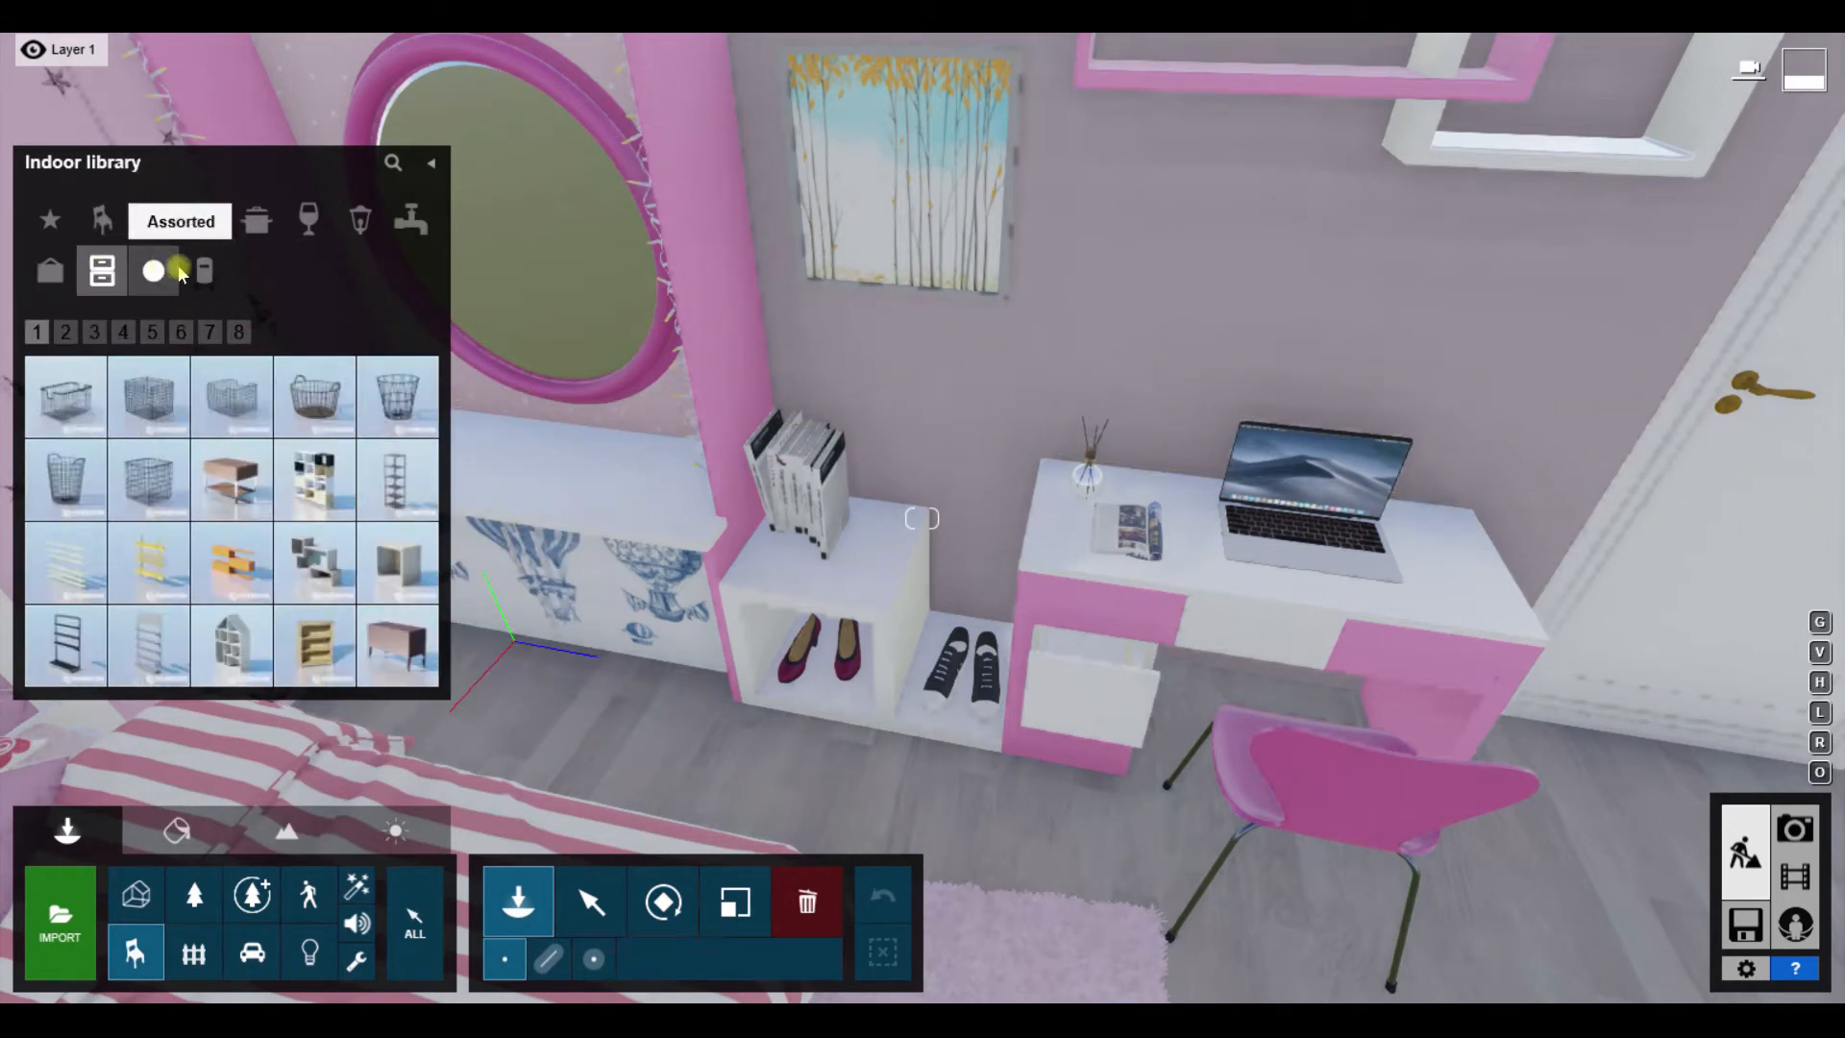
pyautogui.click(167, 269)
pyautogui.click(145, 336)
pyautogui.click(114, 332)
pyautogui.click(102, 339)
pyautogui.click(304, 404)
pyautogui.moveTo(865, 499); pyautogui.dragTo(372, 605, button='right')
pyautogui.click(232, 397)
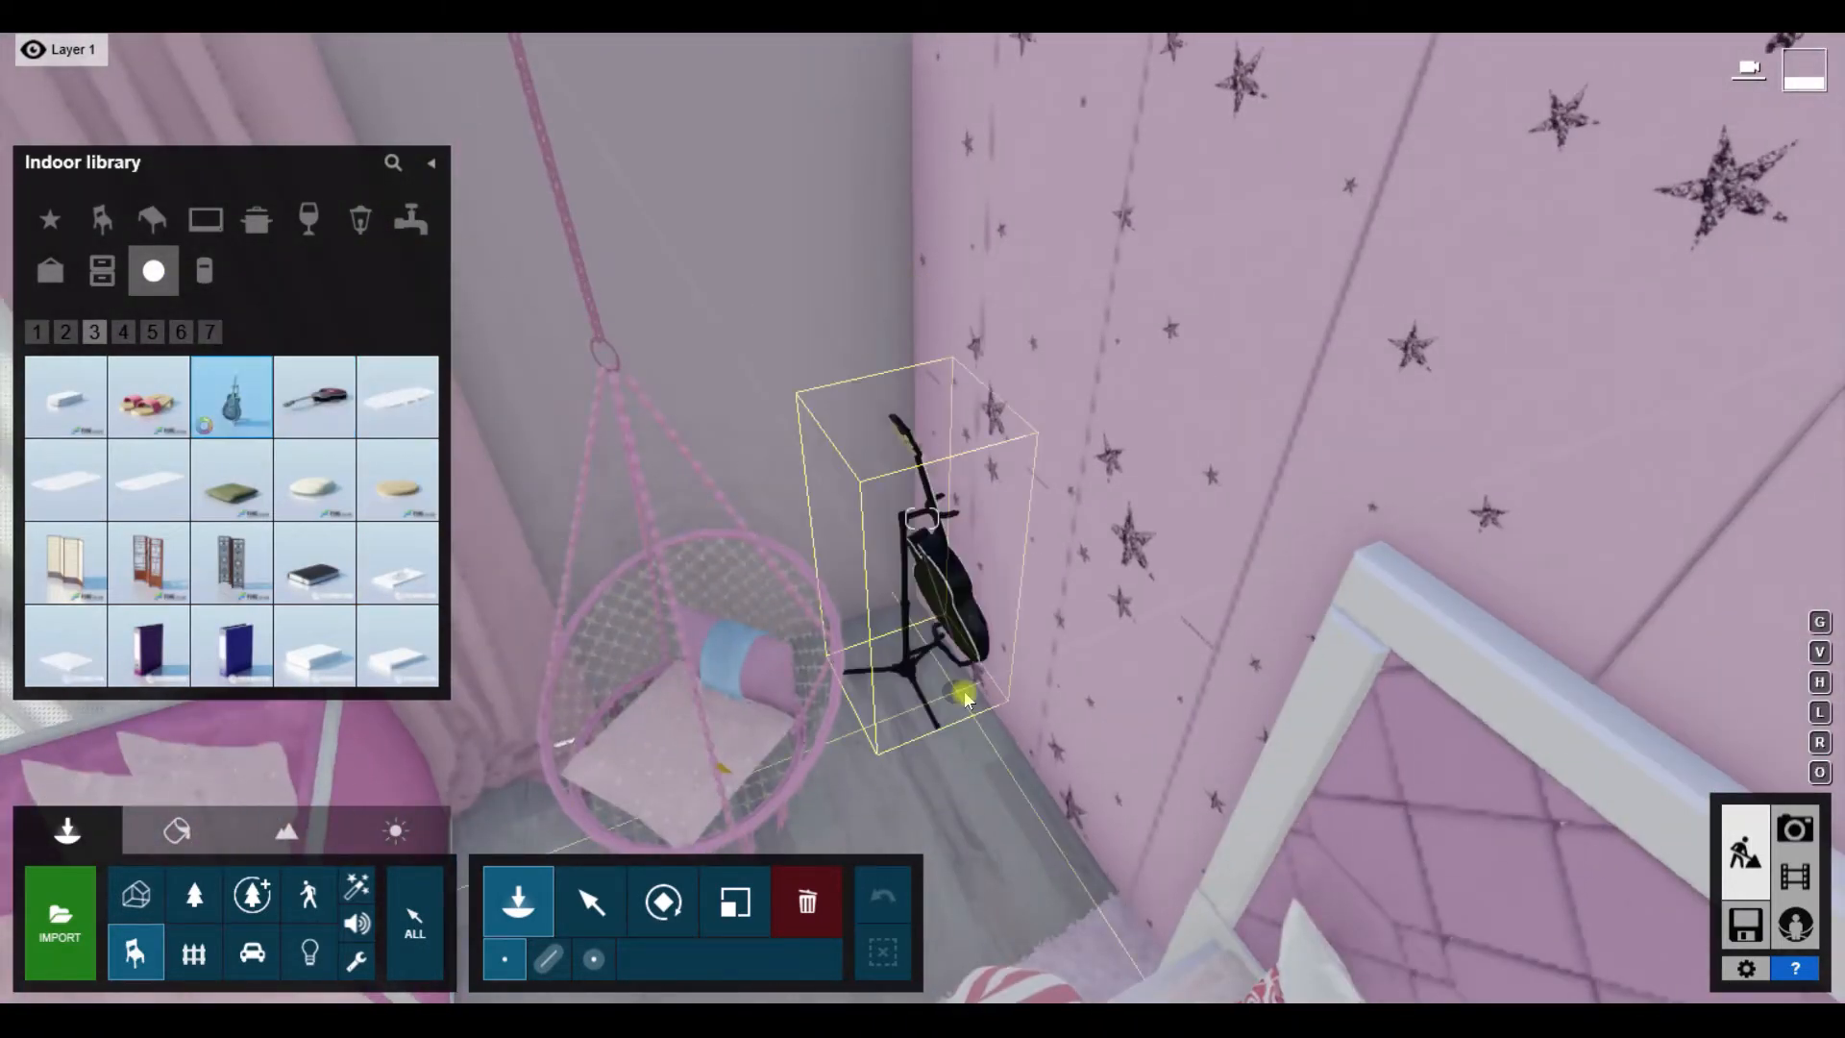
pyautogui.click(874, 687)
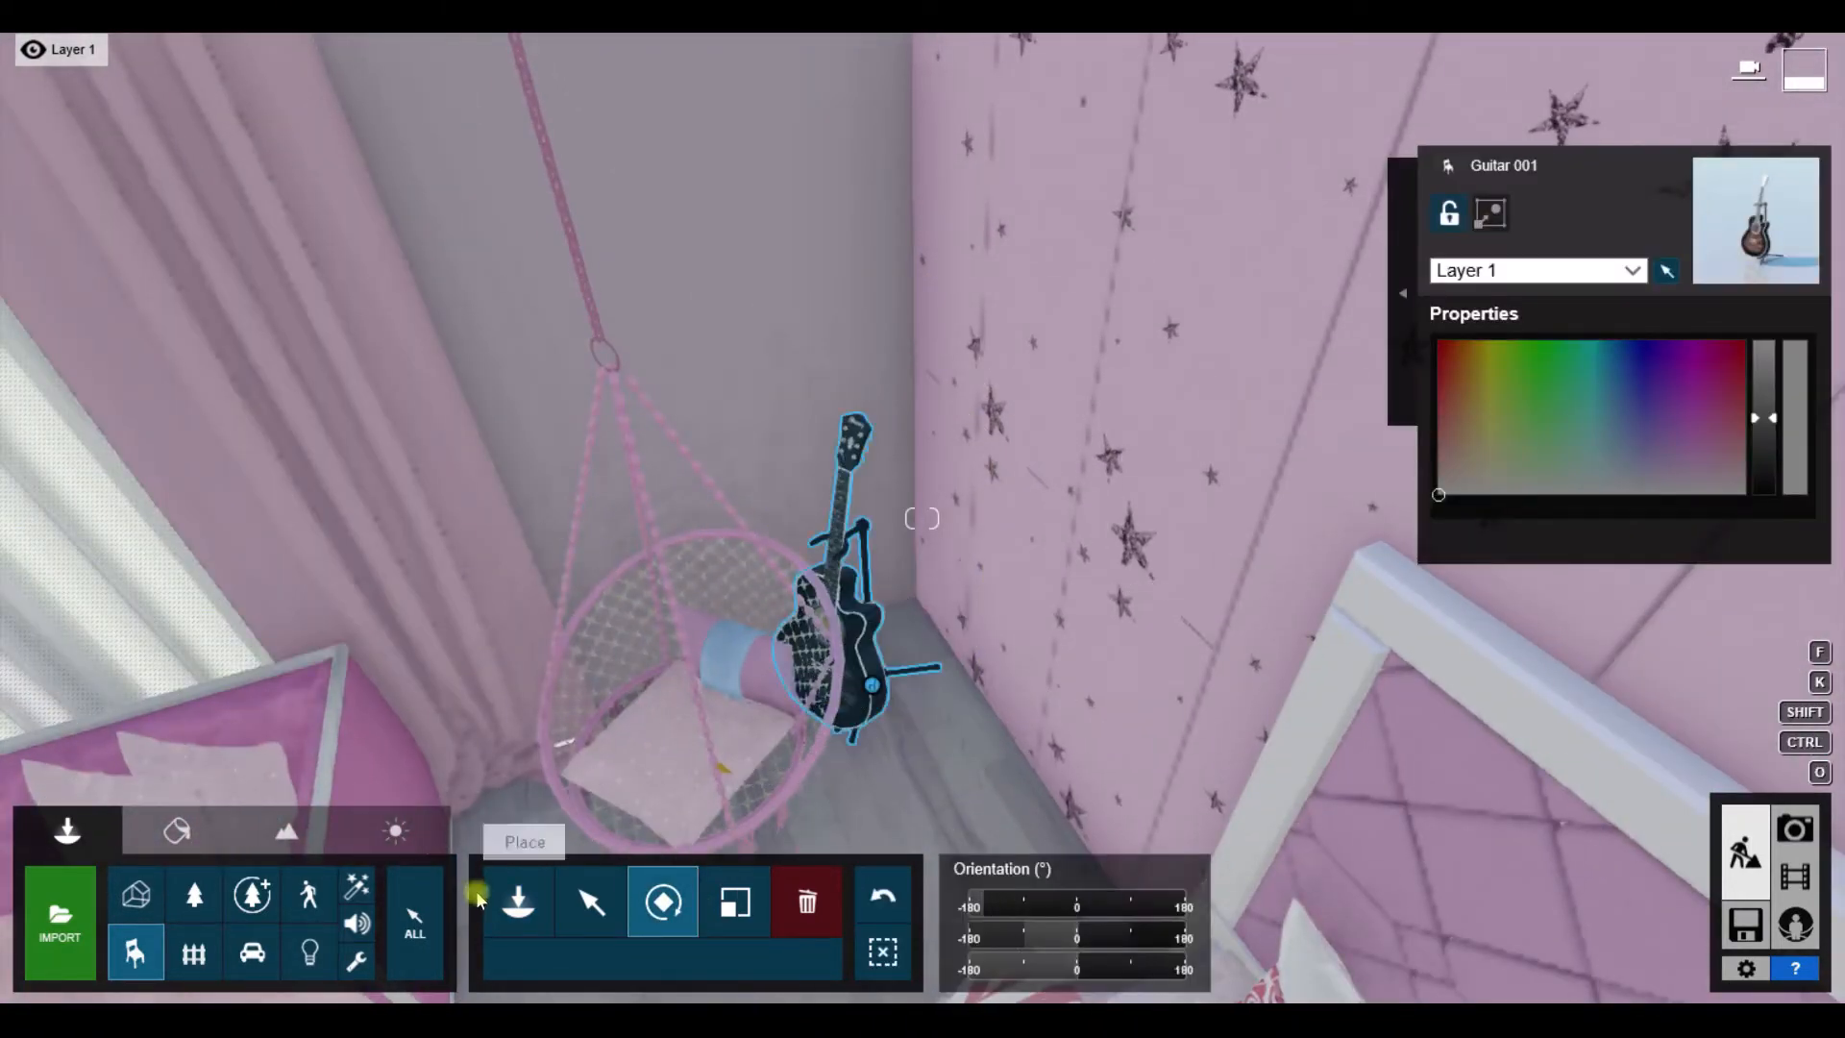
# Step: Turn the guitar to face the room, move it closer to the hanging chair and brighten its colour to white
pyautogui.click(590, 908)
pyautogui.moveTo(911, 677); pyautogui.dragTo(878, 696, button='right')
pyautogui.press('r')
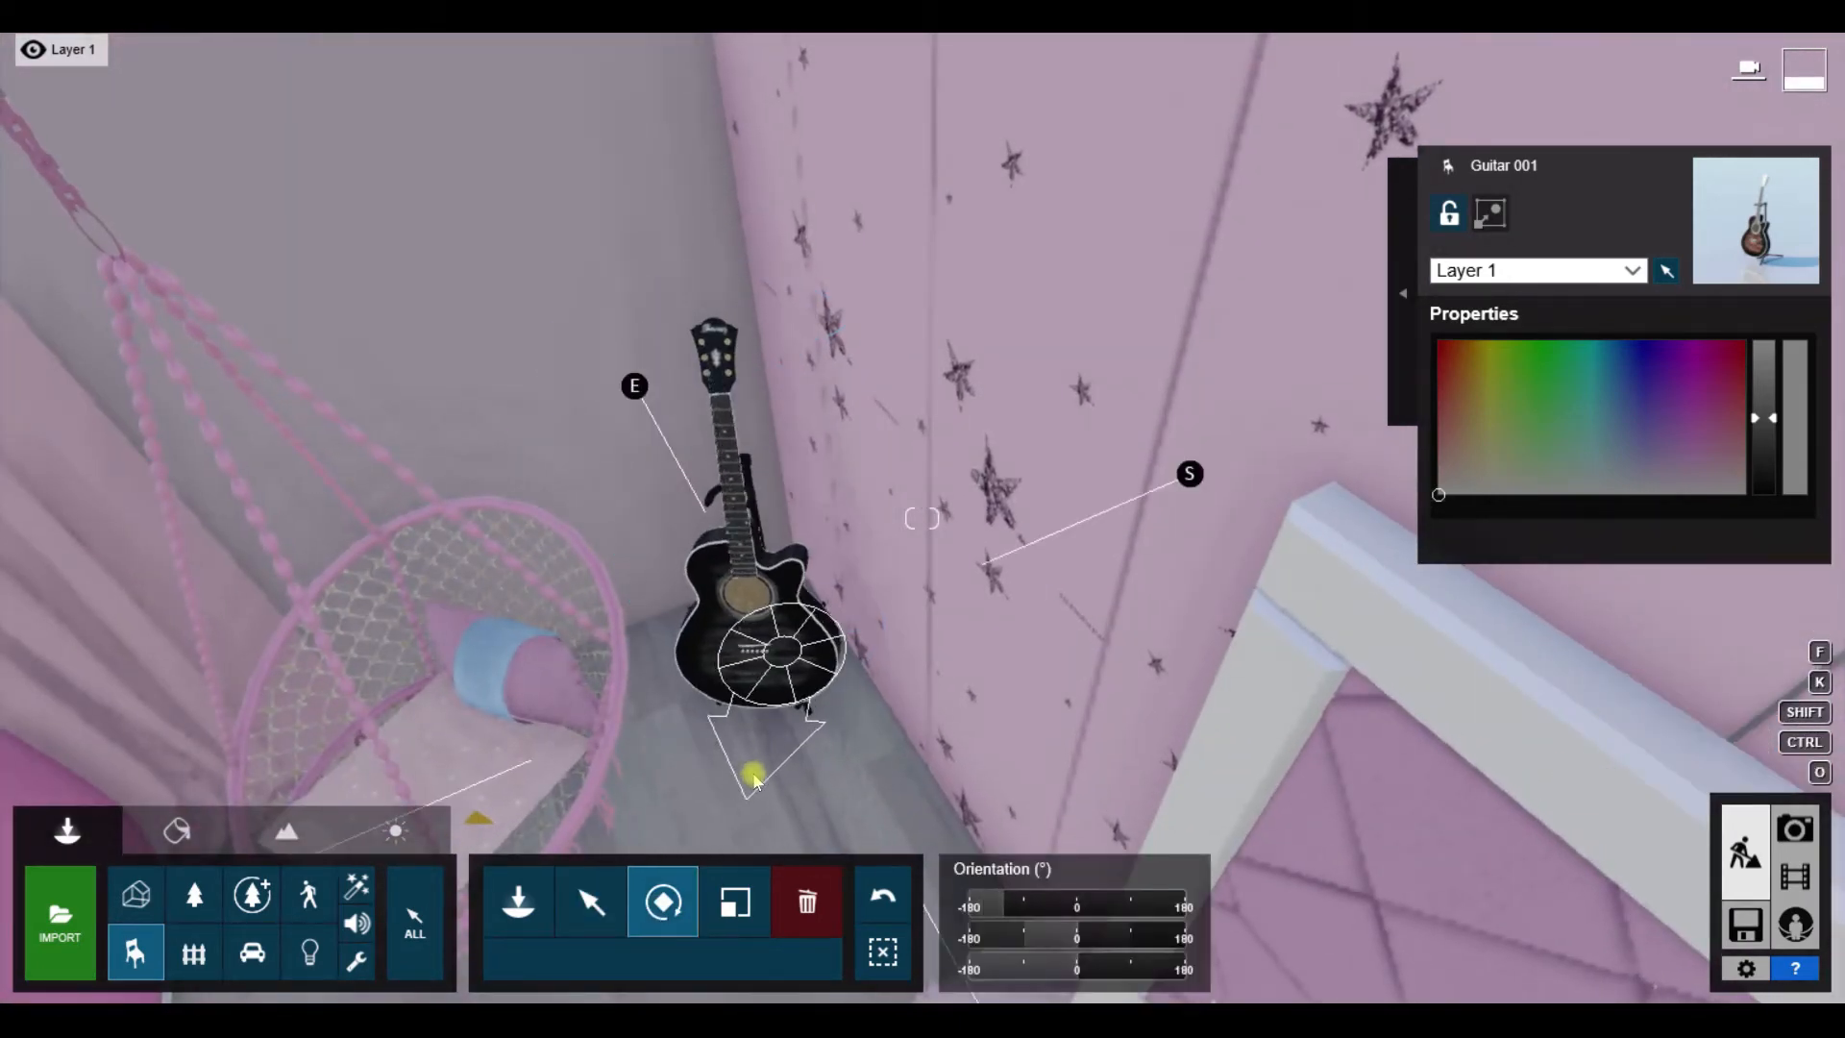
pyautogui.moveTo(755, 780); pyautogui.dragTo(740, 786)
pyautogui.click(598, 894)
pyautogui.moveTo(782, 647); pyautogui.dragTo(723, 644)
pyautogui.moveTo(1765, 418); pyautogui.dragTo(1765, 353)
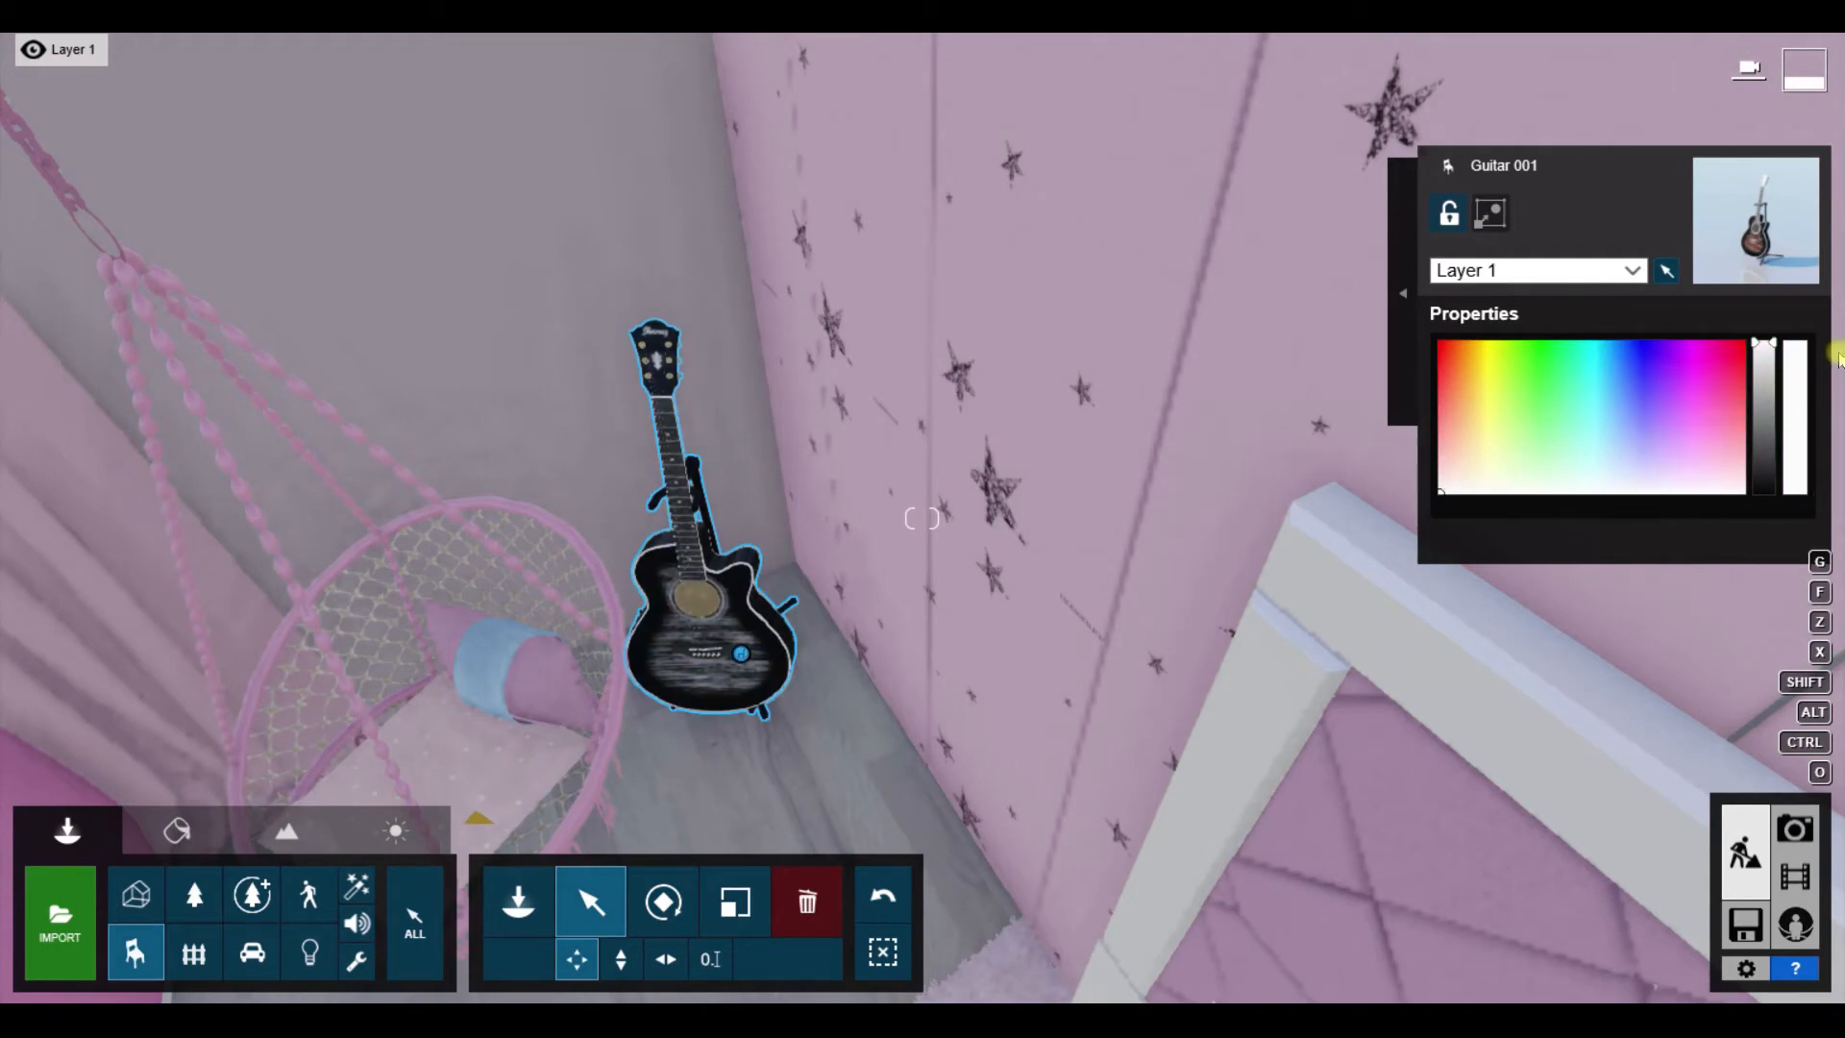
# Step: Delete the guitar beside the hanging chair
pyautogui.press('s')
pyautogui.moveTo(1134, 519); pyautogui.dragTo(1086, 490, button='right')
pyautogui.press('w')
pyautogui.press('s')
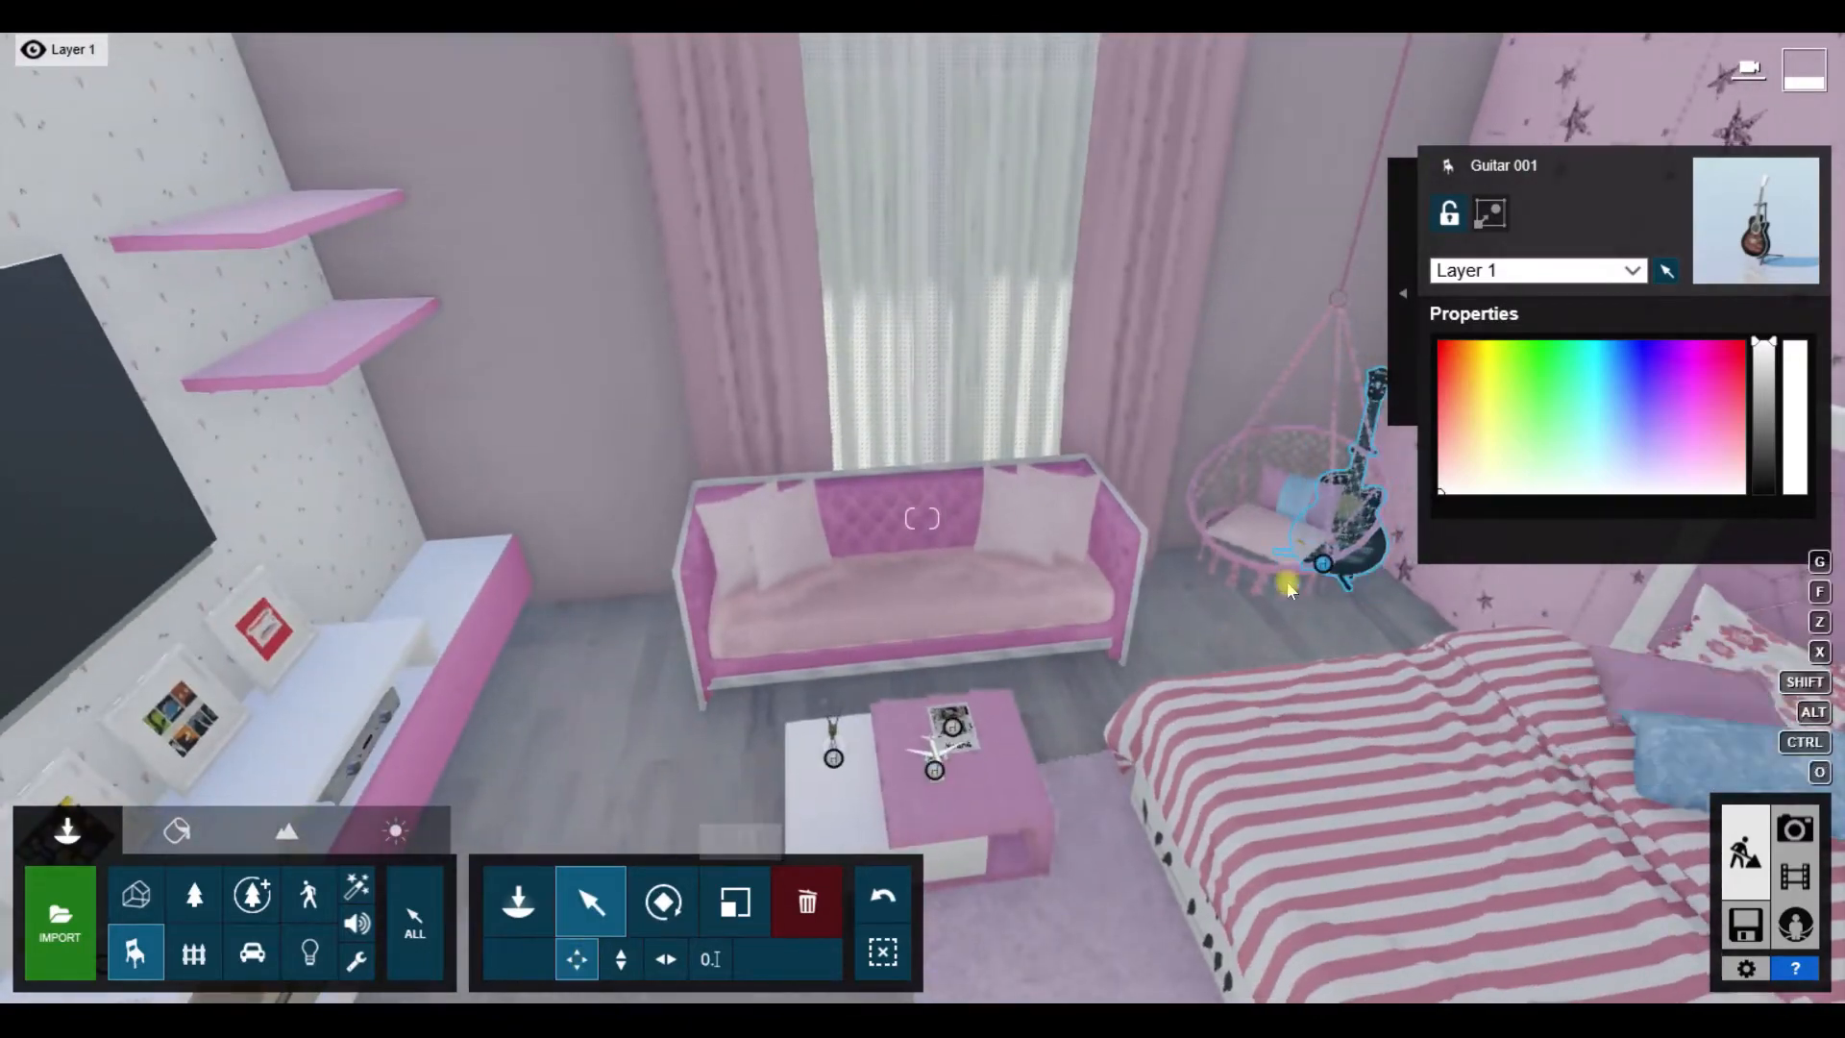
pyautogui.click(808, 902)
# Step: Look around the furnished room and check the clip in the movie editor
pyautogui.moveTo(626, 740); pyautogui.dragTo(922, 754, button='right')
pyautogui.press('s')
pyautogui.press('w')
pyautogui.press('w')
pyautogui.moveTo(923, 519); pyautogui.dragTo(625, 494, button='right')
pyautogui.press('s')
pyautogui.click(1795, 876)
pyautogui.click(1745, 852)
# Step: Adjust the pink ceiling star's material, setting its reflectivity to 0.5
pyautogui.moveTo(922, 519); pyautogui.dragTo(865, 404, button='right')
pyautogui.press('w')
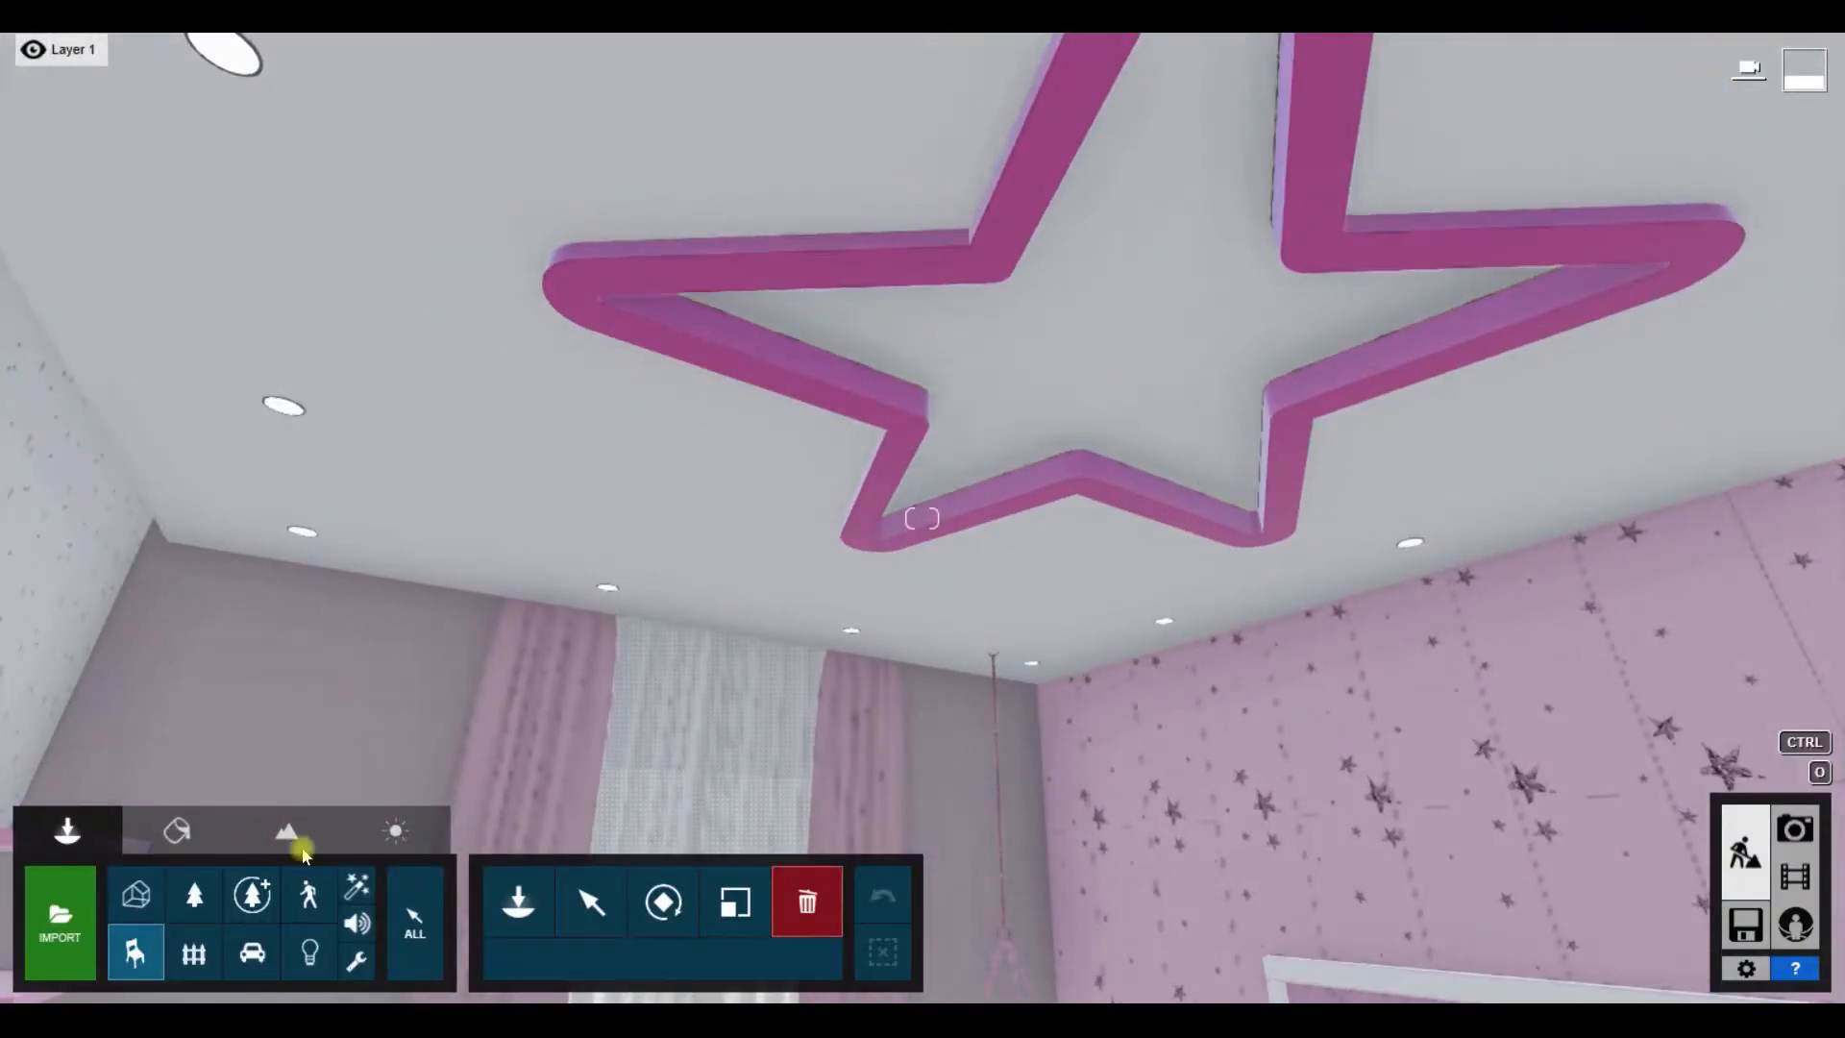
pyautogui.click(176, 831)
pyautogui.click(851, 391)
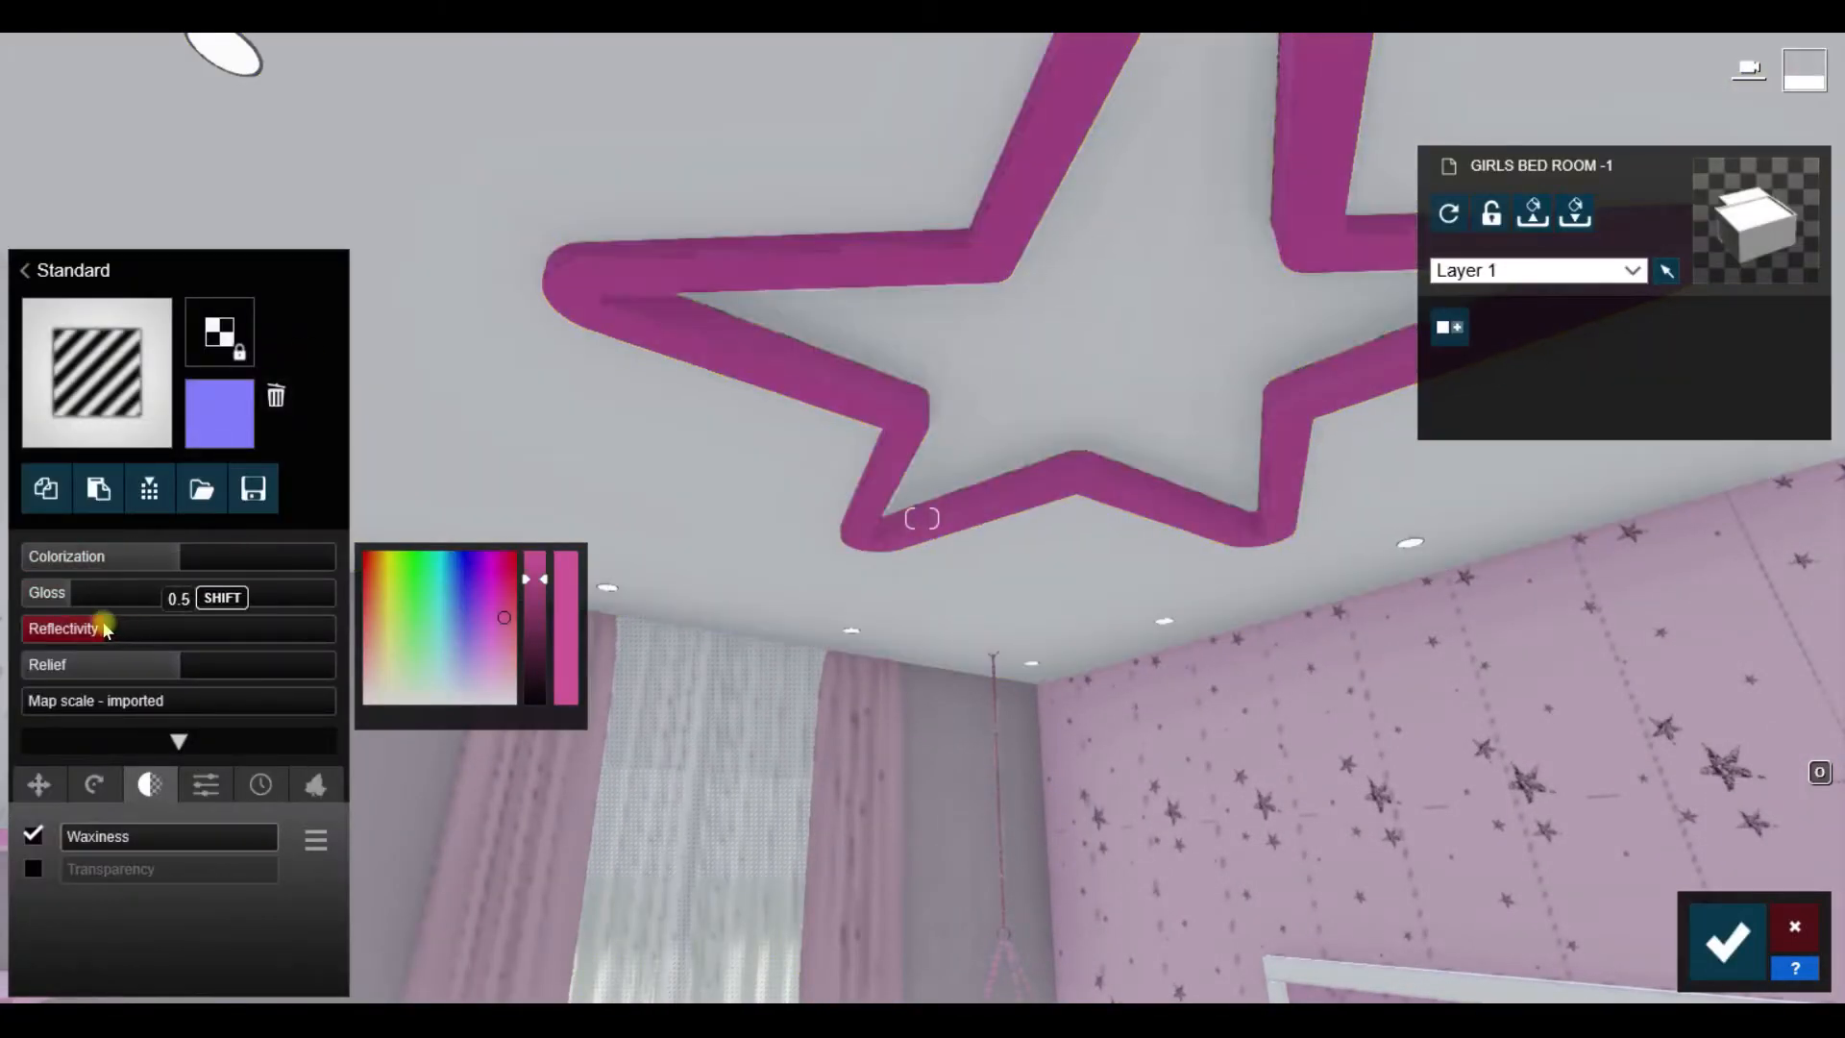
pyautogui.click(162, 562)
# Step: Assign a Standard material with full white colorization to the thin strip along the ceiling star's inner edge
pyautogui.press('s')
pyautogui.moveTo(922, 577); pyautogui.dragTo(952, 619, button='right')
pyautogui.press('w')
pyautogui.click(953, 605)
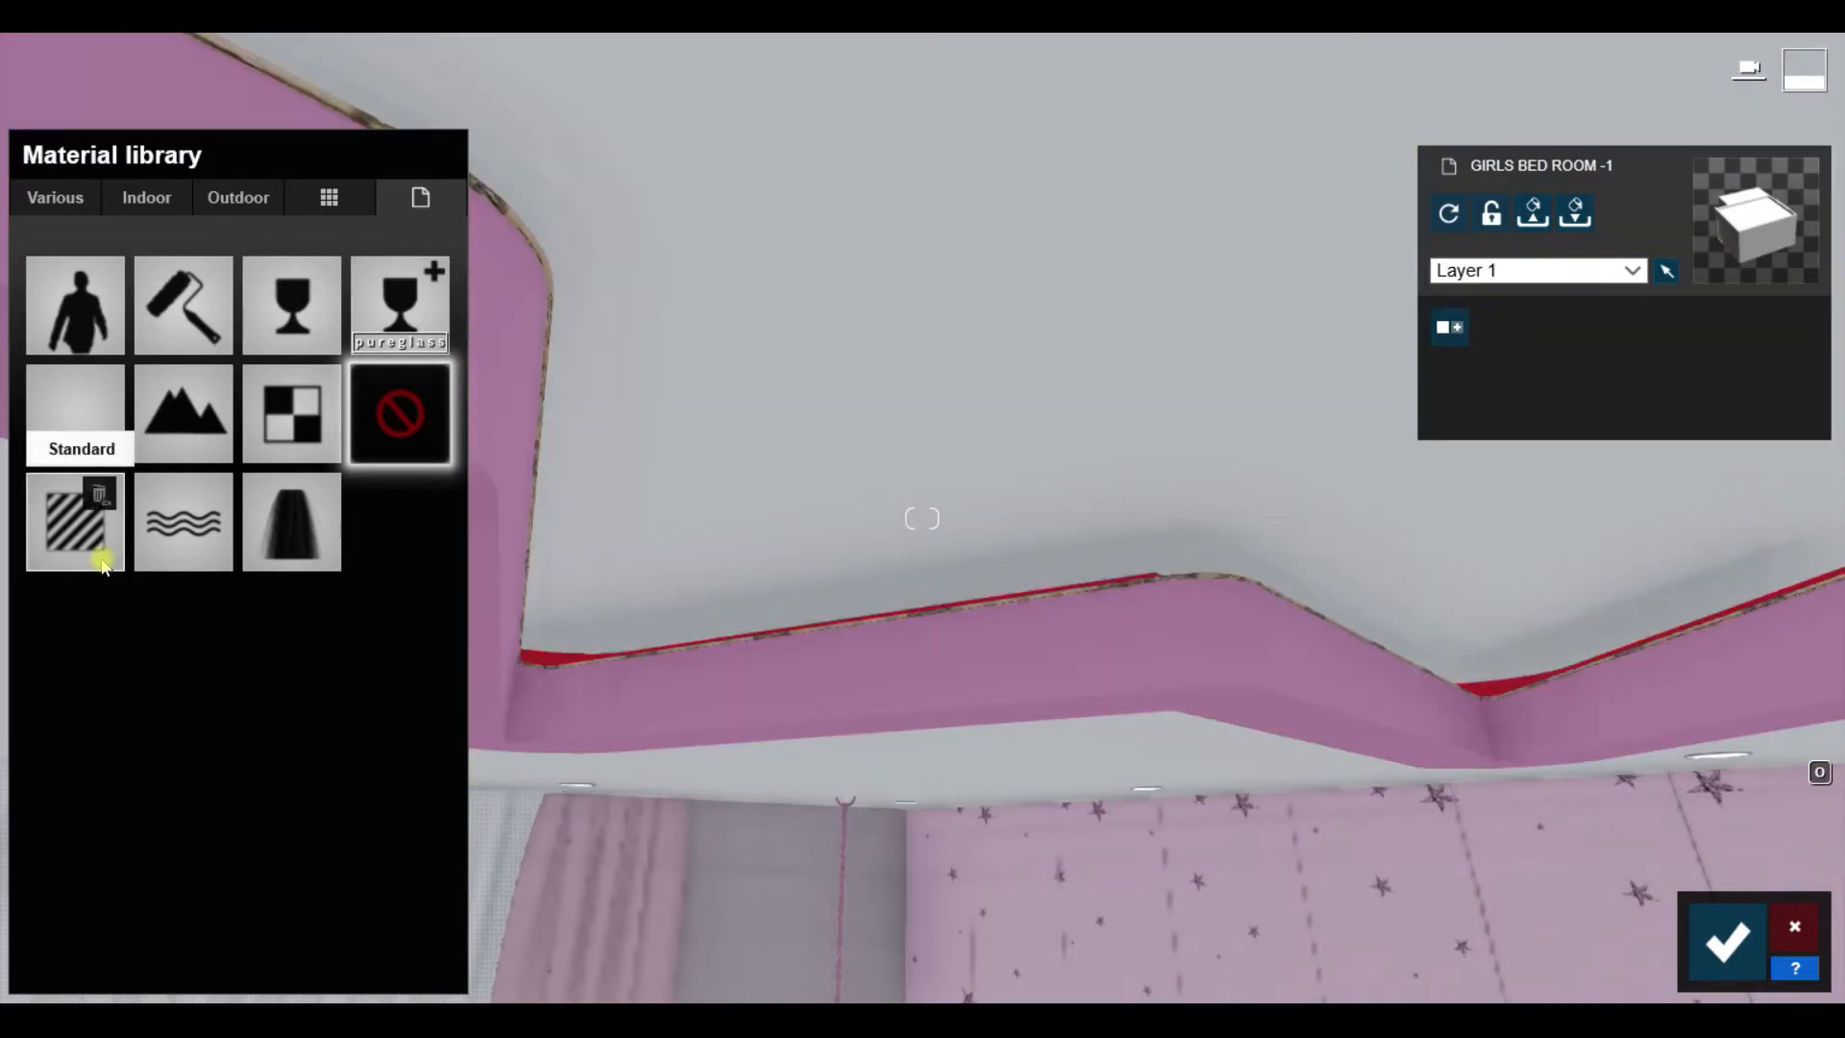
pyautogui.click(103, 565)
pyautogui.click(235, 567)
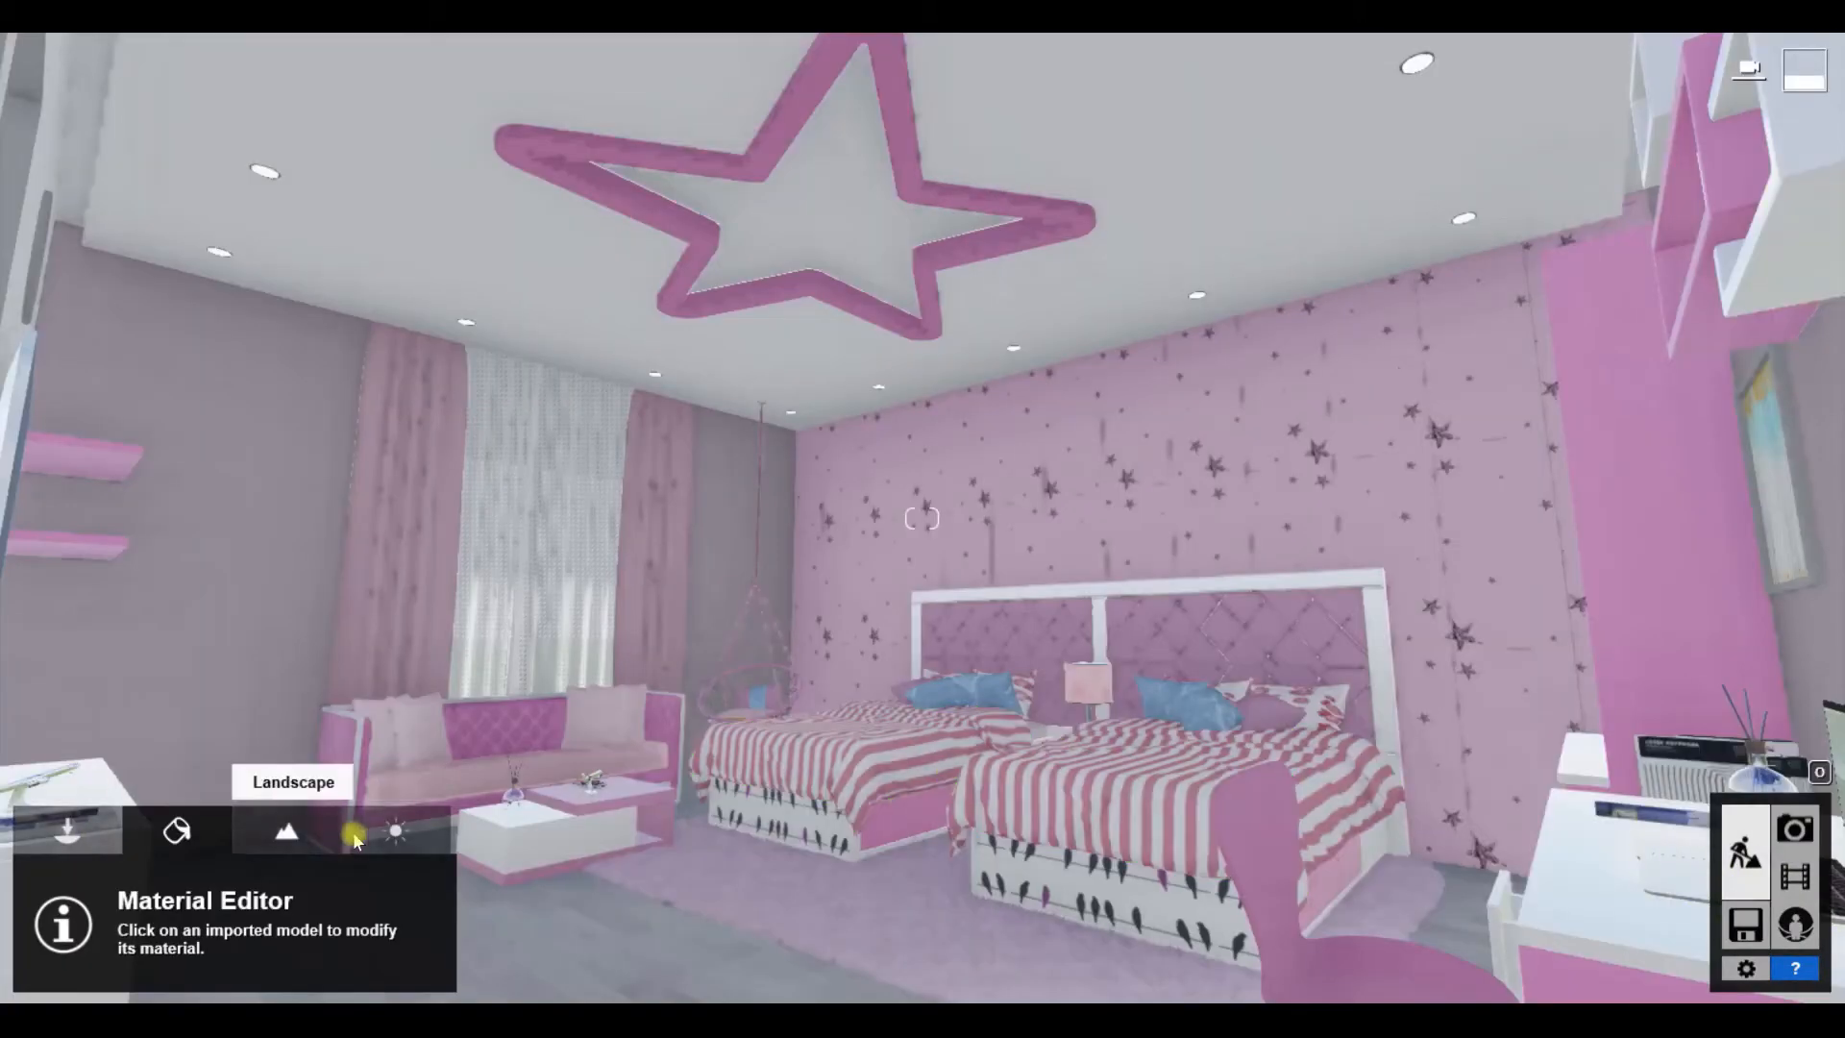
# Step: Darken the scene's daylight and raise the emissive value of the strip along the ceiling star's inner edge
pyautogui.click(395, 831)
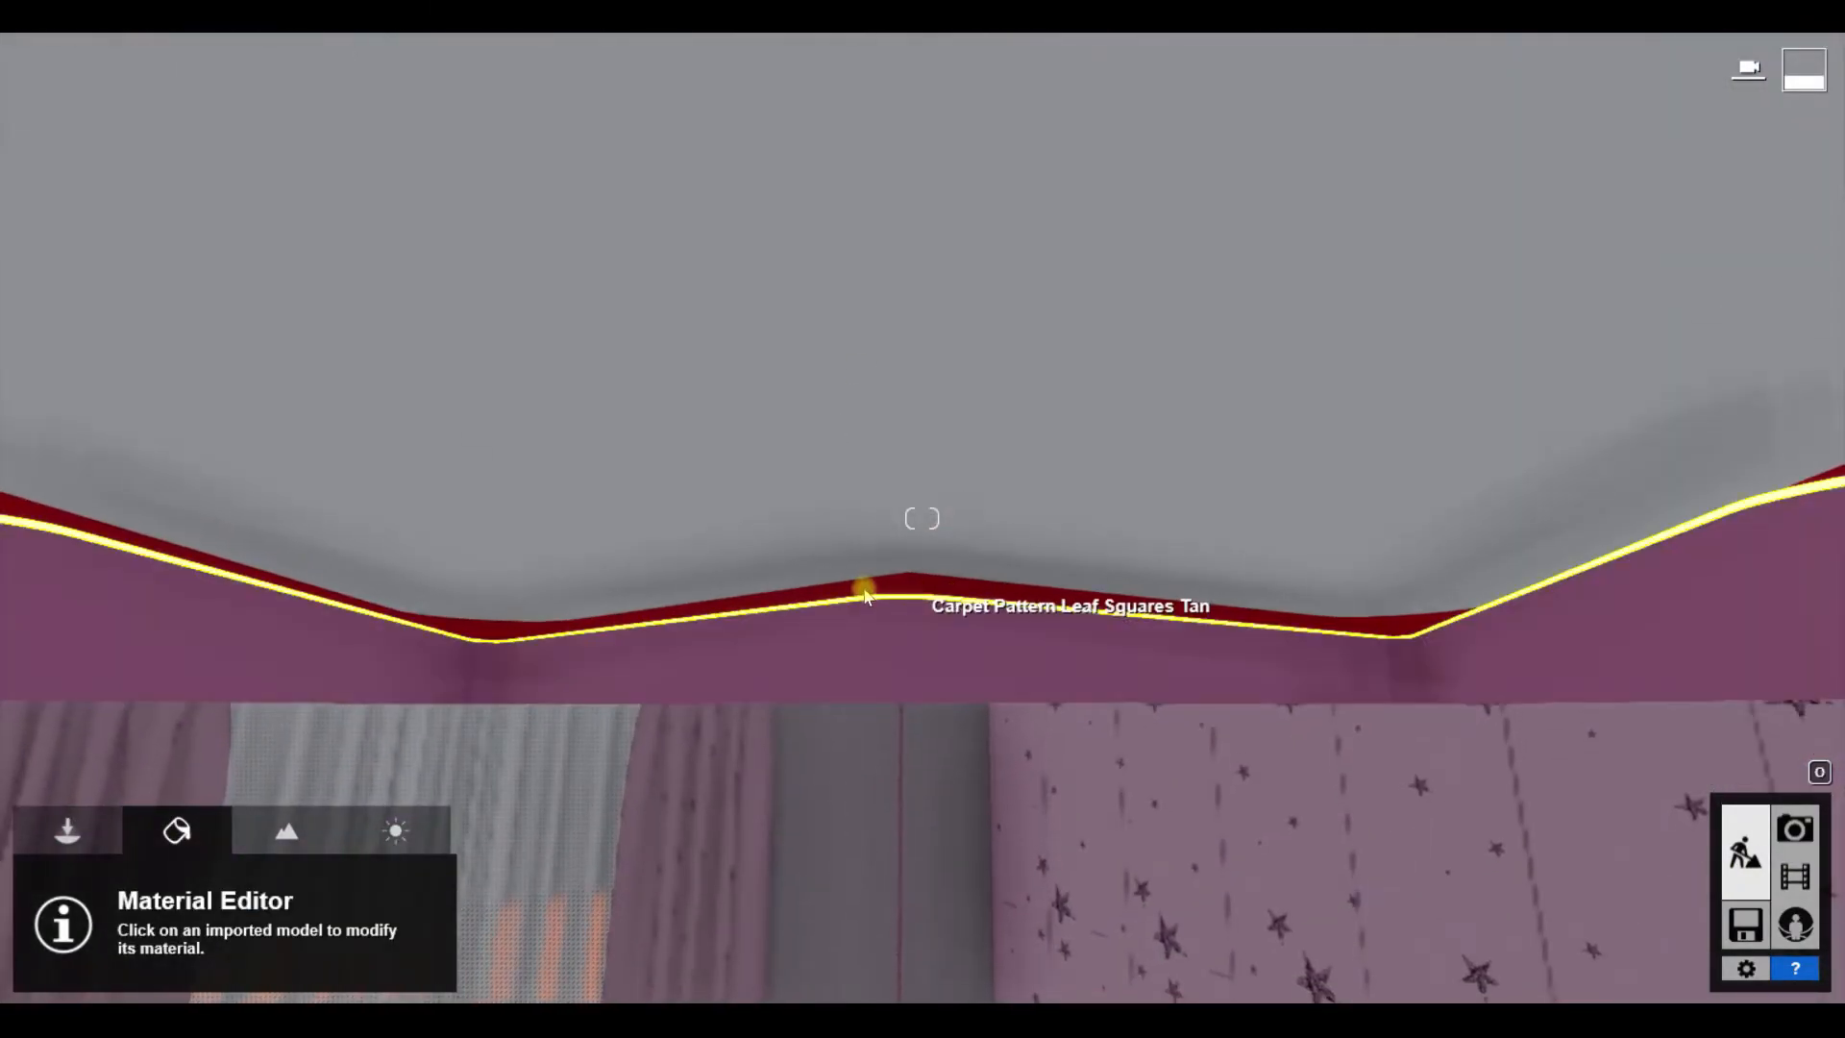
pyautogui.click(865, 594)
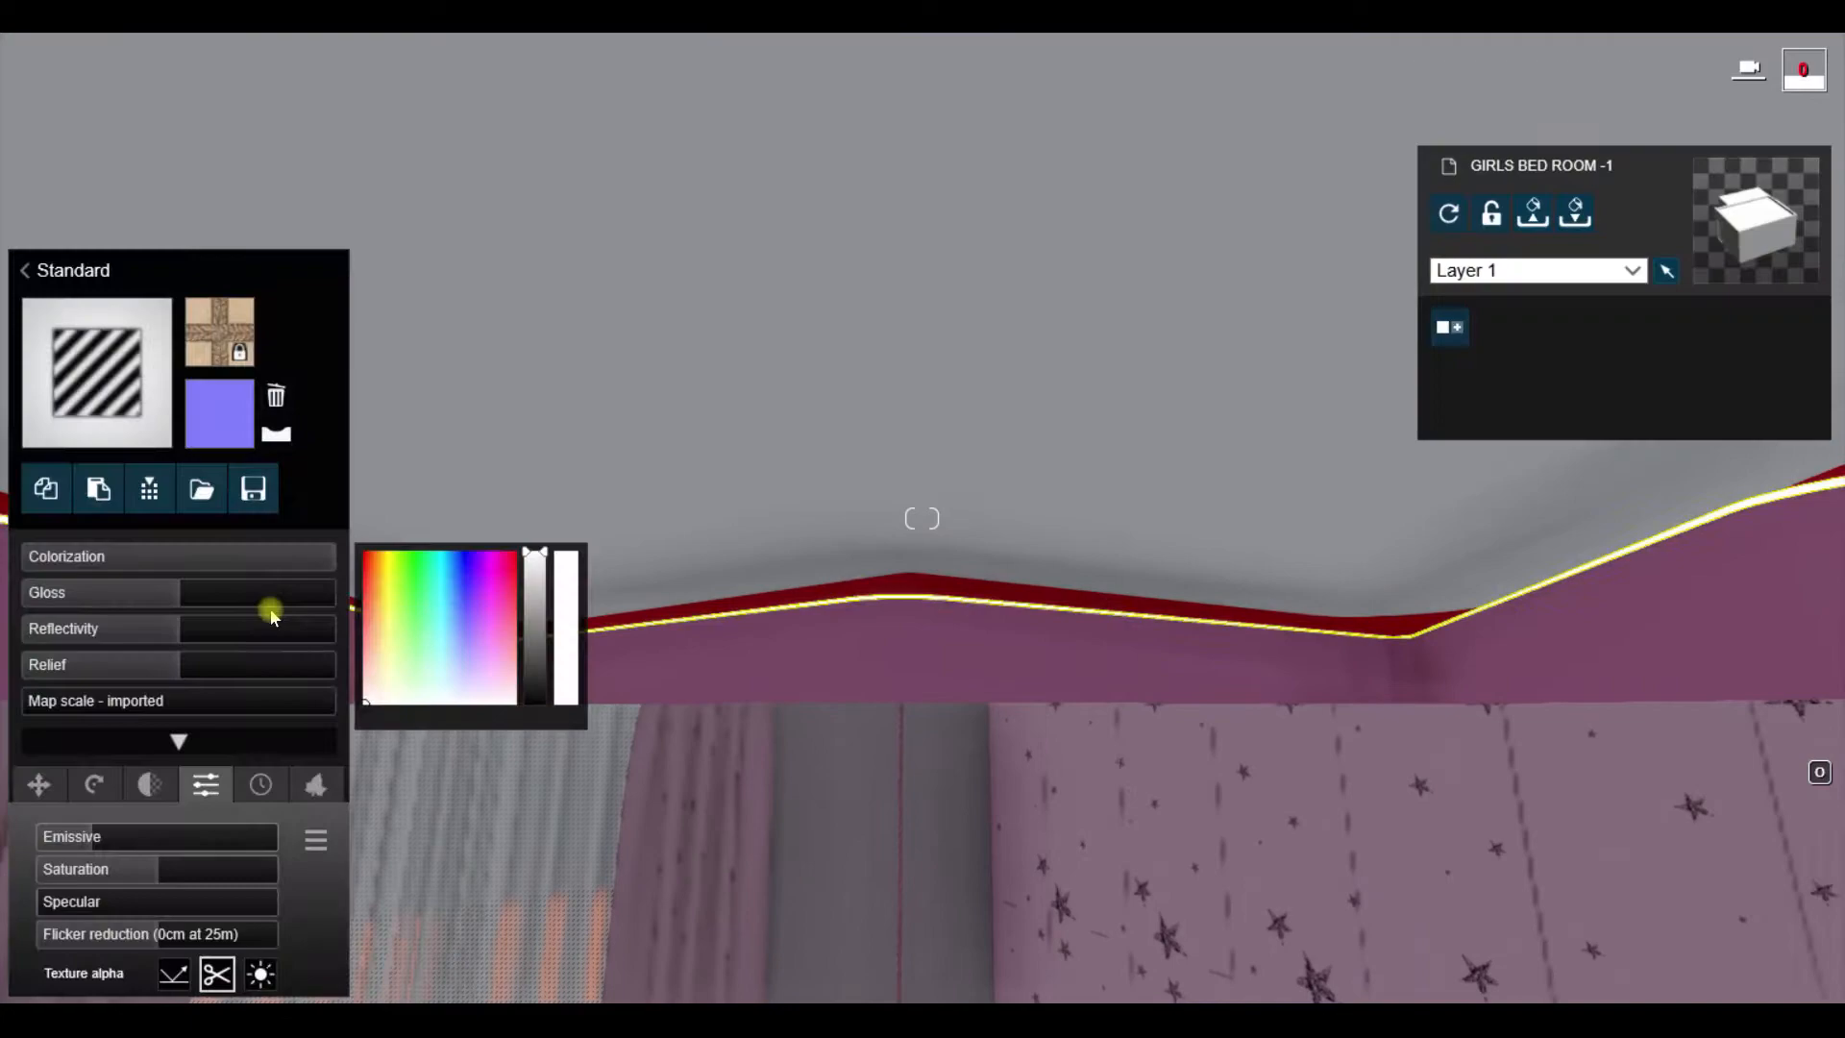
pyautogui.moveTo(93, 841); pyautogui.dragTo(157, 836)
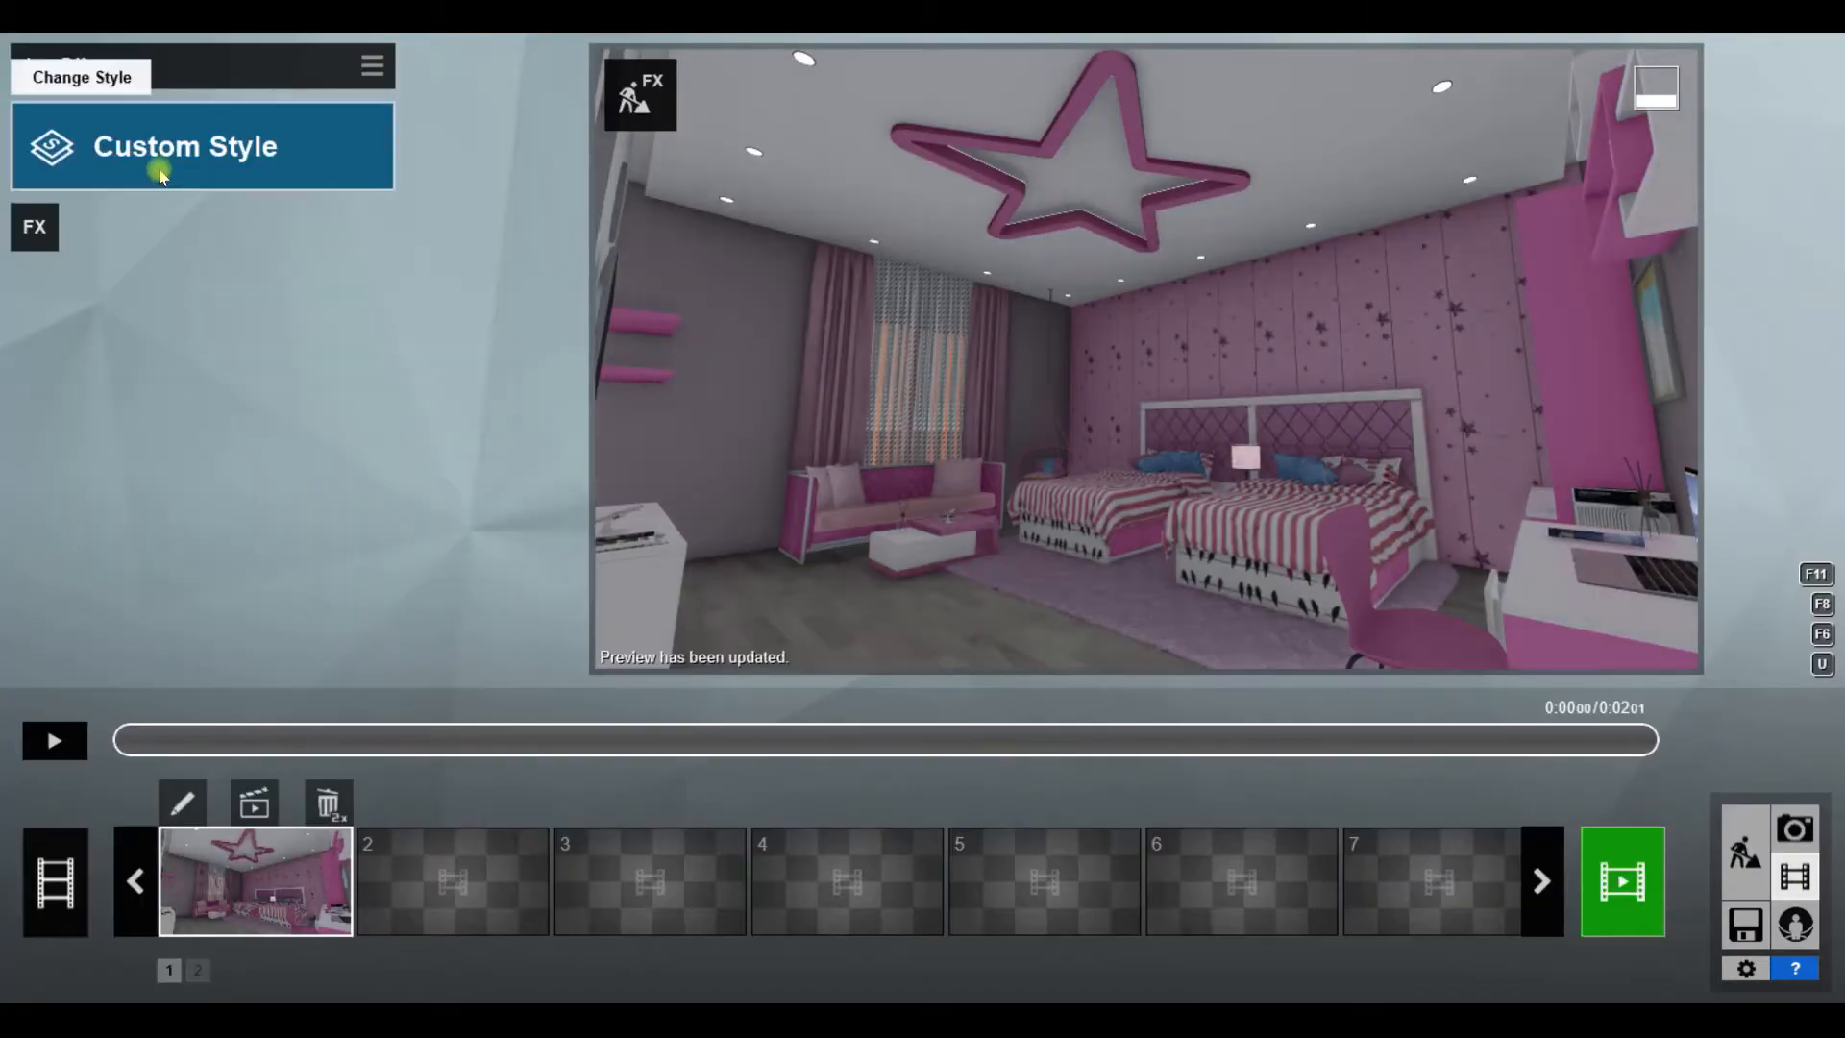
# Step: Apply the Interior style to clip 1, choose a blue Real Skies preset, adjust its heading and update the preview
pyautogui.click(154, 162)
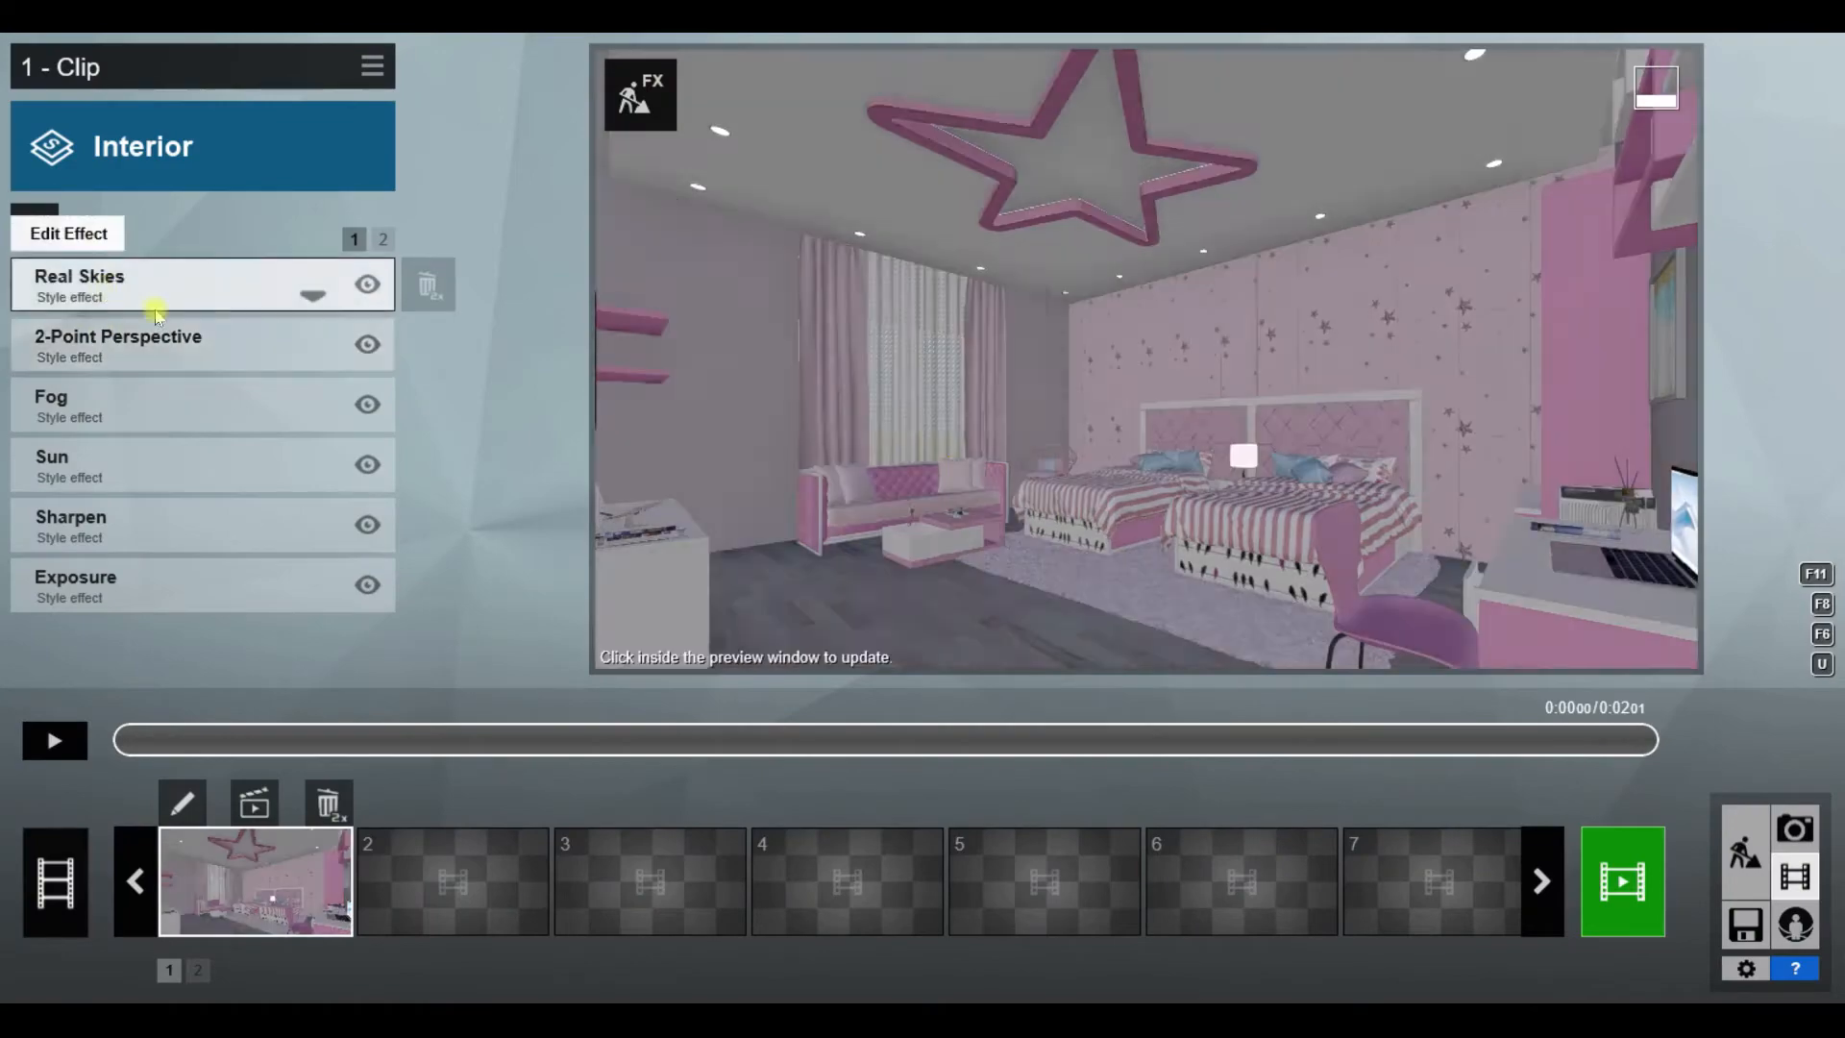
pyautogui.click(308, 289)
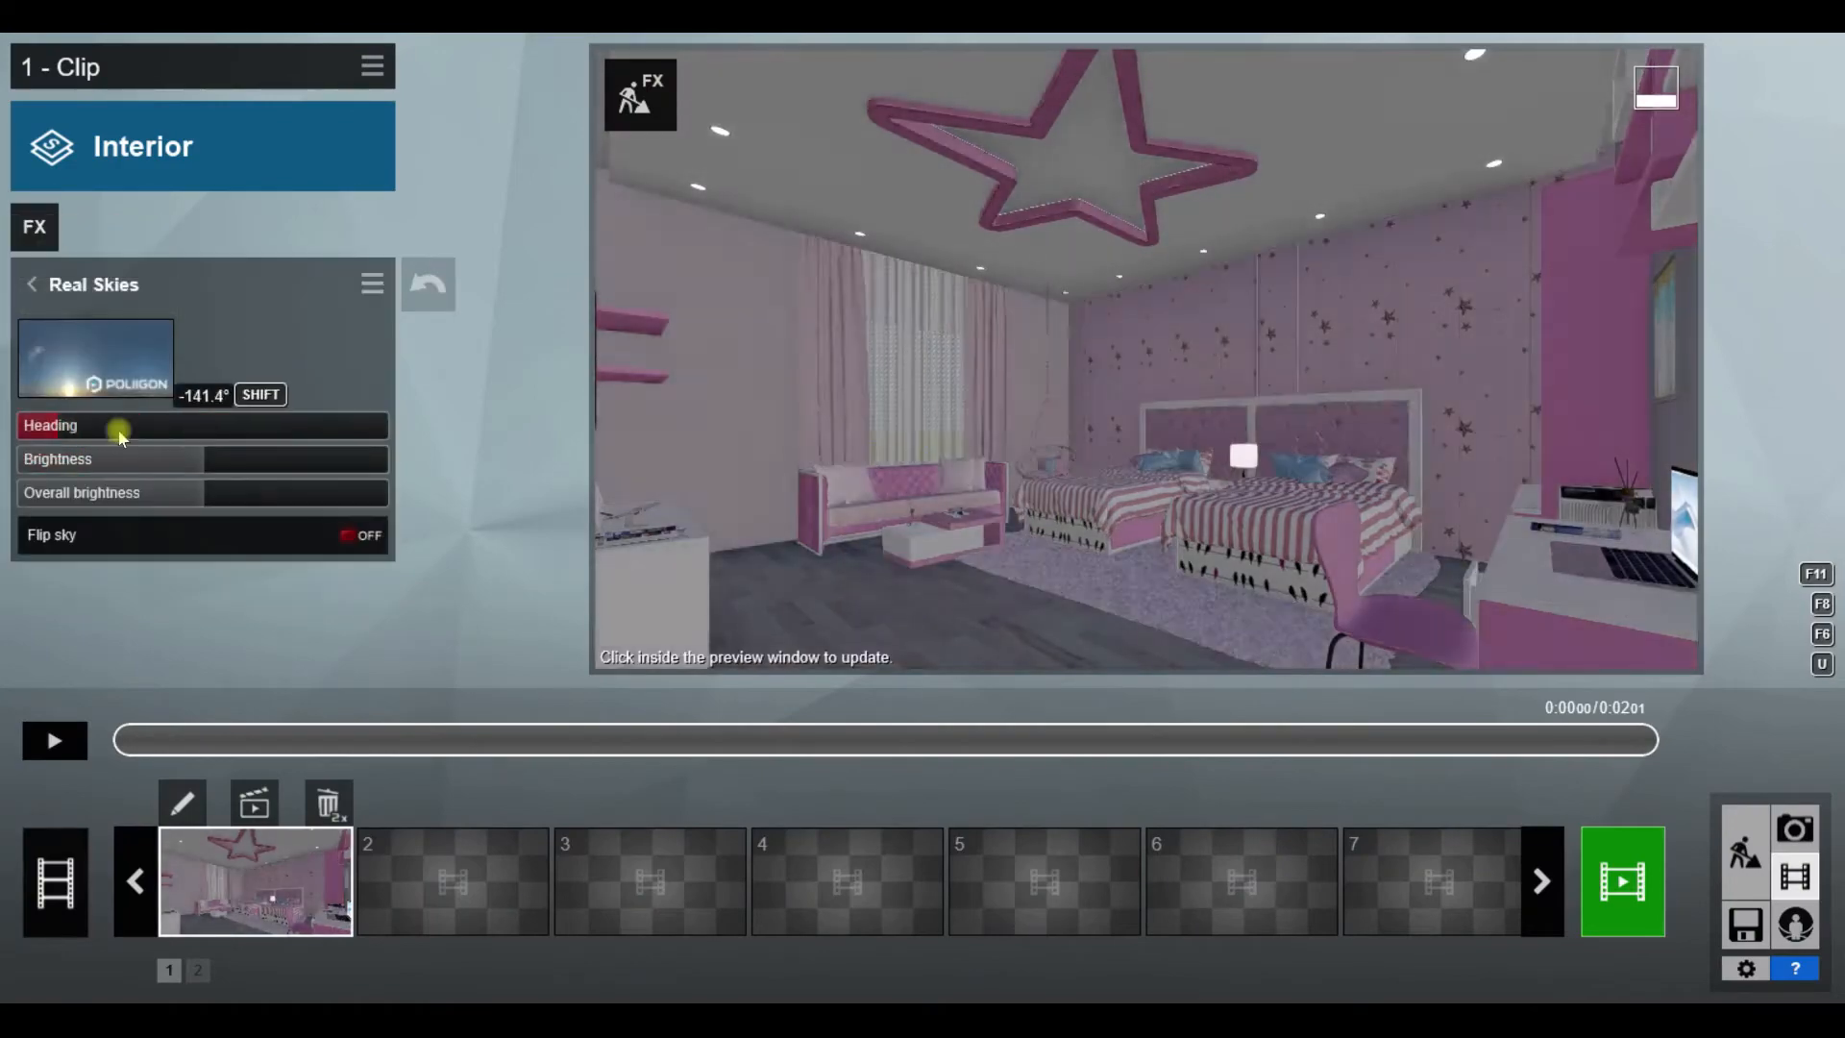
pyautogui.moveTo(41, 424); pyautogui.dragTo(322, 442)
pyautogui.click(96, 357)
pyautogui.click(357, 133)
pyautogui.click(538, 519)
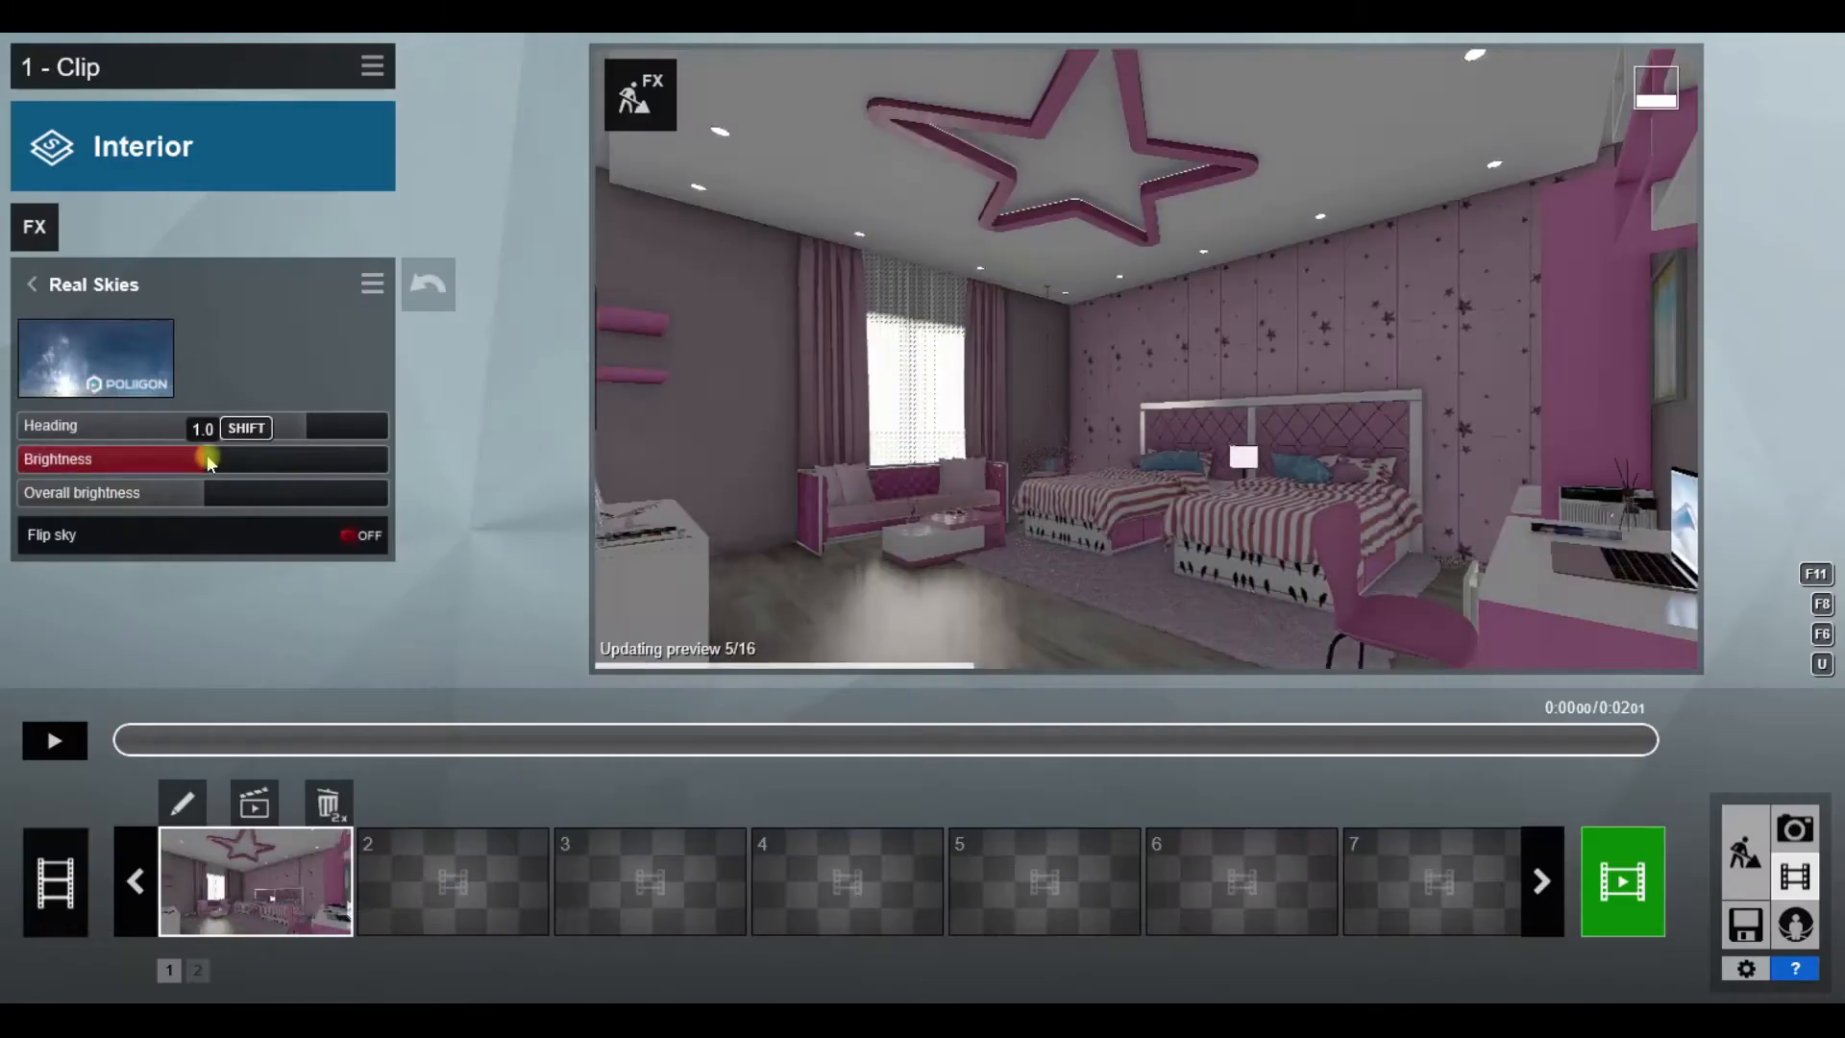
pyautogui.moveTo(304, 424); pyautogui.dragTo(269, 443)
pyautogui.click(758, 495)
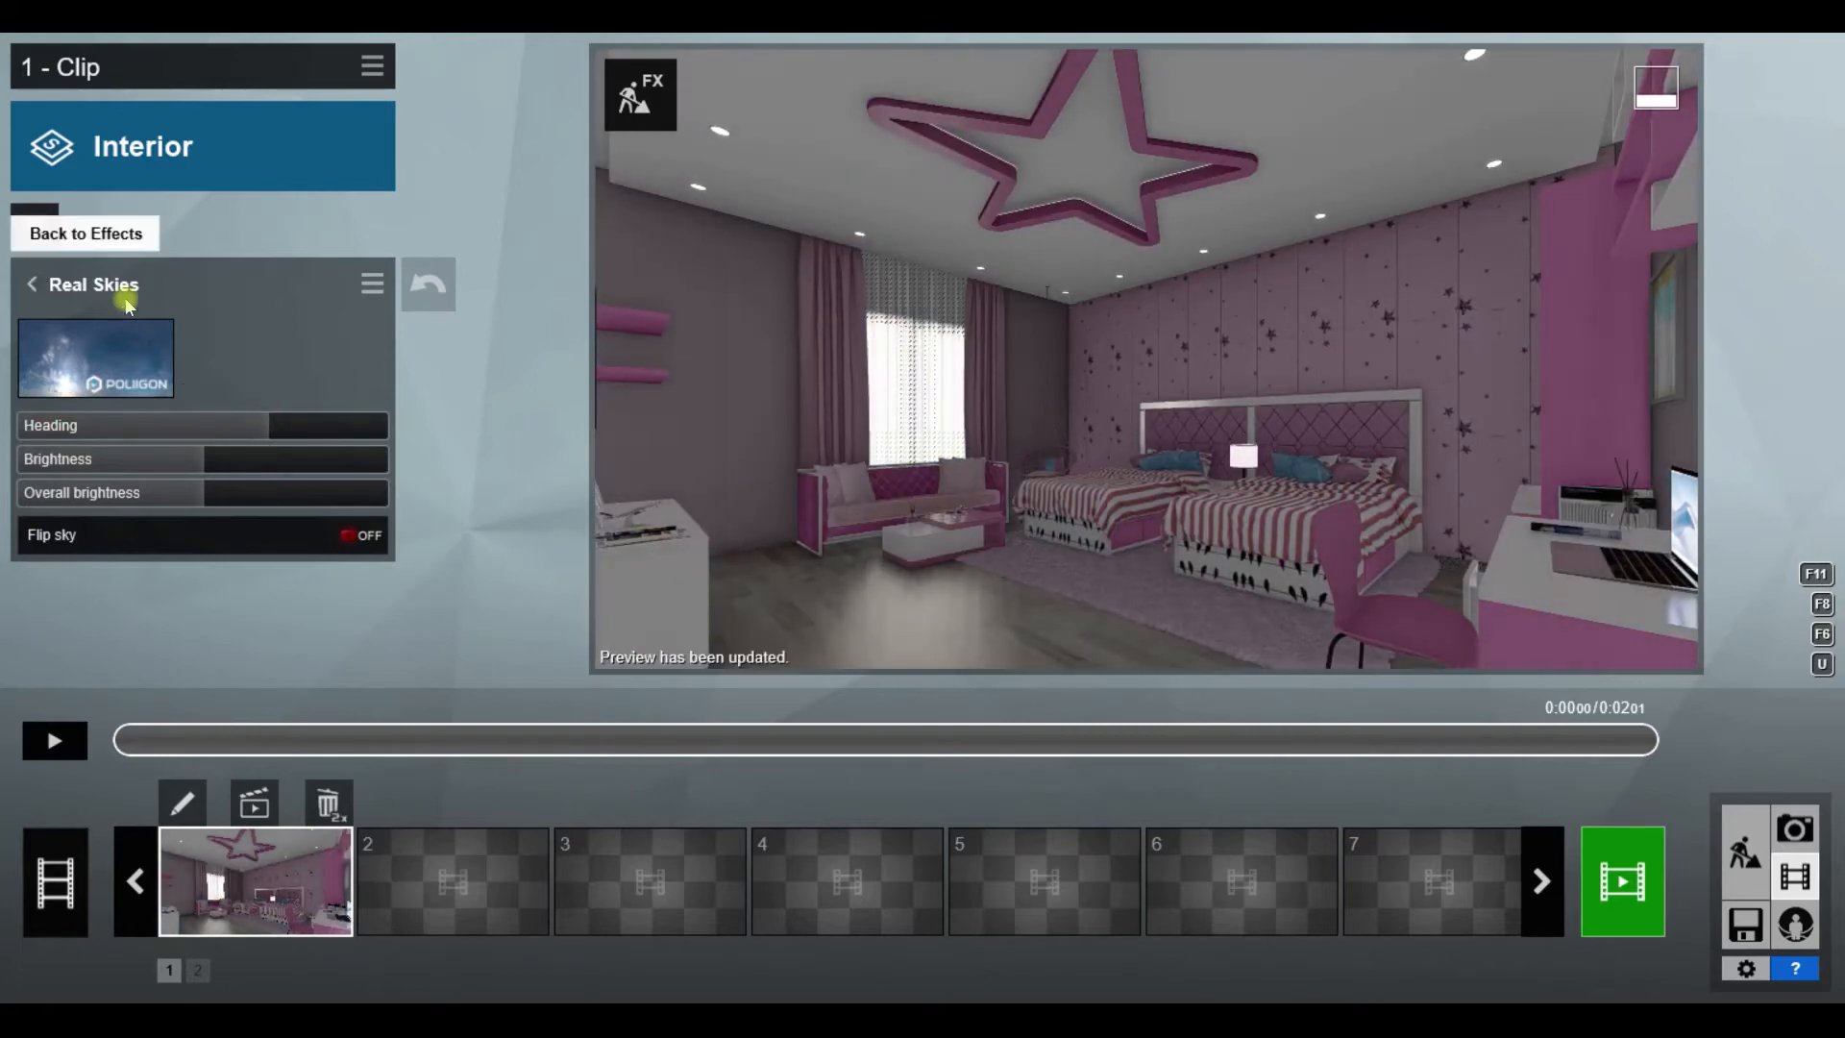
# Step: Try other sky presets in the Real Skies effect, rotate the heading and refresh the clip preview
pyautogui.click(34, 283)
pyautogui.click(111, 284)
pyautogui.click(96, 358)
pyautogui.click(1086, 123)
pyautogui.click(1262, 123)
pyautogui.click(560, 306)
pyautogui.moveTo(154, 425); pyautogui.dragTo(217, 430)
pyautogui.click(1195, 507)
pyautogui.click(96, 357)
pyautogui.click(548, 429)
pyautogui.click(1112, 487)
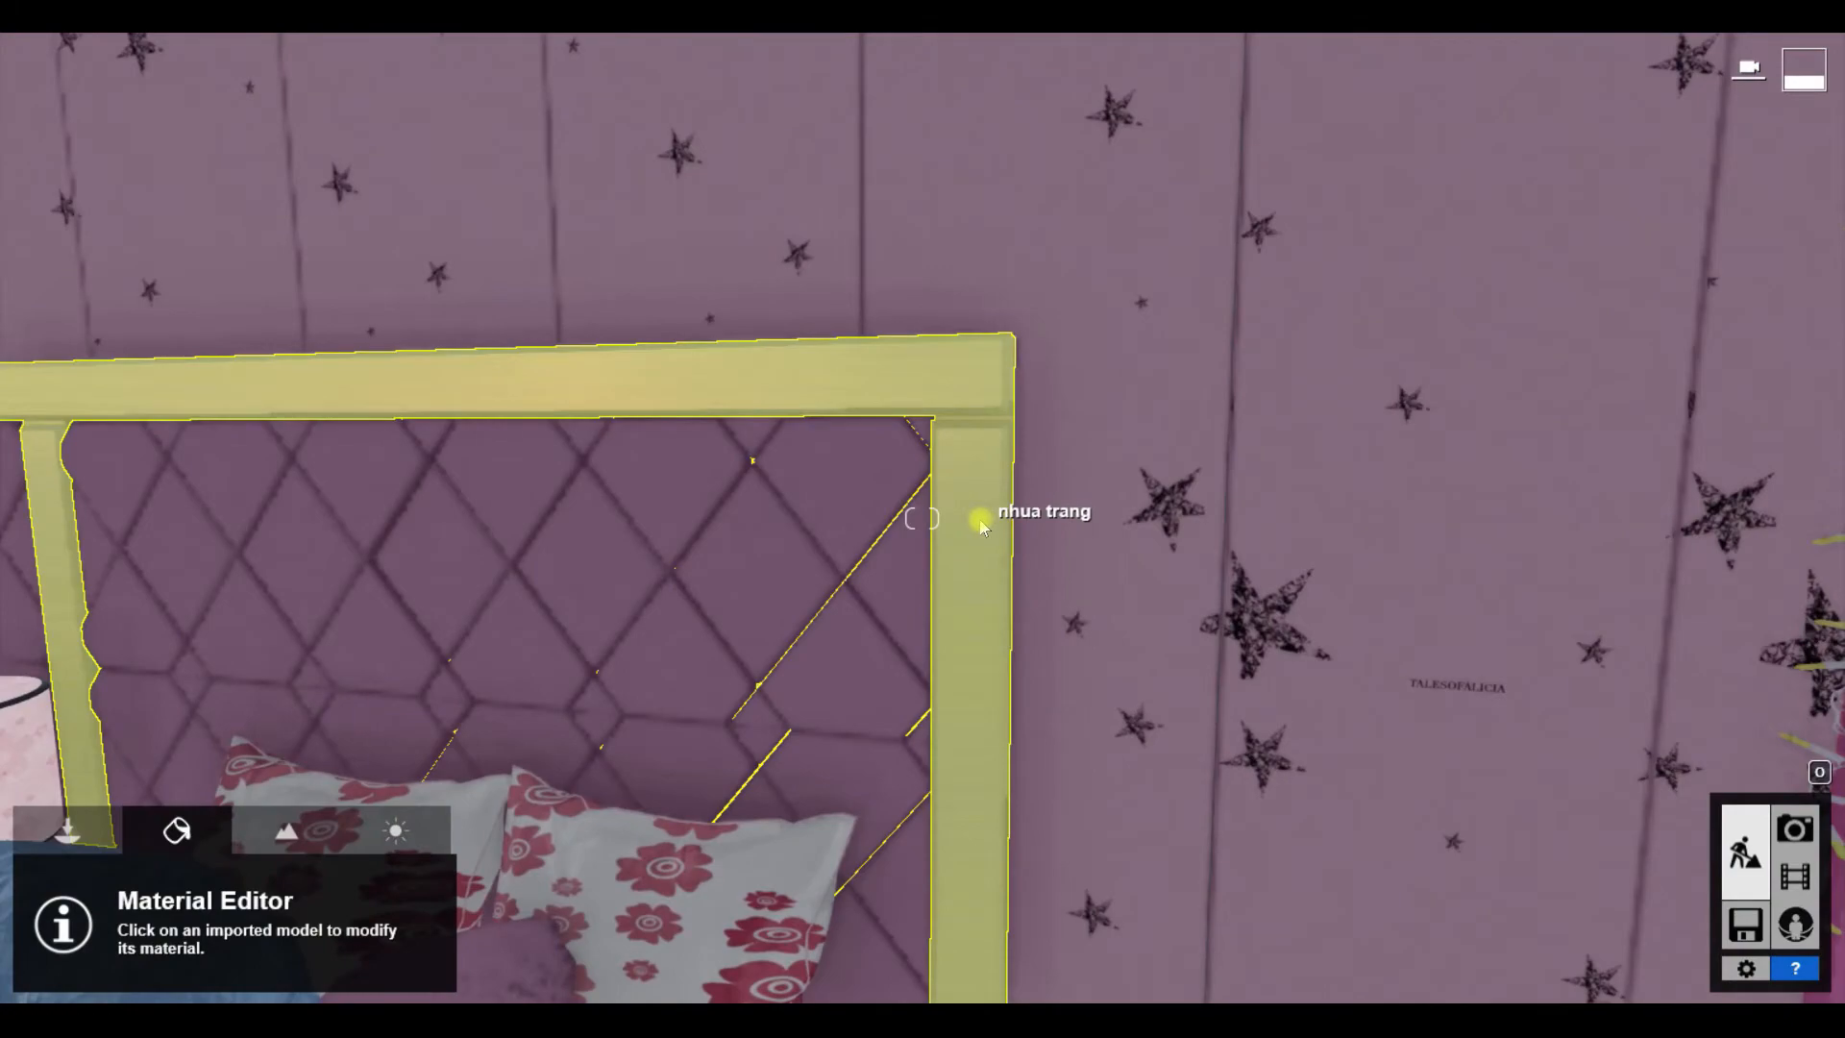
# Step: Set the gloss of the white headboard frame's material to 0.2, lower its reflectivity and save the material changes
pyautogui.click(924, 531)
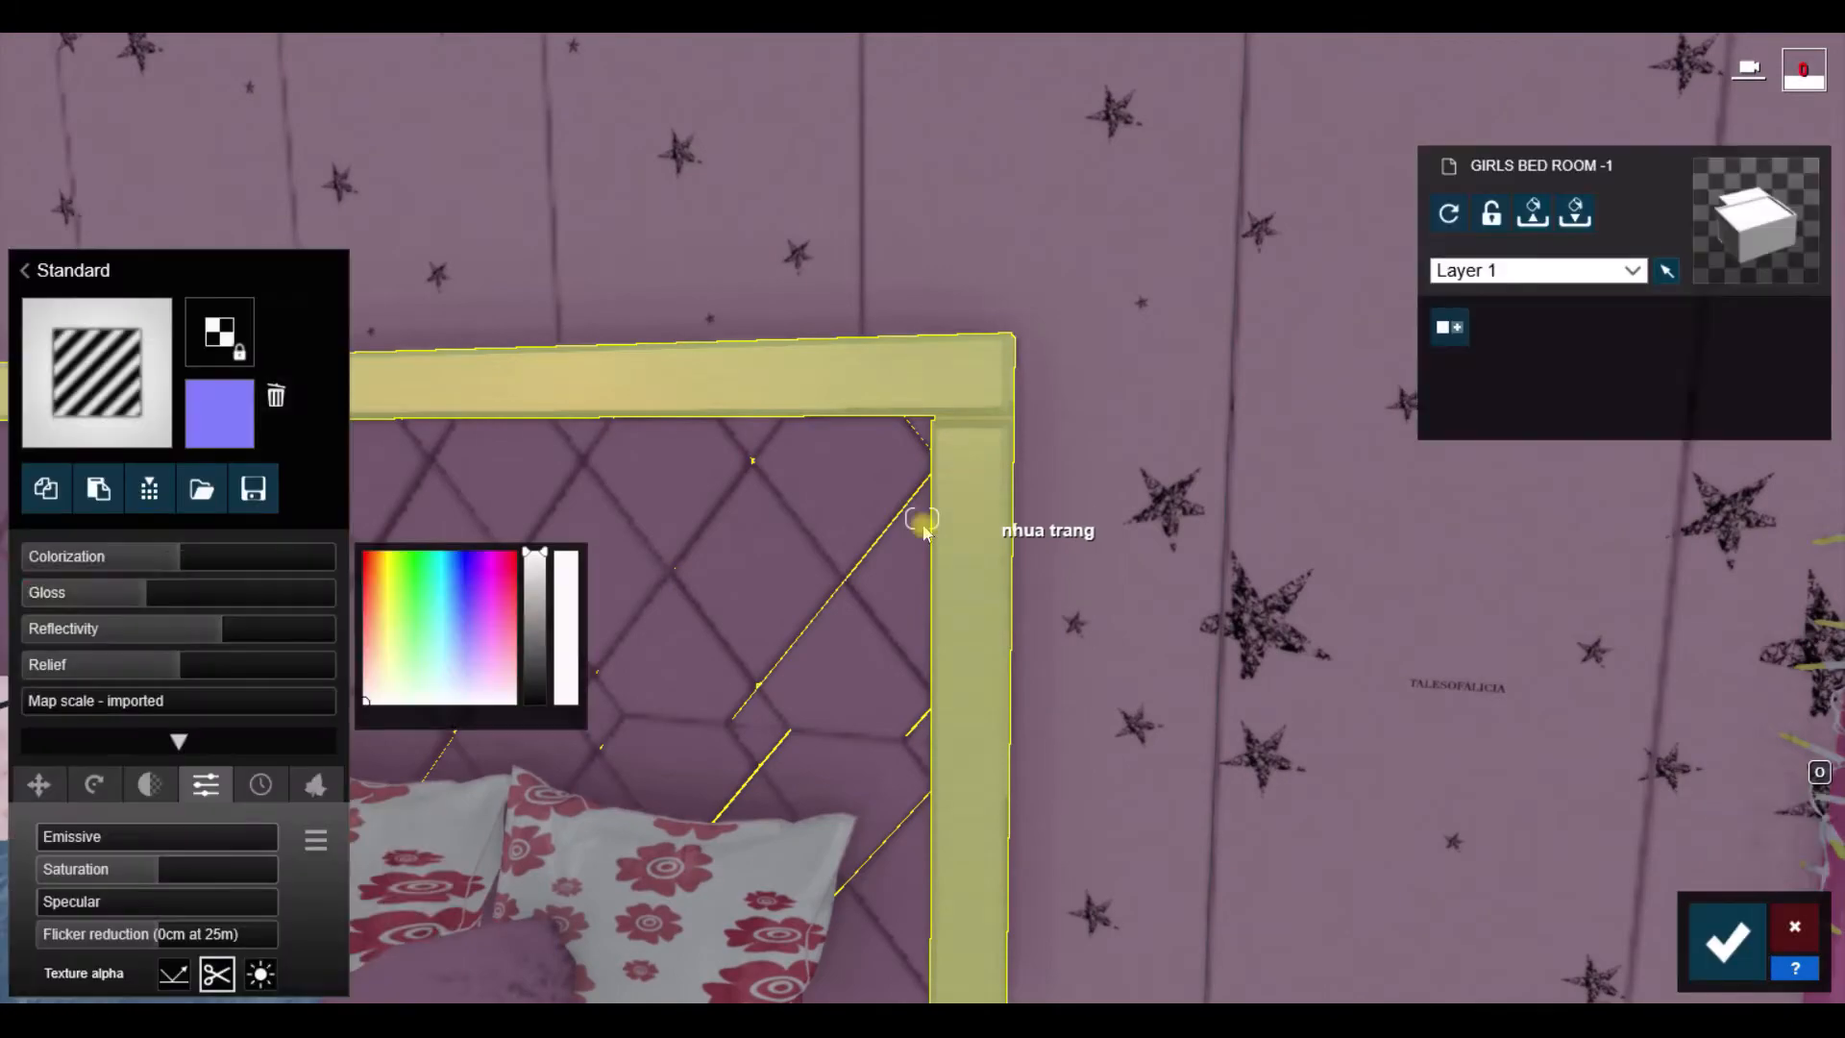
pyautogui.click(87, 594)
pyautogui.click(113, 624)
pyautogui.moveTo(114, 625)
pyautogui.mouseDown(button='right')
pyautogui.moveTo(134, 634)
pyautogui.moveTo(113, 625)
pyautogui.mouseUp(button='right')
pyautogui.press('s')
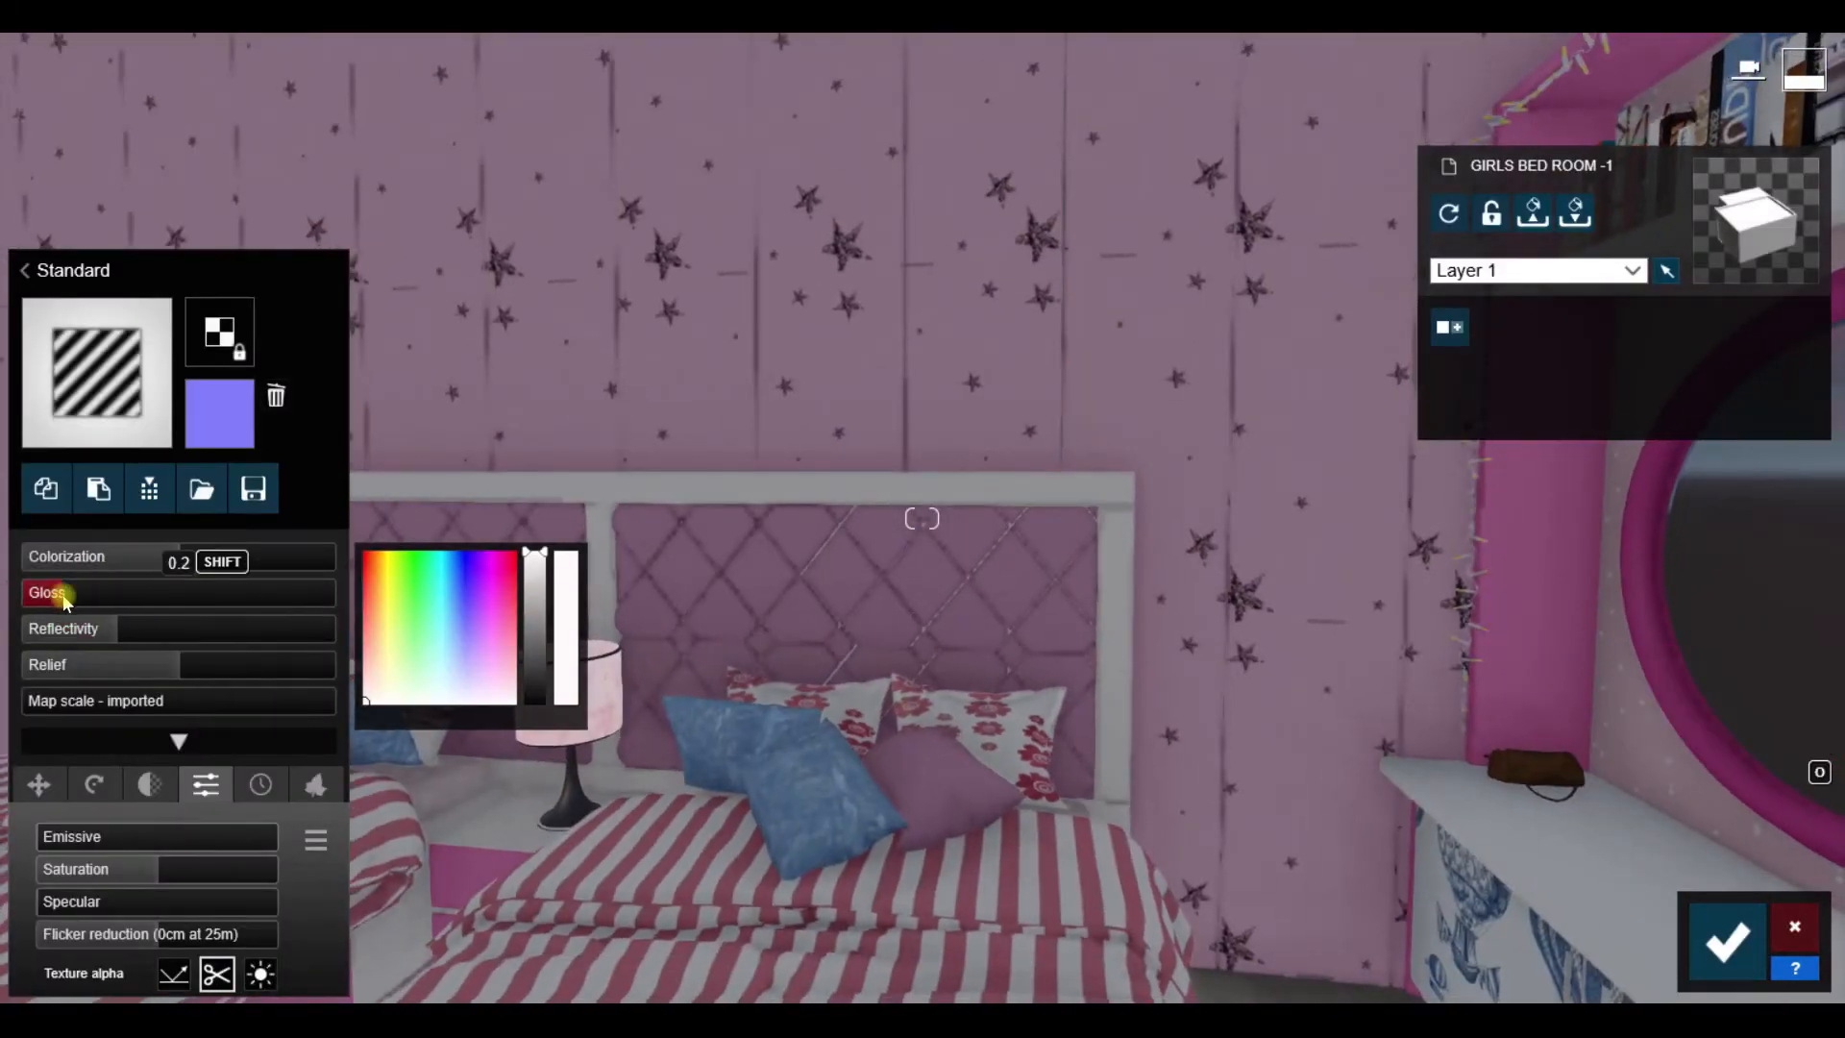
pyautogui.press('s')
pyautogui.moveTo(1318, 684); pyautogui.dragTo(1249, 461, button='right')
pyautogui.click(1728, 941)
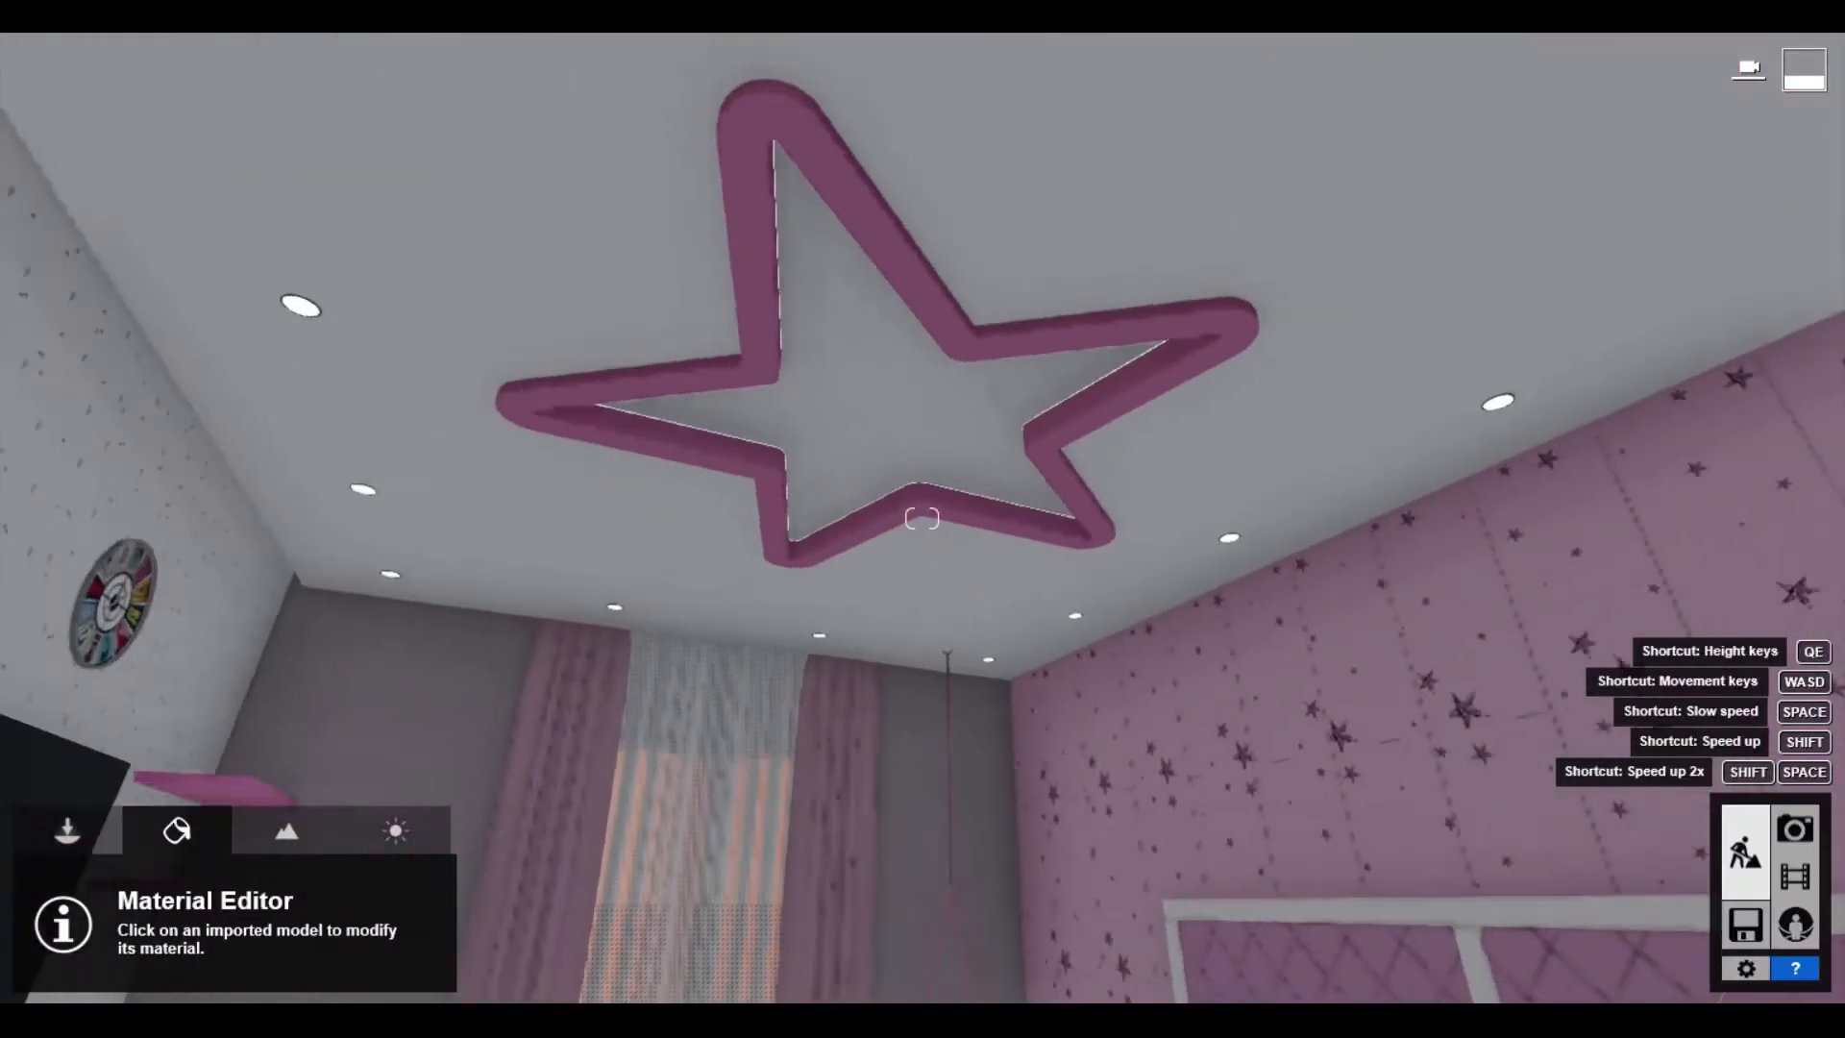
# Step: Start rendering clip 1 as a single 1280x720 JPG image
pyautogui.click(1796, 877)
pyautogui.click(1627, 875)
pyautogui.click(581, 144)
pyautogui.click(448, 800)
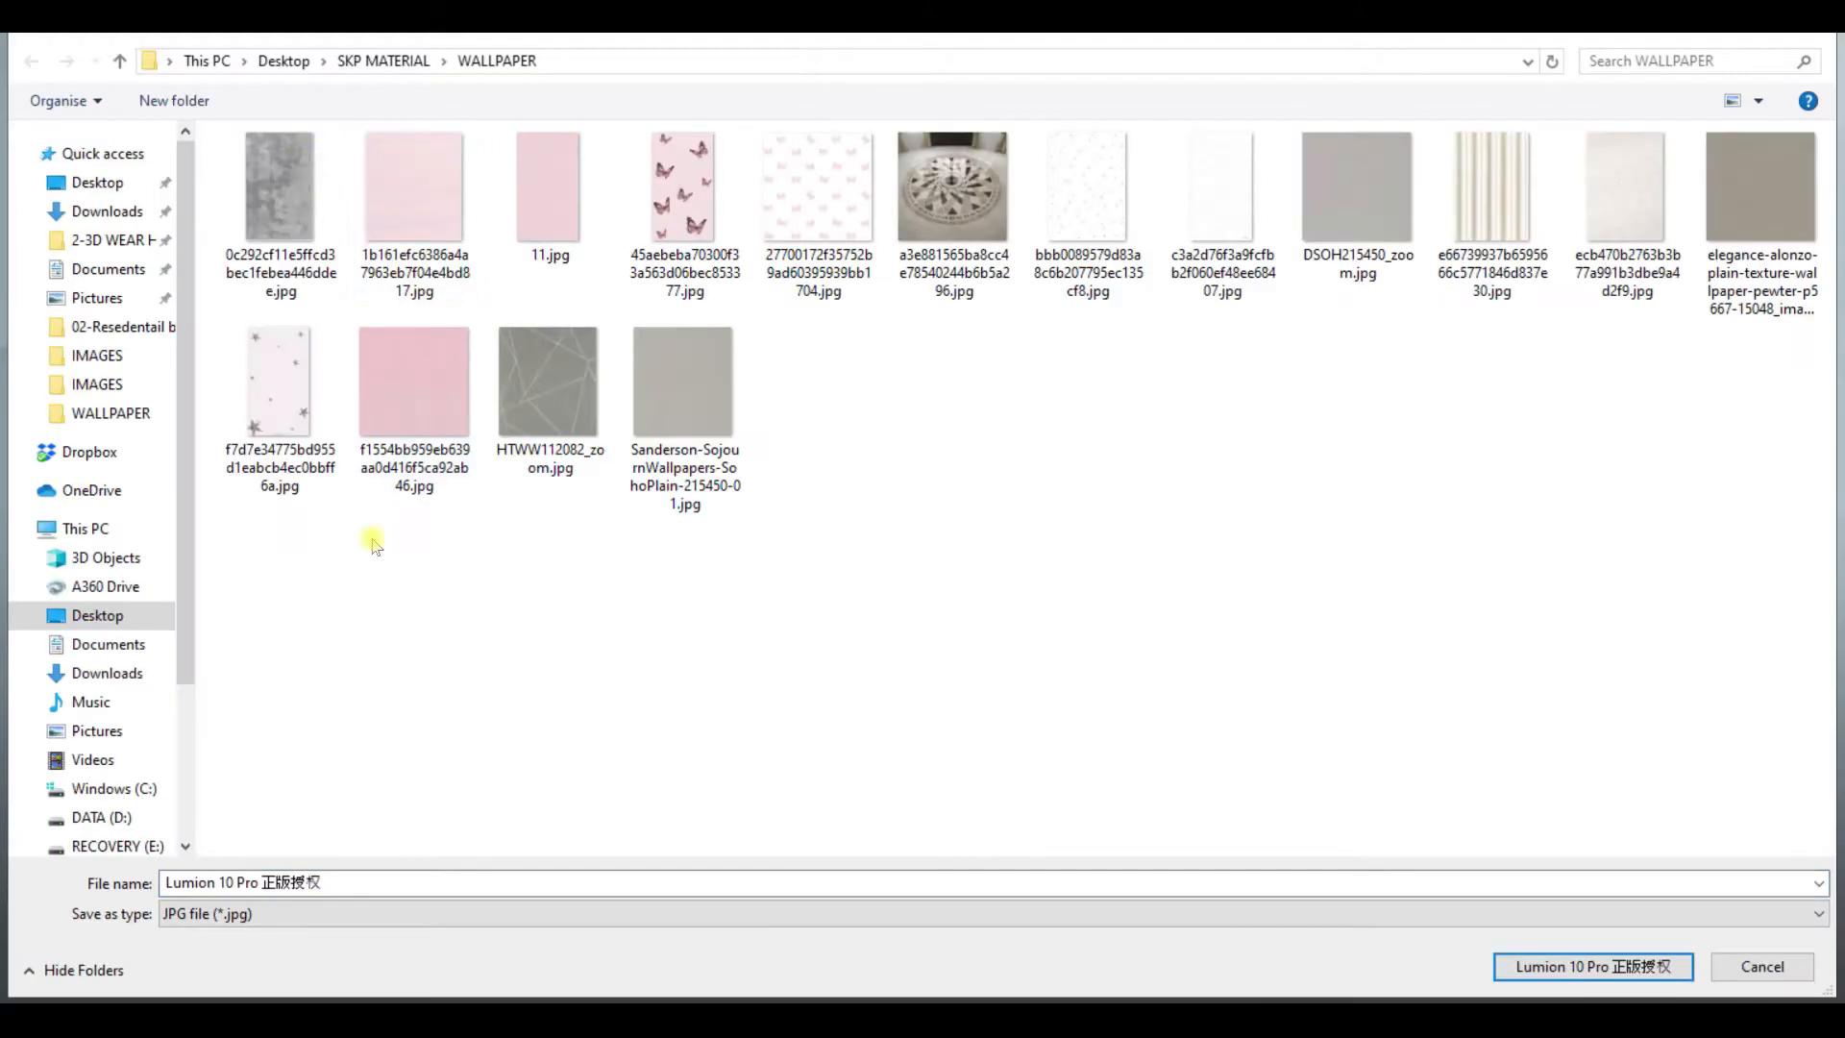
# Step: Create an IMAGES folder for the render in D: under 13-Youtube channel viedos, 05-Interior projects, 03-GIRLS BED ROOM
pyautogui.click(209, 61)
pyautogui.doubleClick(970, 361)
pyautogui.doubleClick(337, 500)
pyautogui.doubleClick(825, 245)
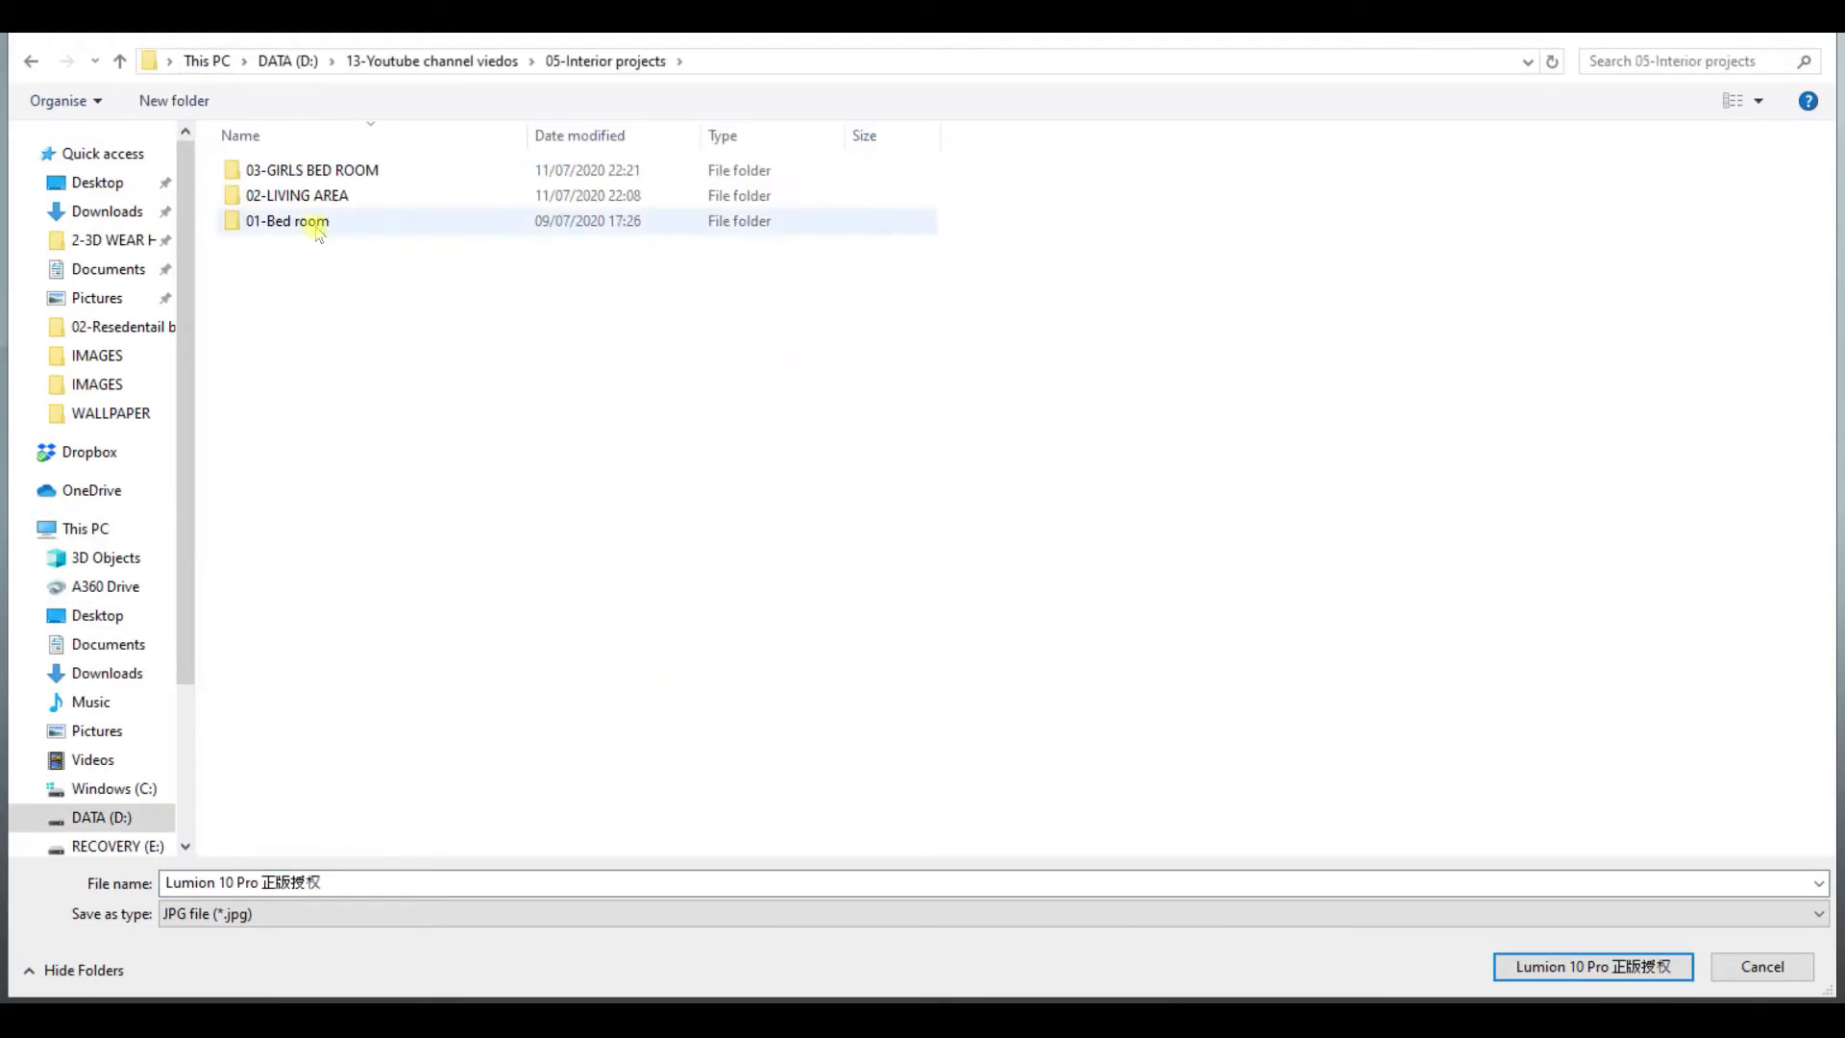
pyautogui.rightClick(408, 315)
pyautogui.moveTo(495, 617)
pyautogui.click(728, 623)
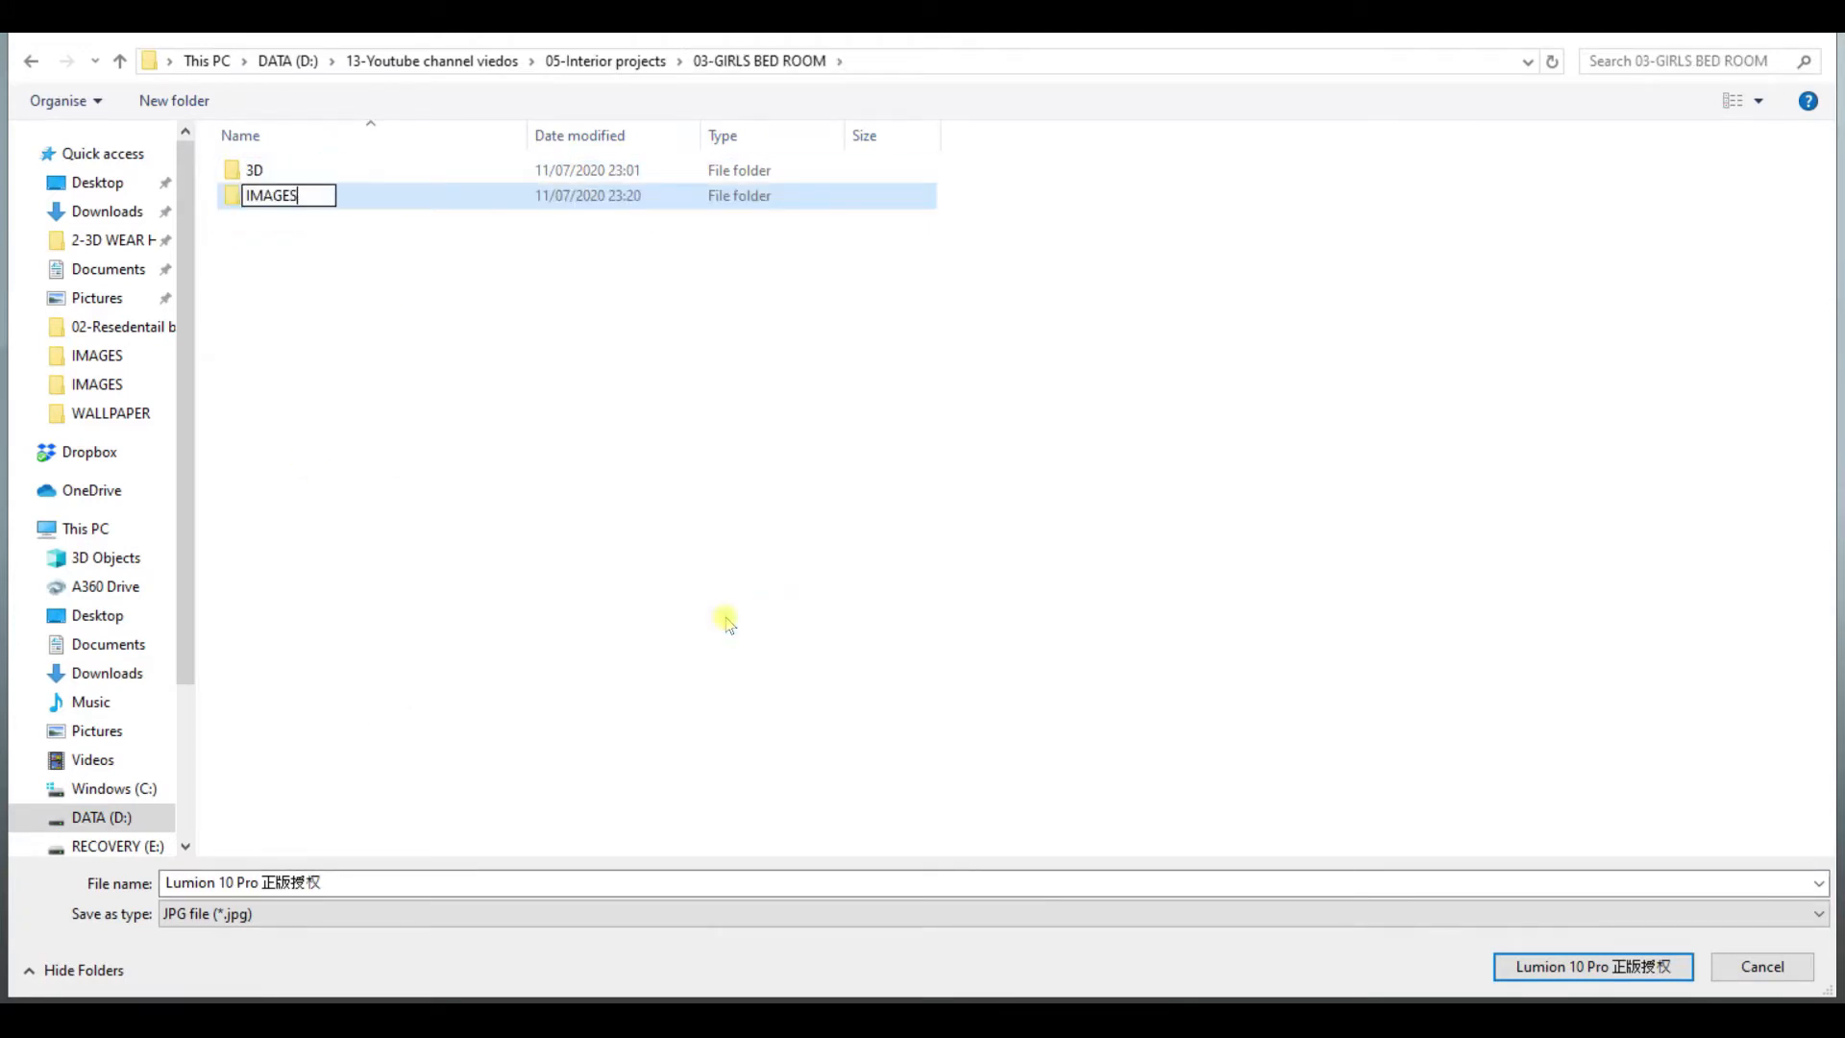
pyautogui.press('Return')
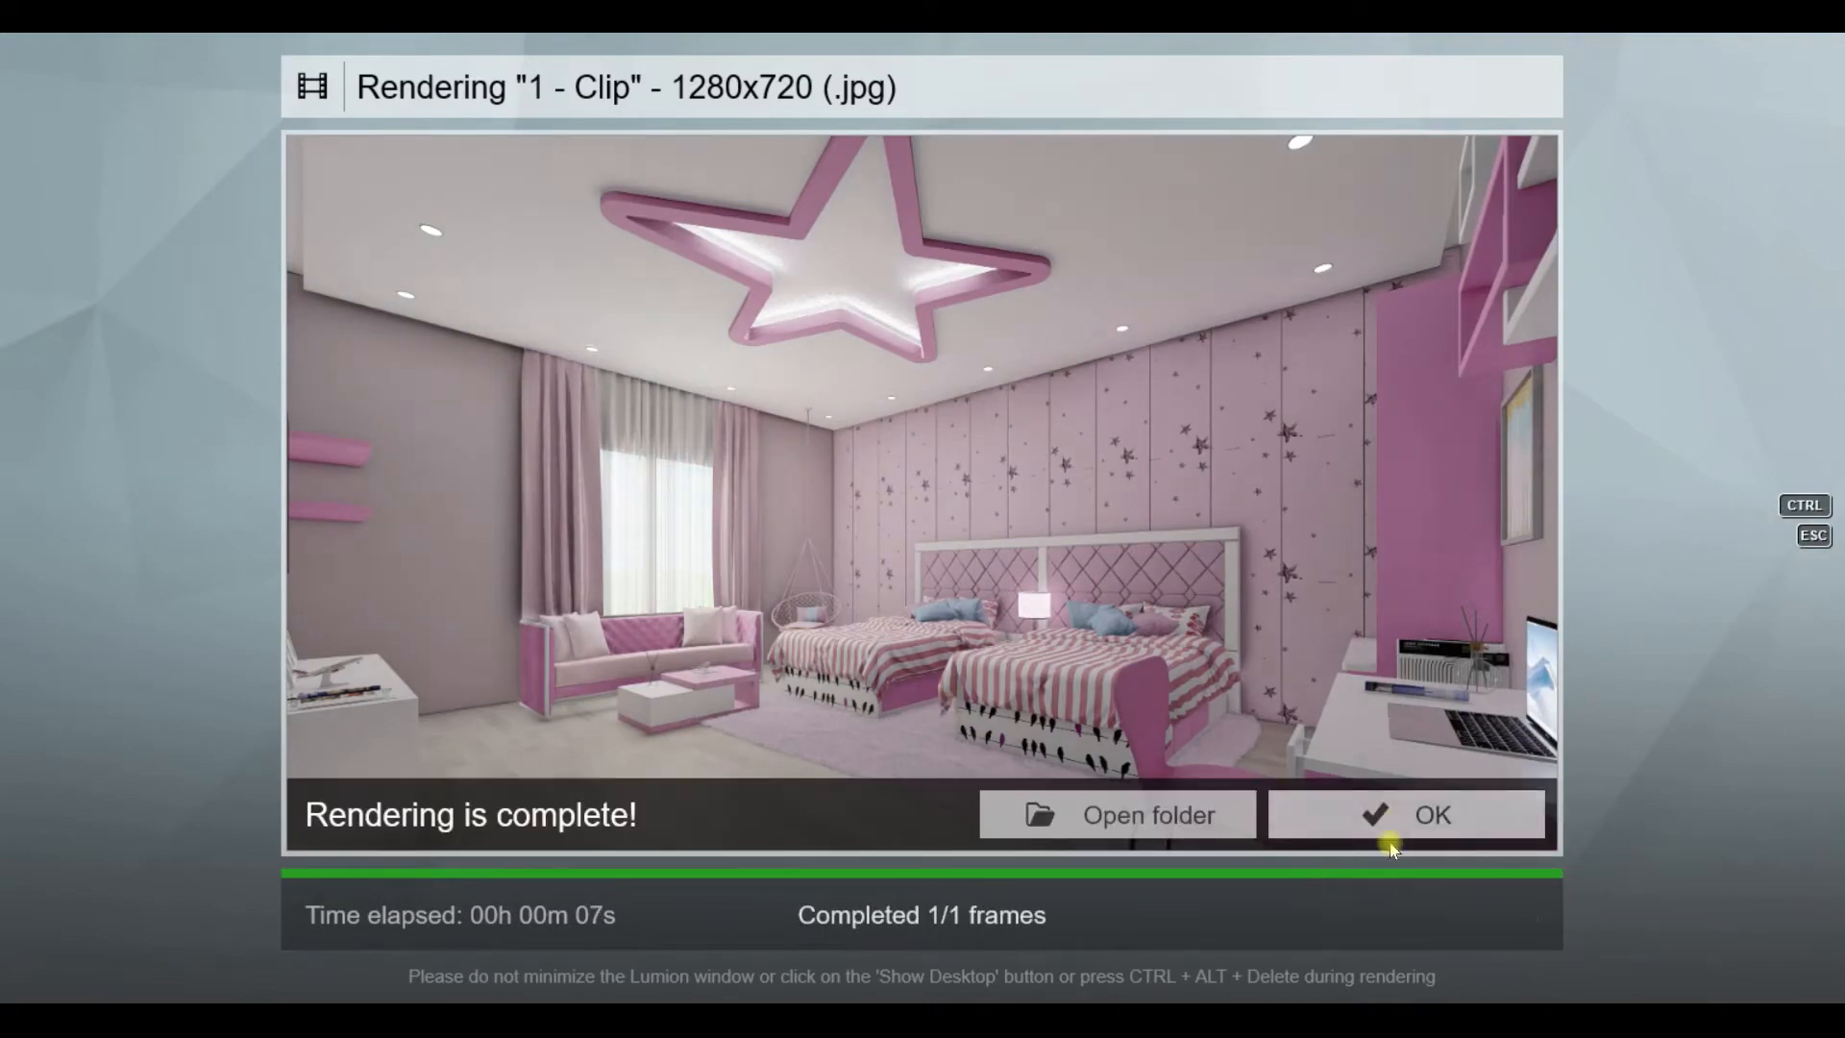
# Step: Close the finished render and lower the sun to darken the bedroom scene
pyautogui.click(1401, 827)
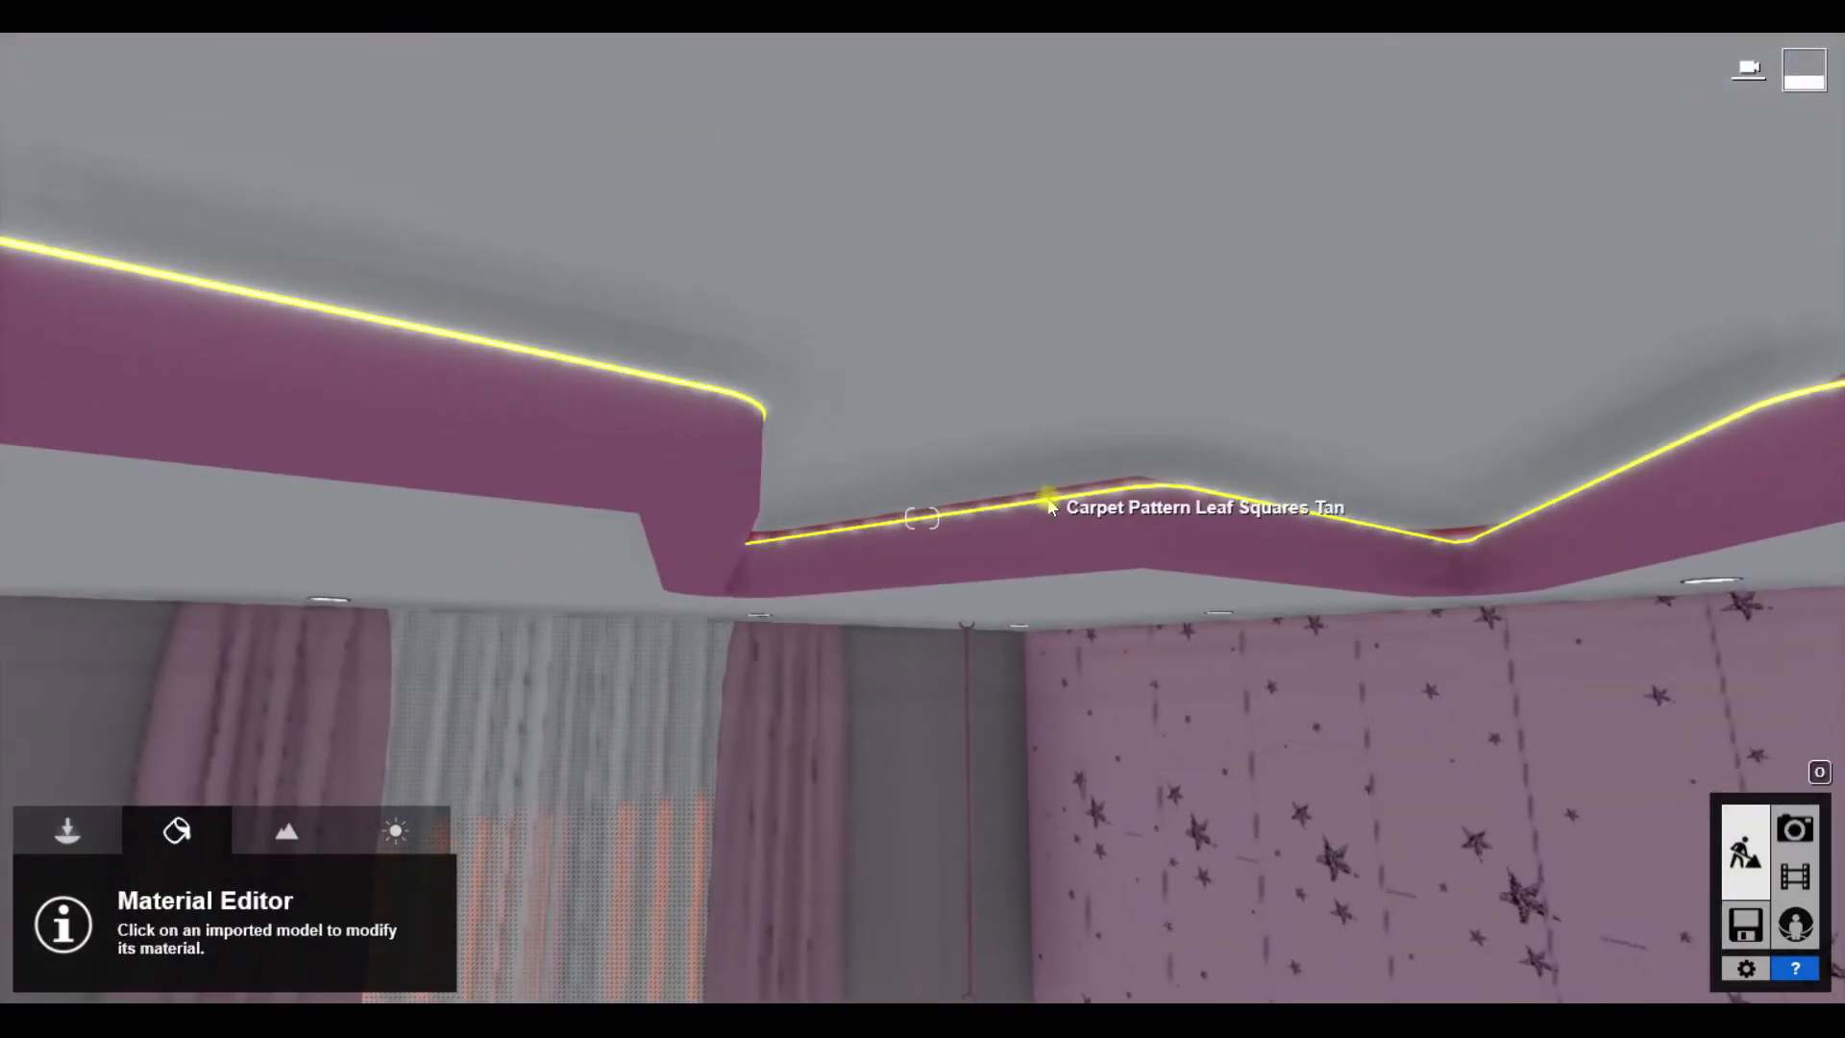
pyautogui.click(1097, 520)
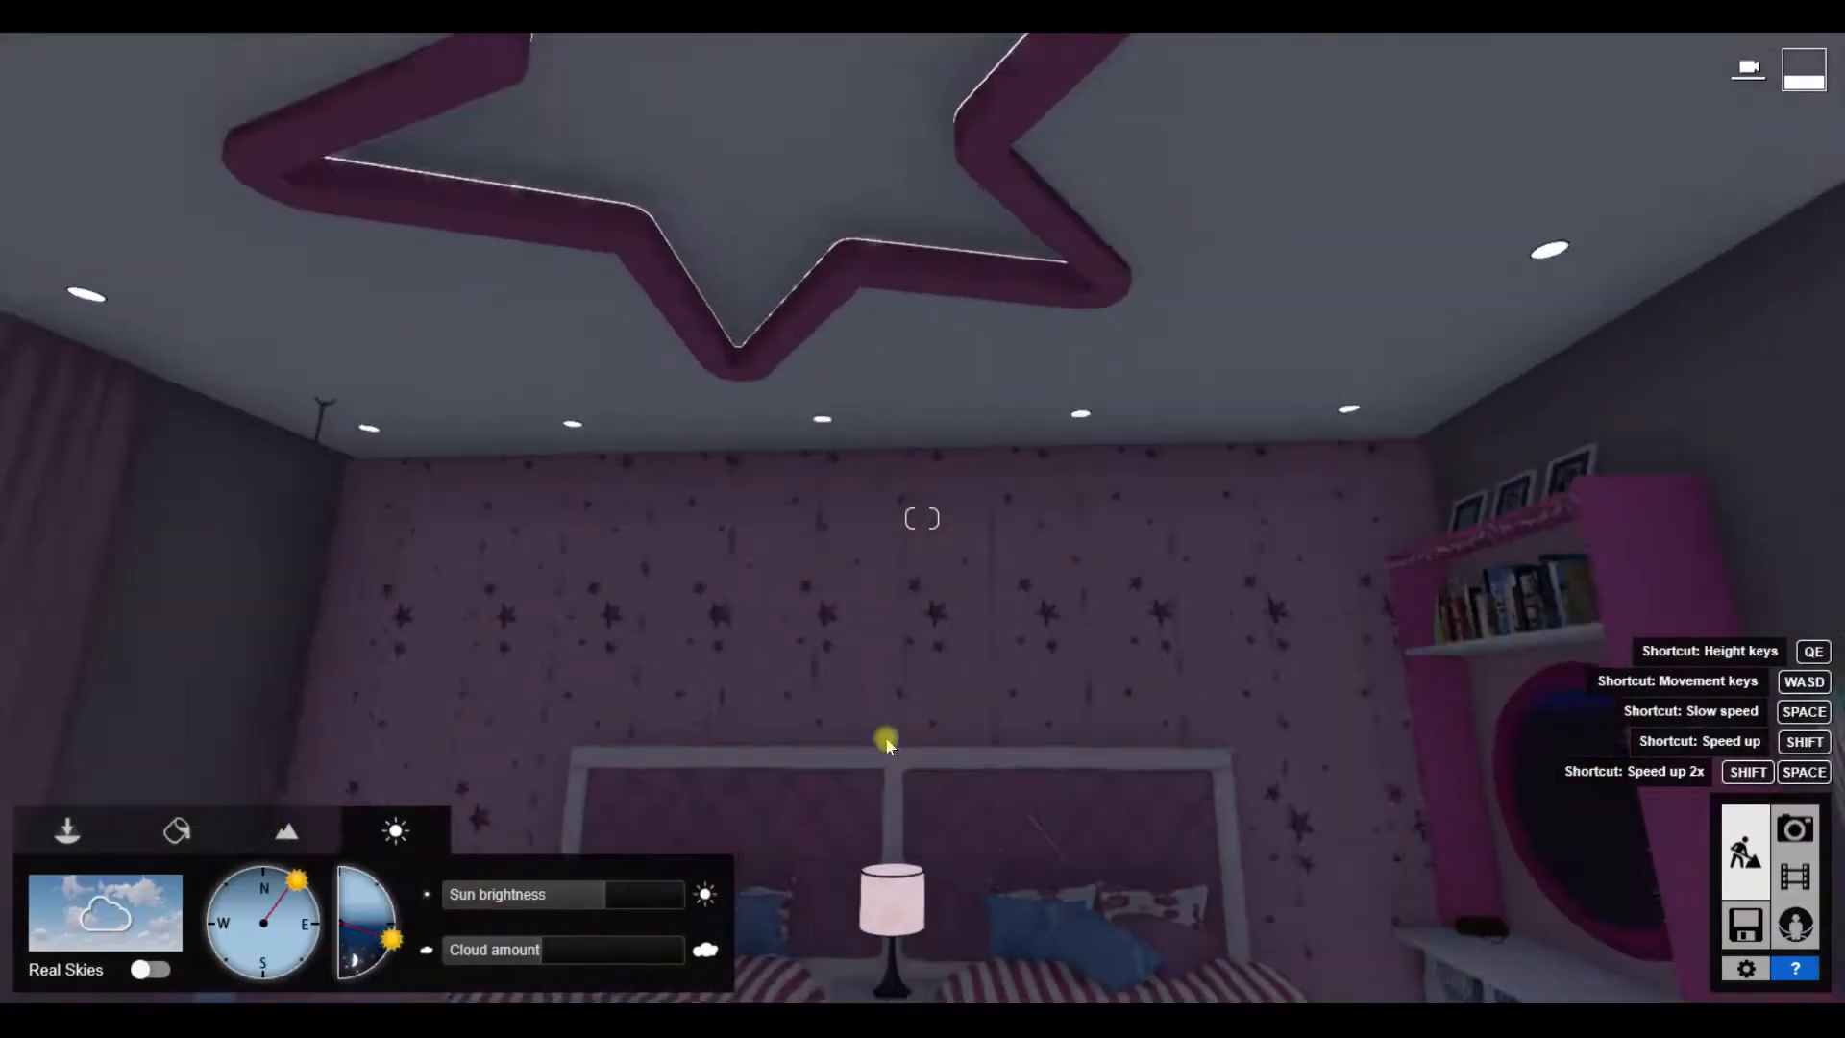
# Step: Place a line light from the lights library at the ceiling edge above the star-patterned wall behind the beds
pyautogui.click(331, 939)
pyautogui.click(204, 218)
pyautogui.click(149, 343)
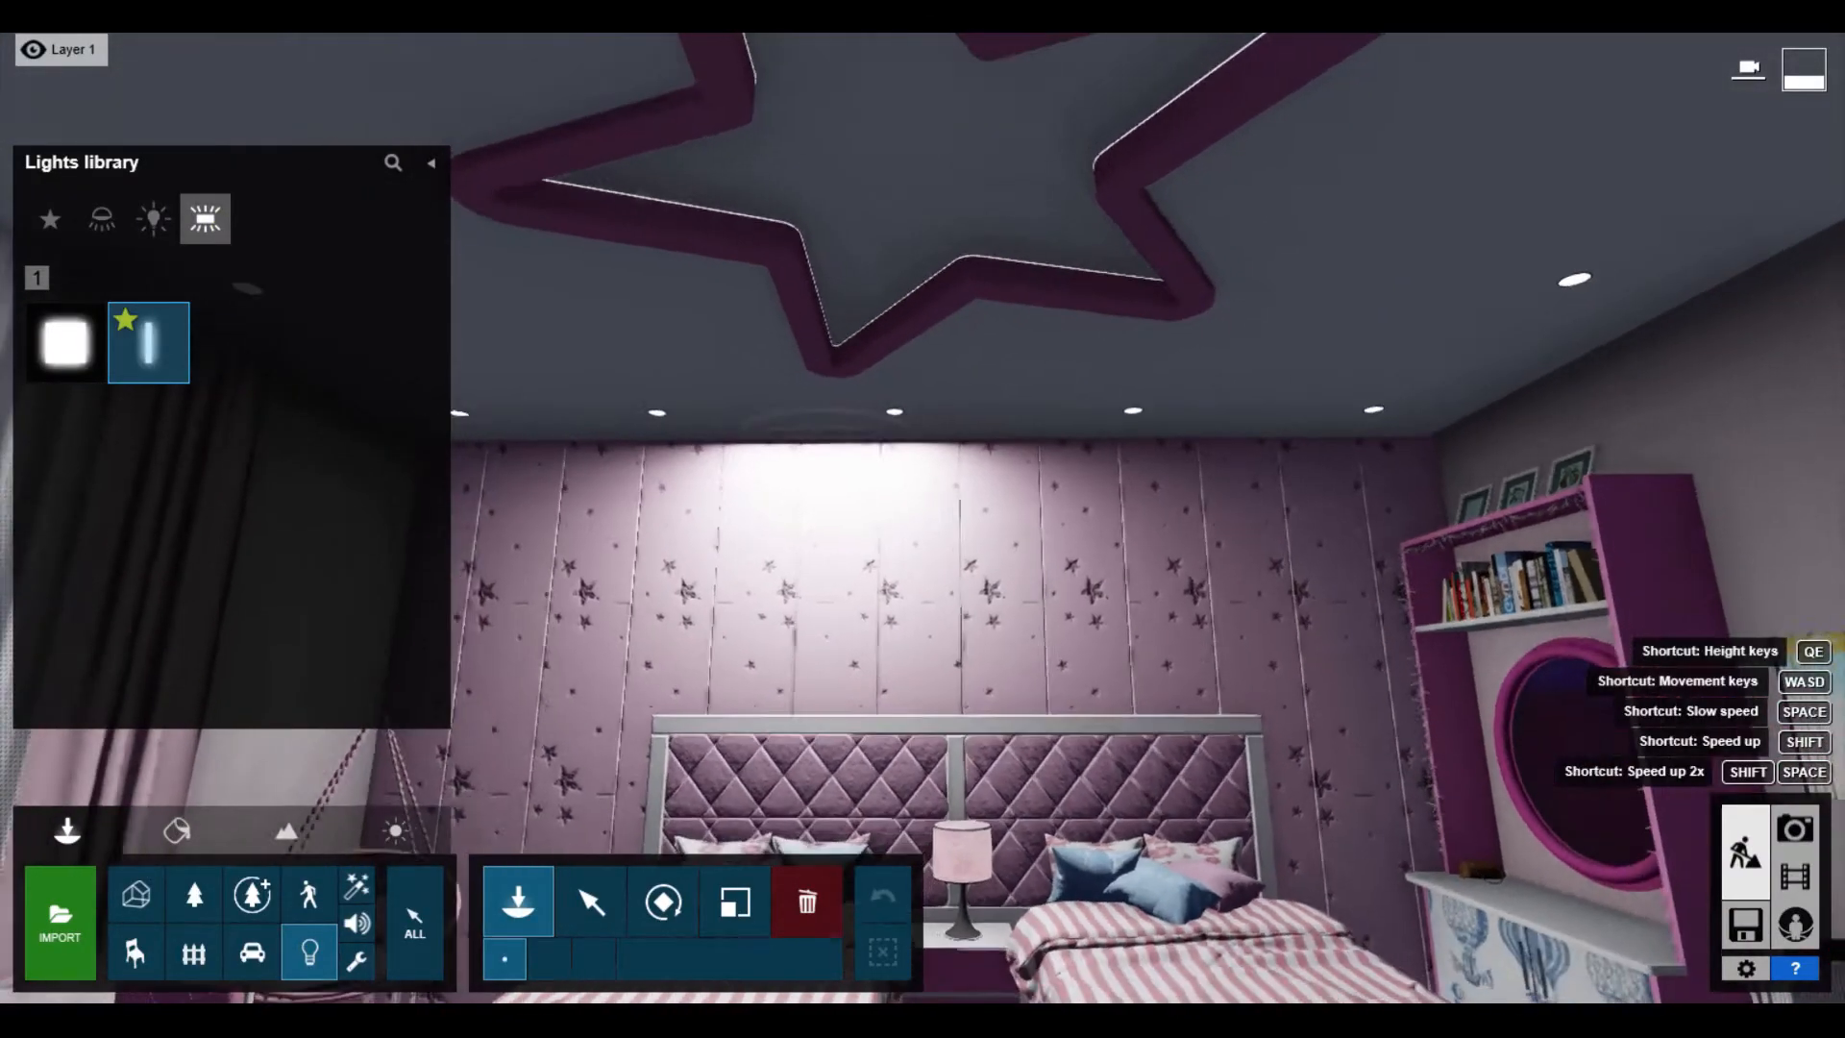
pyautogui.click(902, 438)
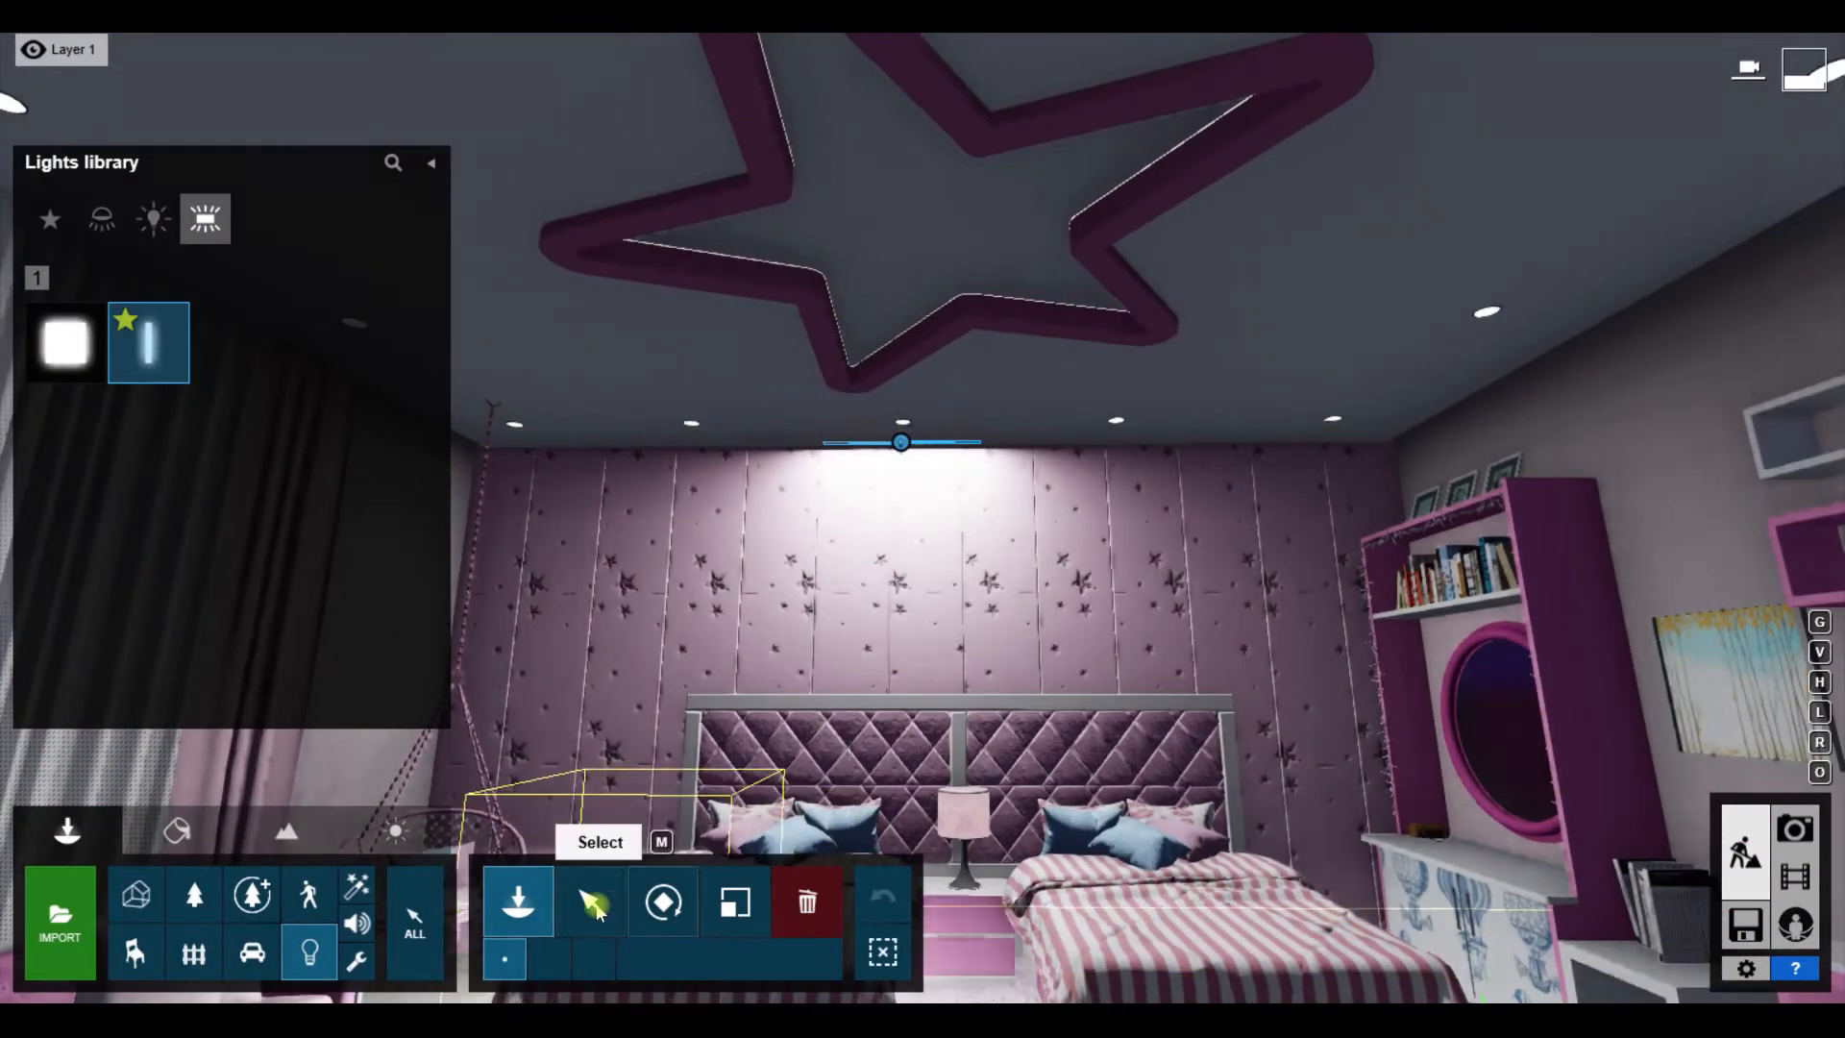
# Step: Select the line light above the headboard wall and set its width to 6.4 m
pyautogui.click(592, 901)
pyautogui.click(901, 444)
pyautogui.click(1666, 655)
pyautogui.moveTo(1667, 654); pyautogui.dragTo(1728, 661)
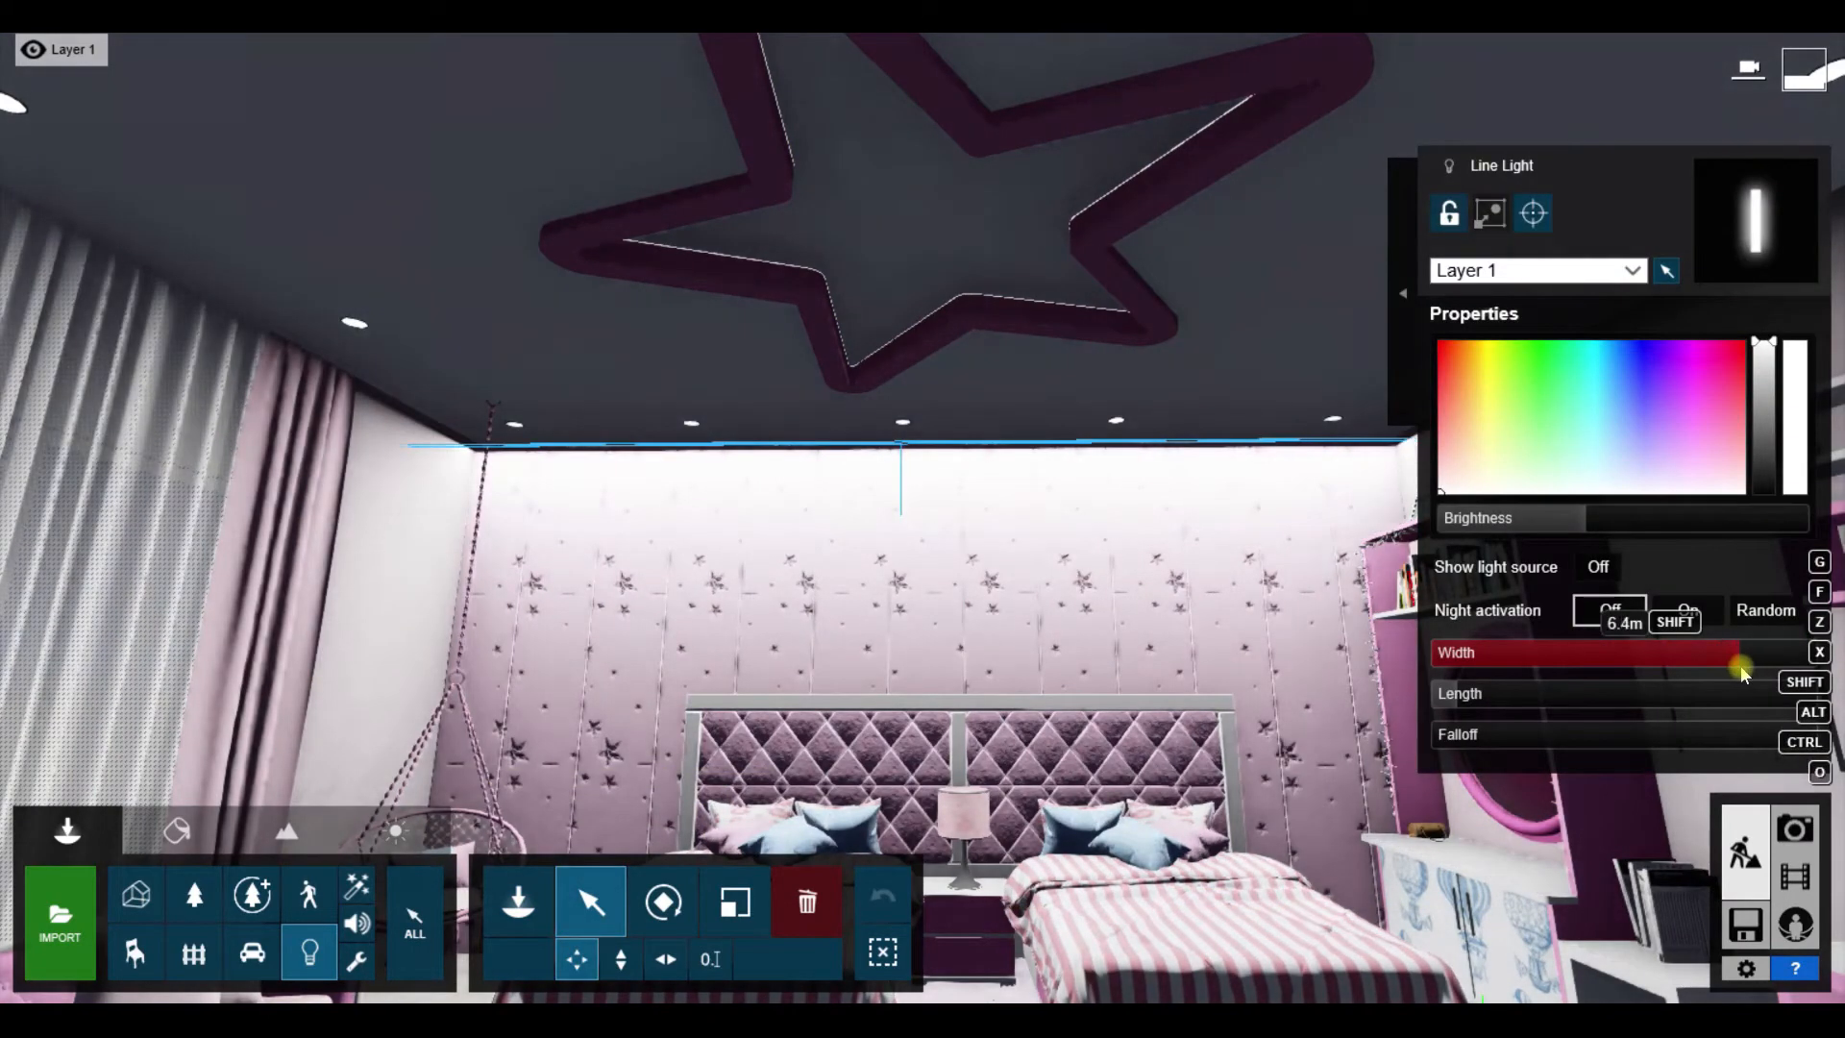
# Step: Give the line light a warm peach colour and reduce its brightness and falloff
pyautogui.moveTo(1481, 456); pyautogui.dragTo(1465, 439)
pyautogui.click(1520, 528)
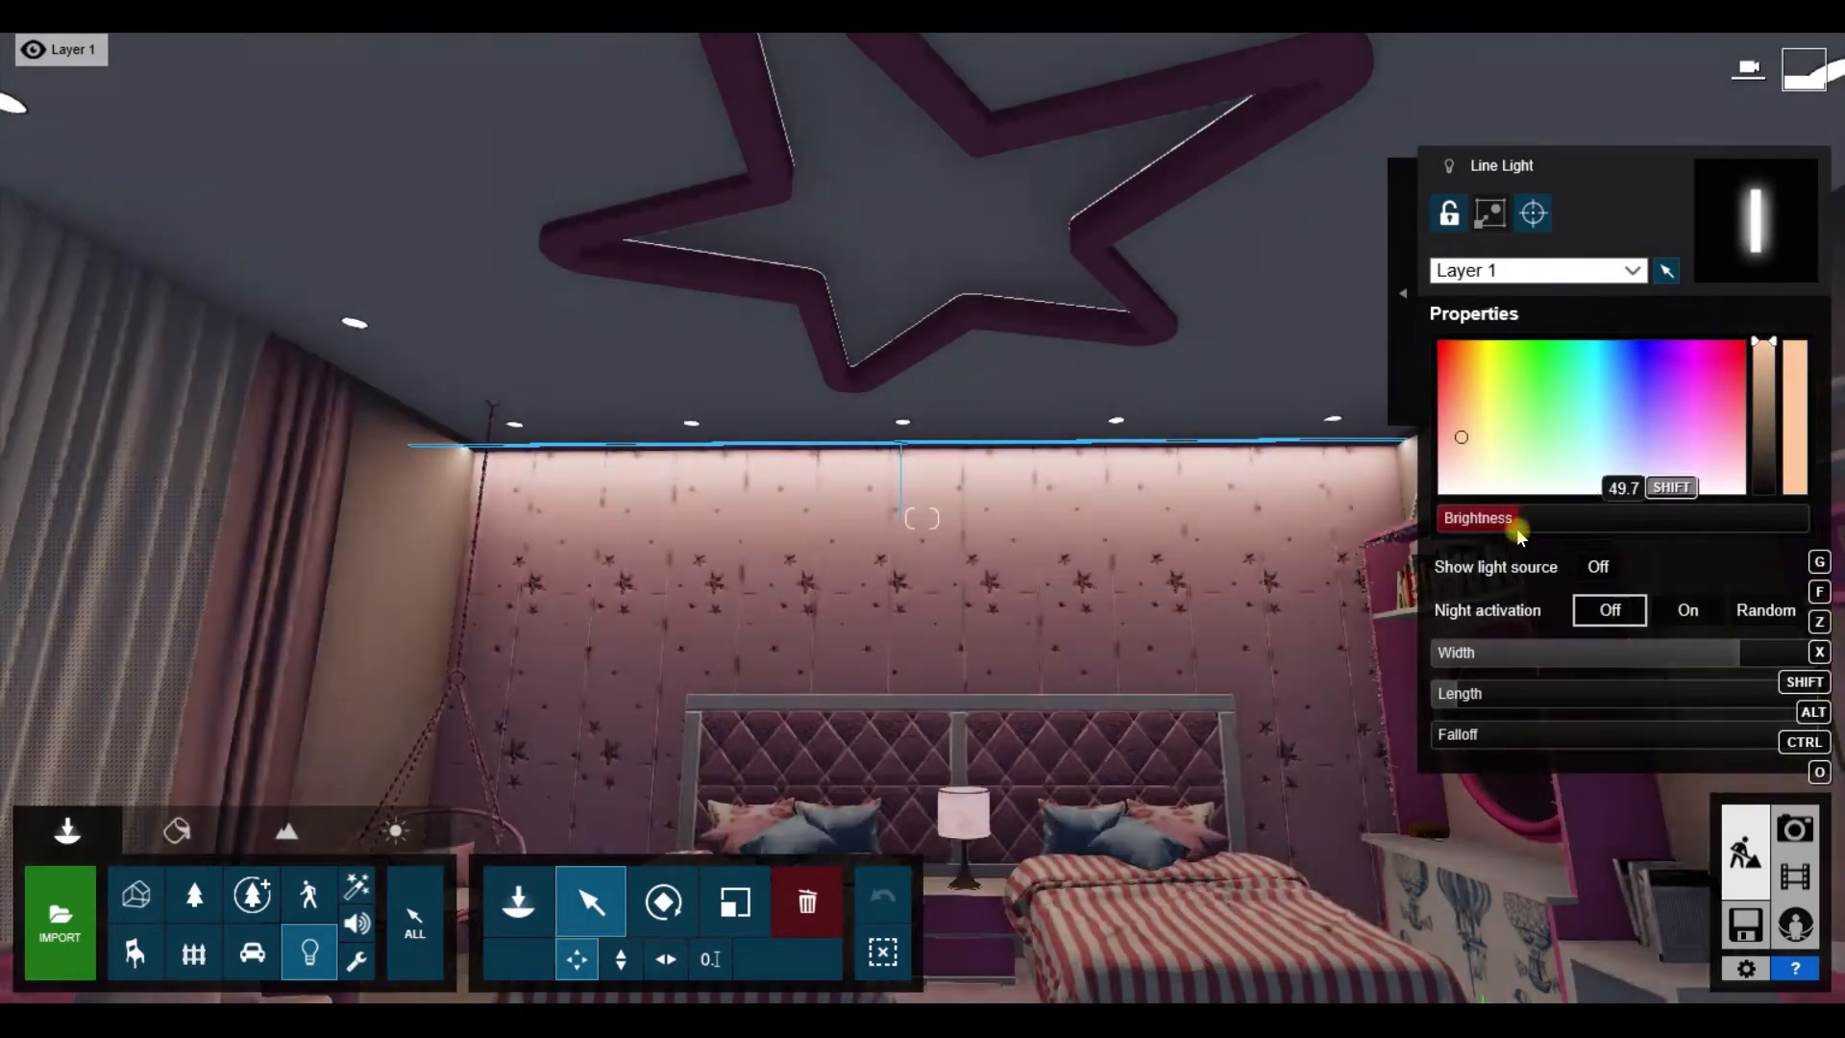
pyautogui.moveTo(1647, 734); pyautogui.dragTo(1597, 734)
pyautogui.click(1534, 527)
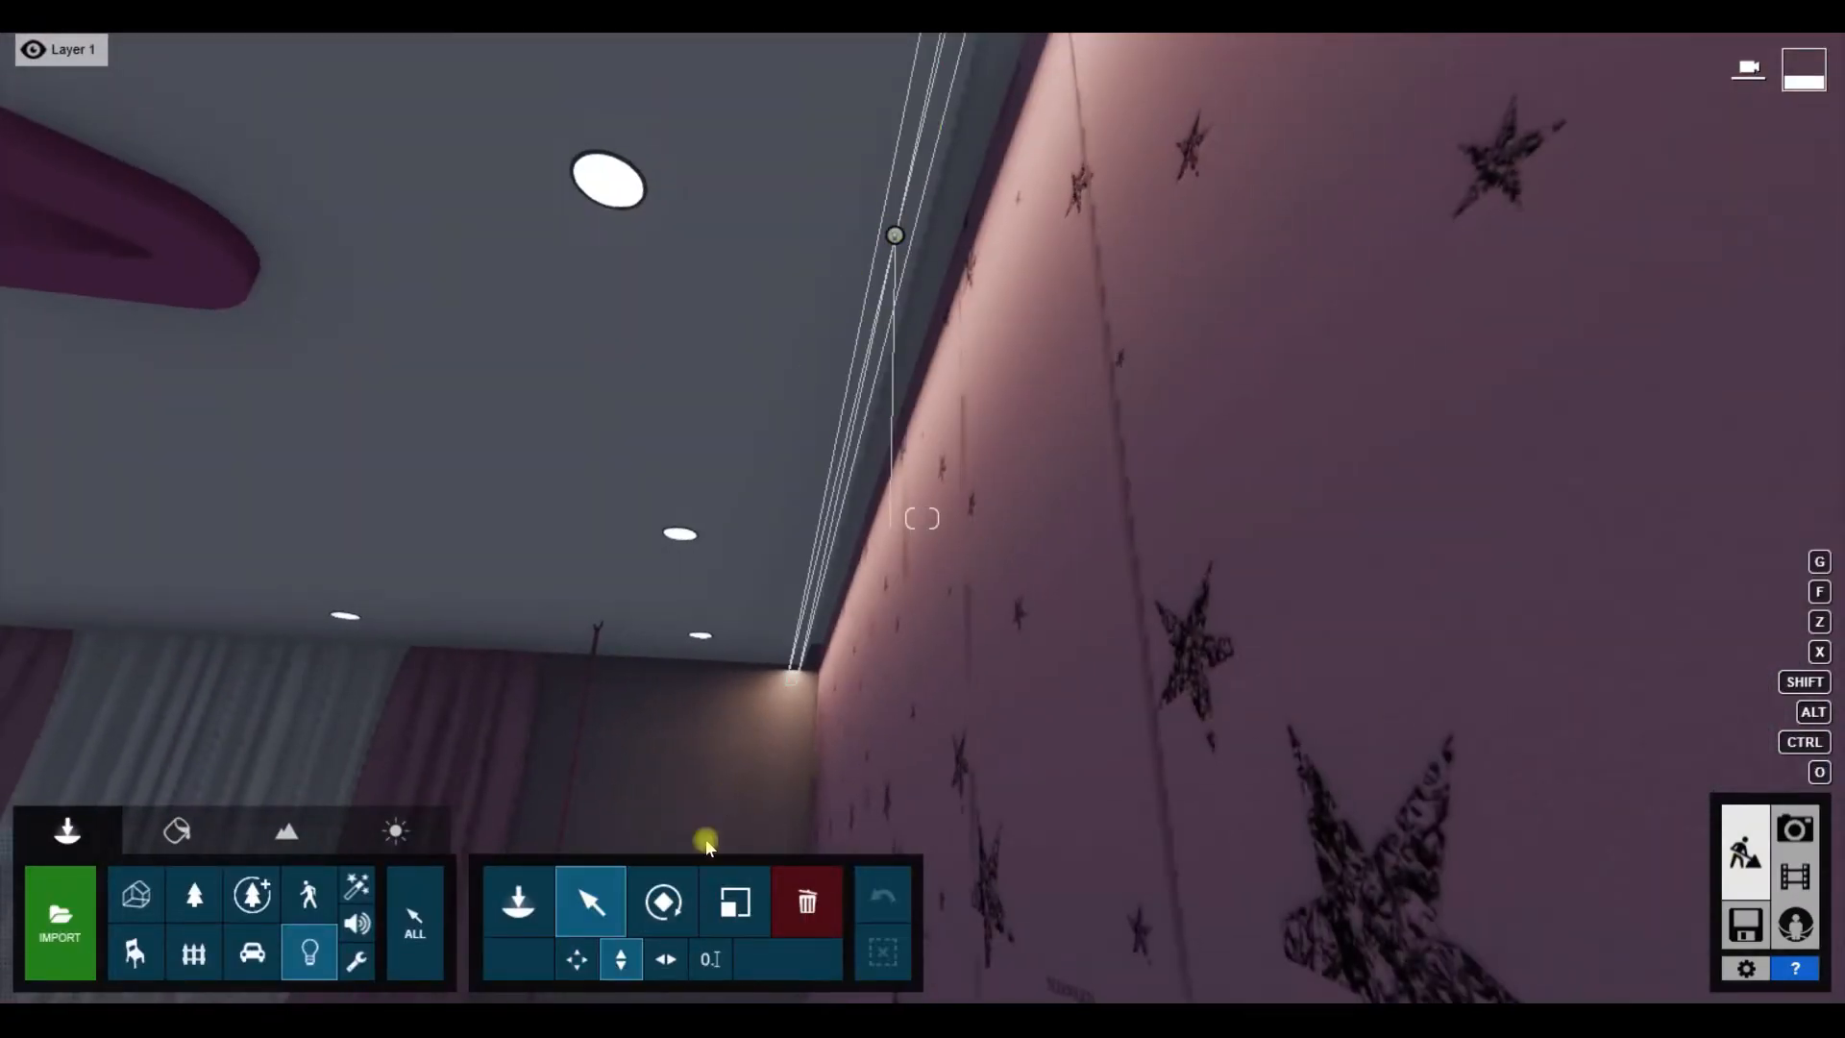
# Step: Move the line light horizontally and vertically into the narrow recess between the ceiling and the star-patterned wall
pyautogui.moveTo(894, 246); pyautogui.dragTo(948, 245)
pyautogui.click(620, 959)
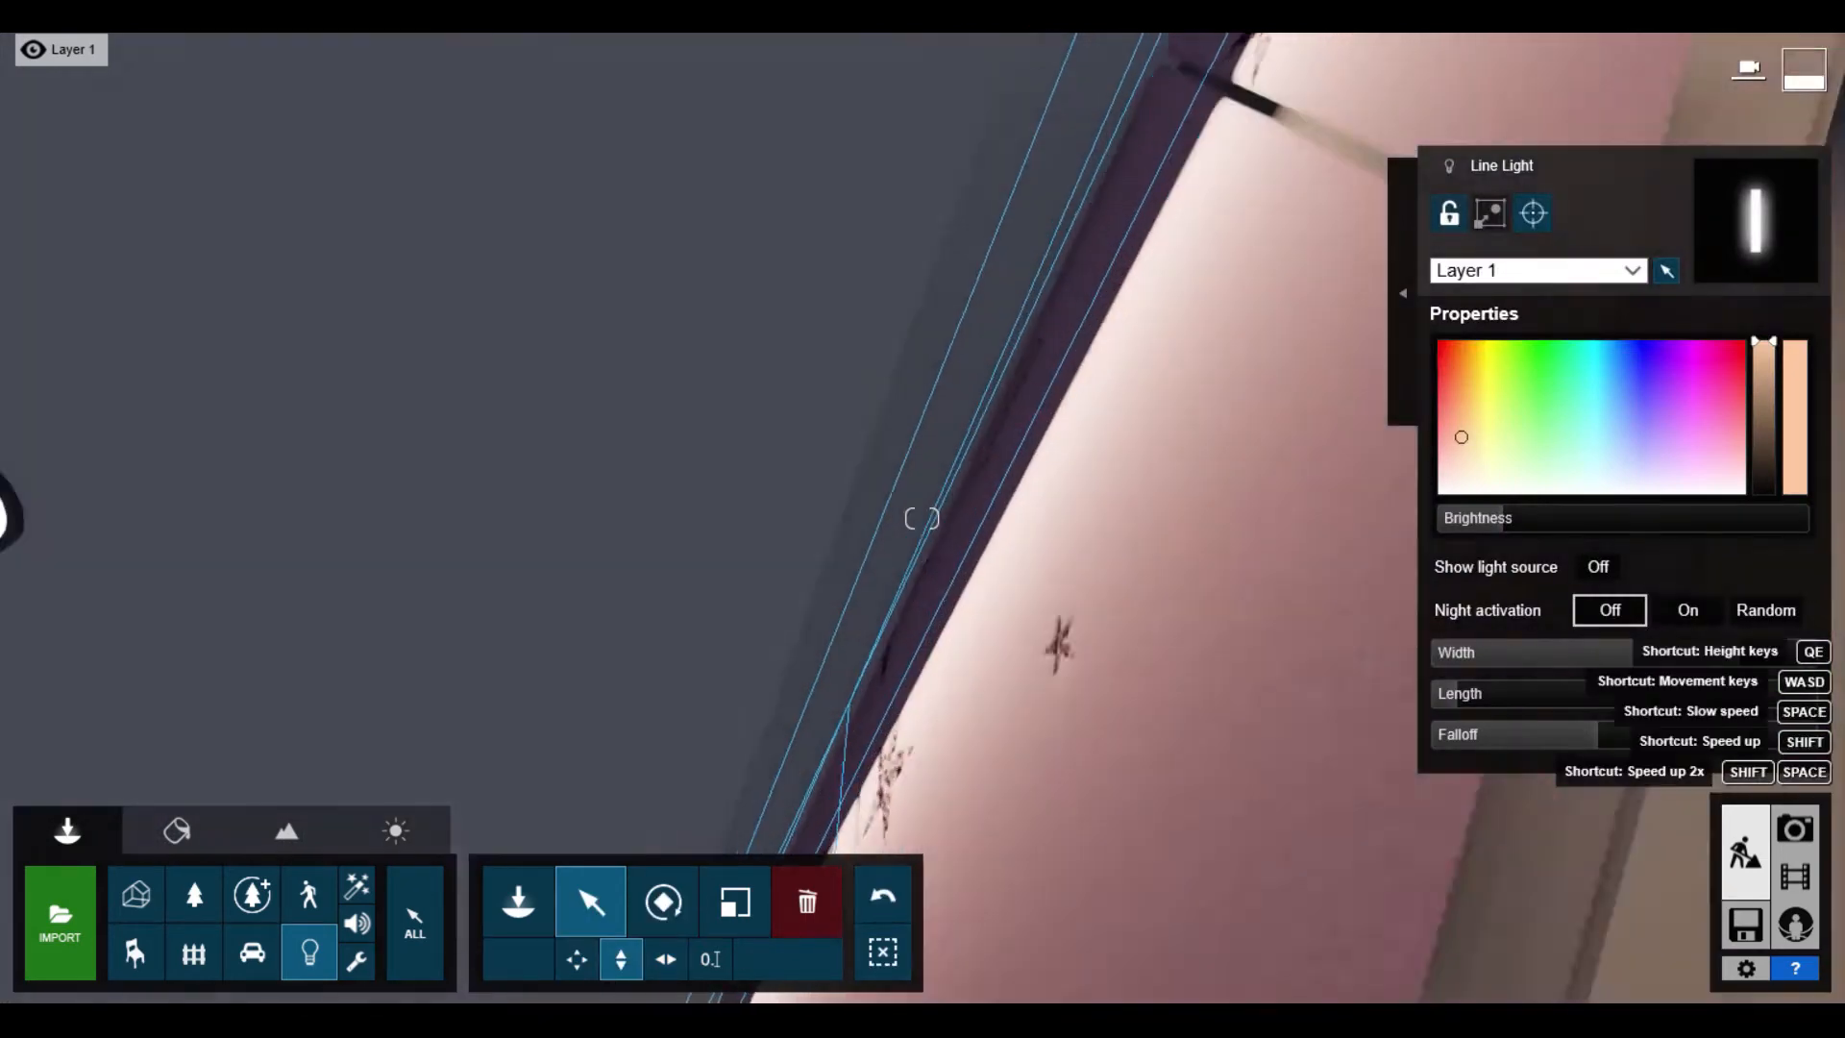
pyautogui.moveTo(976, 539); pyautogui.dragTo(987, 408)
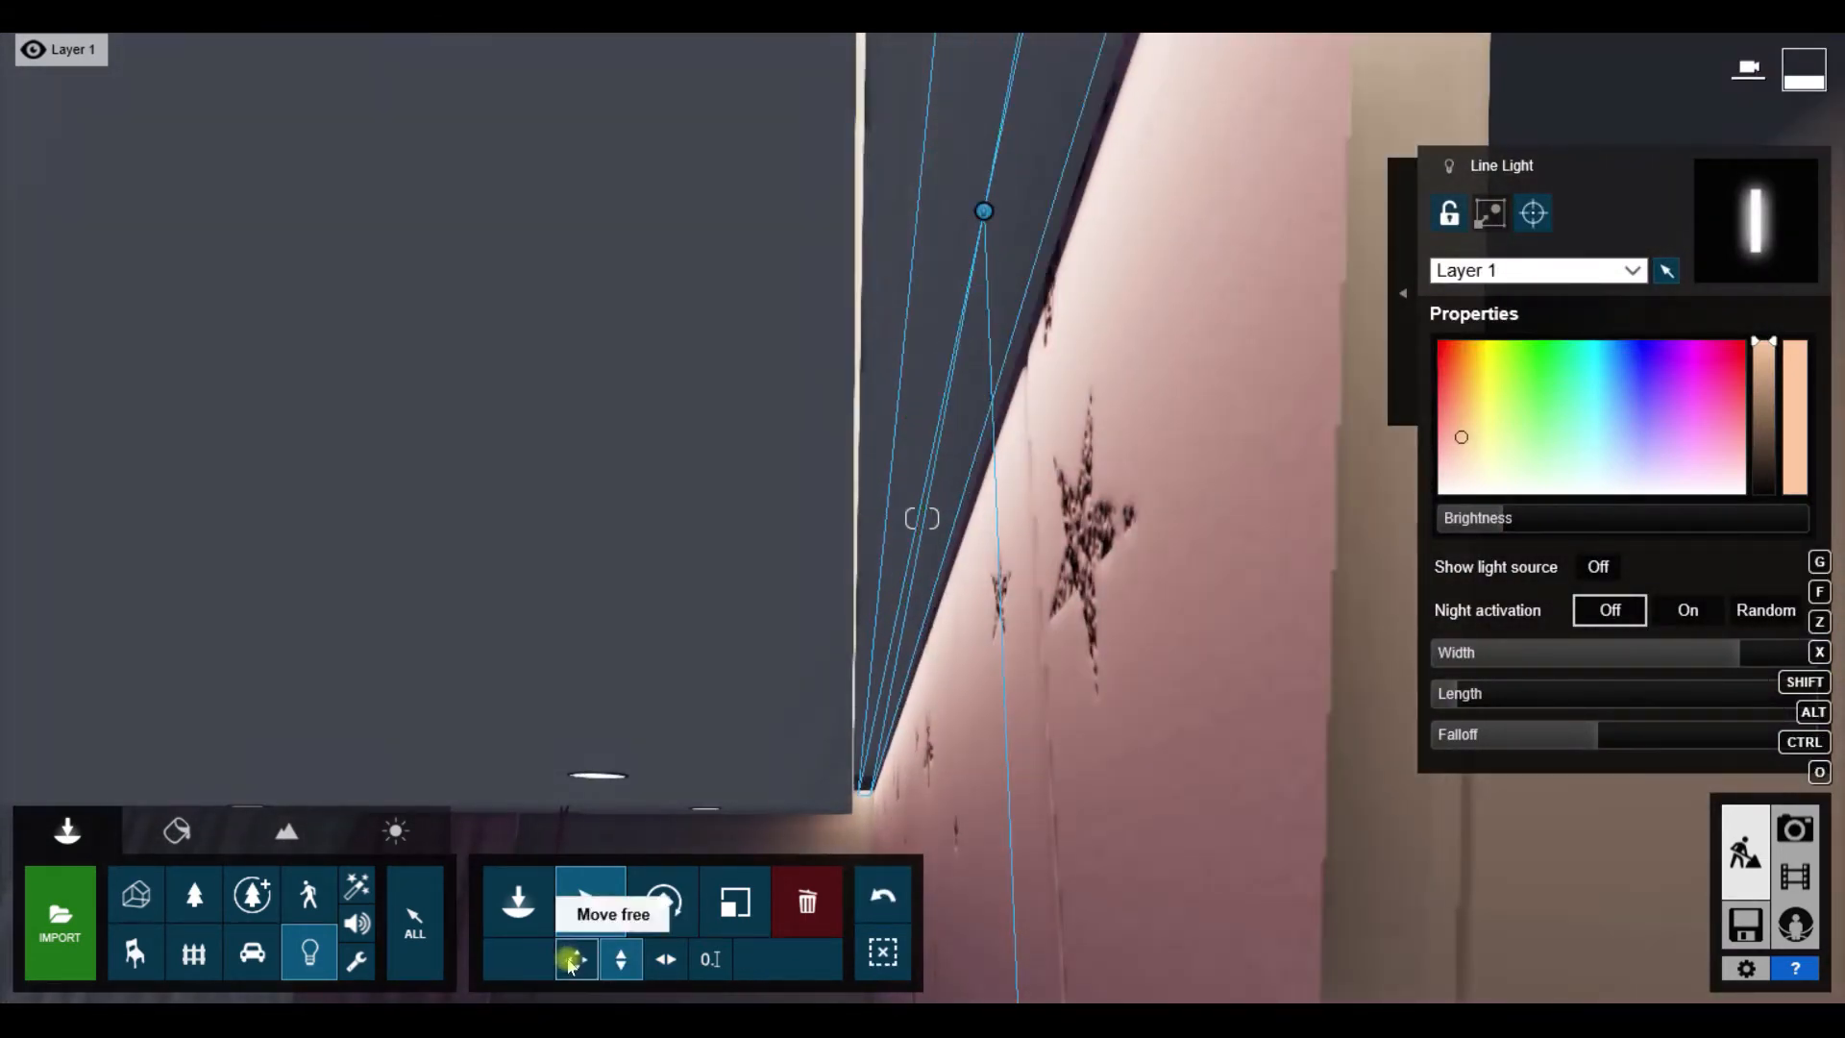
pyautogui.moveTo(987, 219); pyautogui.dragTo(995, 217)
pyautogui.moveTo(1250, 692); pyautogui.dragTo(961, 576, button='right')
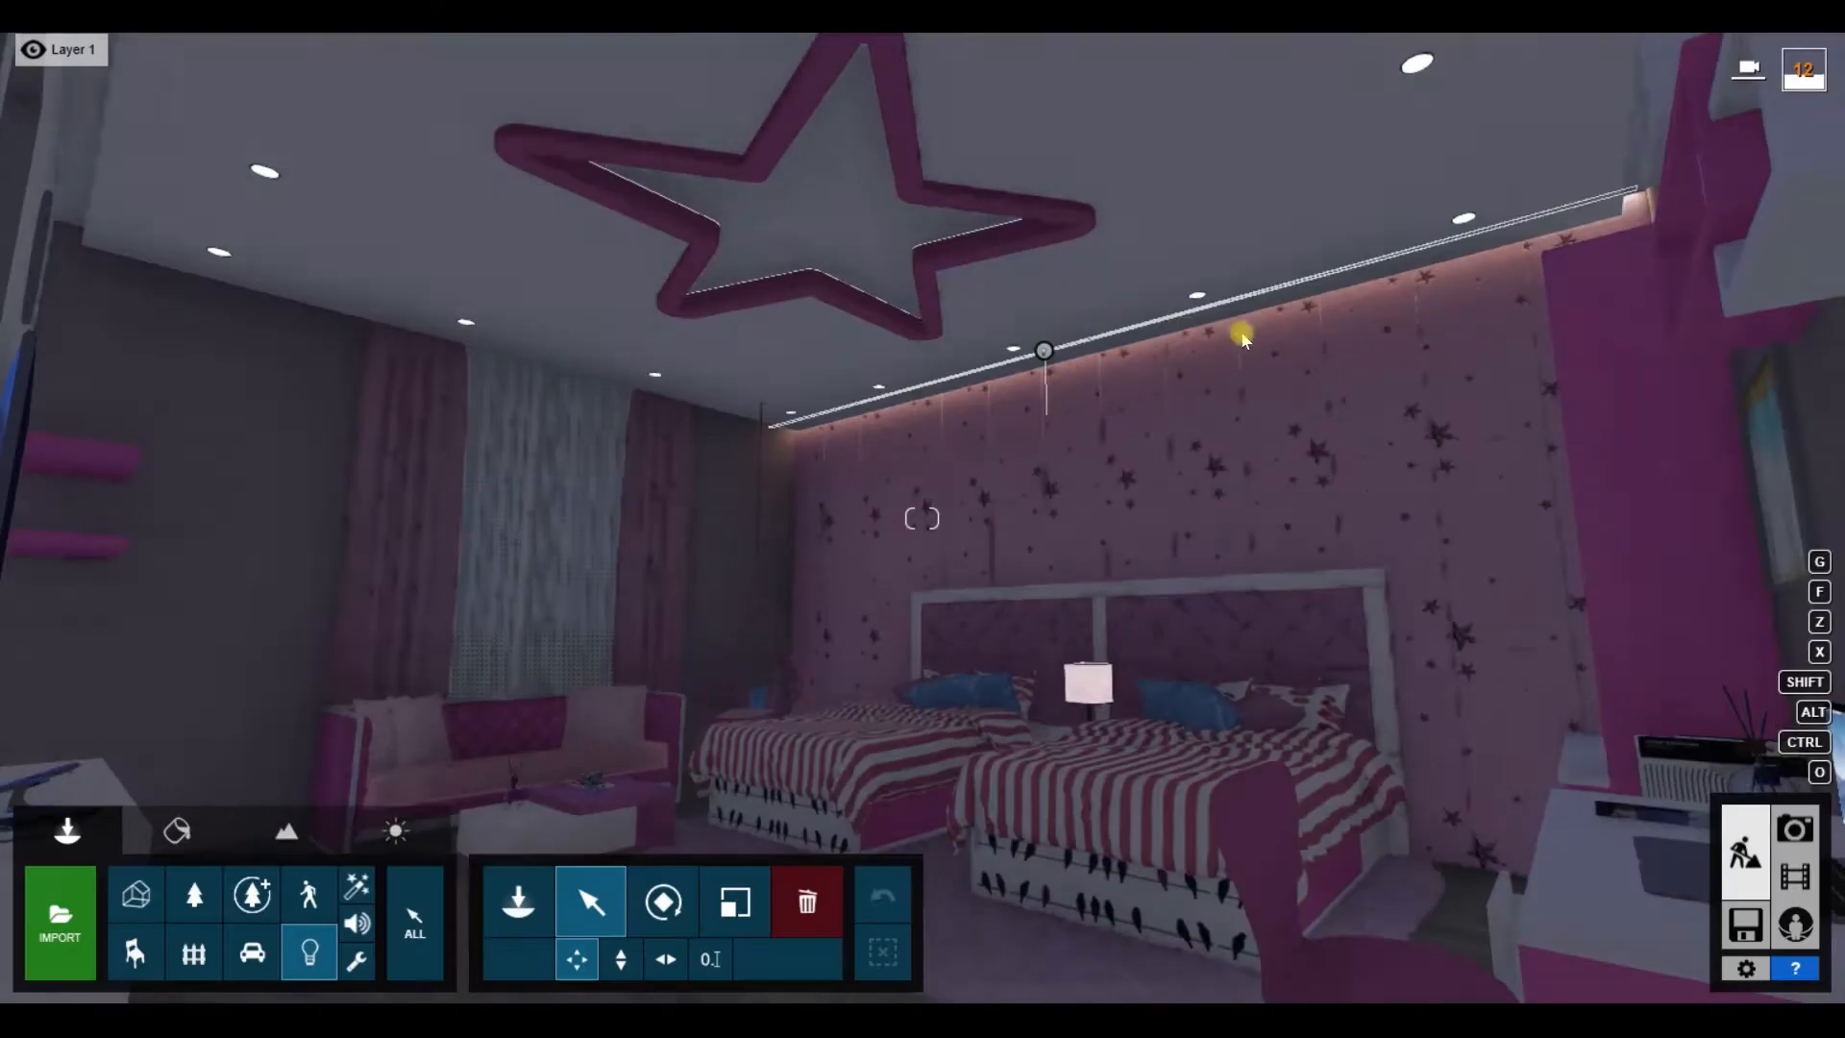
# Step: Change the wall line light's colour to white, set its falloff to 2.1 and check it in the clip view
pyautogui.click(1795, 875)
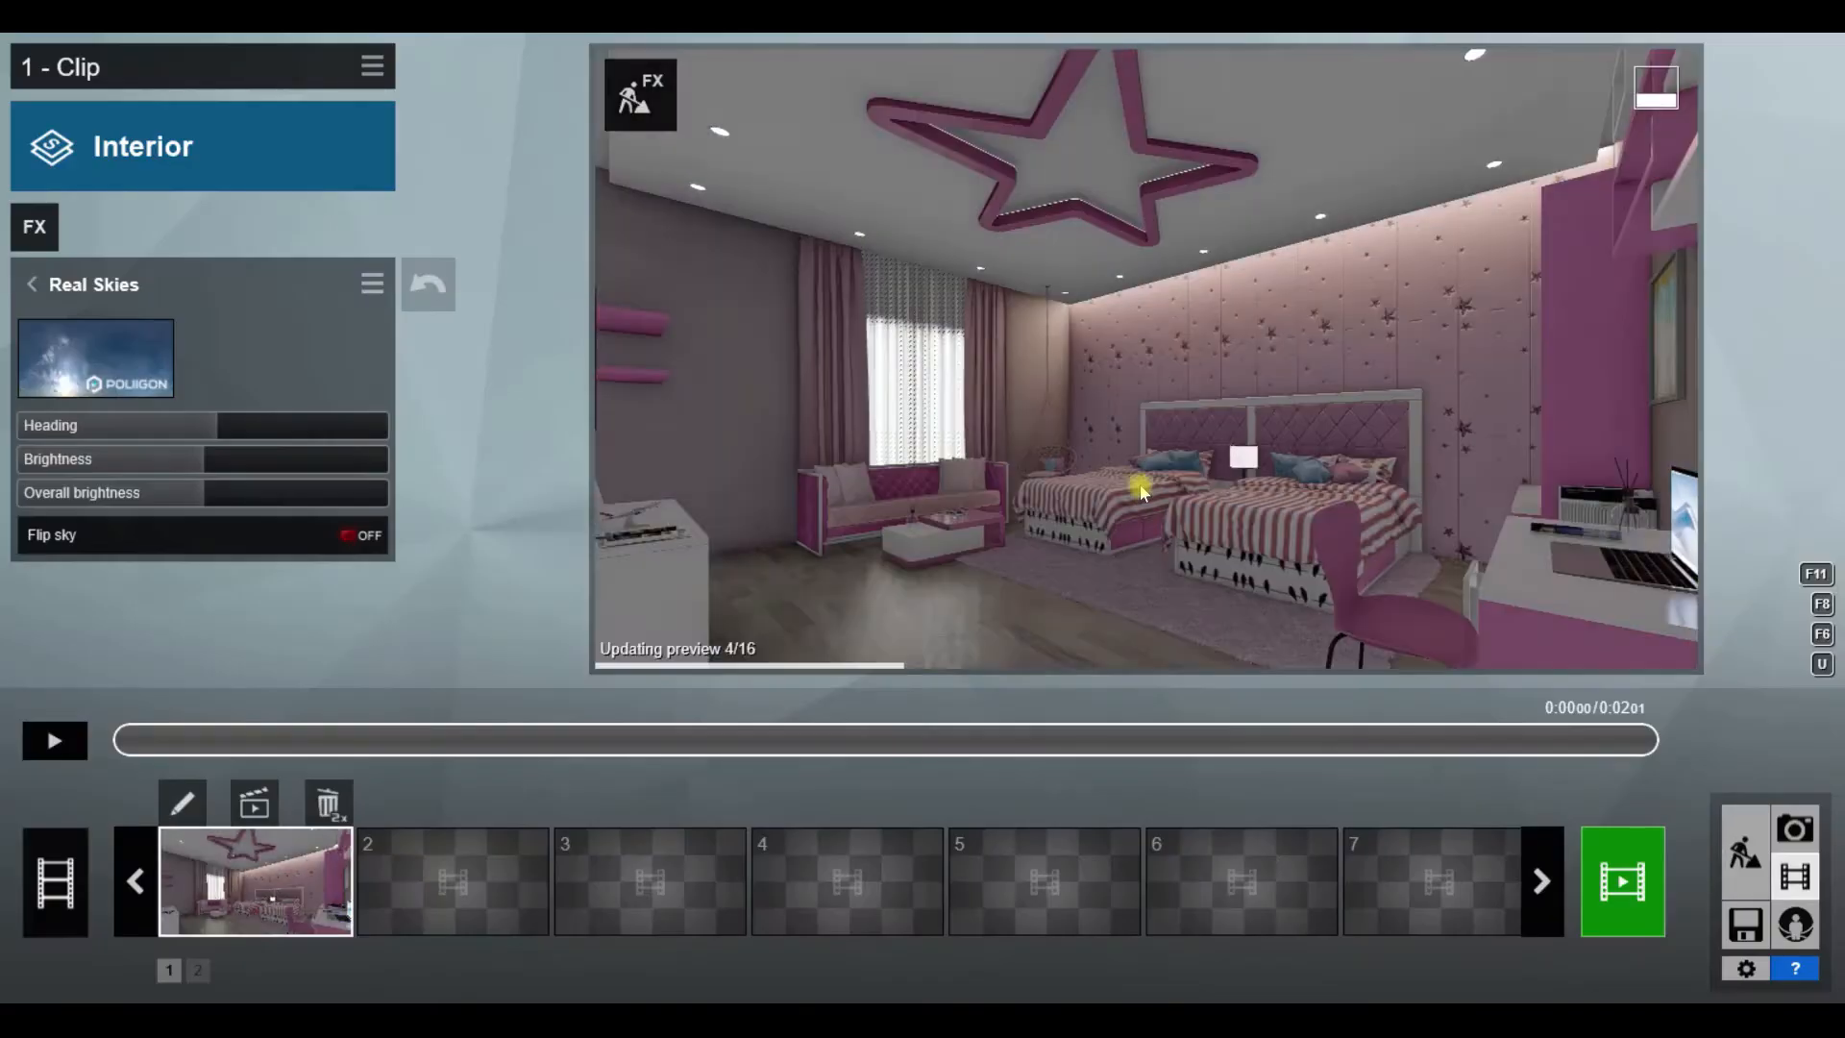
pyautogui.click(1740, 848)
pyautogui.click(1045, 350)
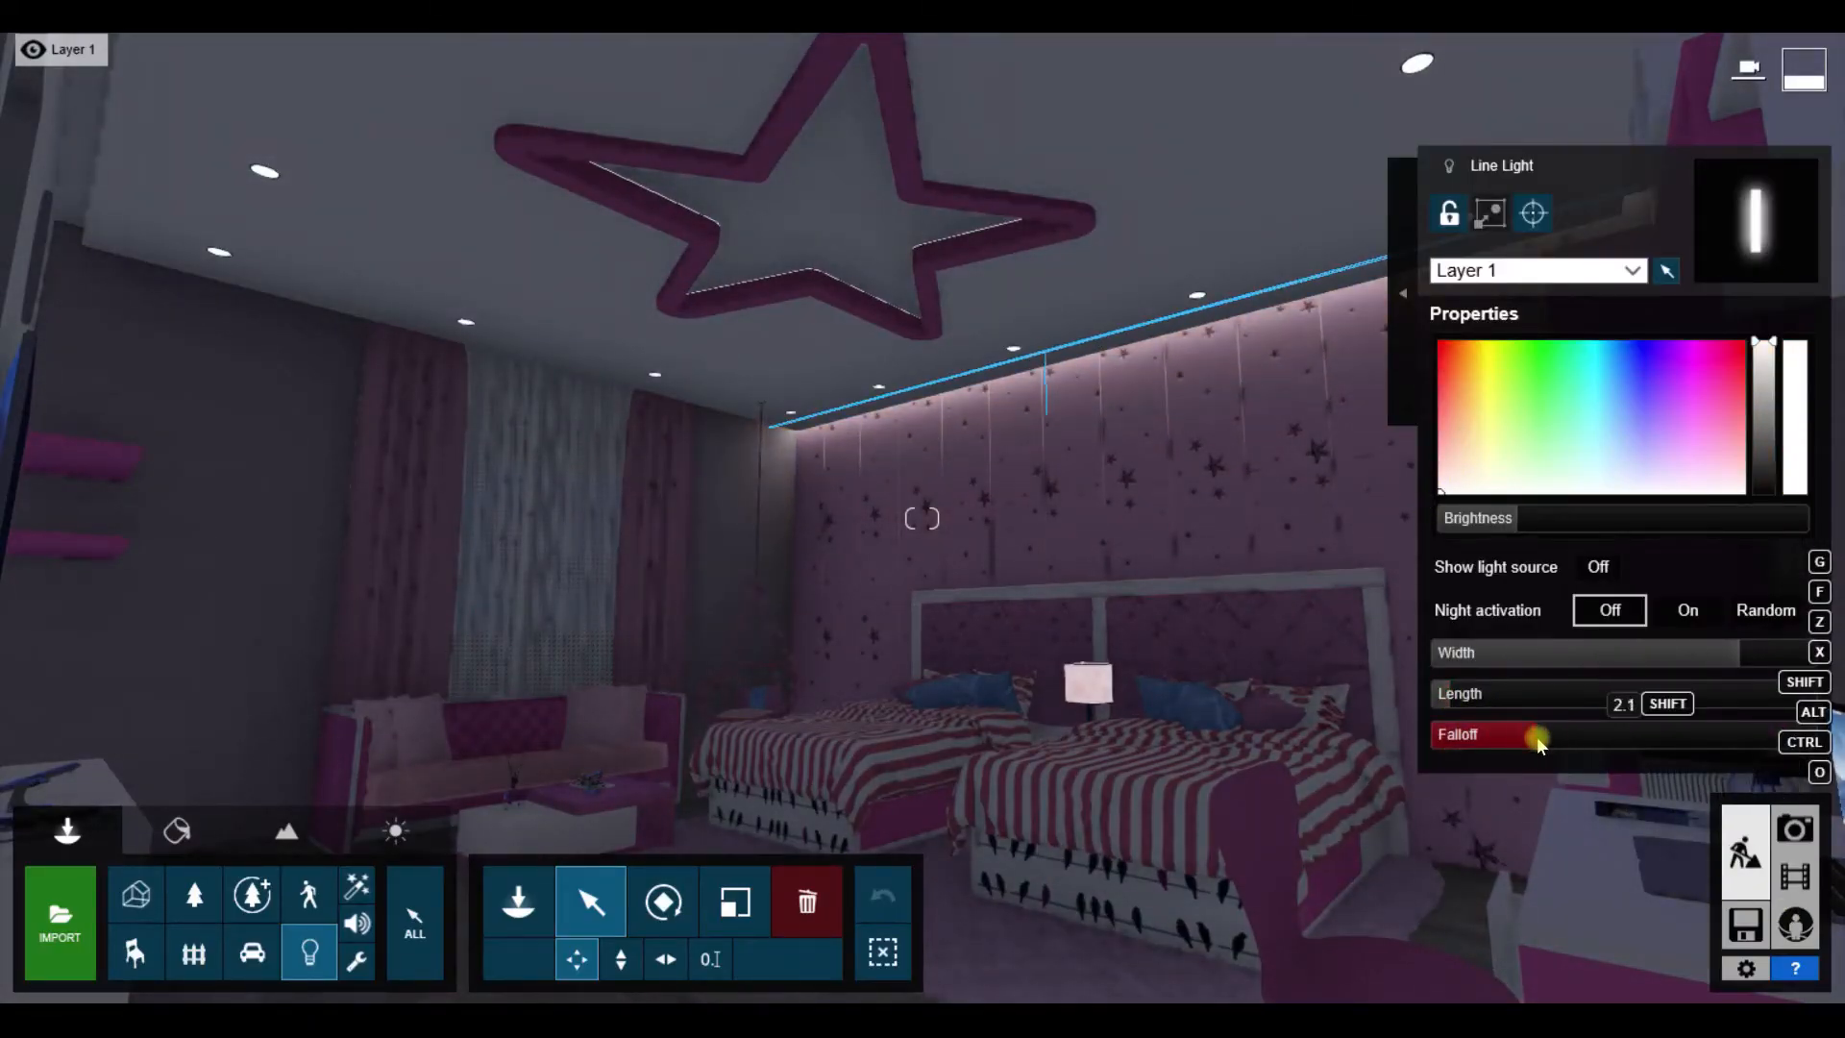
pyautogui.click(1795, 875)
# Step: Reduce the length of the line light above the star-patterned wall and go back to the clip view
pyautogui.click(1740, 848)
pyautogui.click(1045, 351)
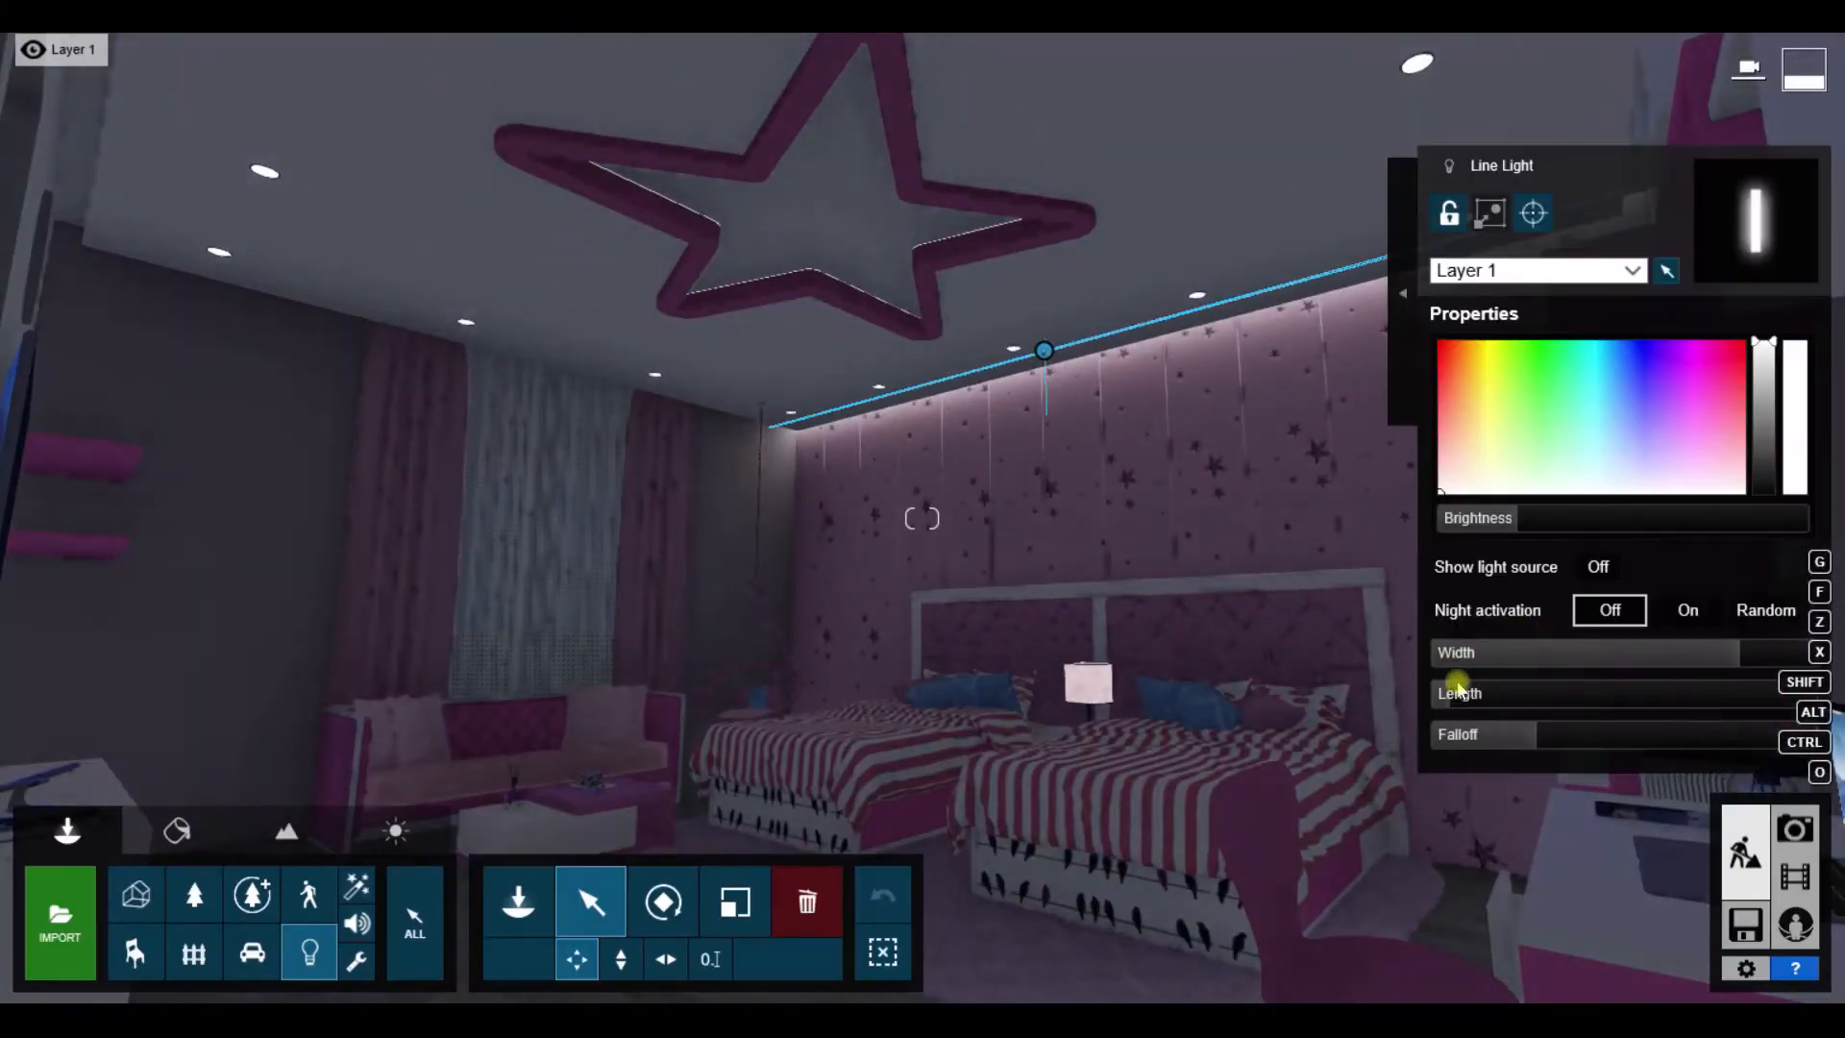
pyautogui.click(1793, 876)
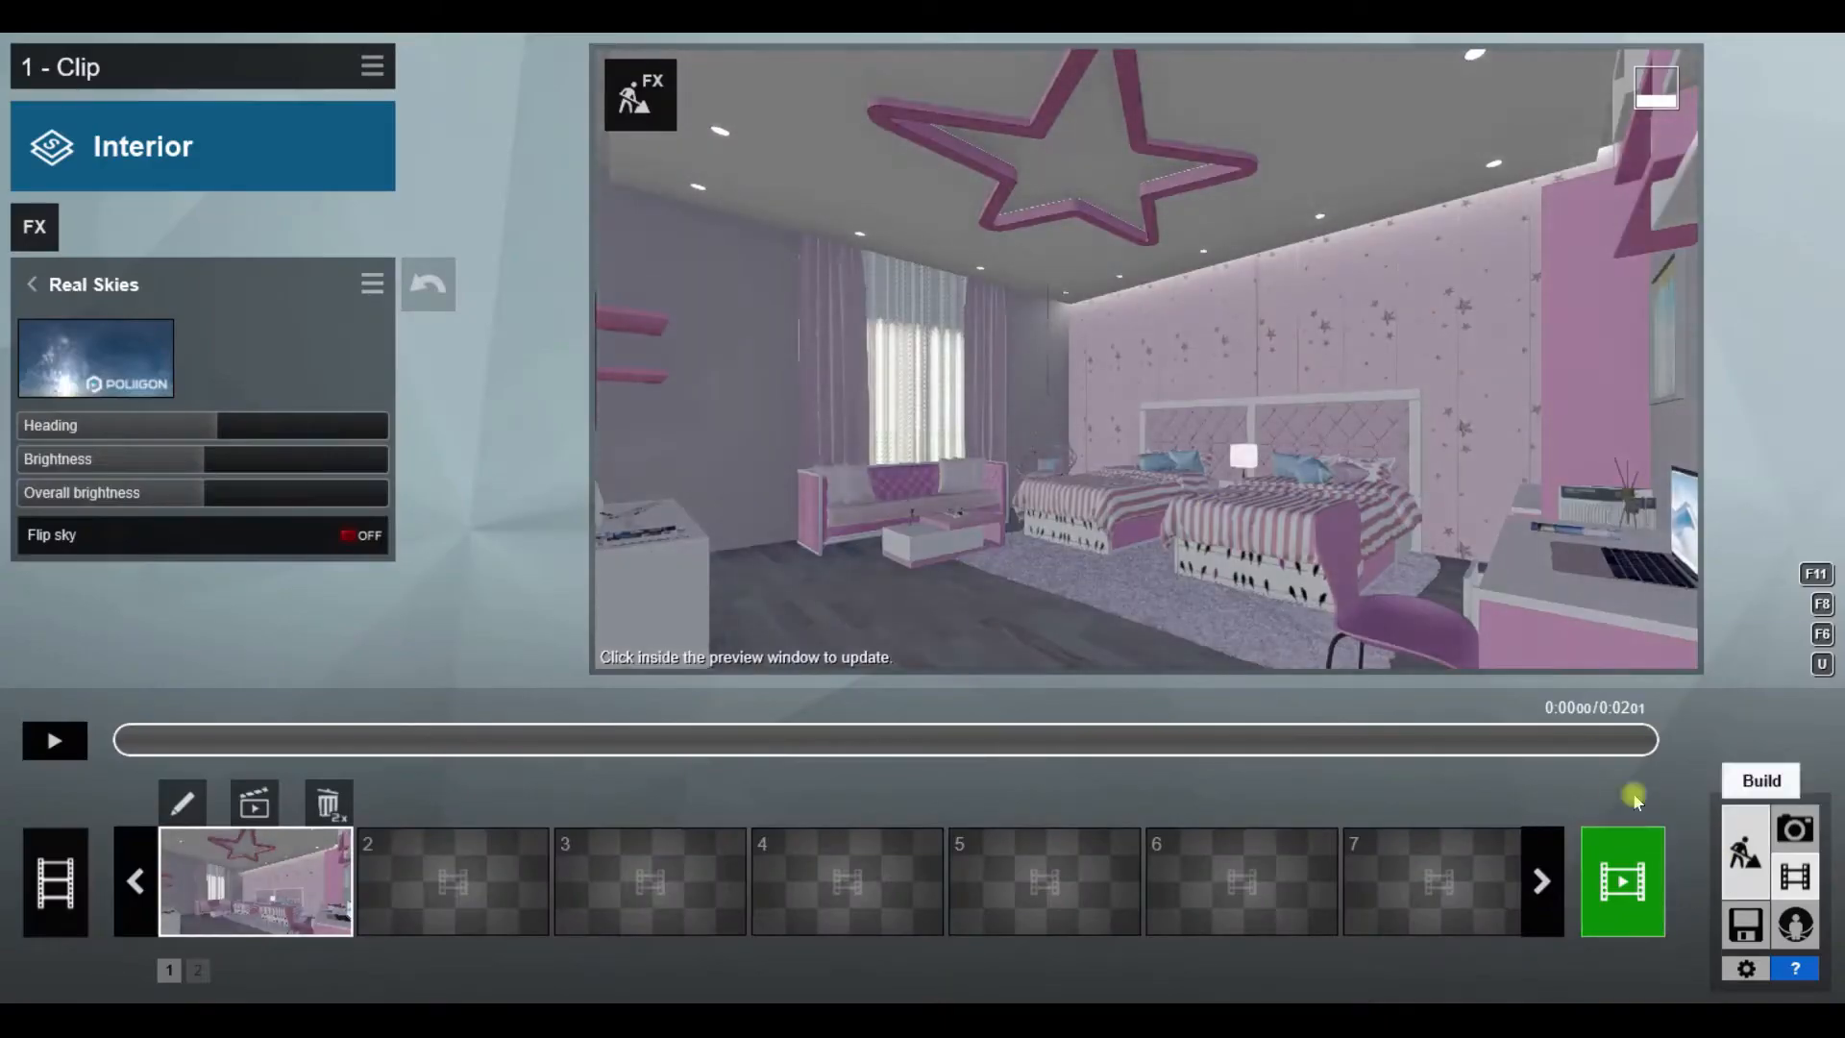
# Step: Render the current frame as a 1280x720 test image, overwriting the existing file
pyautogui.click(1743, 851)
pyautogui.click(1796, 876)
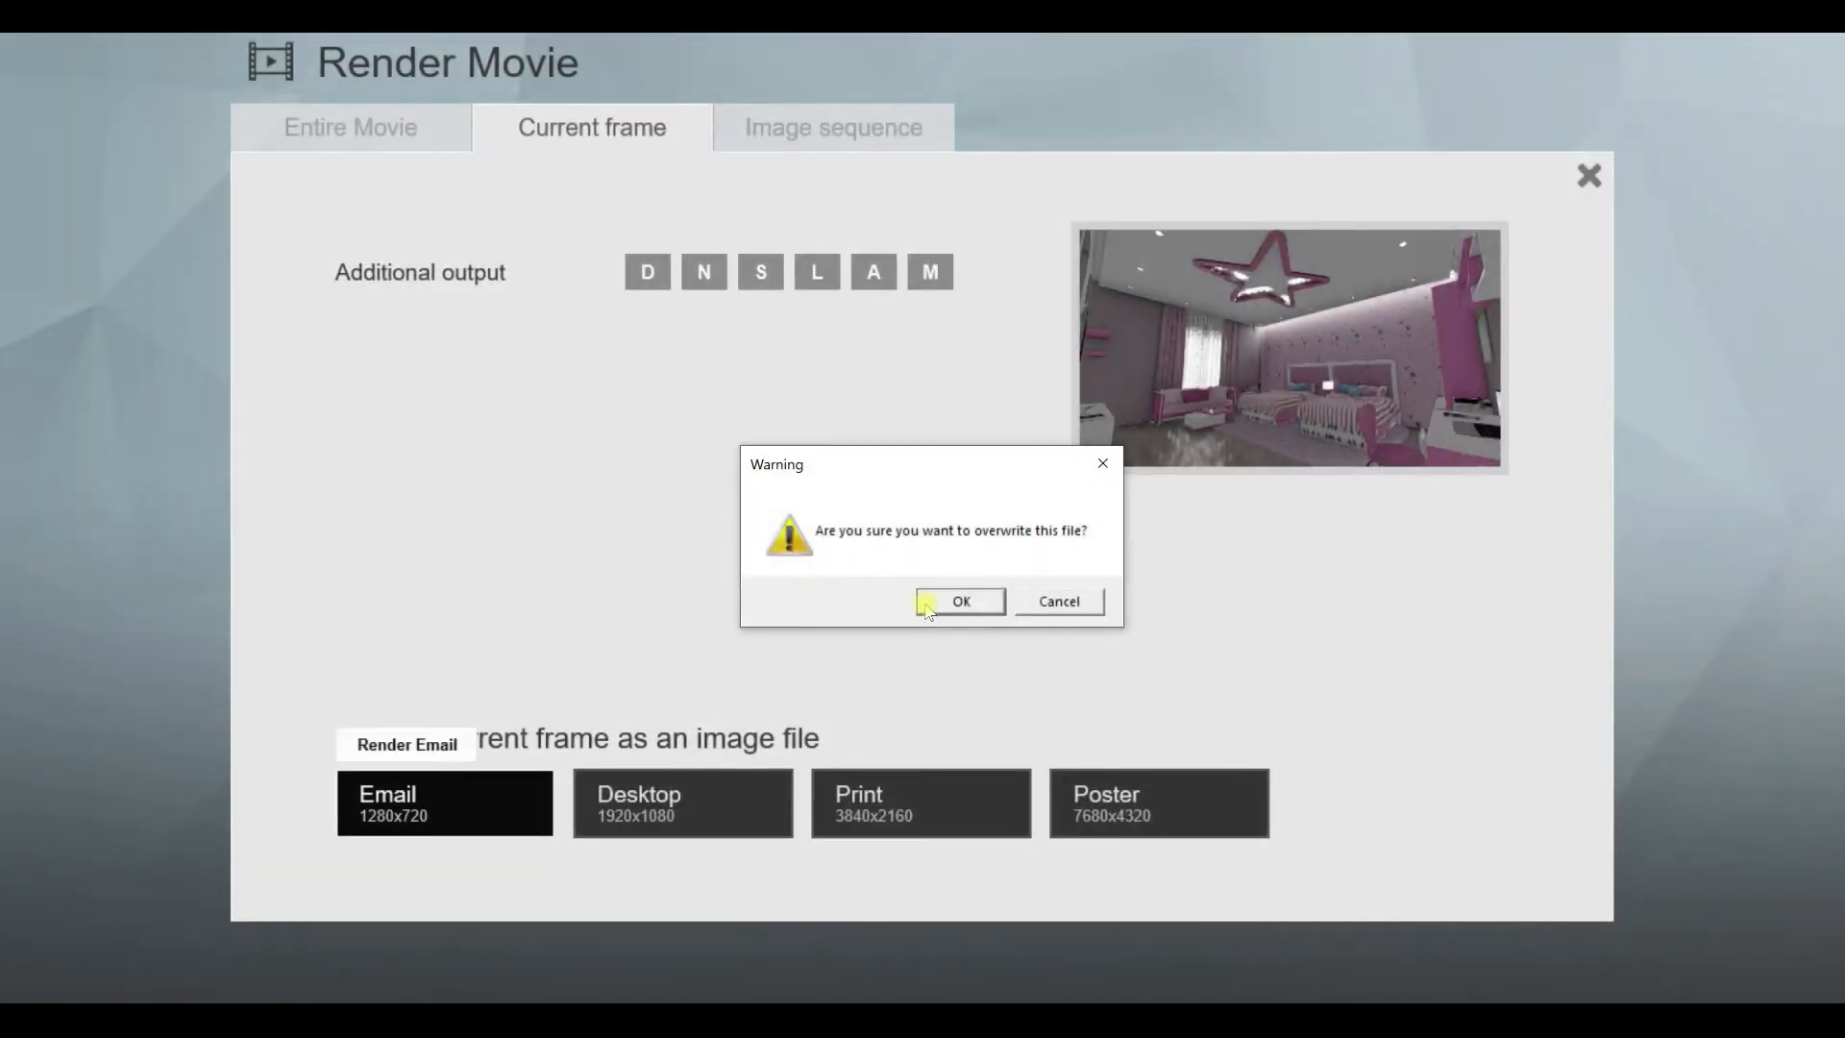
pyautogui.click(928, 605)
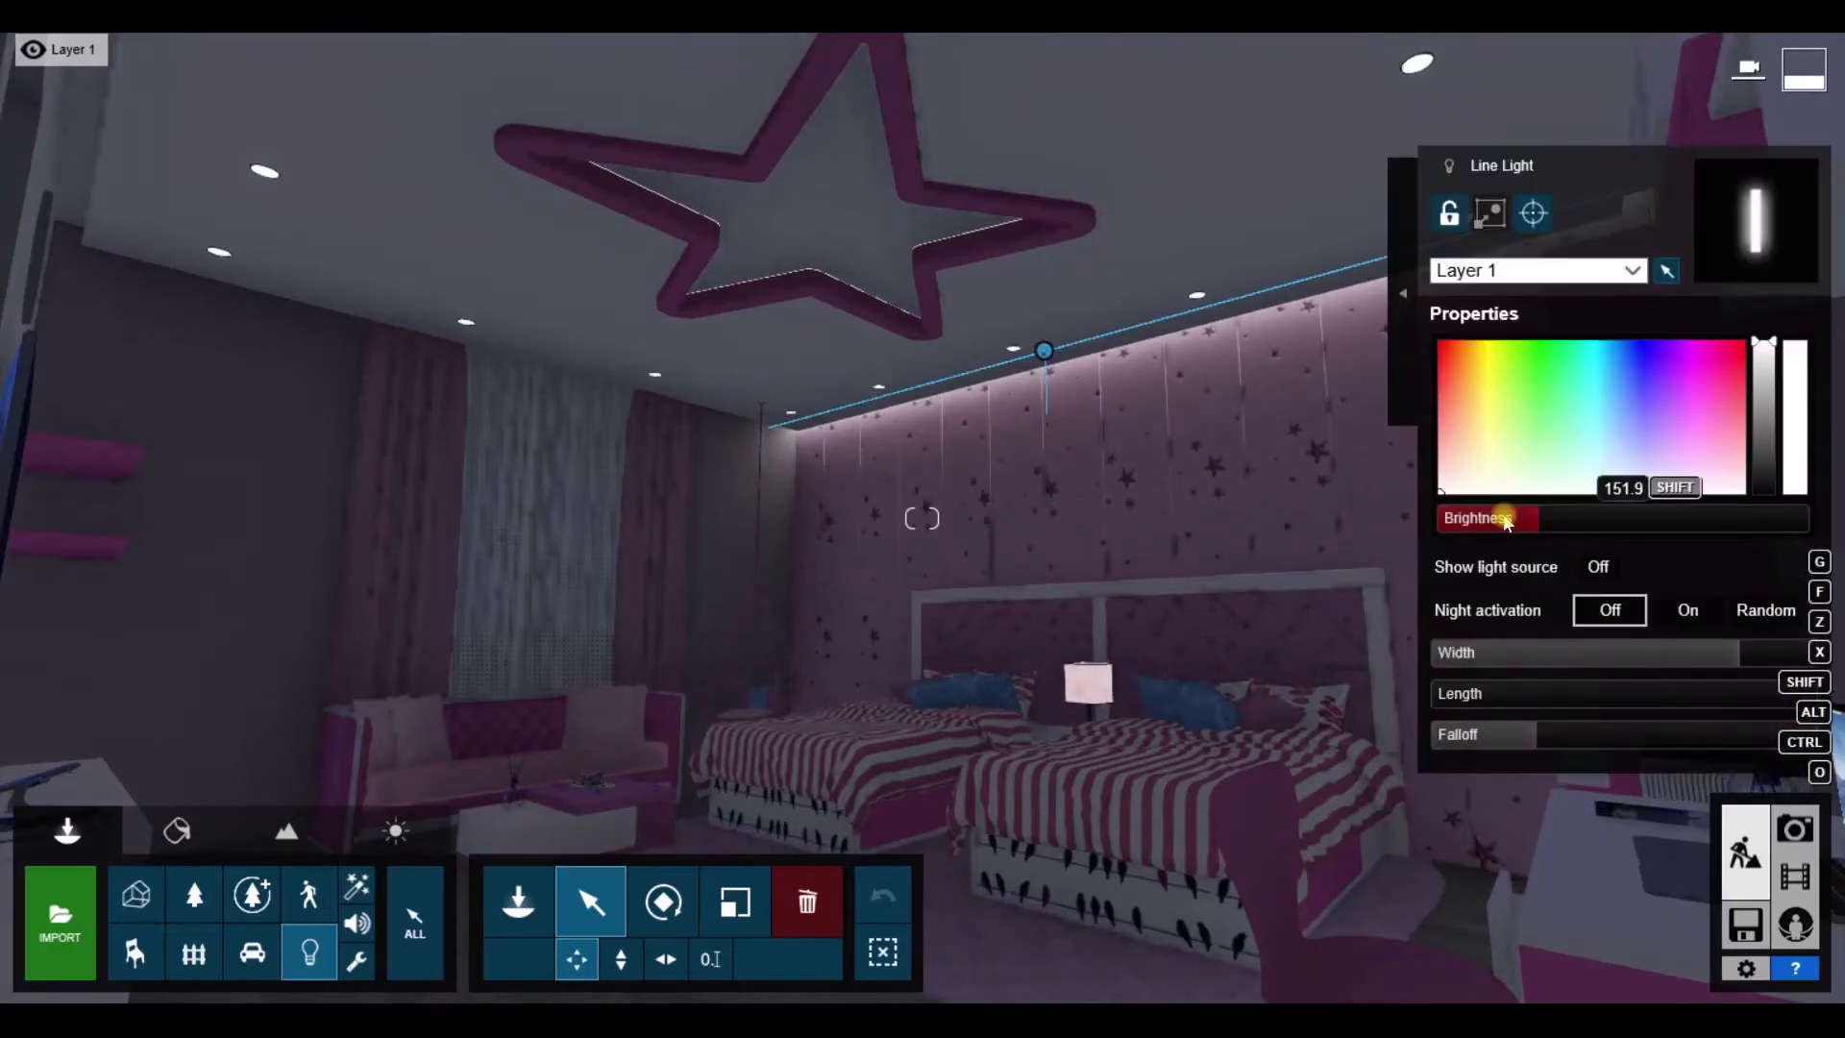
# Step: Rotate the line light to about 92° at the ceiling recess and fine-tune its brightness
pyautogui.click(1509, 520)
pyautogui.press('w')
pyautogui.moveTo(867, 559)
pyautogui.mouseDown(button='right')
pyautogui.moveTo(922, 519)
pyautogui.moveTo(1057, 518)
pyautogui.moveTo(867, 559)
pyautogui.mouseUp(button='right')
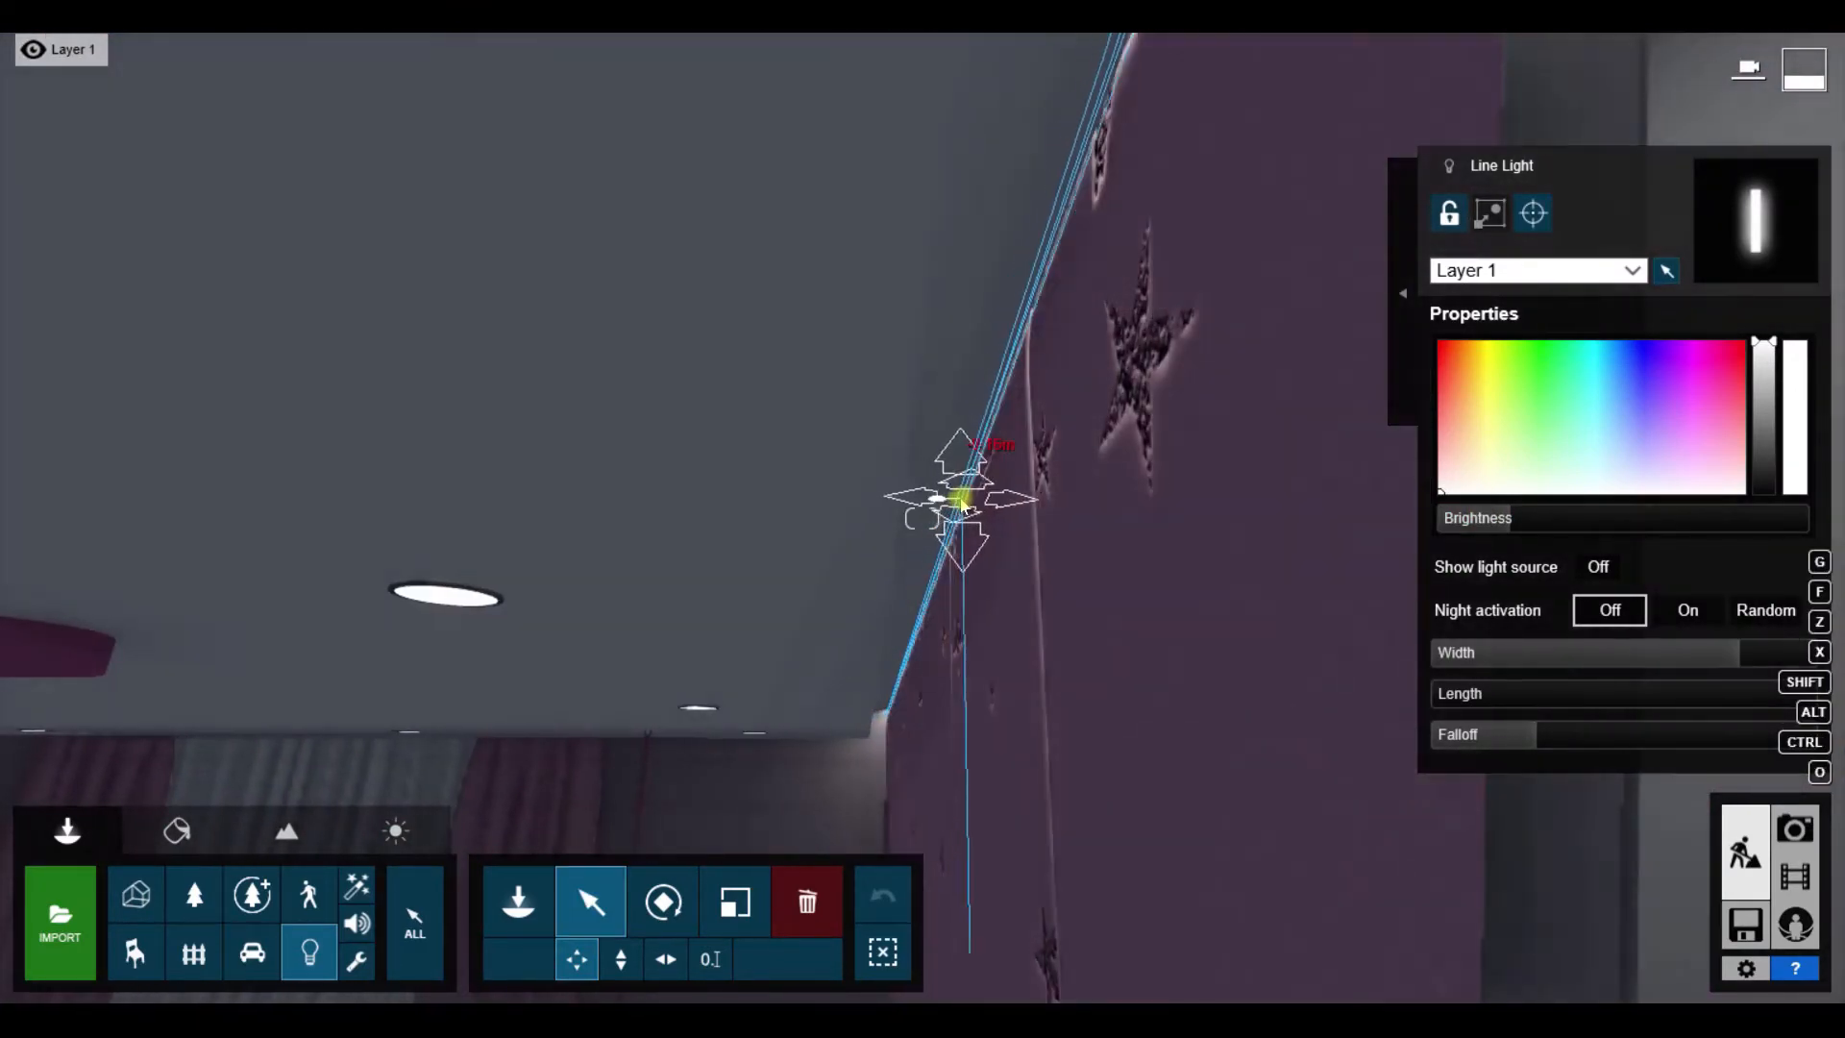
pyautogui.click(663, 902)
pyautogui.moveTo(1076, 907); pyautogui.dragTo(1099, 952)
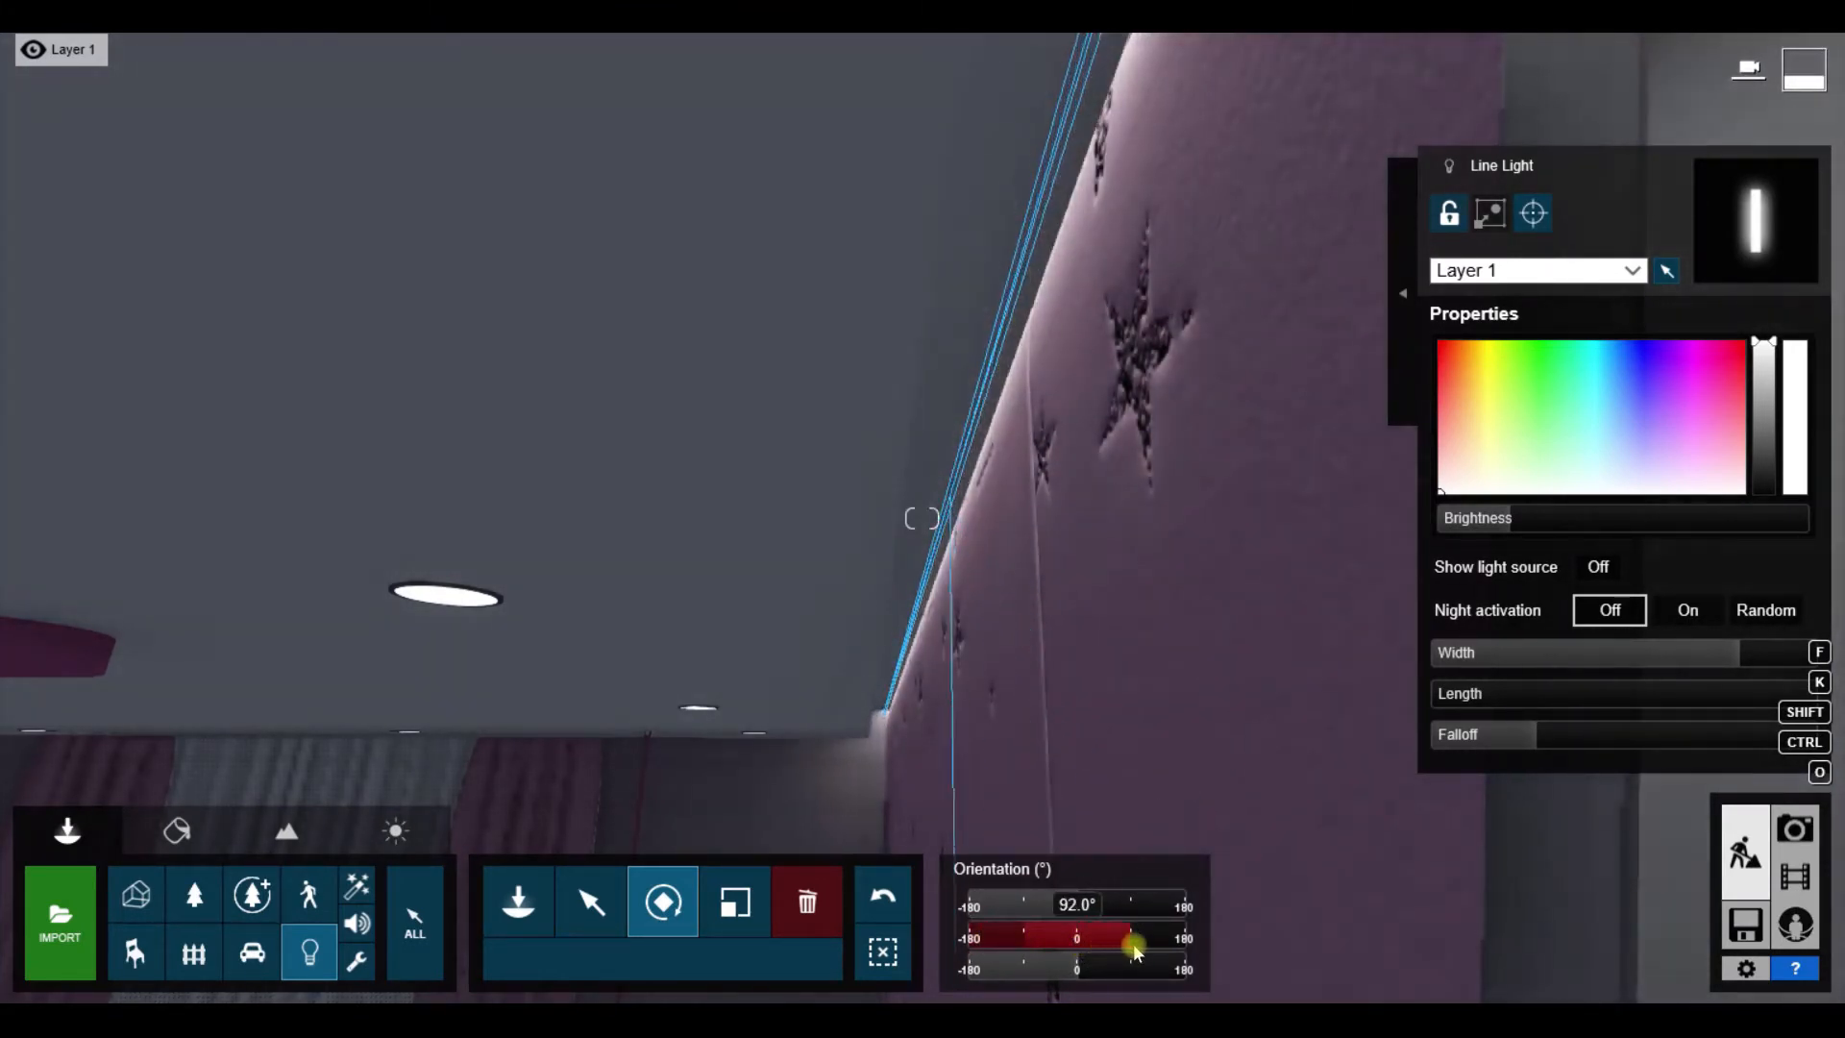
pyautogui.press('m')
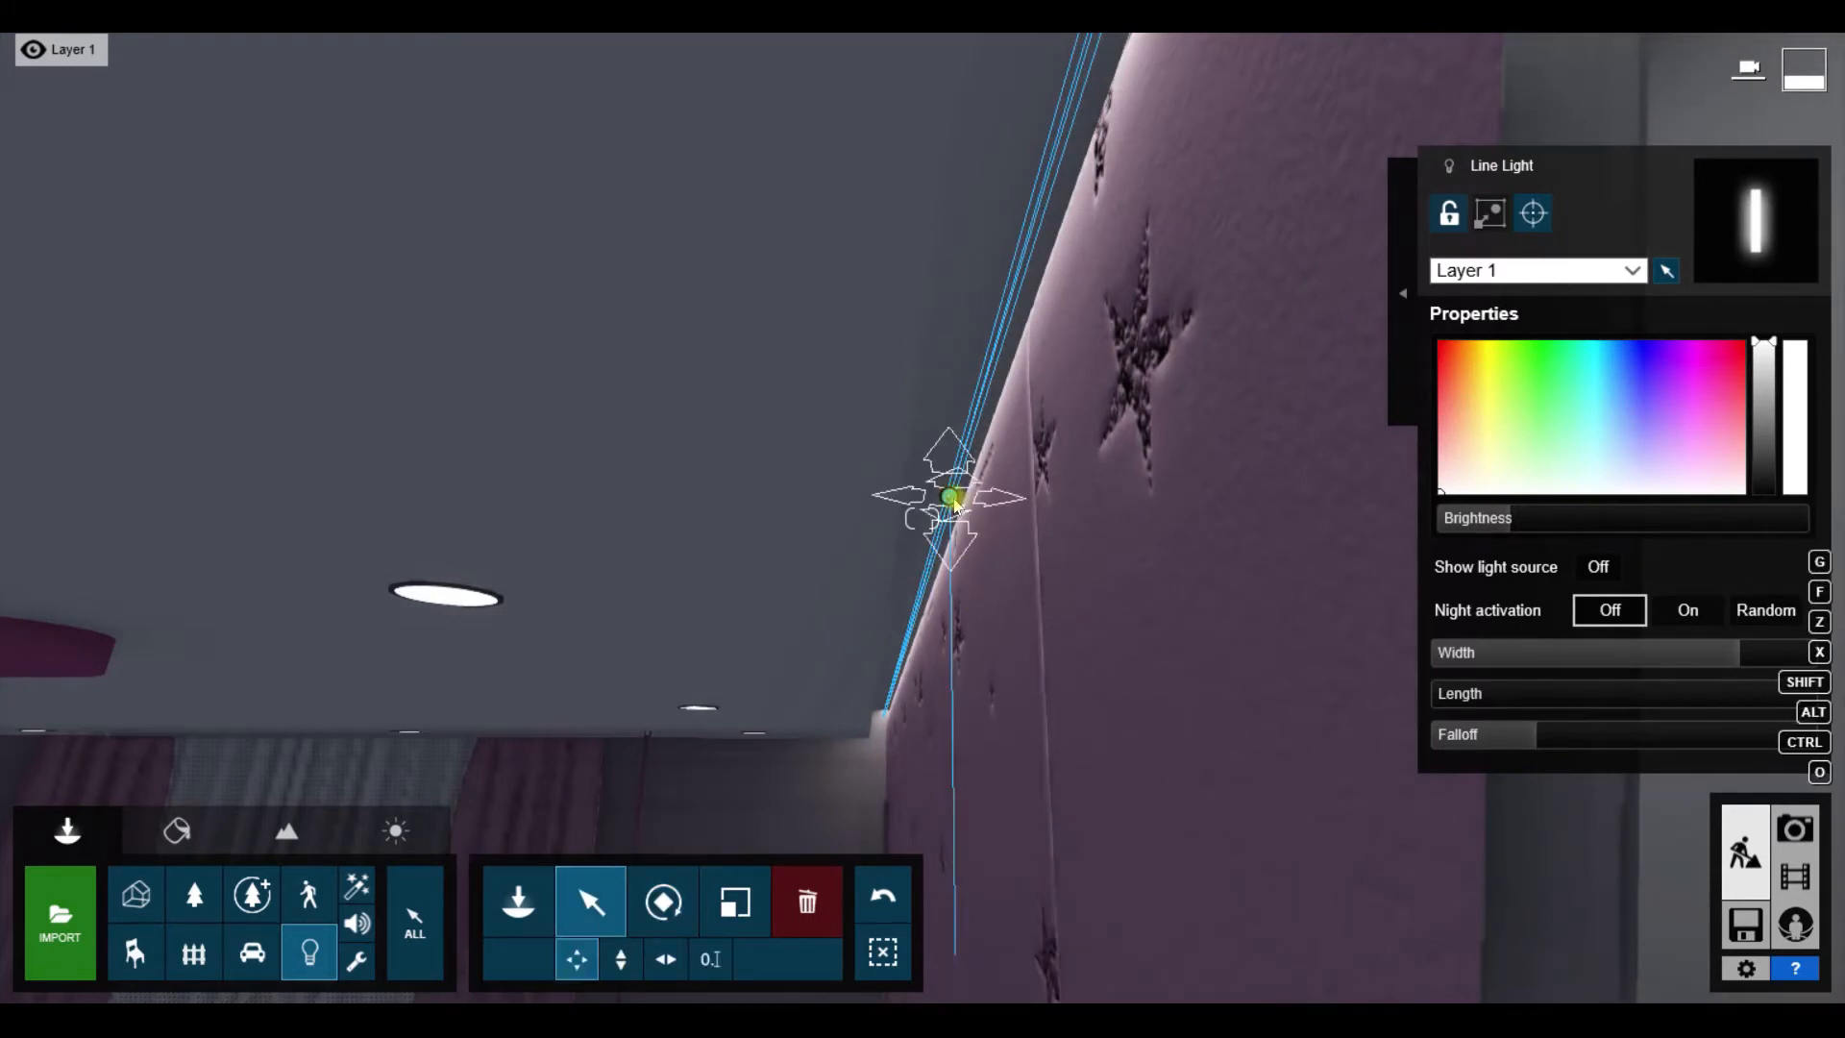
pyautogui.click(1524, 524)
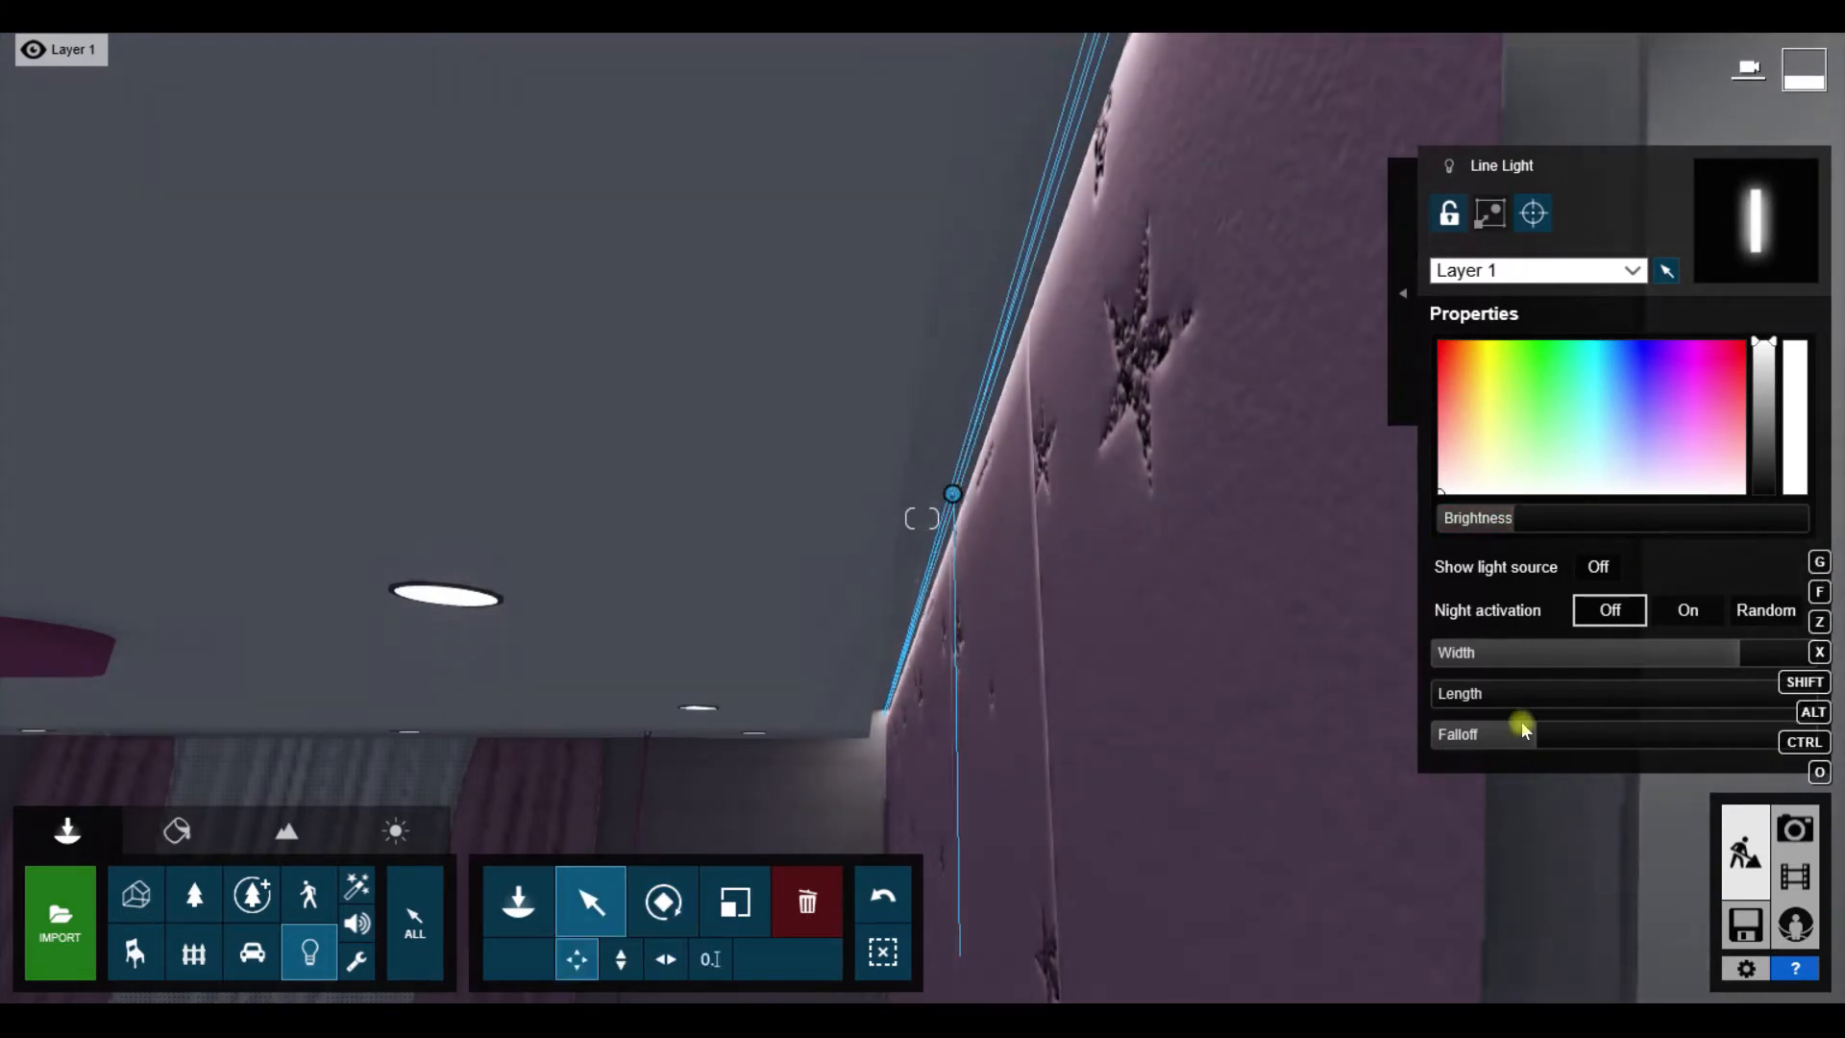
# Step: Render the rotated line light's effect as a 1280x720 image of the current frame, replacing the existing file
pyautogui.click(1794, 876)
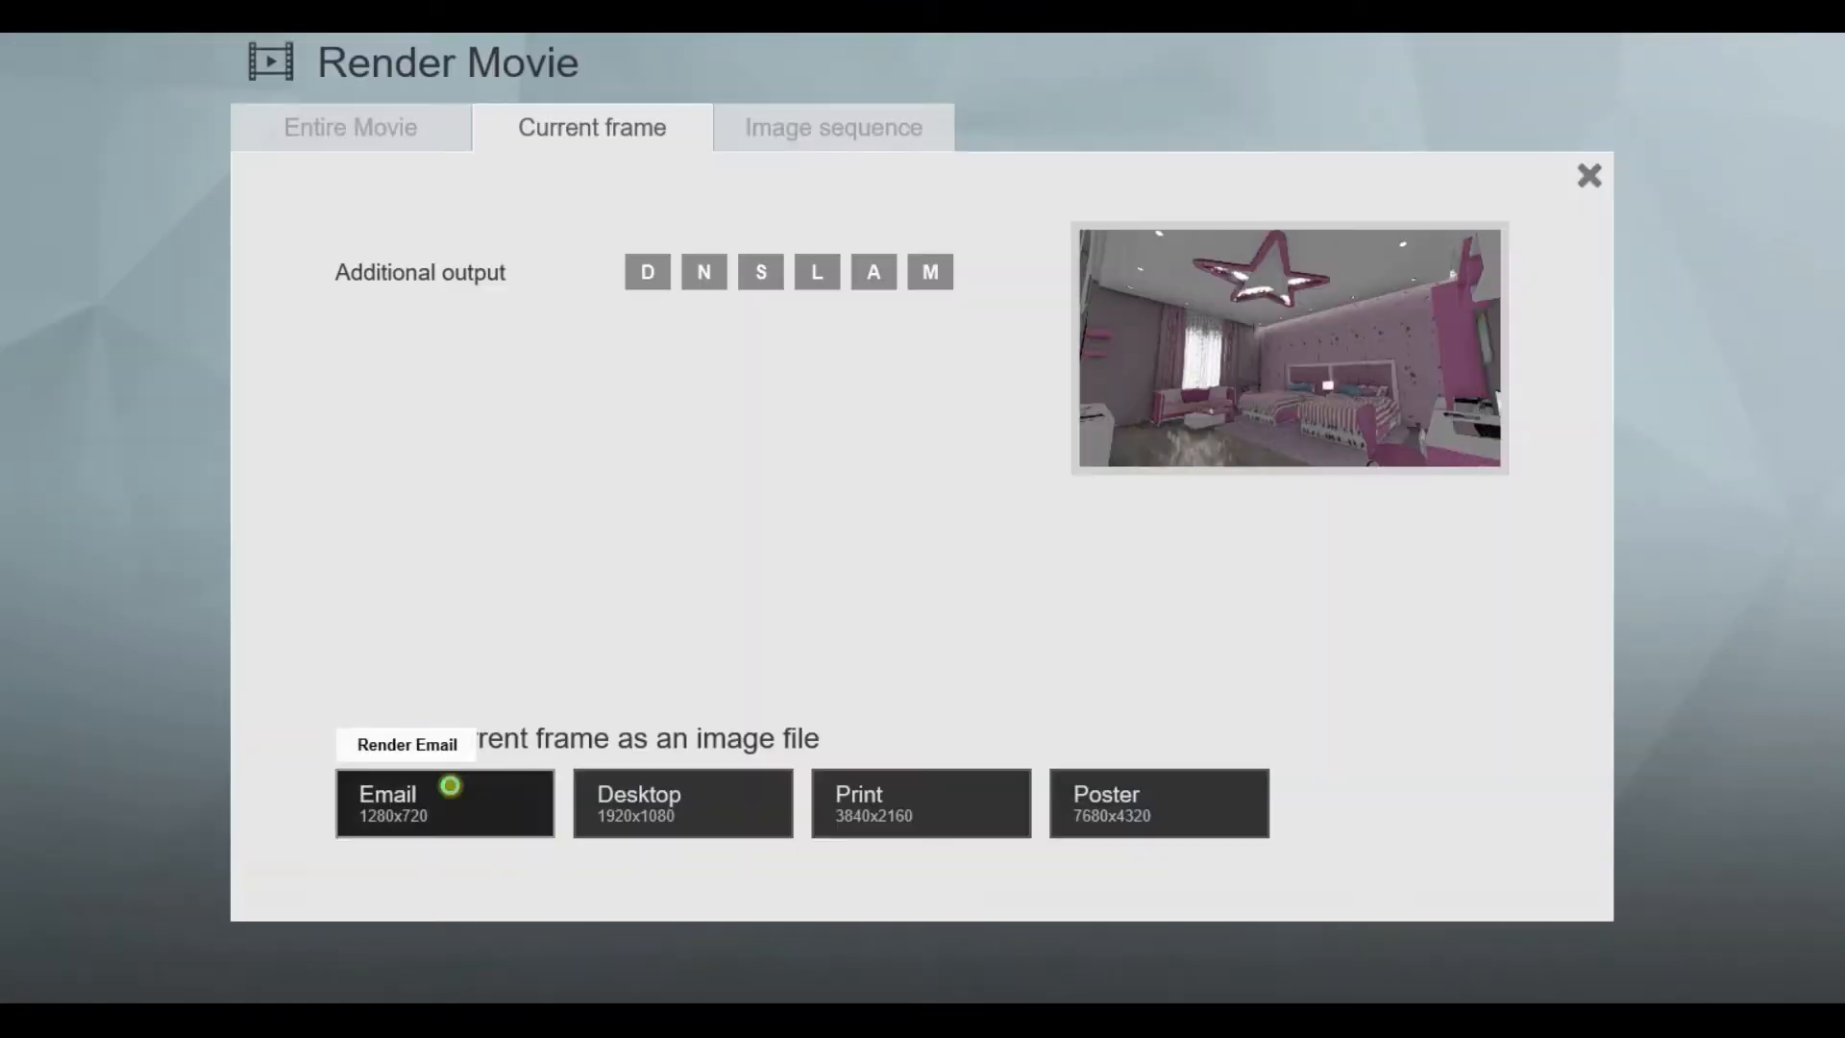
pyautogui.click(441, 795)
pyautogui.click(951, 601)
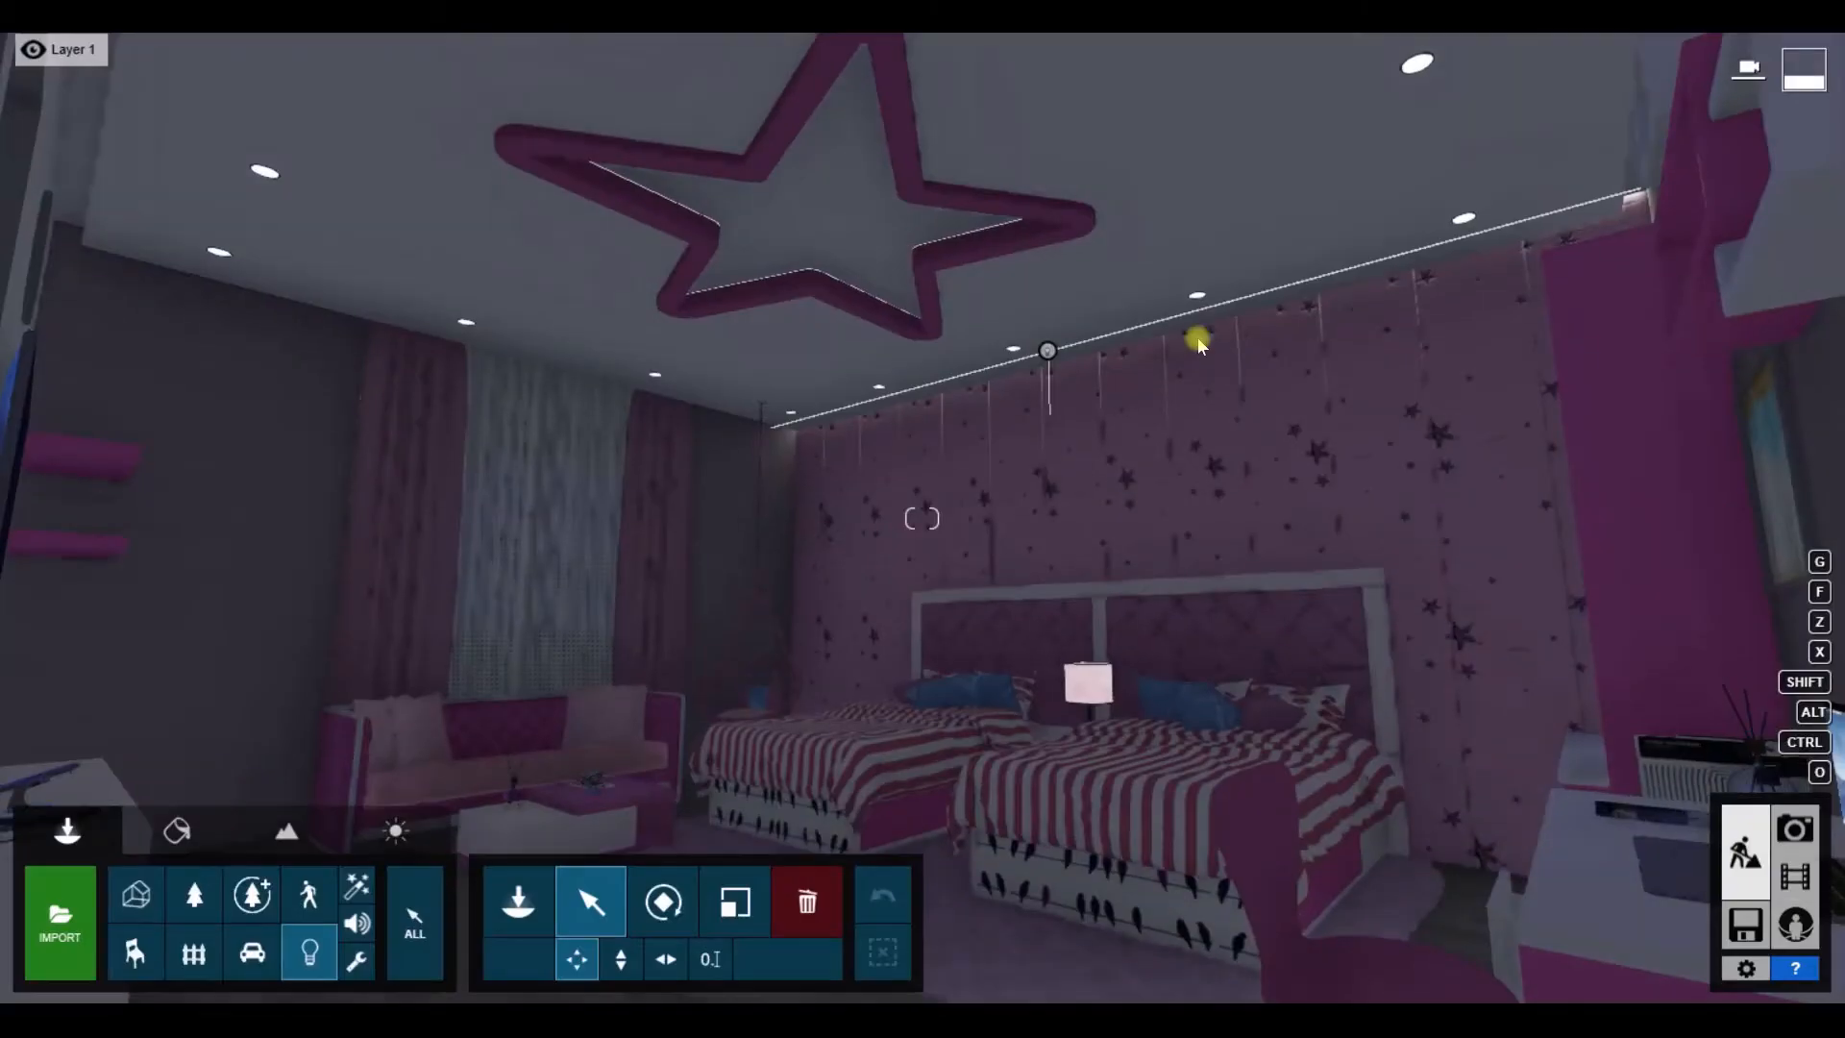
# Step: Increase the brightness and falloff of the line light above the beds and inspect its glow on the star wall
pyautogui.click(1199, 344)
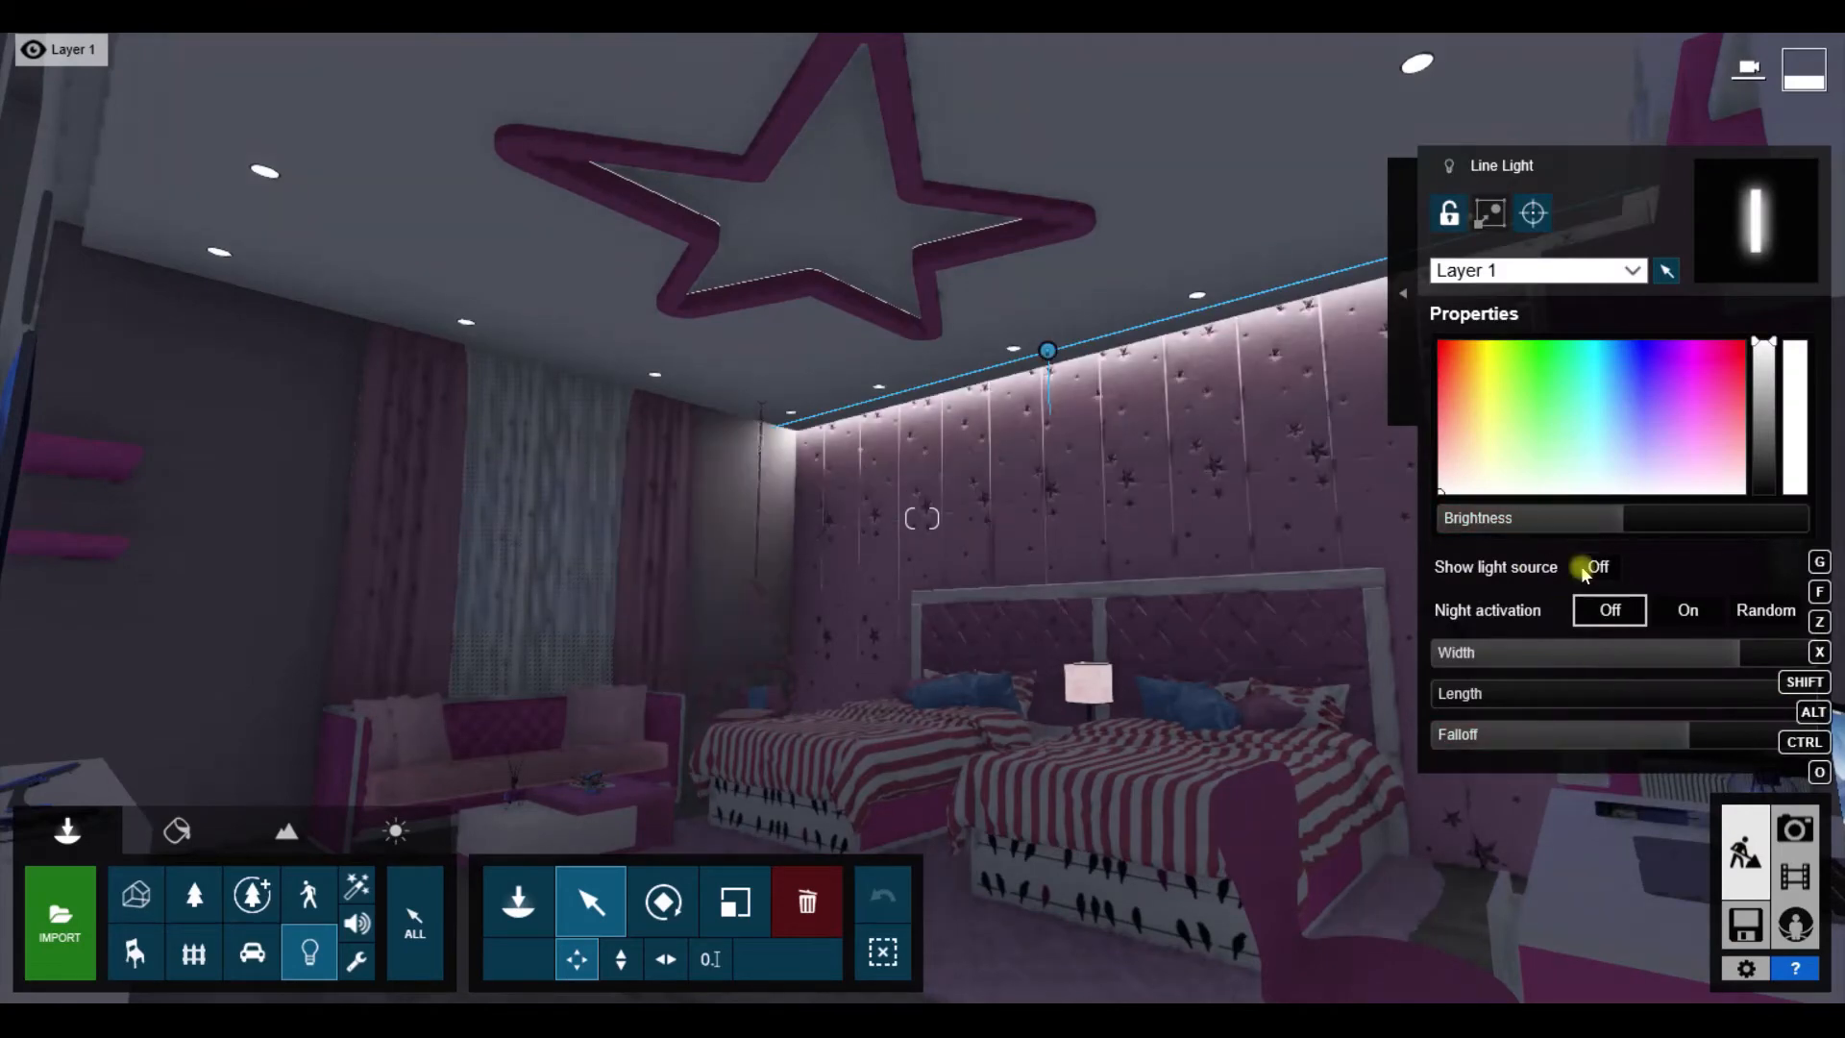
pyautogui.click(1795, 874)
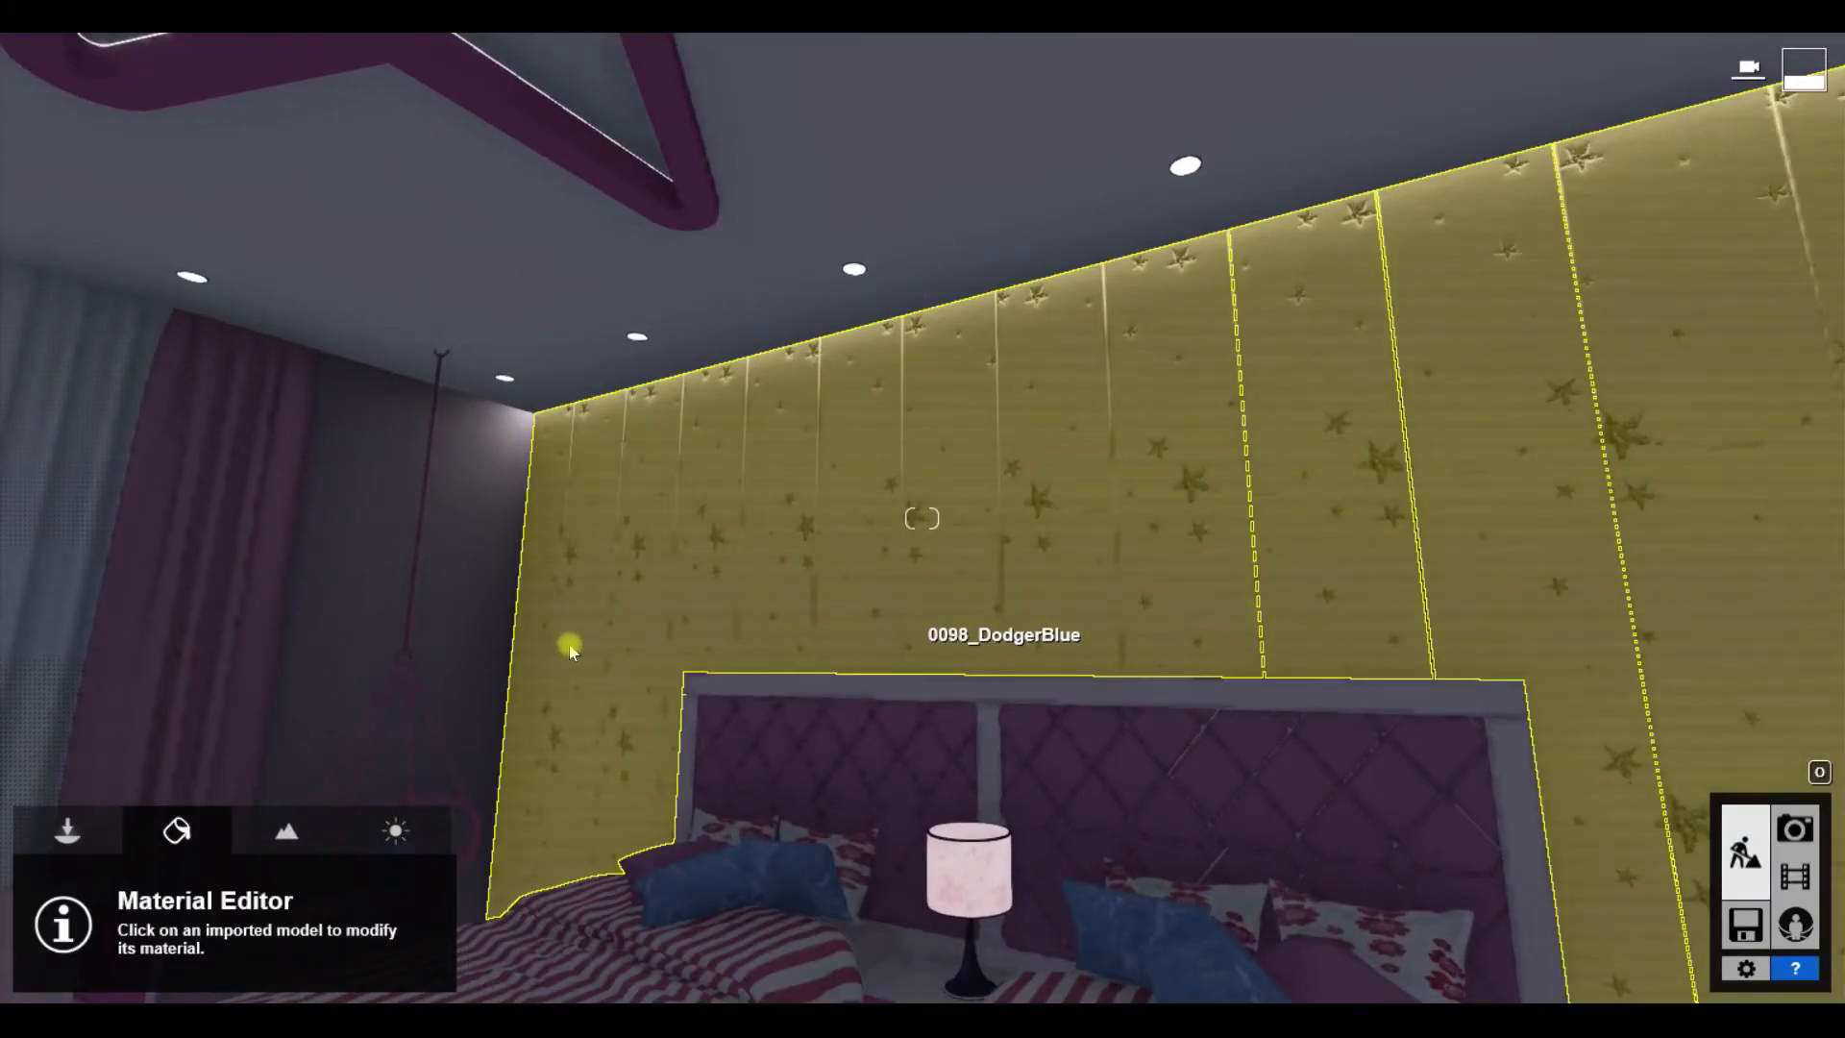
pyautogui.click(570, 651)
pyautogui.moveTo(570, 650); pyautogui.dragTo(769, 539, button='right')
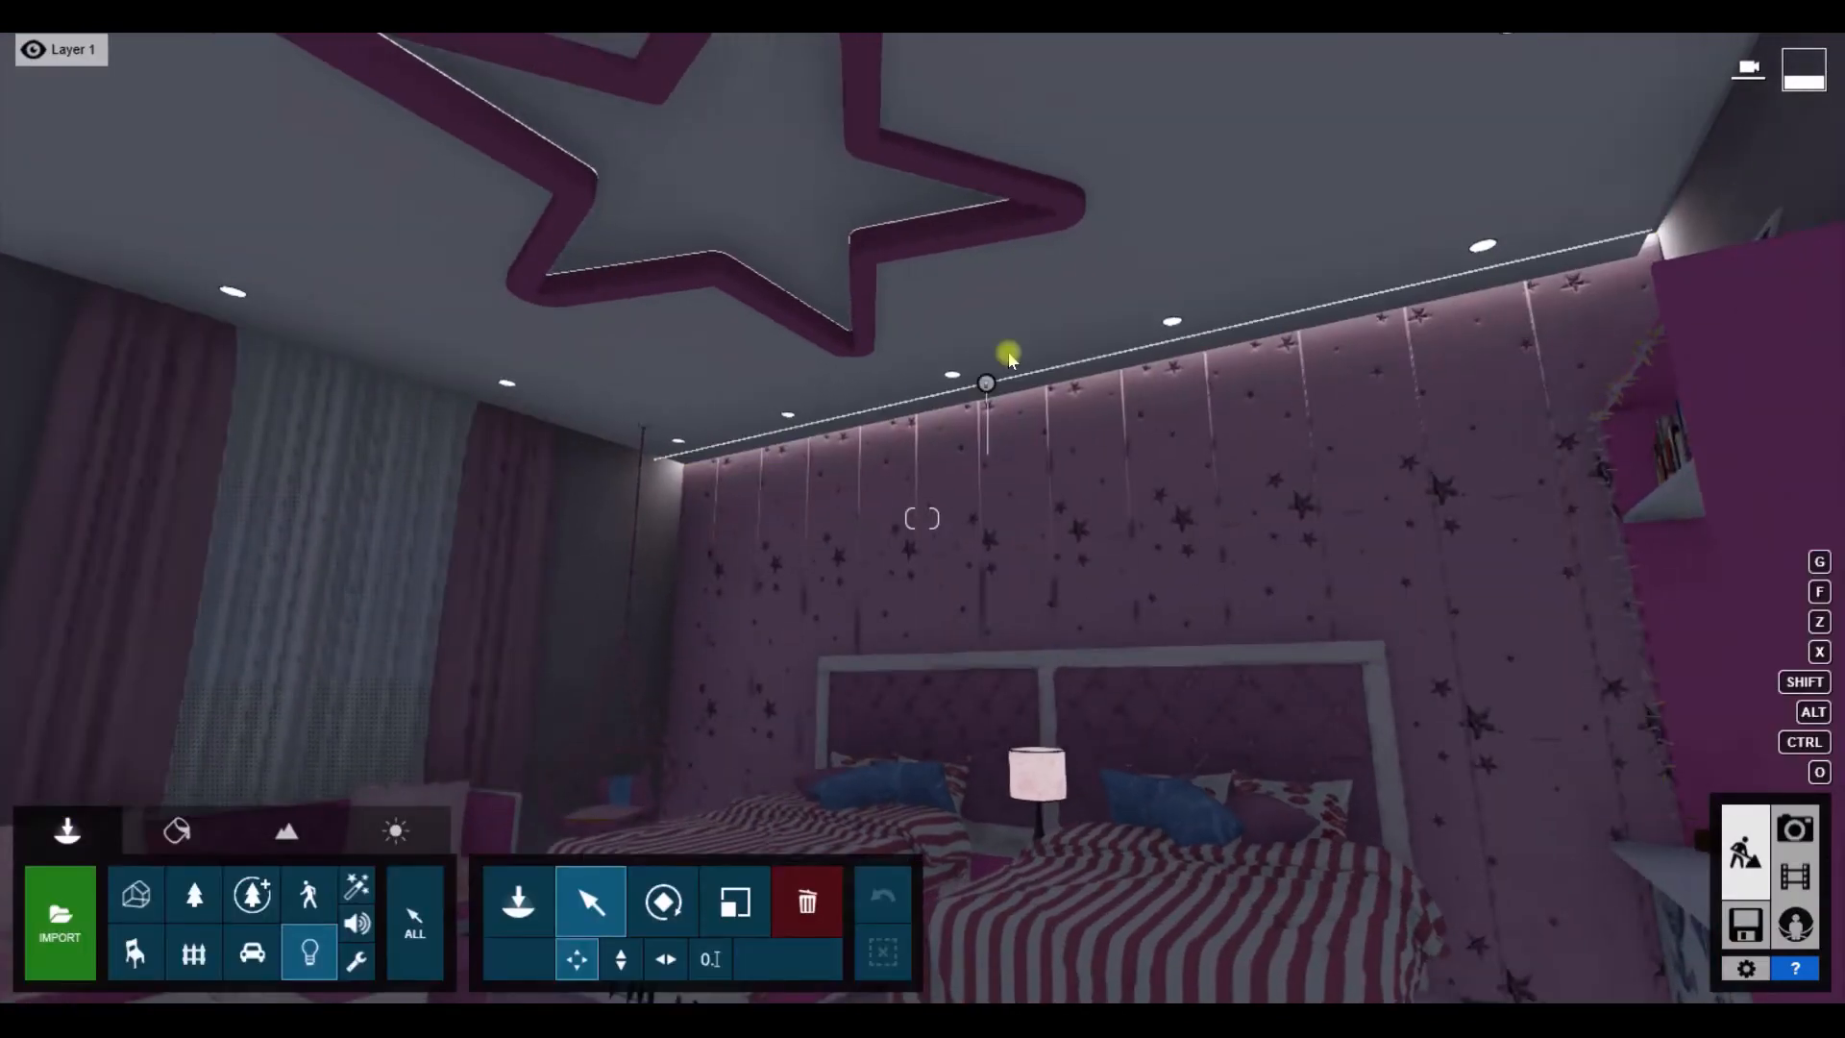
# Step: Duplicate the star-wall line light over to the window wall and rotate the copy parallel to it
pyautogui.click(1001, 395)
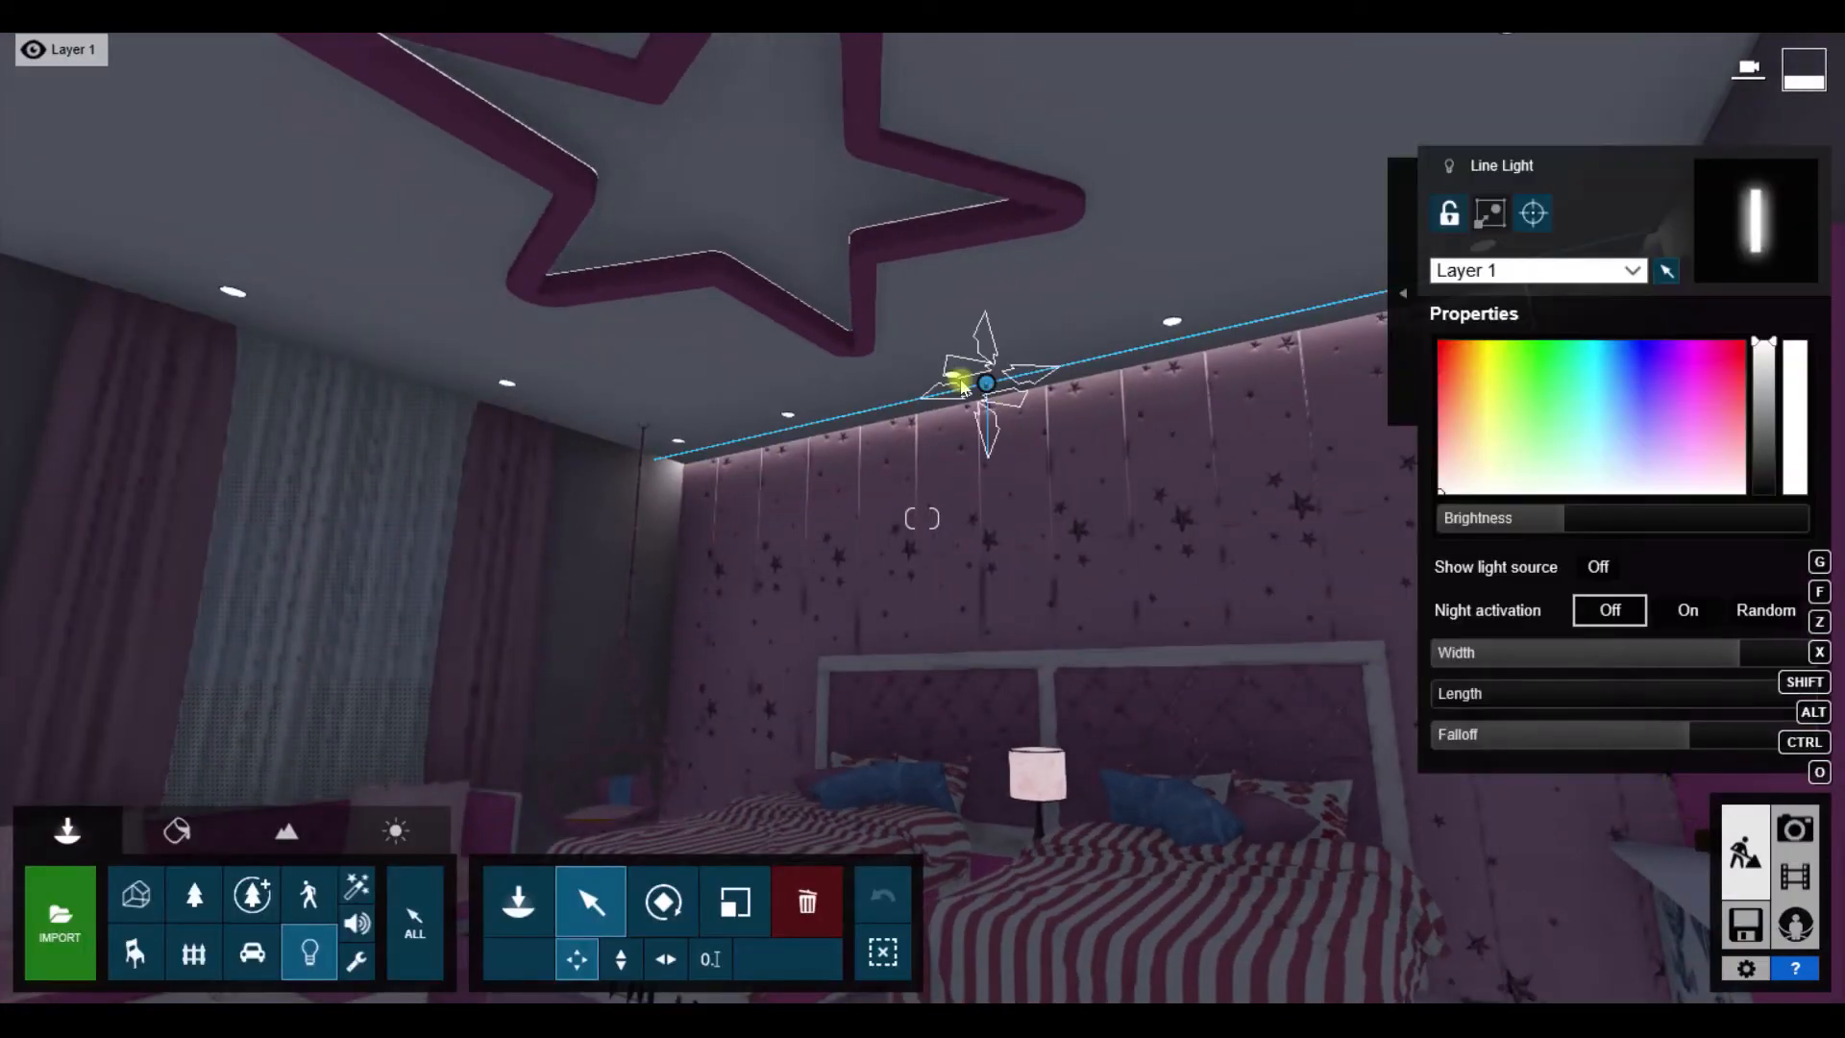
pyautogui.moveTo(1000, 395); pyautogui.dragTo(309, 373)
pyautogui.moveTo(1062, 909); pyautogui.dragTo(1025, 908)
pyautogui.moveTo(1076, 769); pyautogui.dragTo(1696, 661, button='right')
pyautogui.moveTo(1346, 673); pyautogui.dragTo(970, 759, button='right')
# Step: Fit the copied line light along the ceiling edge above the curtains, reducing its width and setting its falloff to 3.4
pyautogui.press('w')
pyautogui.click(591, 902)
pyautogui.moveTo(945, 495); pyautogui.dragTo(890, 544, button='right')
pyautogui.press('s')
pyautogui.press('a')
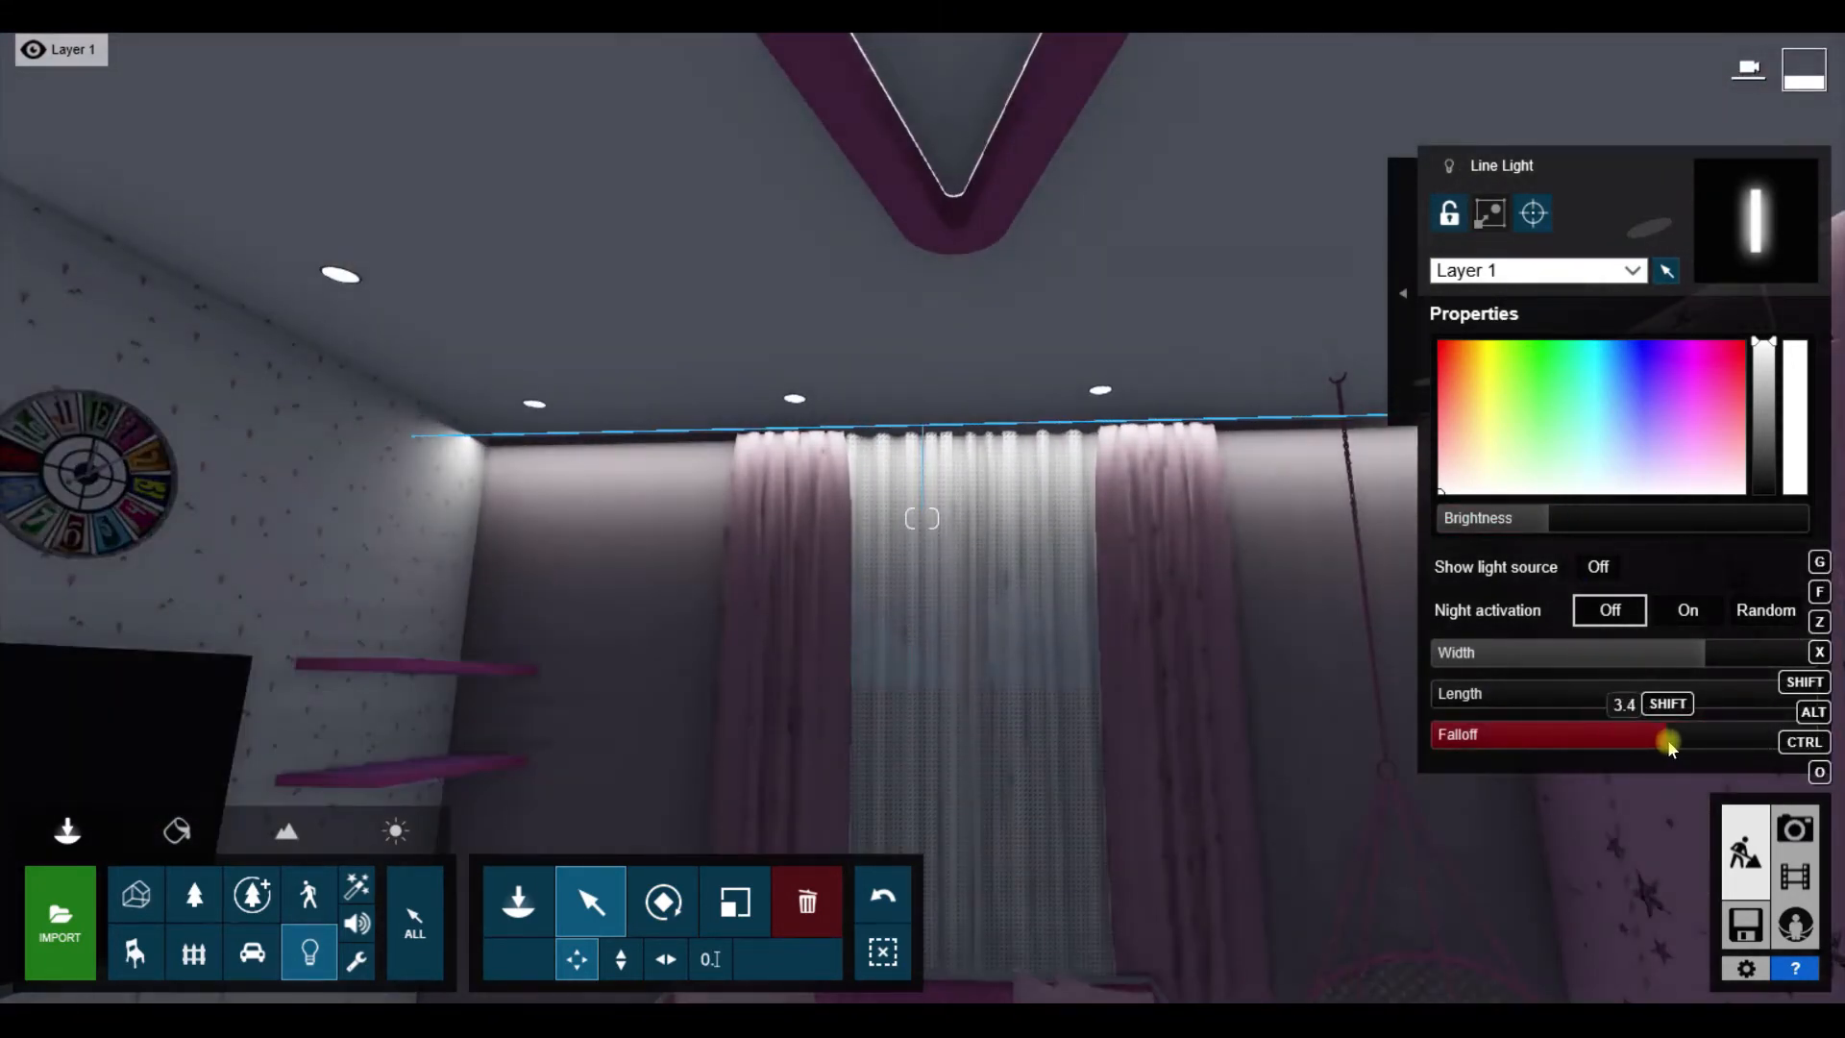
# Step: Duplicate the line light for the clock wall and align the copy along the ceiling edge
pyautogui.press('s')
pyautogui.moveTo(730, 551); pyautogui.dragTo(946, 288, button='right')
pyautogui.press('s')
pyautogui.keyDown('alt'); pyautogui.moveTo(1293, 528); pyautogui.dragTo(316, 344); pyautogui.keyUp('alt')
pyautogui.press('w')
pyautogui.moveTo(317, 344); pyautogui.dragTo(86, 288, button='right')
pyautogui.press('w')
pyautogui.moveTo(577, 408); pyautogui.dragTo(663, 413, button='right')
pyautogui.moveTo(780, 449); pyautogui.dragTo(774, 437)
pyautogui.moveTo(773, 438); pyautogui.dragTo(1028, 509, button='right')
# Step: Duplicate the line light once more and position the copy along another ceiling edge of the room
pyautogui.keyDown('alt'); pyautogui.moveTo(256, 411); pyautogui.dragTo(839, 362); pyautogui.keyUp('alt')
pyautogui.moveTo(839, 362); pyautogui.dragTo(1057, 361, button='right')
pyautogui.press('s')
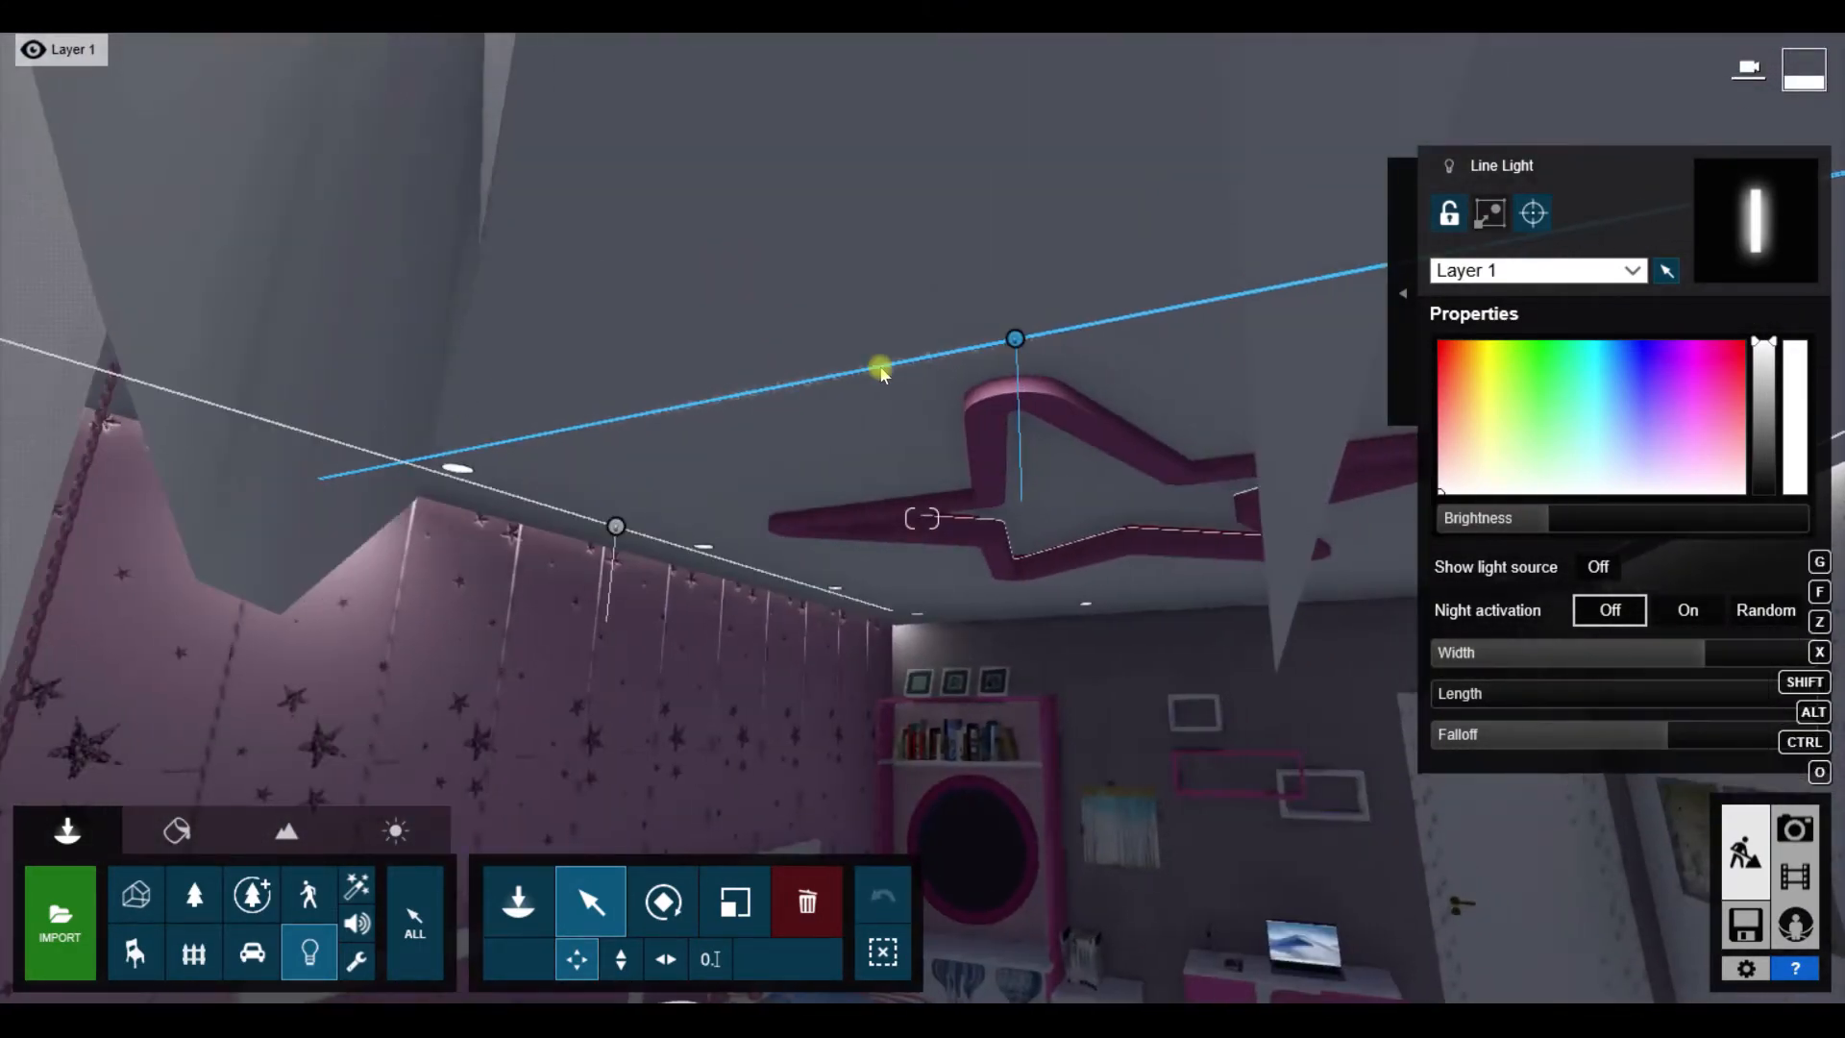
pyautogui.moveTo(1096, 598); pyautogui.dragTo(1098, 600)
# Step: Render the current frame with the new wall lights at 1280x720, overwrite the existing image and close the finished render
pyautogui.moveTo(1097, 600); pyautogui.dragTo(775, 264, button='right')
pyautogui.press('w')
pyautogui.moveTo(964, 165); pyautogui.dragTo(1781, 412, button='right')
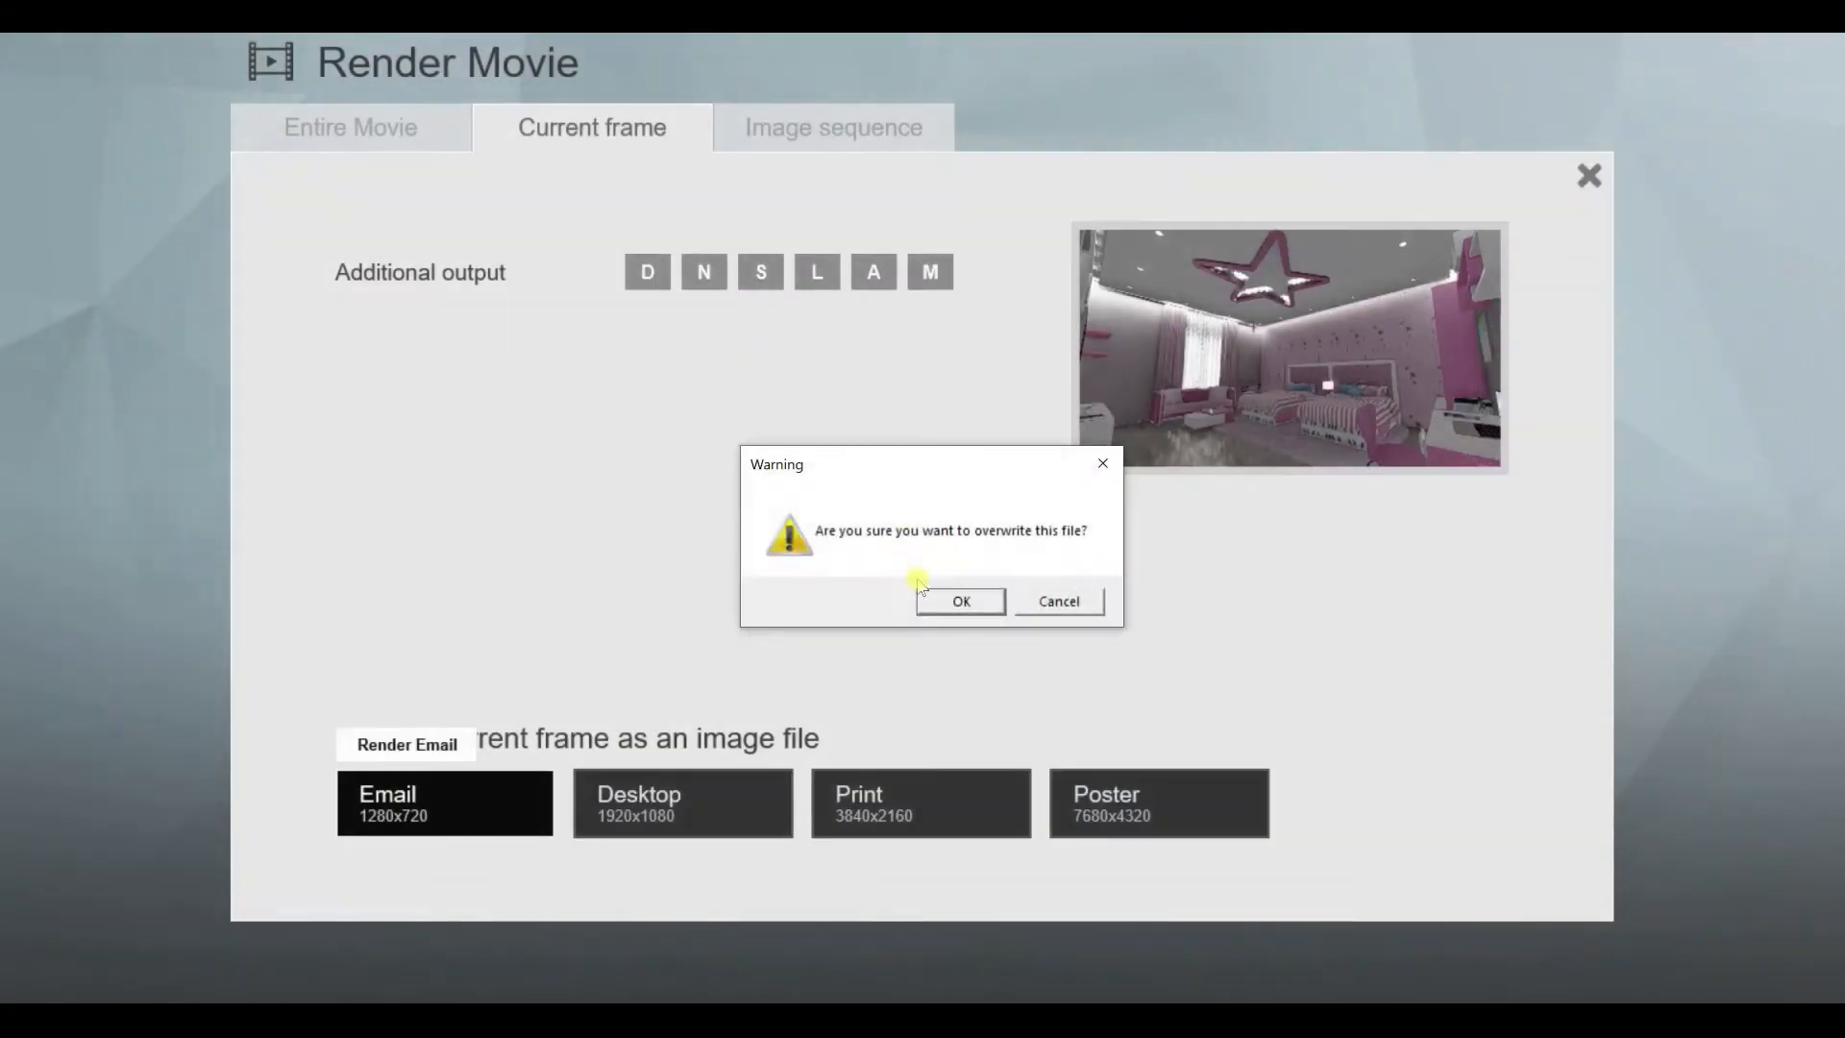
pyautogui.click(951, 602)
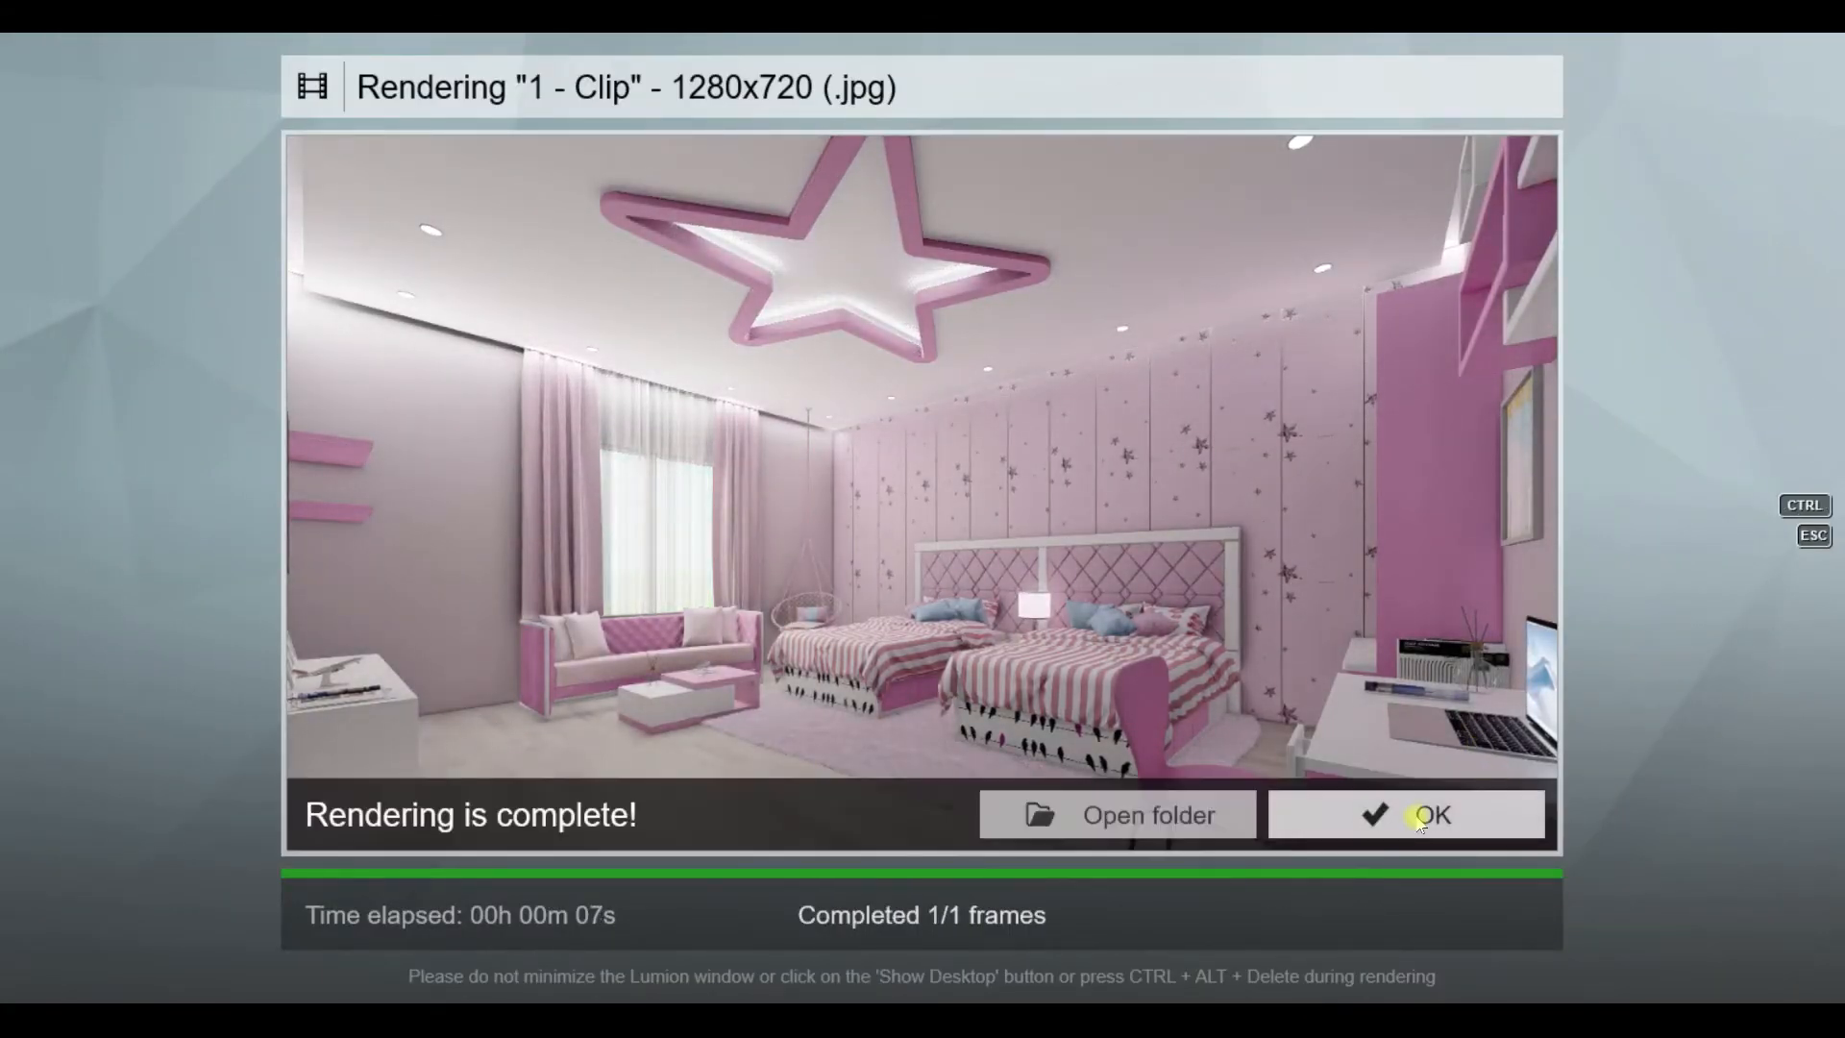
pyautogui.click(1413, 813)
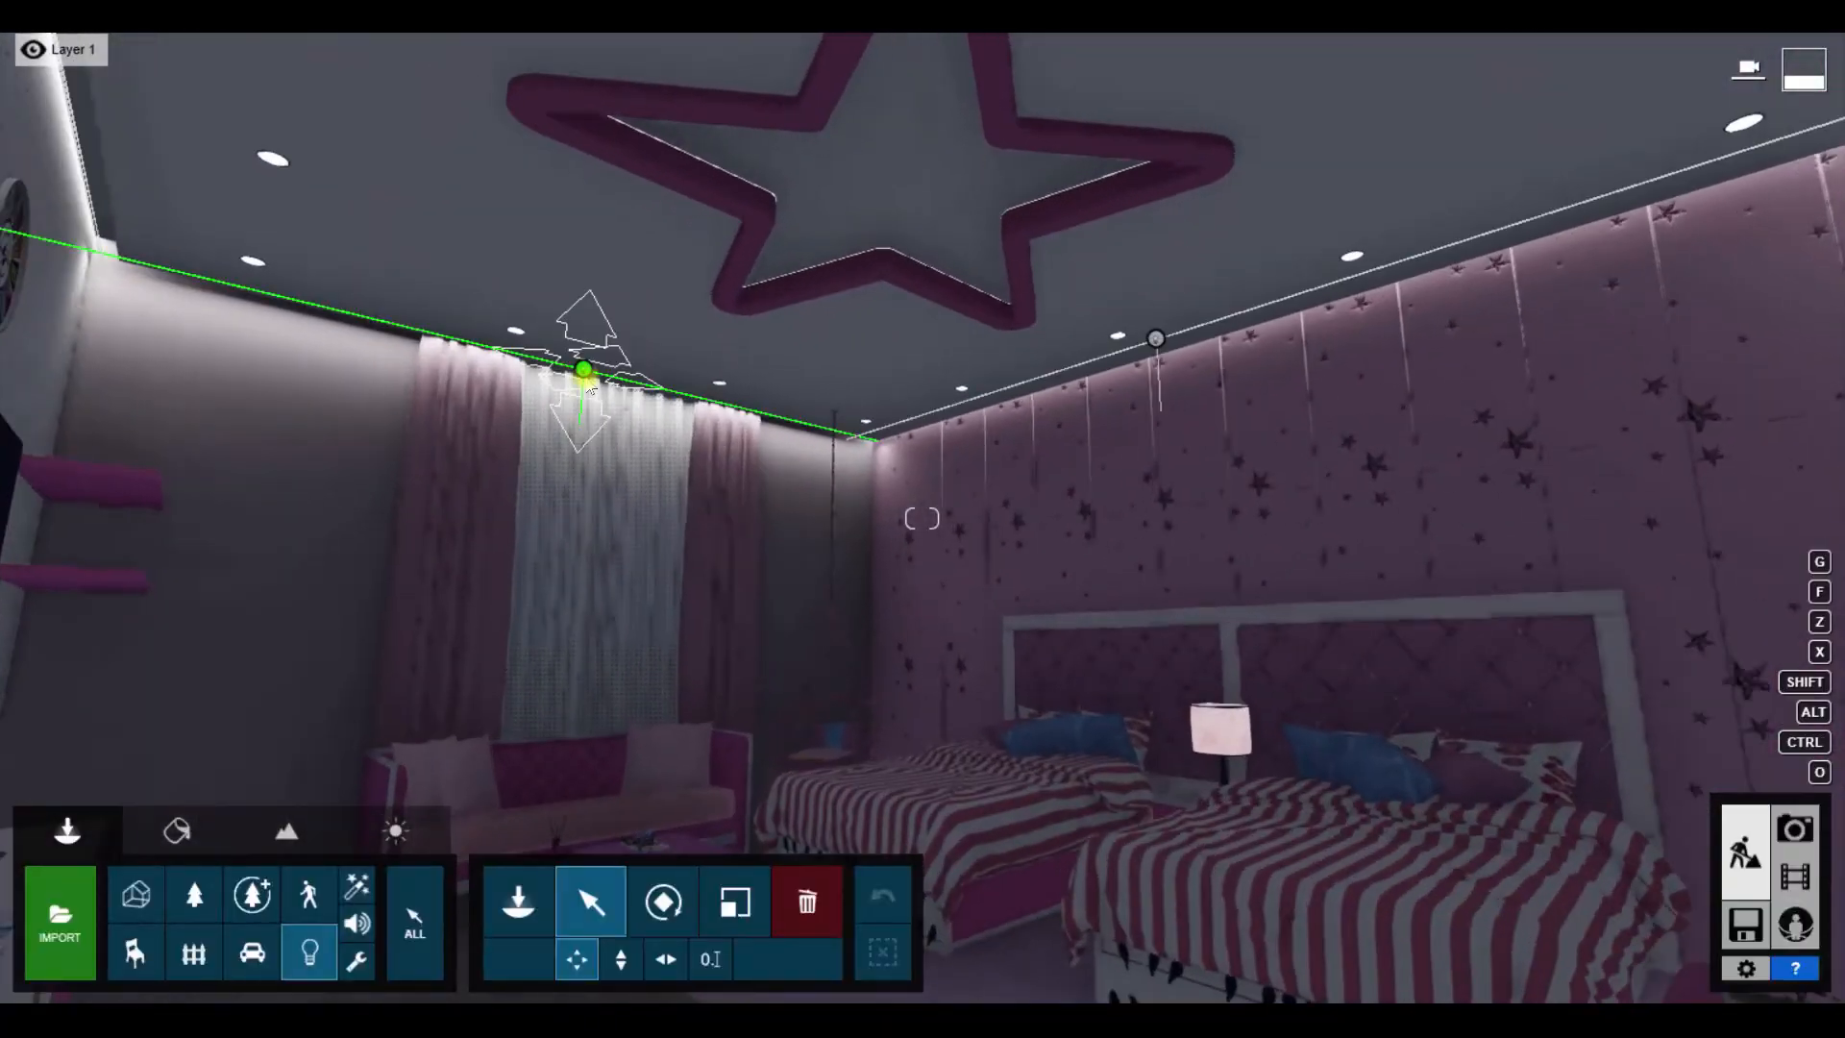
# Step: Increase the length of the line light above the window curtains and set its brightness to 26.8
pyautogui.click(590, 388)
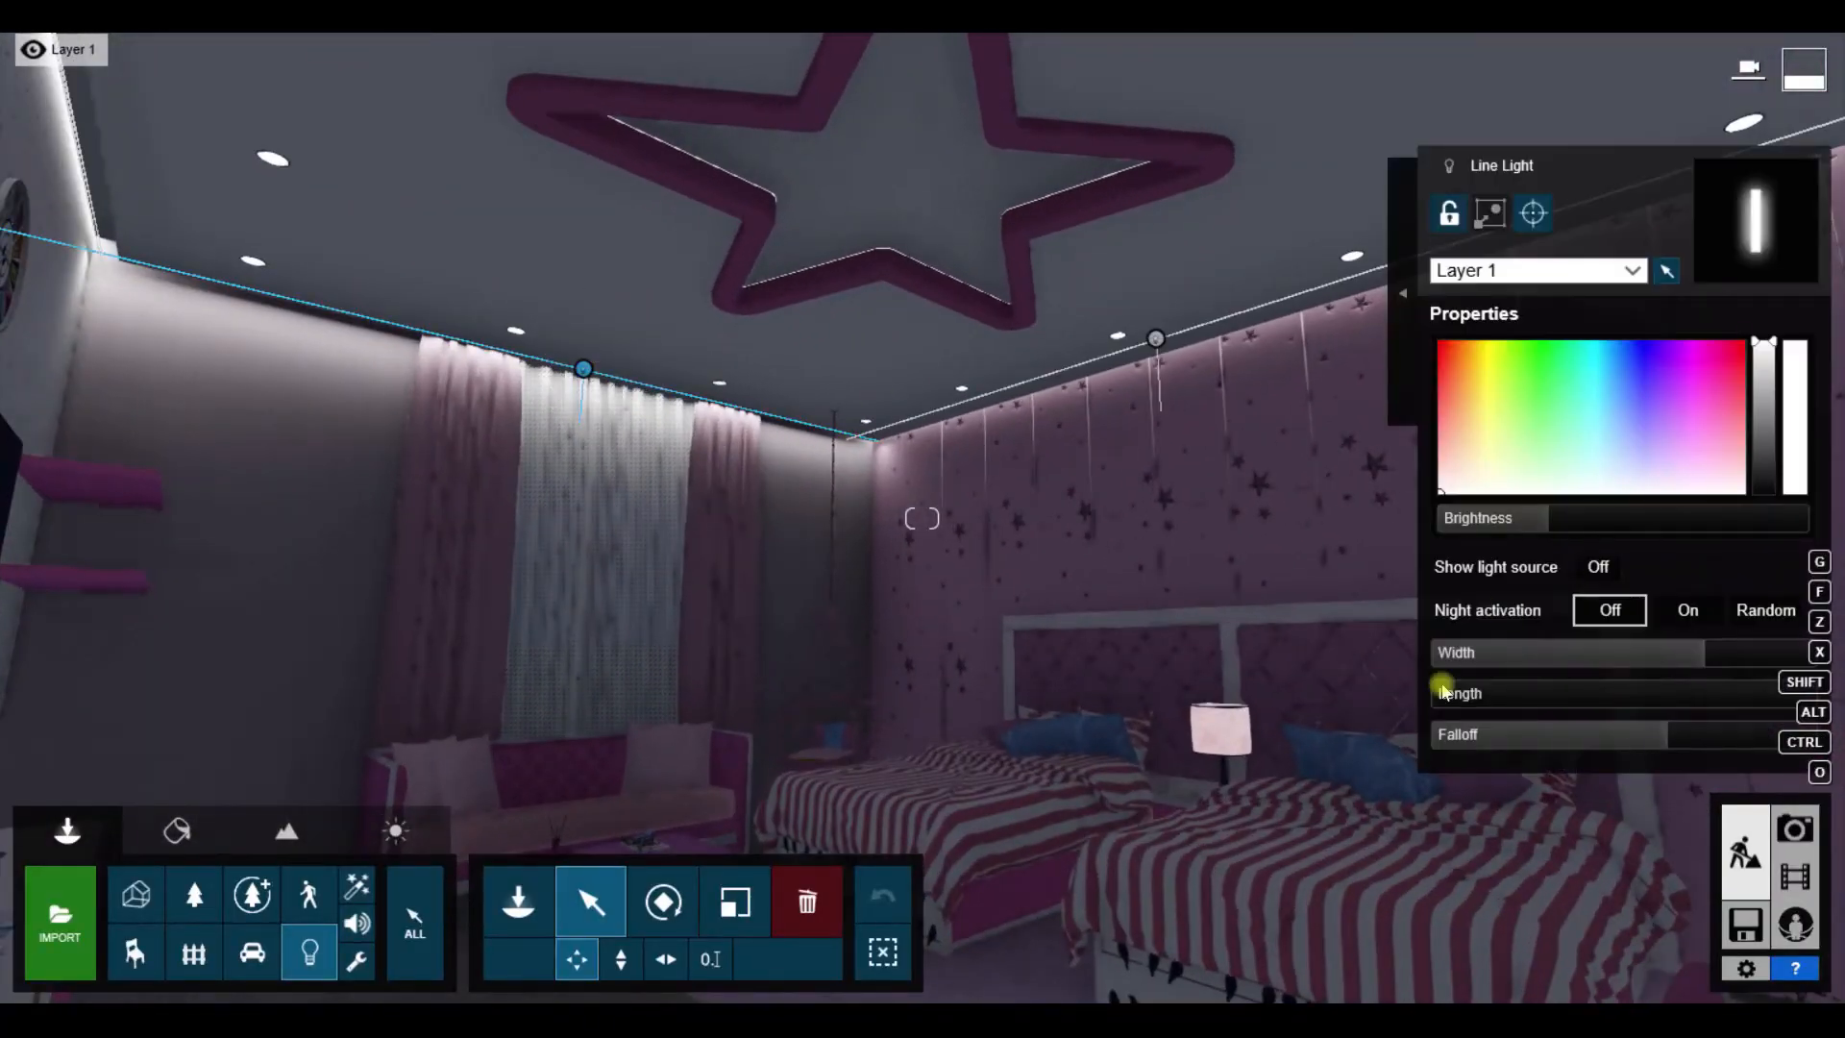
pyautogui.click(1459, 700)
pyautogui.click(1509, 520)
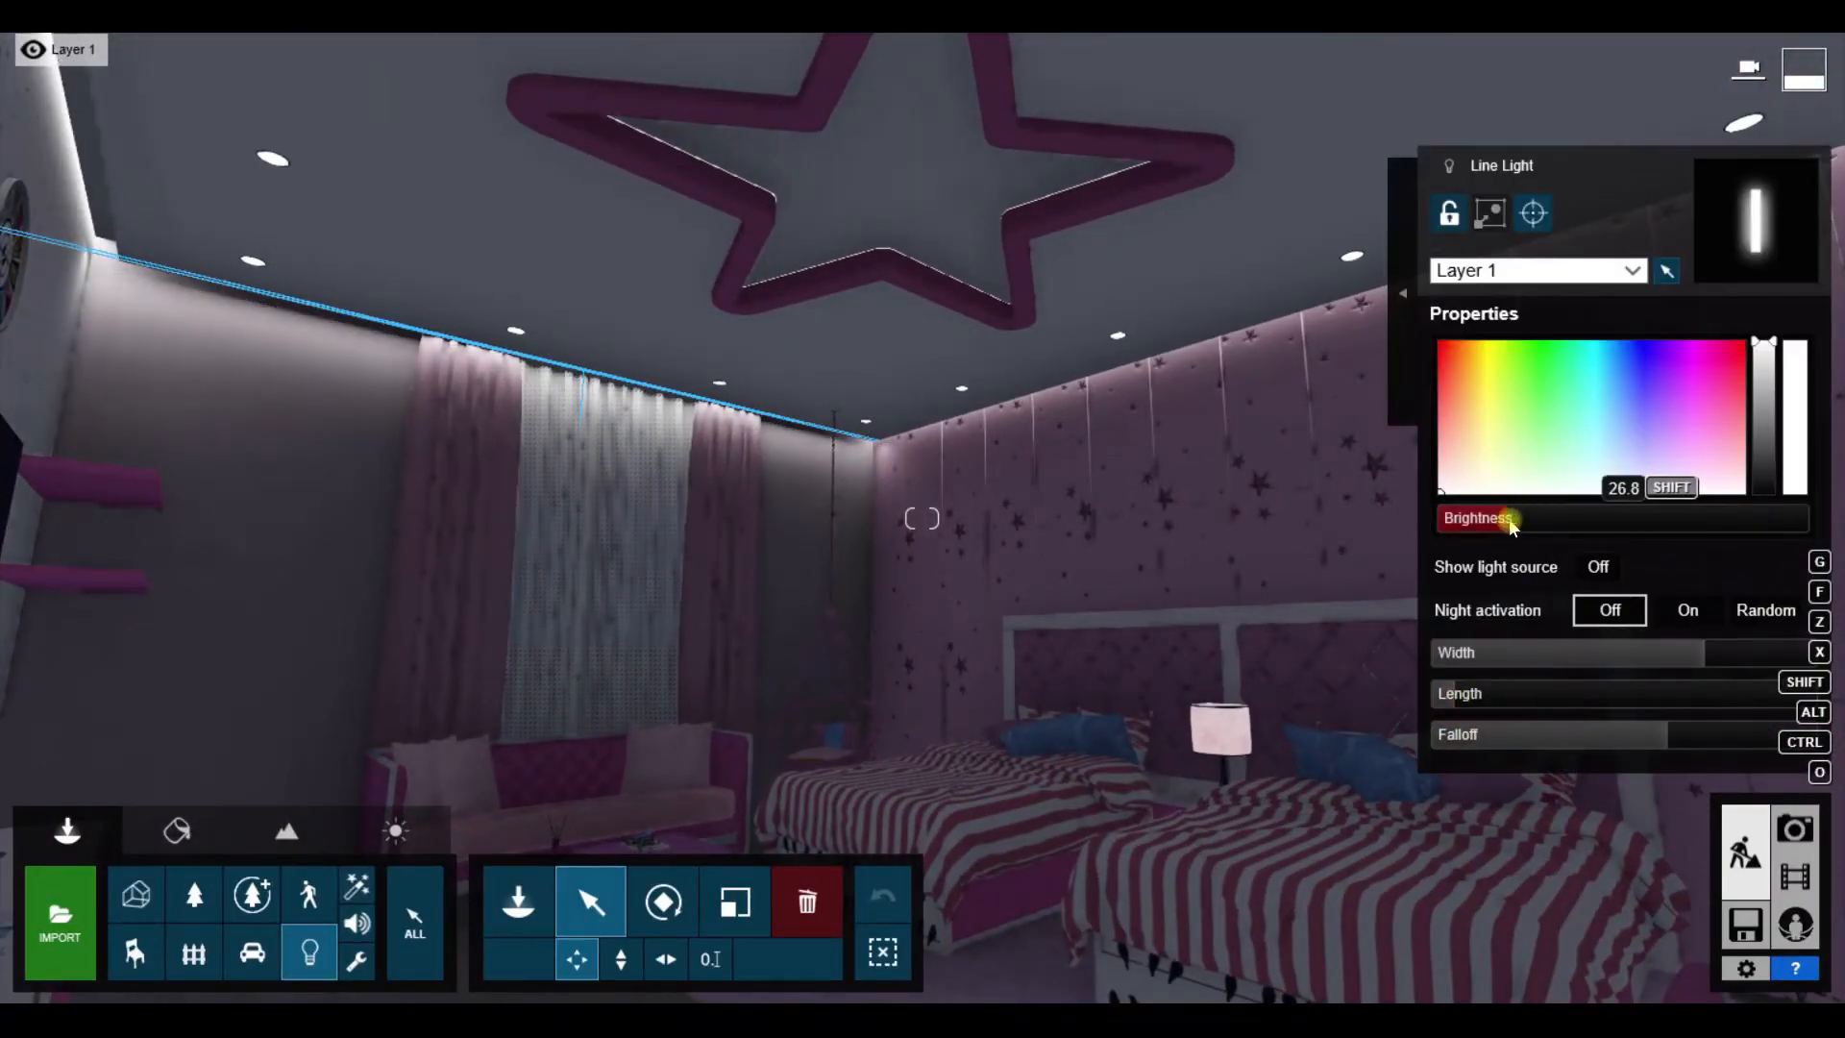
# Step: Raise the window wall's line light slightly toward the ceiling and return to the clip view to check it
pyautogui.press('w')
pyautogui.moveTo(828, 392); pyautogui.dragTo(565, 399, button='right')
pyautogui.press('w')
pyautogui.press('w')
pyautogui.click(620, 959)
pyautogui.moveTo(759, 198); pyautogui.dragTo(759, 192)
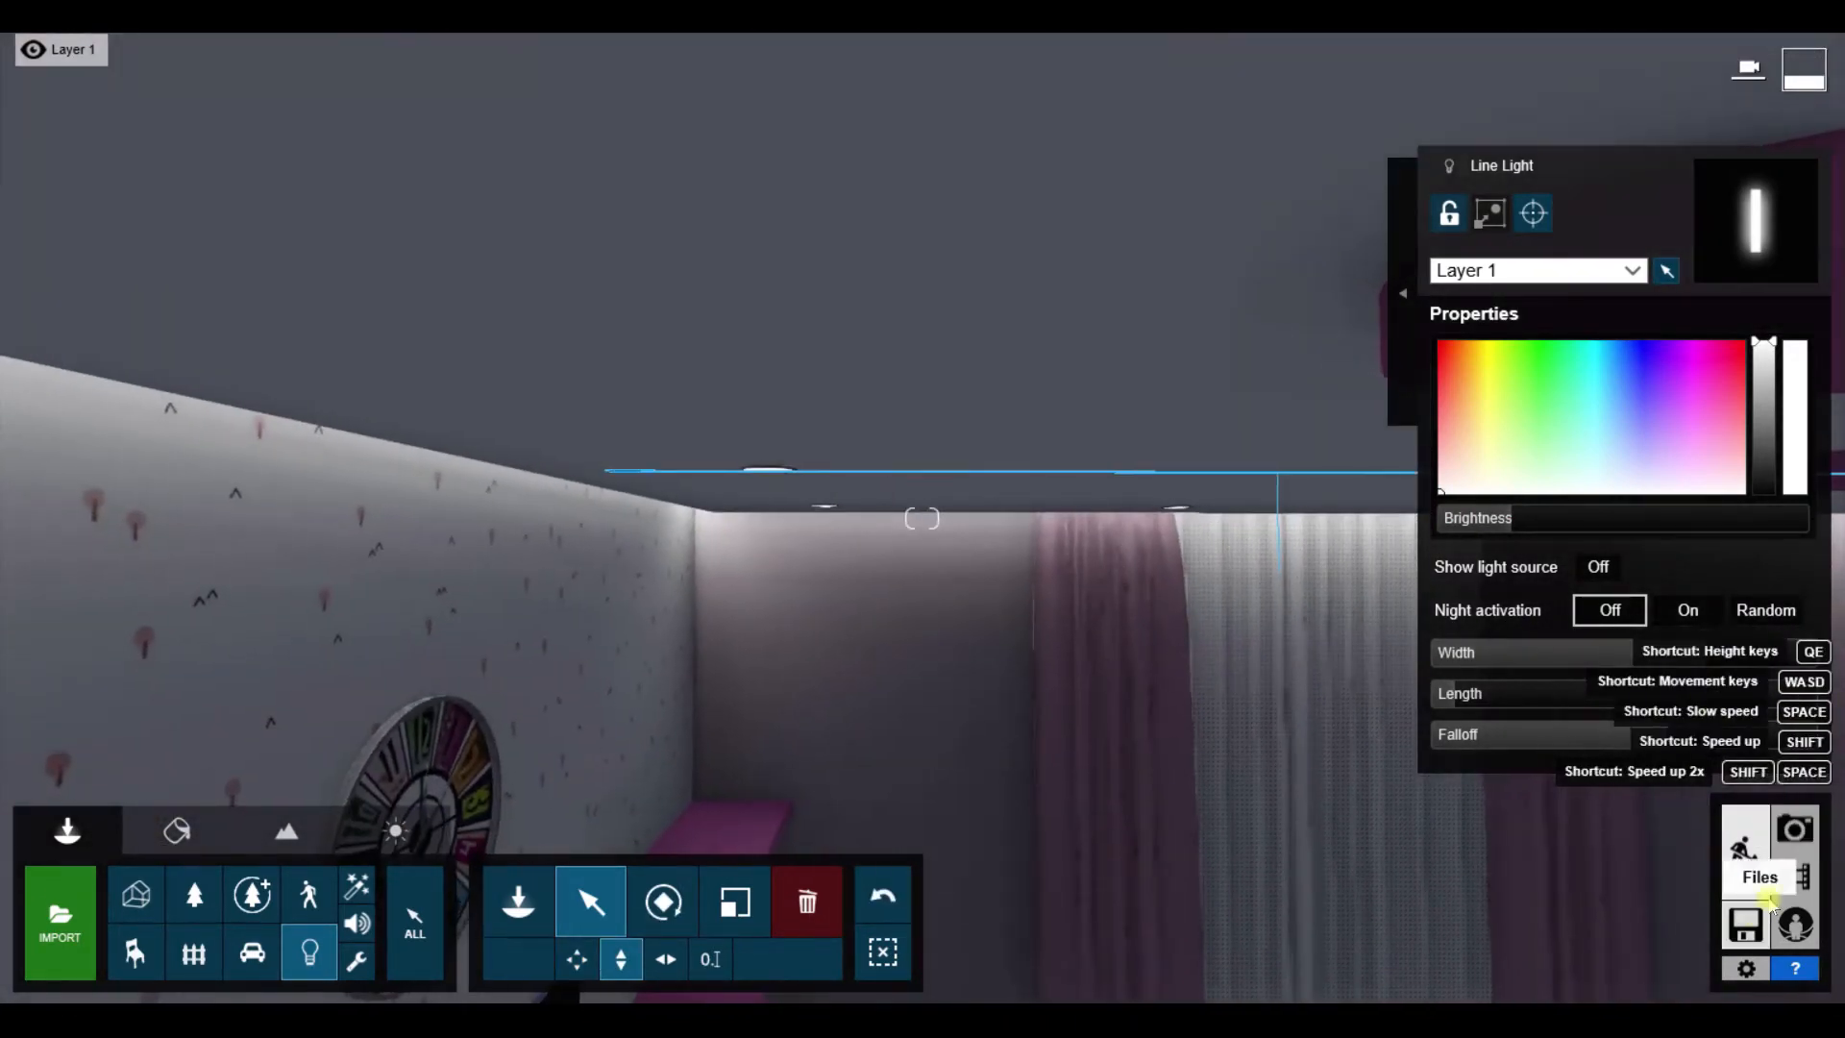
pyautogui.click(1795, 876)
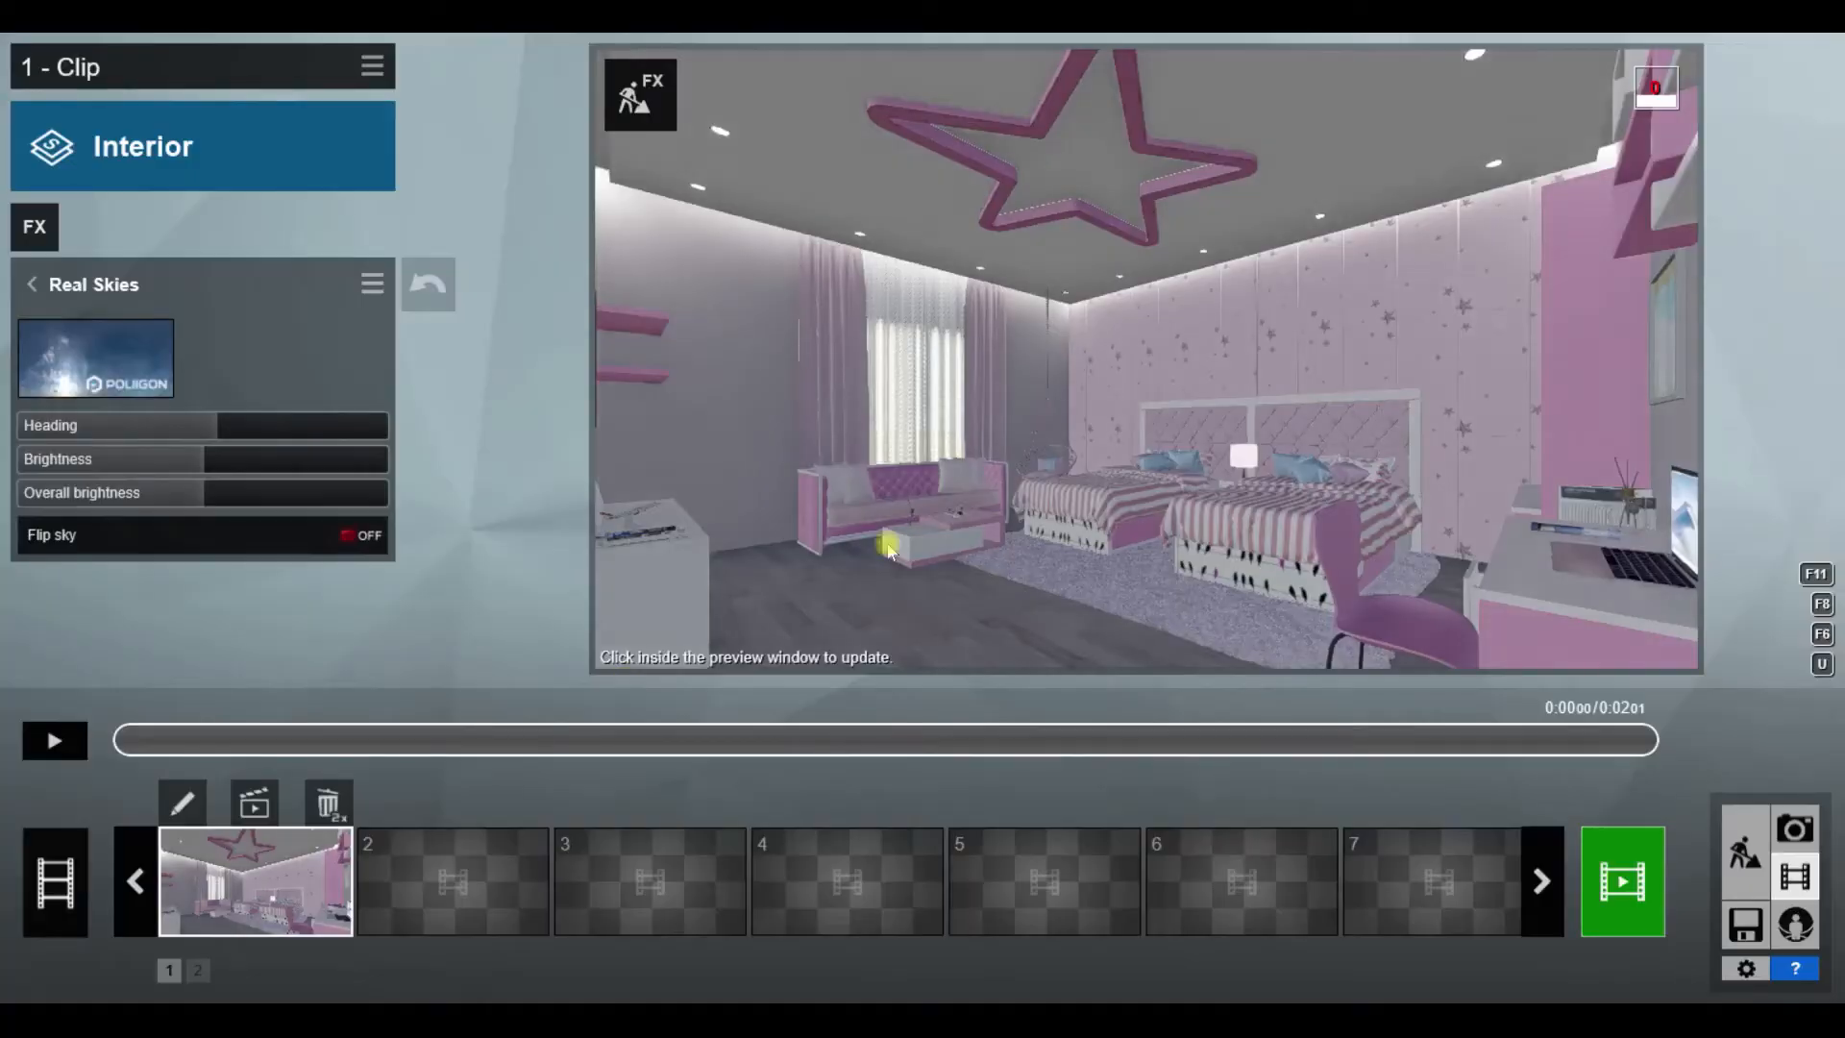
# Step: Adjust the clip's Sun effect and lower its Exposure effect slightly
pyautogui.click(69, 288)
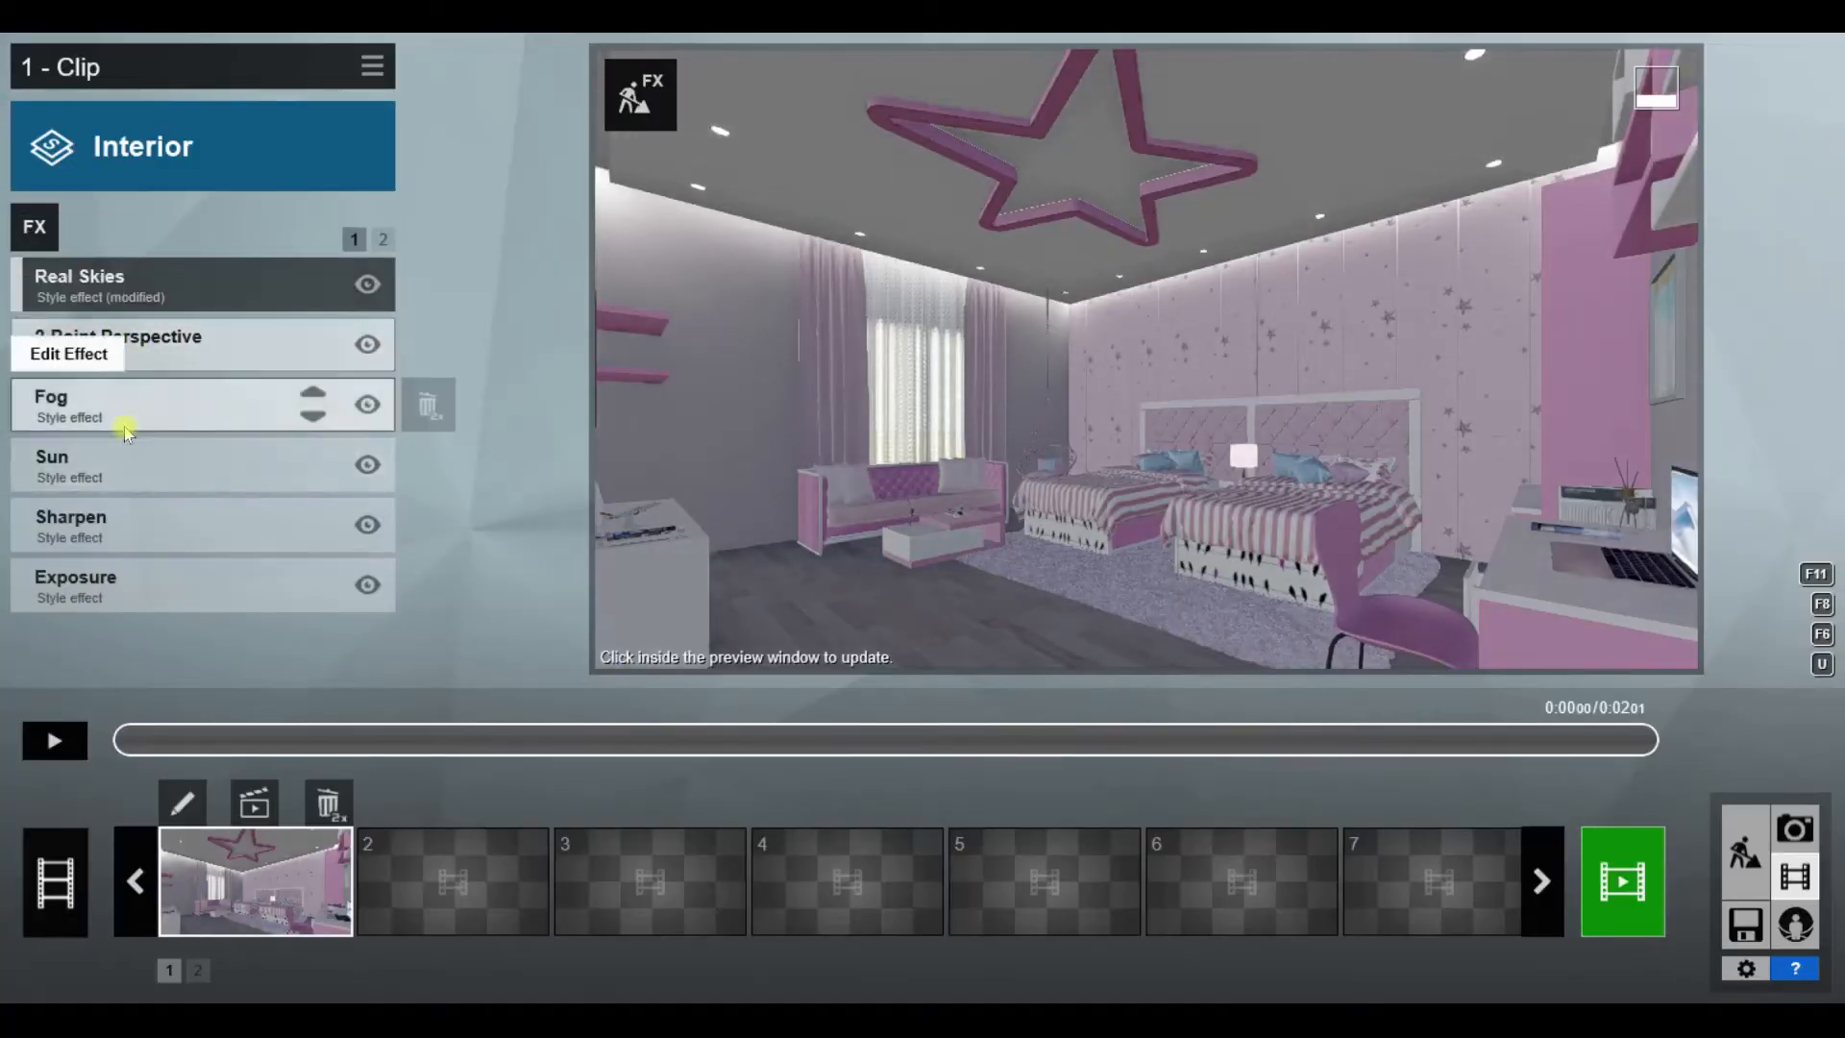
pyautogui.click(87, 461)
pyautogui.click(32, 284)
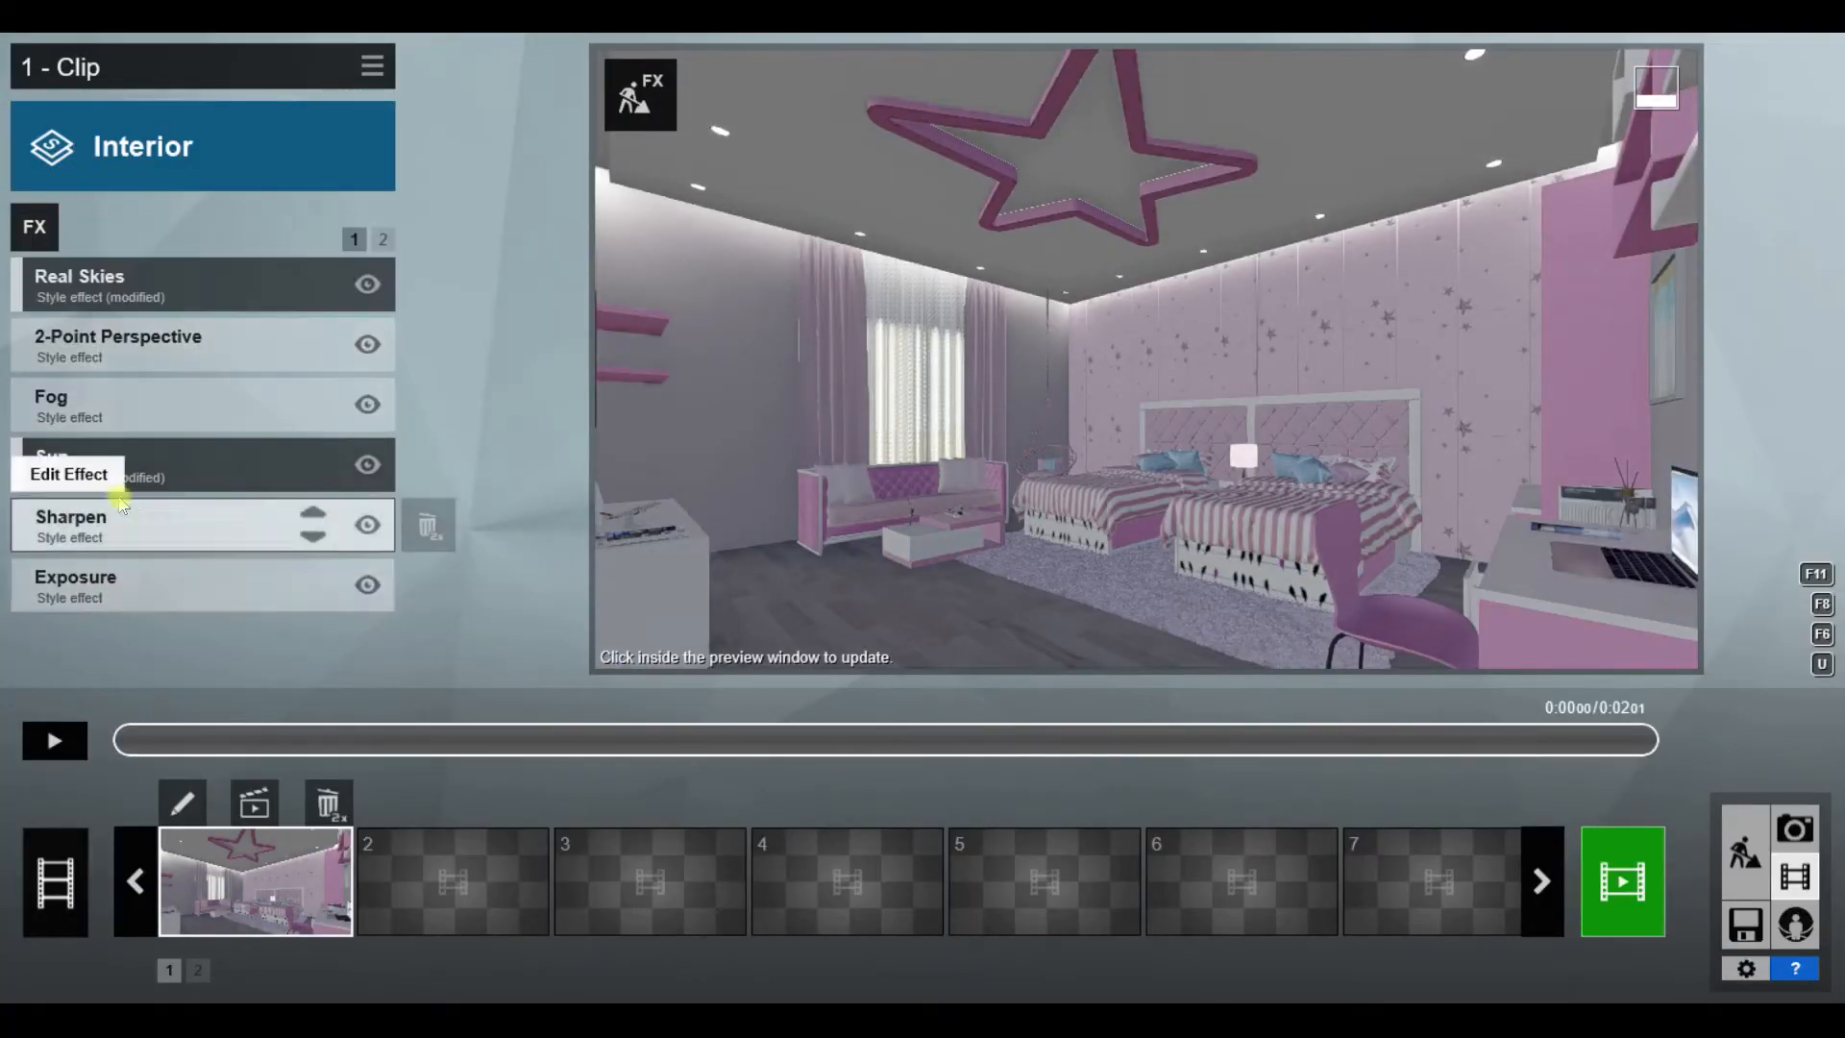
pyautogui.click(87, 581)
pyautogui.click(32, 284)
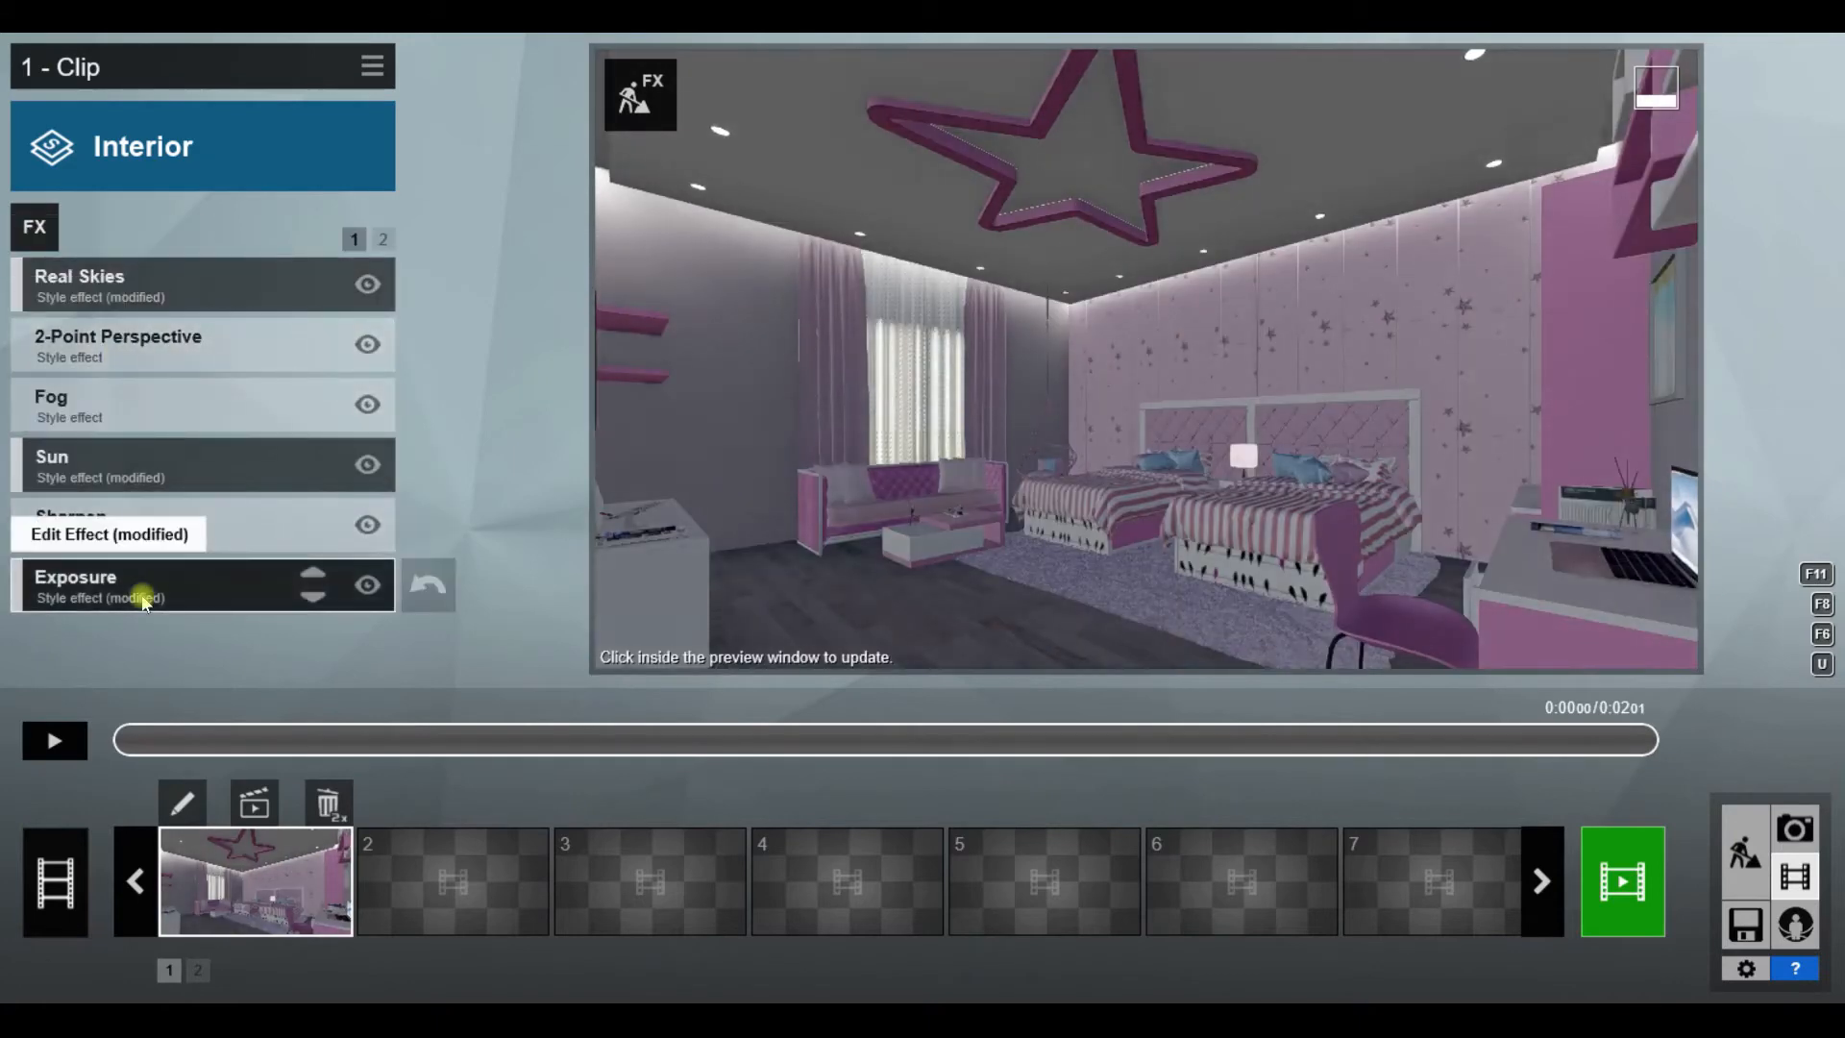
# Step: Tune the Color Correction effect: reduce brightness, slightly raise tint and contrast, and set the high limit to 0.8
pyautogui.click(383, 239)
pyautogui.click(152, 283)
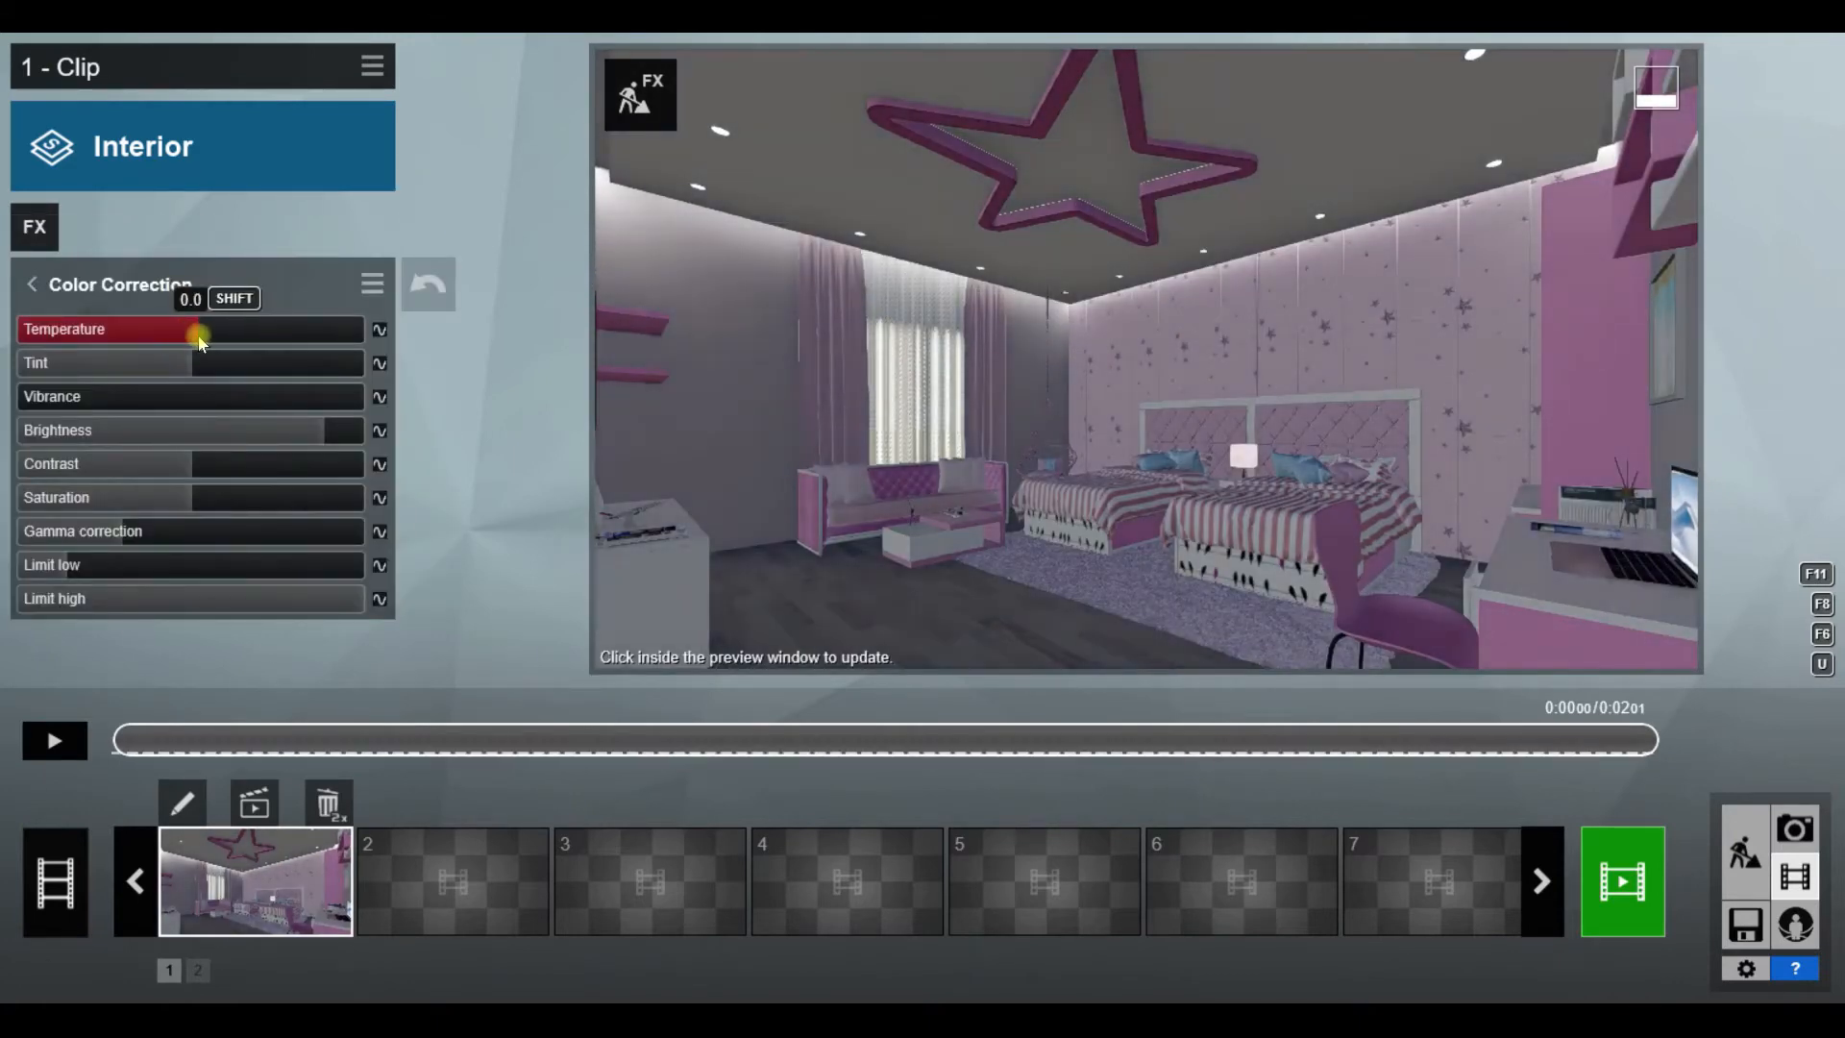
pyautogui.moveTo(325, 431); pyautogui.dragTo(236, 466)
pyautogui.click(1057, 480)
pyautogui.click(1518, 531)
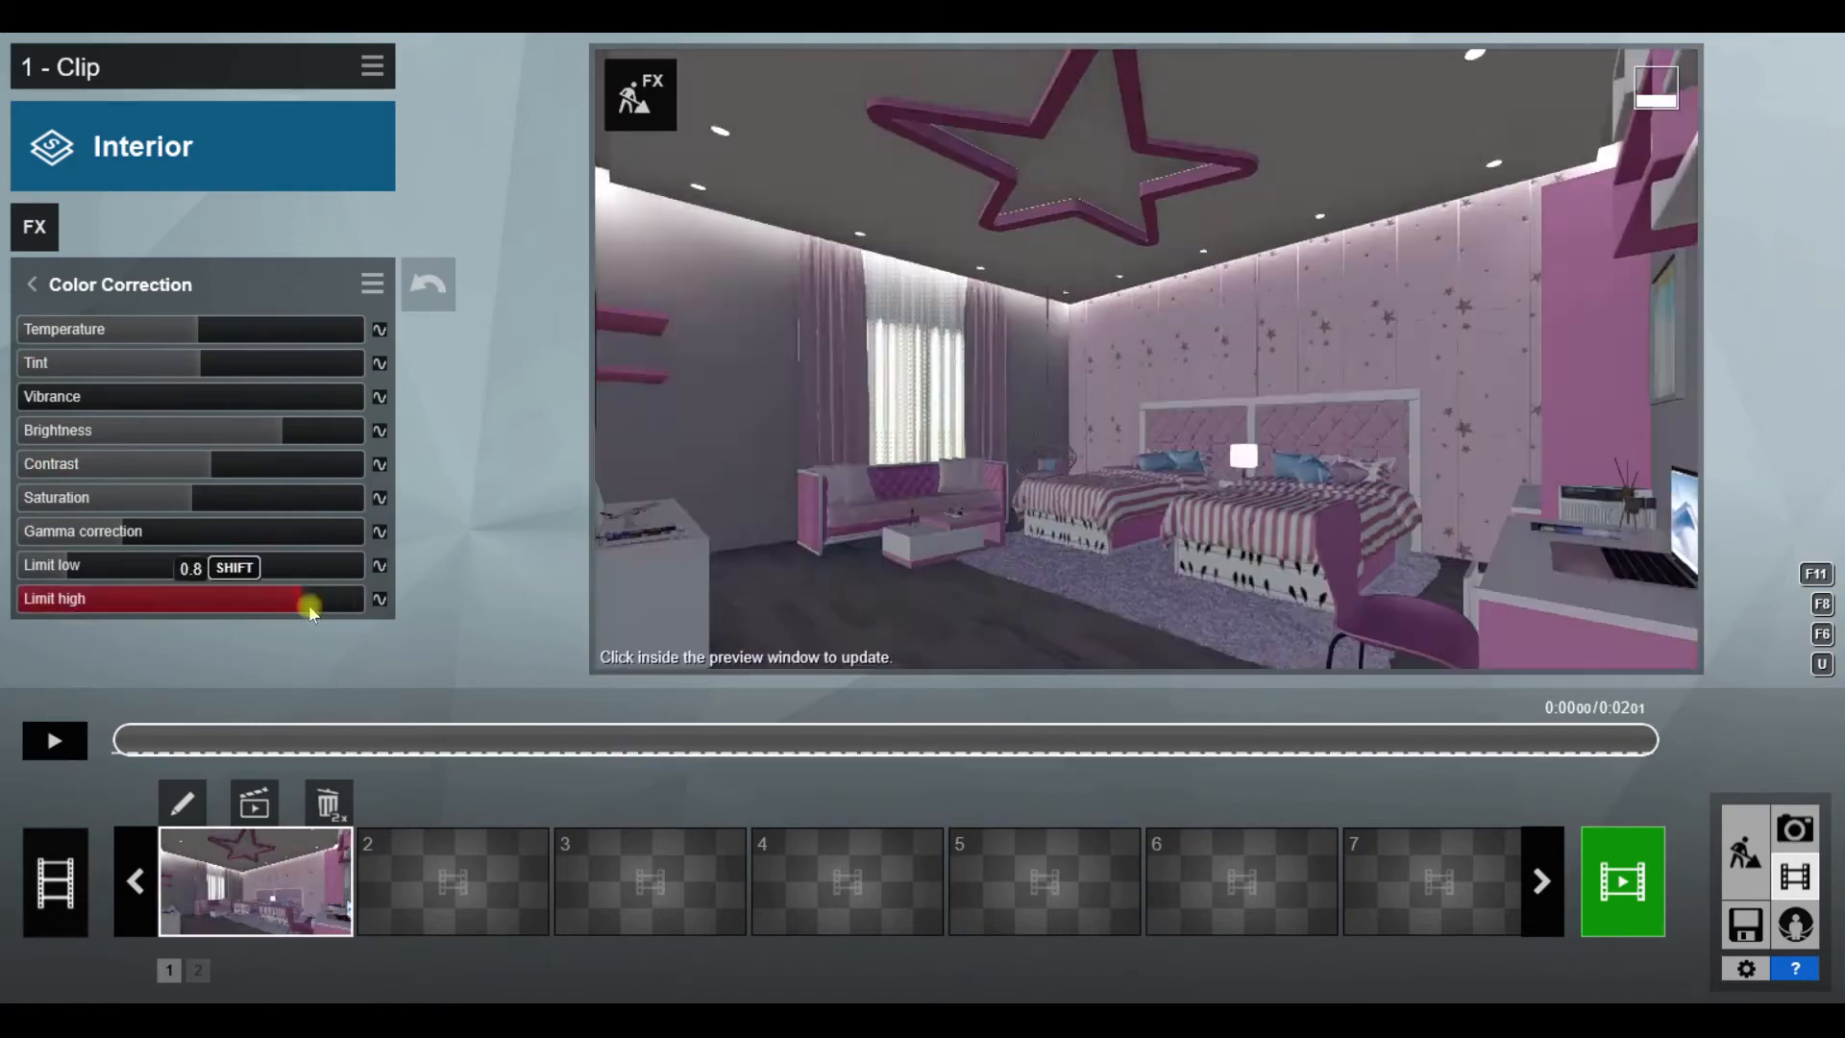
# Step: Render the current frame with the adjusted effects at 1280x720, overwriting the existing image
pyautogui.click(1745, 853)
pyautogui.moveTo(923, 519); pyautogui.dragTo(673, 596, button='right')
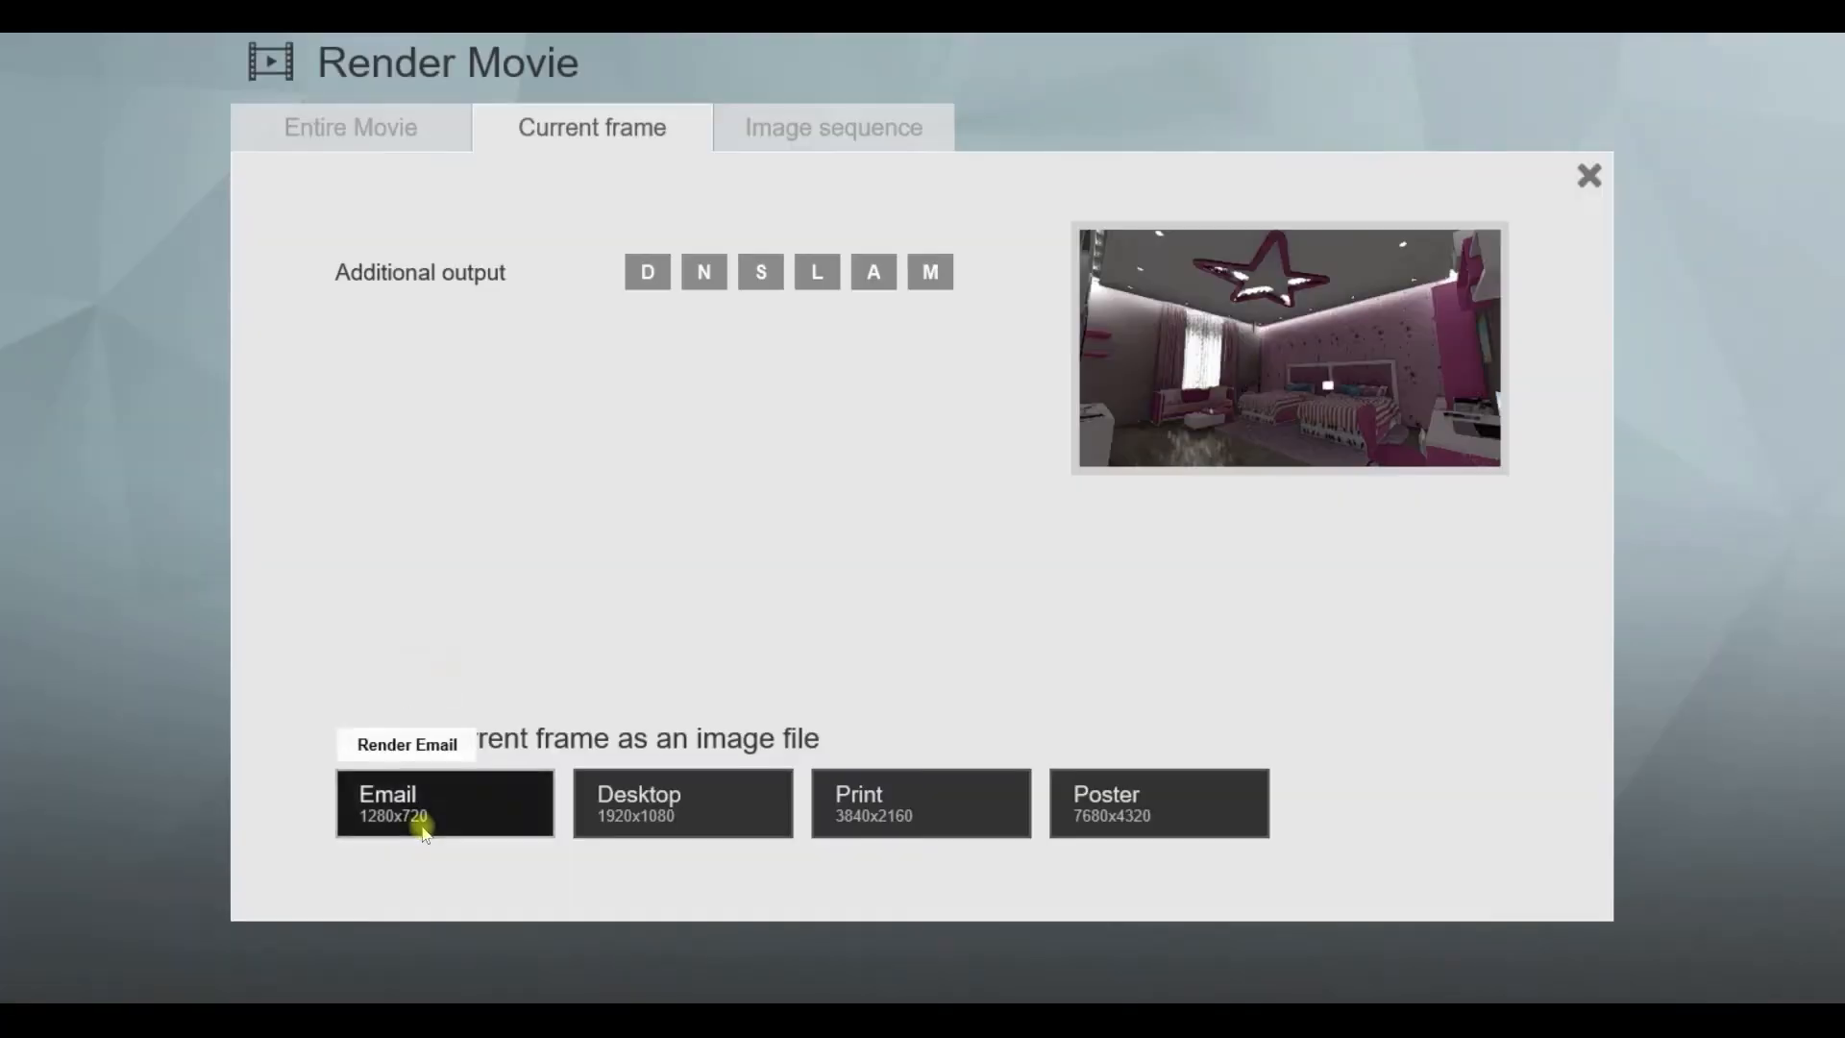
pyautogui.click(416, 819)
pyautogui.click(924, 605)
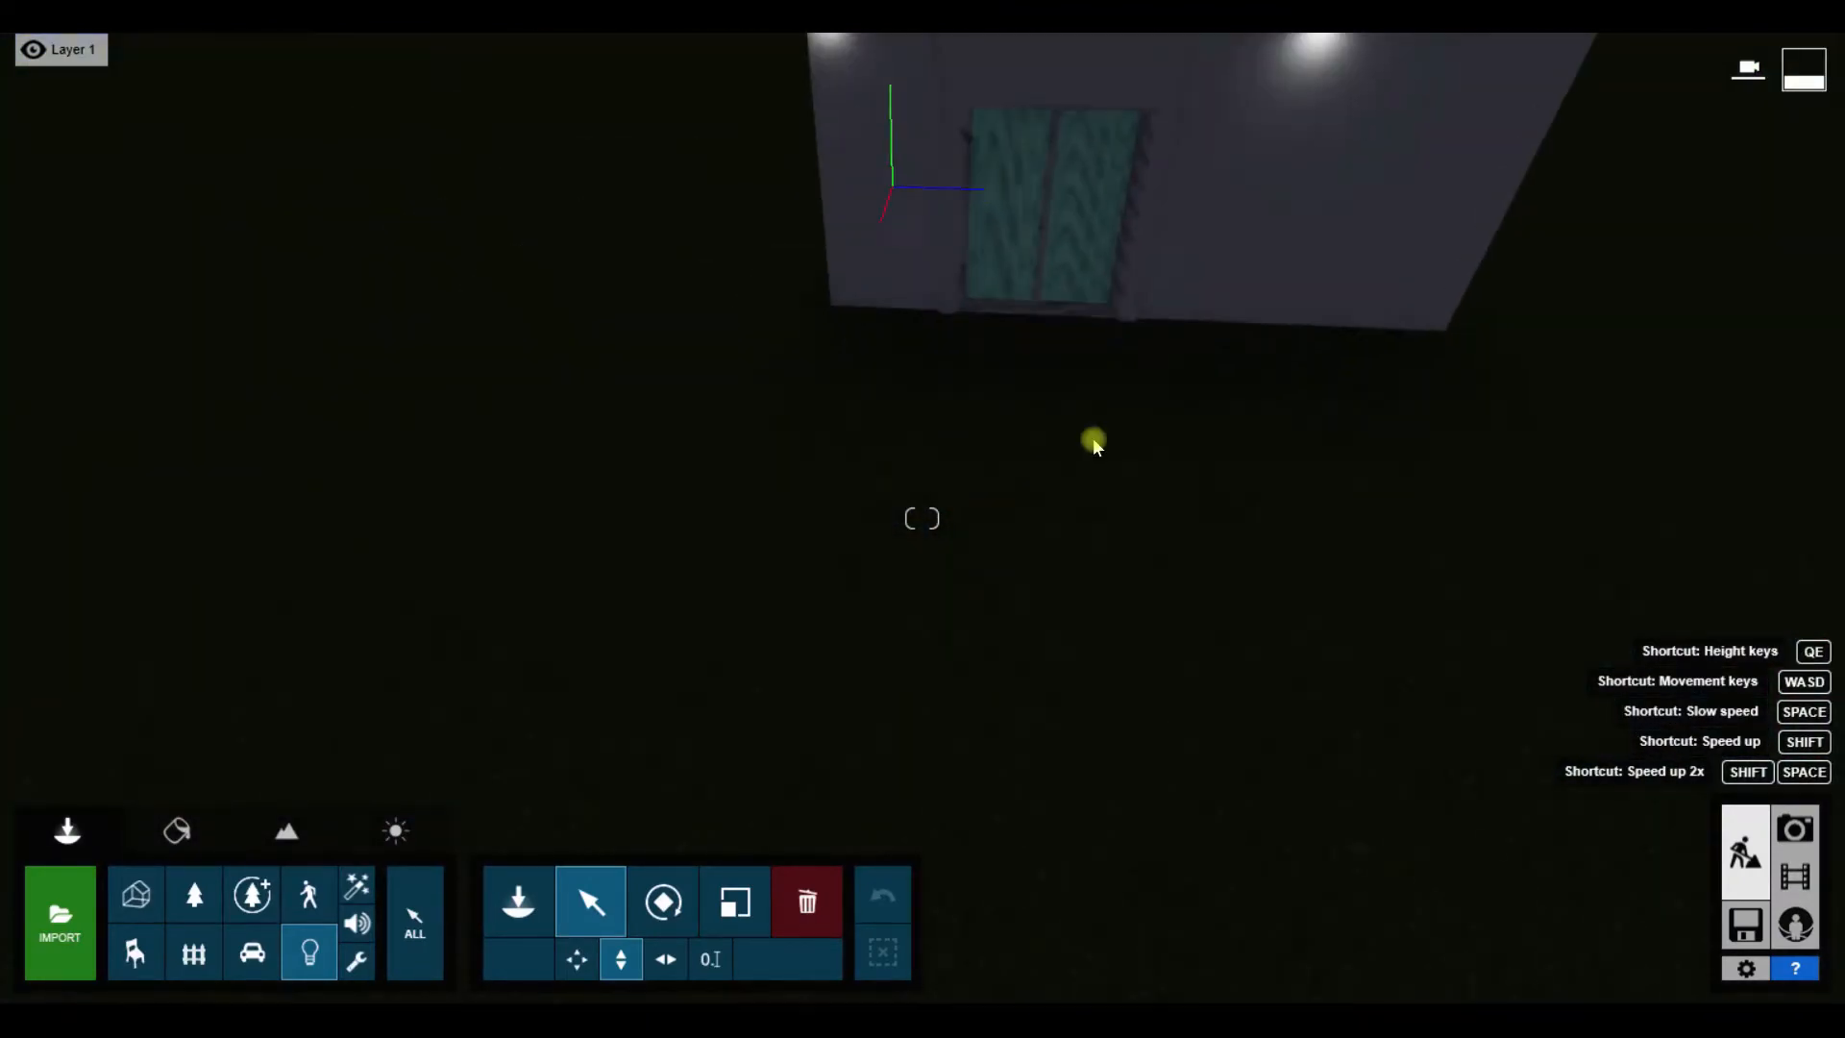
# Step: Rotate the area light outside the window to face it, reposition the light, increase its width and lower its brightness
pyautogui.click(663, 901)
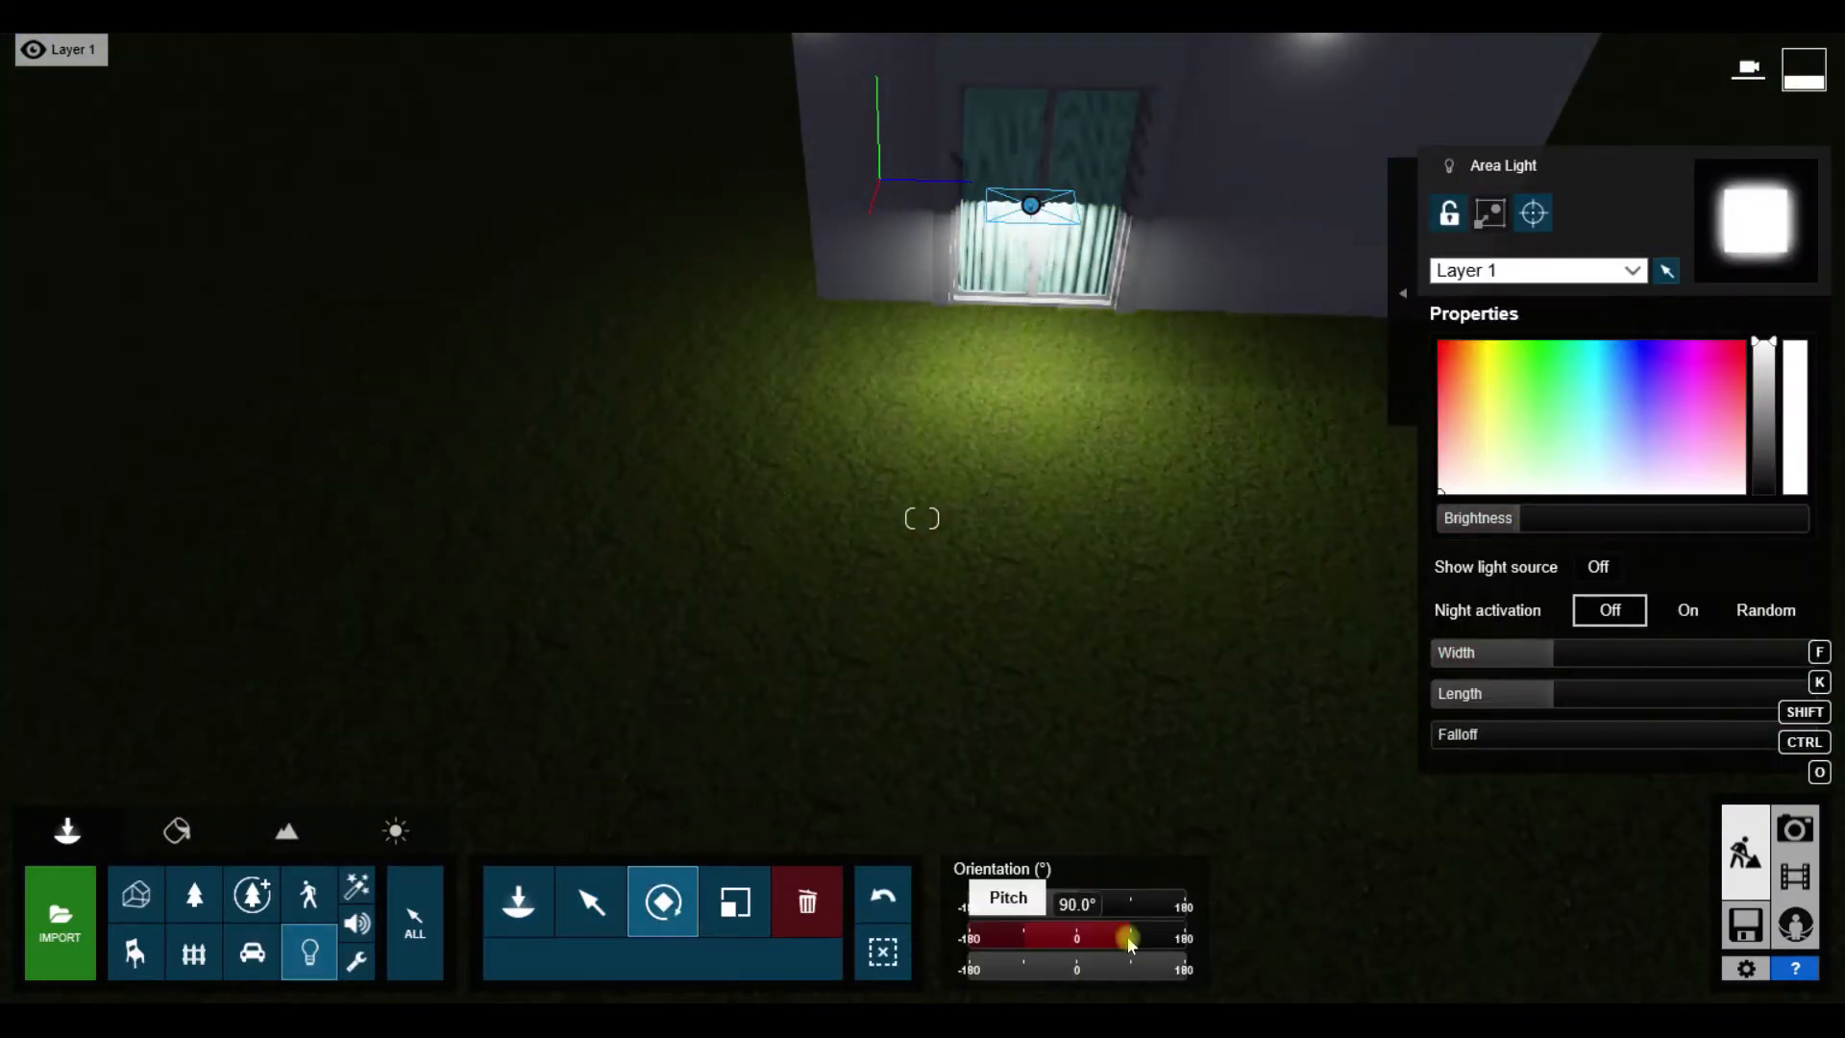
pyautogui.moveTo(1138, 967); pyautogui.dragTo(1192, 971)
pyautogui.moveTo(1074, 938); pyautogui.dragTo(1029, 907)
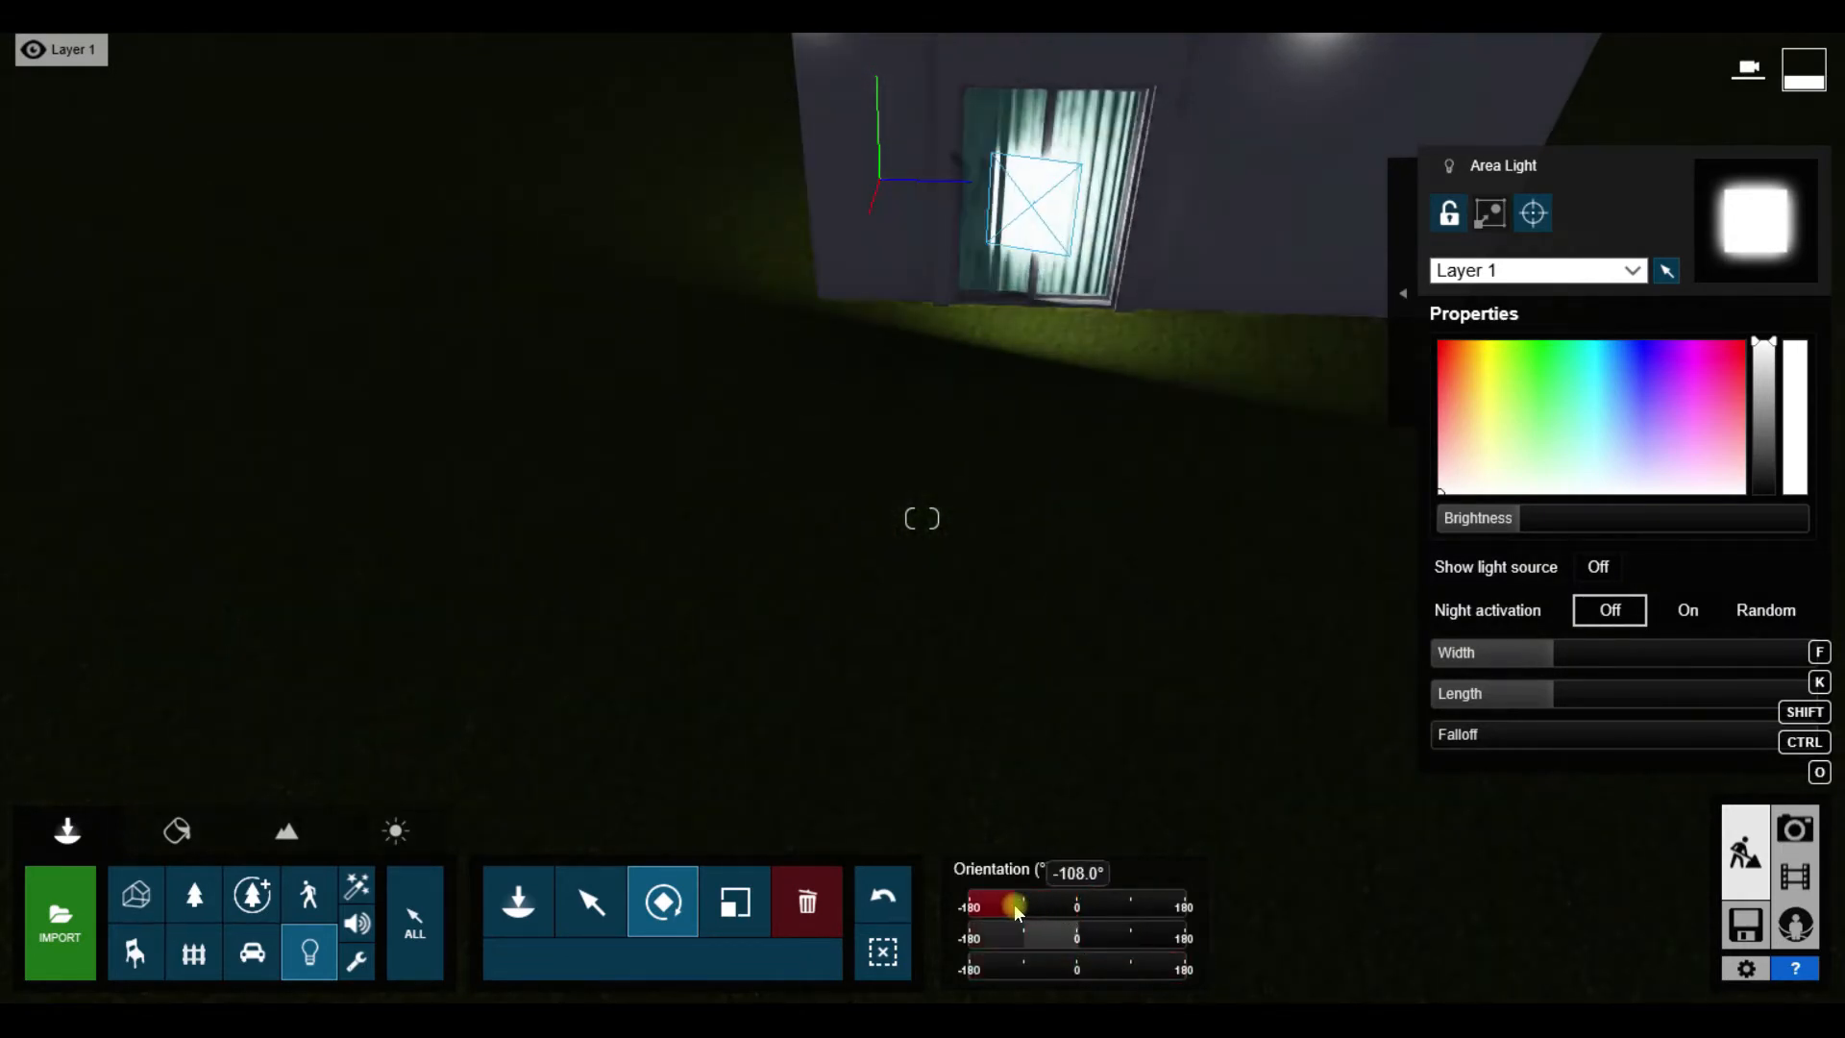
pyautogui.press('m')
pyautogui.moveTo(1031, 204); pyautogui.dragTo(1031, 479)
pyautogui.moveTo(1564, 653); pyautogui.dragTo(1688, 653)
pyautogui.moveTo(1522, 521); pyautogui.dragTo(1485, 523)
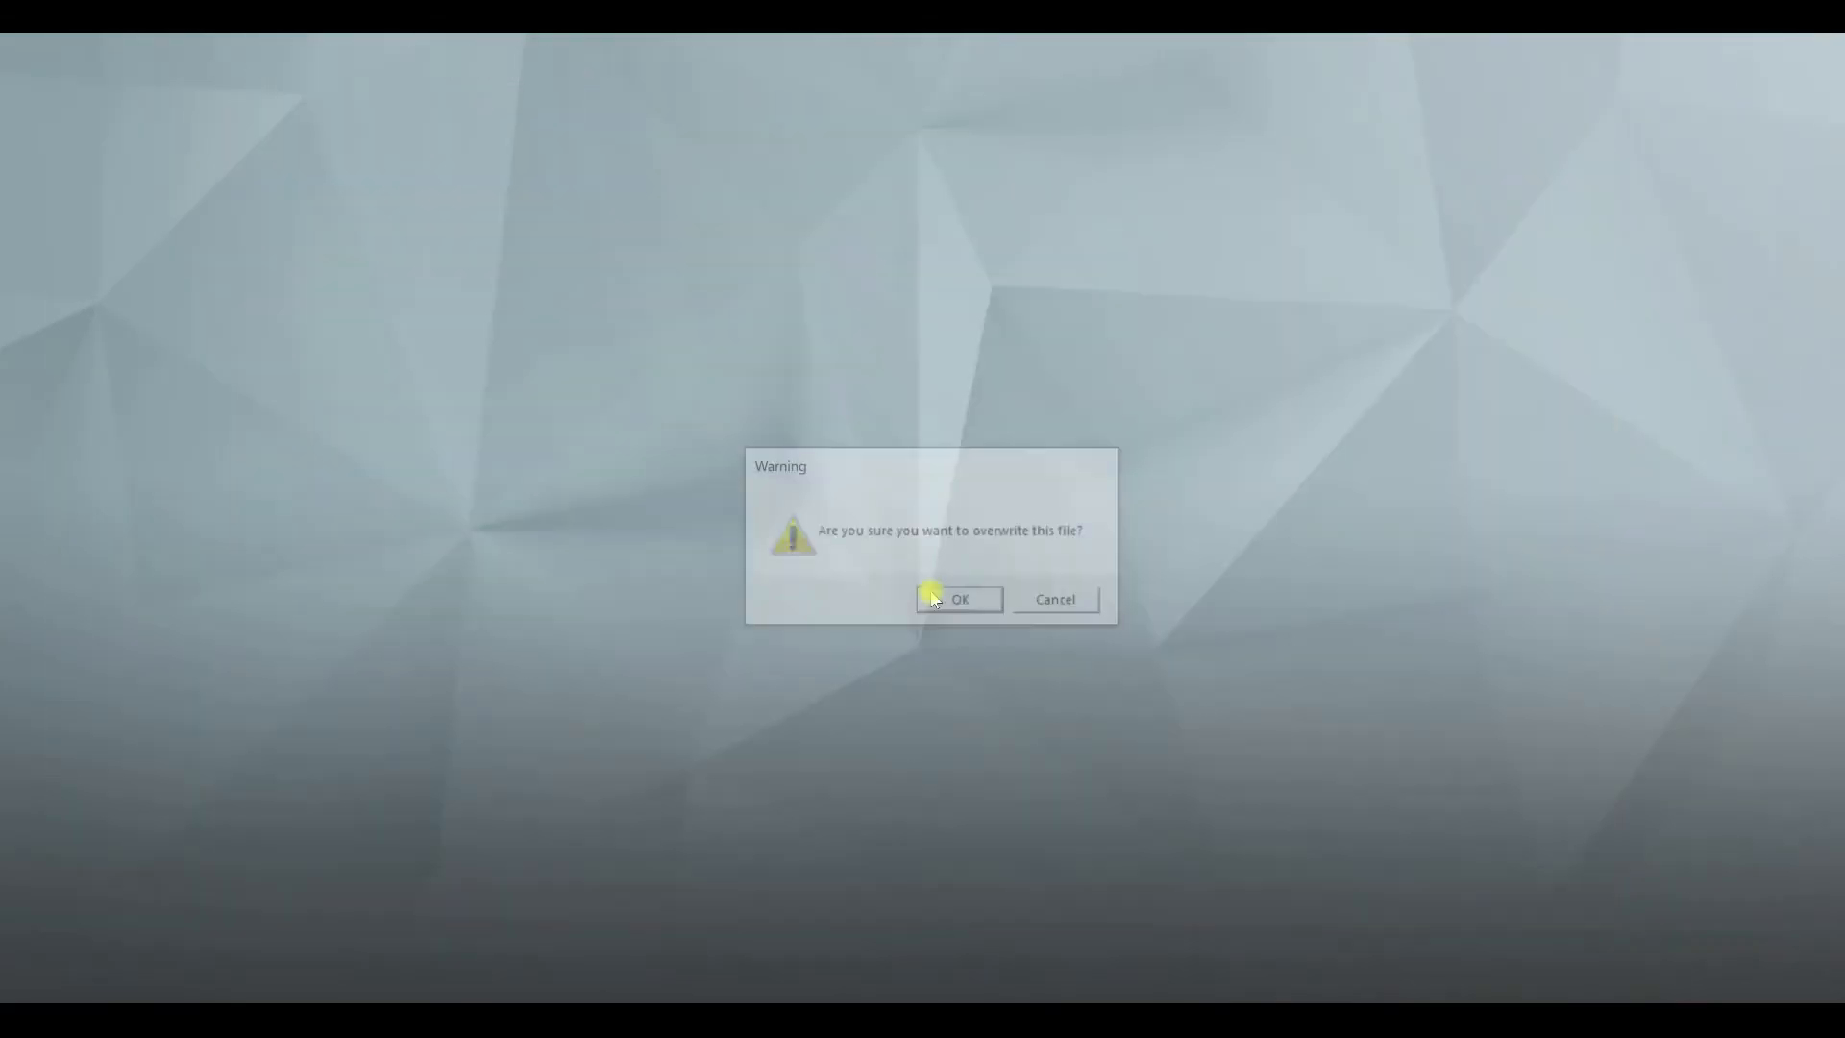
# Step: Render the current frame with the window area light at 1280x720, overwrite the existing image and close the finished render
pyautogui.click(932, 599)
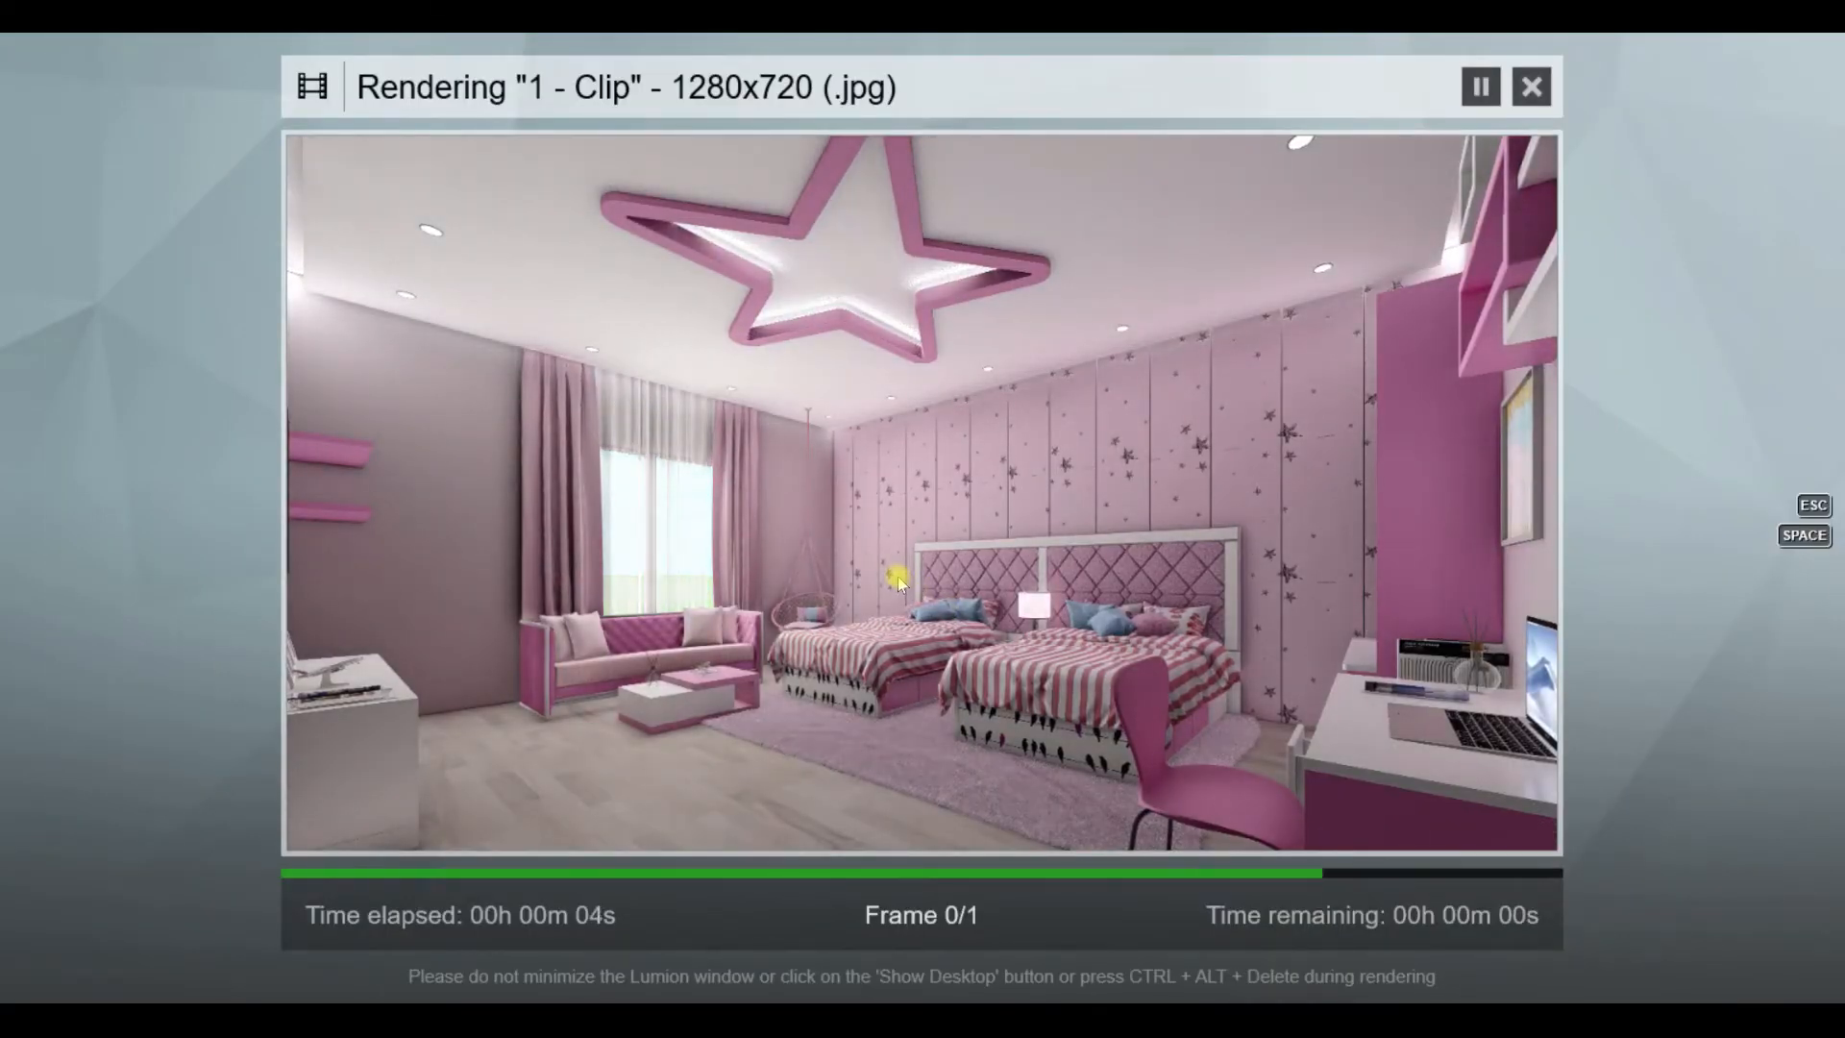
pyautogui.click(1410, 815)
# Step: Open the bedroom floor's material for editing
pyautogui.click(1744, 853)
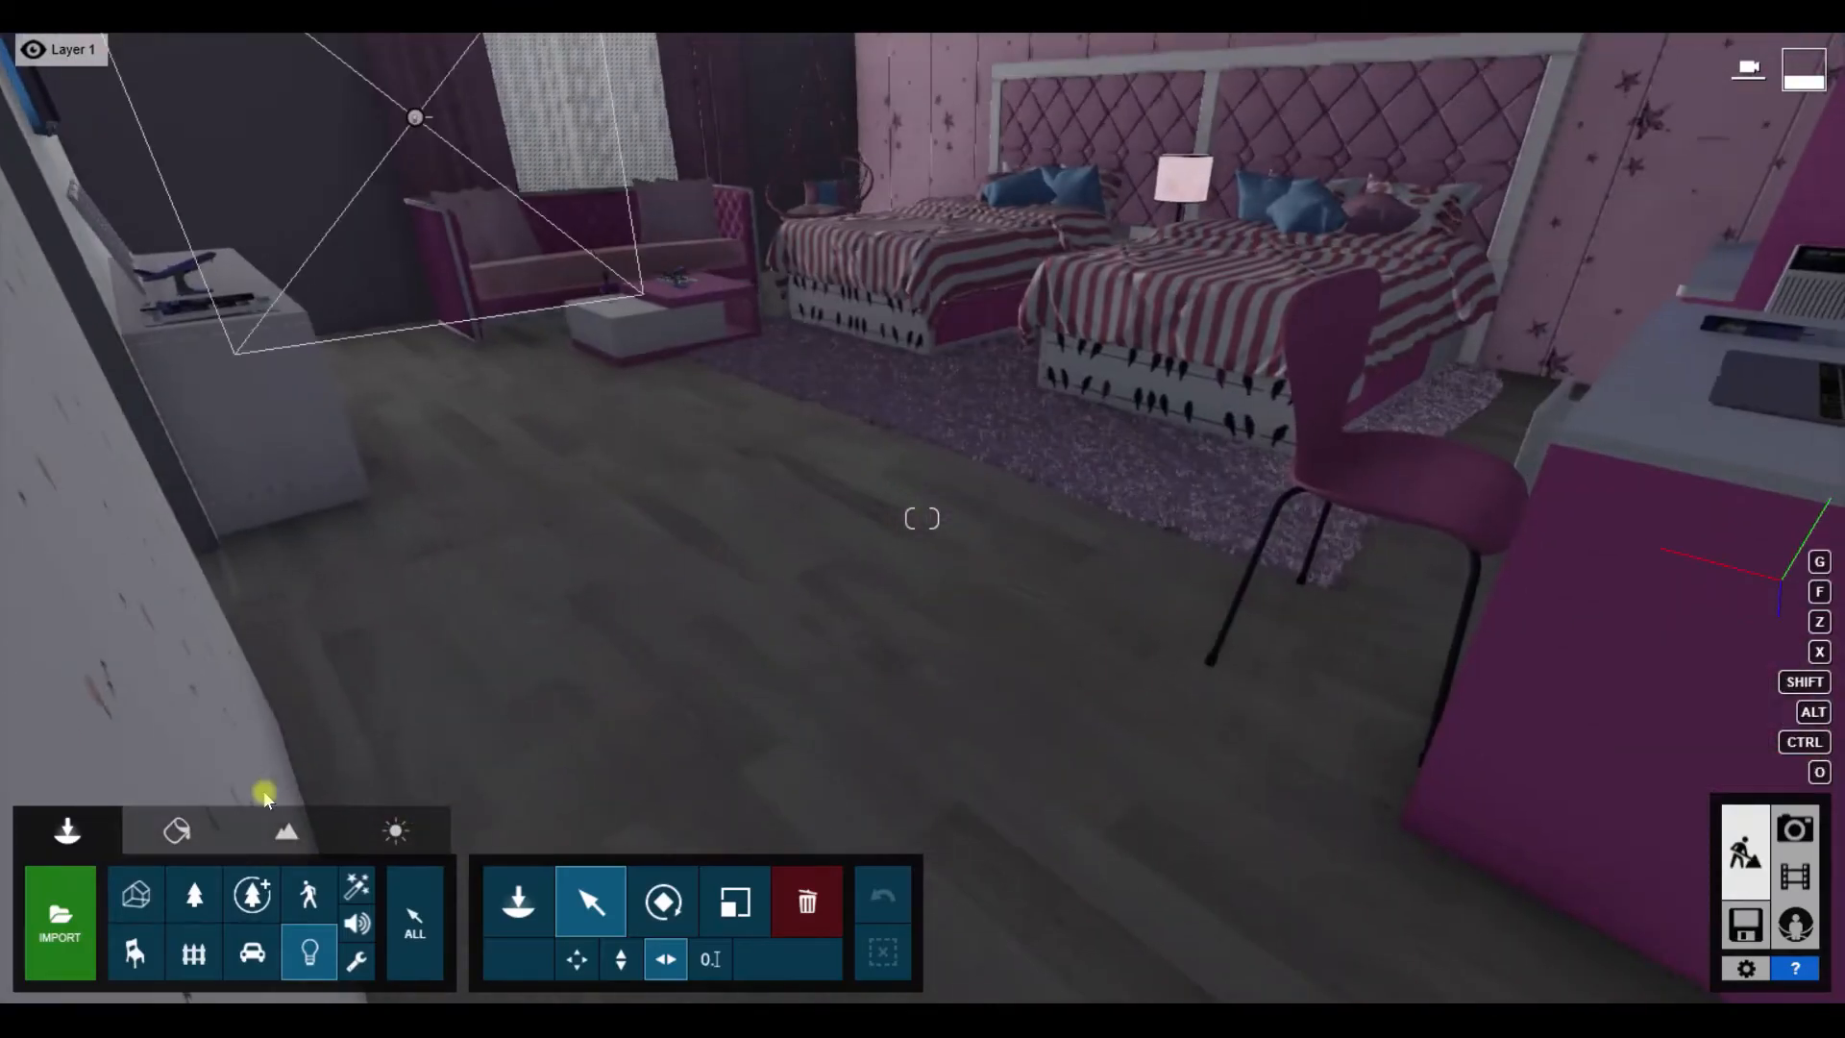
pyautogui.click(176, 830)
pyautogui.click(839, 469)
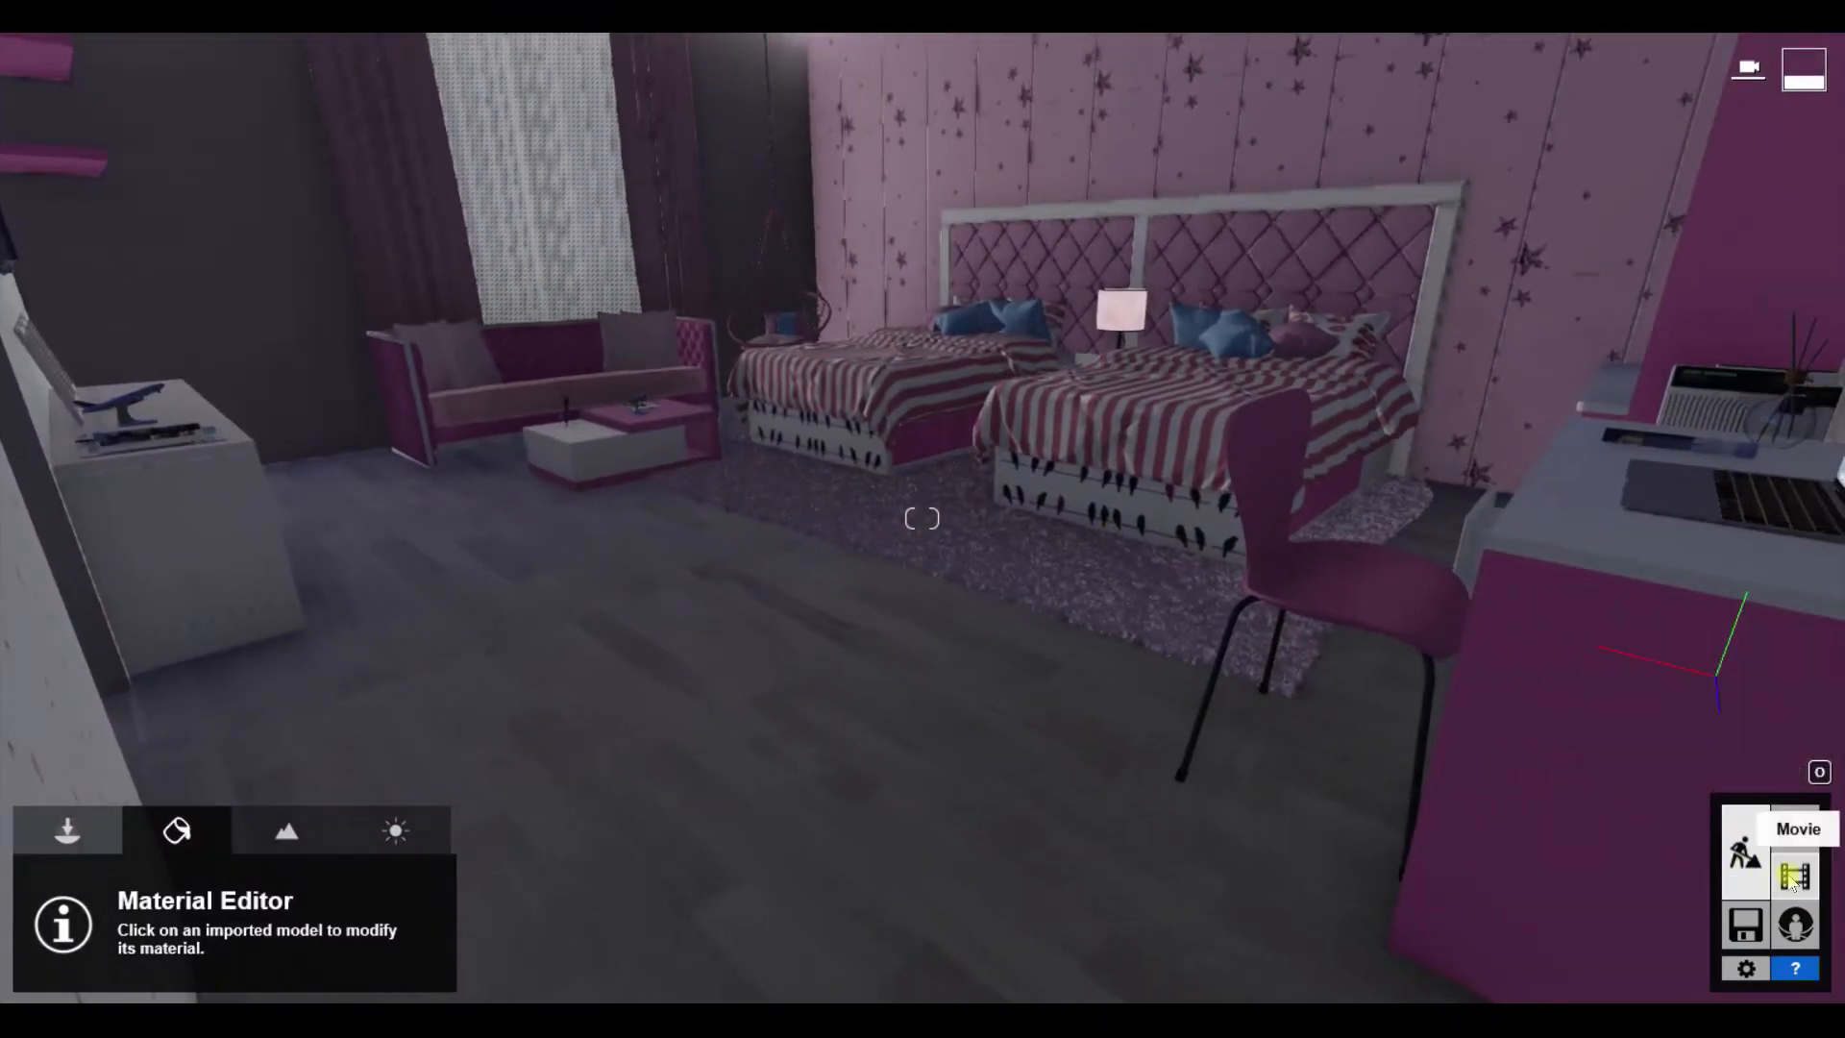
# Step: Edit the clip's Reflection effect and add reflection planes on the room's surfaces
pyautogui.click(1795, 876)
pyautogui.click(31, 231)
pyautogui.click(75, 365)
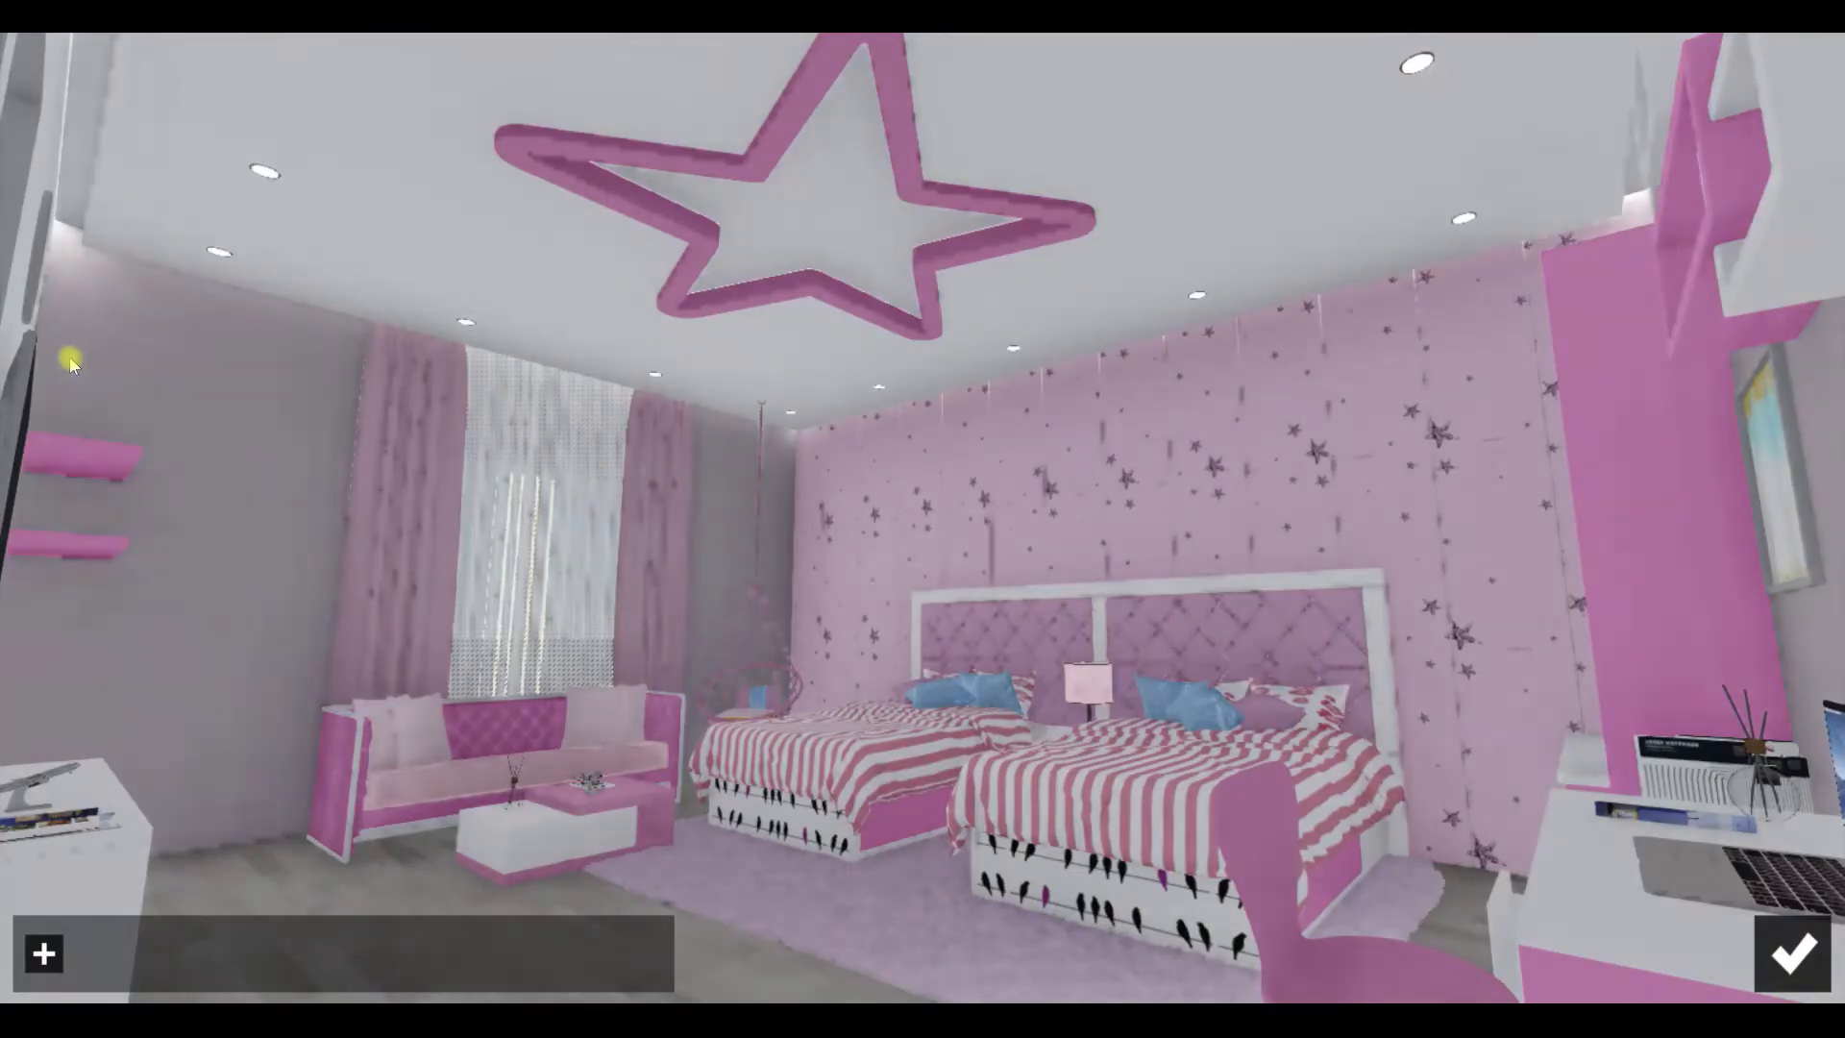
pyautogui.click(44, 953)
pyautogui.moveTo(626, 462); pyautogui.dragTo(626, 647, button='right')
pyautogui.click(625, 647)
pyautogui.click(108, 953)
pyautogui.moveTo(615, 577); pyautogui.dragTo(404, 524, button='right')
pyautogui.press('w')
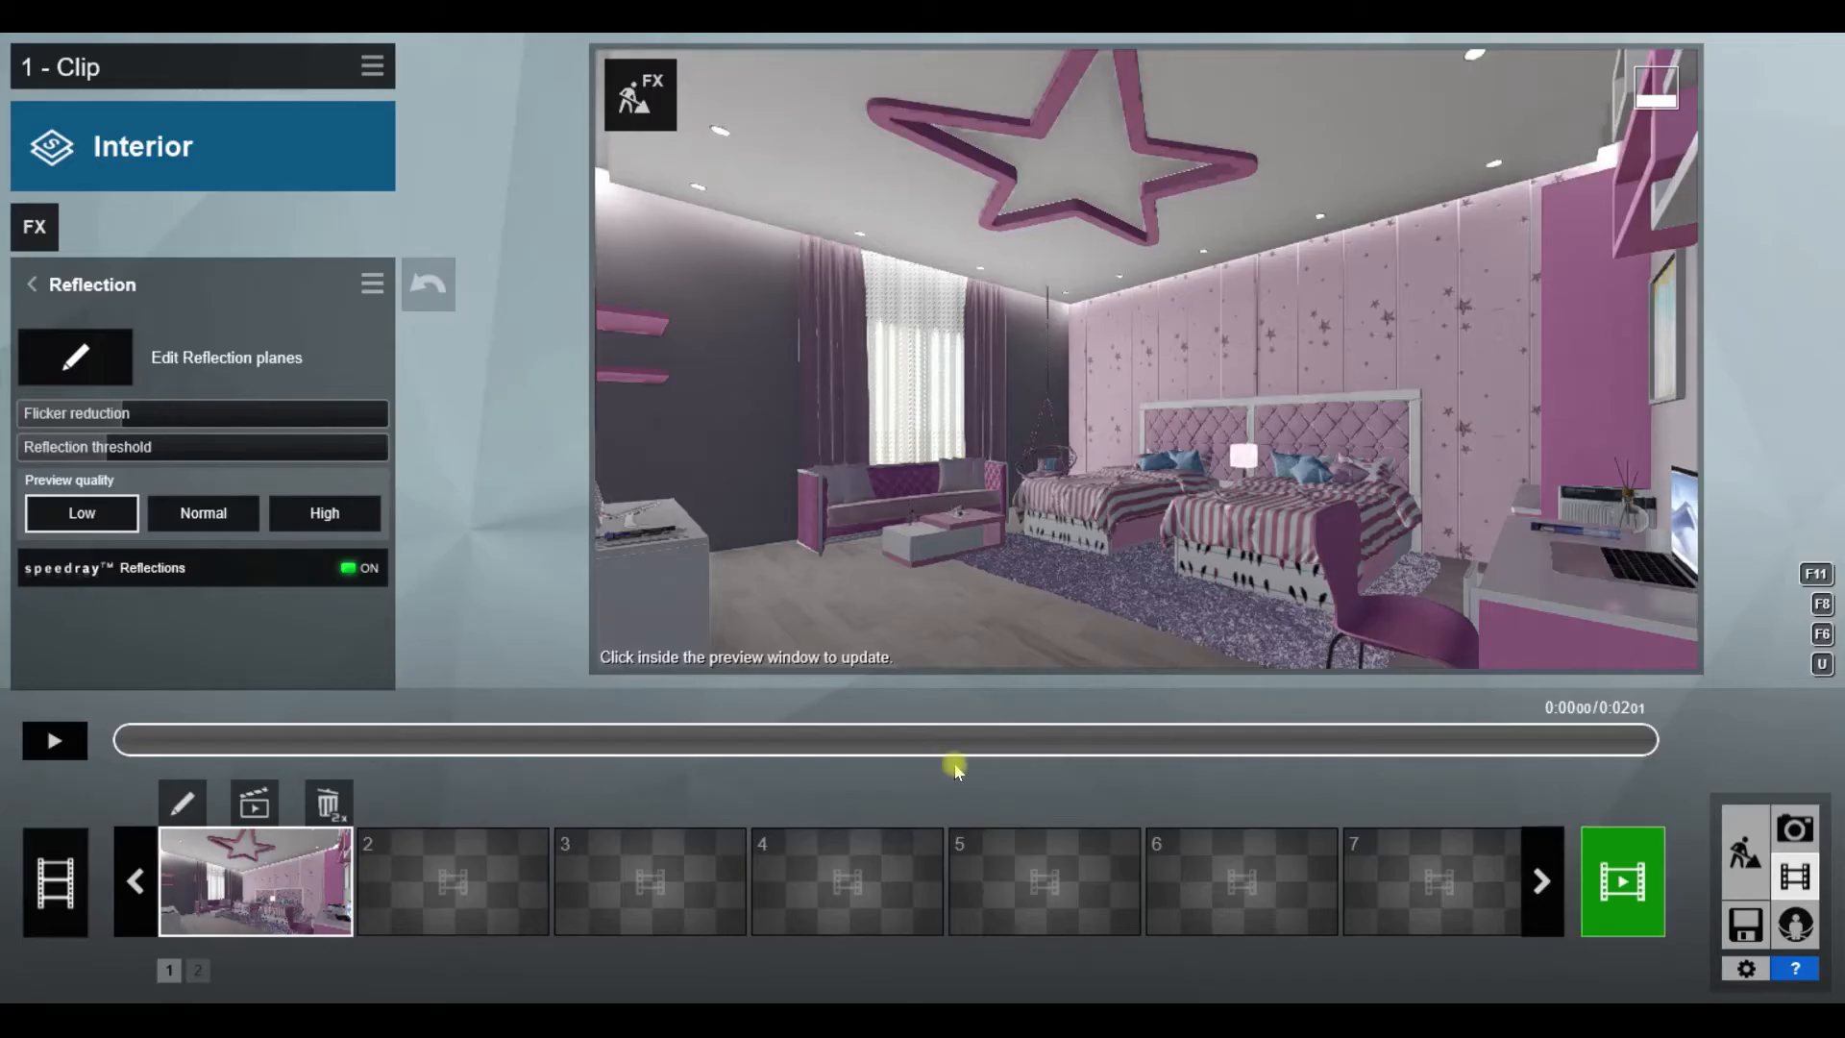
# Step: Reduce the brightness in the clip's Color Correction effect a little further
pyautogui.click(31, 284)
pyautogui.click(124, 280)
pyautogui.click(272, 429)
pyautogui.click(448, 827)
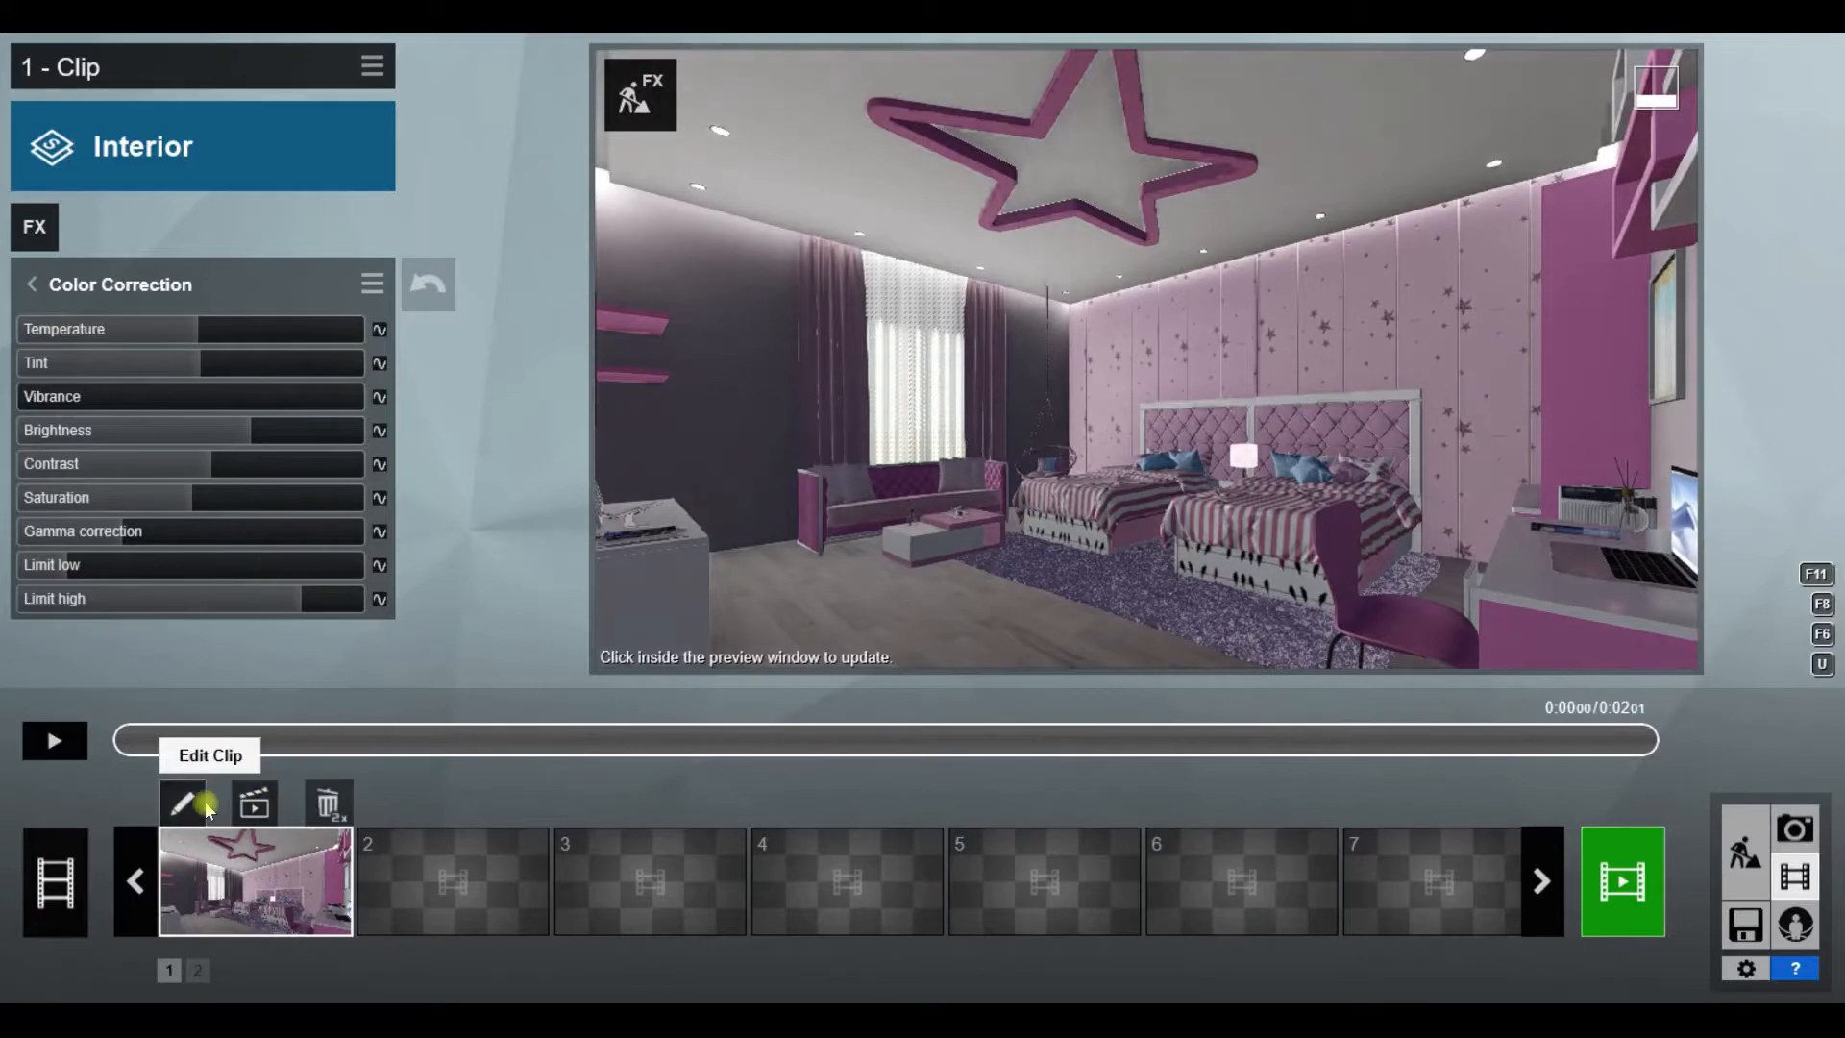
# Step: Reframe the clip camera at about 0.96 m height to show the star ceiling, window and beds, and update its keyframe
pyautogui.click(193, 798)
pyautogui.moveTo(922, 358); pyautogui.dragTo(863, 348, button='right')
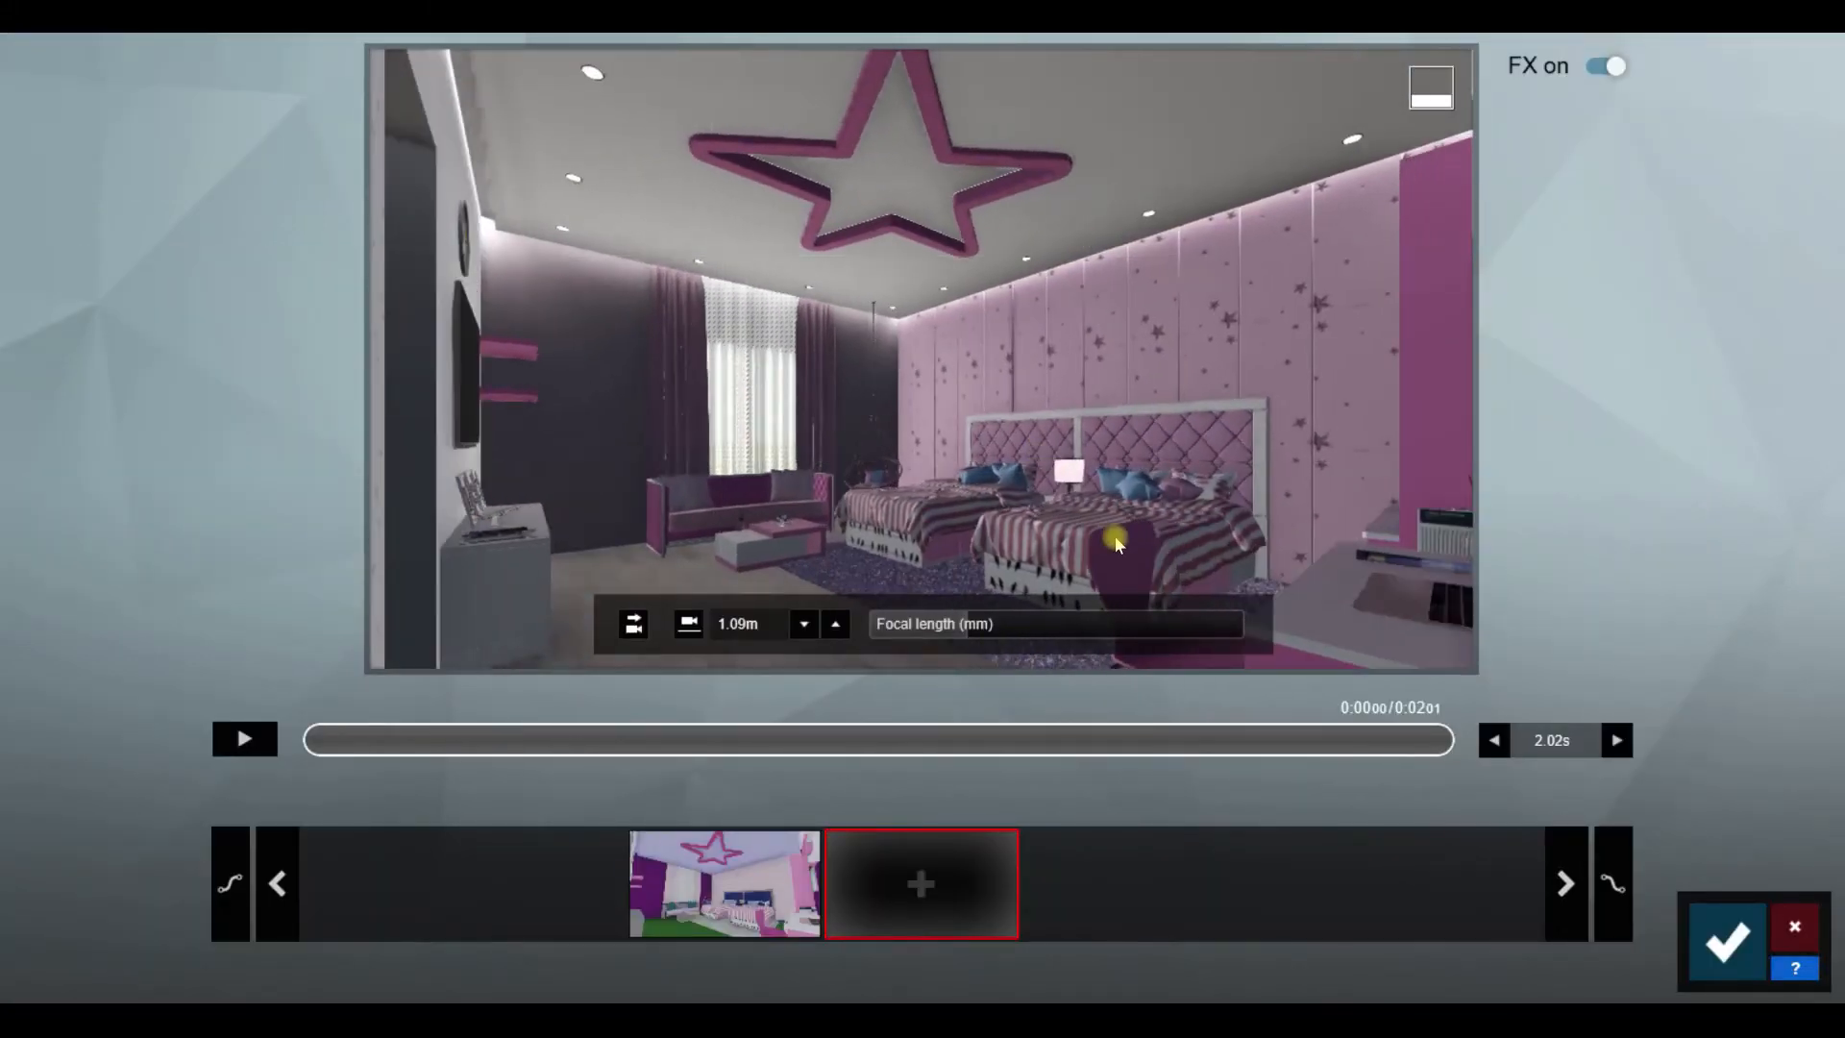
pyautogui.scroll(2, 1116, 545)
pyautogui.moveTo(1141, 490); pyautogui.dragTo(1176, 419, button='right')
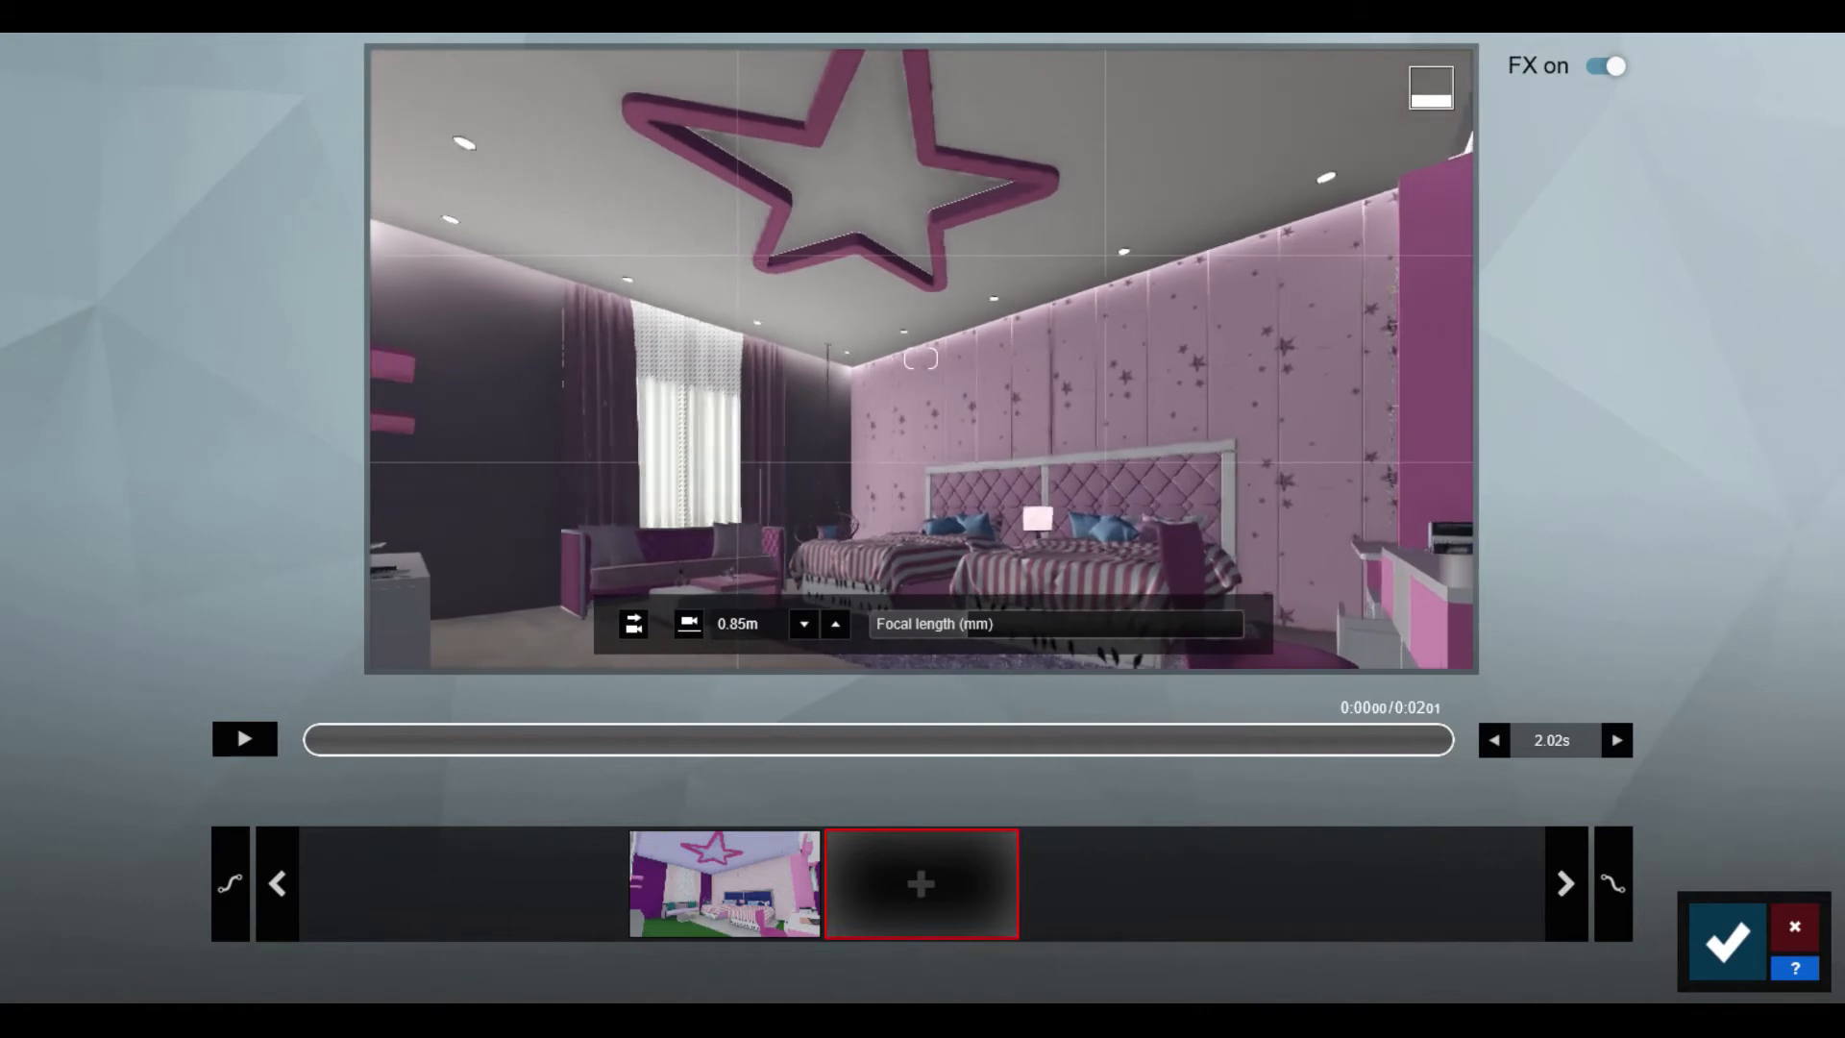
pyautogui.scroll(1, 1131, 480)
pyautogui.moveTo(1138, 516); pyautogui.dragTo(1086, 414, button='right')
pyautogui.scroll(-2, 1069, 412)
pyautogui.press('a')
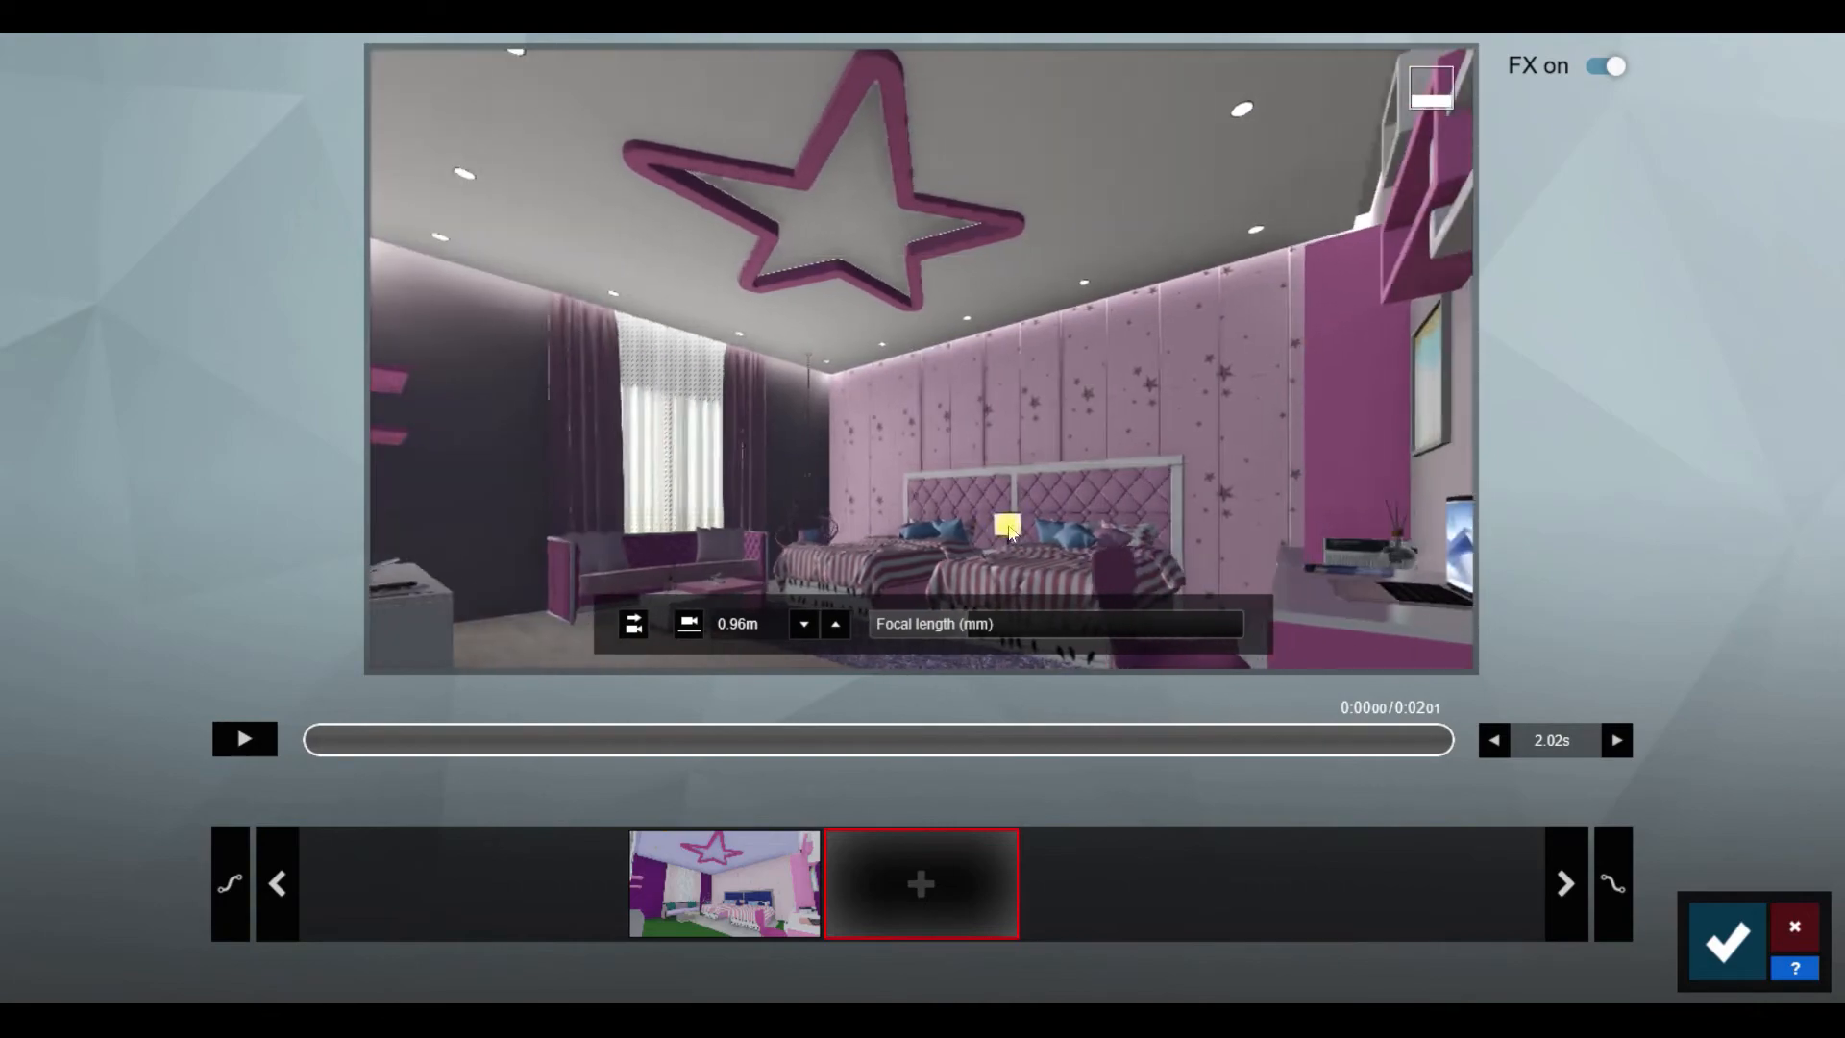
pyautogui.click(819, 901)
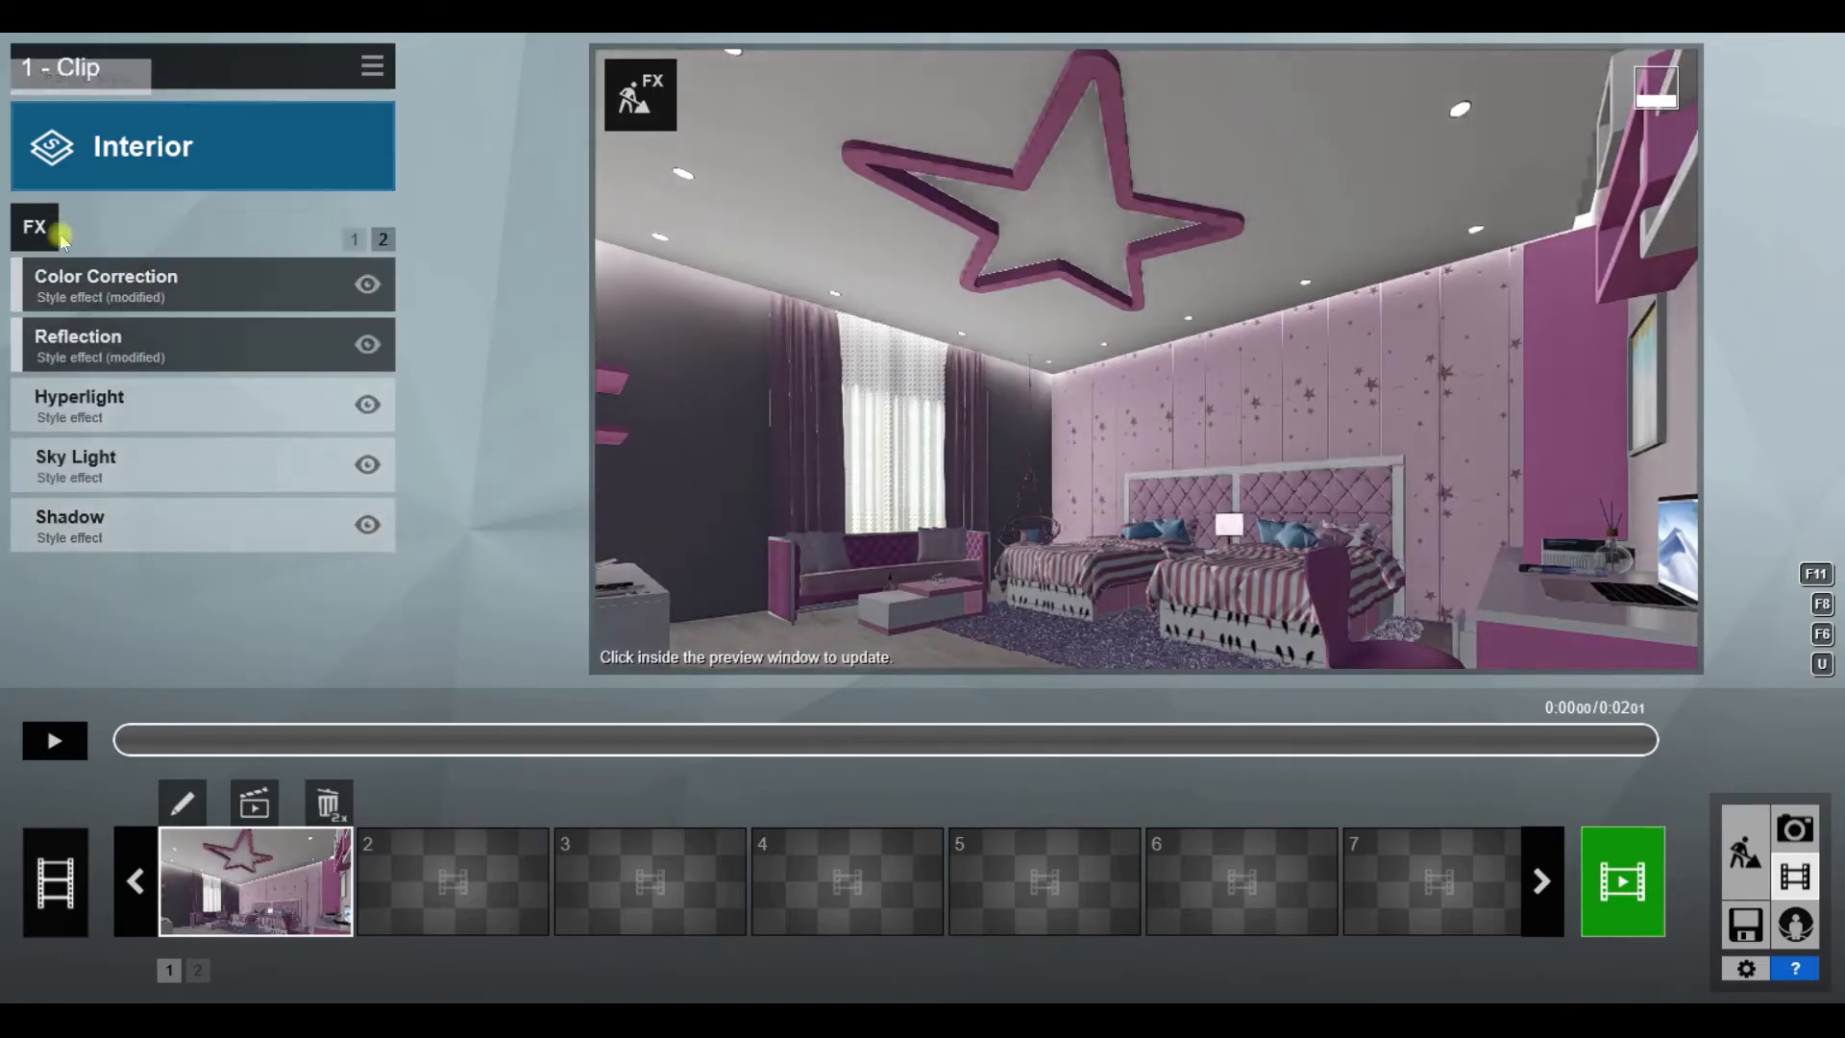
# Step: Add the Analog Color Lab effect to the clip, with the last style and an amount of about 0.1
pyautogui.click(60, 235)
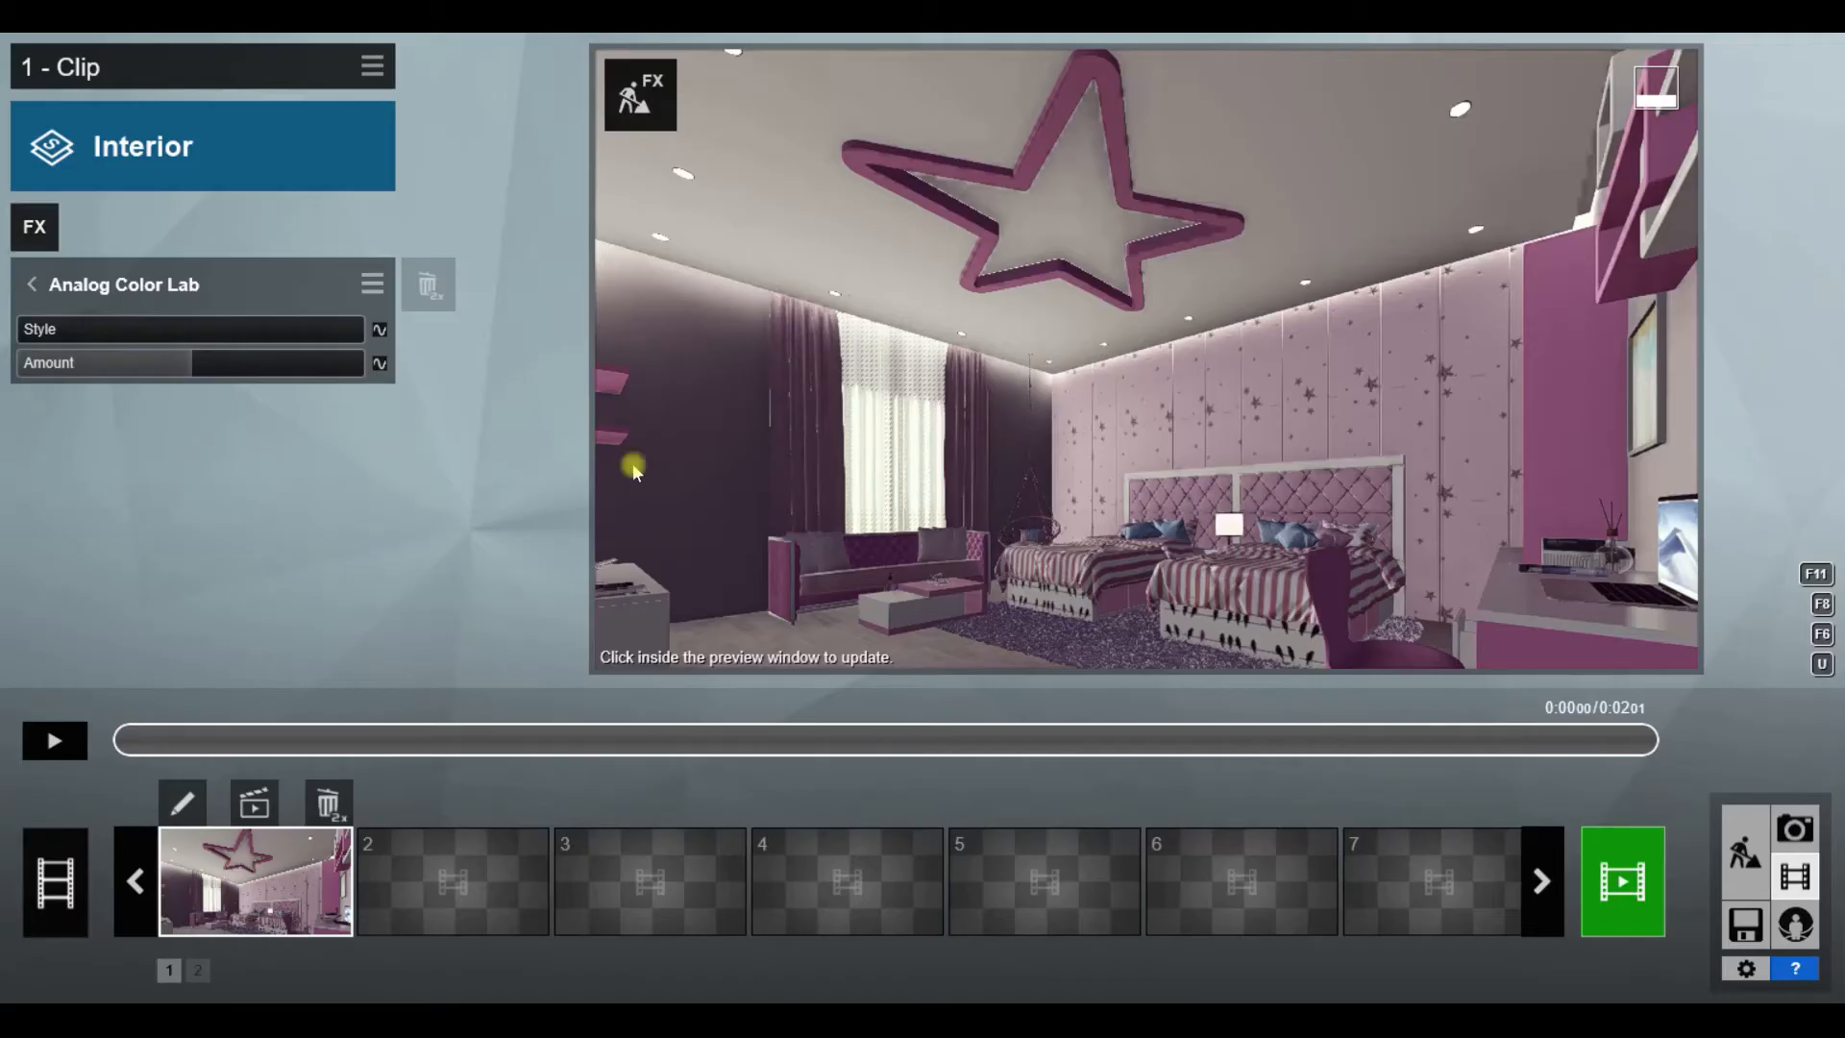
pyautogui.moveTo(164, 331); pyautogui.dragTo(346, 336)
pyautogui.click(32, 366)
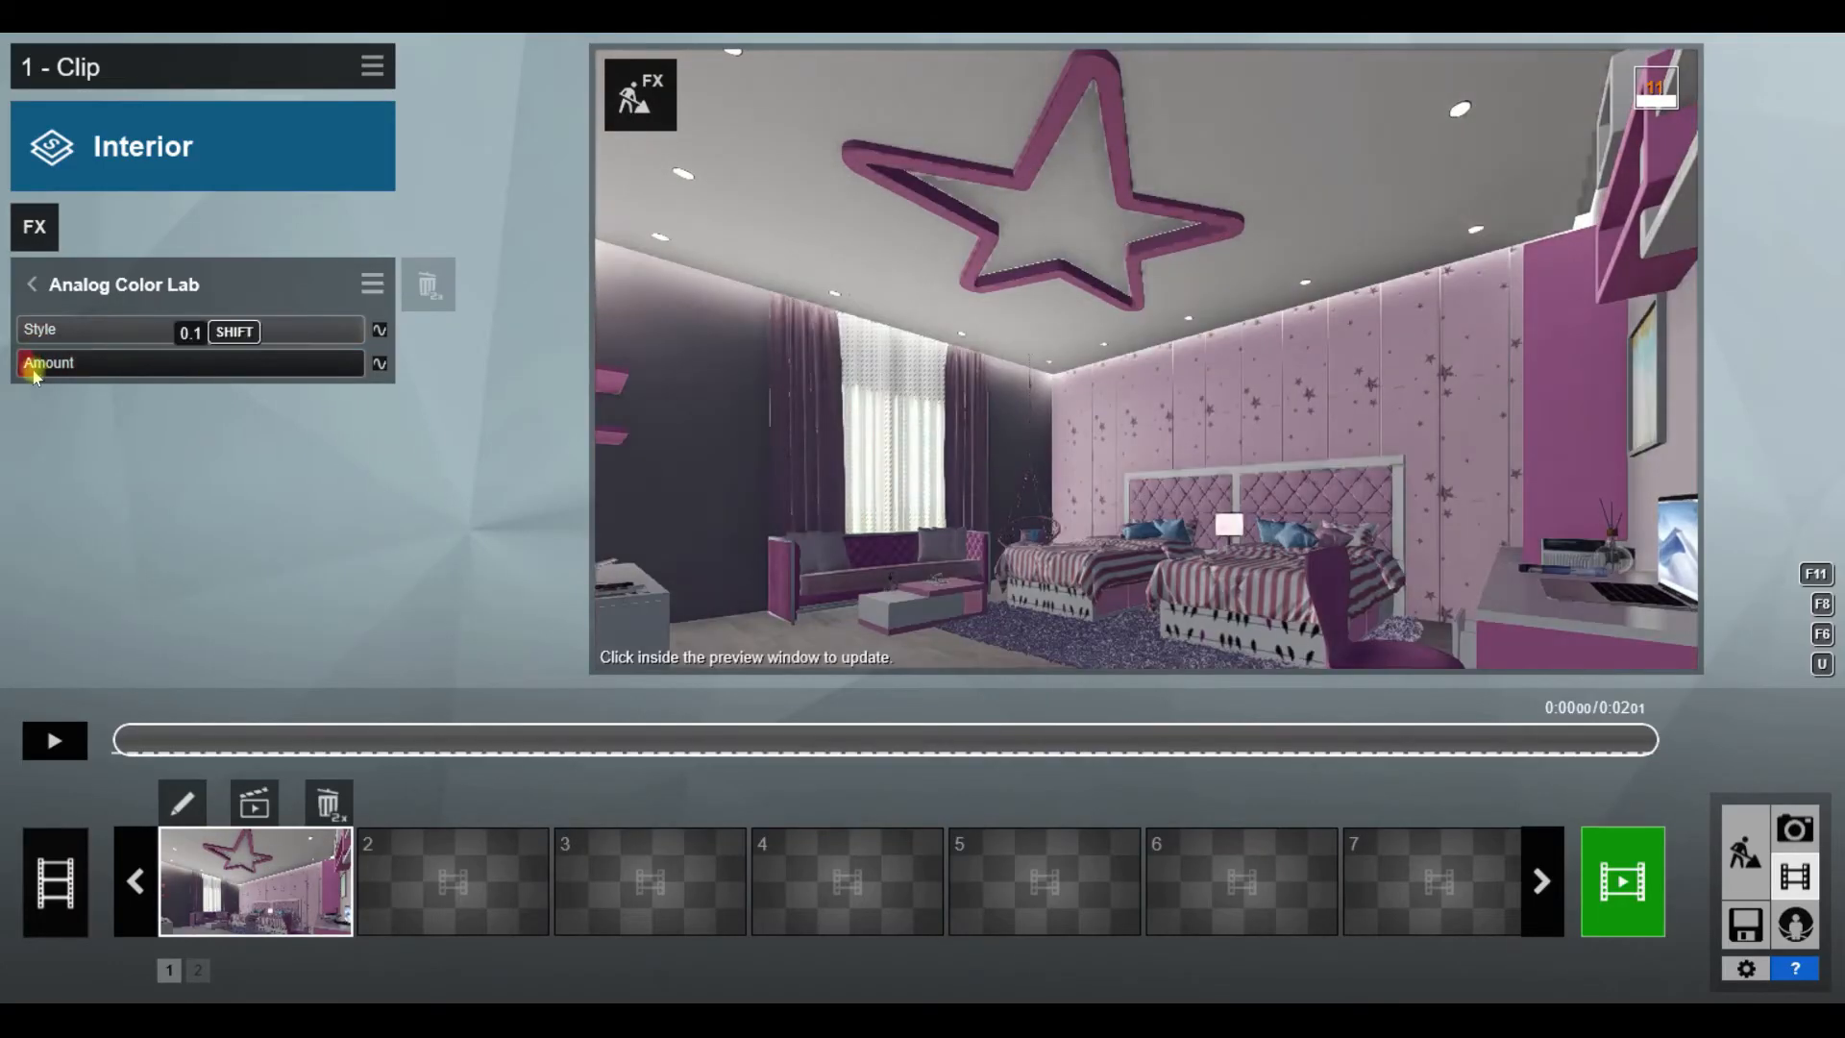
pyautogui.moveTo(152, 338); pyautogui.dragTo(195, 335)
pyautogui.moveTo(43, 366)
pyautogui.mouseDown()
pyautogui.moveTo(100, 375)
pyautogui.moveTo(42, 370)
pyautogui.mouseUp()
pyautogui.click(942, 505)
pyautogui.moveTo(194, 338); pyautogui.dragTo(365, 336)
pyautogui.click(992, 498)
pyautogui.click(942, 517)
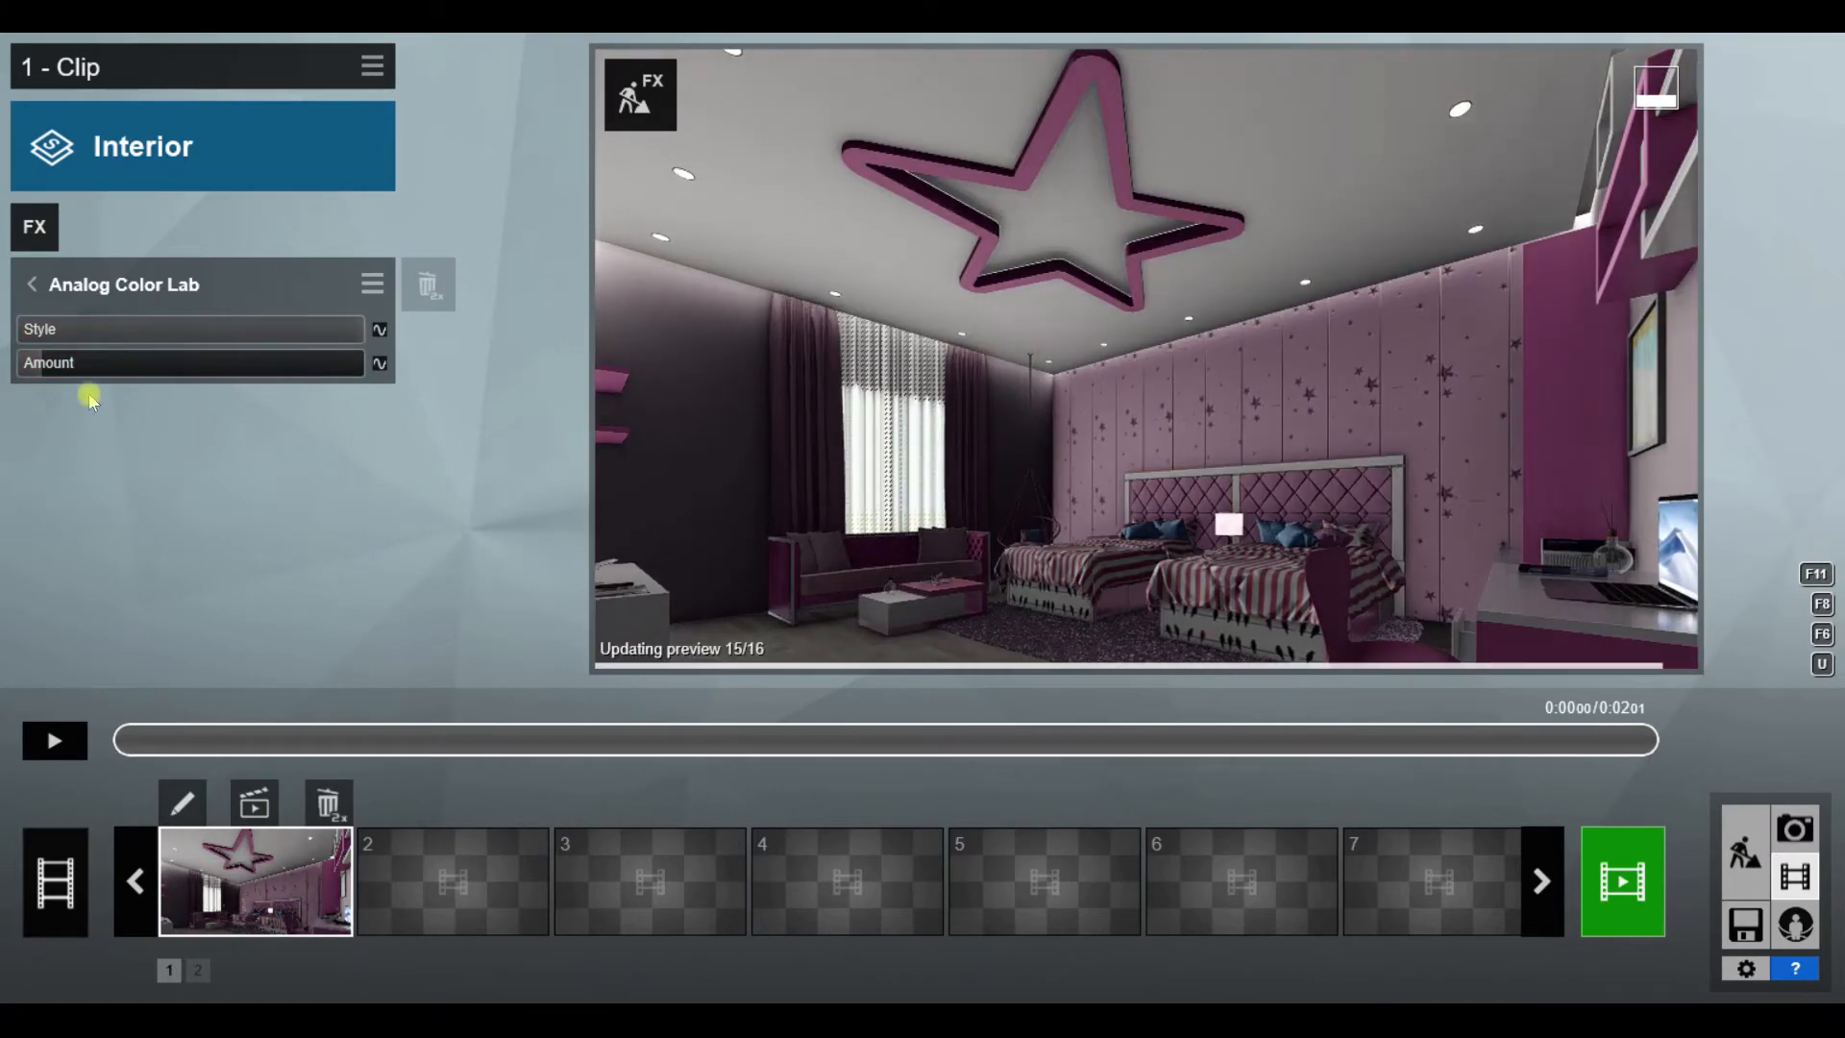
pyautogui.click(74, 300)
# Step: Add the Global Illumination effect to the clip and adjust its sun amount
pyautogui.click(330, 279)
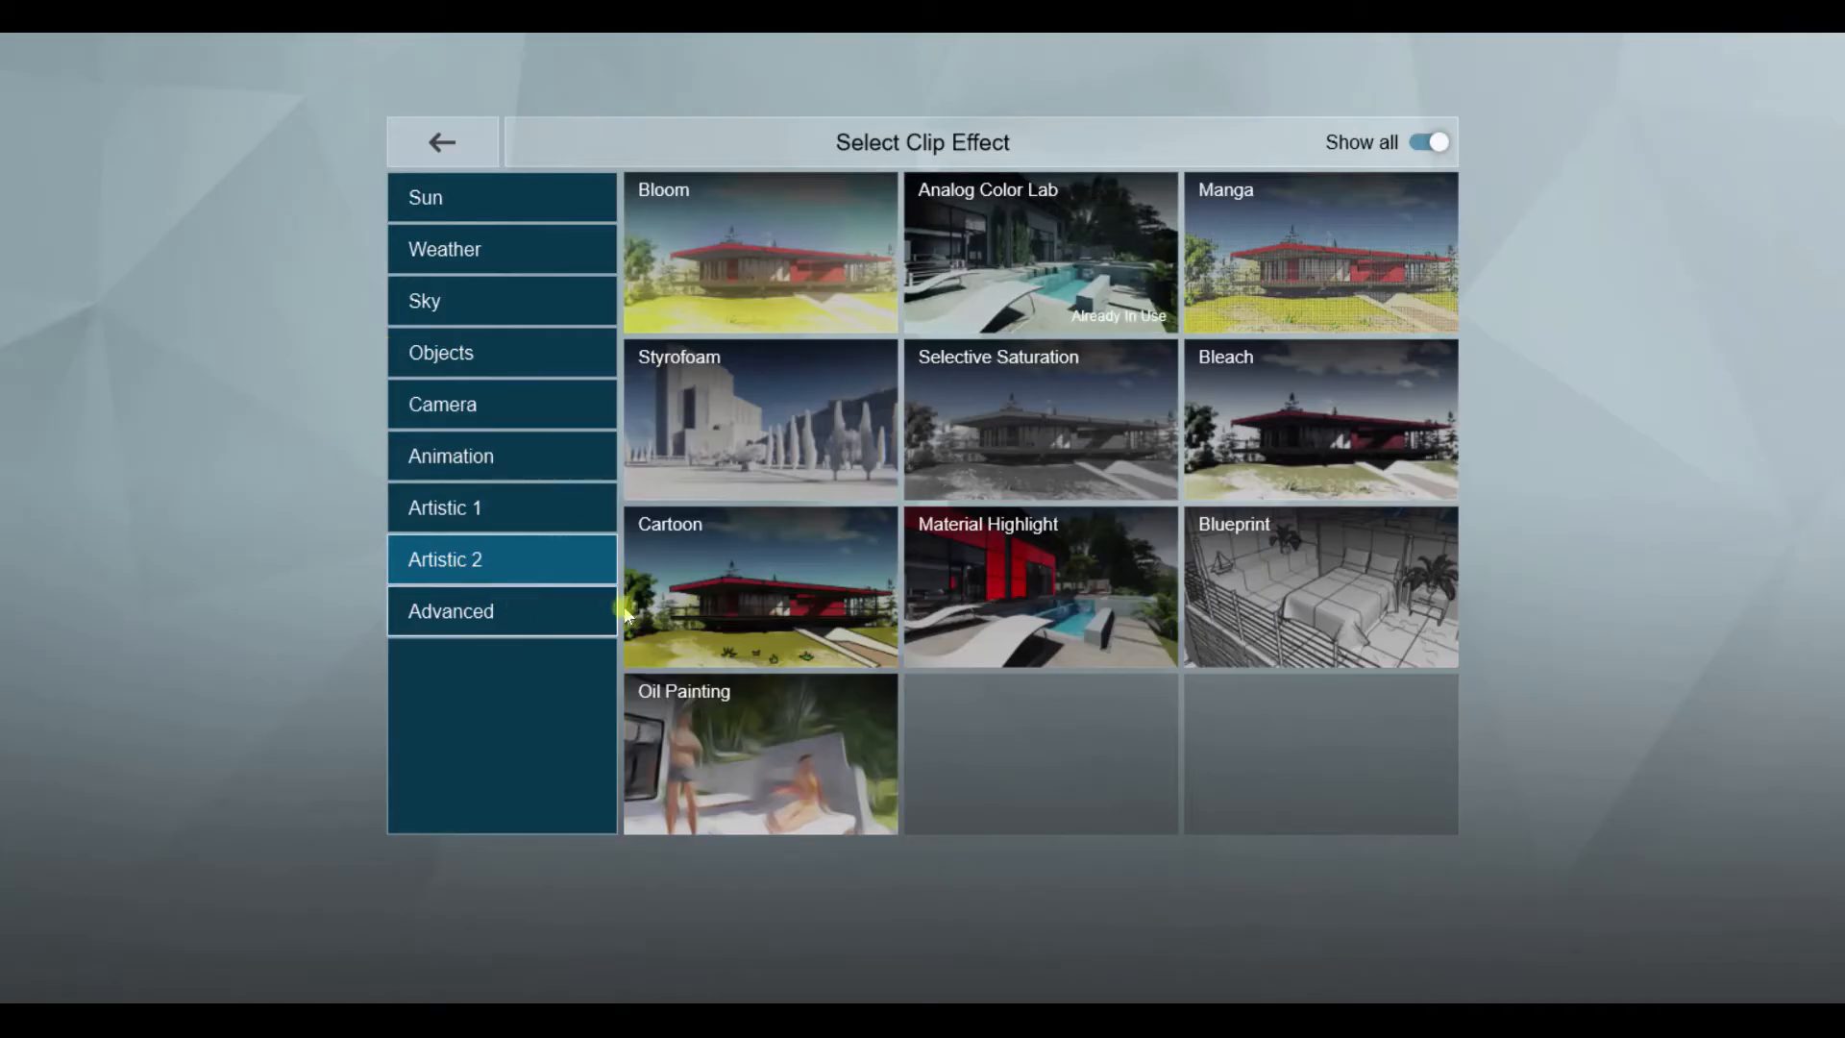
pyautogui.click(438, 613)
pyautogui.click(1038, 576)
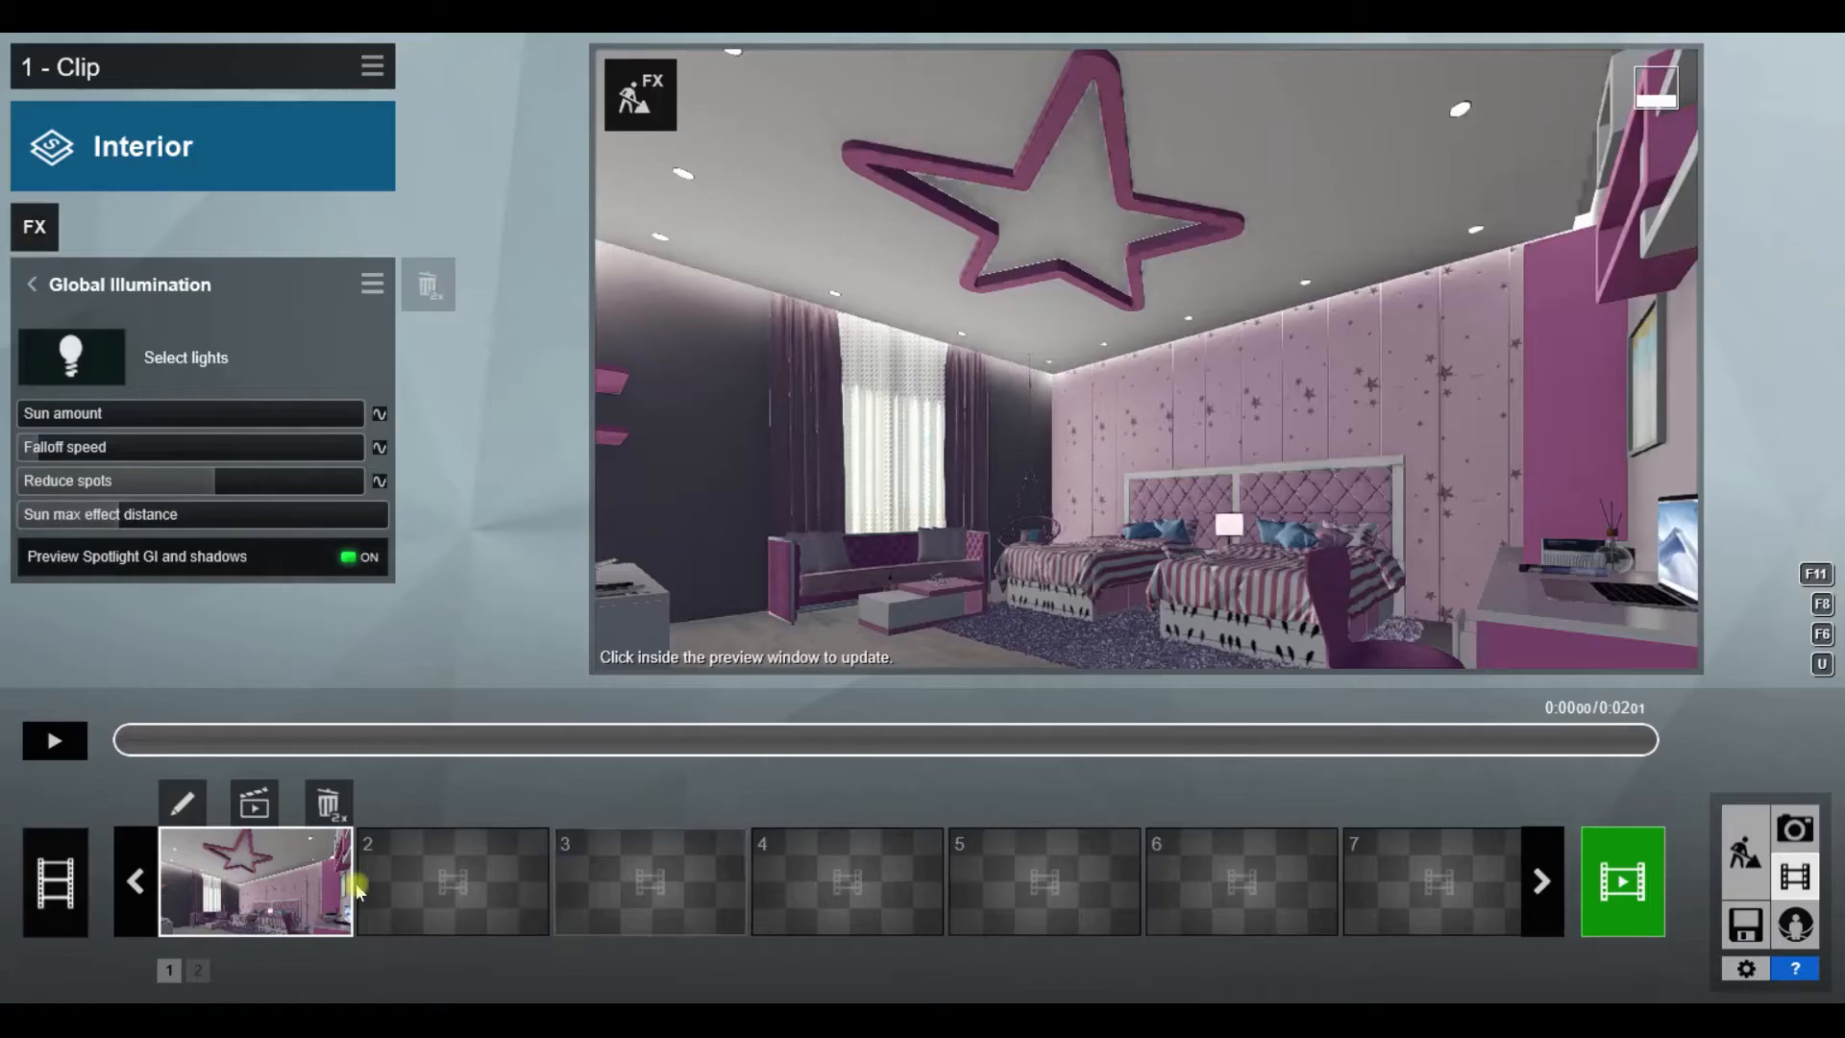
pyautogui.click(46, 416)
# Step: Place a reflection control sphere on the bedroom floor in front of the beds and shift it slightly
pyautogui.click(1742, 851)
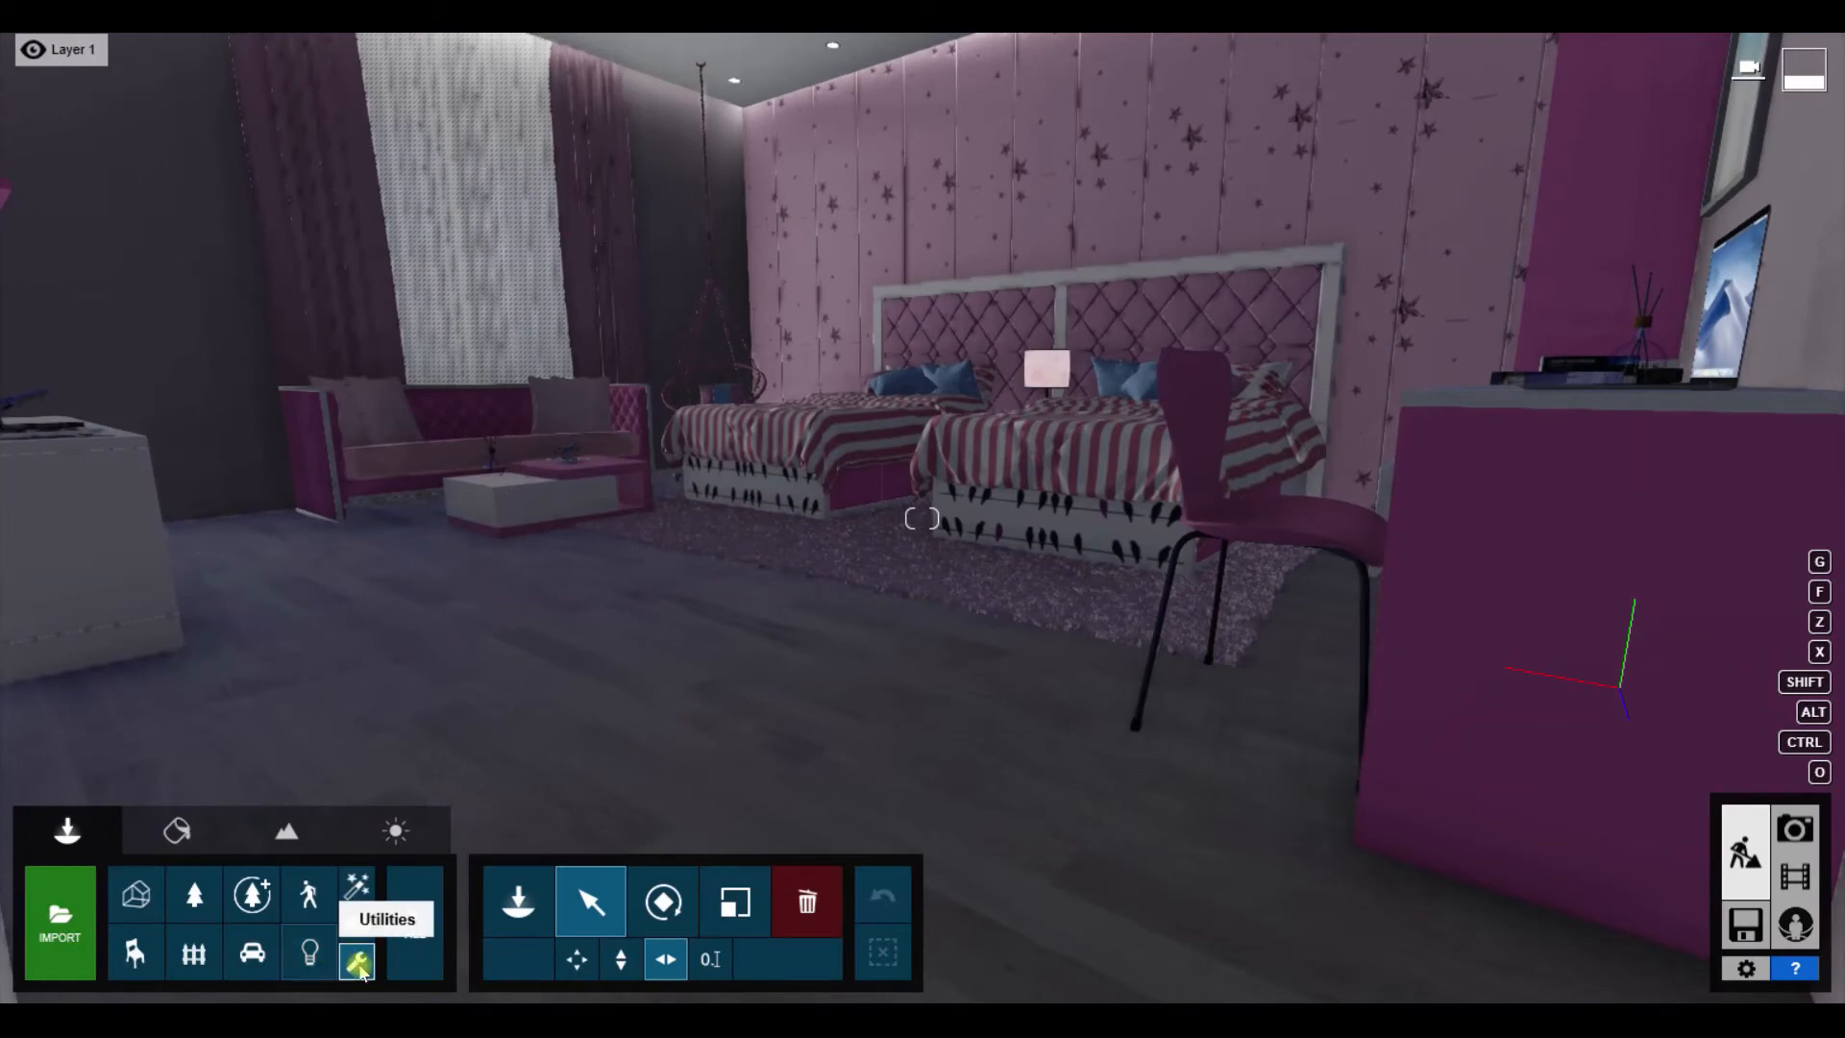
pyautogui.click(355, 961)
pyautogui.click(397, 343)
pyautogui.click(1023, 961)
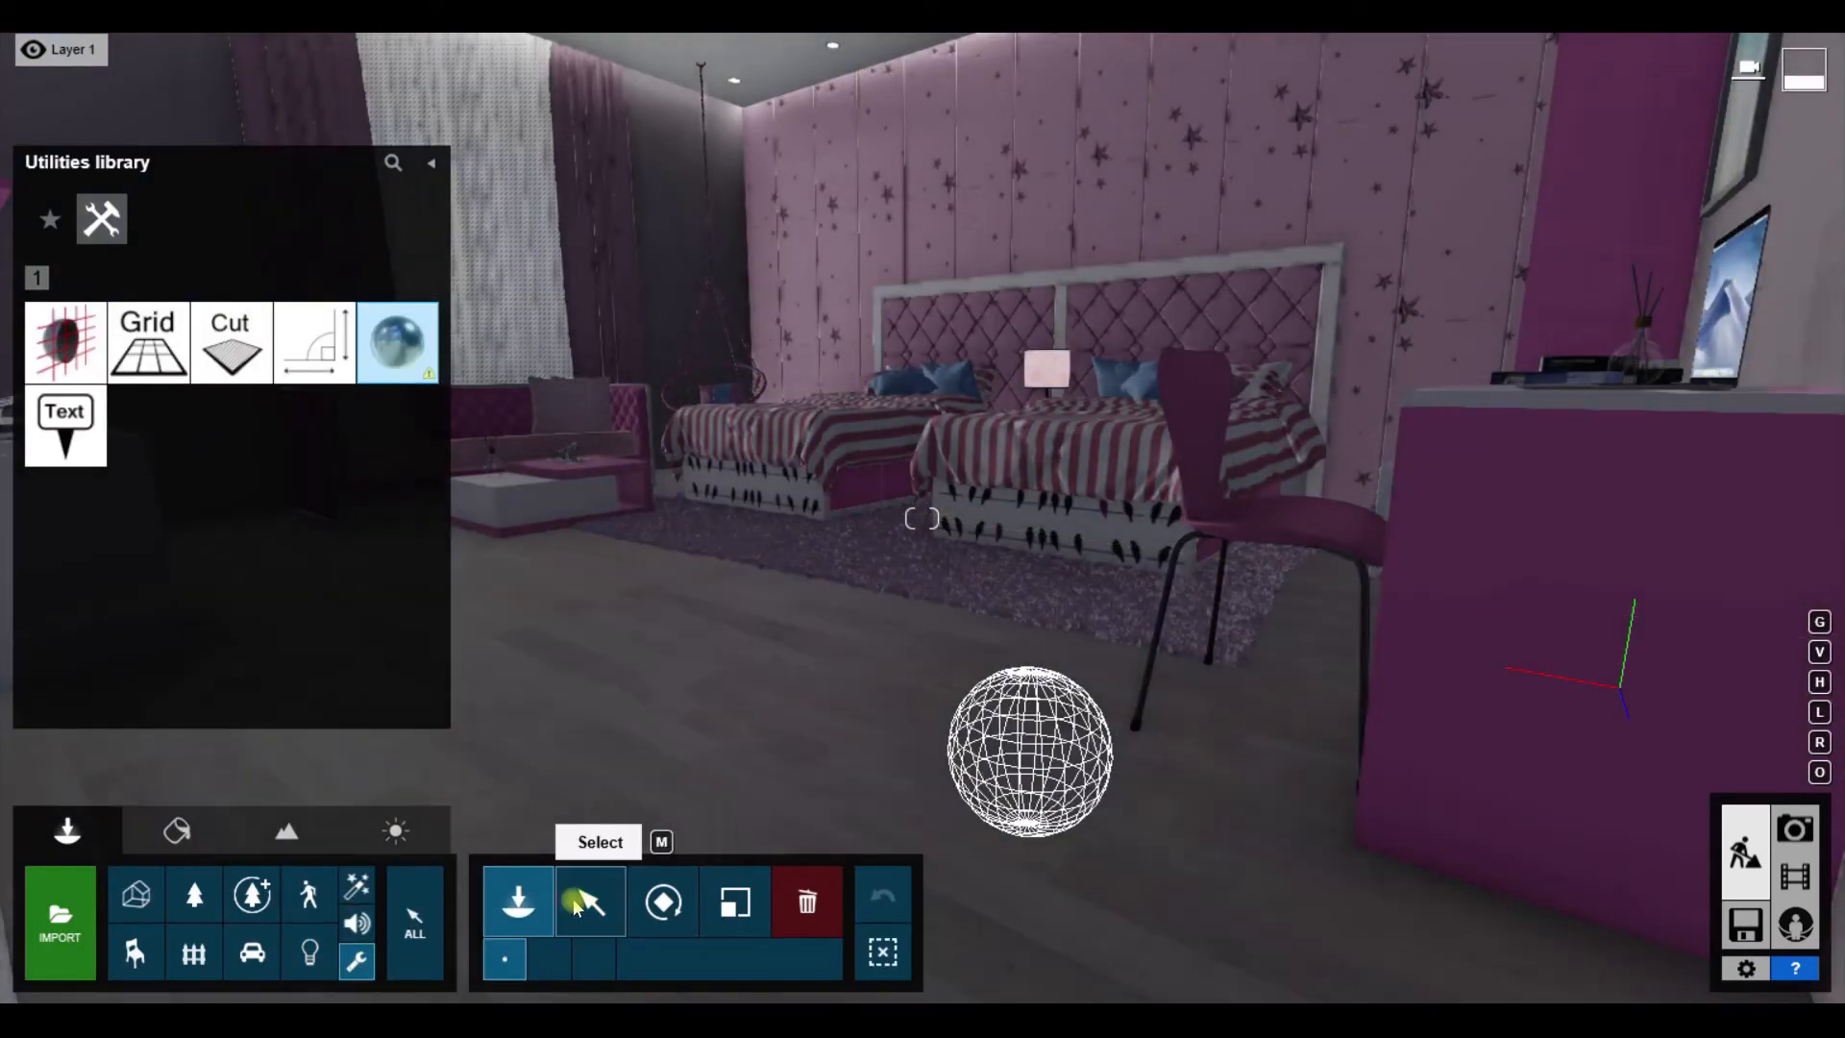
pyautogui.click(591, 901)
pyautogui.moveTo(1023, 966); pyautogui.dragTo(964, 957)
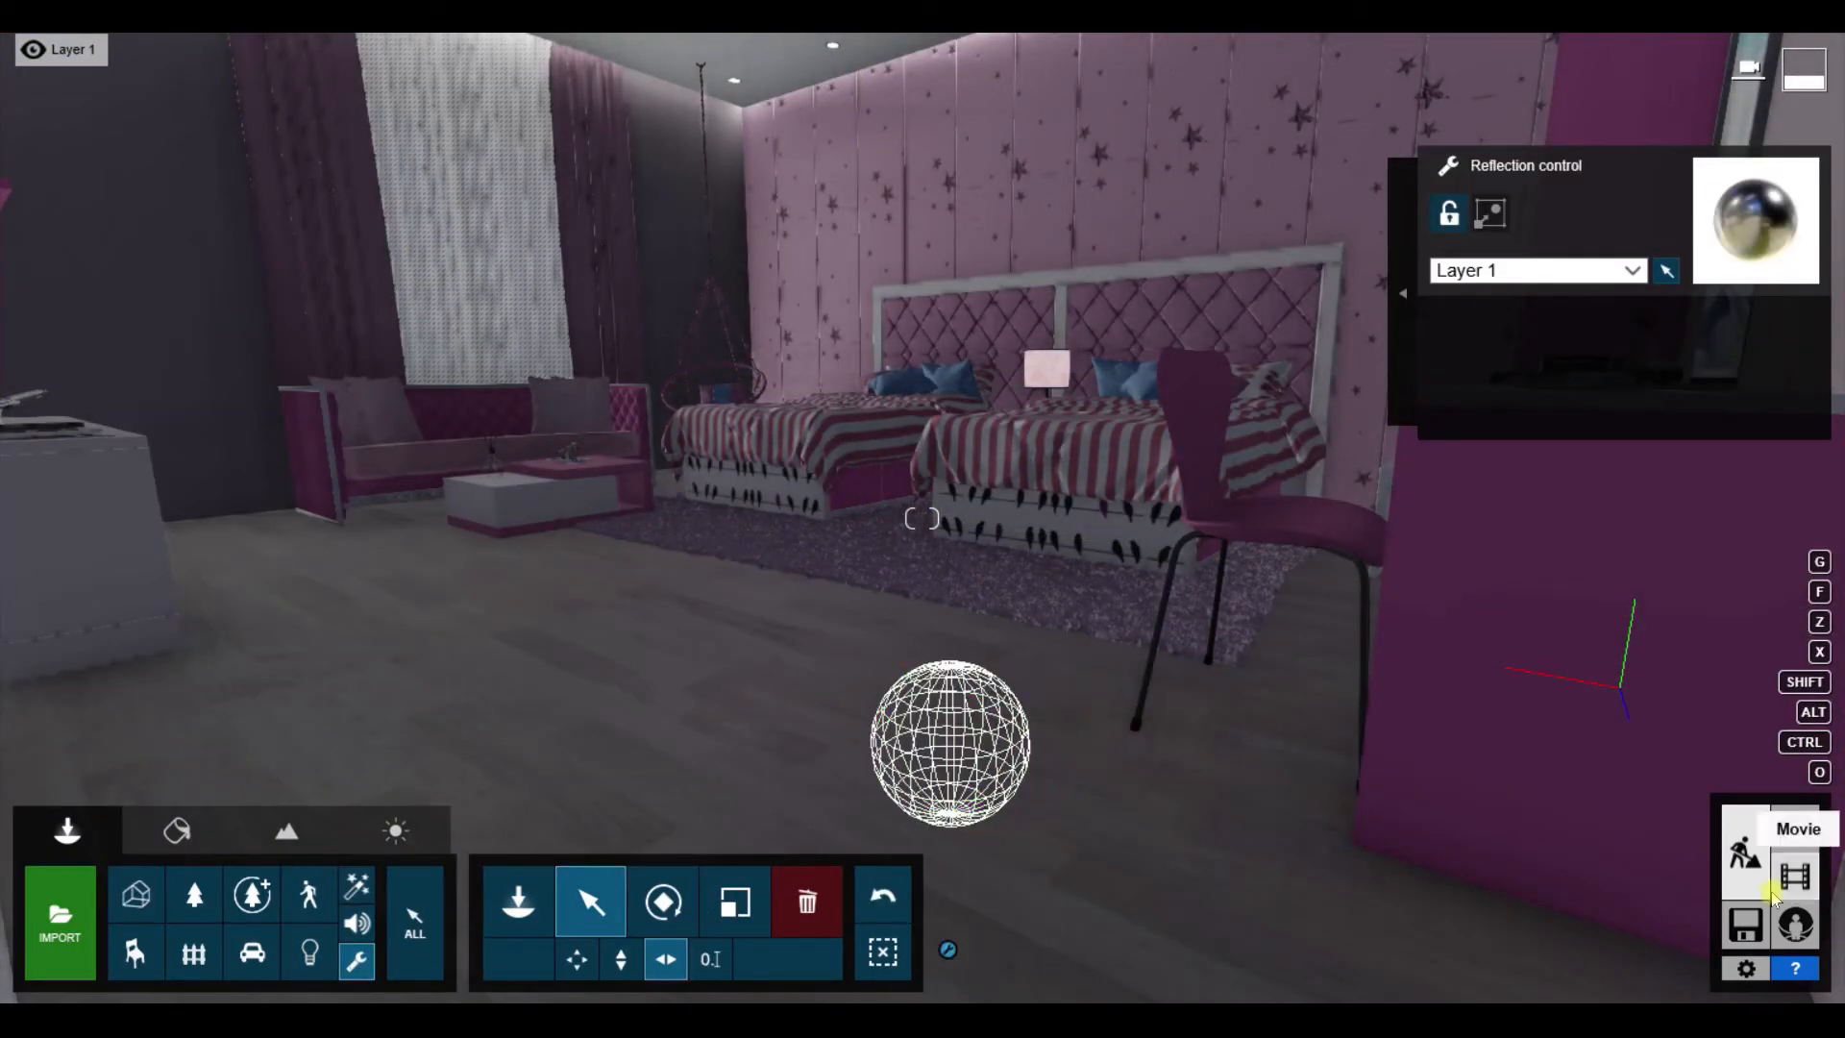
# Step: Return to the clip and add the Bleach effect with its amount at 0.0
pyautogui.click(1773, 894)
pyautogui.click(447, 615)
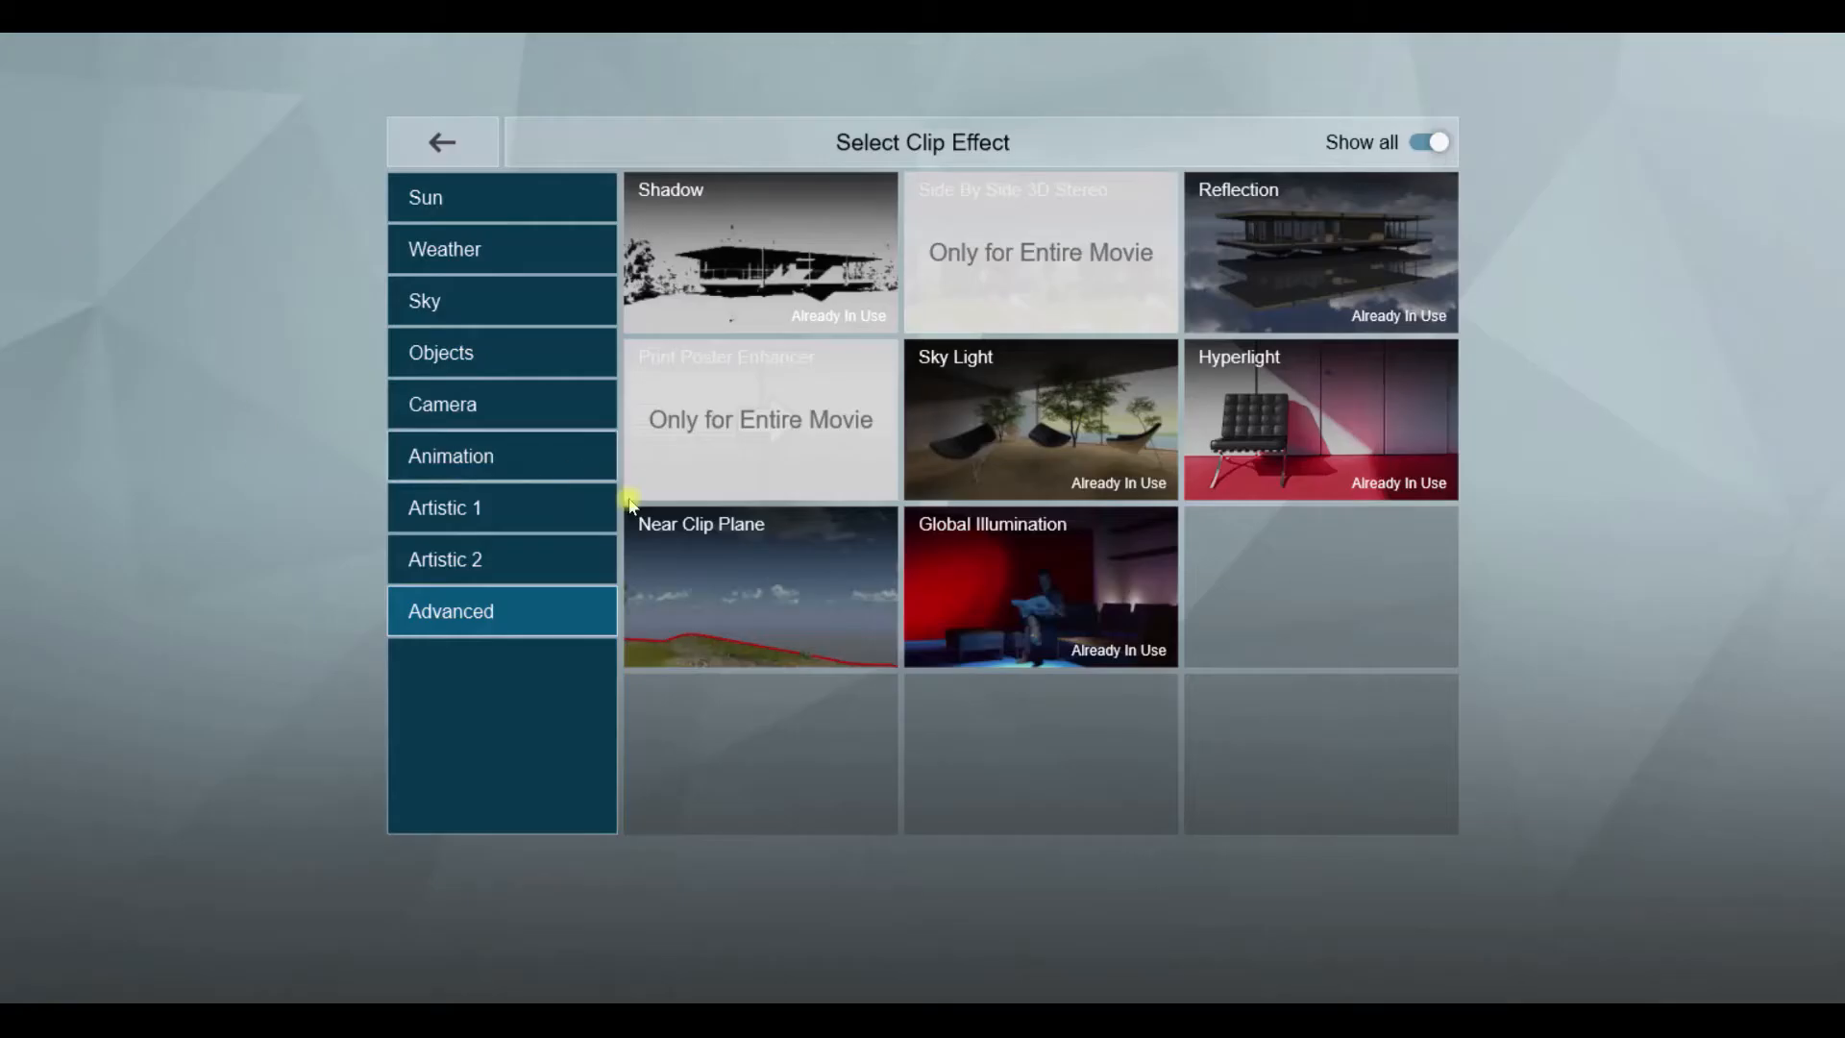
pyautogui.click(451, 516)
pyautogui.click(461, 473)
pyautogui.click(471, 567)
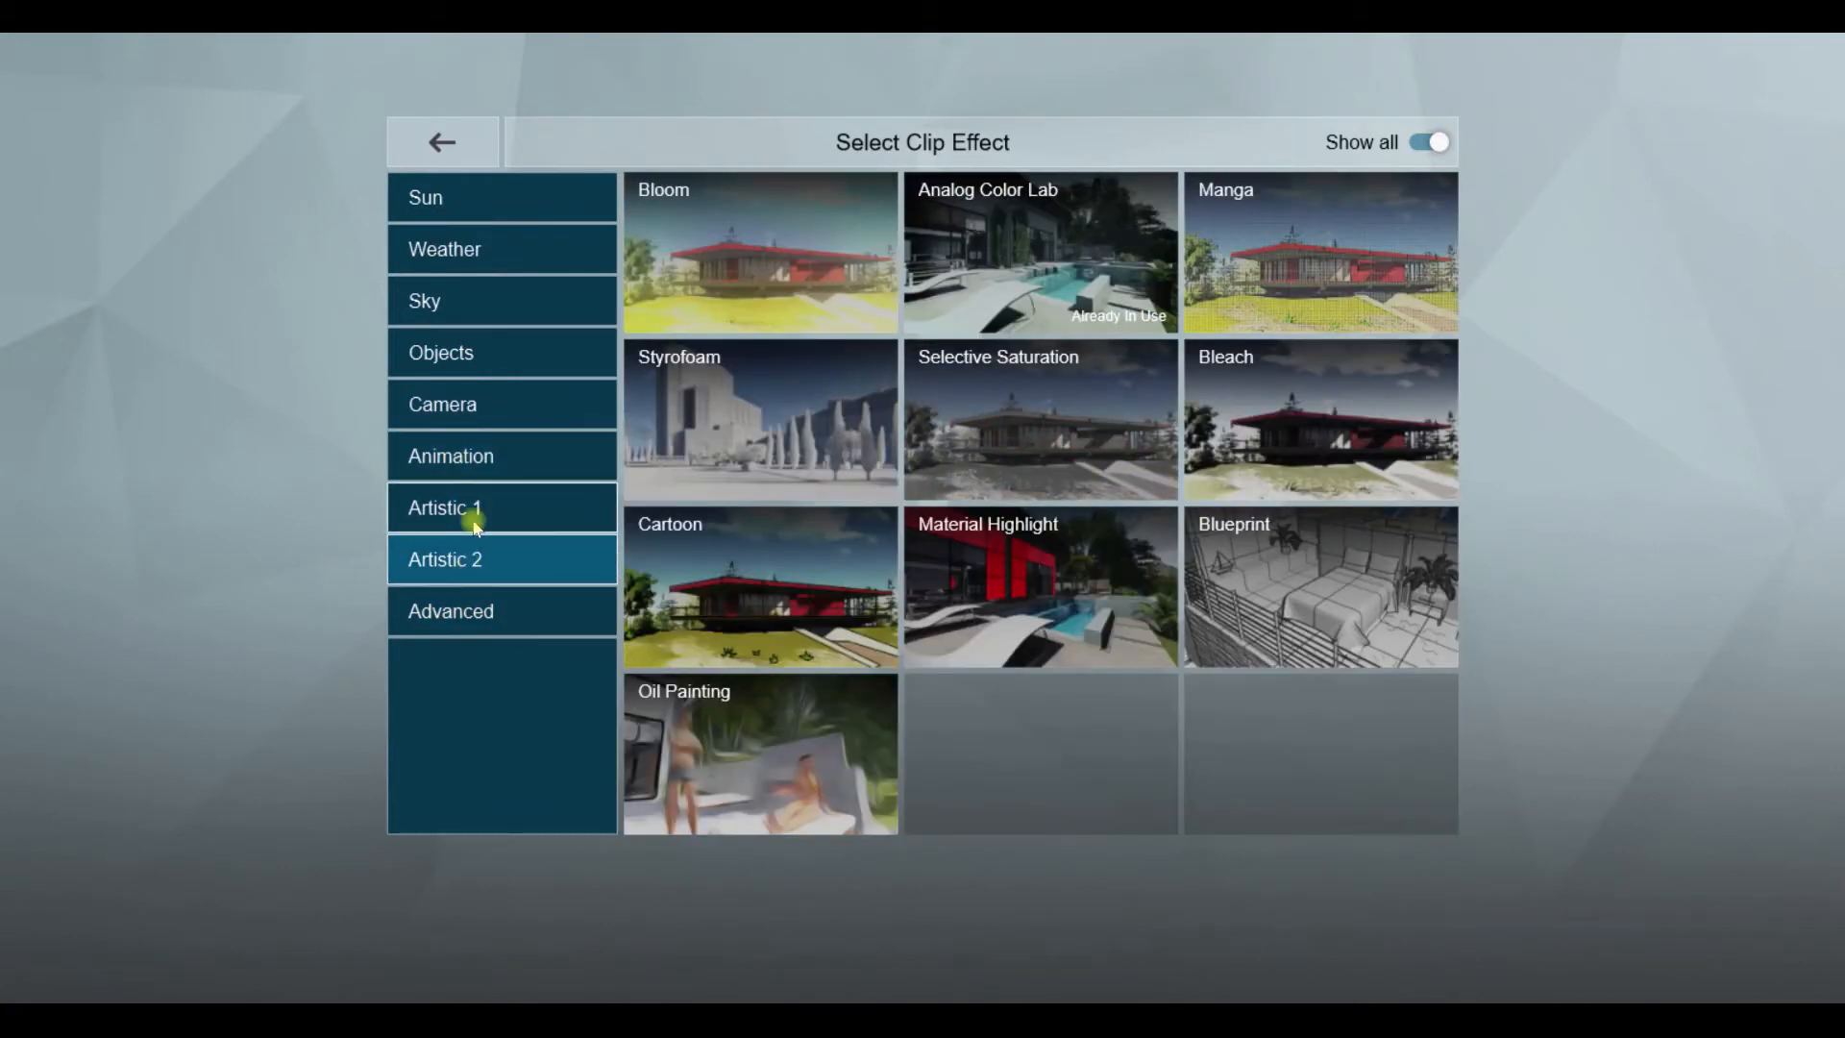
pyautogui.click(1239, 461)
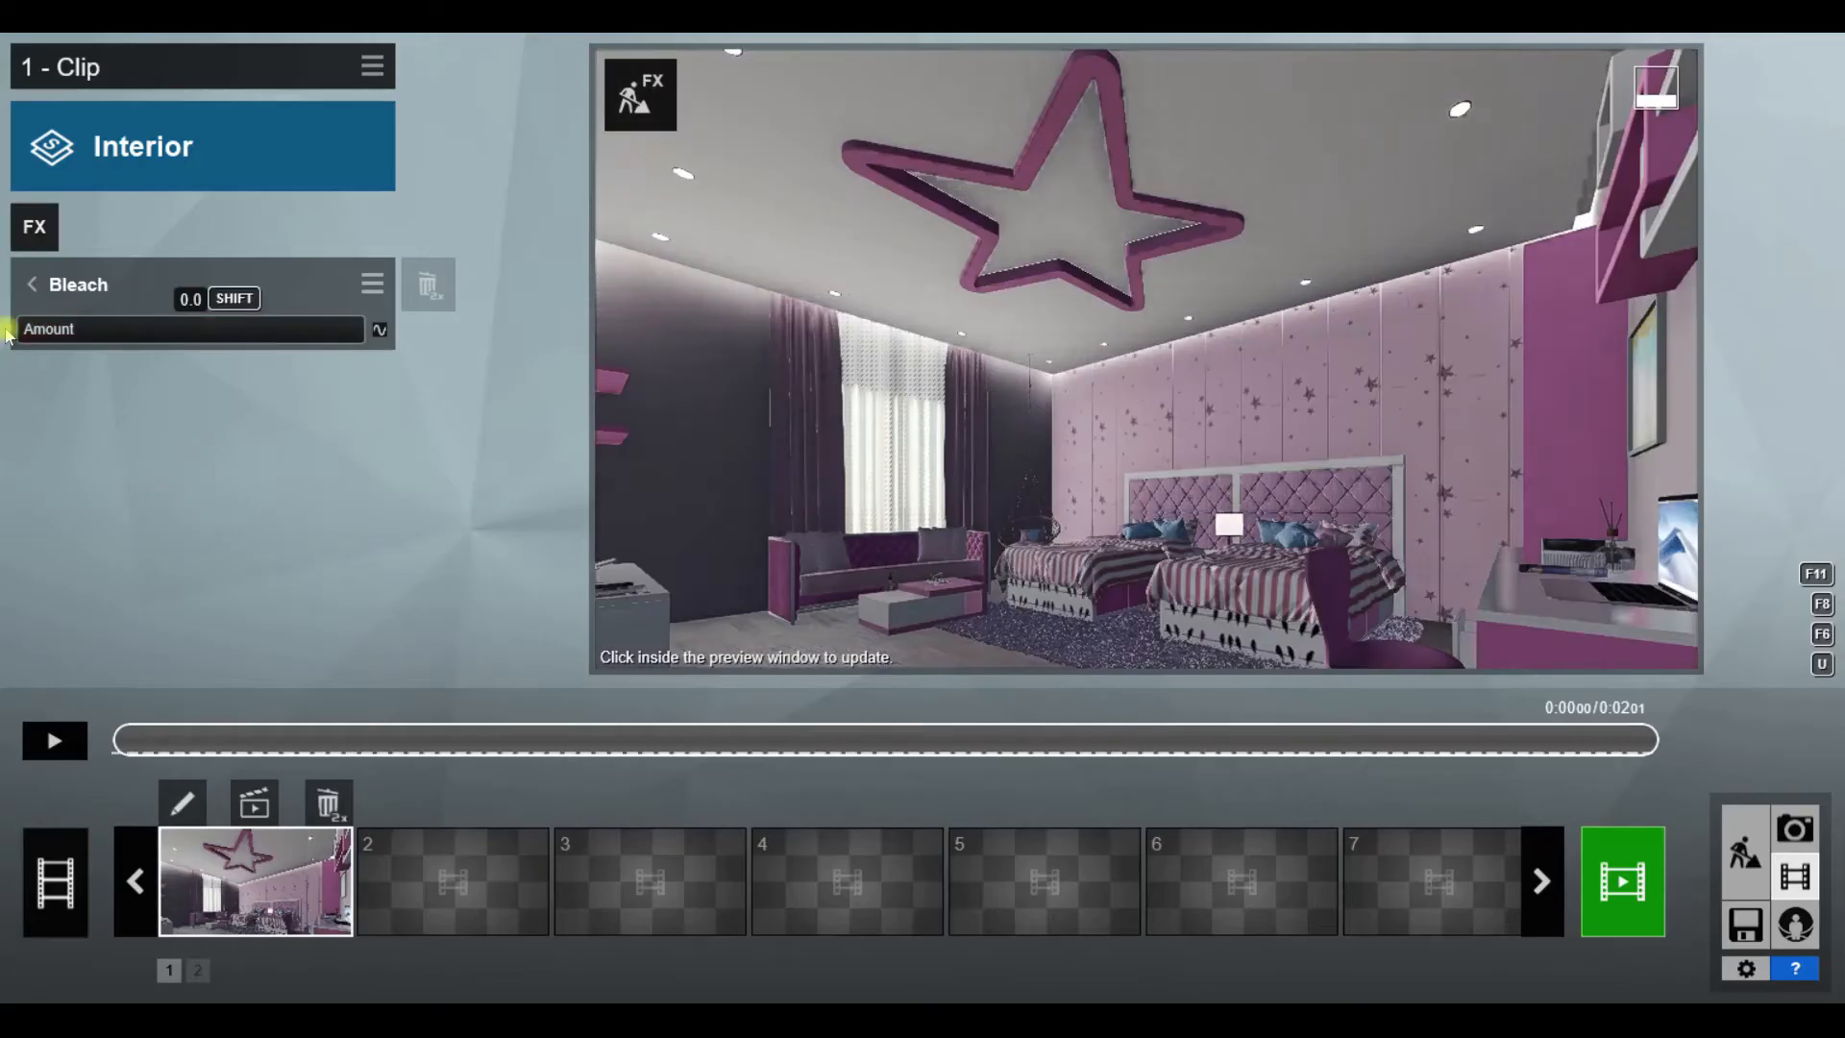
pyautogui.click(32, 283)
# Step: Add the Bloom effect to the clip and reduce its amount
pyautogui.click(351, 461)
pyautogui.click(433, 404)
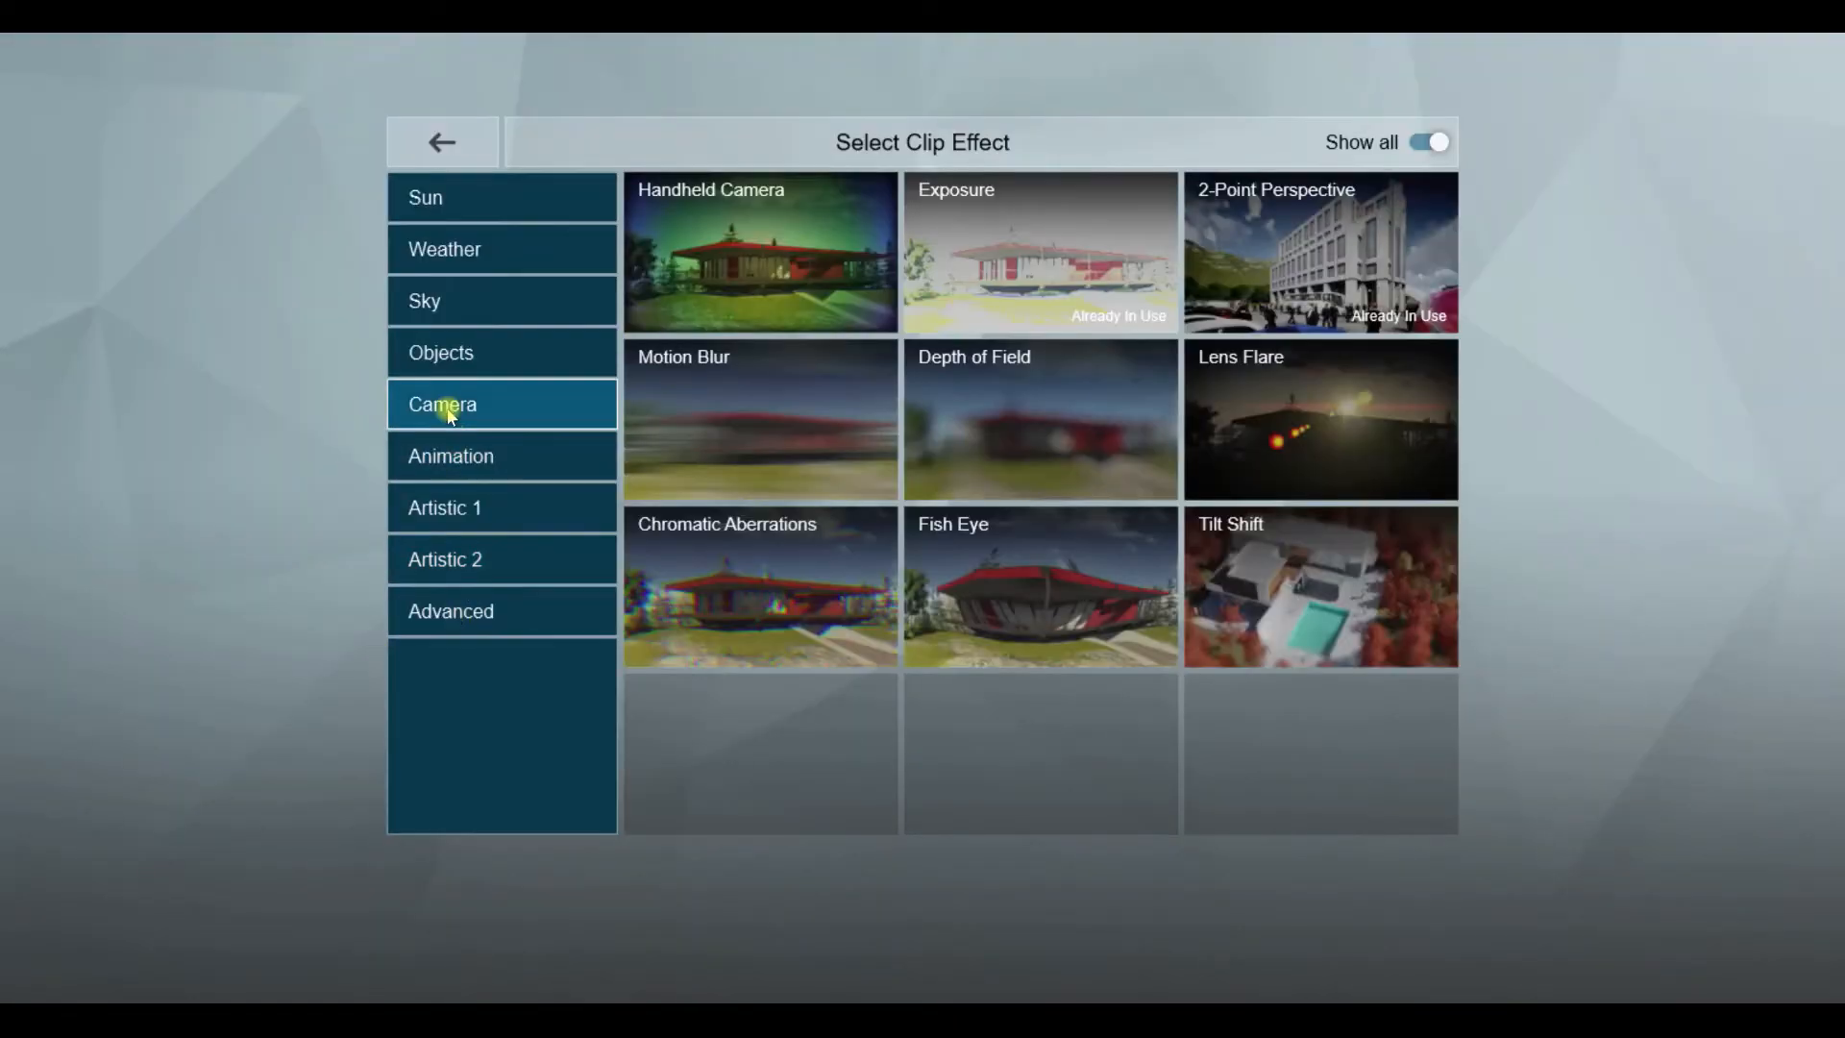
pyautogui.click(456, 457)
pyautogui.click(459, 509)
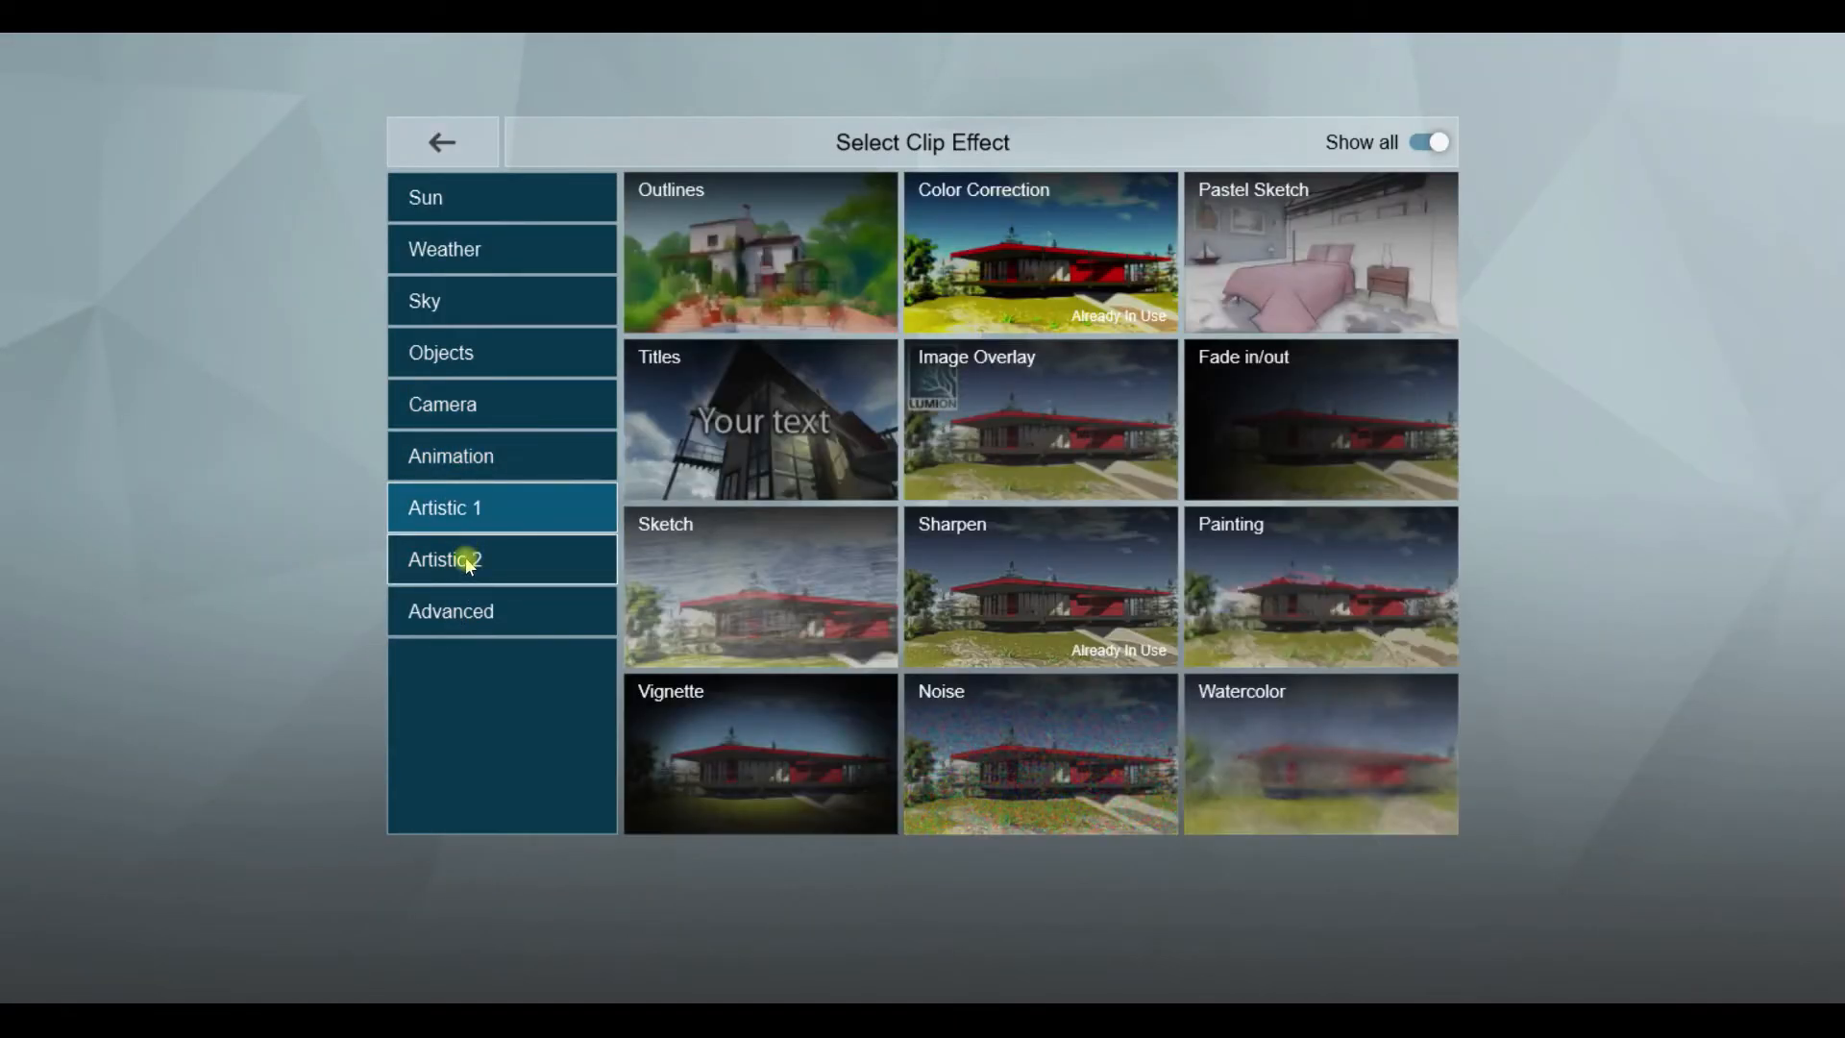
pyautogui.click(469, 560)
pyautogui.click(760, 252)
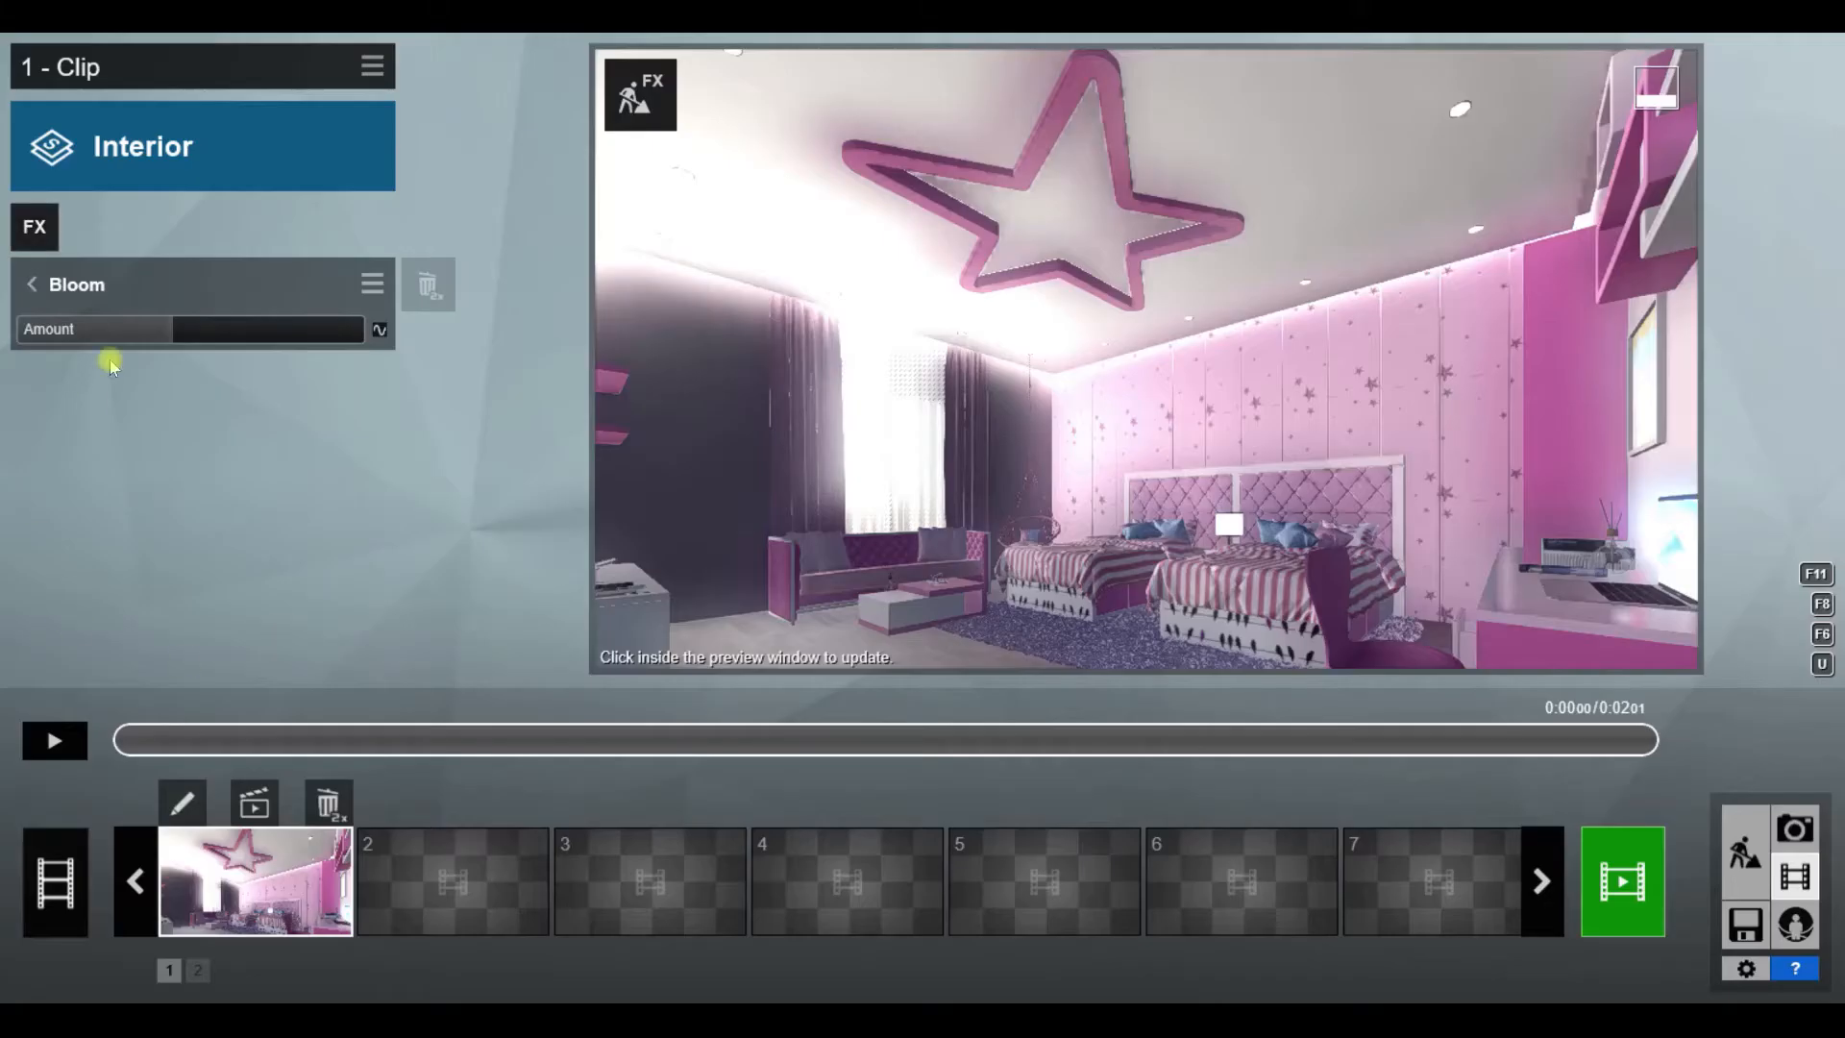
pyautogui.click(82, 331)
pyautogui.click(32, 284)
# Step: Look through the clip effect categories and add the Selective Saturation effect to the clip
pyautogui.click(34, 226)
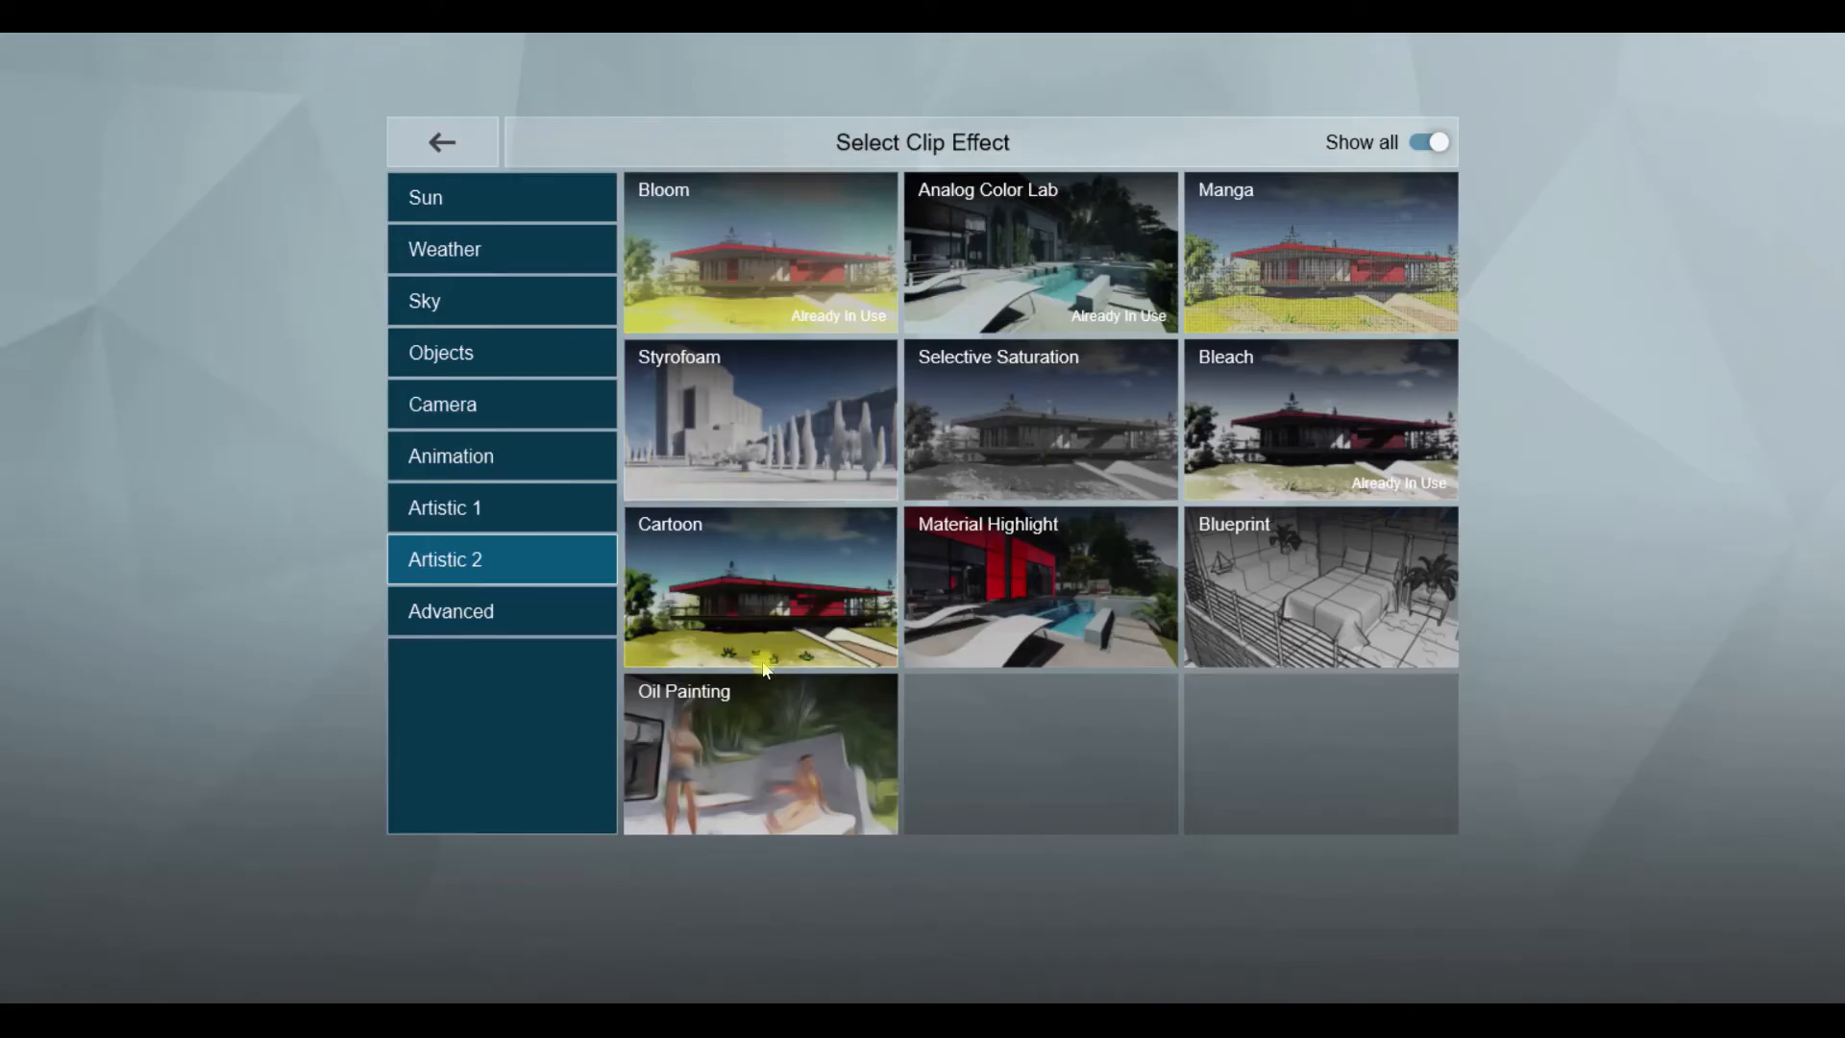
pyautogui.click(452, 457)
pyautogui.click(466, 494)
pyautogui.click(458, 410)
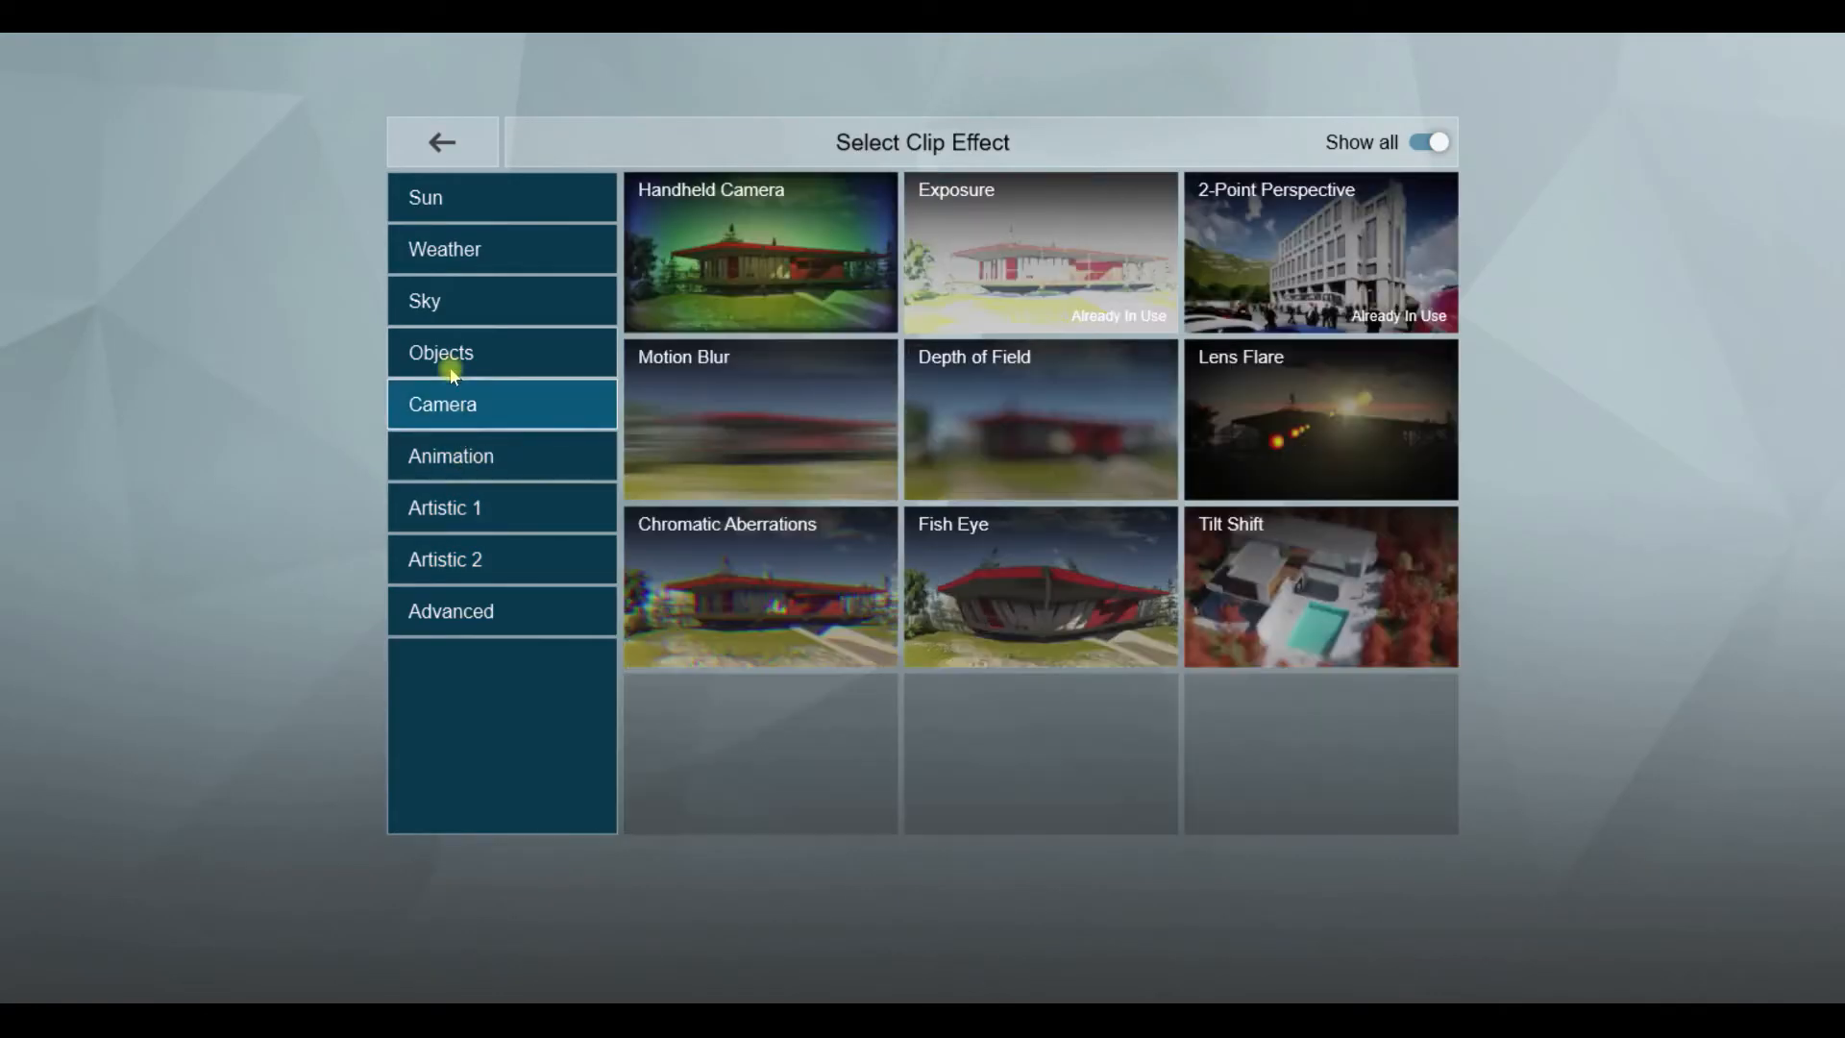
pyautogui.click(453, 296)
pyautogui.click(464, 246)
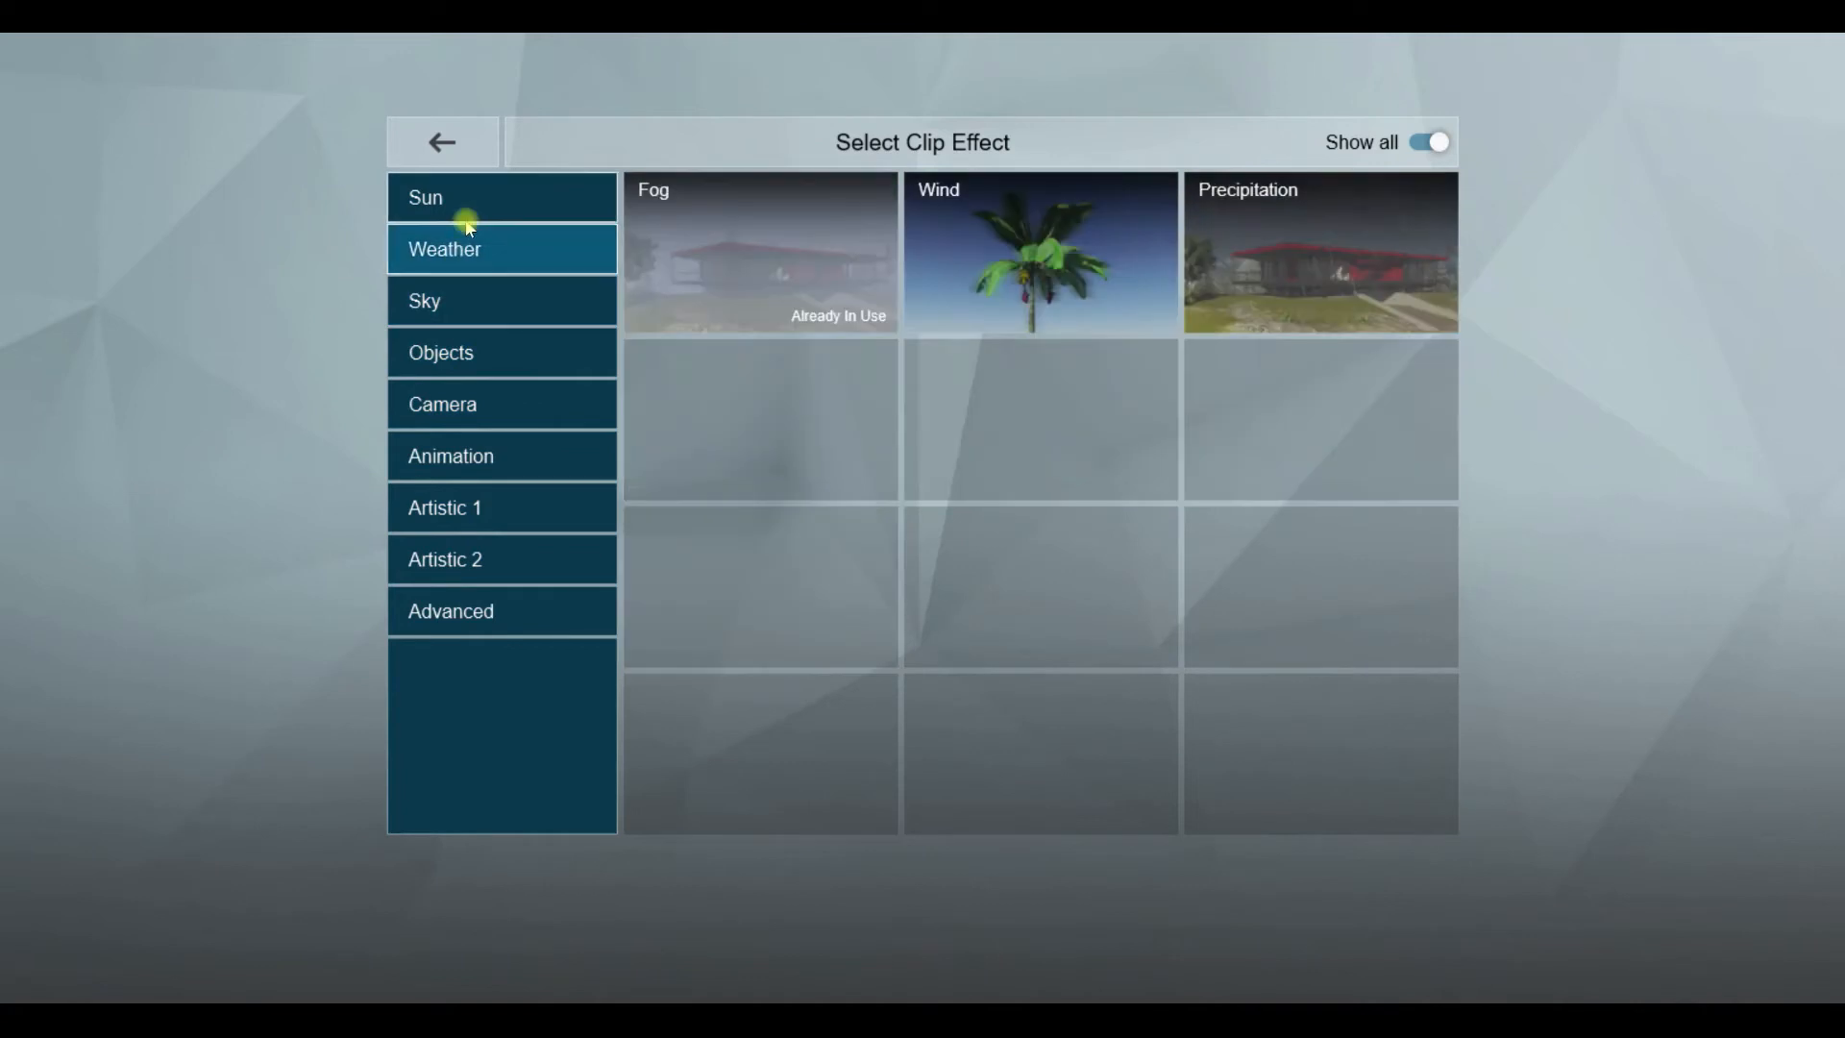
pyautogui.click(464, 200)
pyautogui.click(486, 565)
pyautogui.click(487, 612)
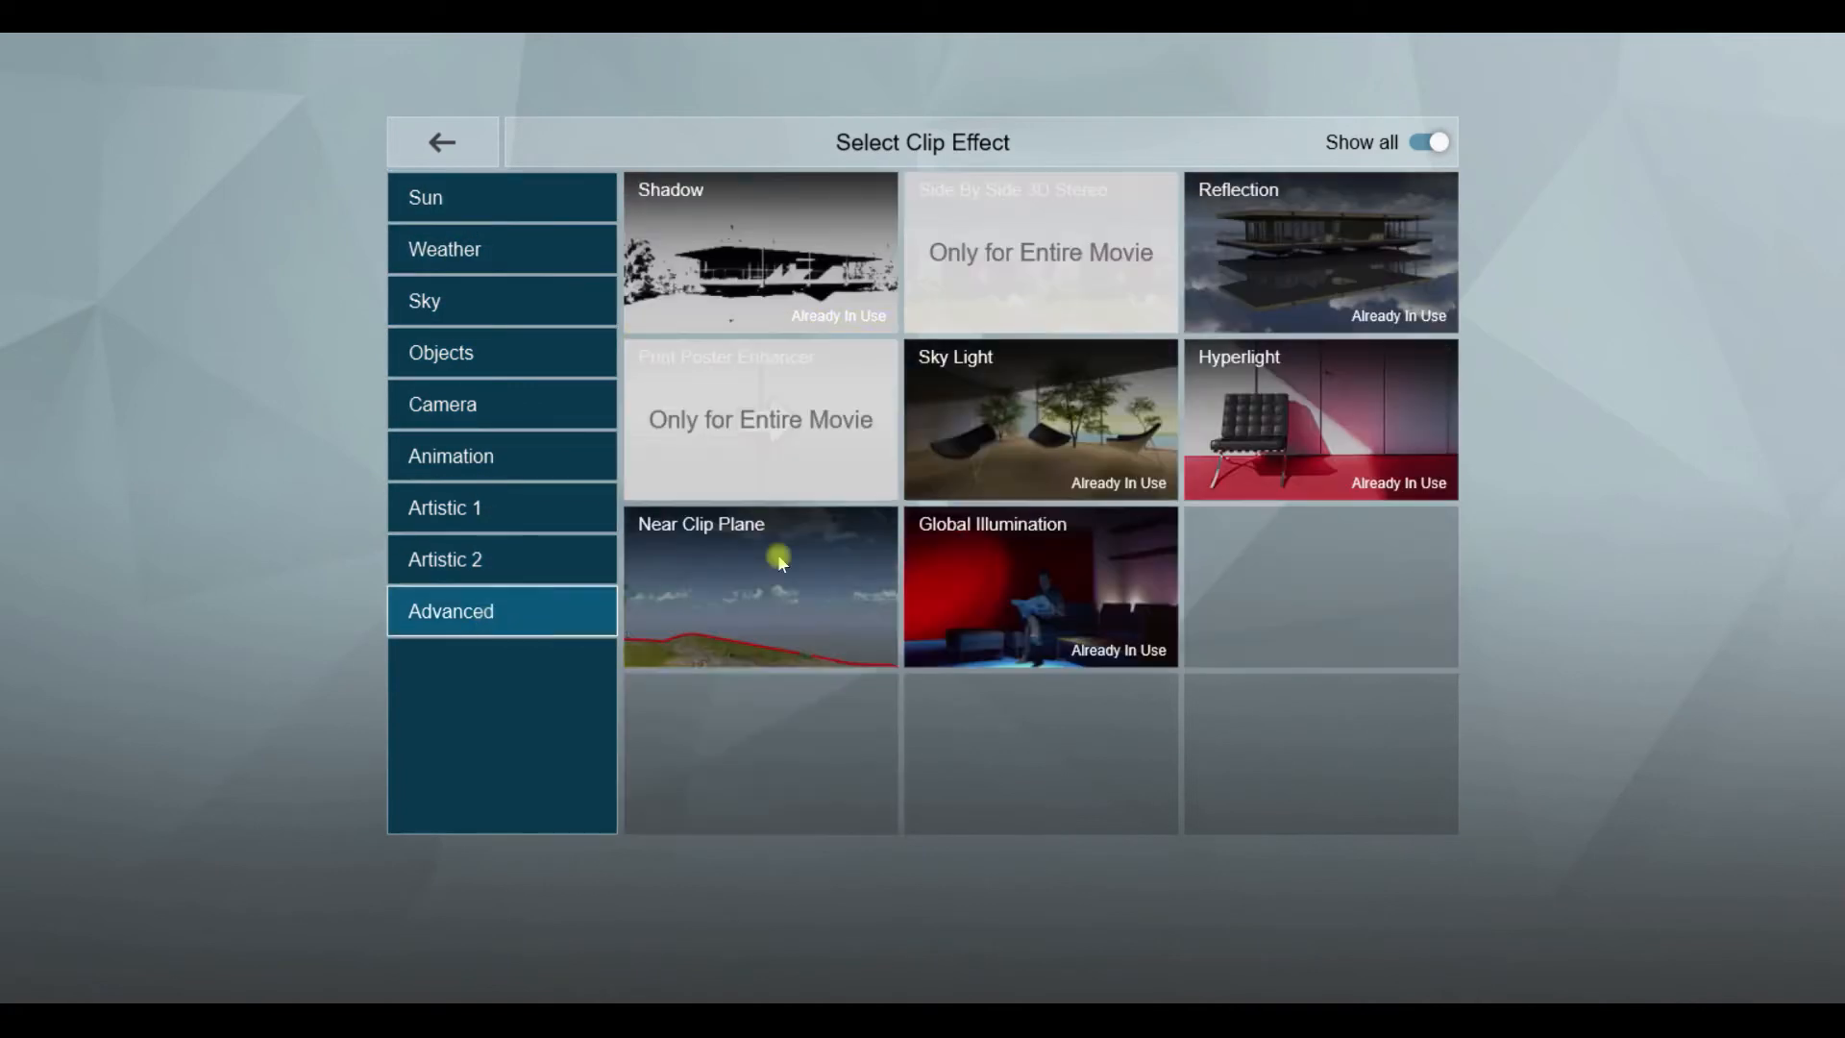
pyautogui.click(450, 561)
pyautogui.click(1041, 420)
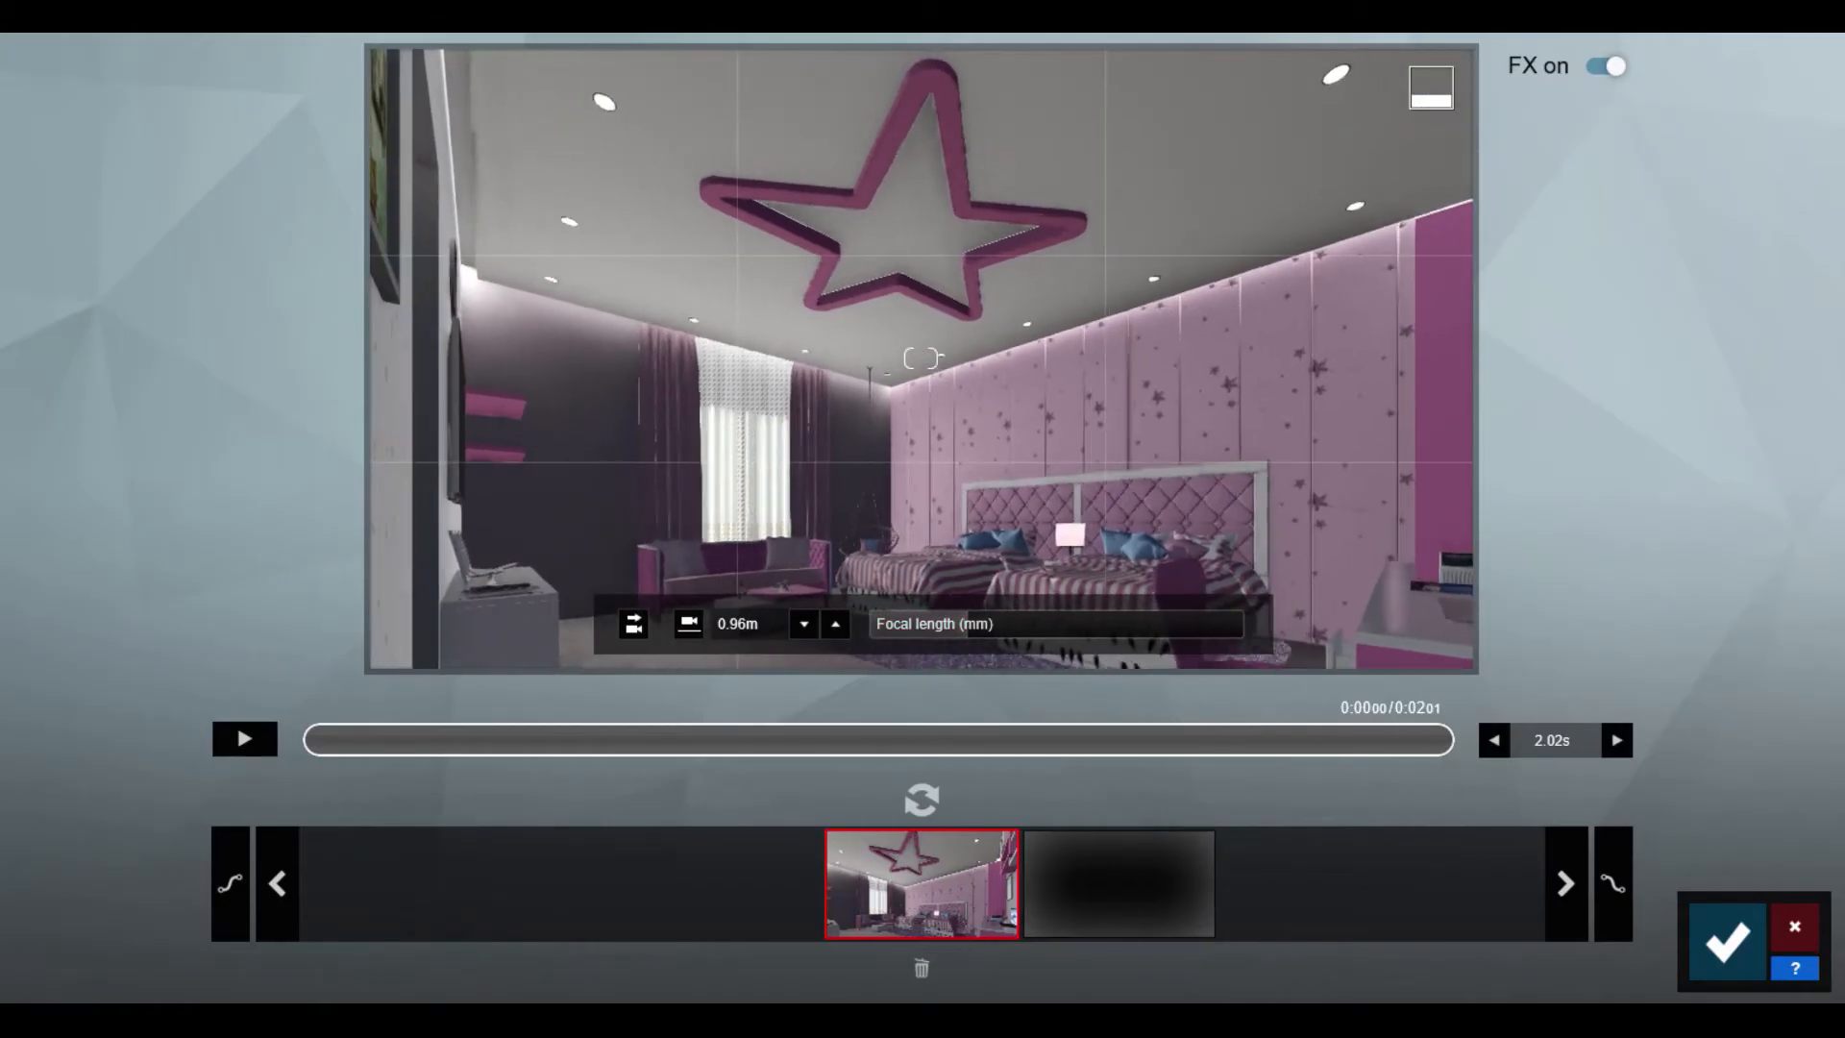
# Step: Reframe the clip's bedroom view at a camera height of 0.88 m, update the camera keyframe and save the clip
pyautogui.moveTo(1056, 513)
pyautogui.mouseDown(button='right')
pyautogui.moveTo(1129, 561)
pyautogui.moveTo(1032, 524)
pyautogui.moveTo(1086, 532)
pyautogui.moveTo(1065, 490)
pyautogui.mouseUp(button='right')
pyautogui.press('w')
pyautogui.press('s')
pyautogui.press('d')
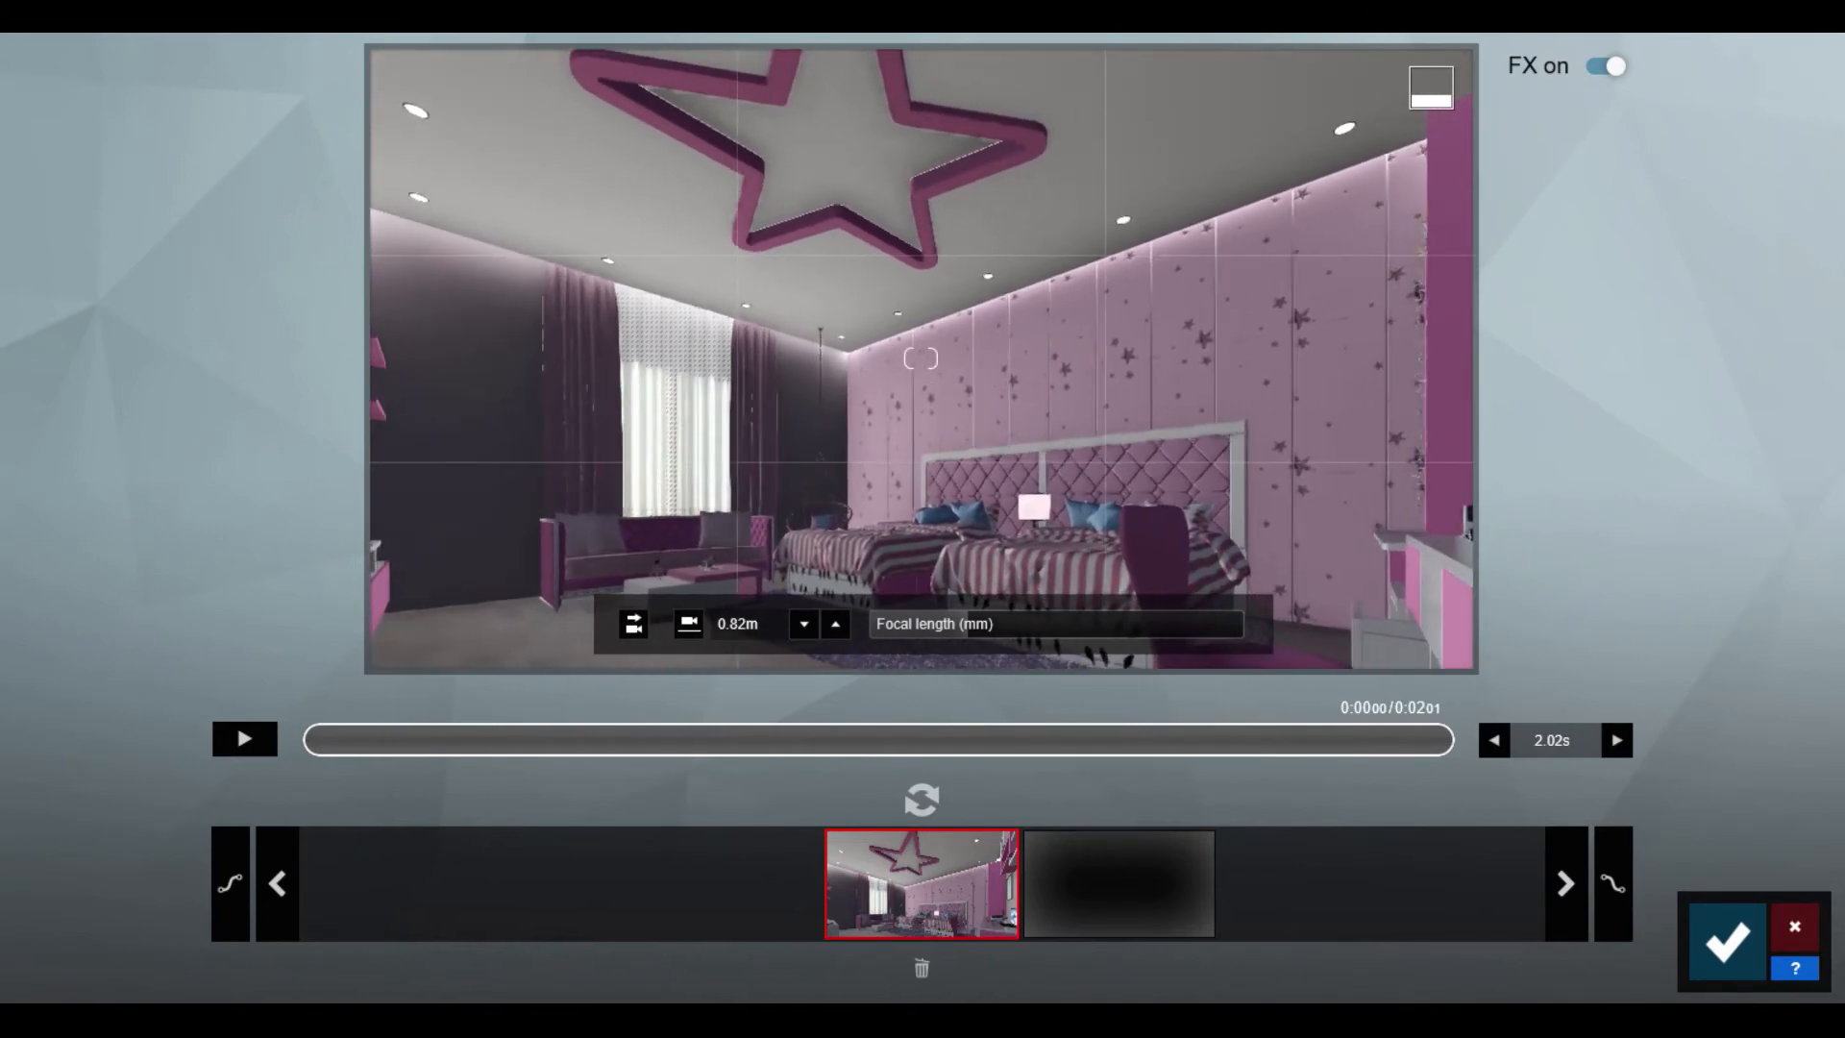
pyautogui.moveTo(978, 467); pyautogui.dragTo(965, 413, button='middle')
pyautogui.moveTo(1005, 481); pyautogui.dragTo(1010, 473, button='right')
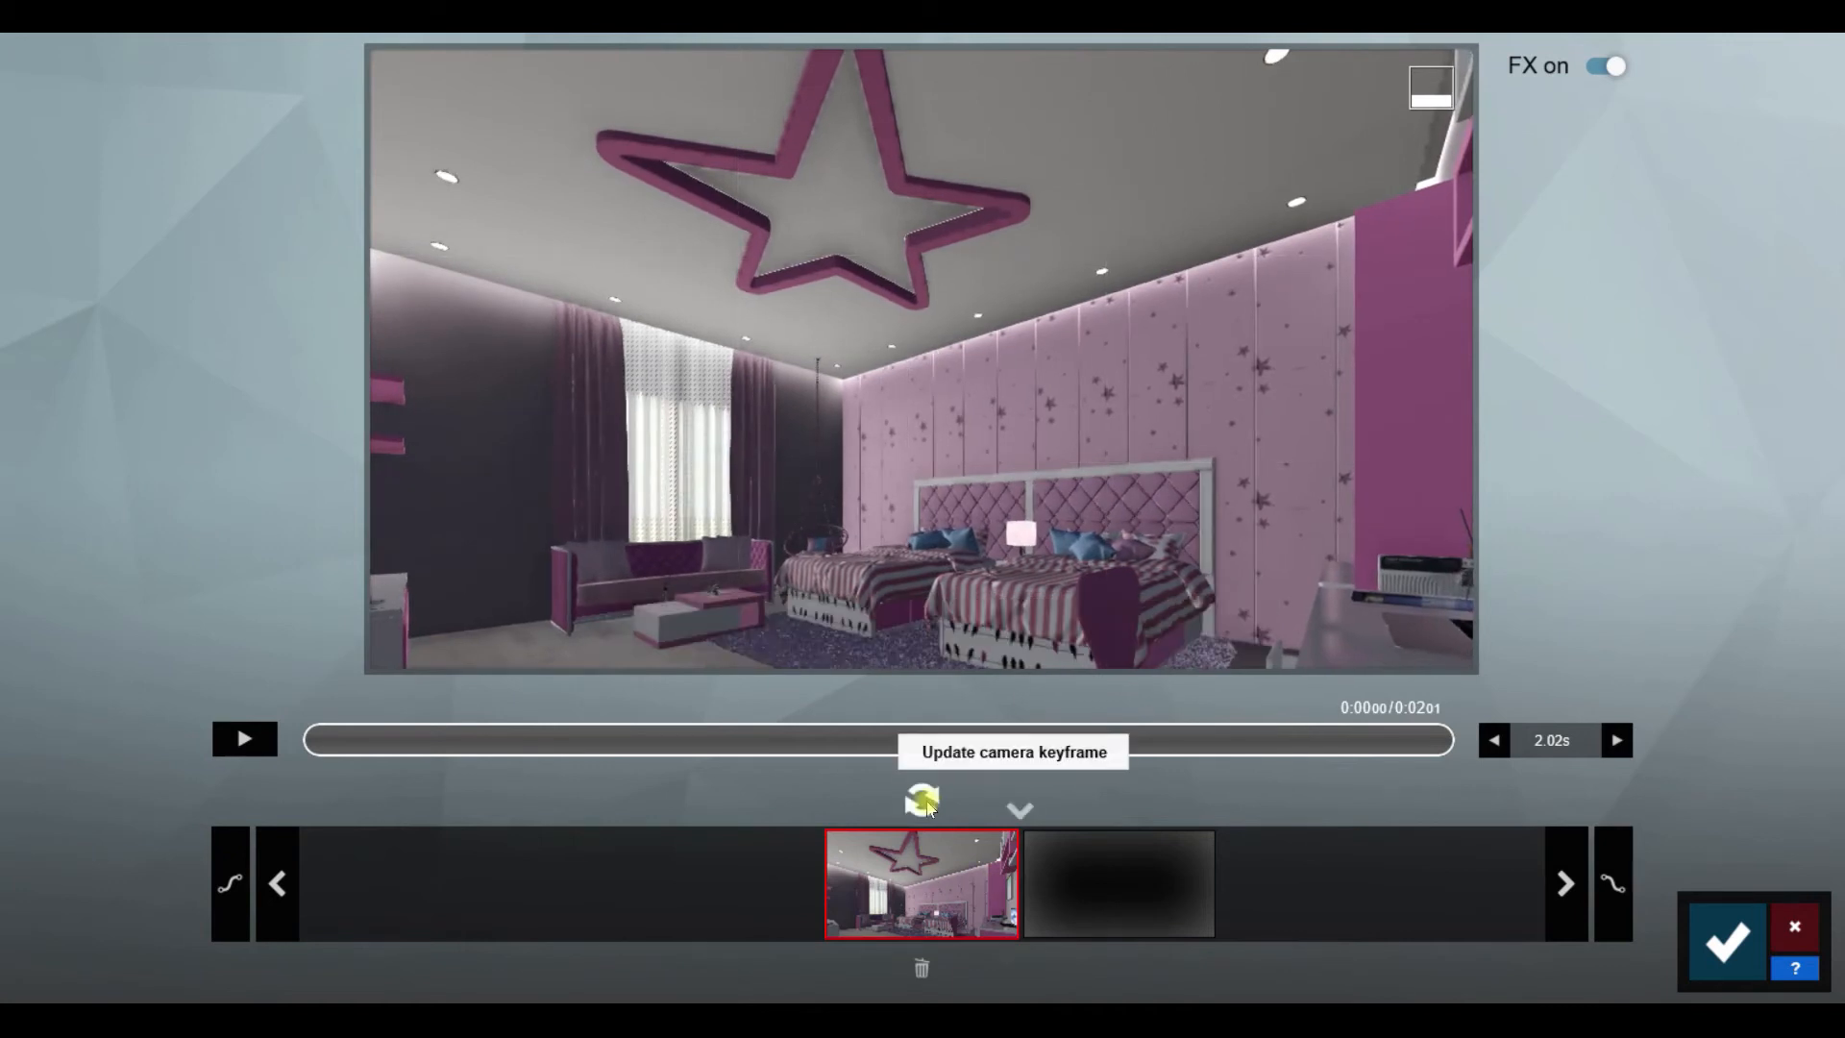
pyautogui.moveTo(884, 612); pyautogui.dragTo(863, 616, button='right')
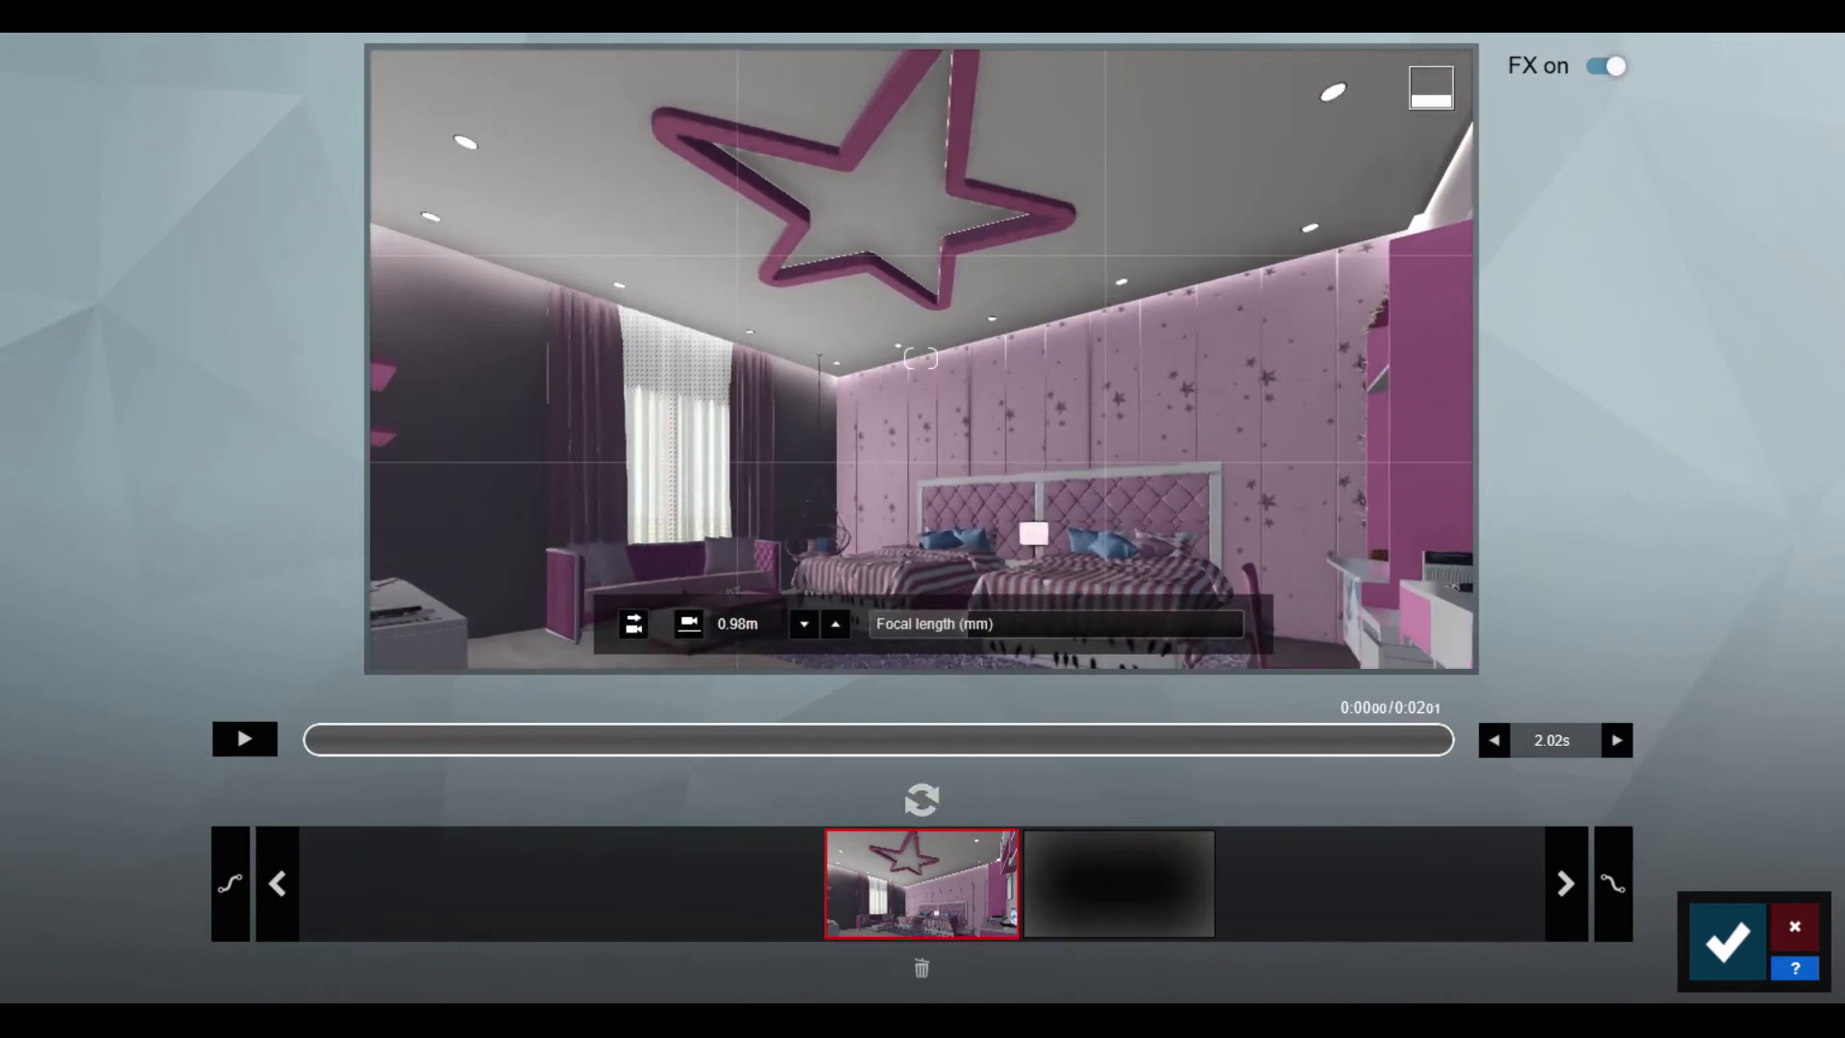
pyautogui.press('e')
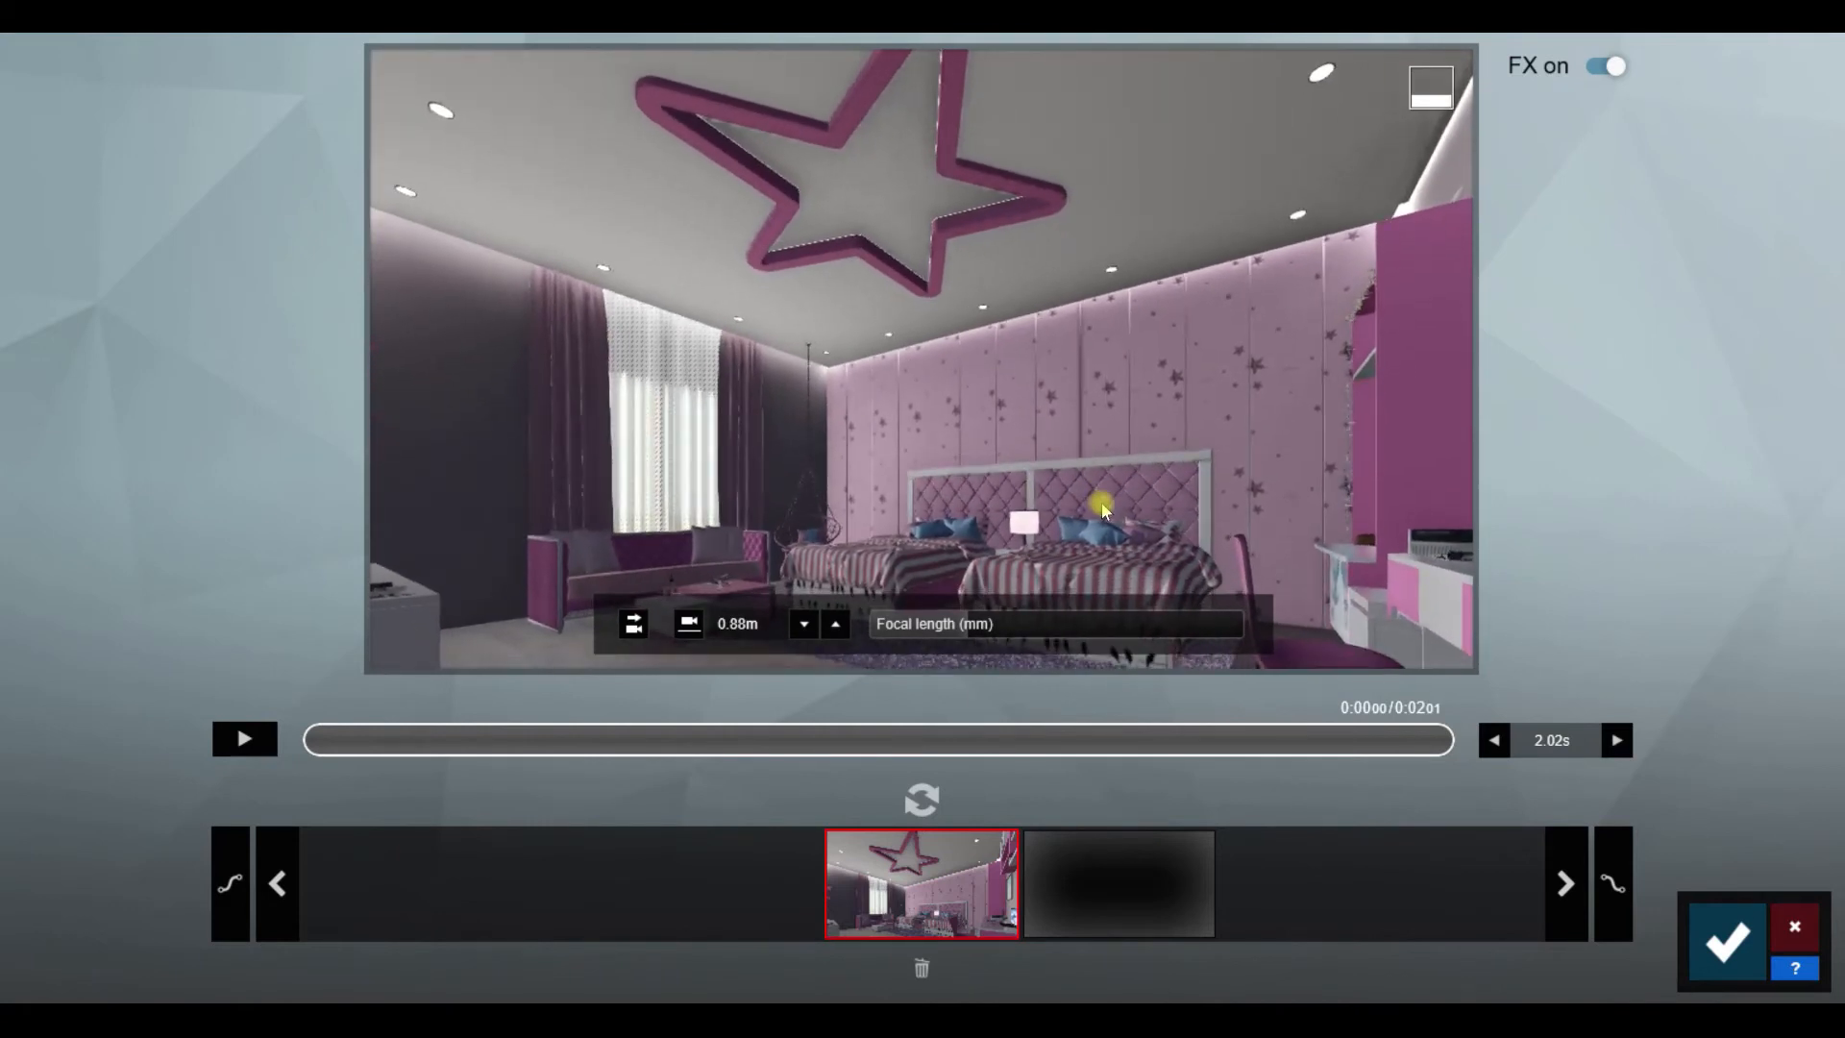
pyautogui.click(923, 799)
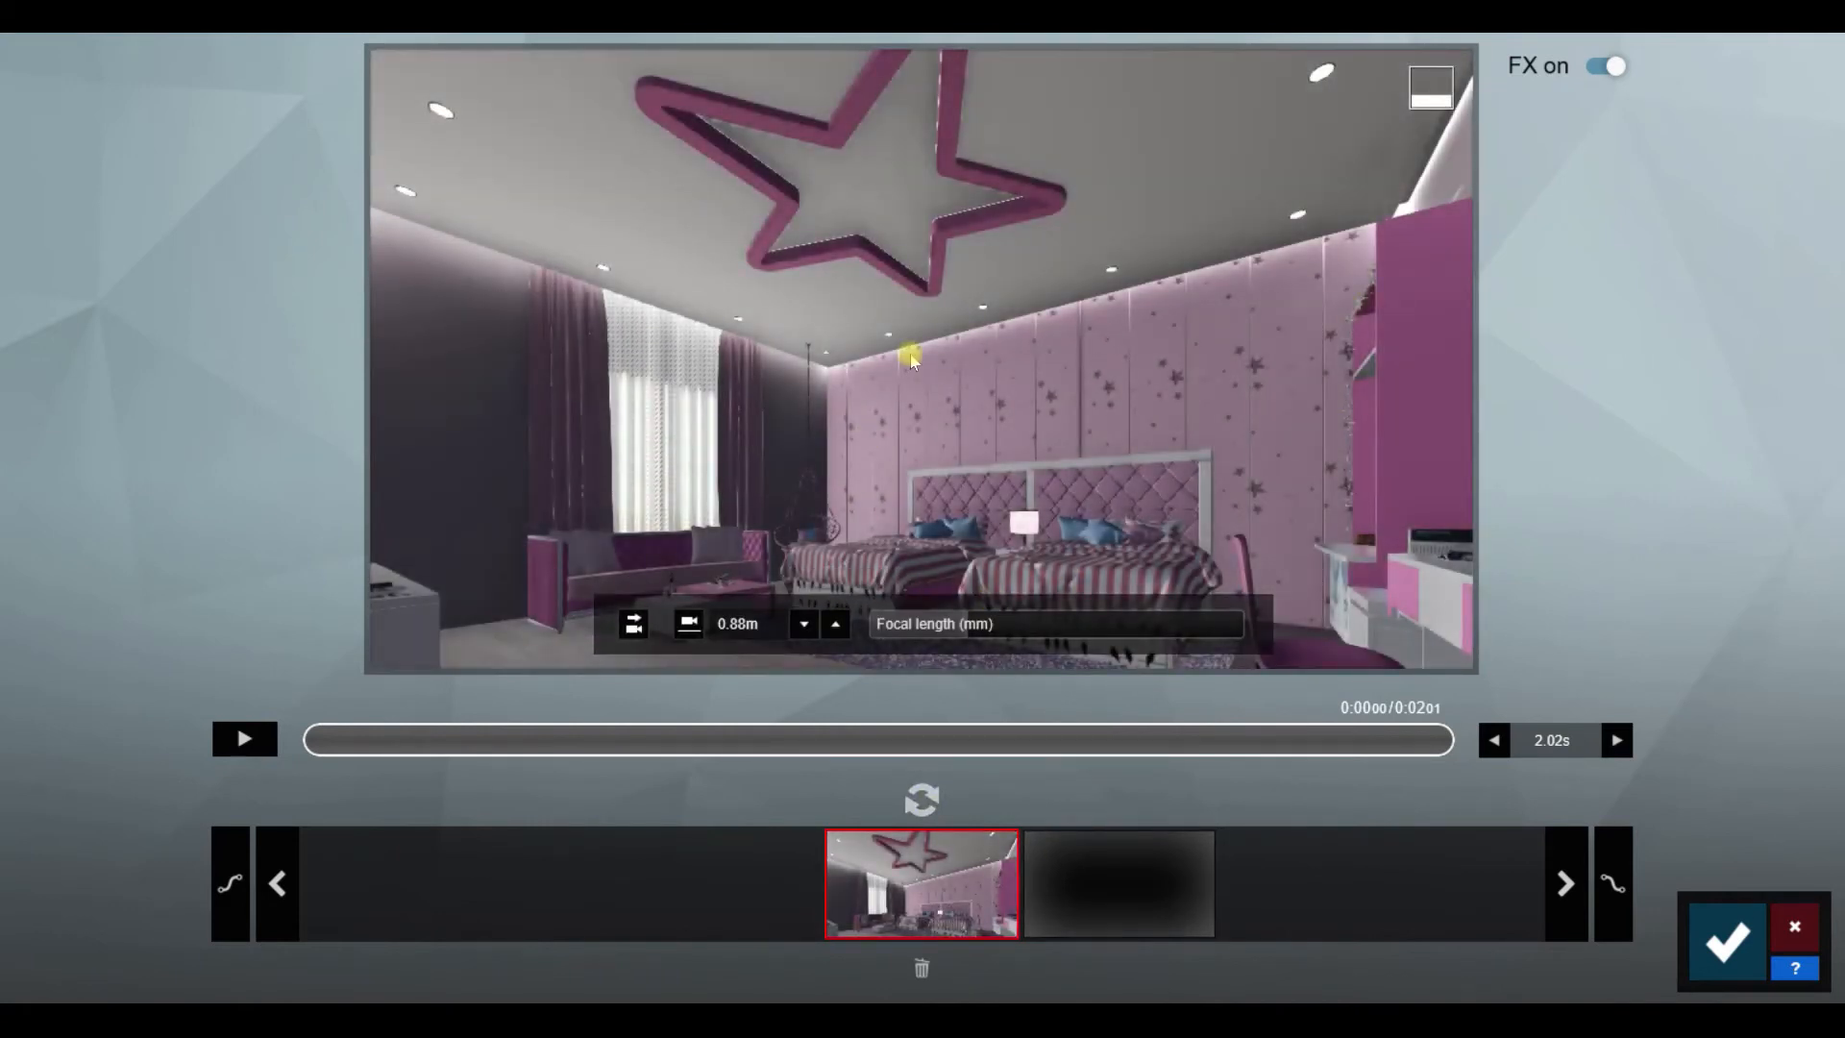
pyautogui.click(1727, 942)
# Step: Adjust the style of the clip's Analog Color Lab effect and open the Color Correction effect
pyautogui.click(24, 286)
pyautogui.click(165, 523)
pyautogui.click(123, 330)
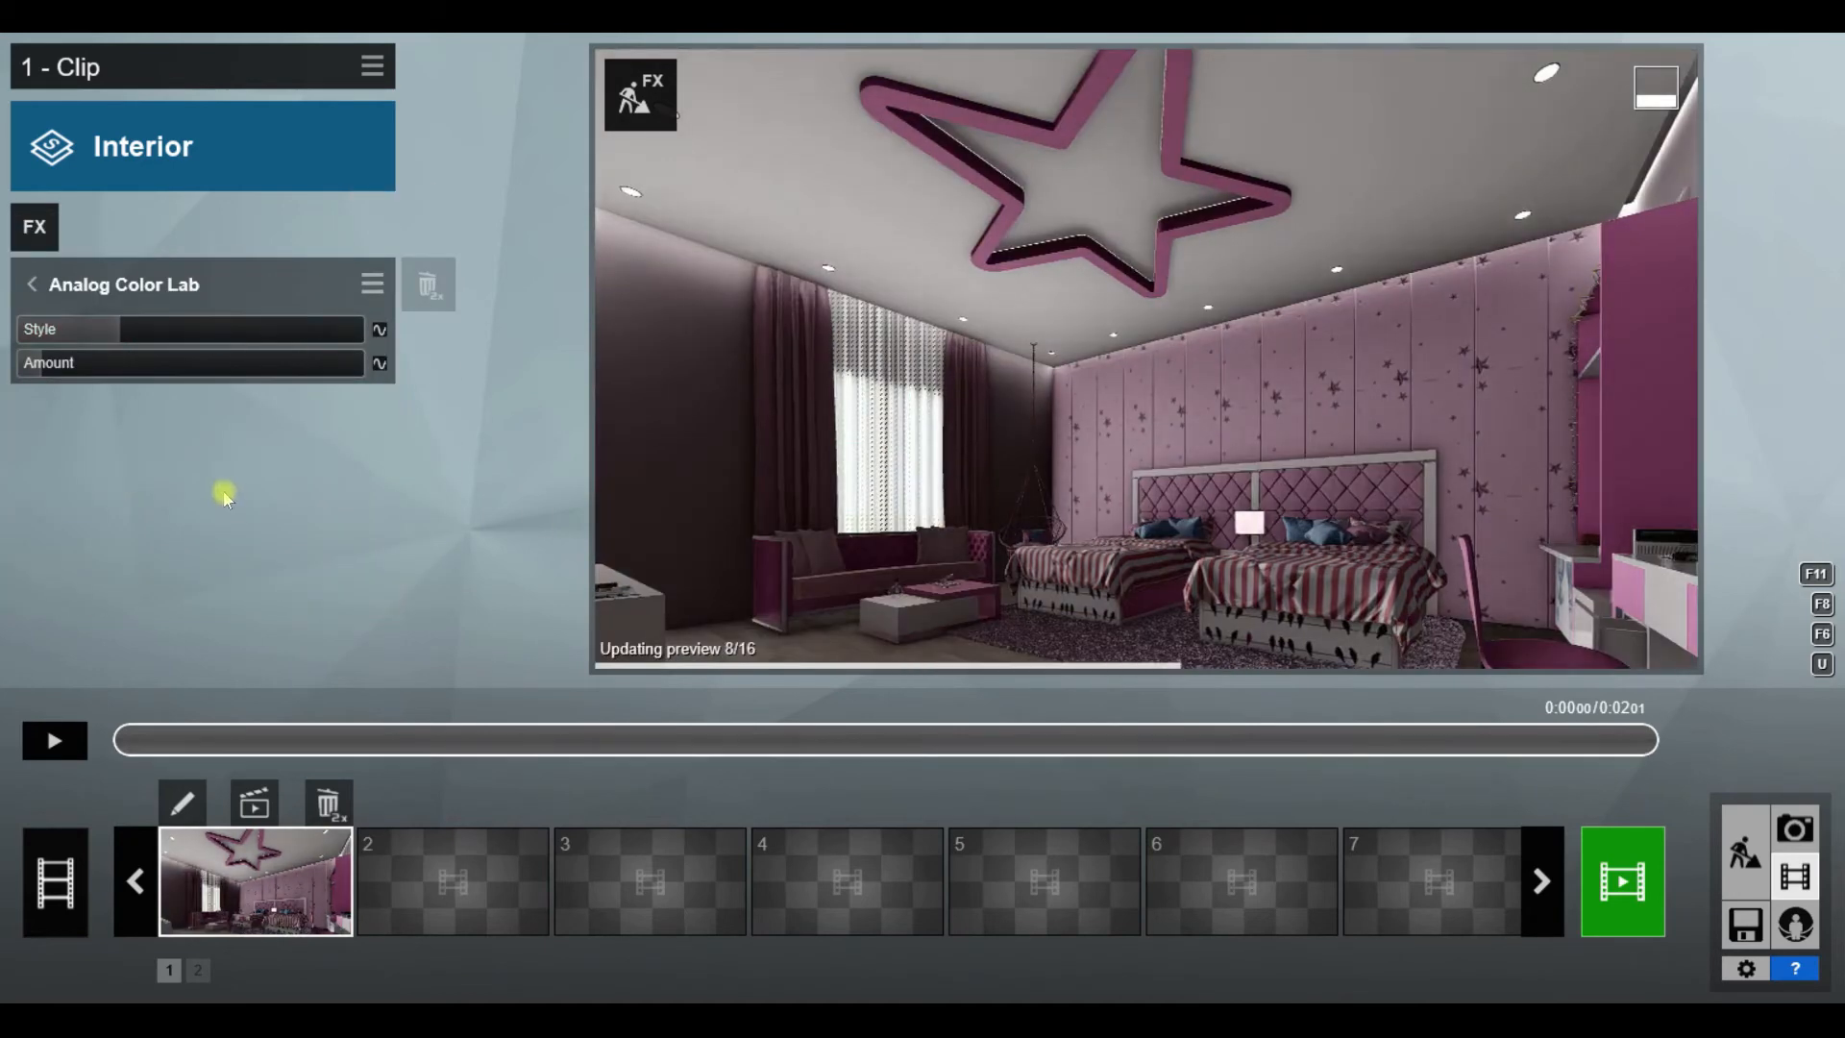
pyautogui.click(34, 285)
pyautogui.click(354, 240)
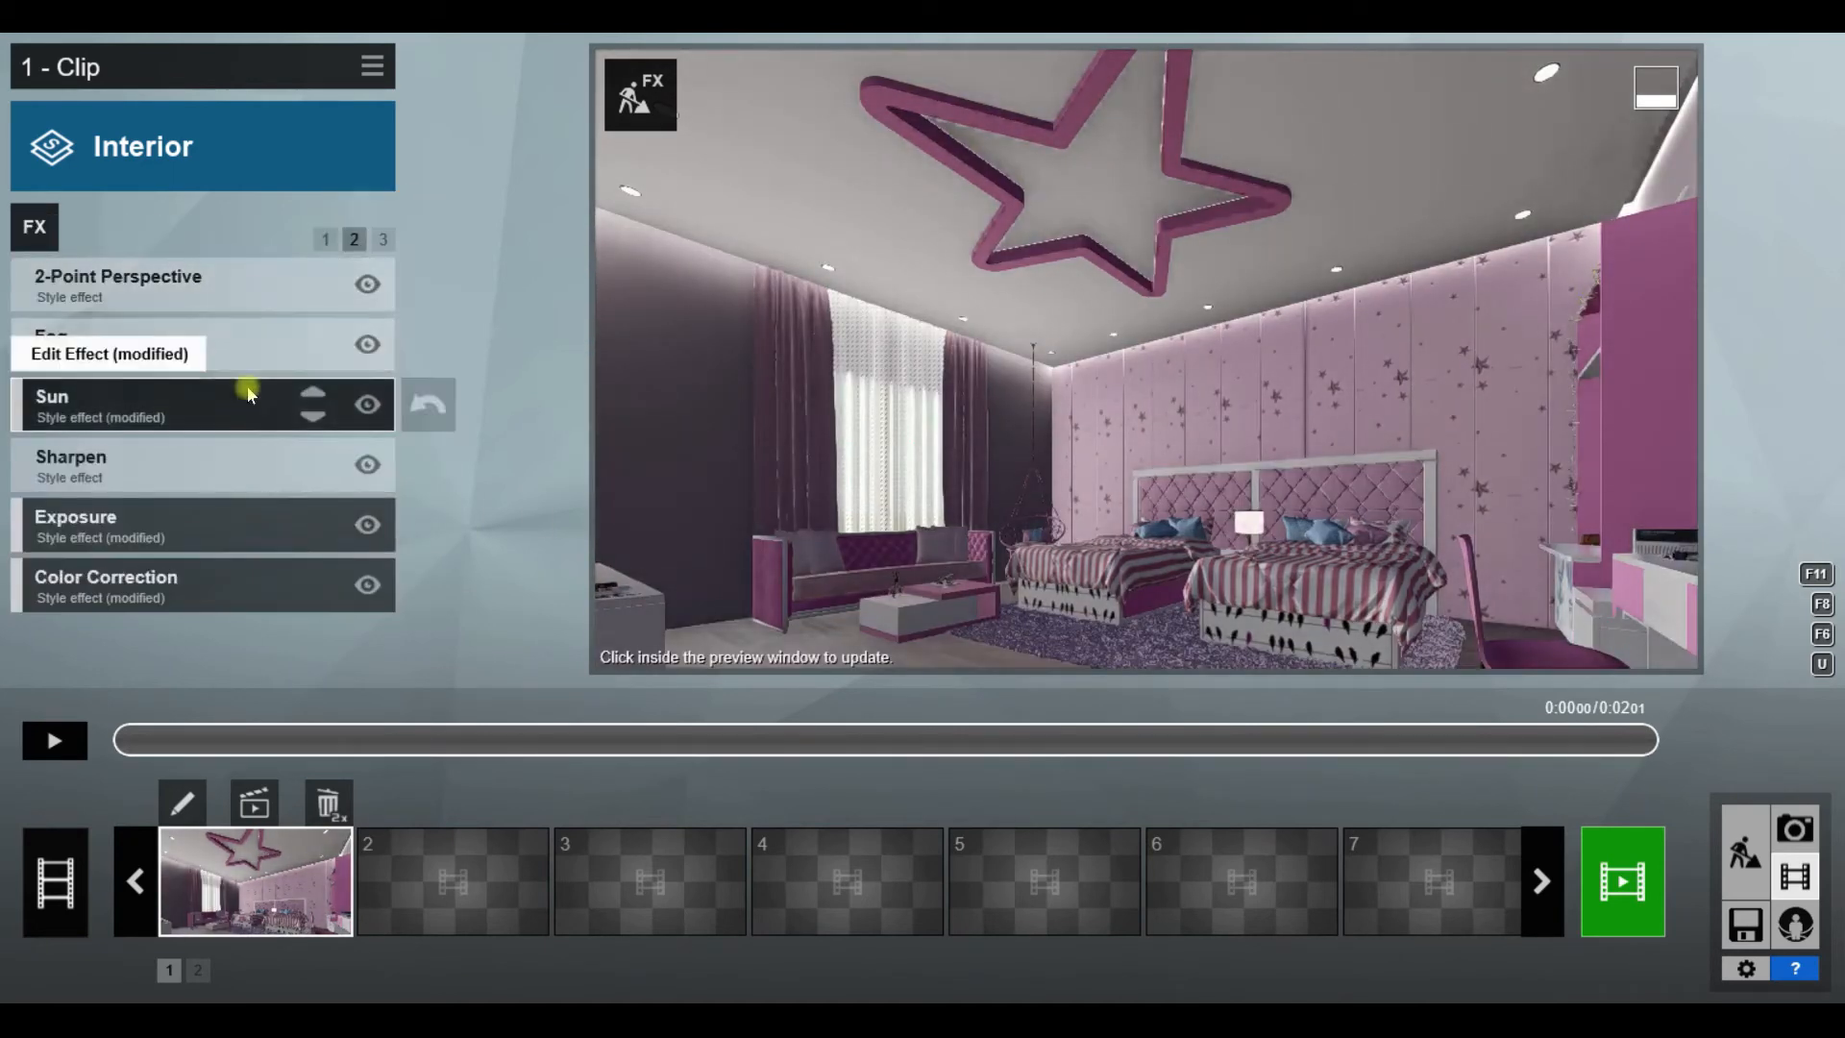
pyautogui.click(105, 577)
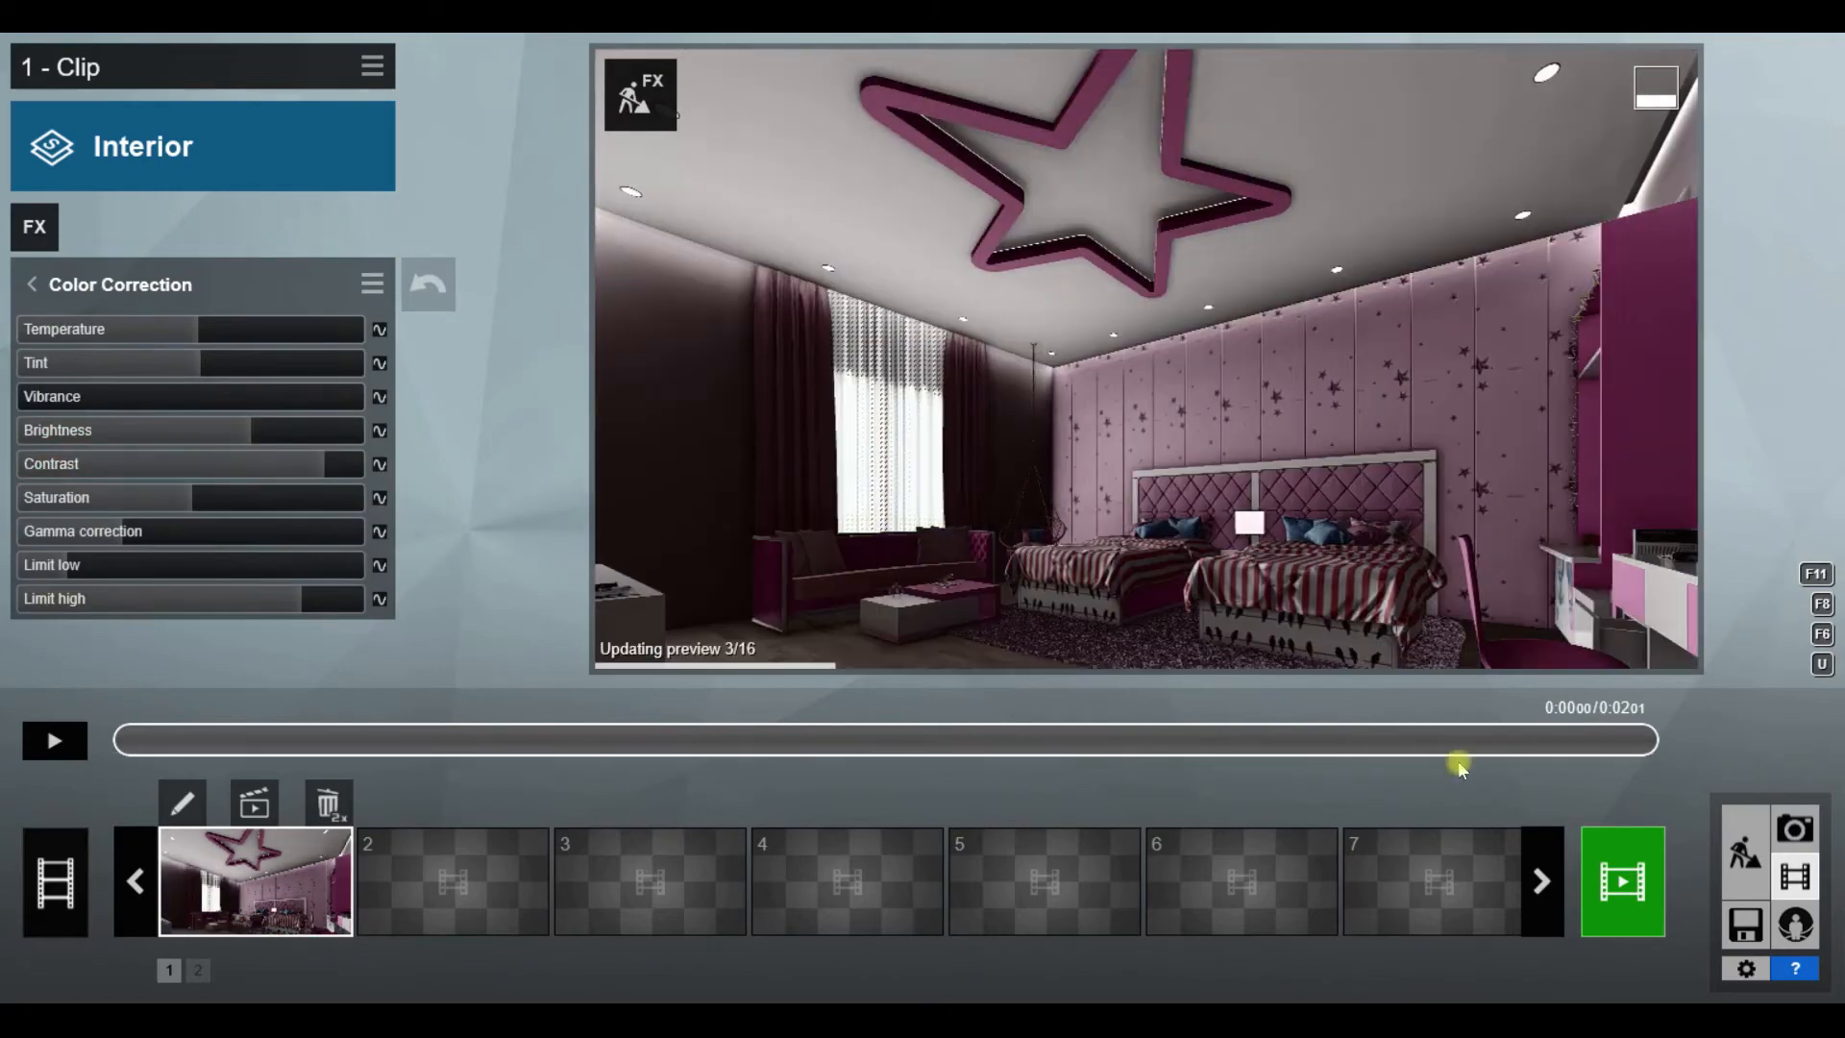
# Step: Render the current frame at Email size 1280x720, overwriting the existing image file
pyautogui.click(1624, 874)
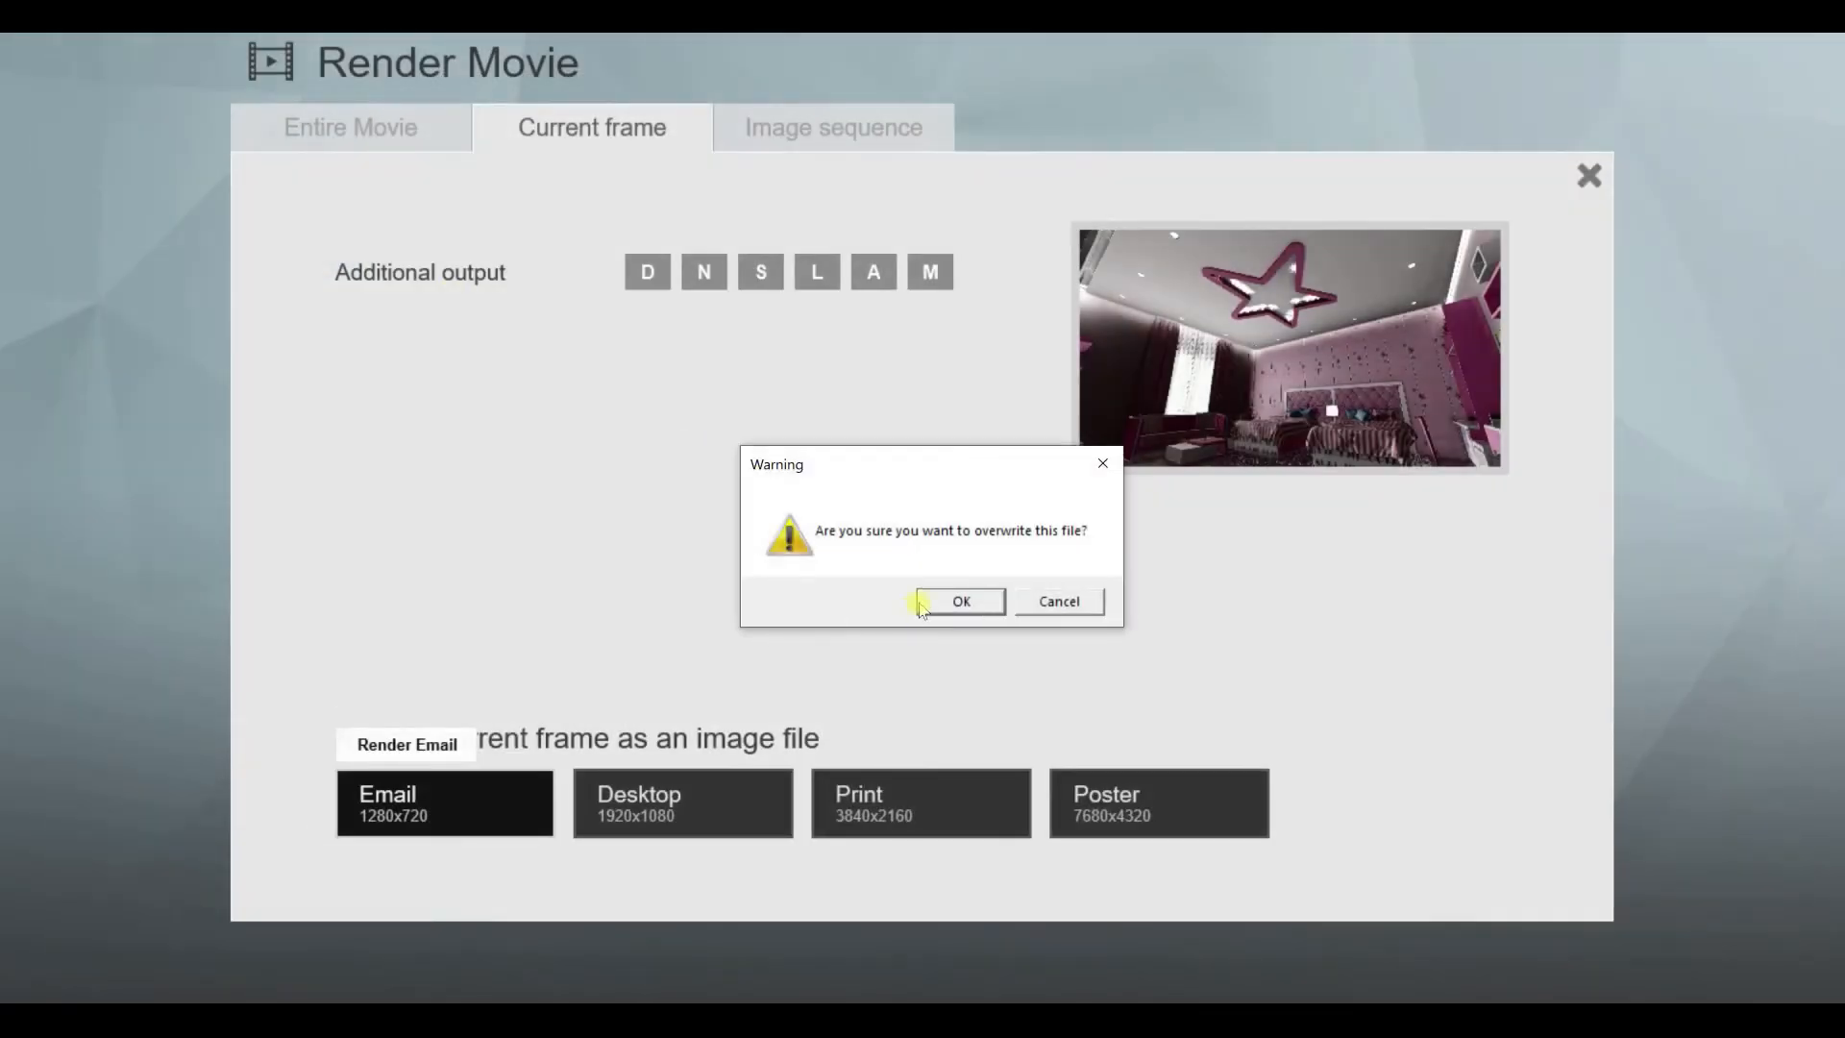
pyautogui.click(953, 600)
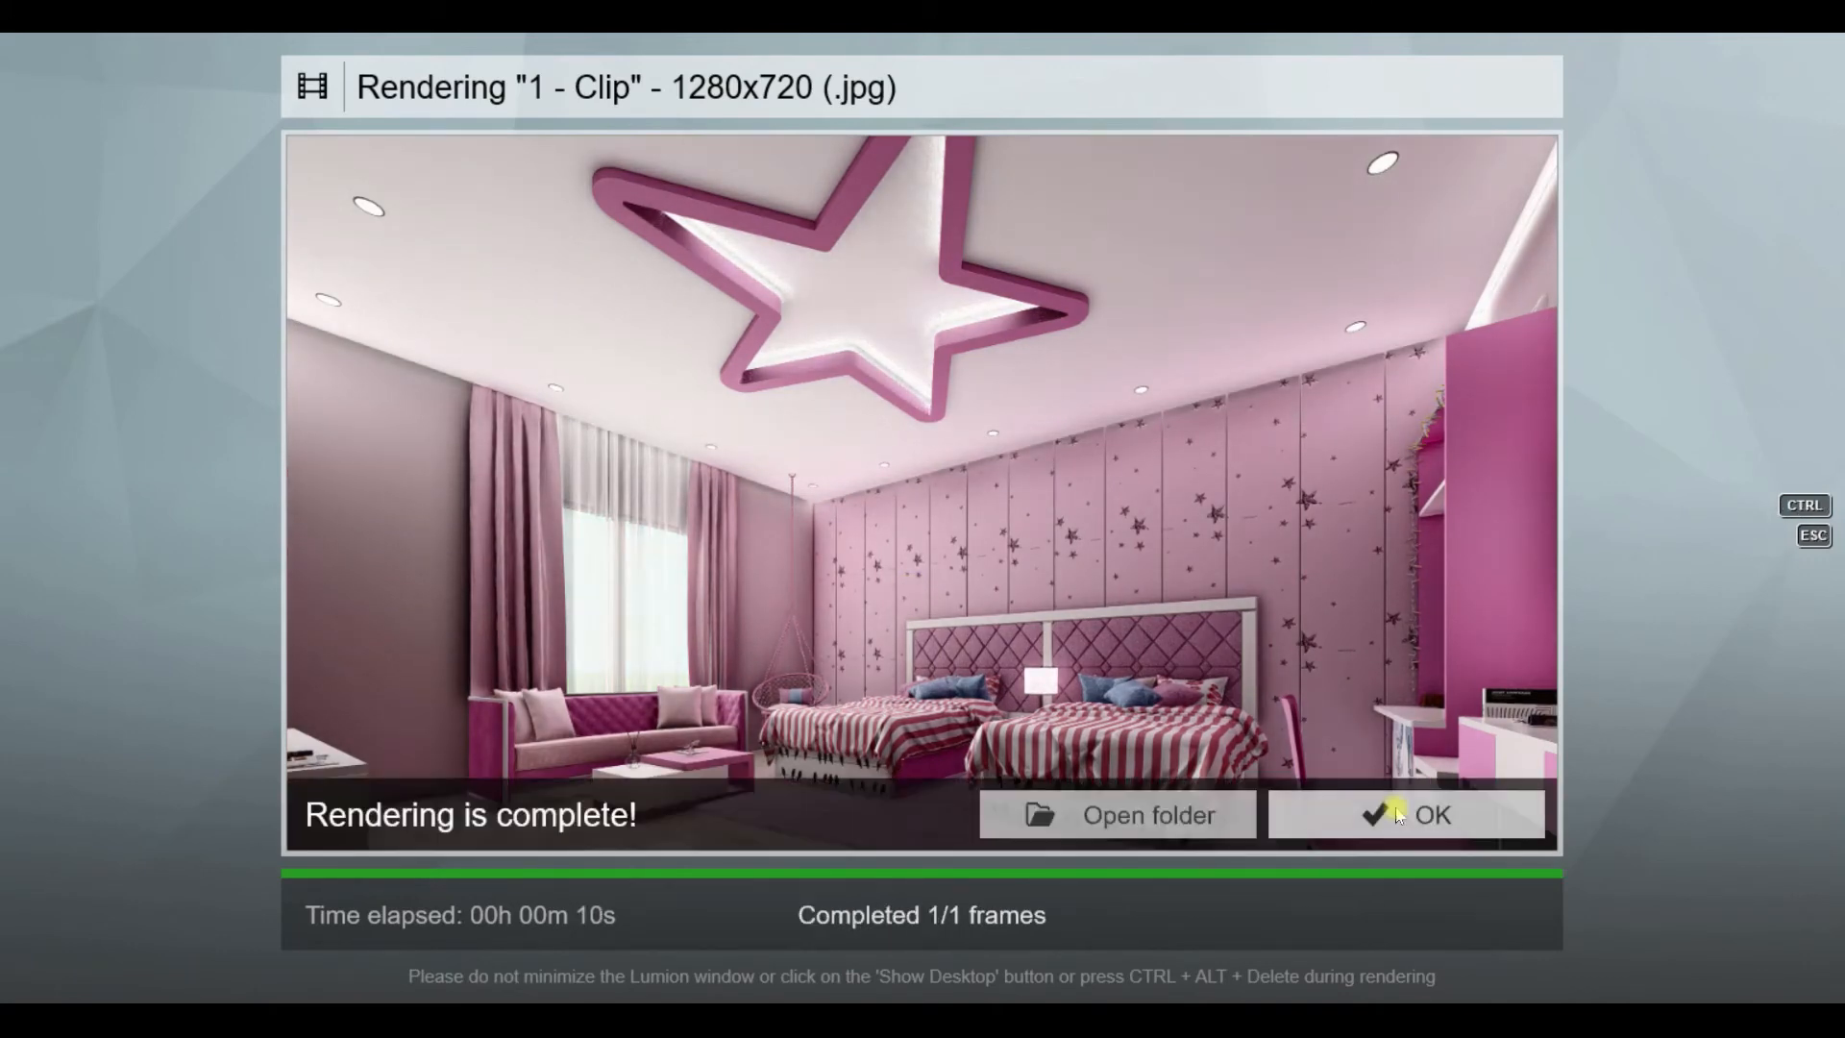
pyautogui.click(1398, 810)
# Step: Load a small-patterned wallpaper texture onto the dark window wall, remove its colorization and adjust the material settings
pyautogui.click(1741, 845)
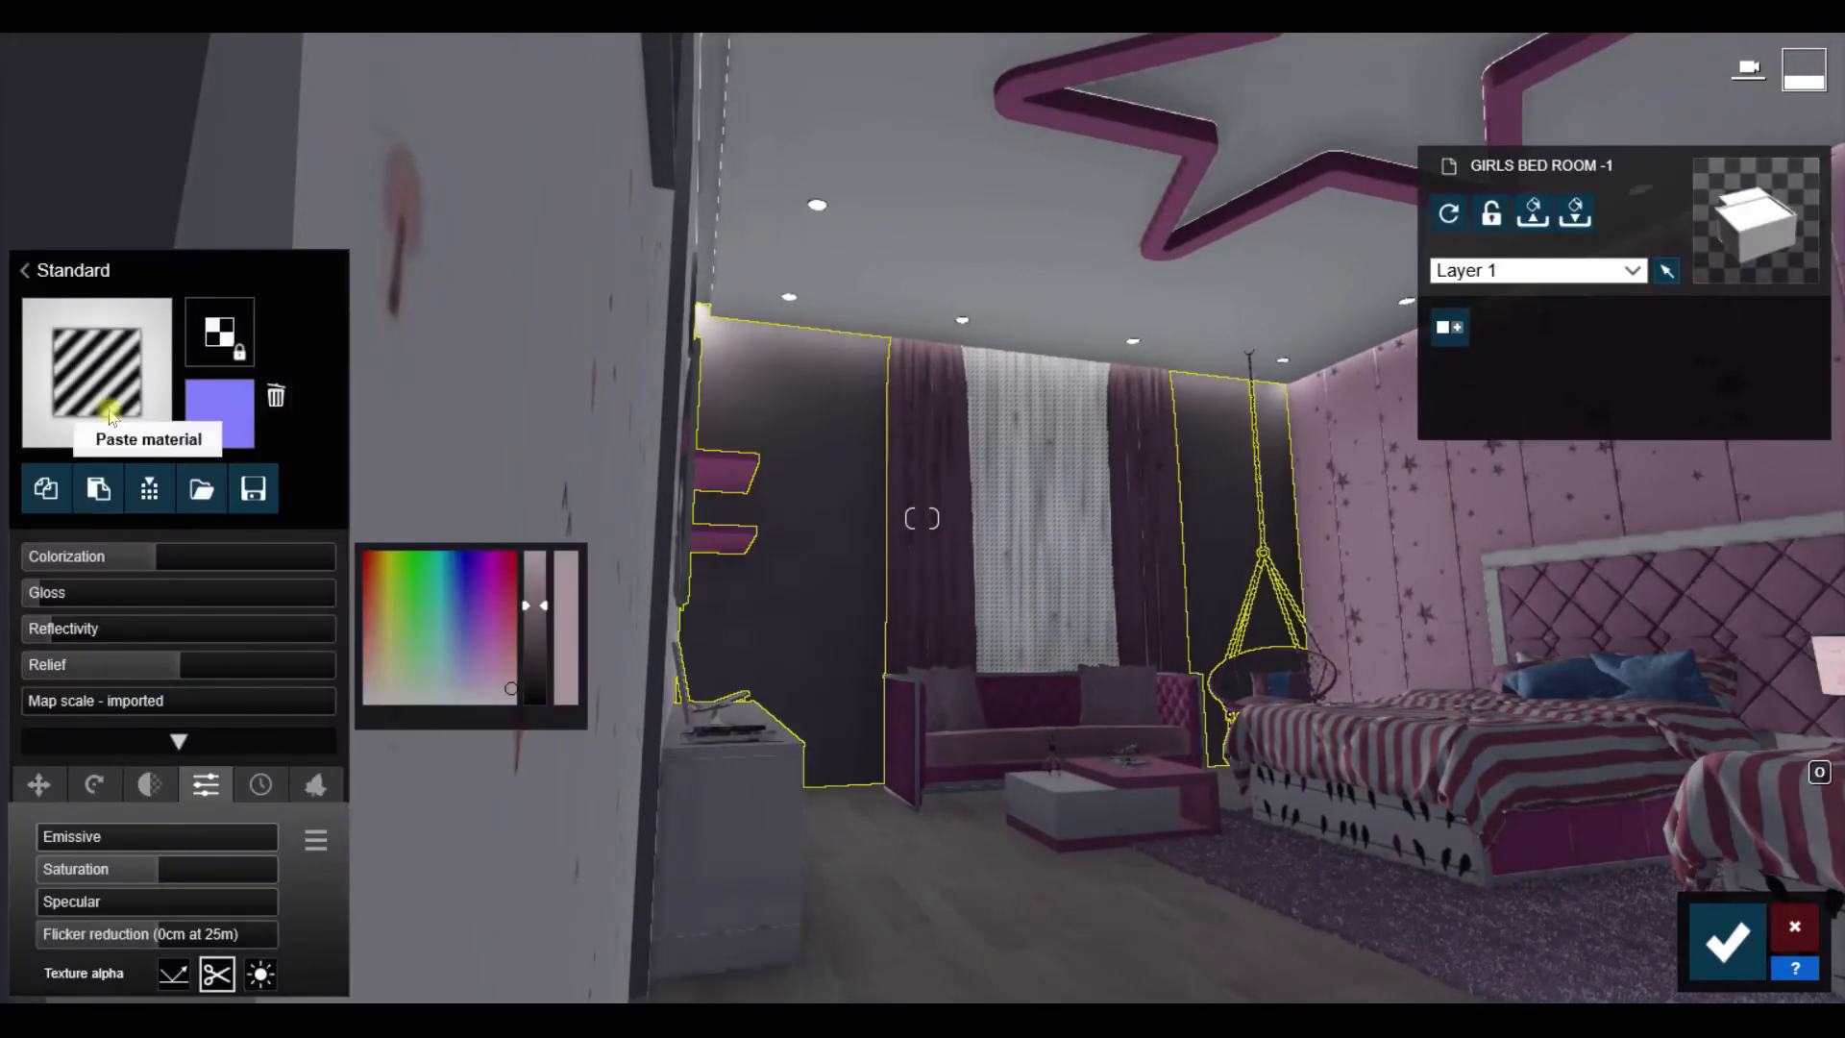
pyautogui.click(195, 490)
pyautogui.click(576, 362)
pyautogui.click(1688, 976)
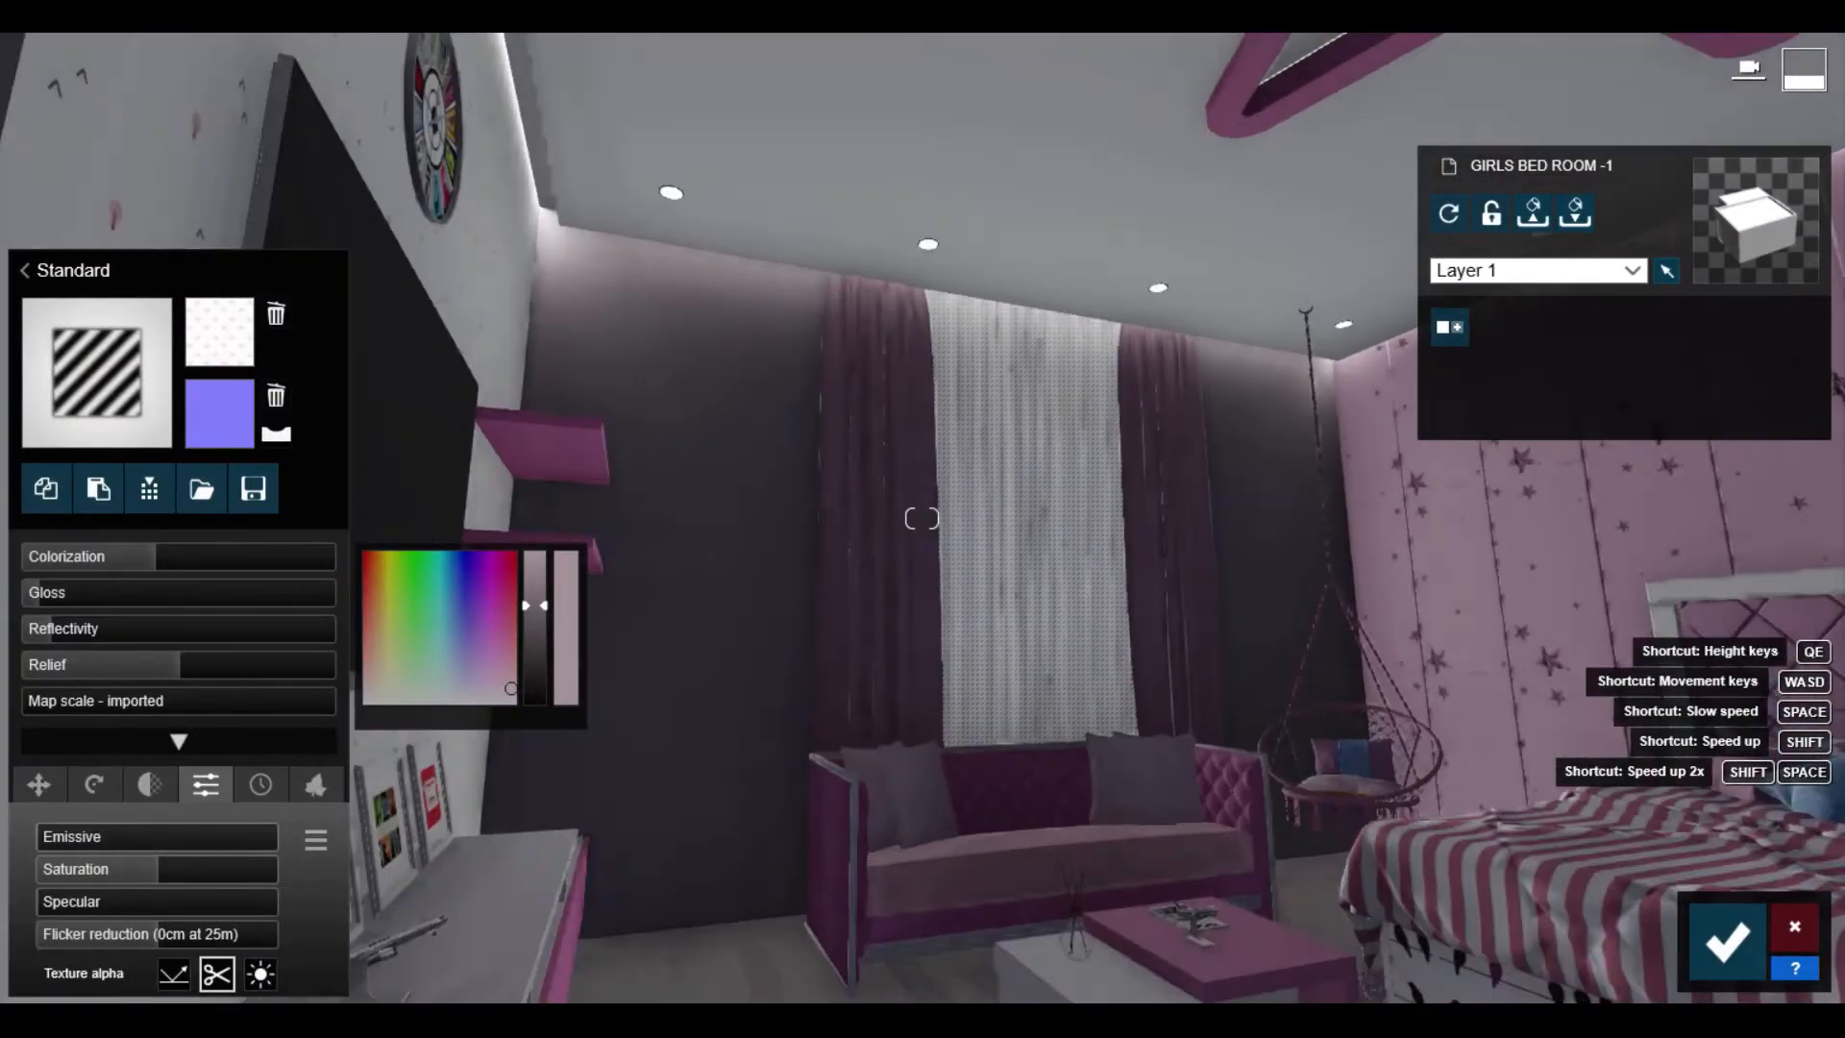
pyautogui.moveTo(154, 558); pyautogui.dragTo(24, 560)
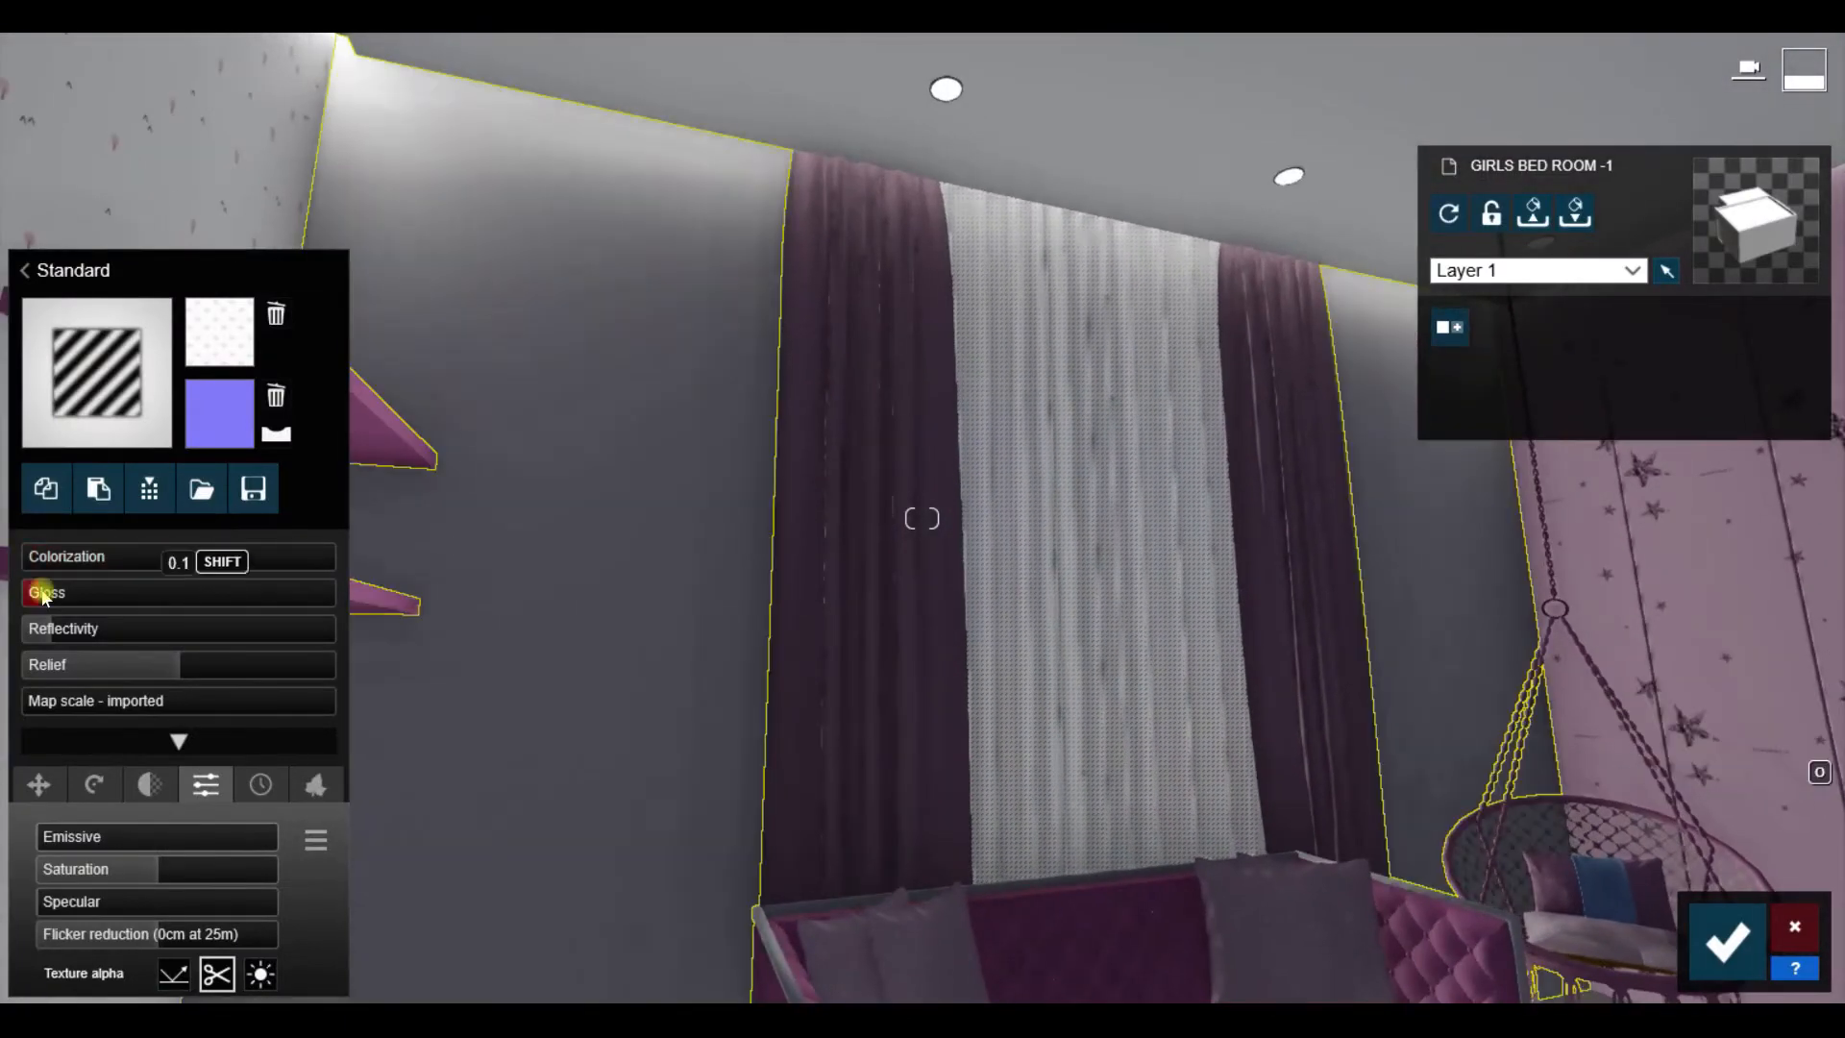
pyautogui.moveTo(72, 705); pyautogui.dragTo(68, 630)
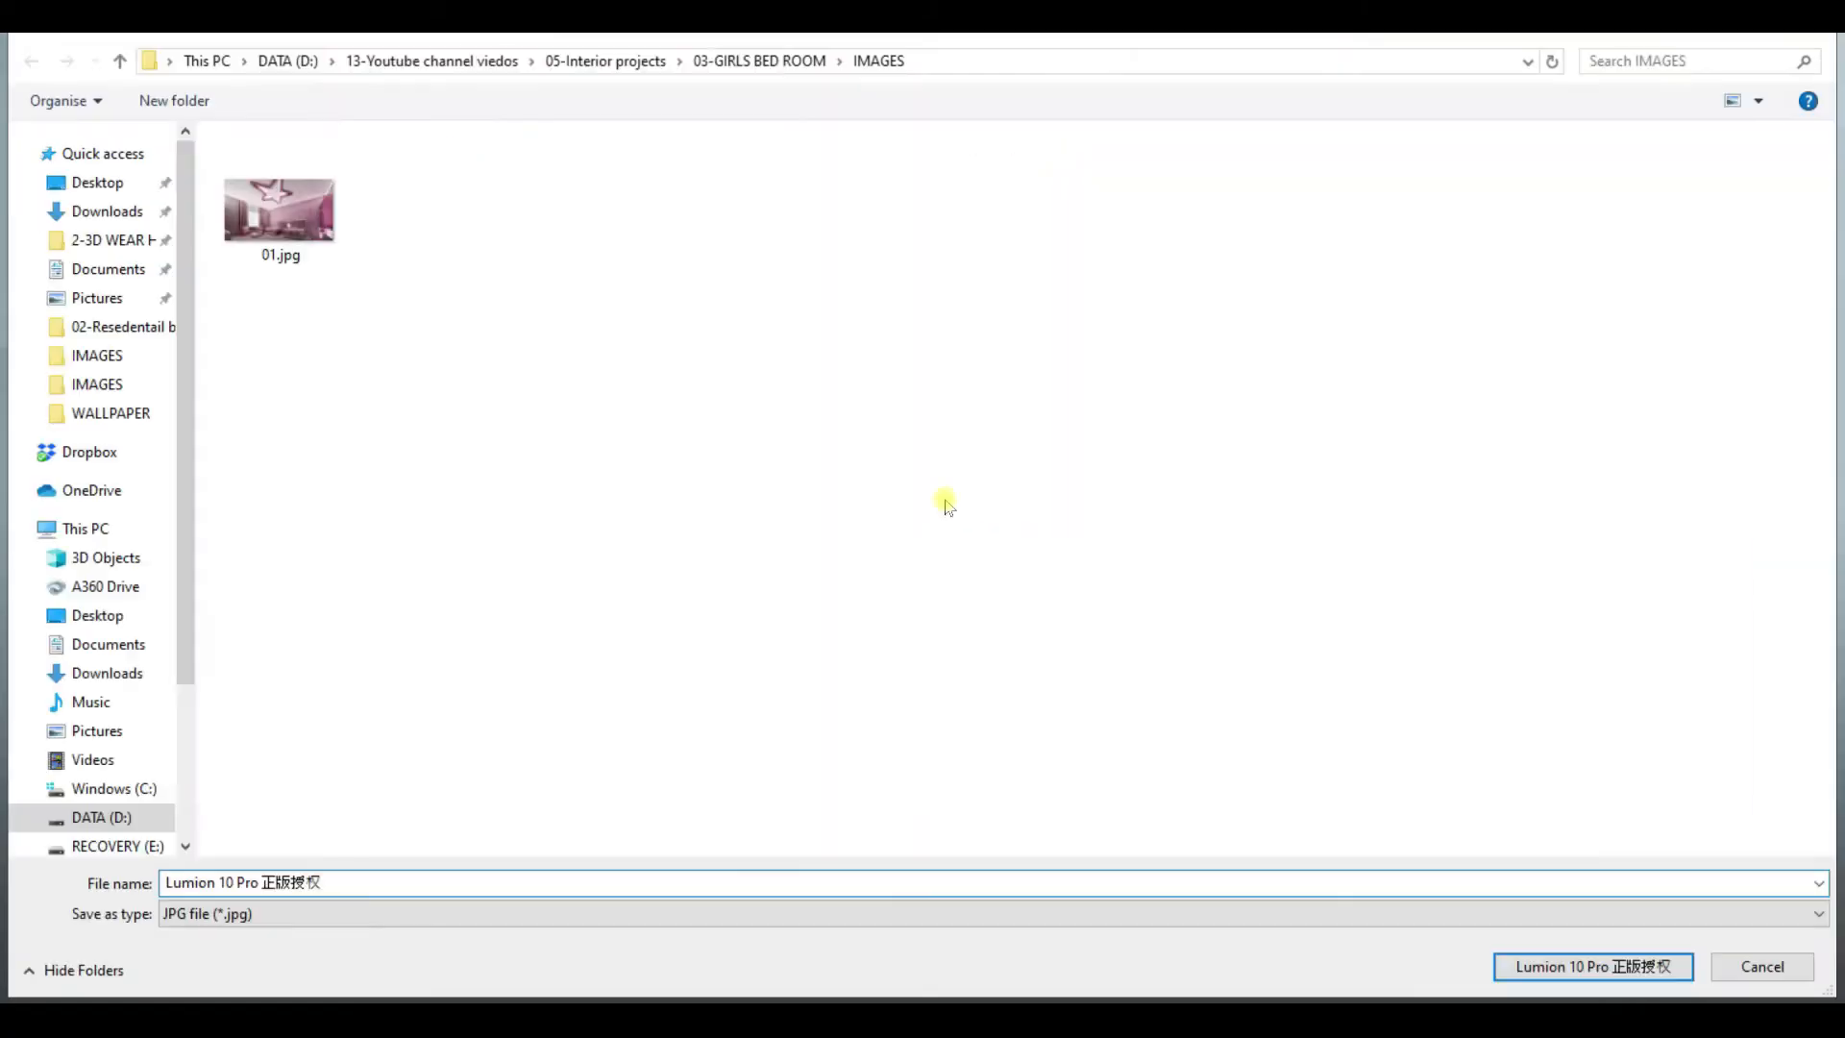
# Step: Render the current frame with the wallpapered window wall, overwriting the existing image
pyautogui.press('Return')
pyautogui.click(956, 597)
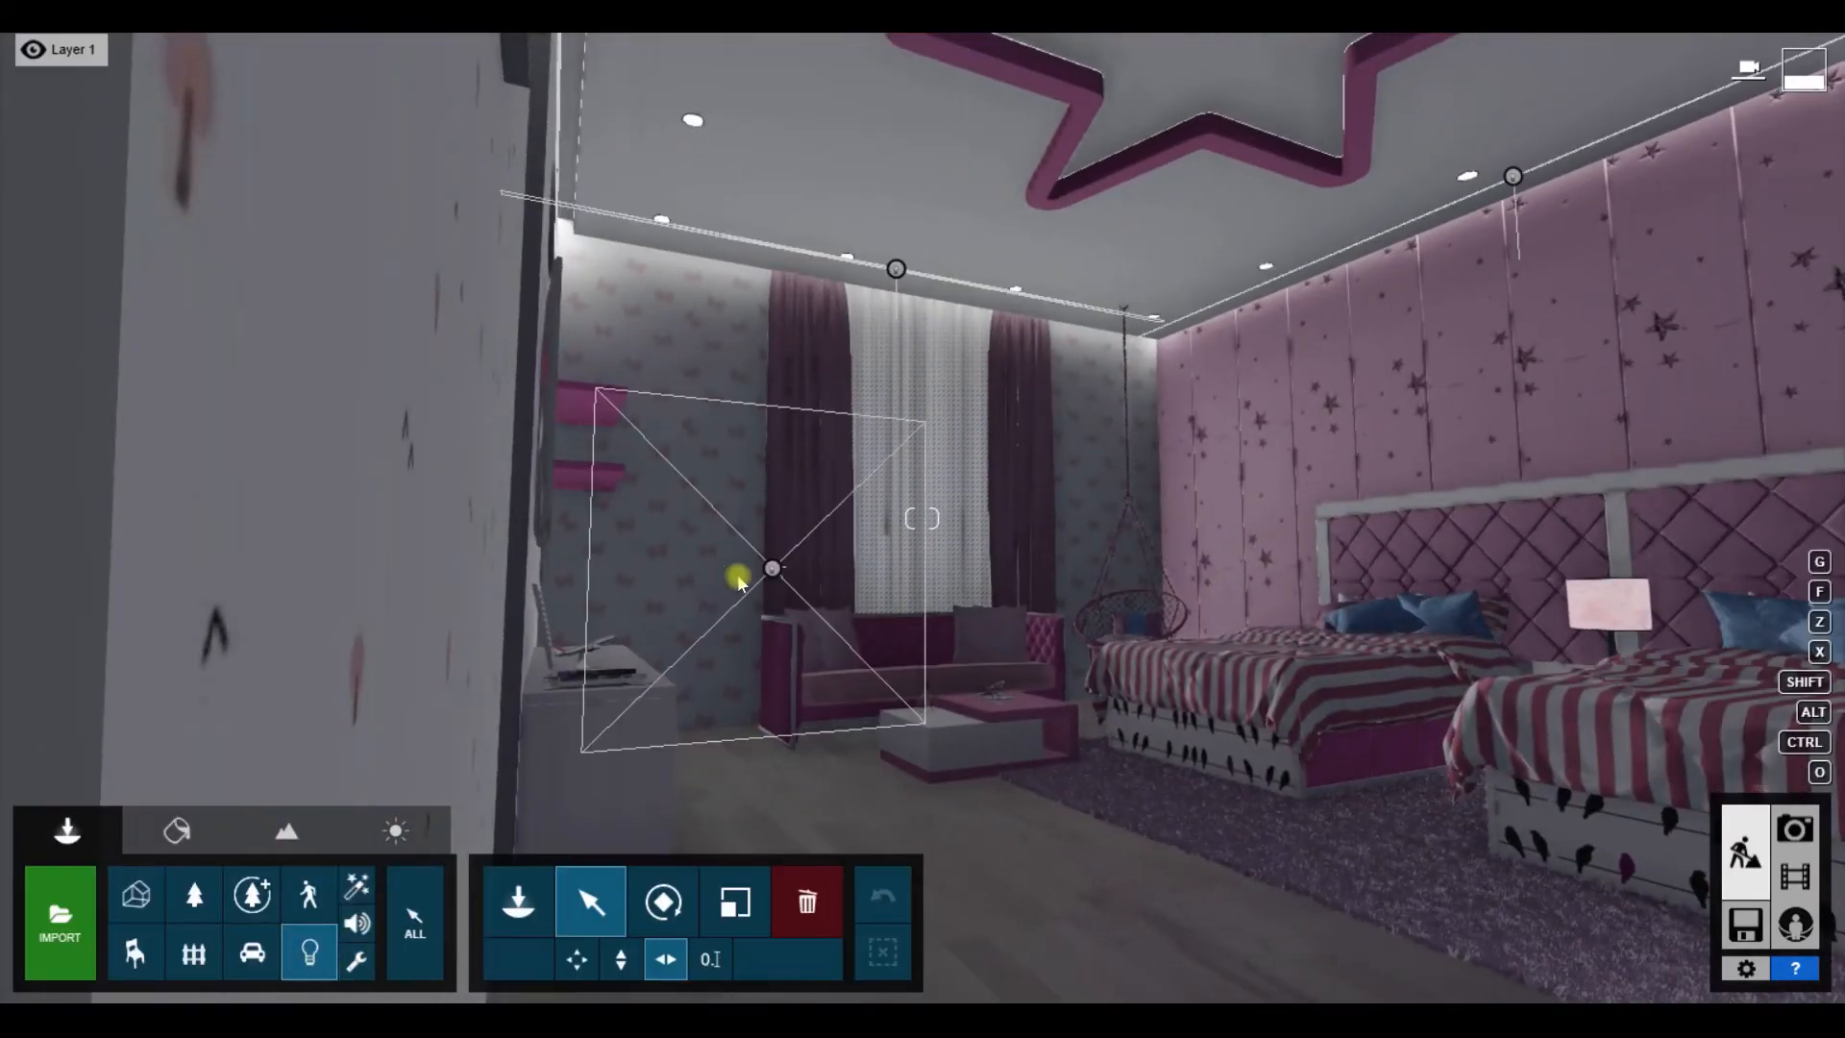
# Step: Select the area light near the window and set its brightness to a low level
pyautogui.click(771, 568)
pyautogui.click(1472, 524)
# Step: Assign a Standard material to the string lights beside the round pink mirror
pyautogui.moveTo(1471, 527); pyautogui.dragTo(1720, 543, button='right')
pyautogui.press('w')
pyautogui.press('w')
pyautogui.moveTo(922, 519); pyautogui.dragTo(919, 481, button='right')
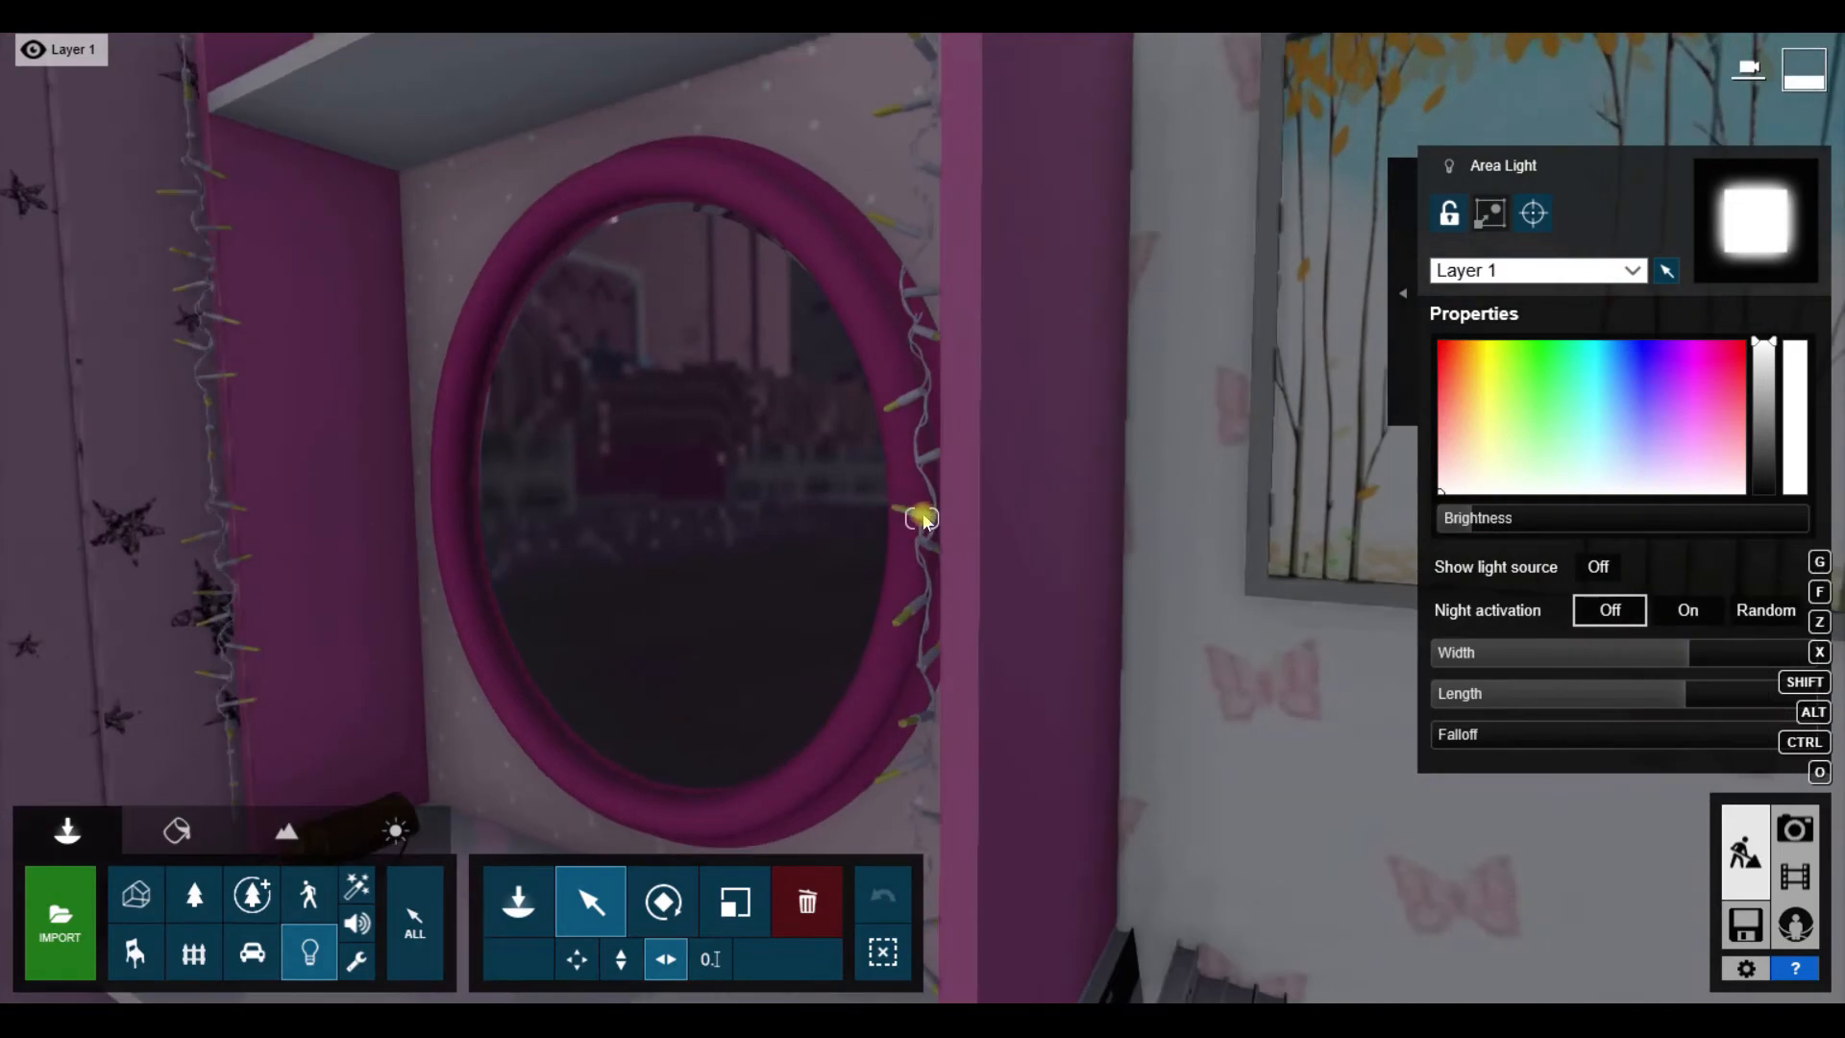
pyautogui.click(177, 832)
pyautogui.click(920, 497)
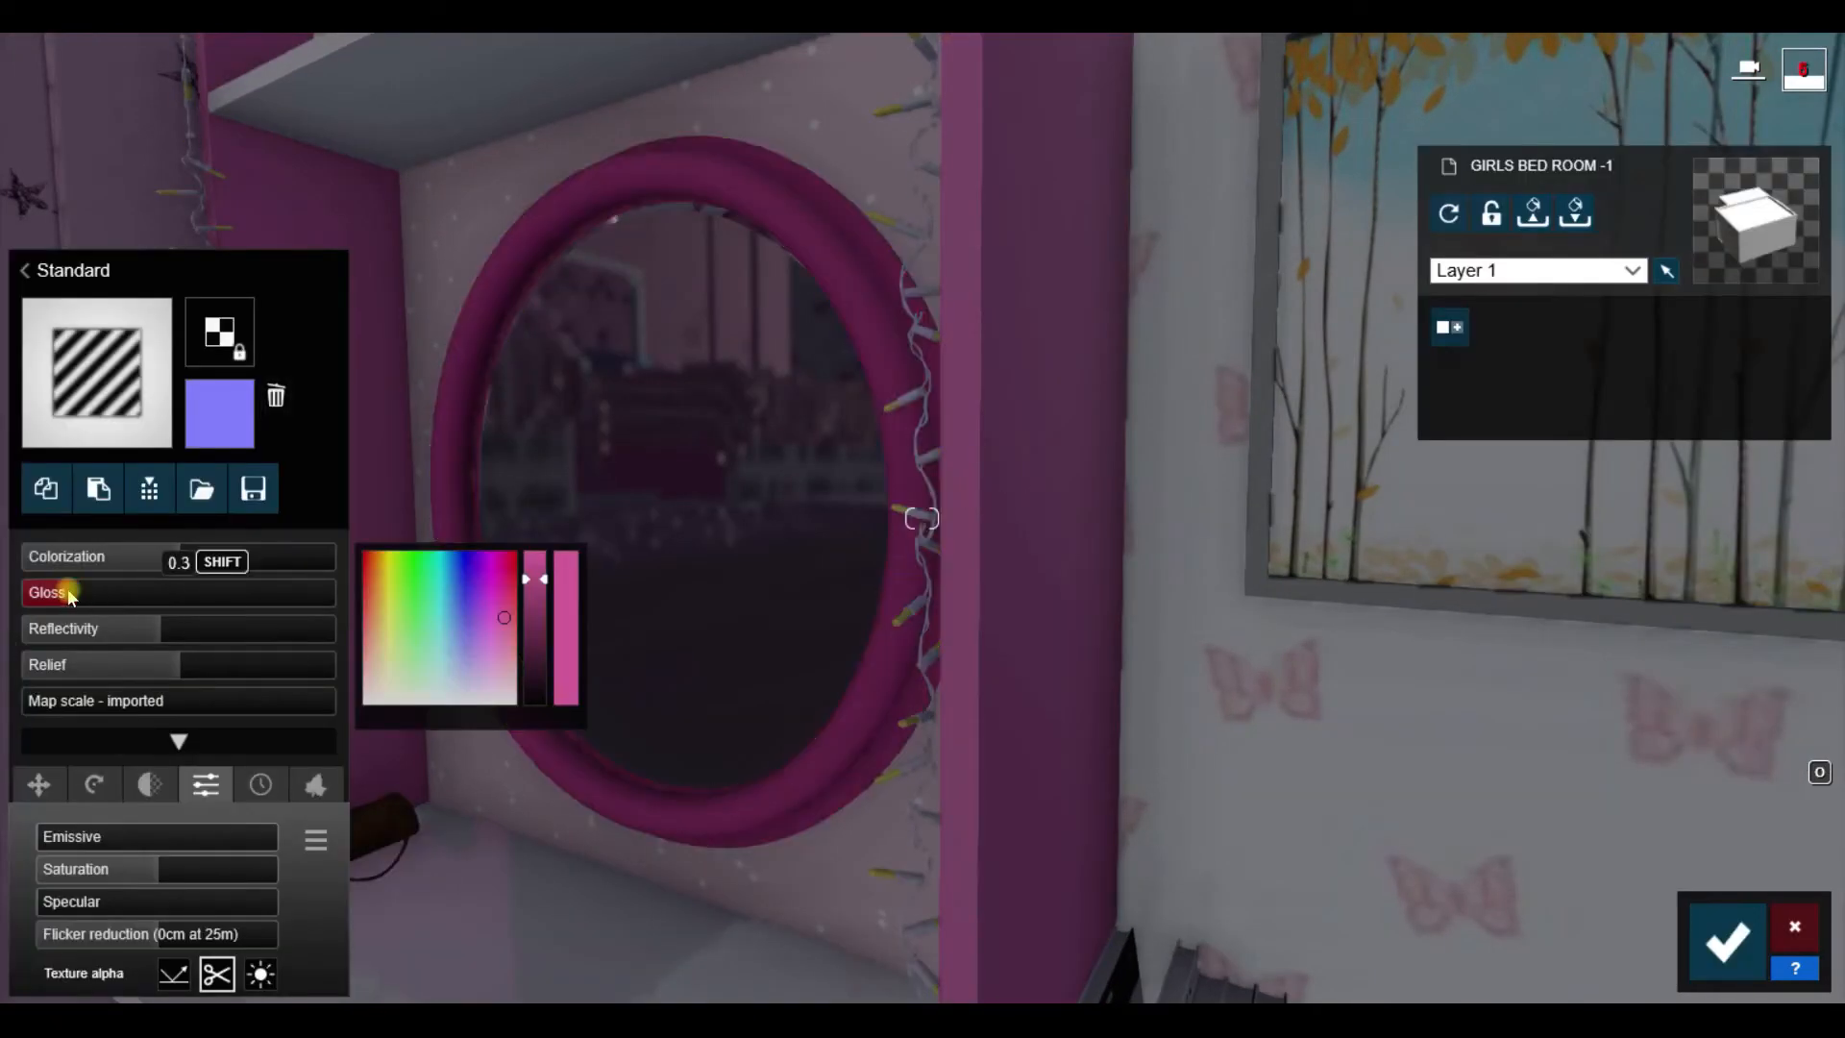
pyautogui.click(915, 487)
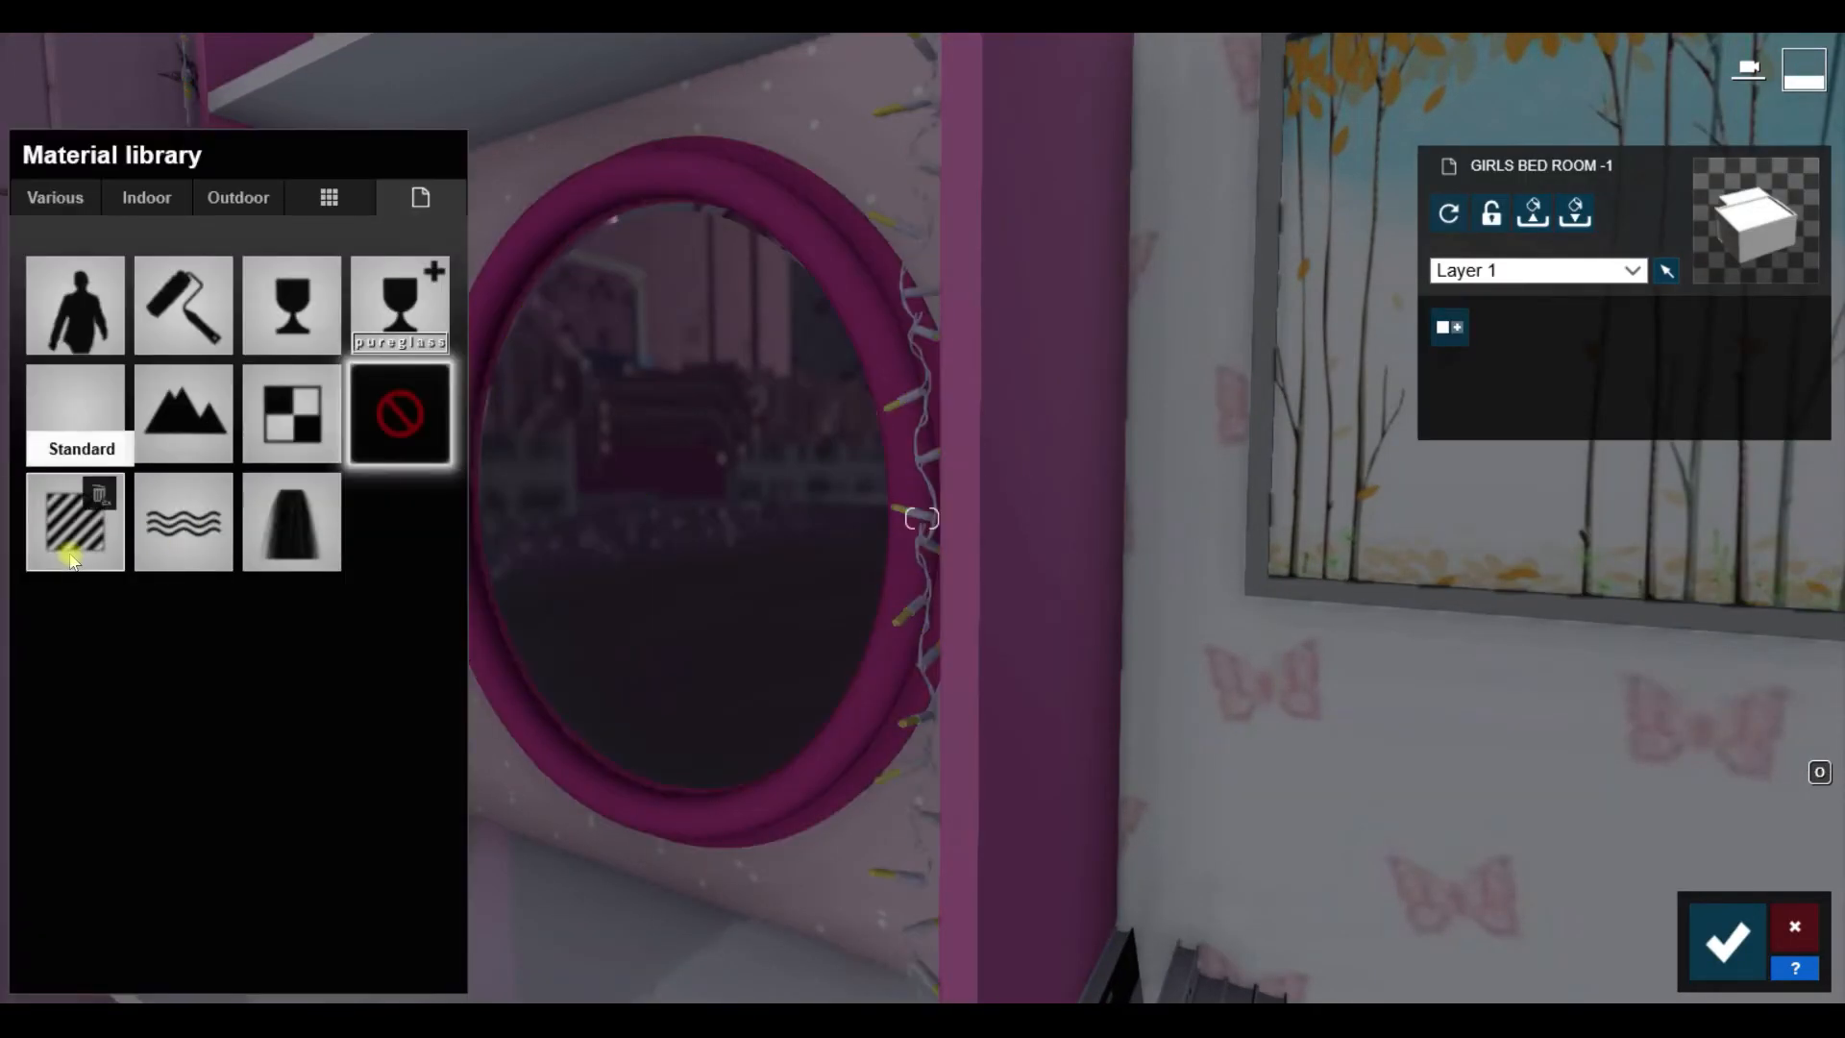
pyautogui.click(72, 560)
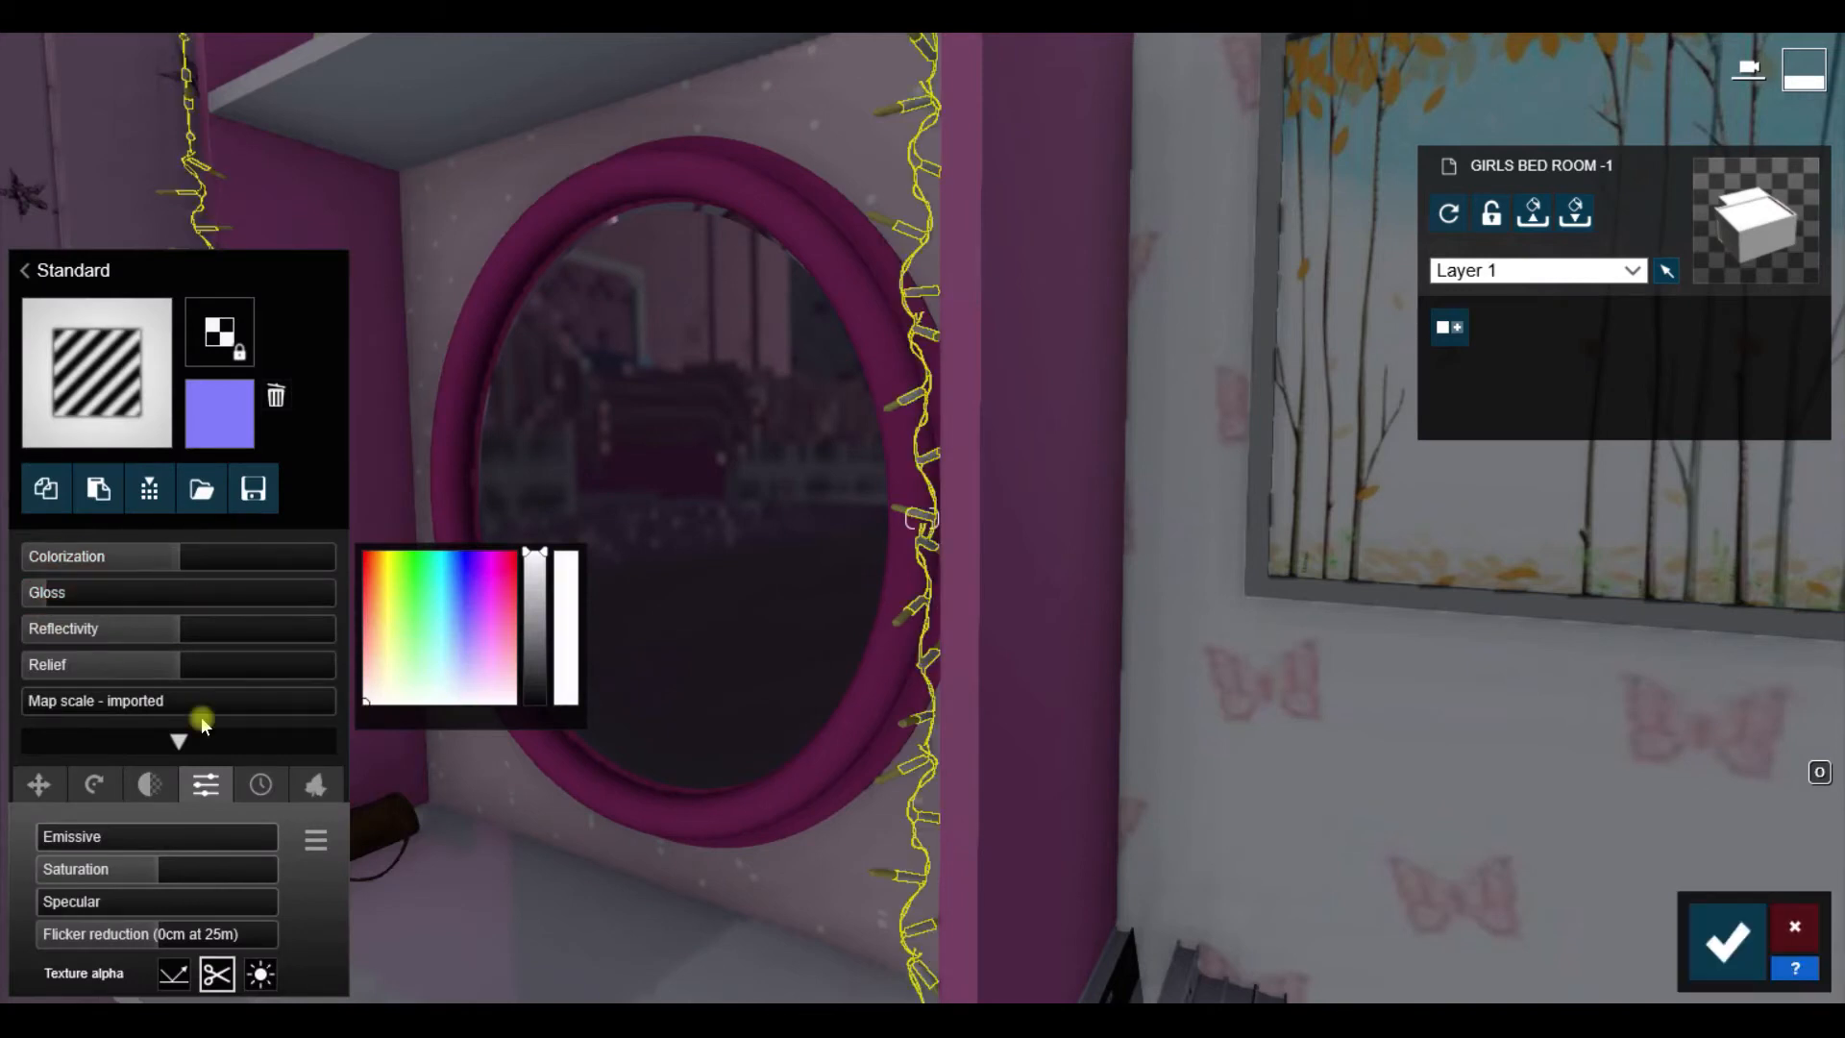
# Step: Make the string-light bulbs beside the mirror glow by raising their material's Emissive value, and save the material
pyautogui.click(906, 432)
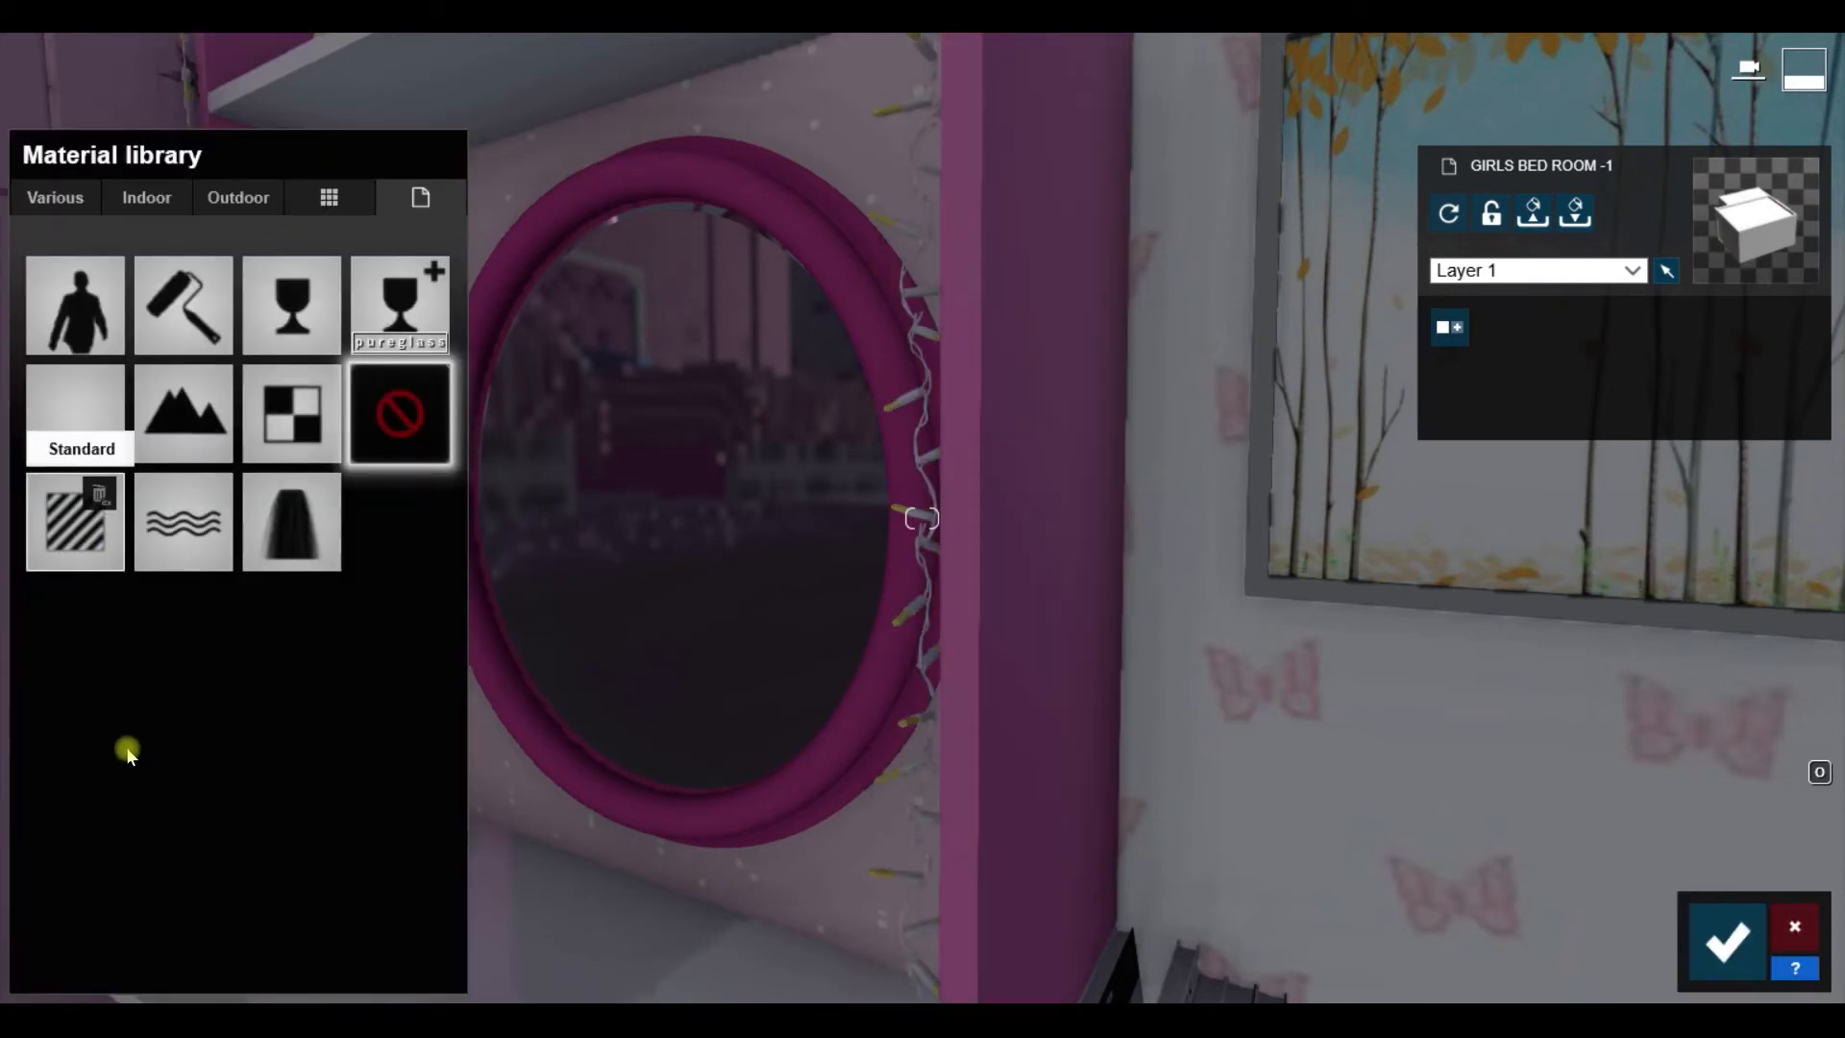
pyautogui.moveTo(428, 660); pyautogui.dragTo(364, 712)
pyautogui.click(139, 839)
pyautogui.click(1728, 942)
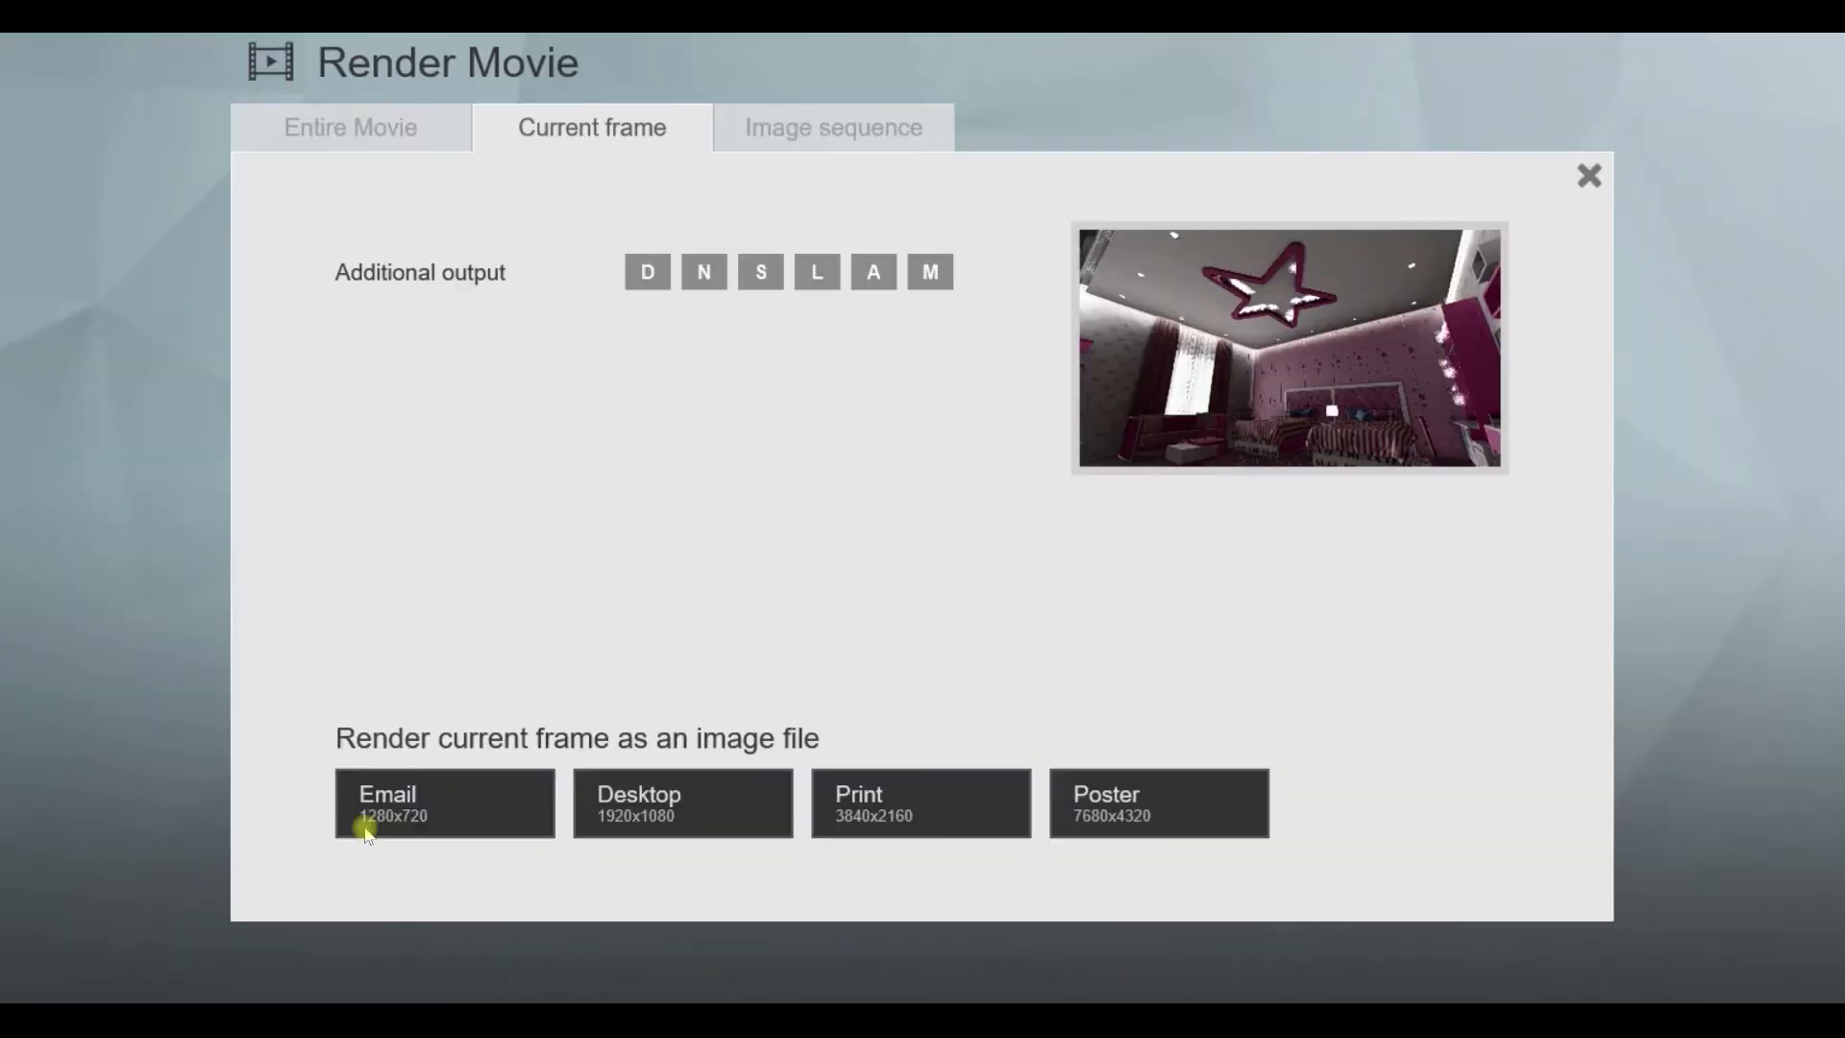
# Step: Render the current frame with the glowing string lights at Email size 1280x720
pyautogui.click(365, 833)
pyautogui.press('Return')
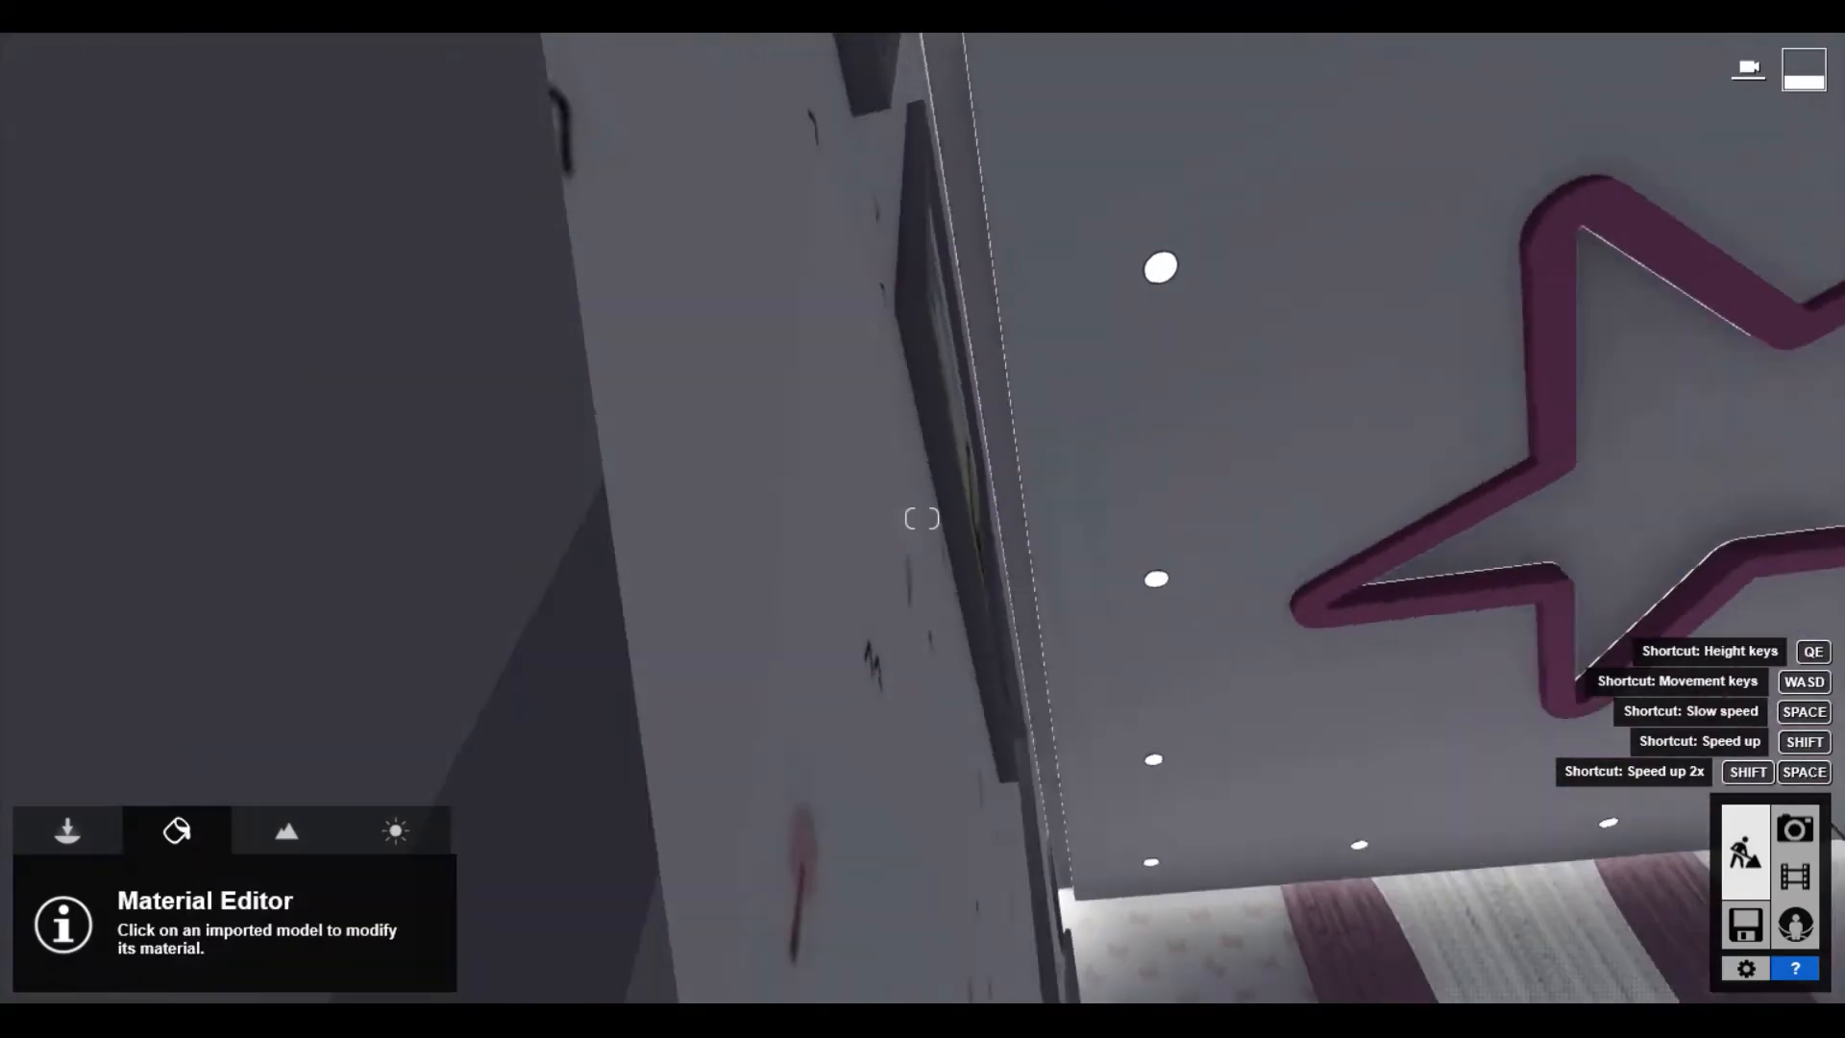
# Step: Reopen the string-light bulbs' material beside the mirror, fine-tune its Emissive amount and save it
pyautogui.moveTo(864, 519); pyautogui.dragTo(1051, 527, button='right')
pyautogui.click(1055, 524)
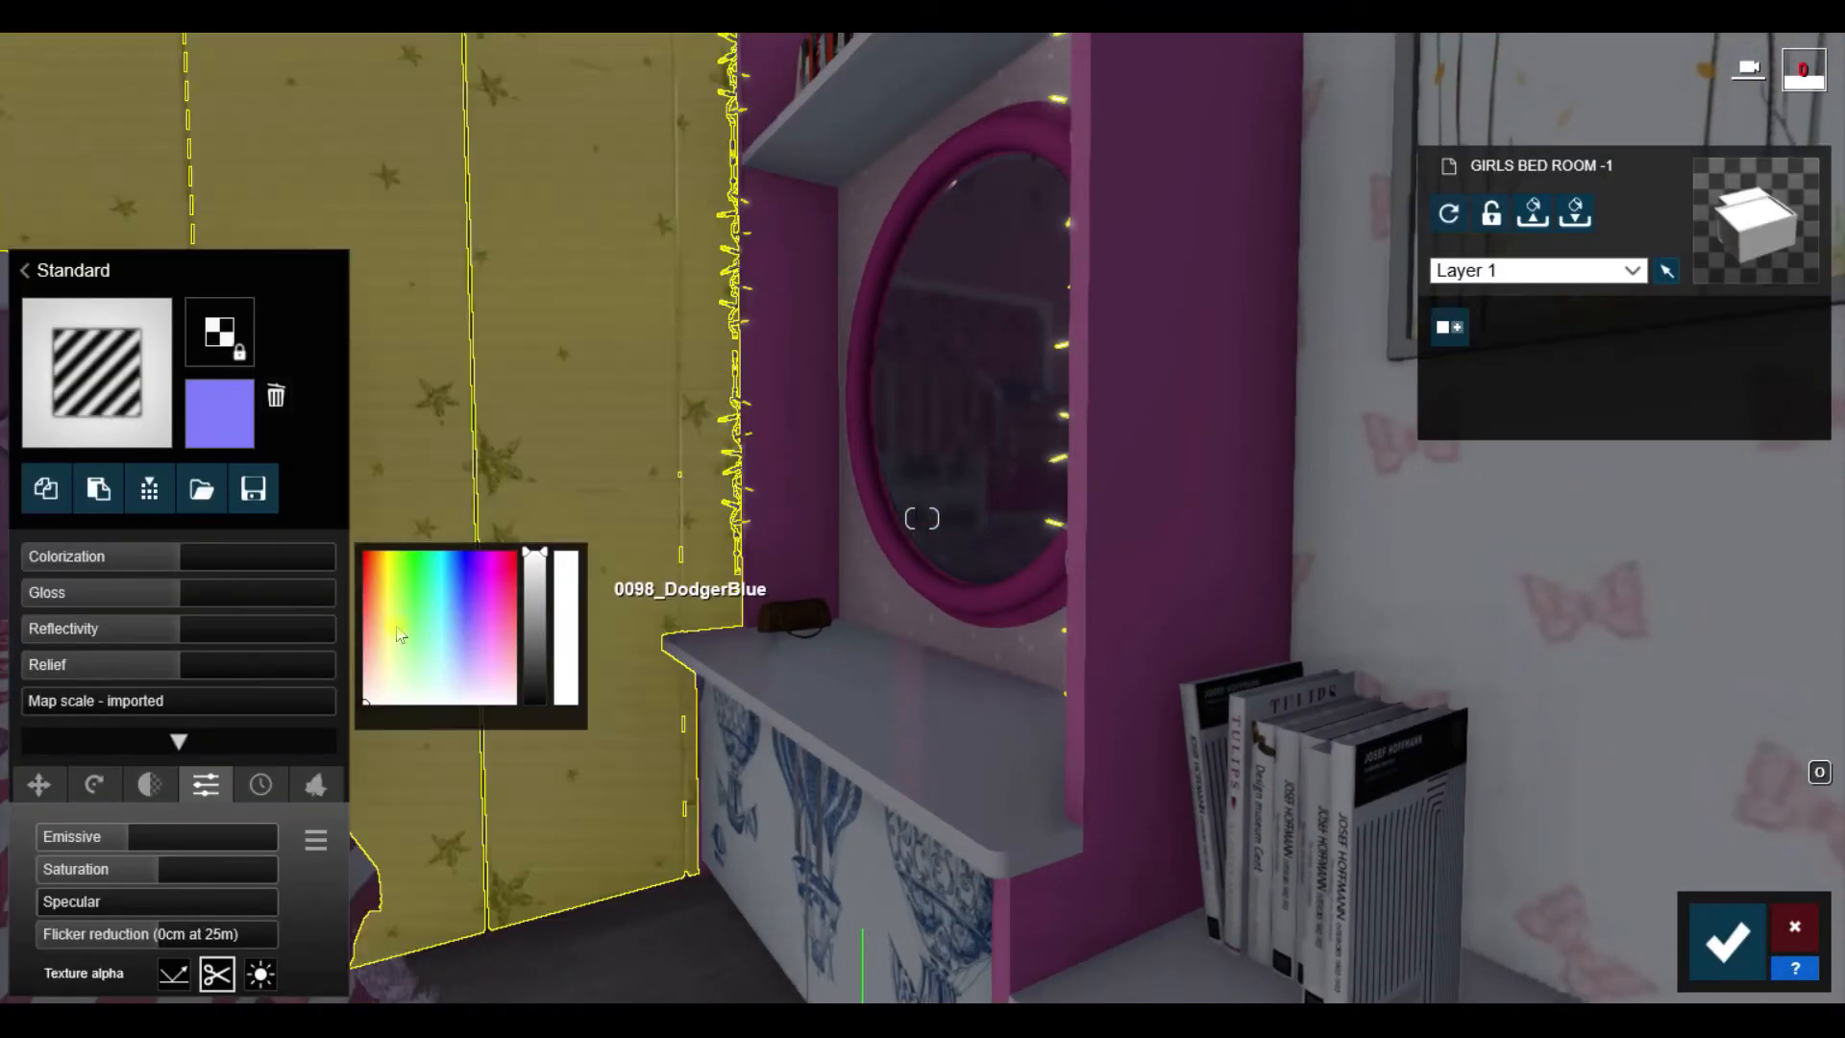
pyautogui.click(1727, 939)
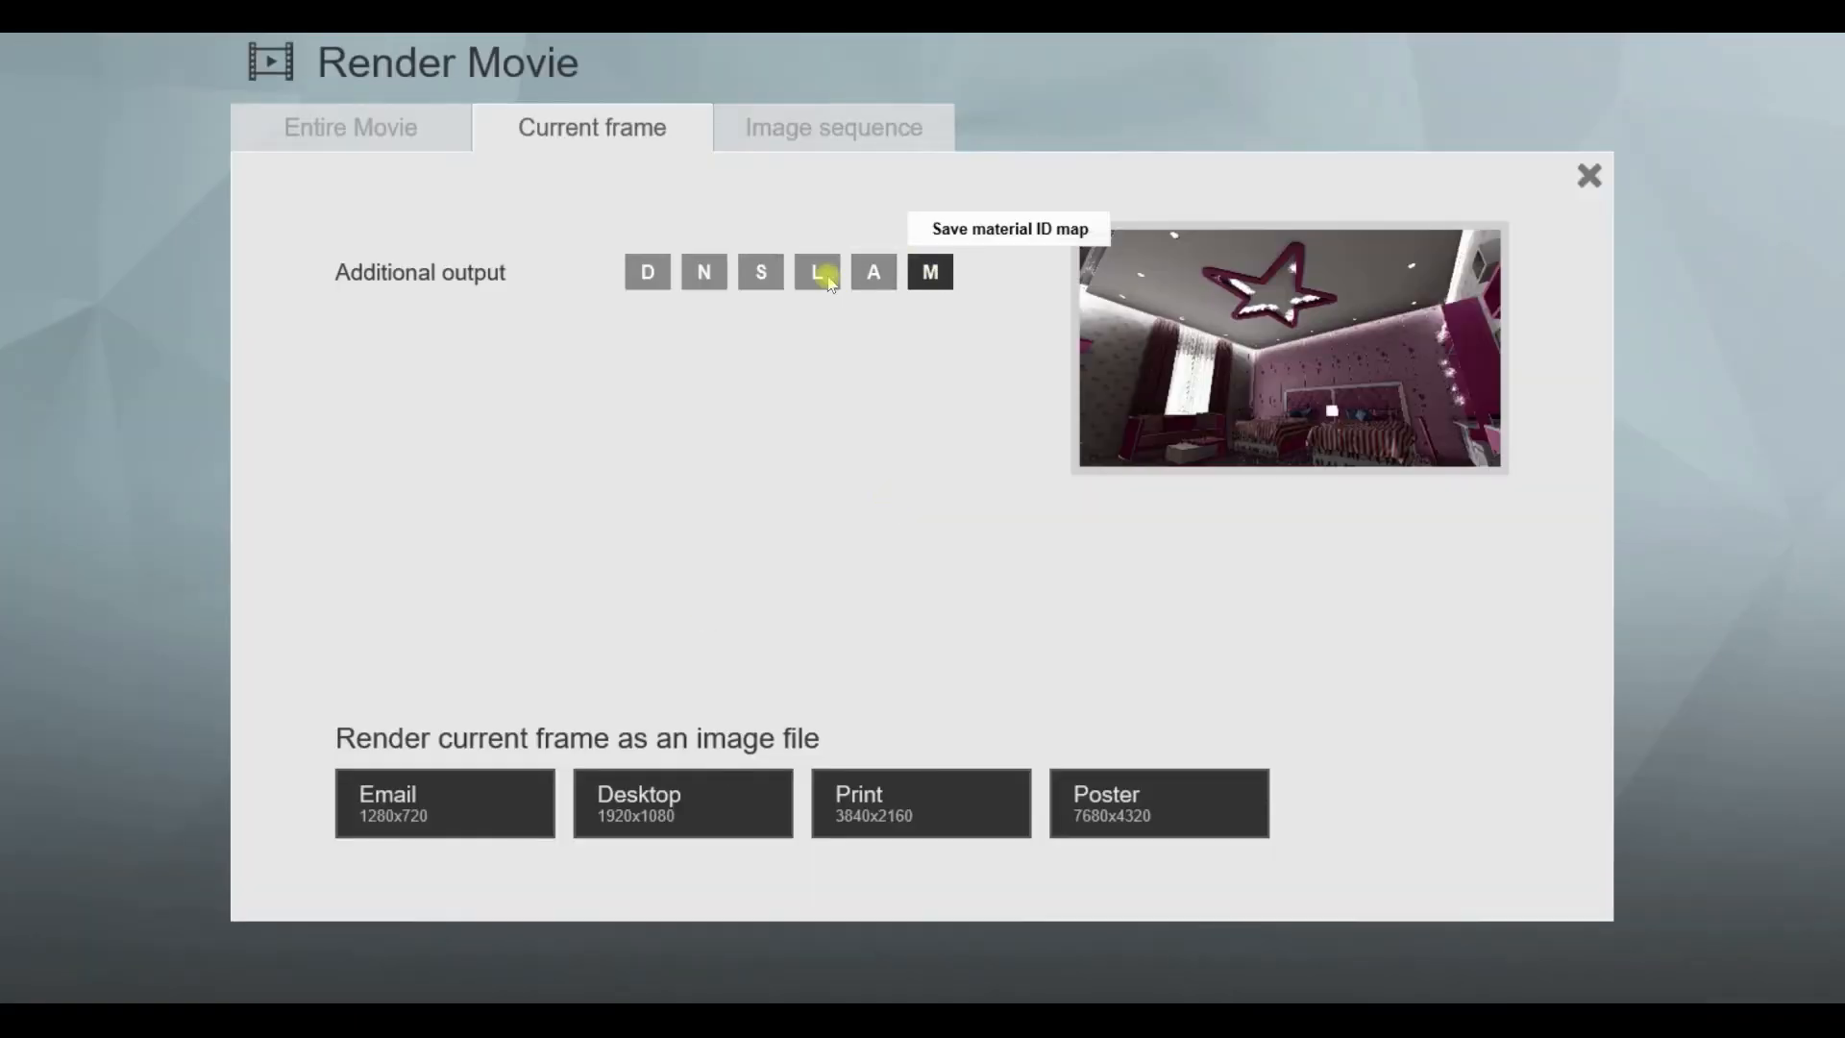
# Step: Render the current frame at 1920x1080 with lighting, material ID and specular maps as additional output, and close the finished render
pyautogui.click(828, 278)
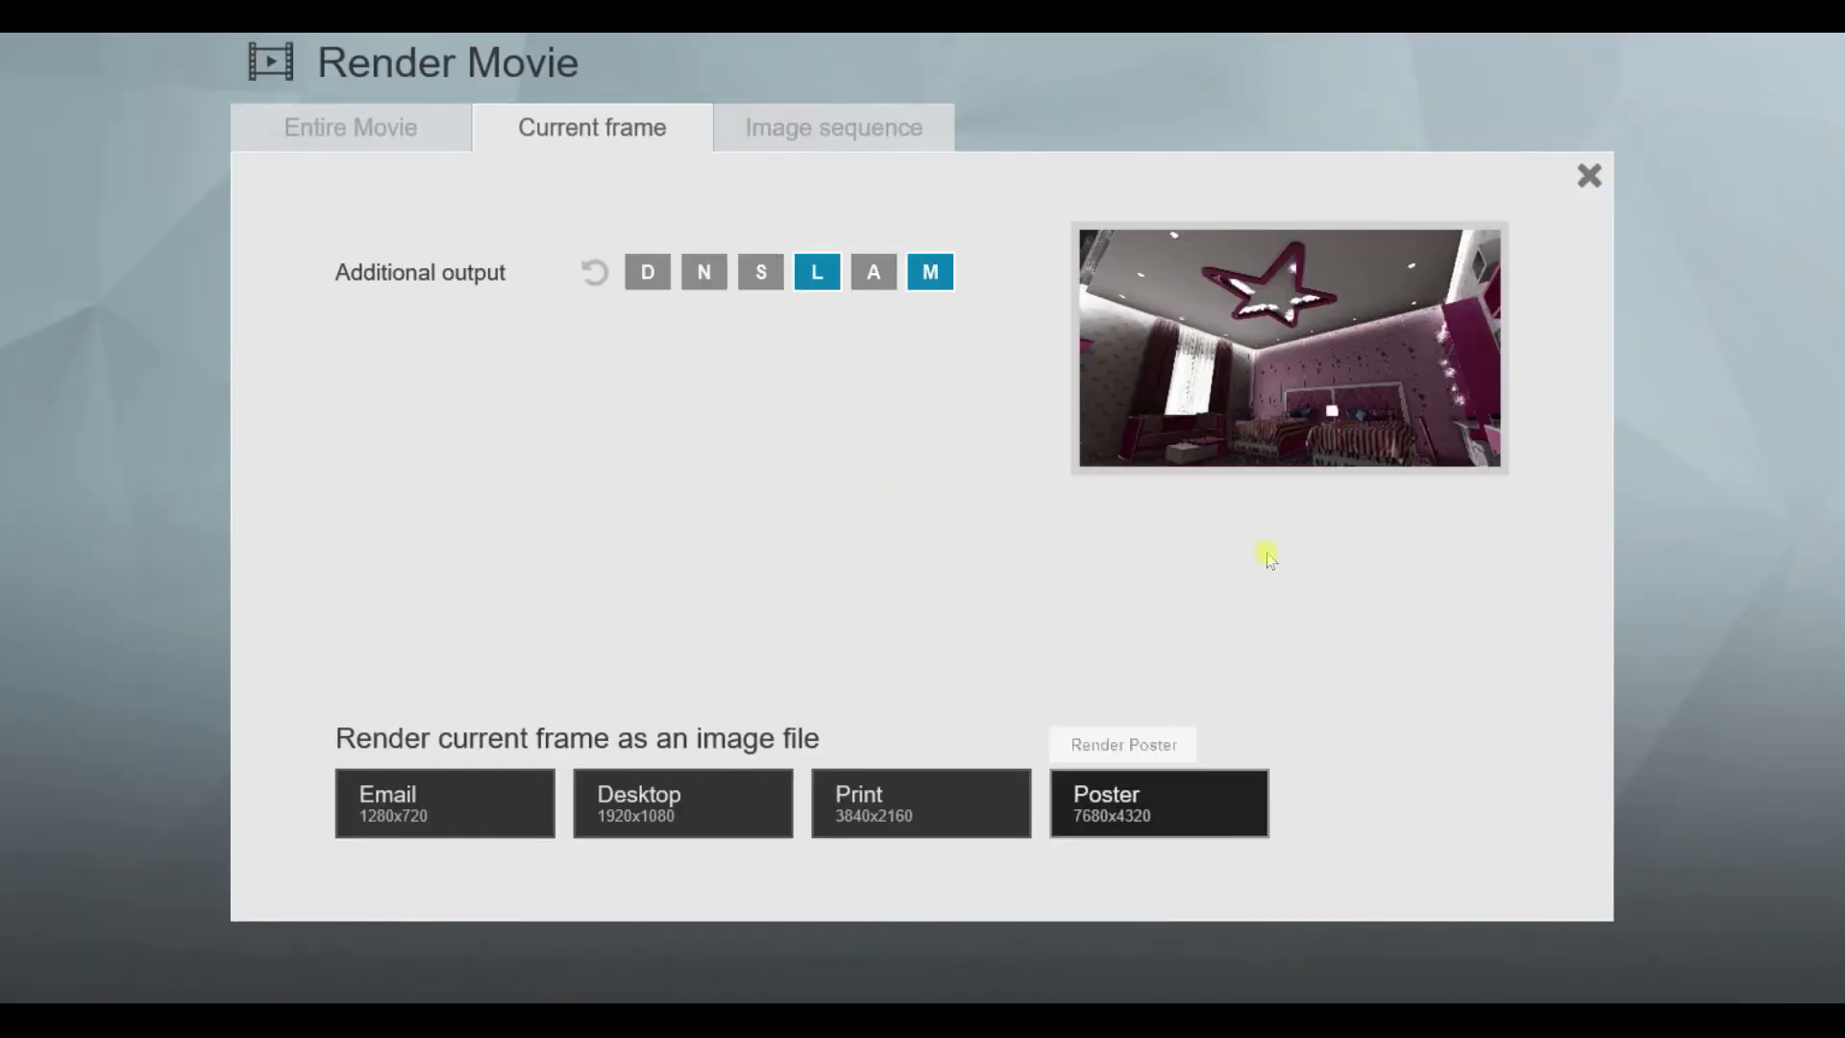
pyautogui.click(759, 272)
pyautogui.click(870, 800)
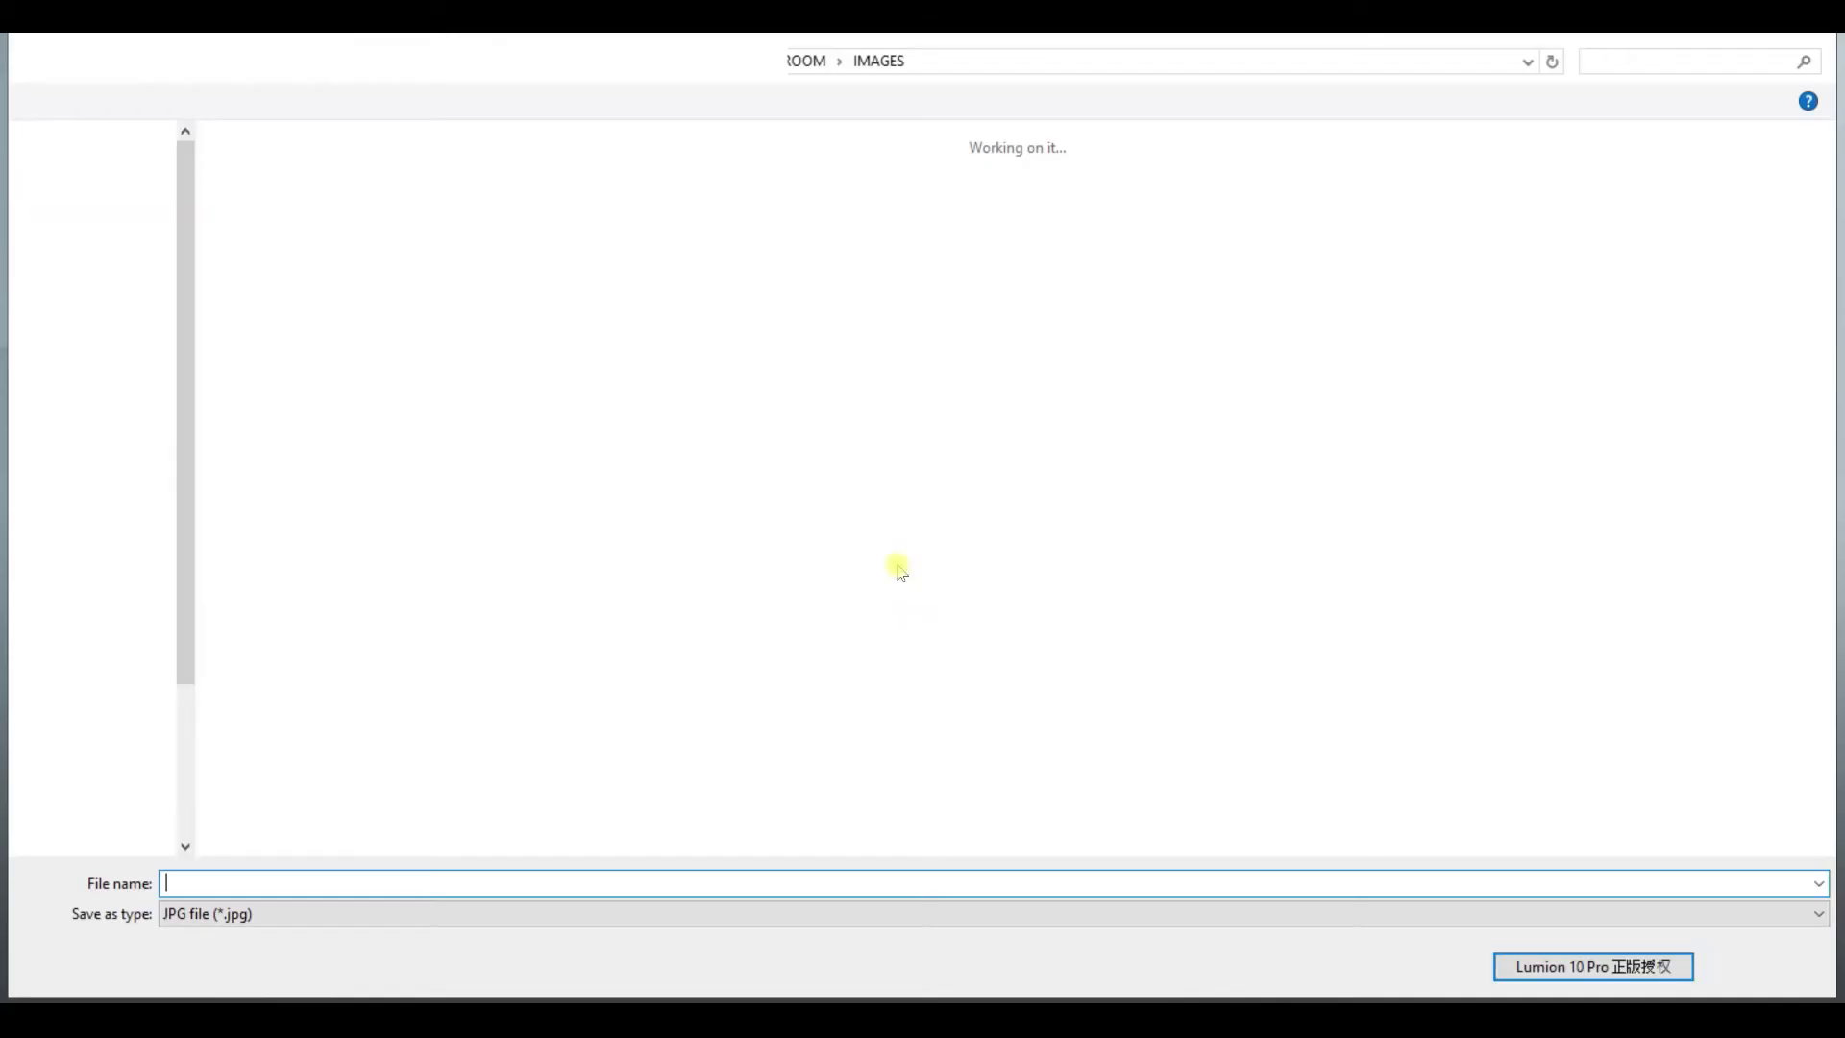
pyautogui.press('Return')
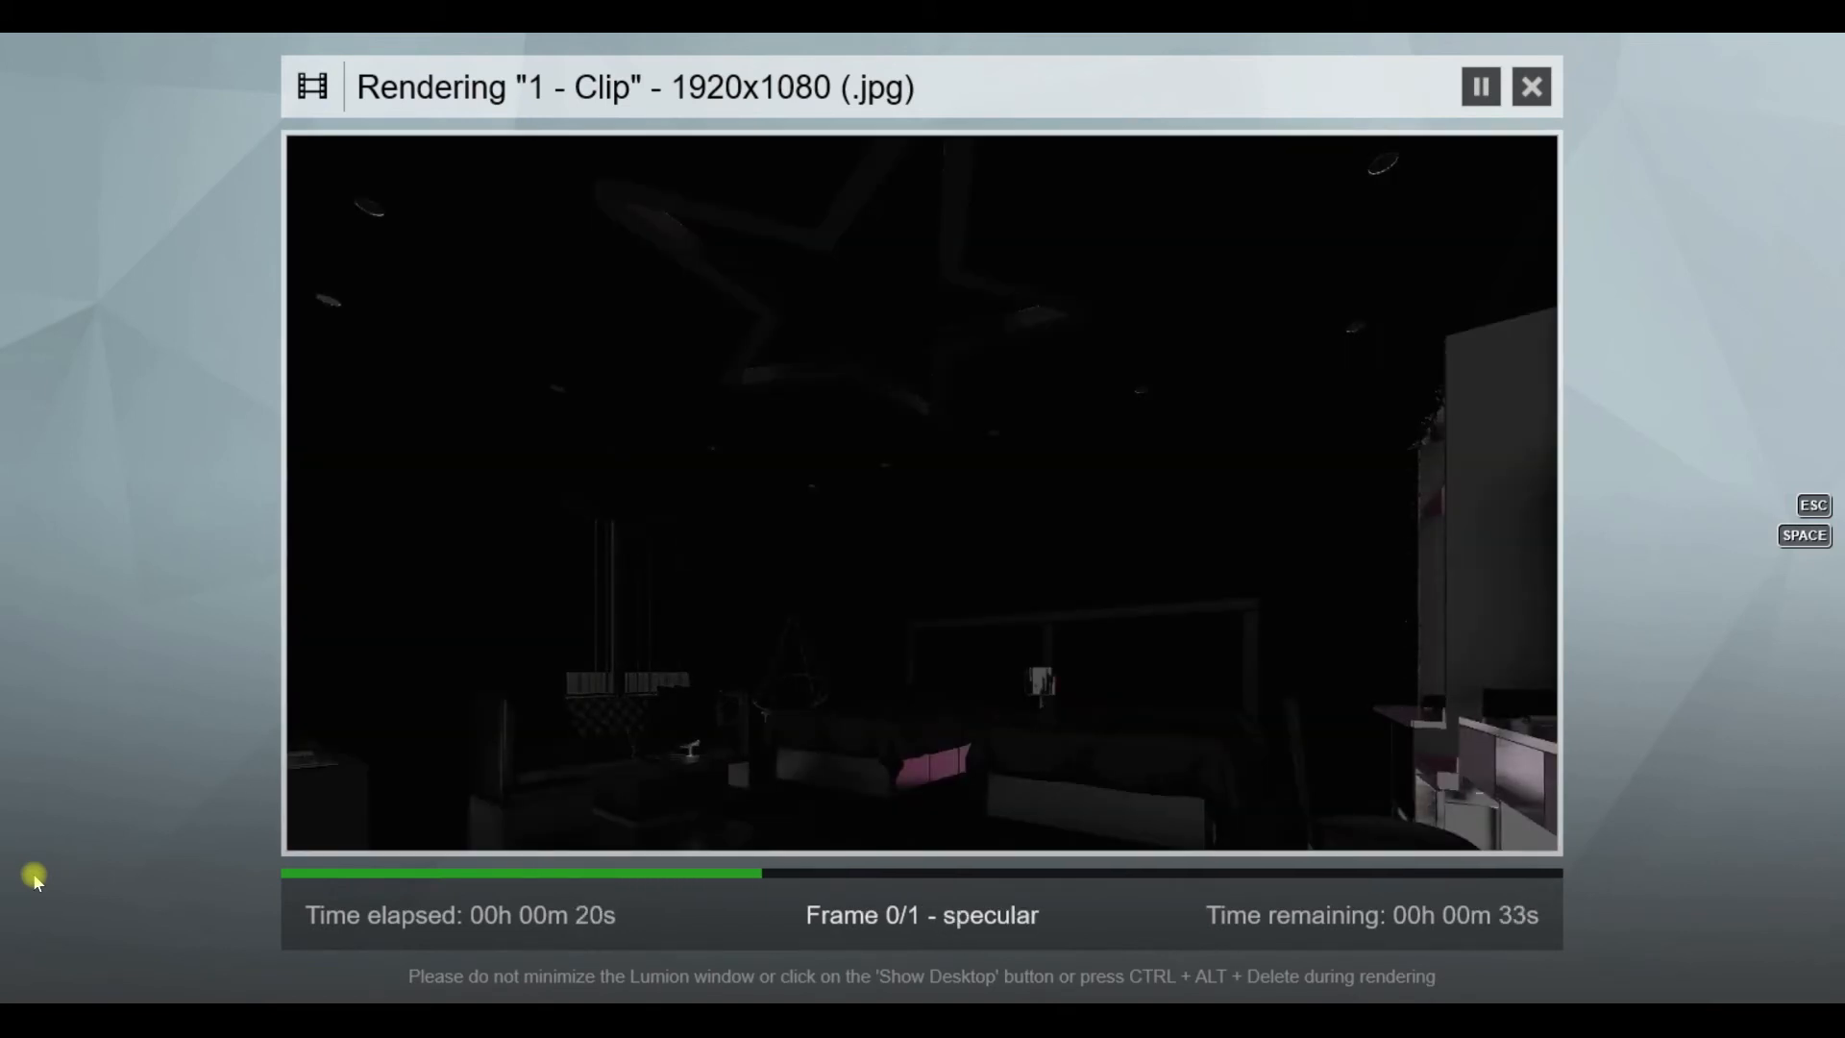
pyautogui.hotkey('ctrl', 'Escape')
pyautogui.click(1372, 843)
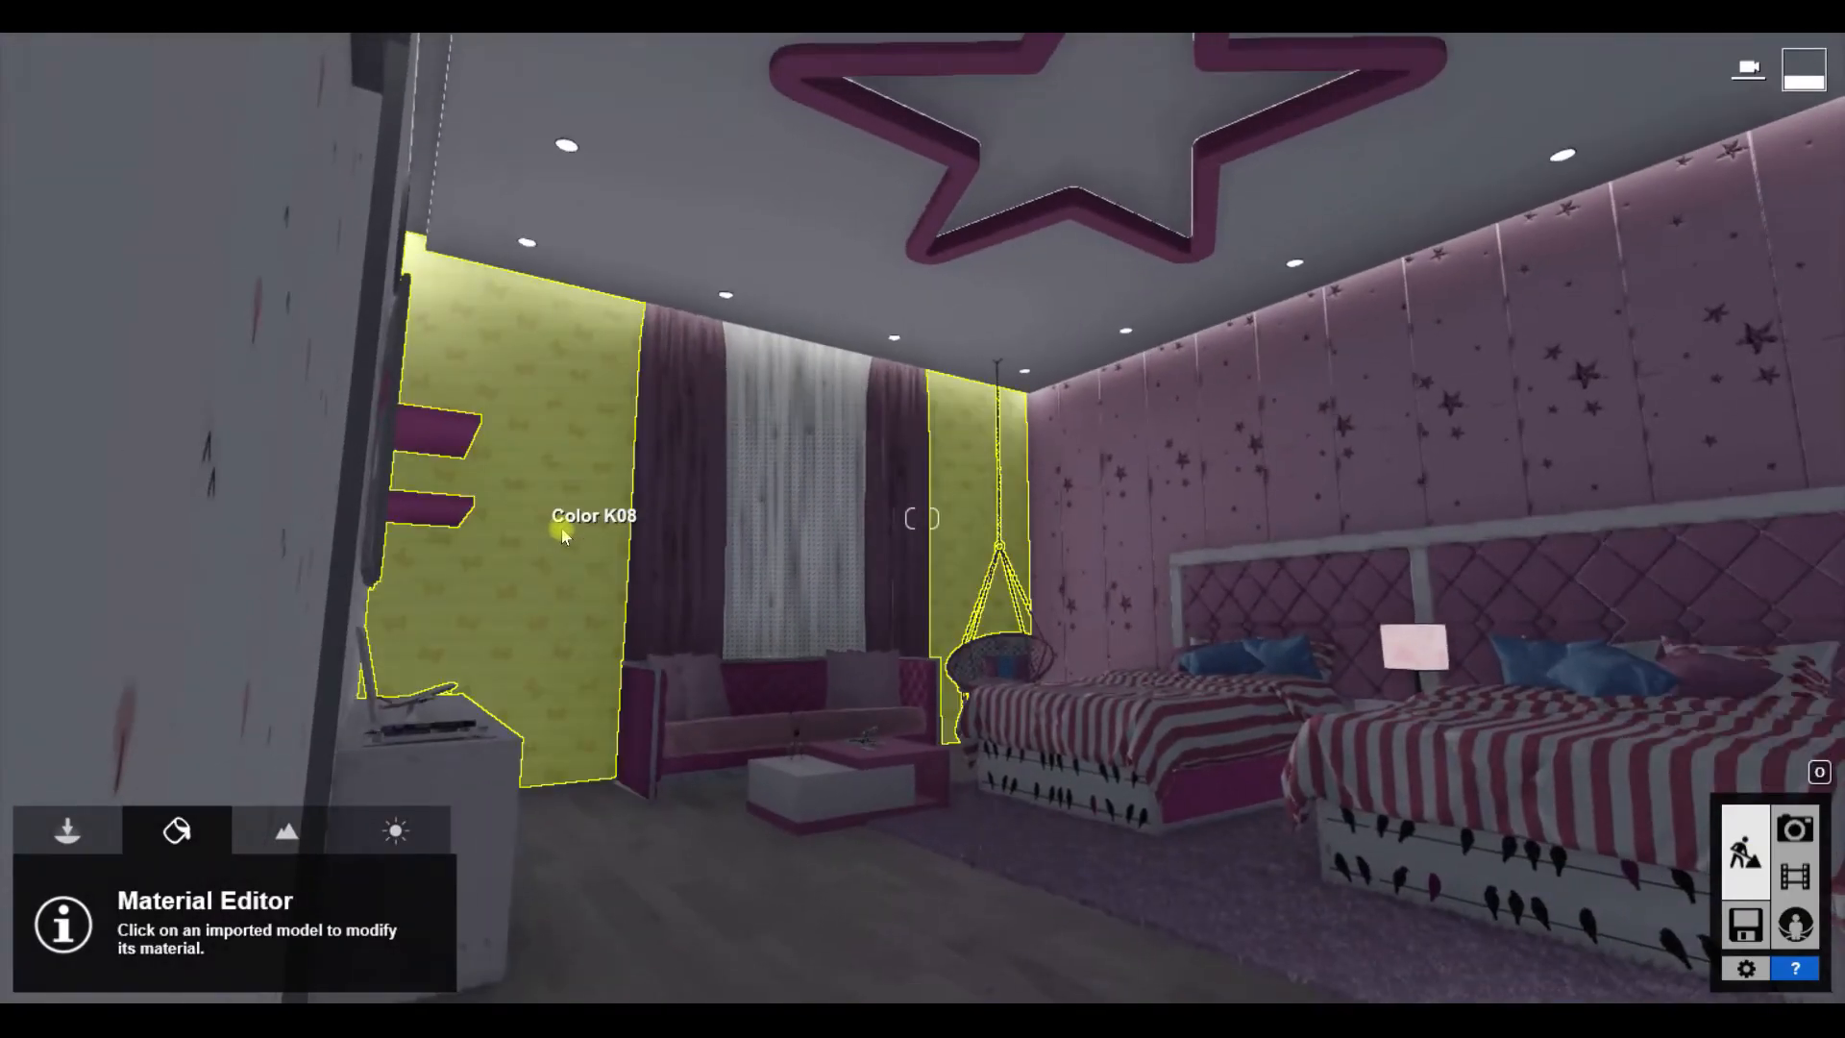
# Step: Delete the wallpaper texture from the window wall's Standard material and raise its Colorization
pyautogui.click(565, 538)
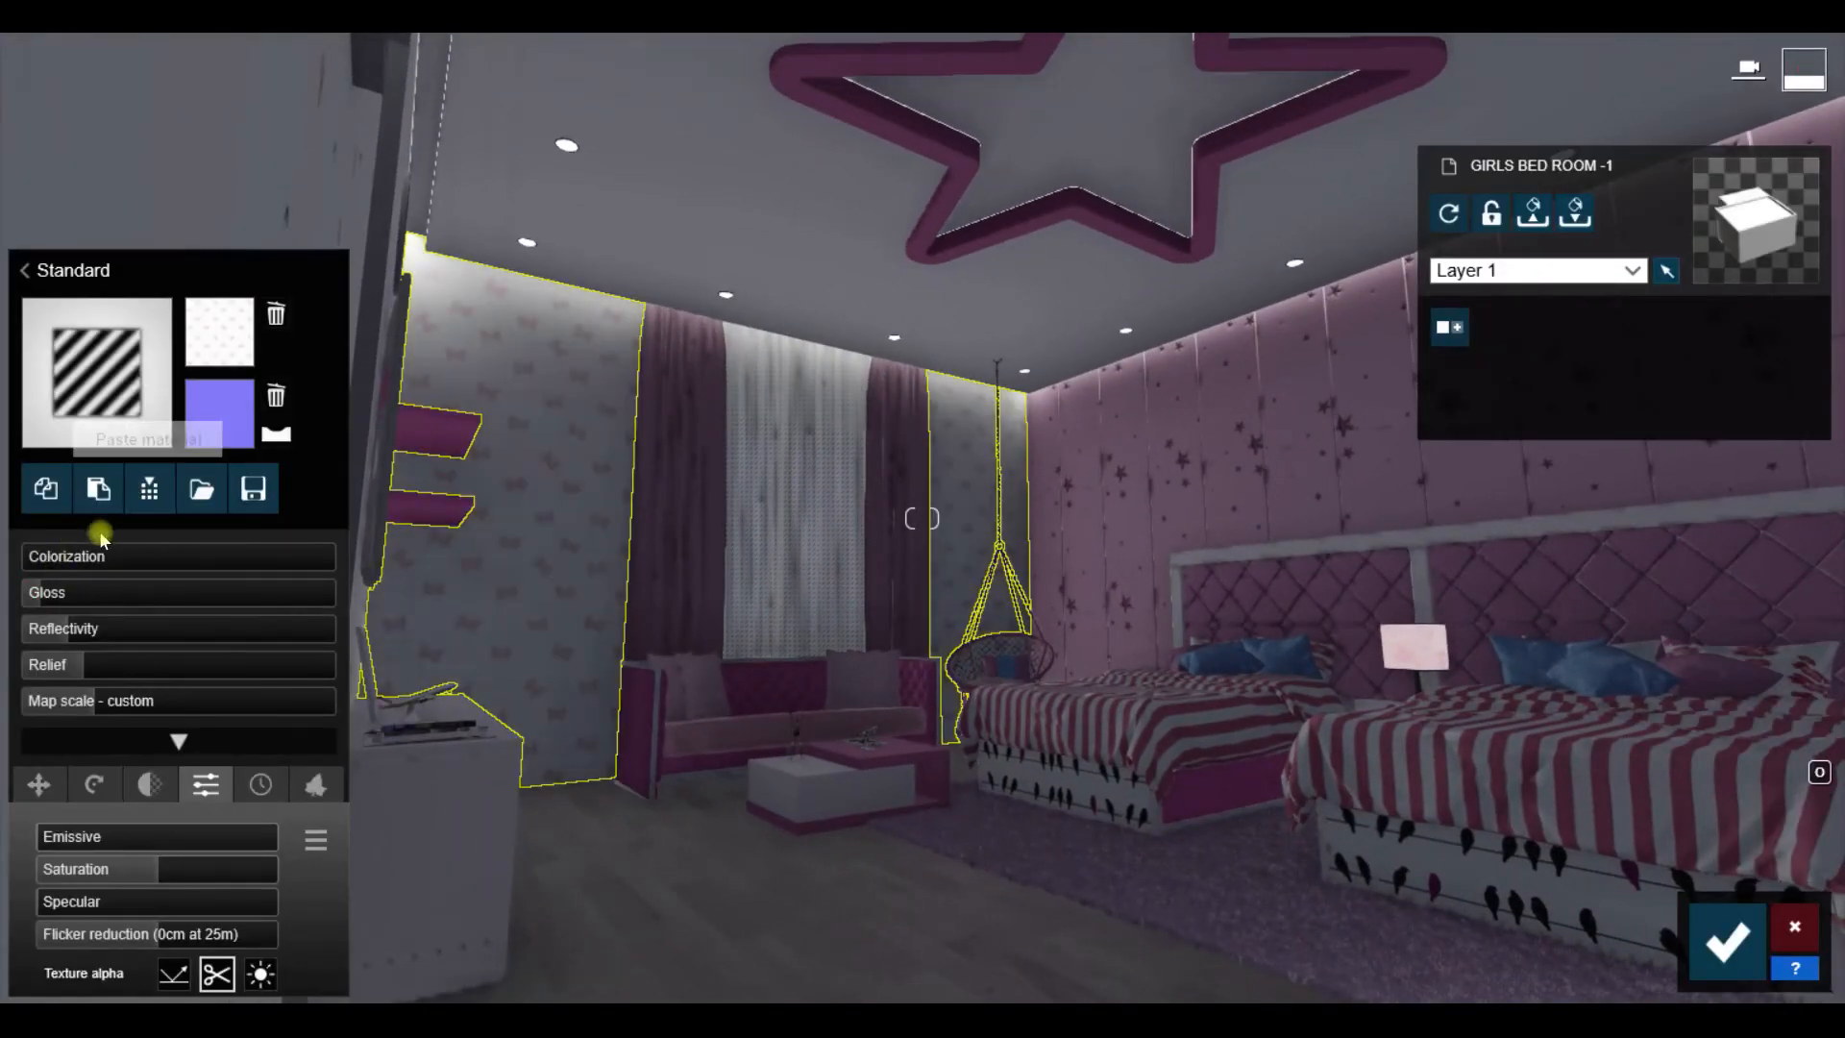
pyautogui.click(276, 314)
pyautogui.moveTo(54, 559); pyautogui.dragTo(111, 559)
# Step: Tint the window wall's material a neutral beige-grey and increase its Colorization to about half
pyautogui.moveTo(817, 576); pyautogui.dragTo(576, 577, button='right')
pyautogui.press('w')
pyautogui.moveTo(480, 689); pyautogui.dragTo(383, 688)
pyautogui.moveTo(74, 560); pyautogui.dragTo(143, 561)
pyautogui.moveTo(749, 538); pyautogui.dragTo(846, 500, button='right')
pyautogui.press('s')
pyautogui.moveTo(149, 560); pyautogui.dragTo(159, 560)
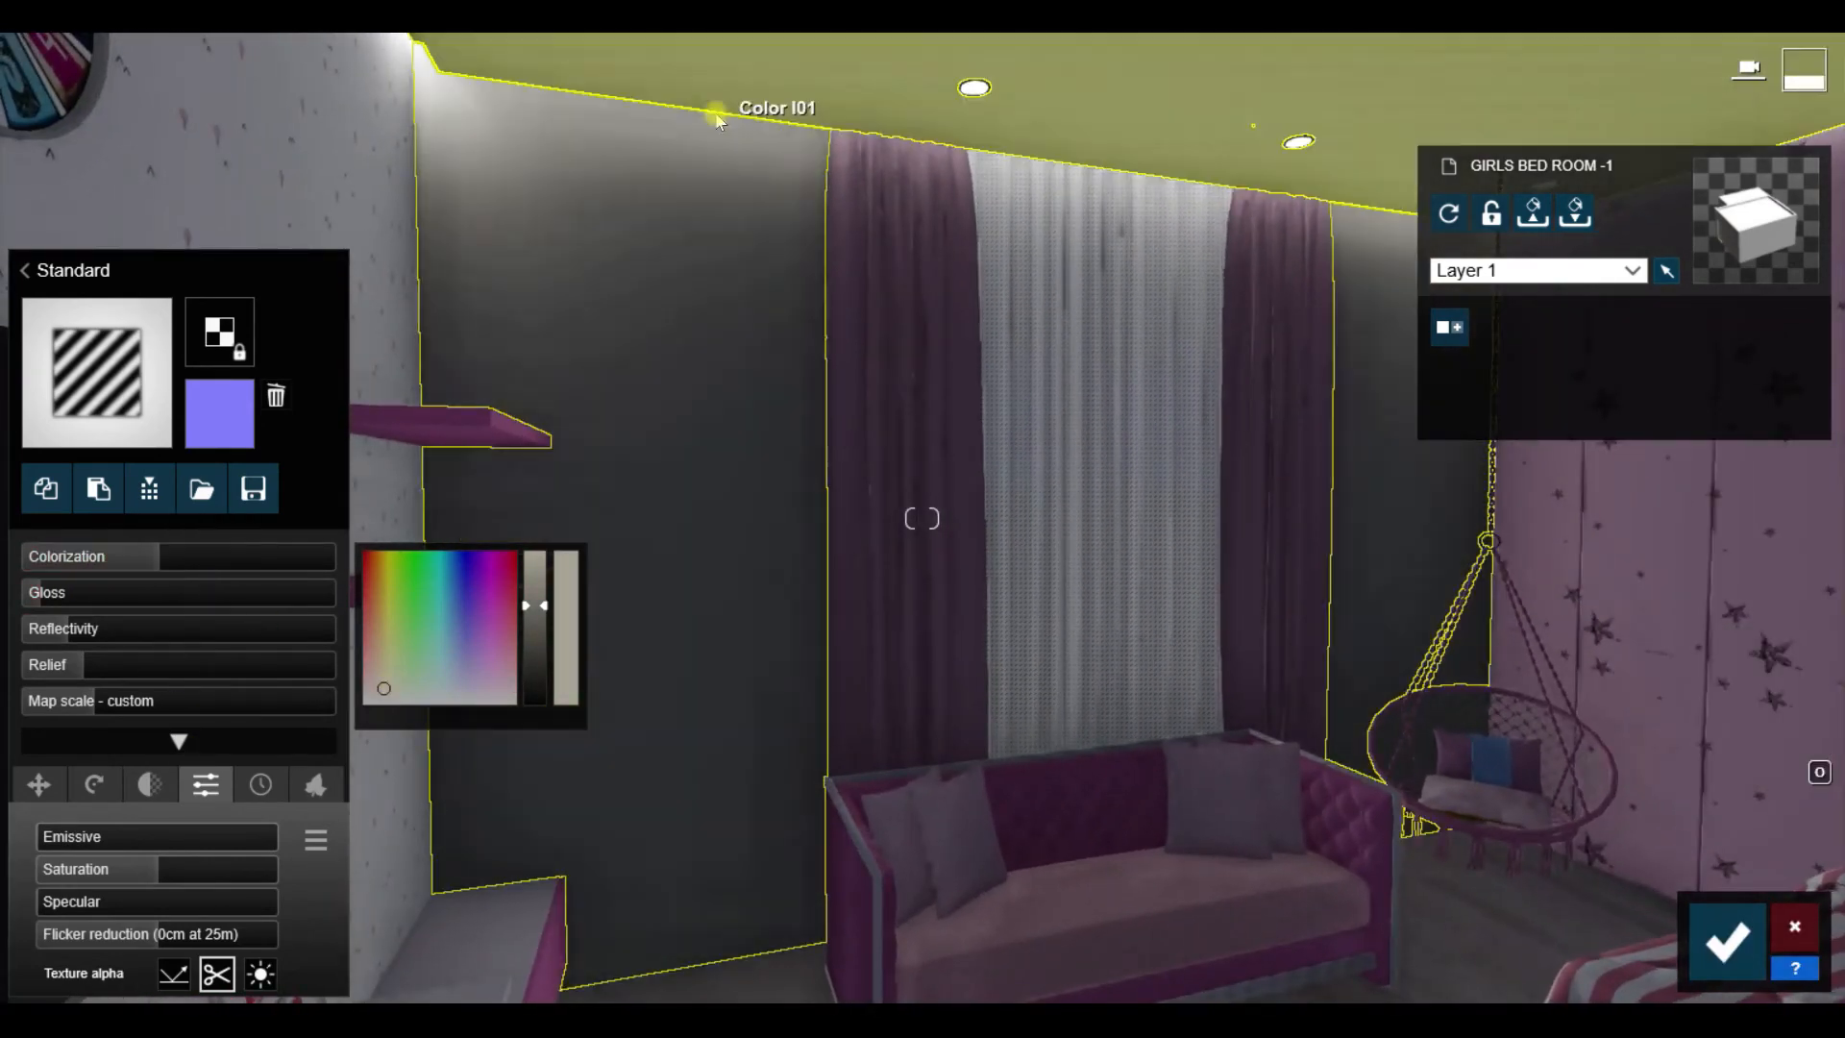
# Step: Save the window wall's material and adjust the brightness of the ceiling line lights above the window wall and the headboard wall
pyautogui.click(1727, 942)
pyautogui.click(67, 831)
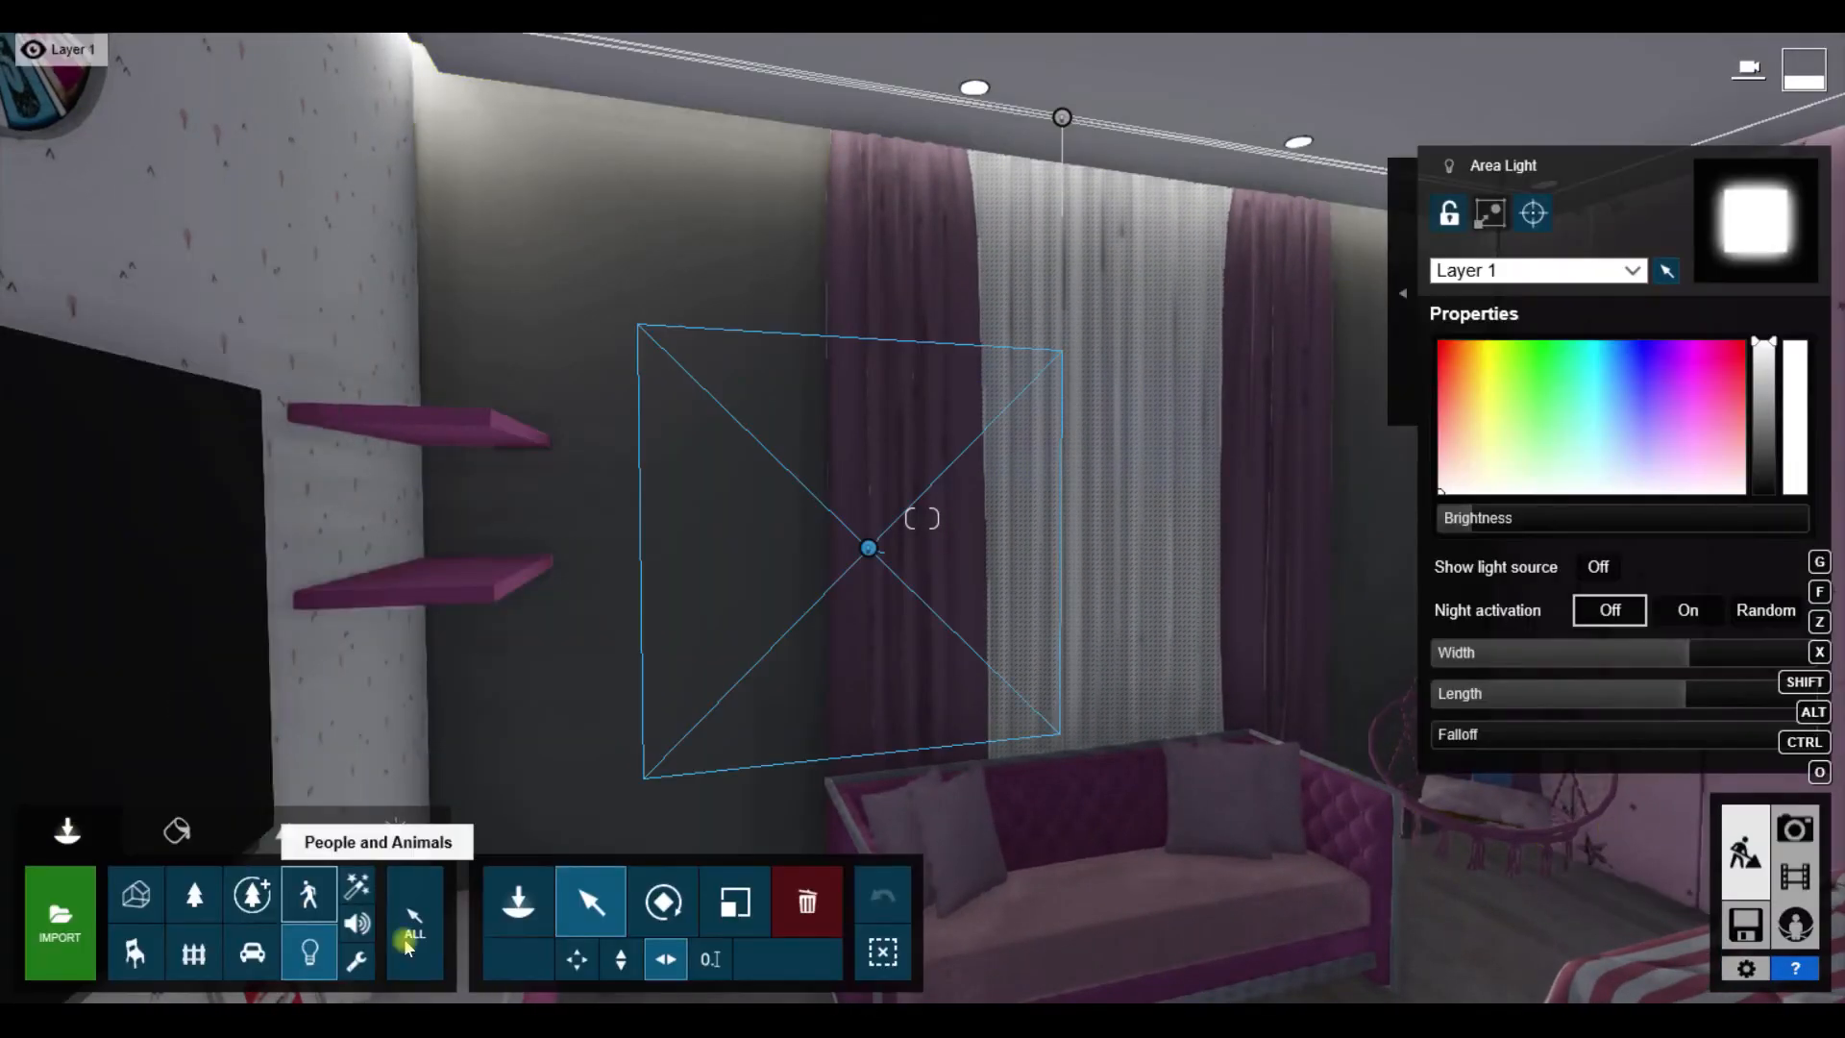
pyautogui.click(1063, 123)
pyautogui.moveTo(1488, 531); pyautogui.dragTo(1490, 531)
pyautogui.moveTo(1038, 603); pyautogui.dragTo(816, 577, button='right')
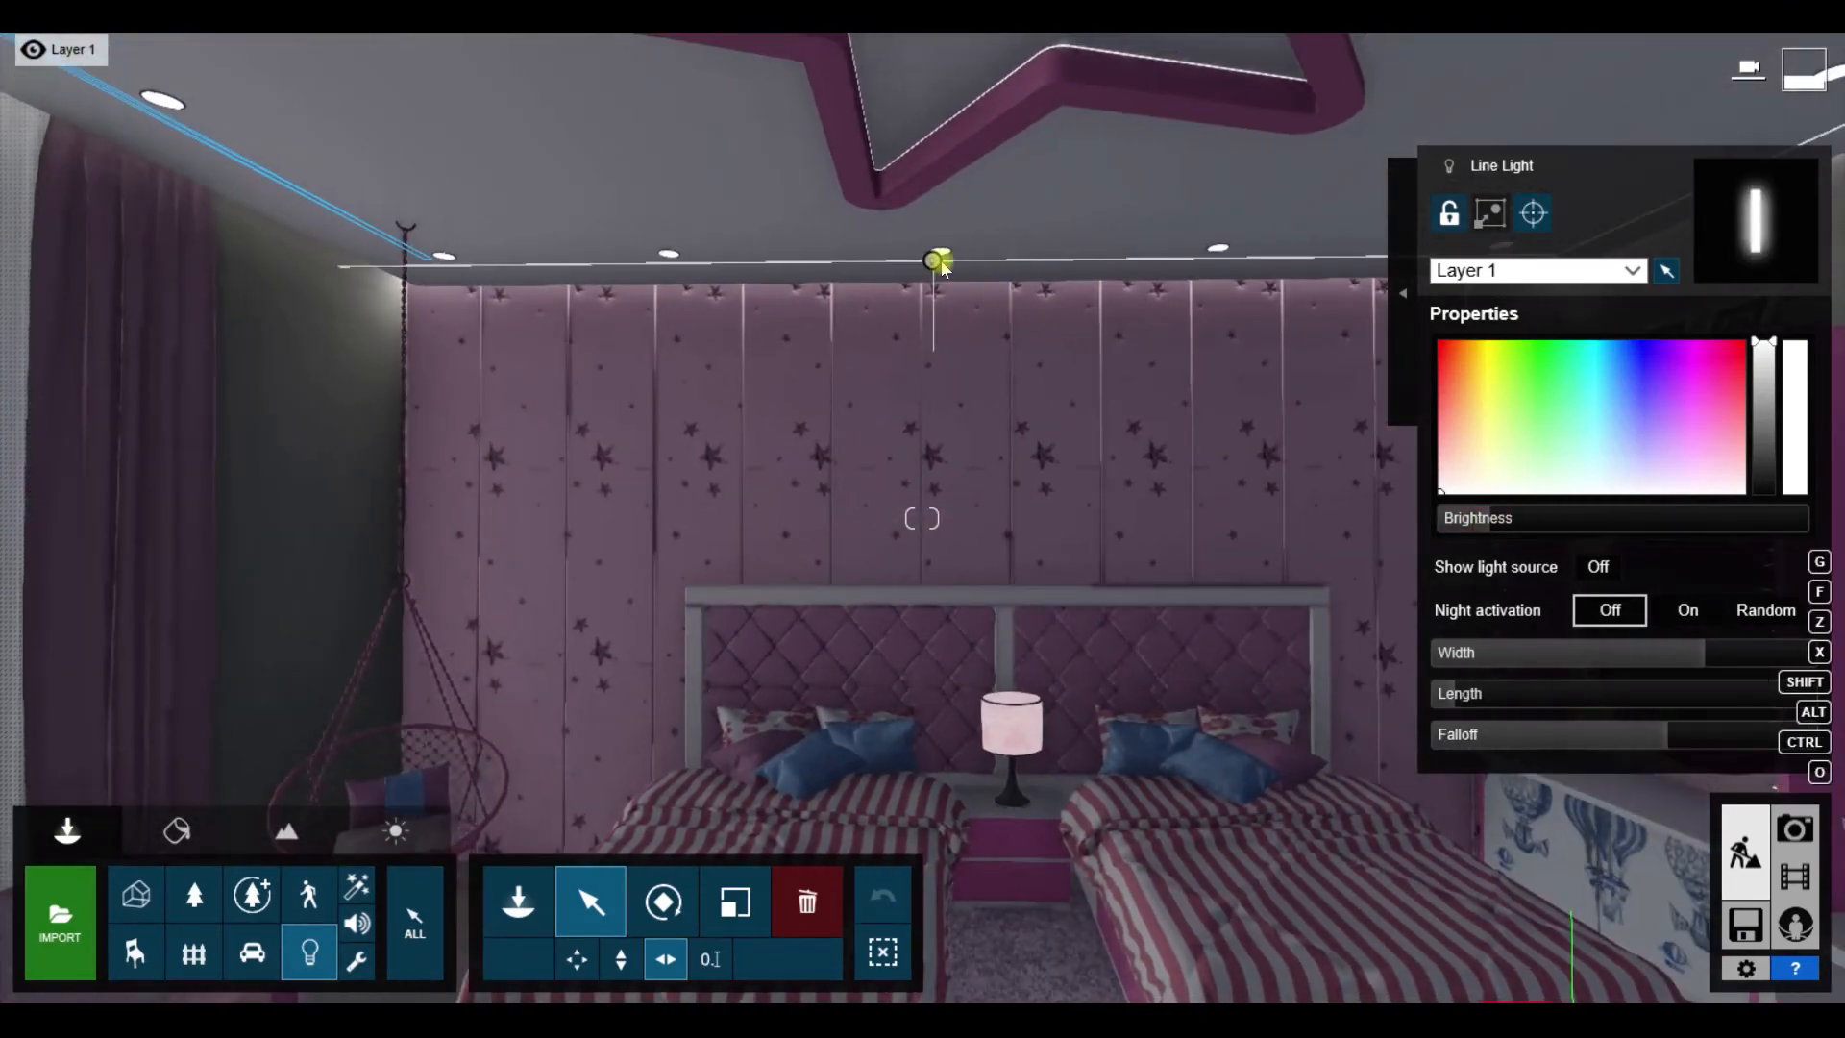
pyautogui.click(937, 259)
pyautogui.moveTo(1542, 530); pyautogui.dragTo(1533, 530)
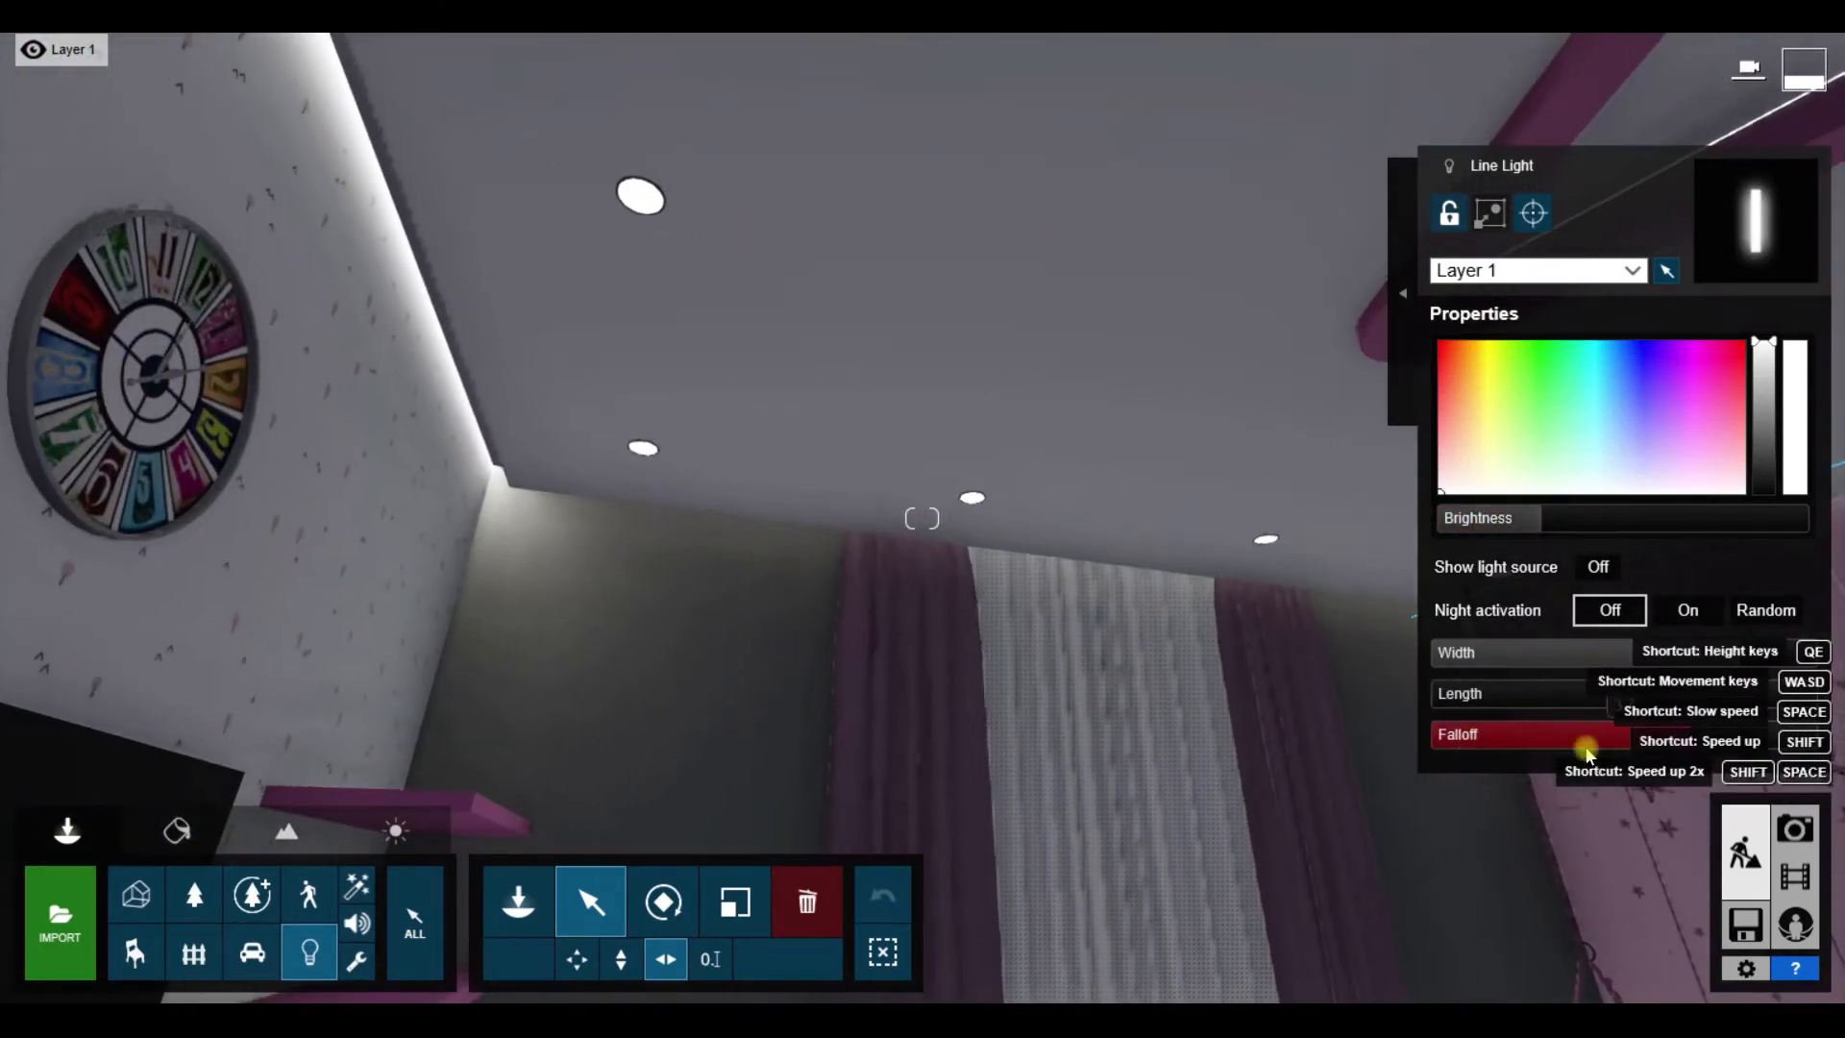
# Step: Start a 1920x1080 test render of the current frame, cancel it and return to editing the scene
pyautogui.click(1796, 876)
pyautogui.click(1000, 490)
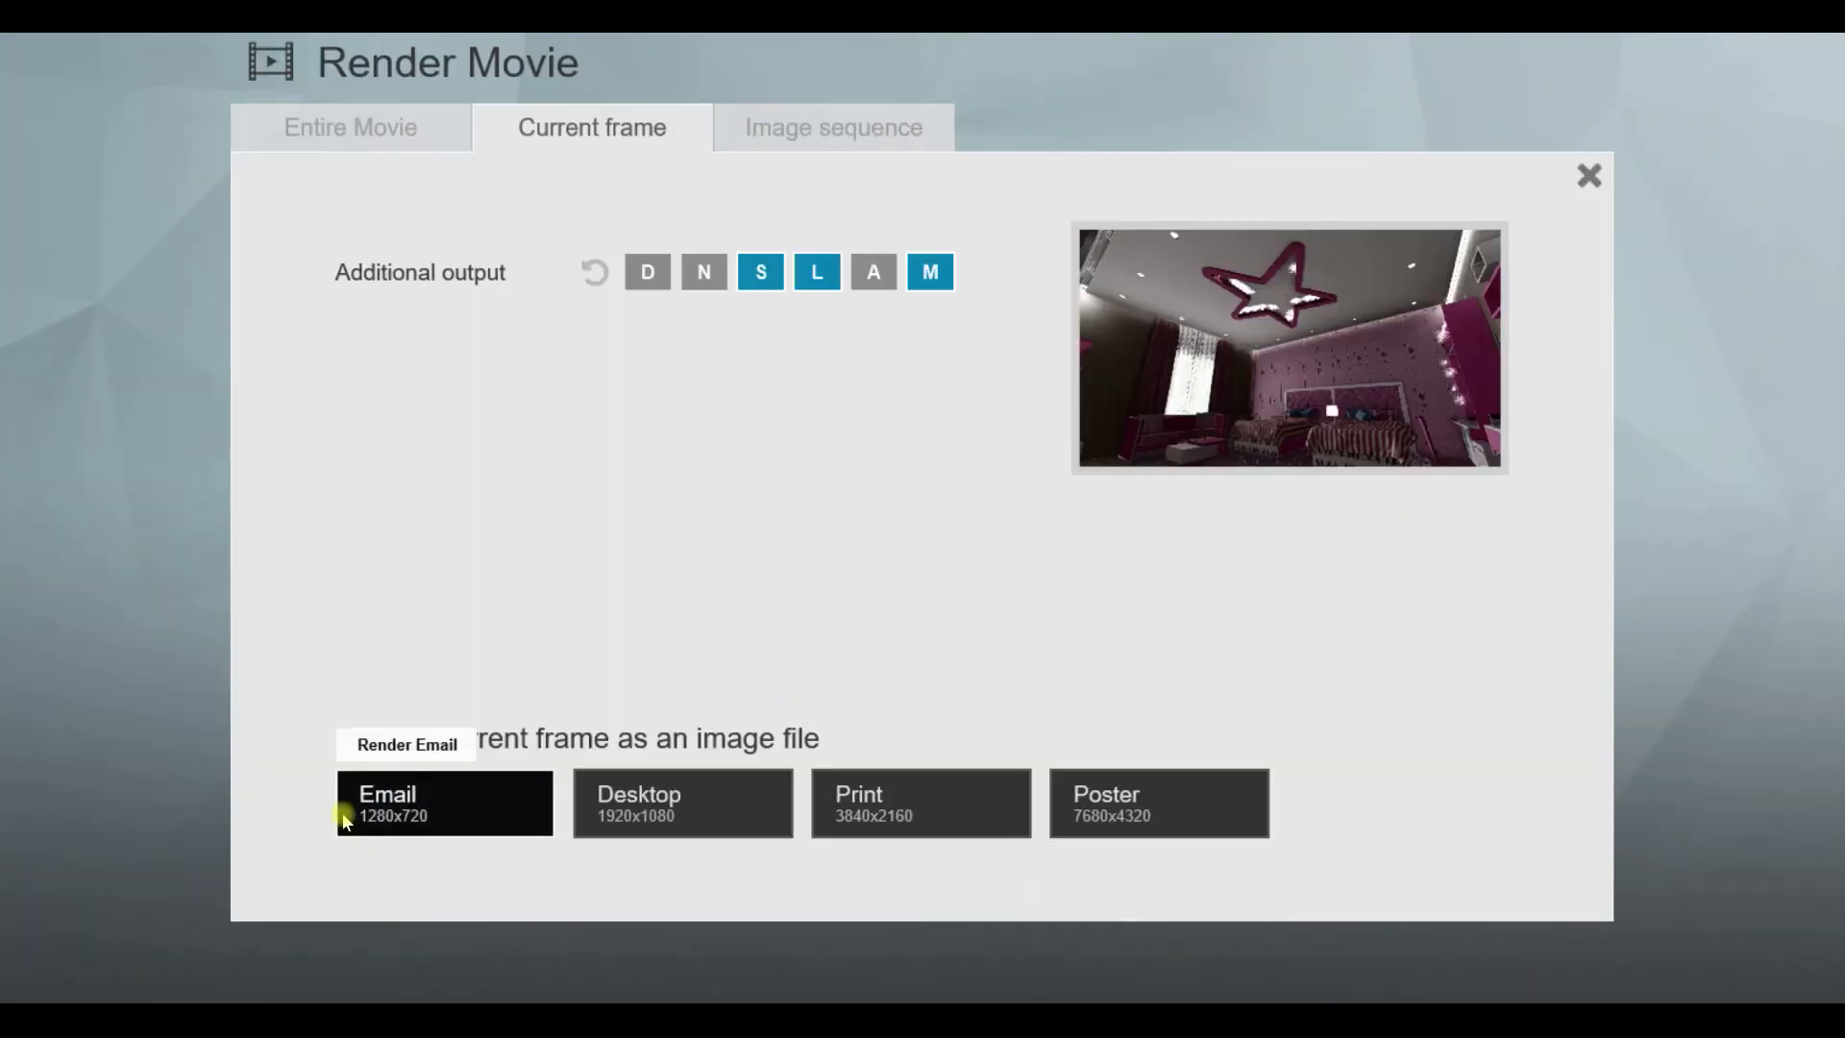
pyautogui.click(660, 813)
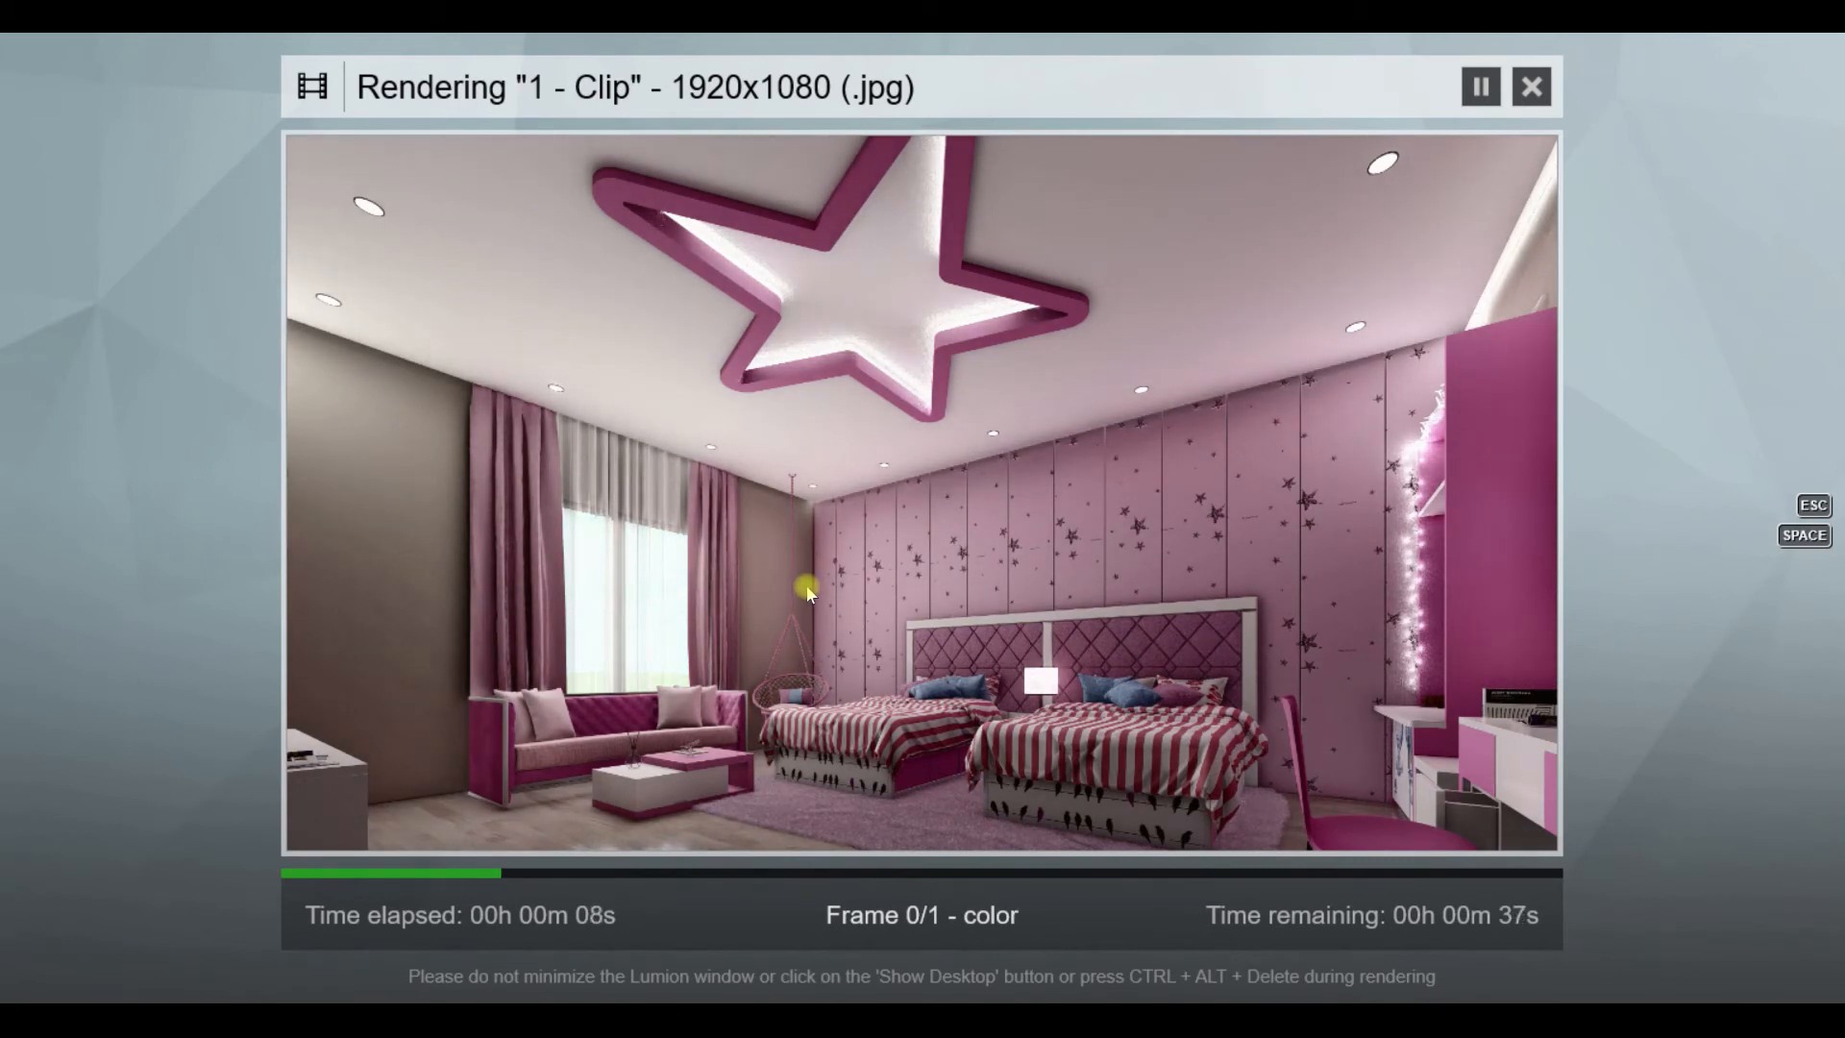
pyautogui.press('Escape')
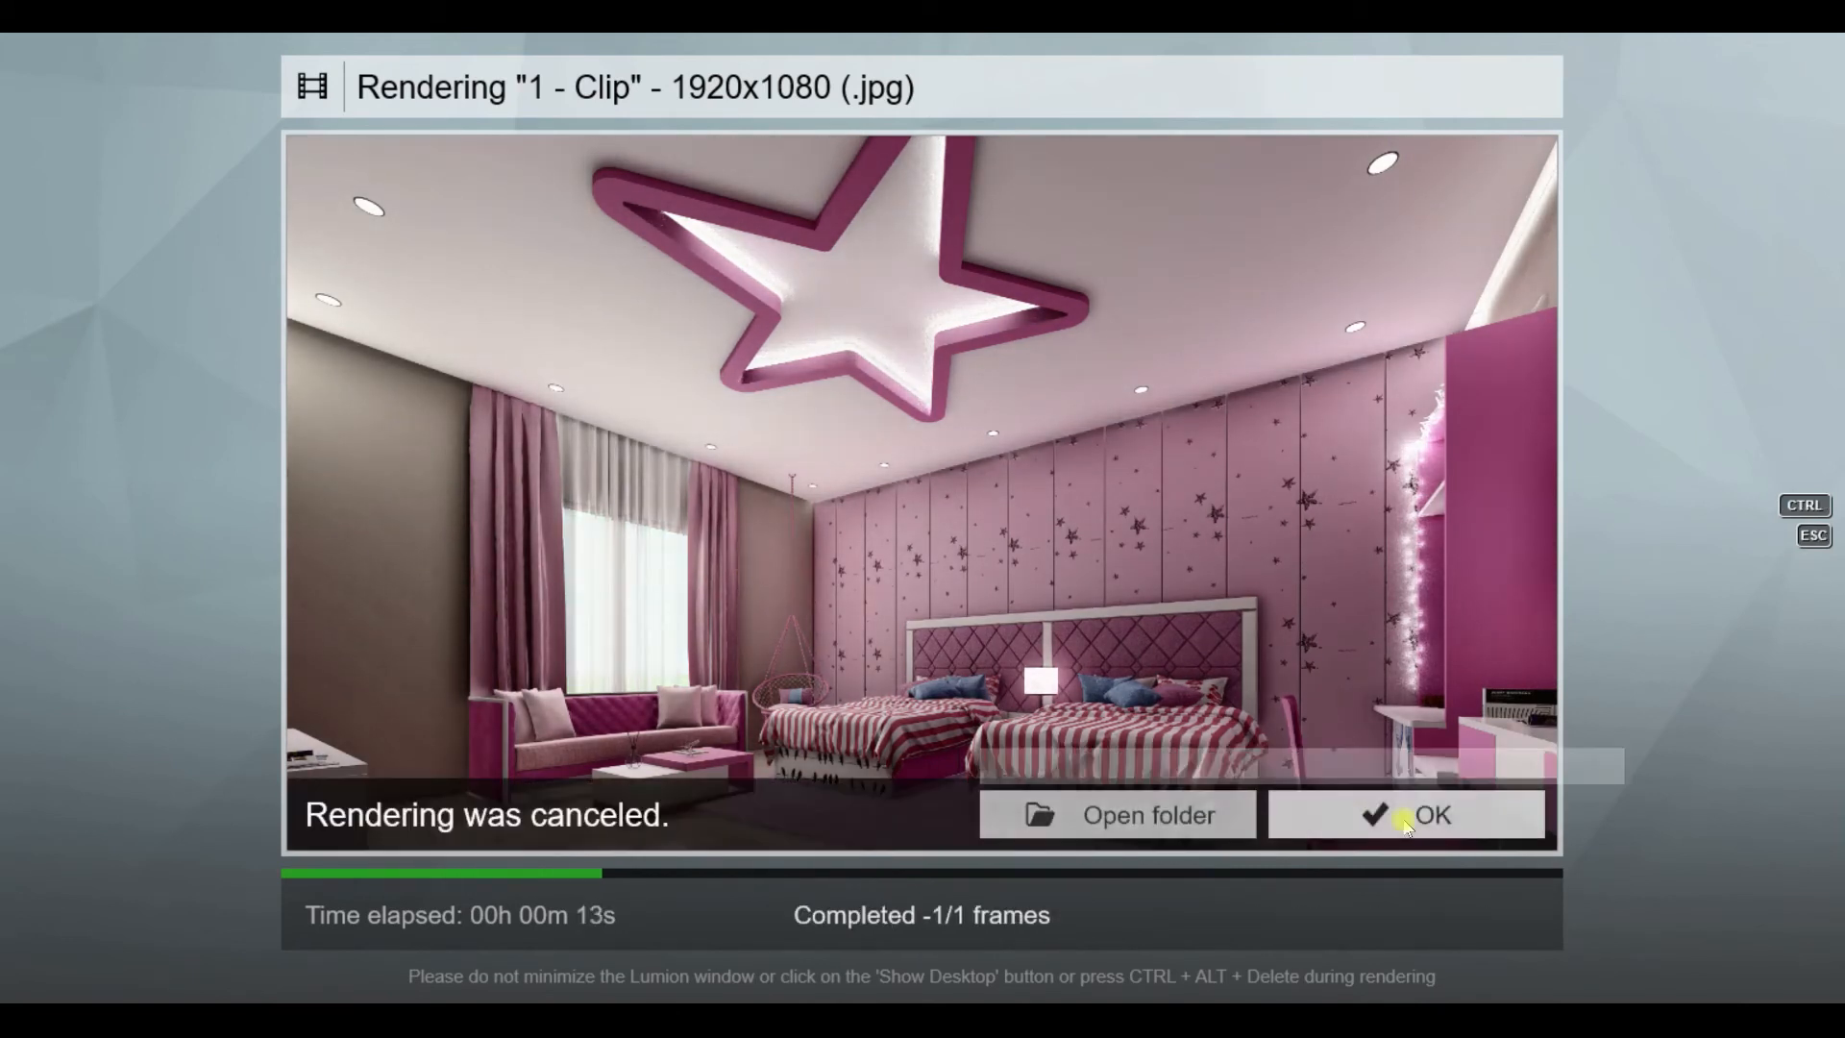
pyautogui.click(1746, 851)
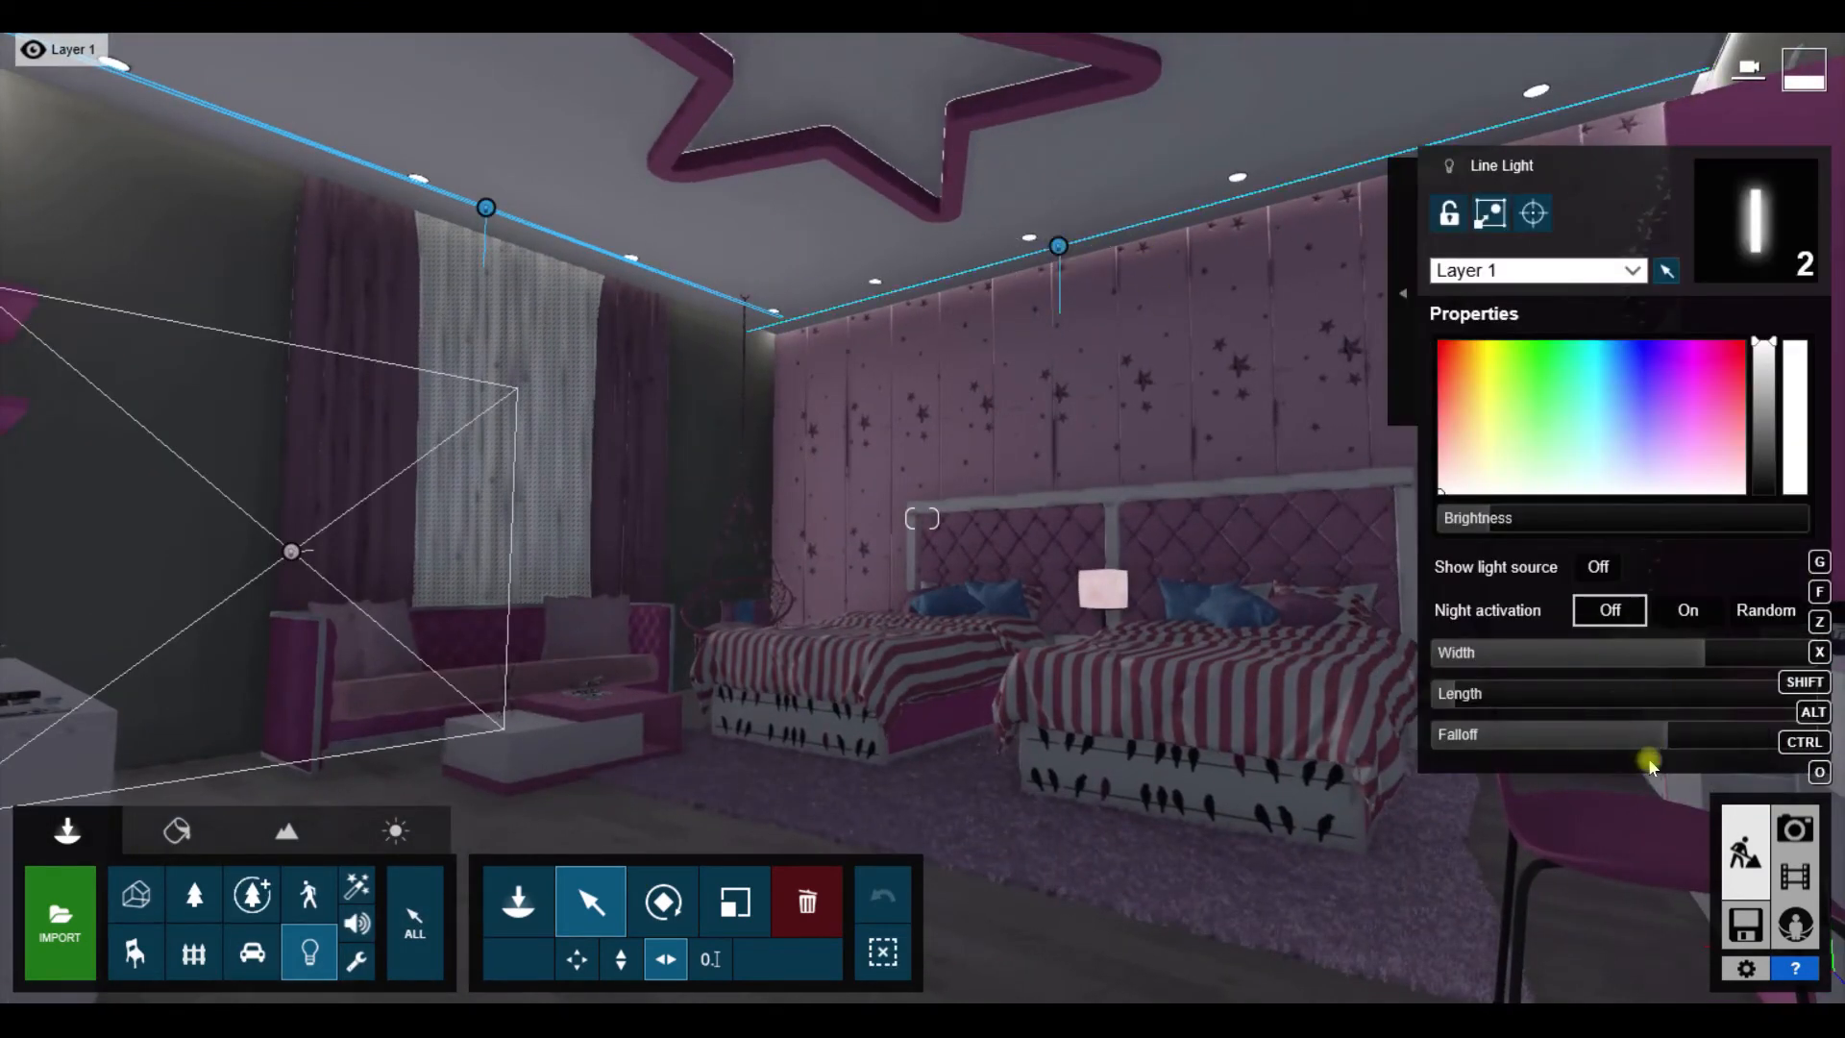
# Step: Reduce the falloff and fine-tune the brightness of the two selected ceiling line lights
pyautogui.moveTo(1647, 747); pyautogui.dragTo(1579, 738)
pyautogui.moveTo(1515, 526); pyautogui.dragTo(1501, 527)
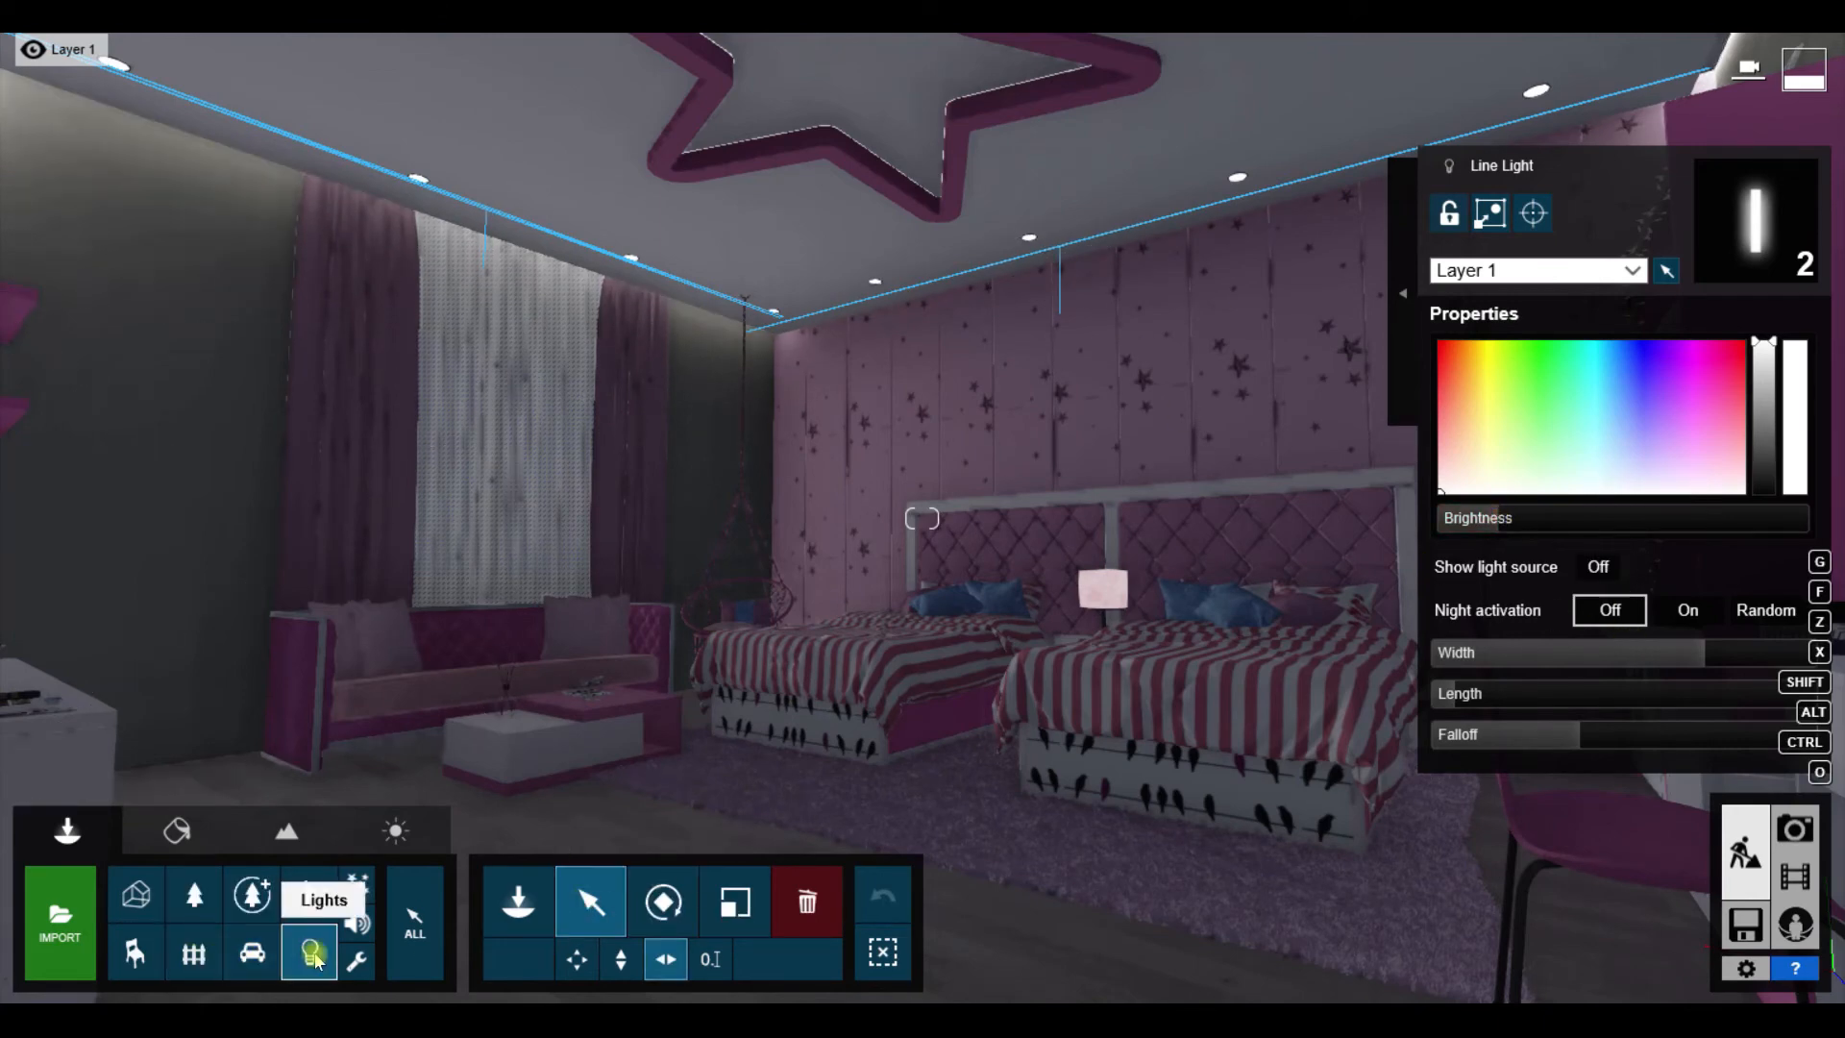
pyautogui.moveTo(1504, 527); pyautogui.dragTo(1507, 534)
# Step: Adjust the height of the ceiling line lights above the window and headboard walls and lower their brightness
pyautogui.press('w')
pyautogui.moveTo(846, 519); pyautogui.dragTo(946, 462, button='right')
pyautogui.moveTo(978, 386); pyautogui.dragTo(979, 402)
pyautogui.press('s')
pyautogui.moveTo(855, 527); pyautogui.dragTo(908, 576, button='right')
pyautogui.press('w')
pyautogui.moveTo(1458, 696); pyautogui.dragTo(1474, 696)
pyautogui.press('s')
pyautogui.moveTo(922, 615); pyautogui.dragTo(756, 727, button='right')
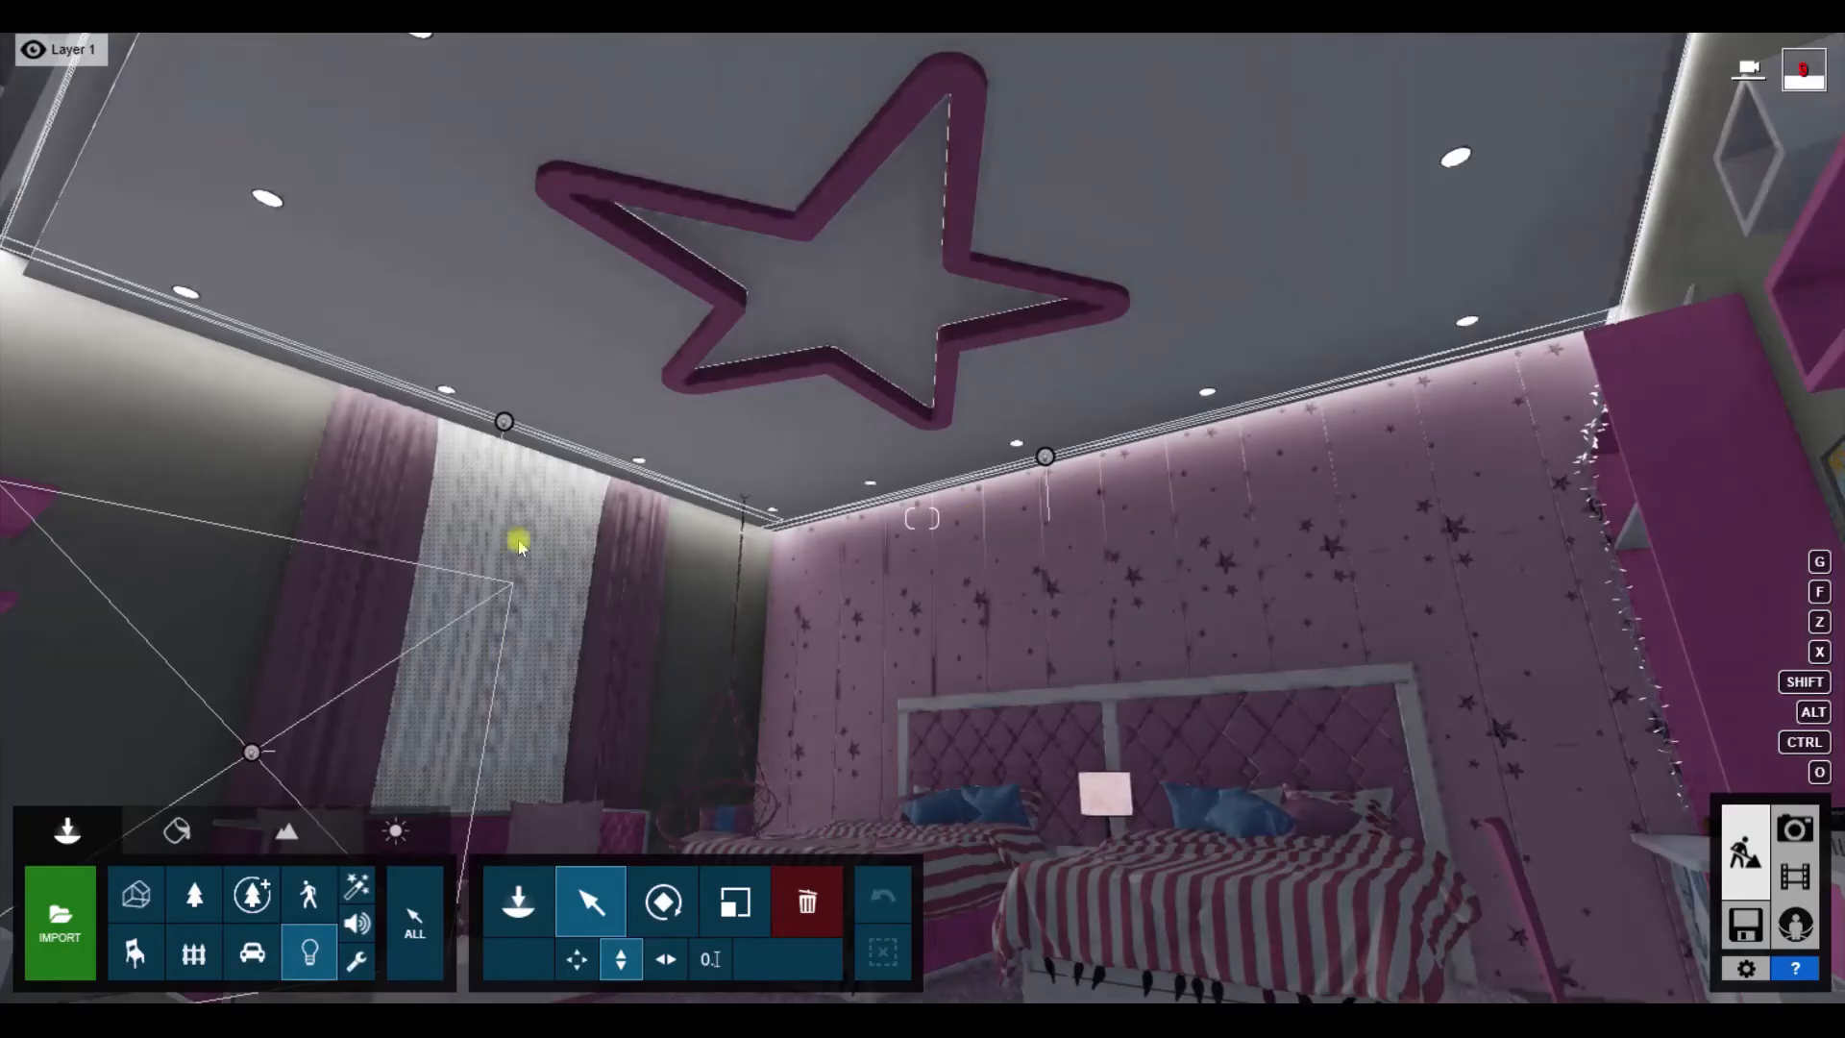
pyautogui.click(511, 377)
pyautogui.moveTo(1505, 519); pyautogui.dragTo(1484, 519)
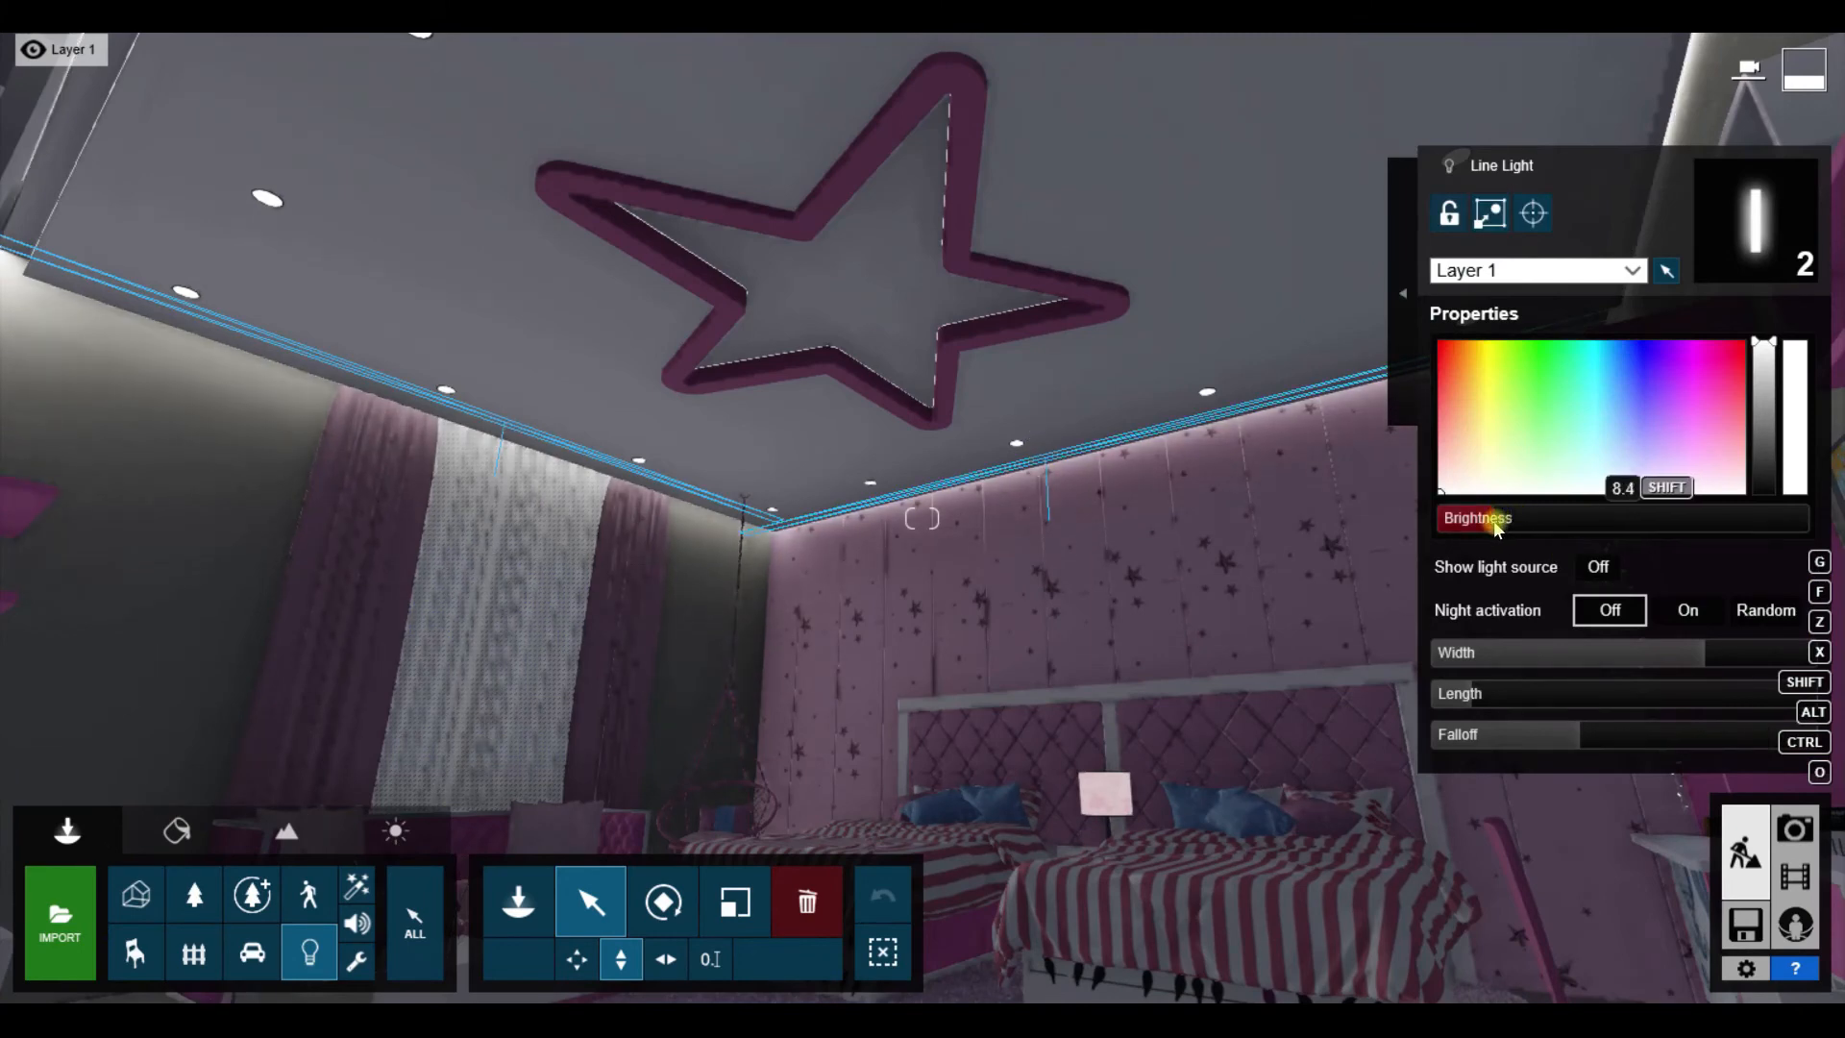
# Step: Render the current frame at 1920x1080 with specular, lighting and material ID maps as additional output
pyautogui.click(290, 748)
pyautogui.moveTo(412, 337); pyautogui.dragTo(786, 850, button='right')
pyautogui.click(176, 830)
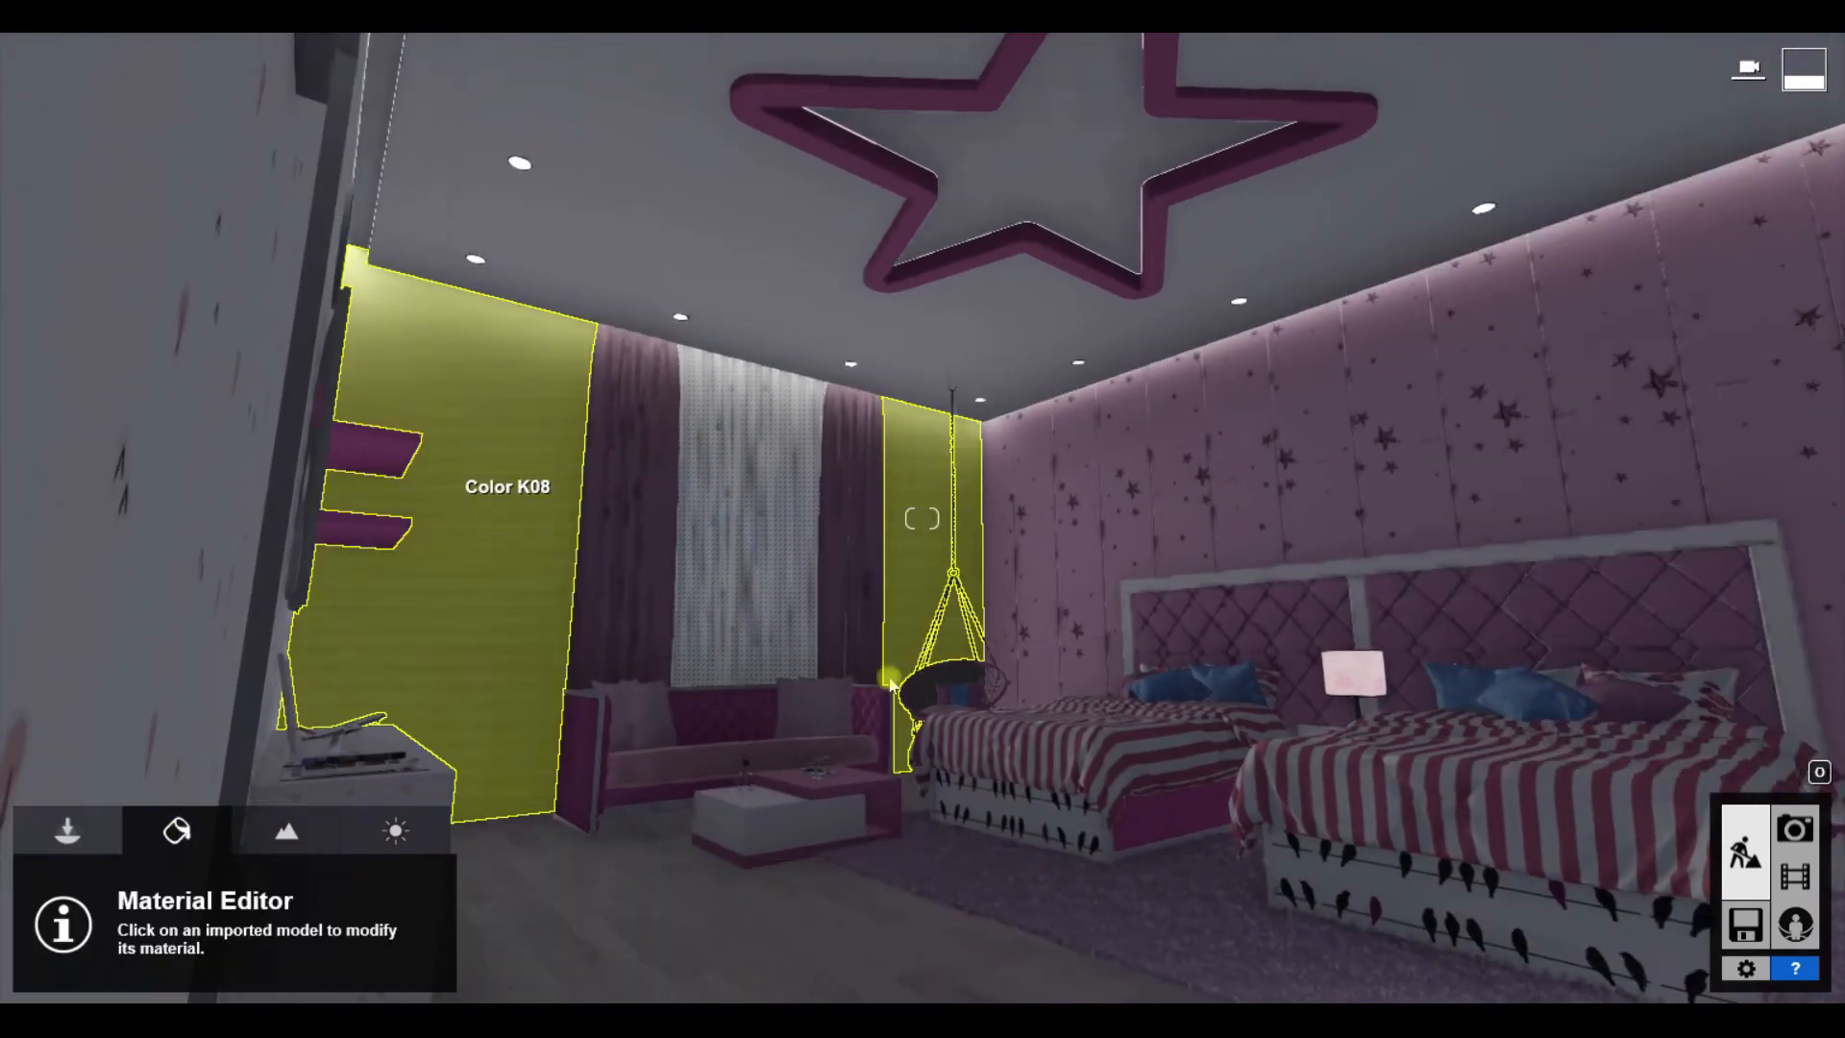
pyautogui.click(620, 745)
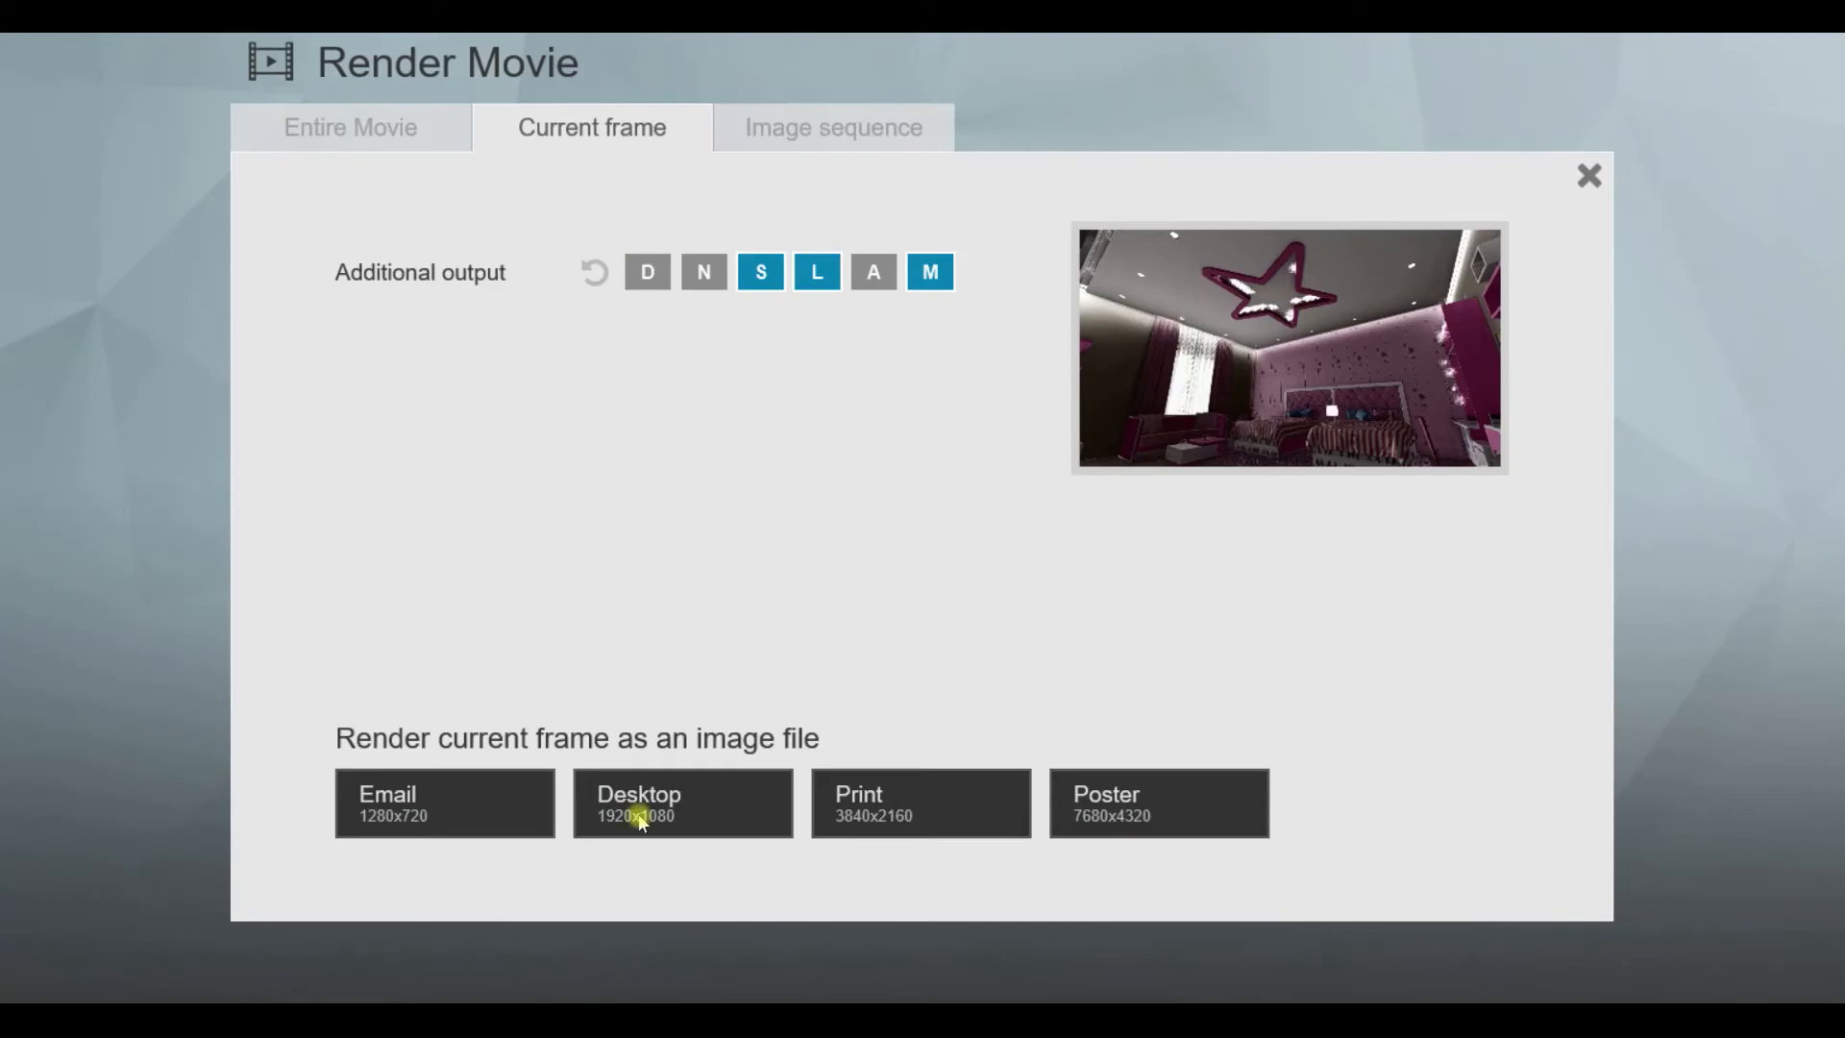
pyautogui.click(642, 812)
pyautogui.press('Return')
pyautogui.click(955, 601)
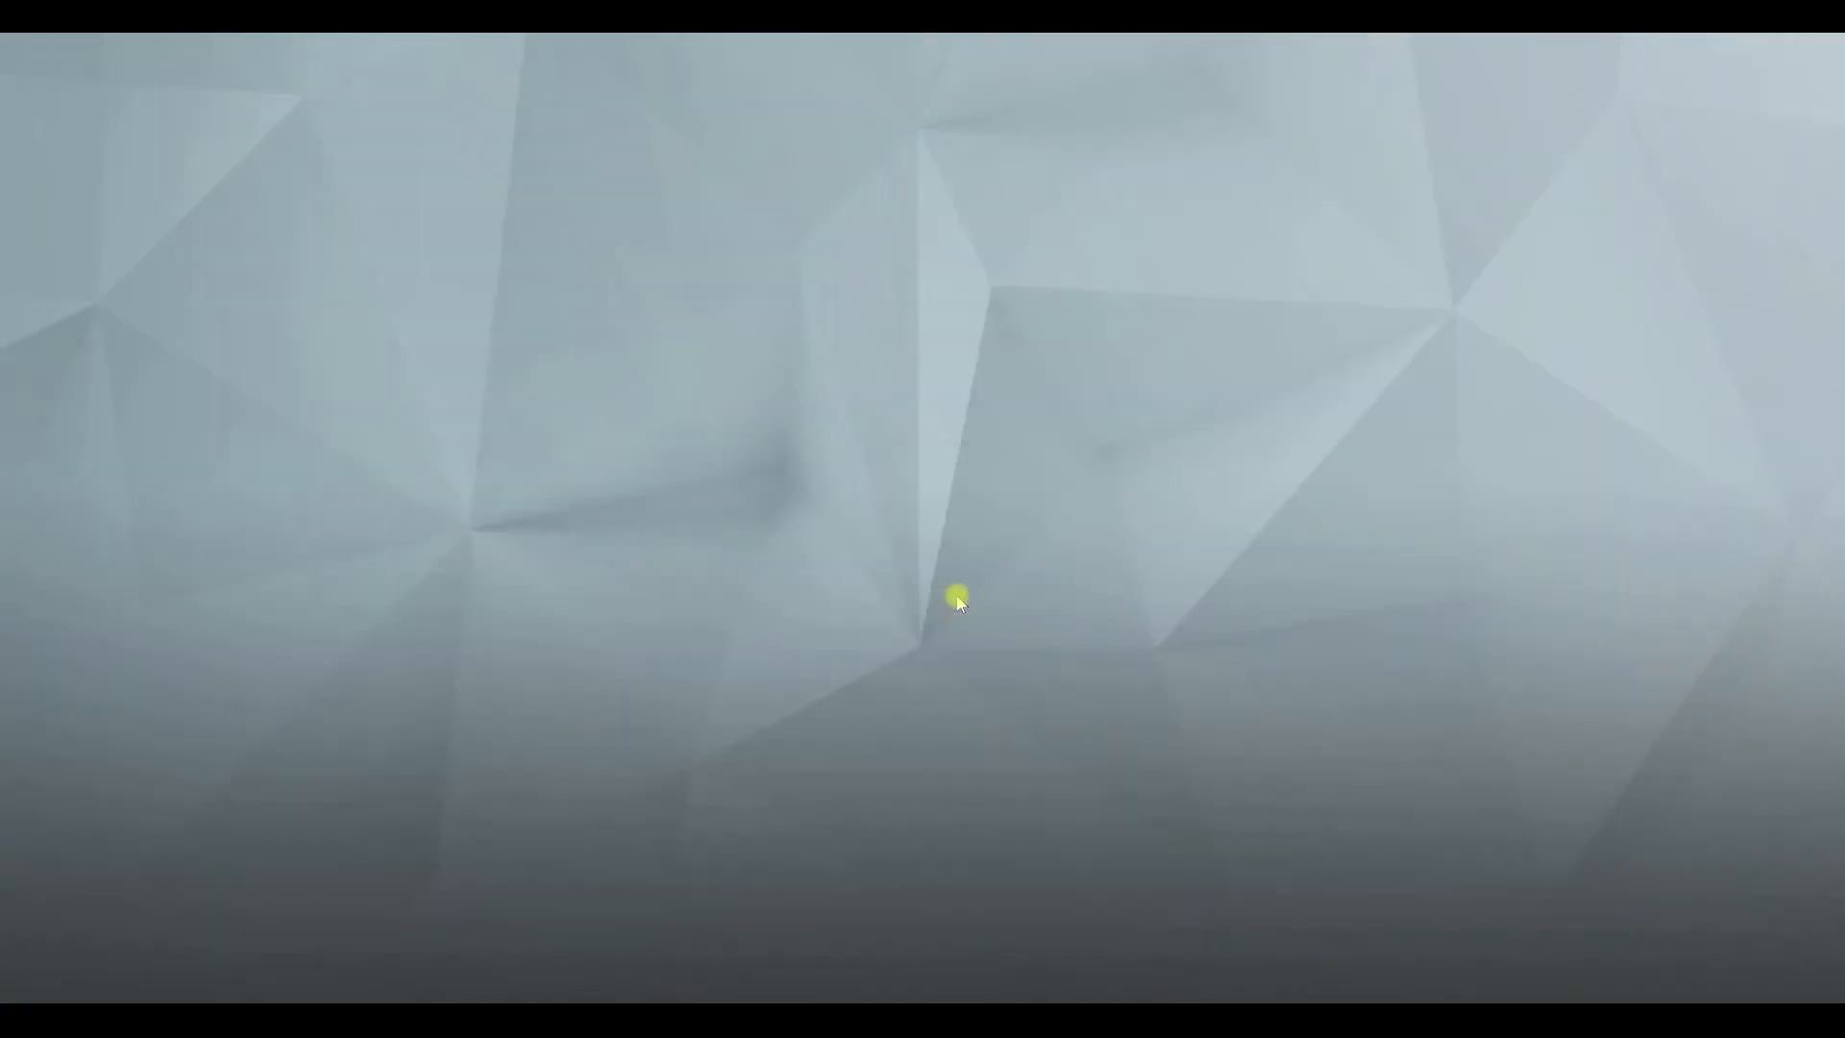
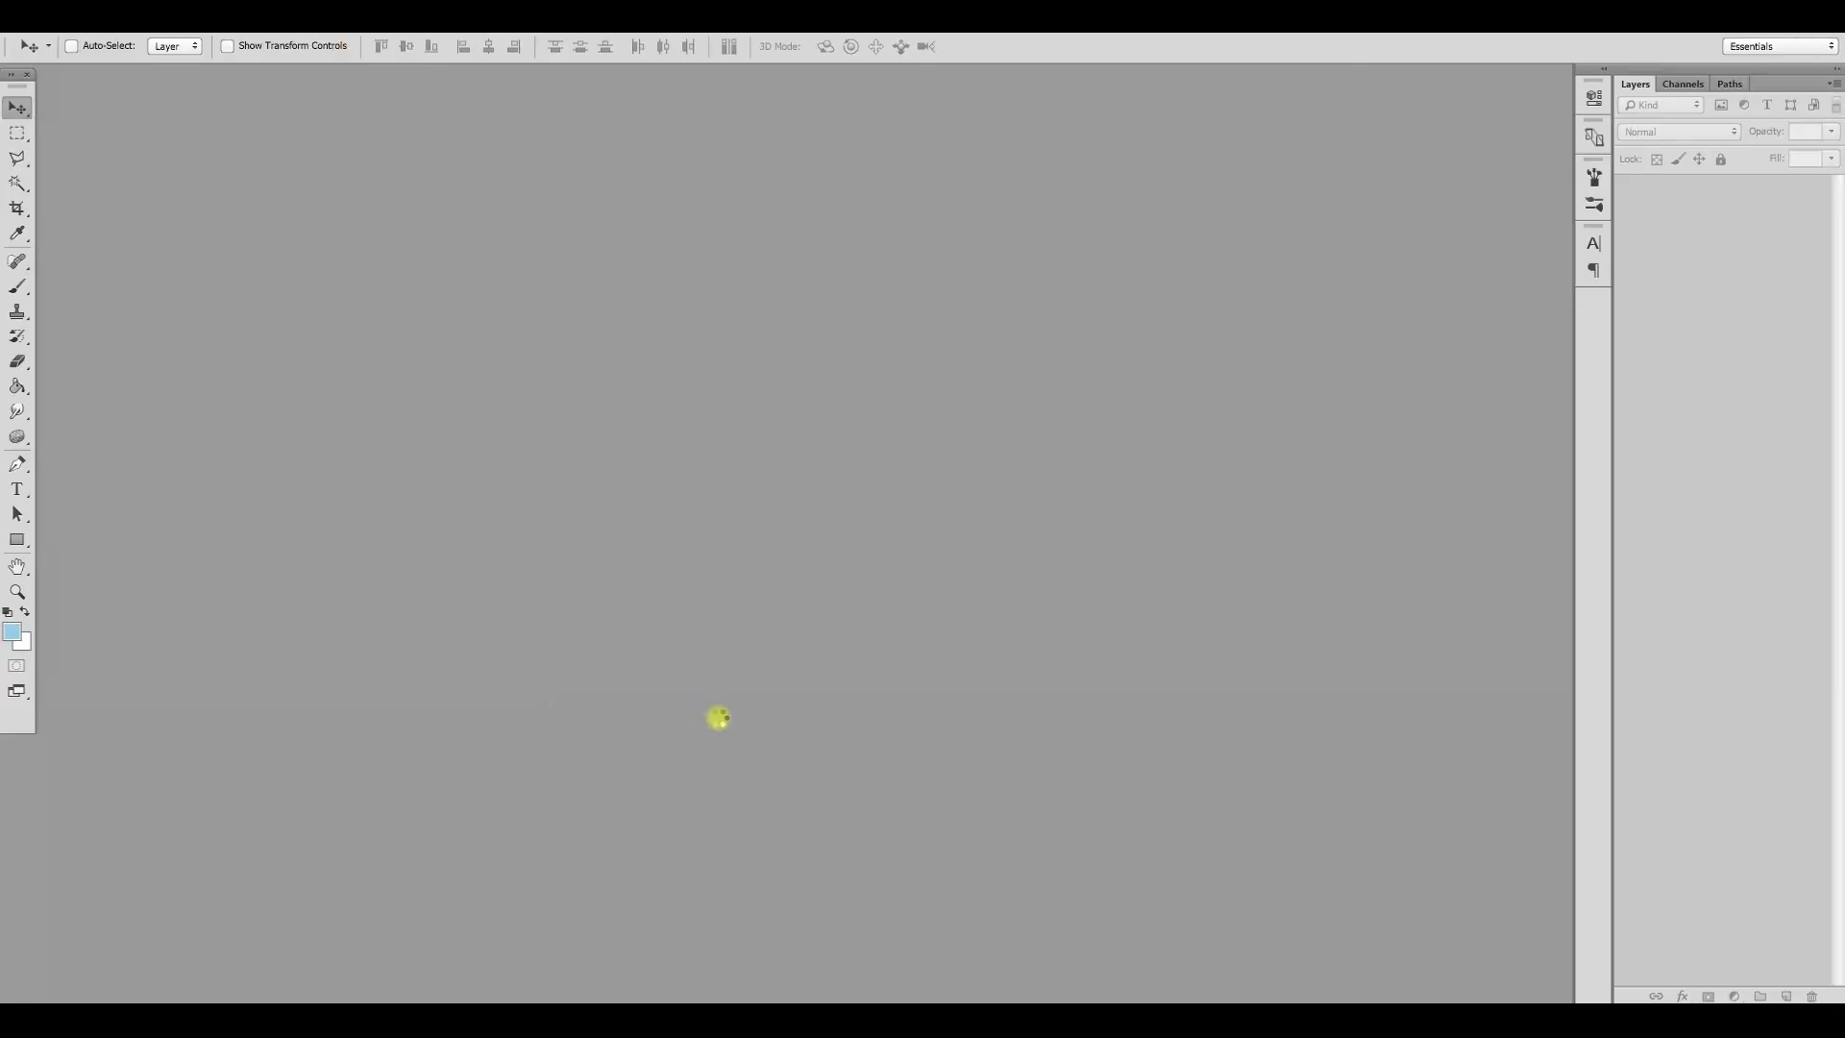
# Step: Switch to Photoshop, open the final render, stack its lighting, specular and MatID maps as layers, and hide the MatID and specular layers
pyautogui.moveTo(515, 330); pyautogui.dragTo(288, 1000)
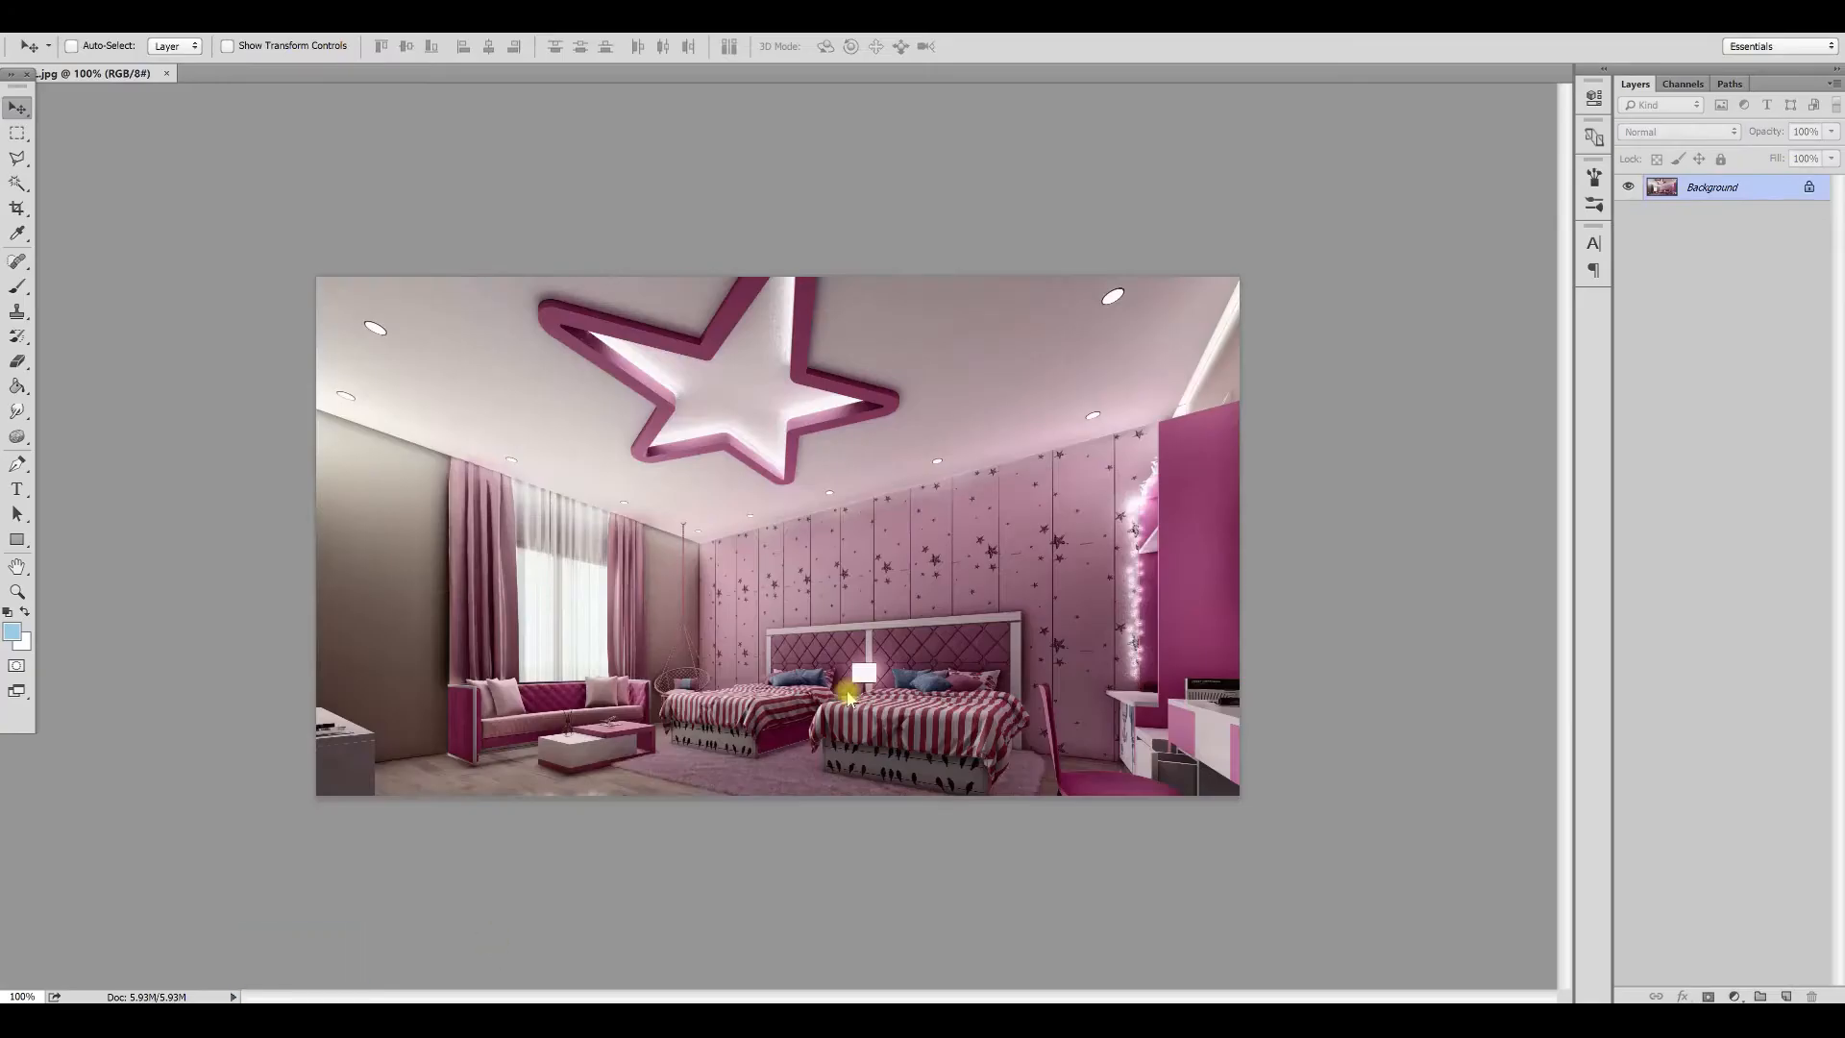
pyautogui.click(1628, 187)
pyautogui.click(1628, 187)
pyautogui.click(1628, 213)
# Step: Set the FINAL_Lighting layer's blend mode to Screen and reduce its opacity
pyautogui.click(1720, 237)
pyautogui.hotkey('shift', '+')
pyautogui.hotkey('shift', '+')
pyautogui.hotkey('shift', '+')
pyautogui.hotkey('shift', '+')
pyautogui.hotkey('shift', '+')
pyautogui.hotkey('shift', '+')
pyautogui.hotkey('shift', '+')
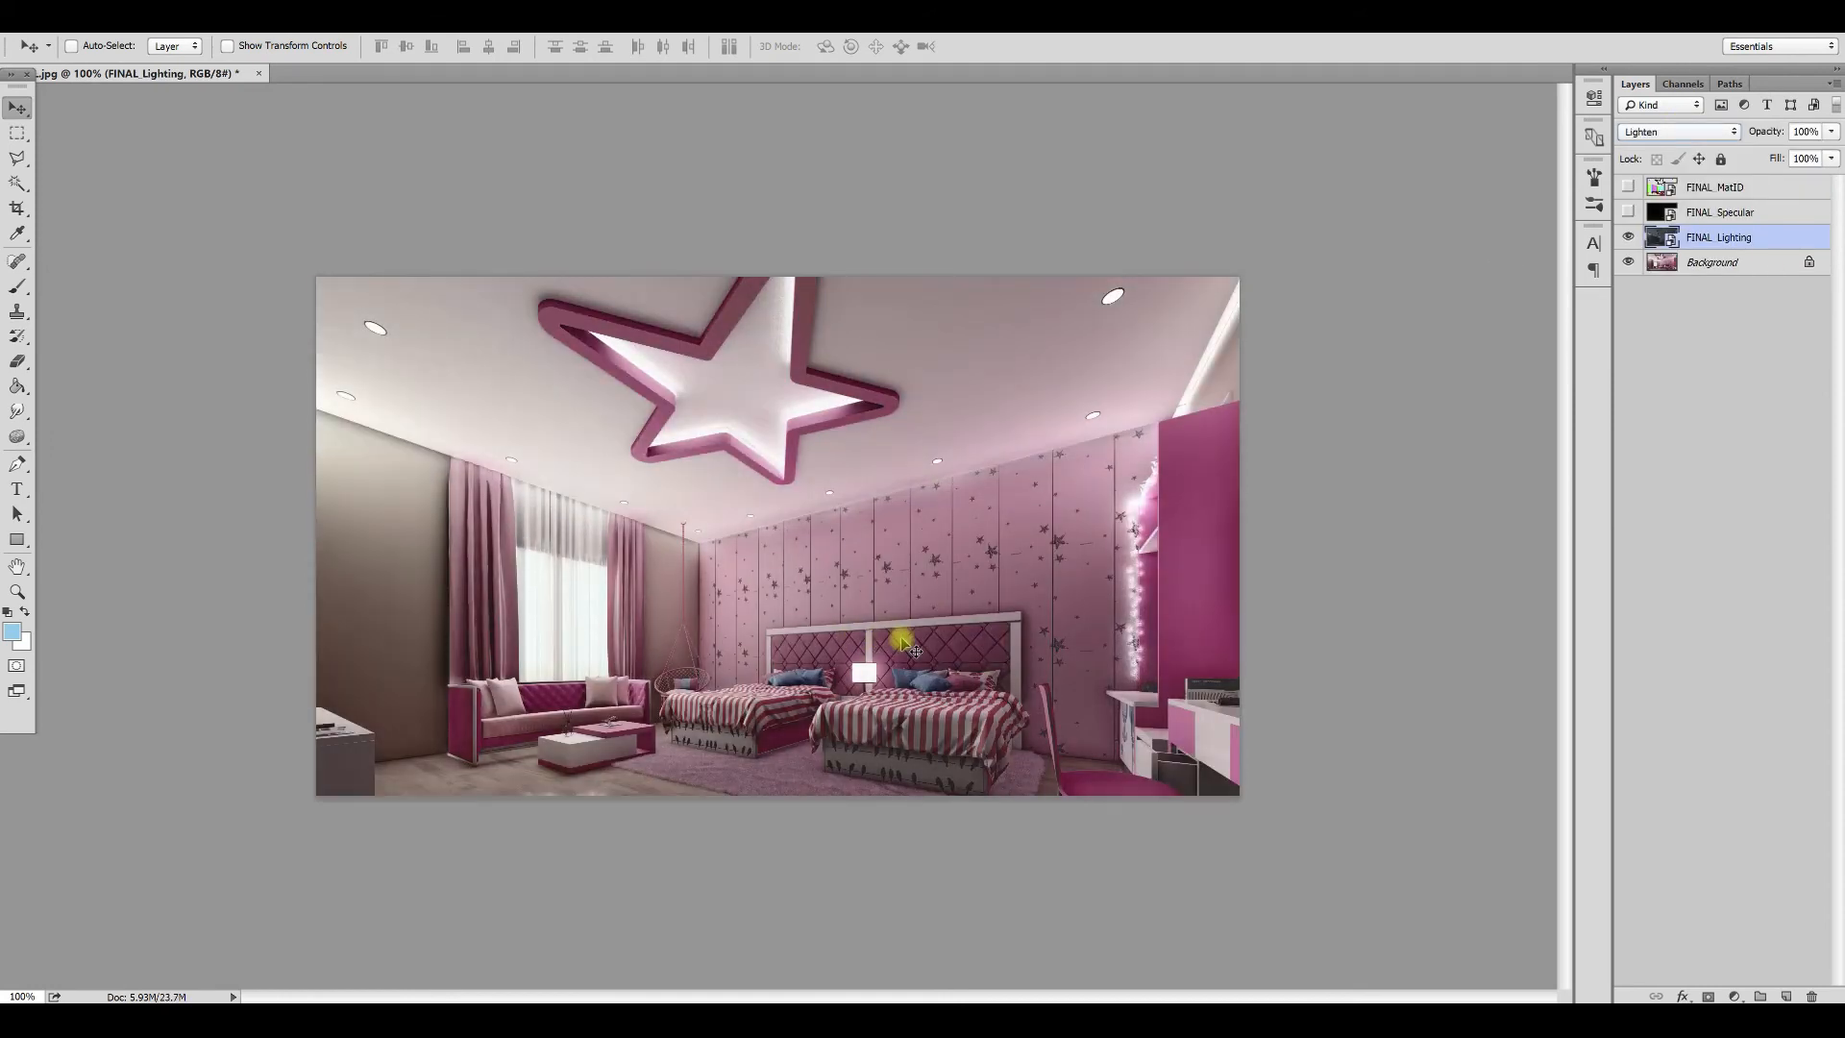
pyautogui.hotkey('shift', '+')
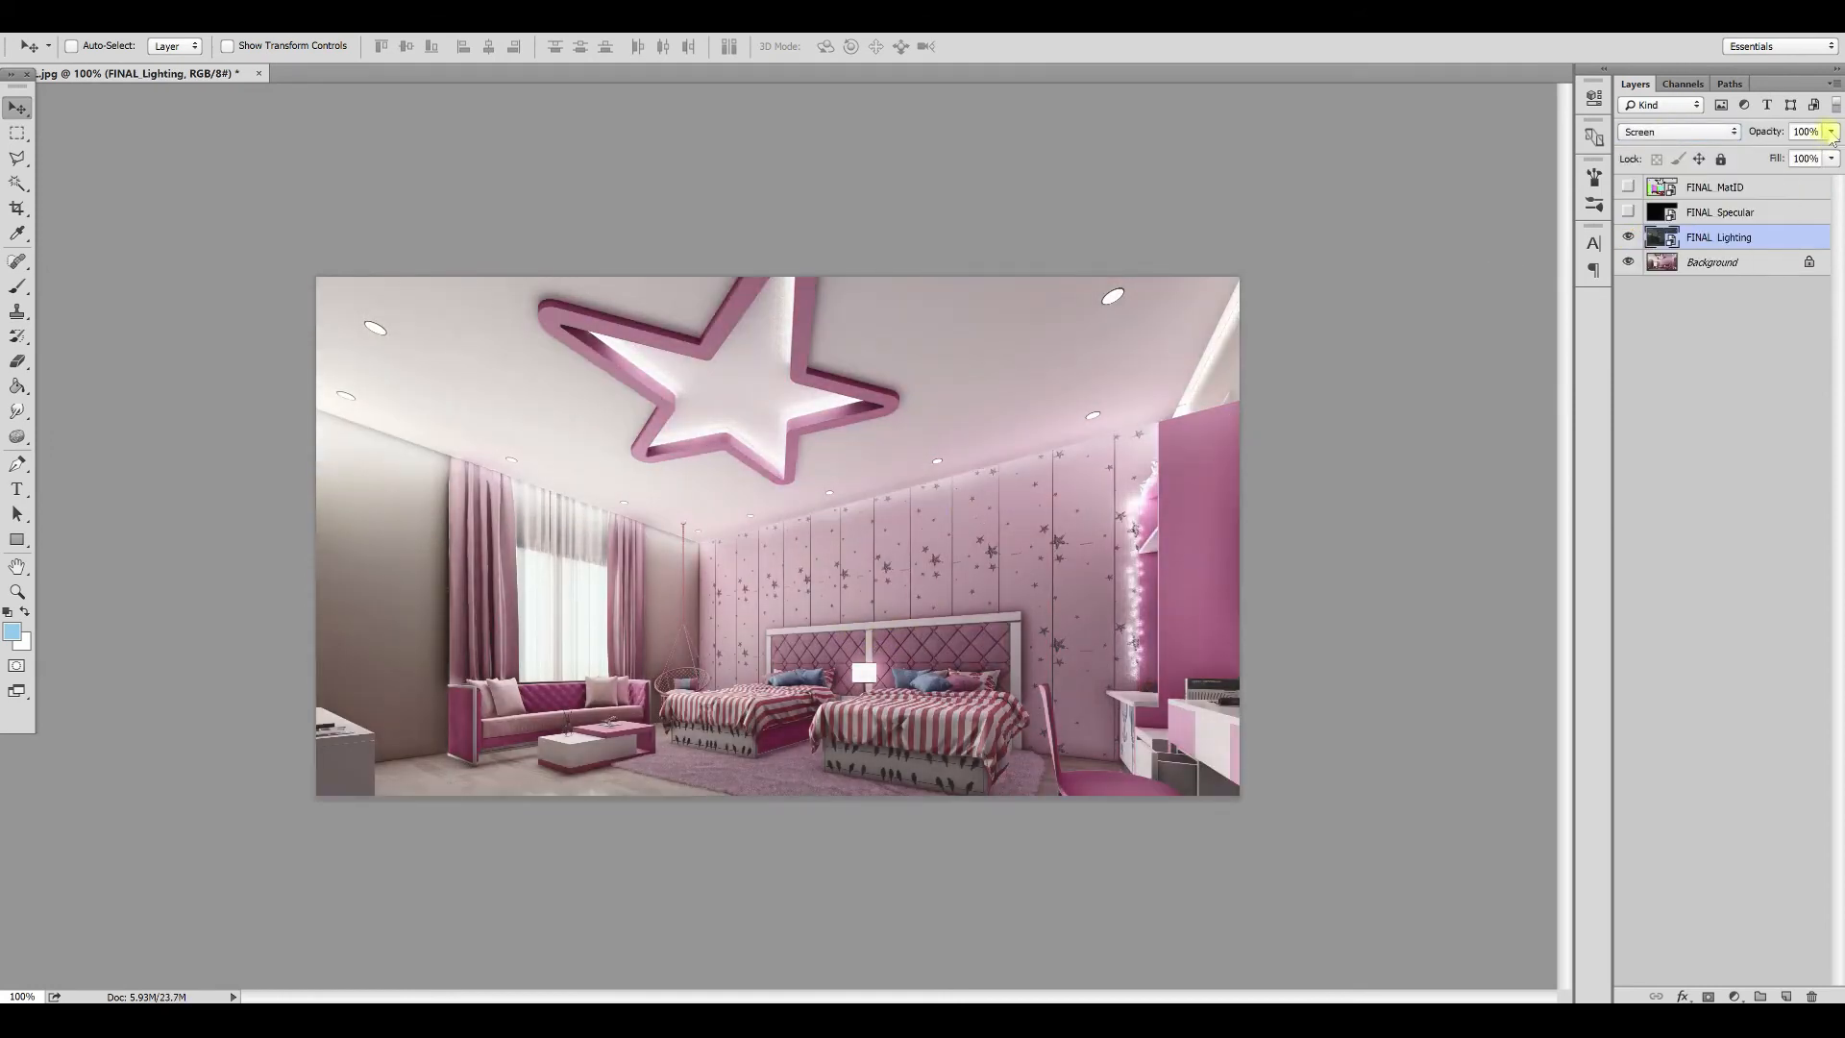
pyautogui.moveTo(1832, 132); pyautogui.dragTo(1805, 157)
# Step: Show the FINAL_Specular layer and set its blend mode to Screen
pyautogui.click(1719, 212)
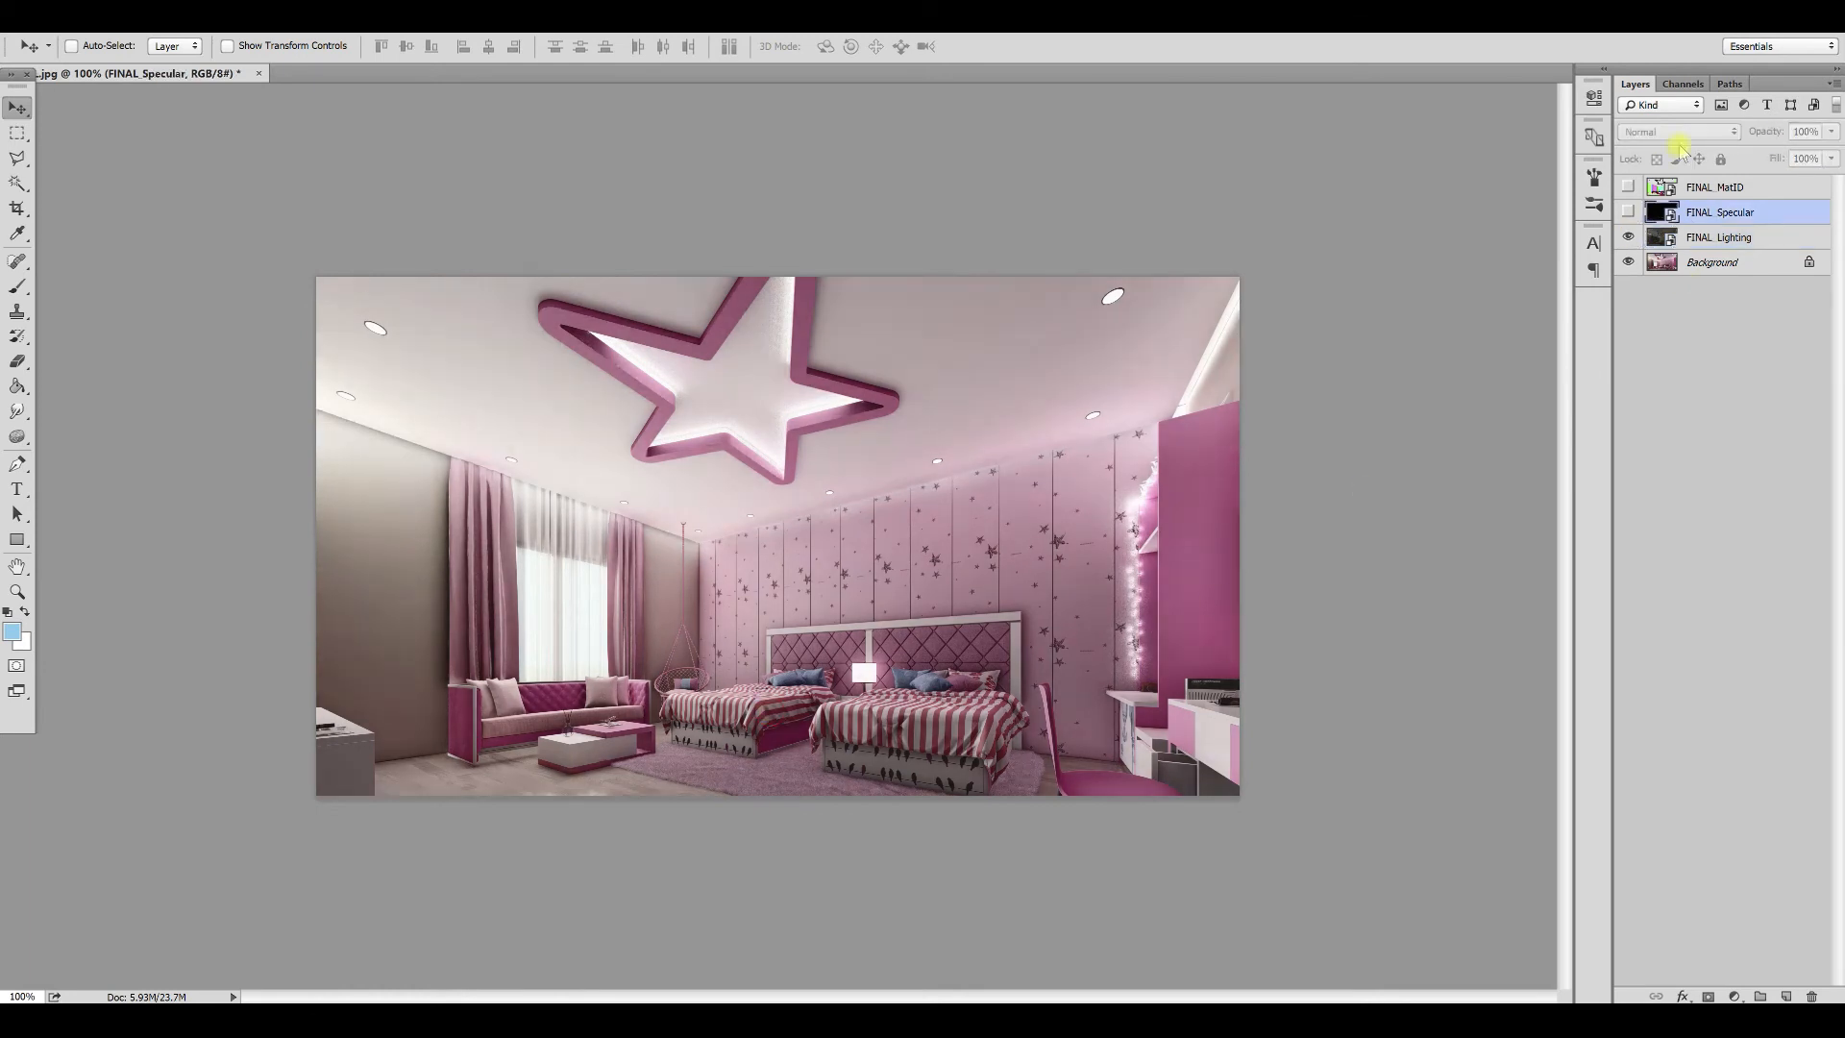
pyautogui.click(1628, 212)
pyautogui.click(1677, 131)
pyautogui.press('Escape')
pyautogui.hotkey('shift', '+')
pyautogui.hotkey('shift', '+')
pyautogui.hotkey('shift', '+')
pyautogui.hotkey('shift', '+')
pyautogui.hotkey('shift', '+')
pyautogui.hotkey('shift', '+')
pyautogui.hotkey('shift', '+')
pyautogui.hotkey('shift', '+')
pyautogui.hotkey('shift', '-')
pyautogui.hotkey('shift', '+')
# Step: Crop a narrow strip off both sides of the bedroom image
pyautogui.click(26, 209)
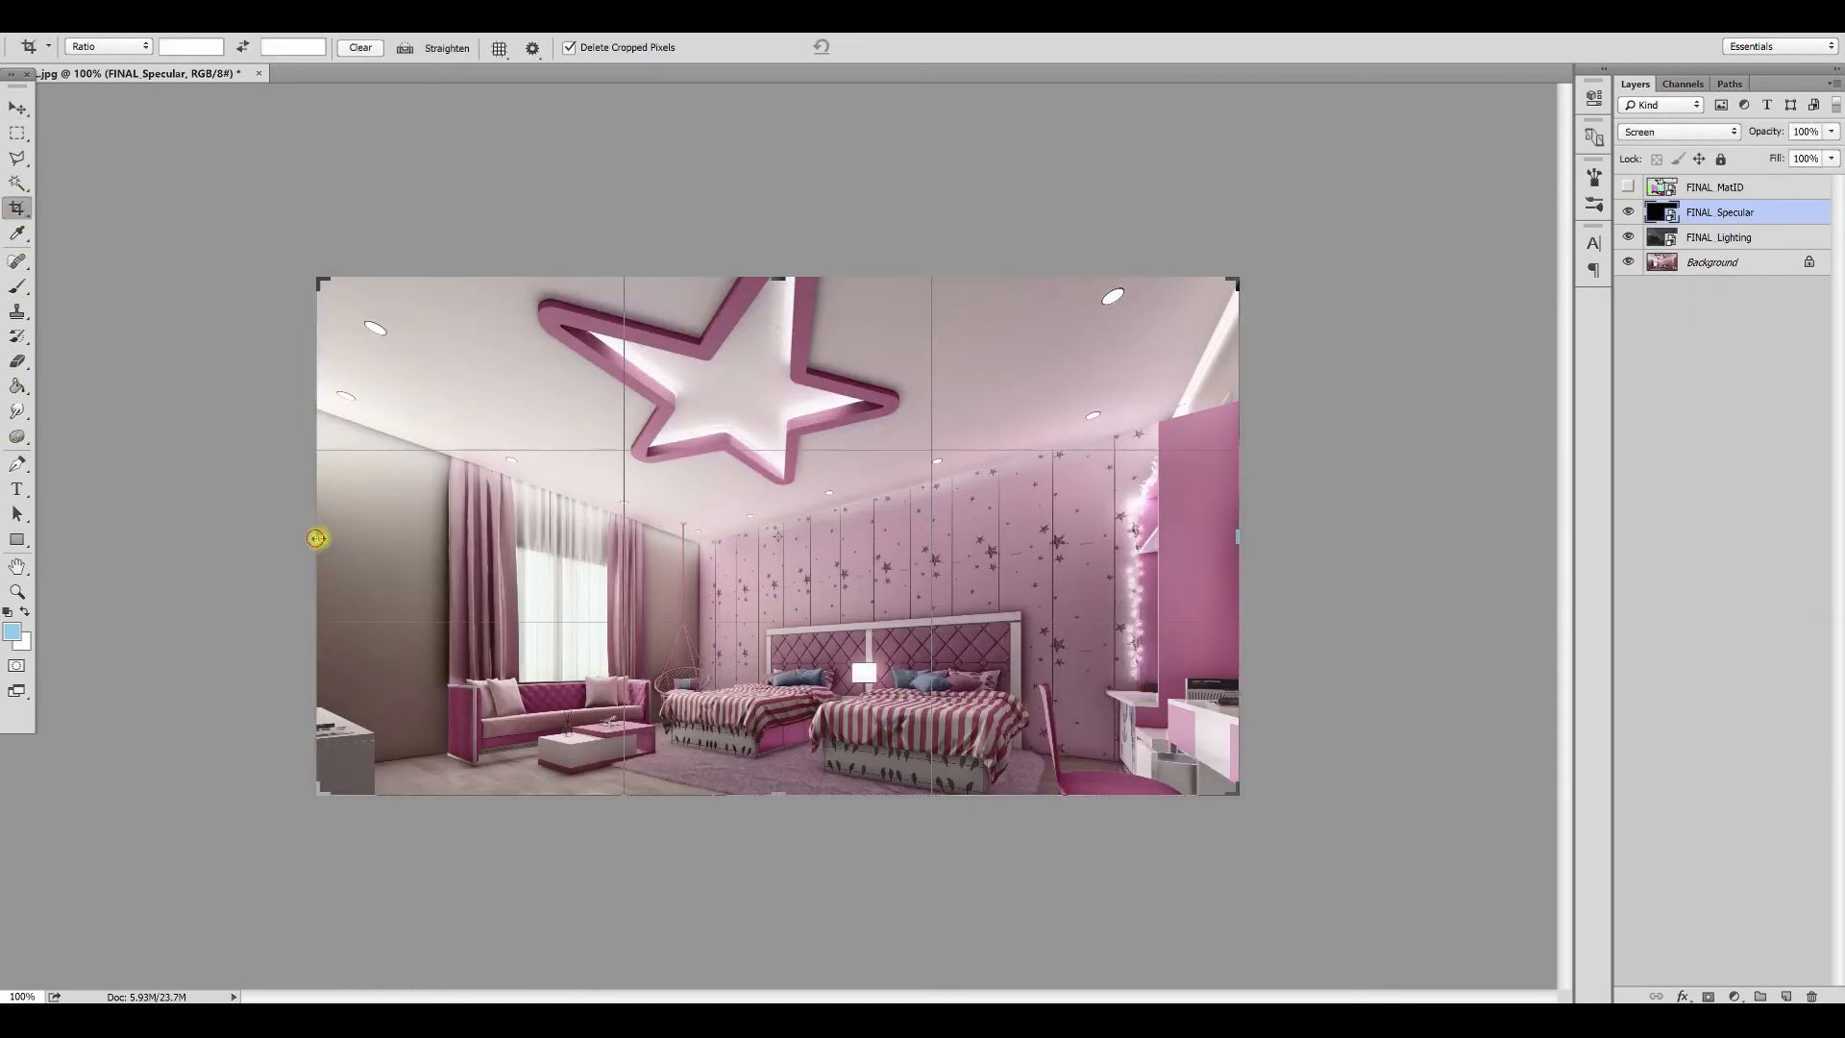
pyautogui.moveTo(321, 536); pyautogui.dragTo(346, 535)
pyautogui.moveTo(1264, 535); pyautogui.dragTo(1214, 524)
pyautogui.doubleClick(891, 552)
pyautogui.press('v')
# Step: Duplicate the Background layer and open the copy in the Camera Raw filter
pyautogui.hotkey('alt', ',')
pyautogui.hotkey('ctrl', 'j')
pyautogui.click(308, 16)
pyautogui.click(366, 147)
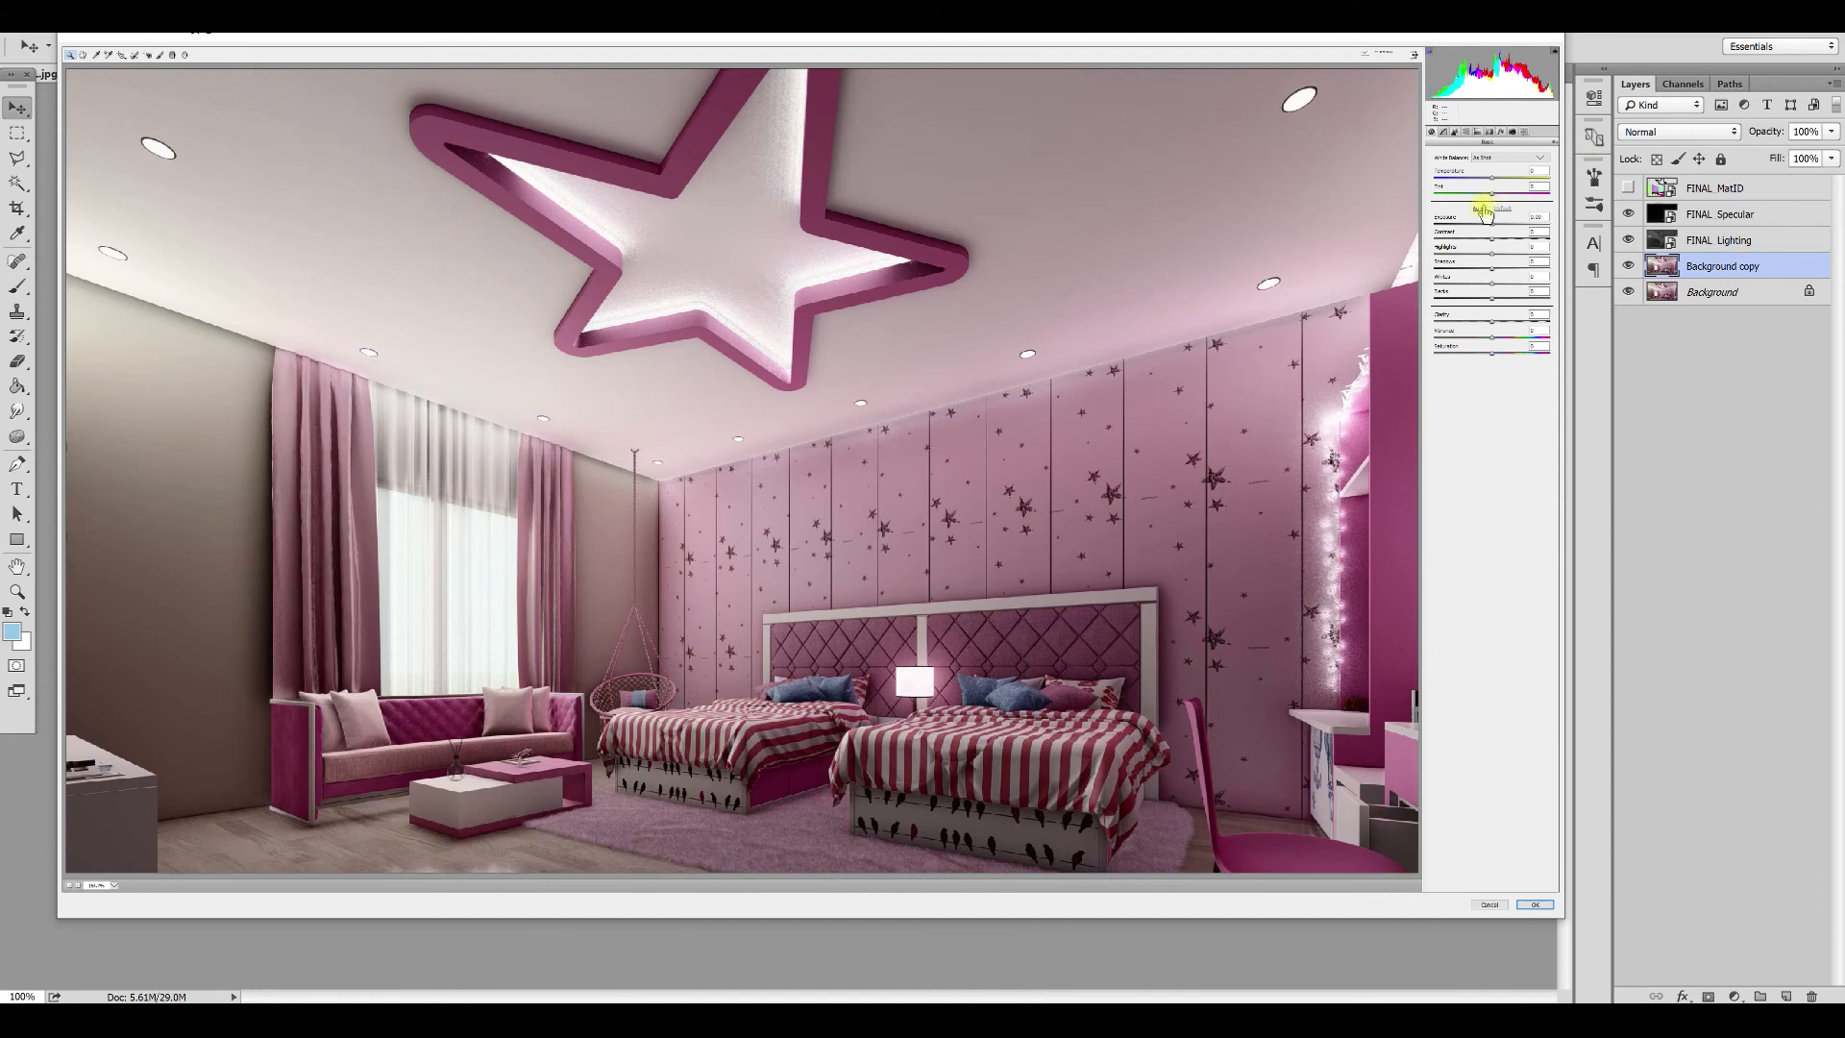
# Step: Cool the temperature slightly, raise exposure, contrast, highlights, whites and clarity, lower the shadows, and apply the Camera Raw filter
pyautogui.click(1482, 209)
pyautogui.click(1499, 208)
pyautogui.moveTo(1493, 178); pyautogui.dragTo(1490, 179)
pyautogui.moveTo(1492, 225); pyautogui.dragTo(1485, 277)
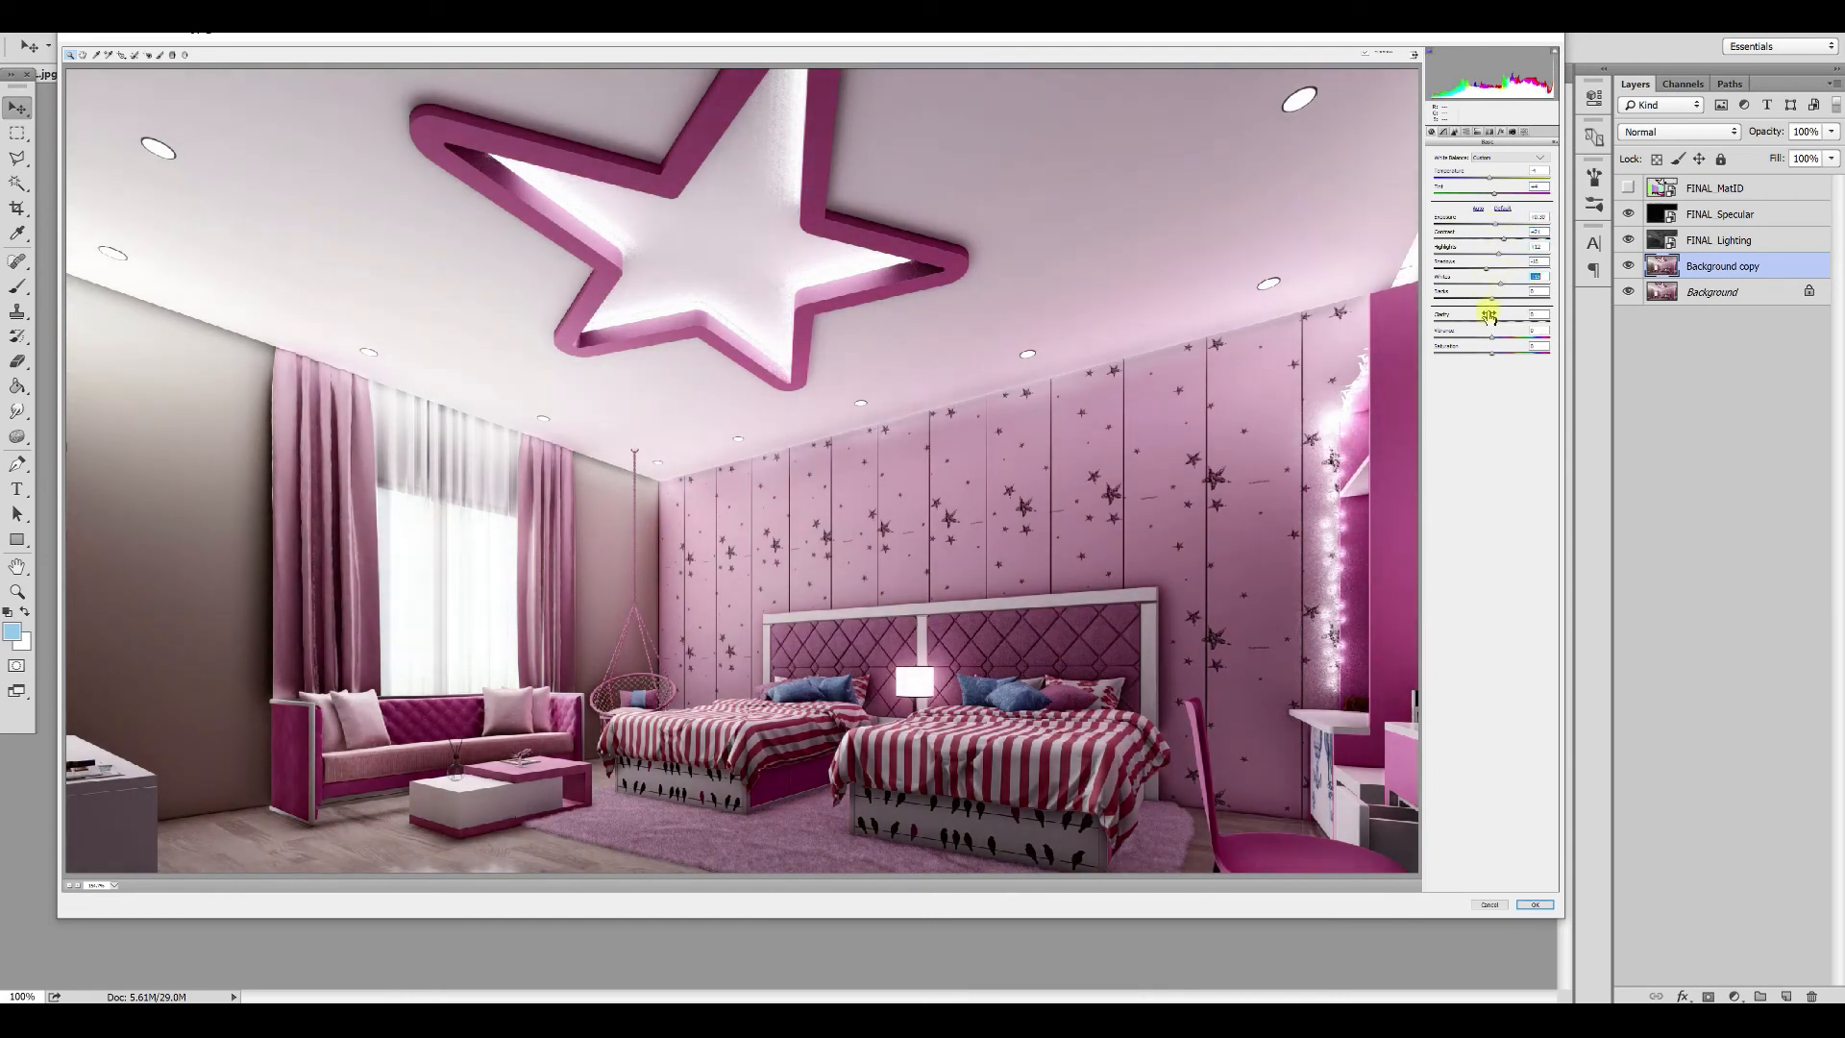
pyautogui.moveTo(1502, 321); pyautogui.dragTo(1506, 323)
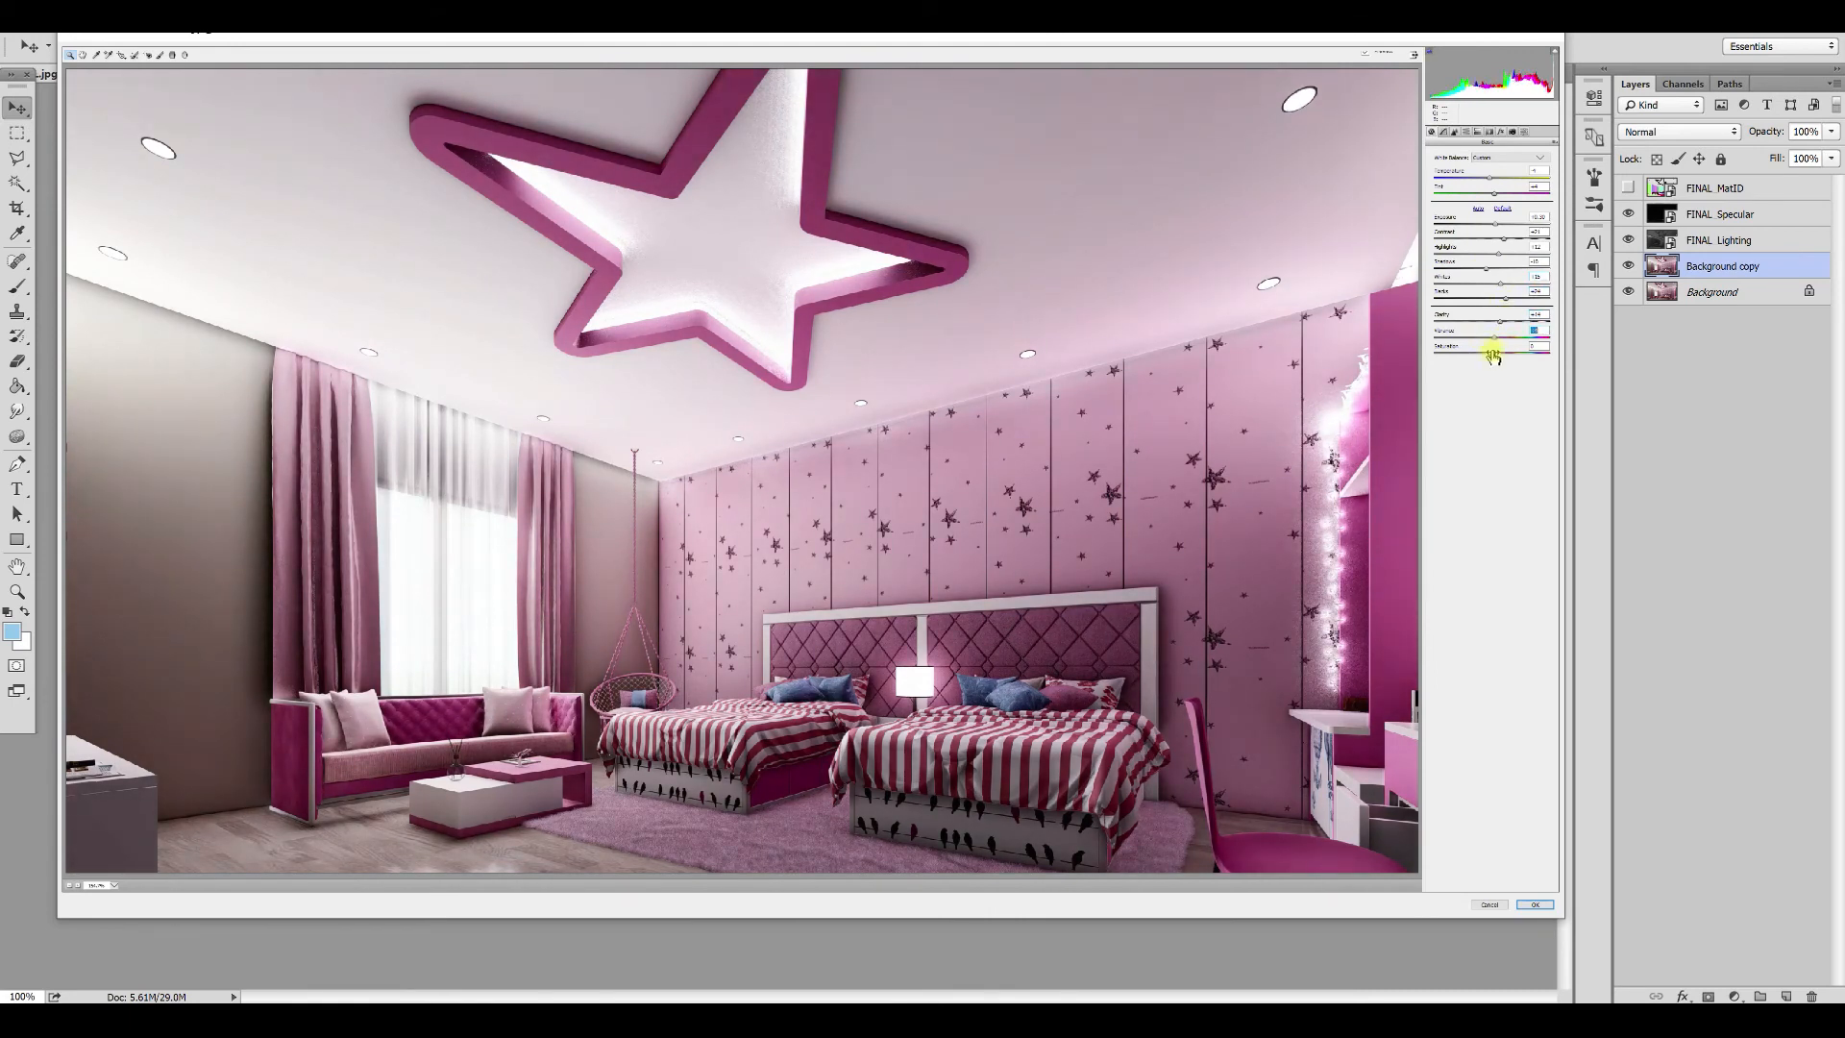
pyautogui.click(1535, 905)
# Step: Add a Brightness/Contrast adjustment layer above the background copy and fine-tune its brightness
pyautogui.click(1735, 997)
pyautogui.click(1692, 647)
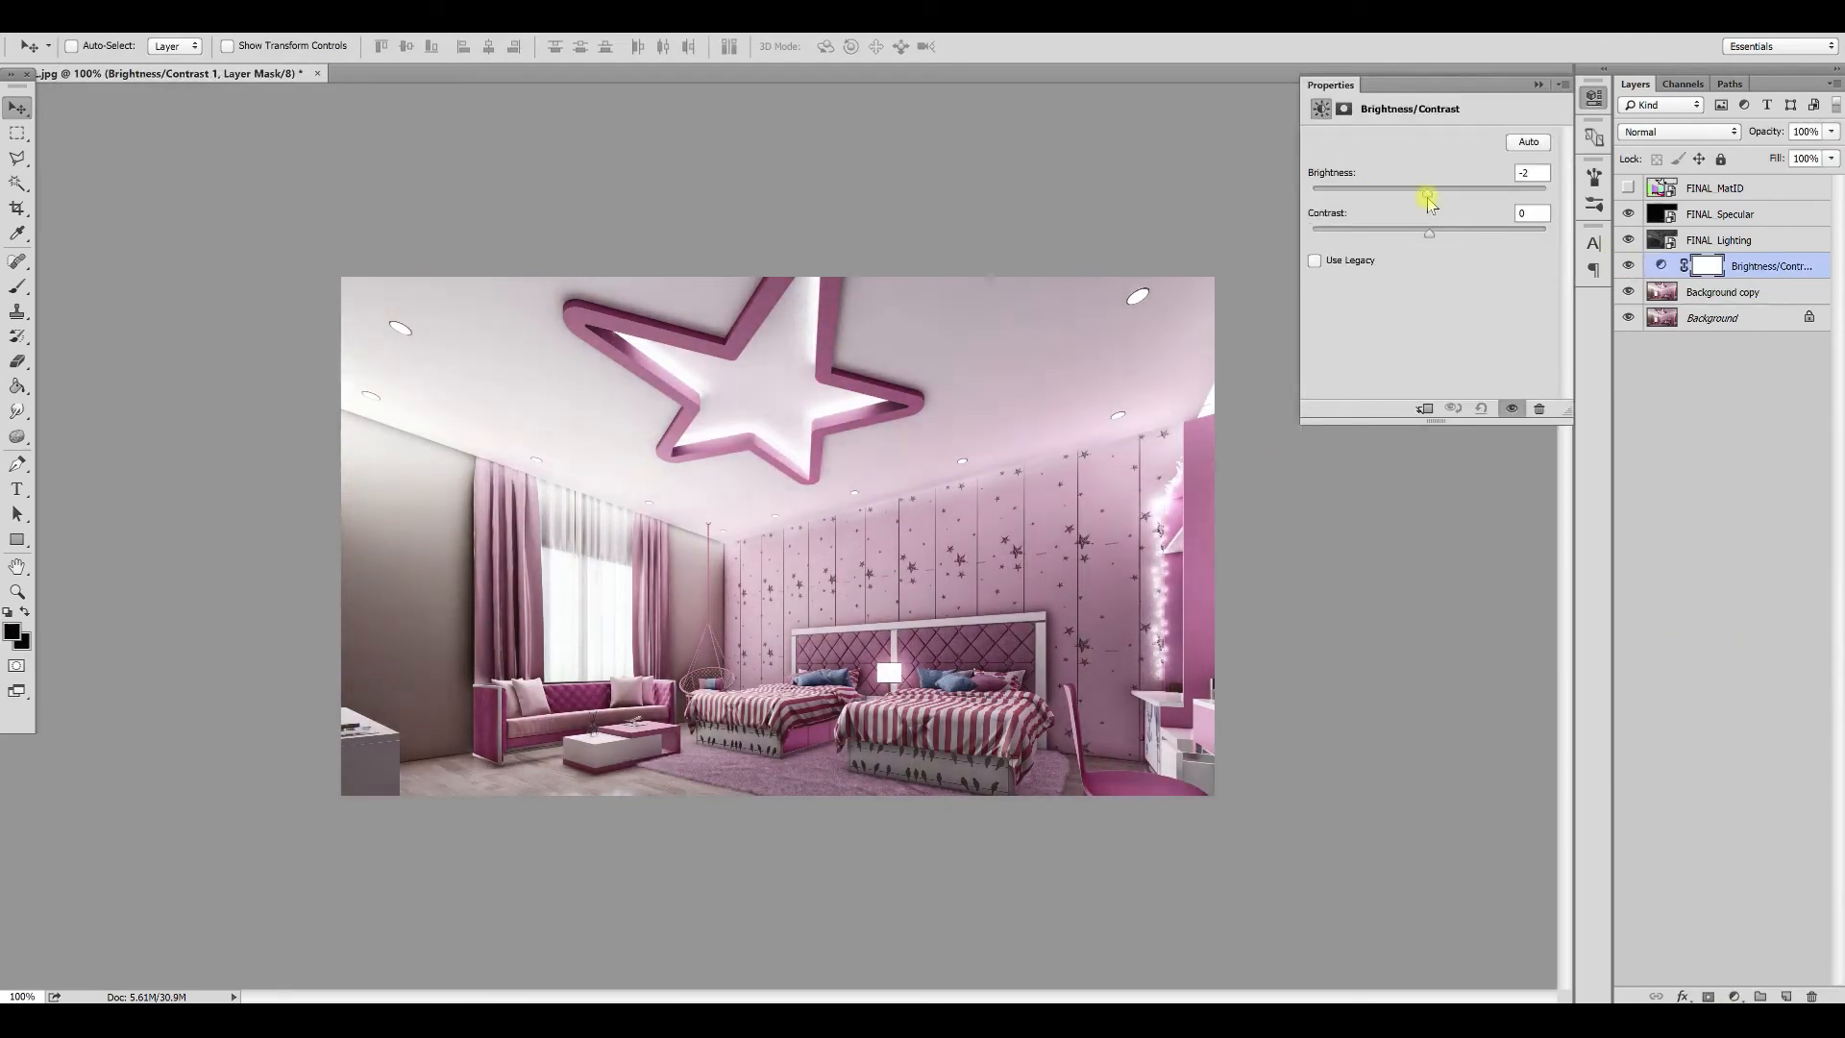
pyautogui.click(1539, 84)
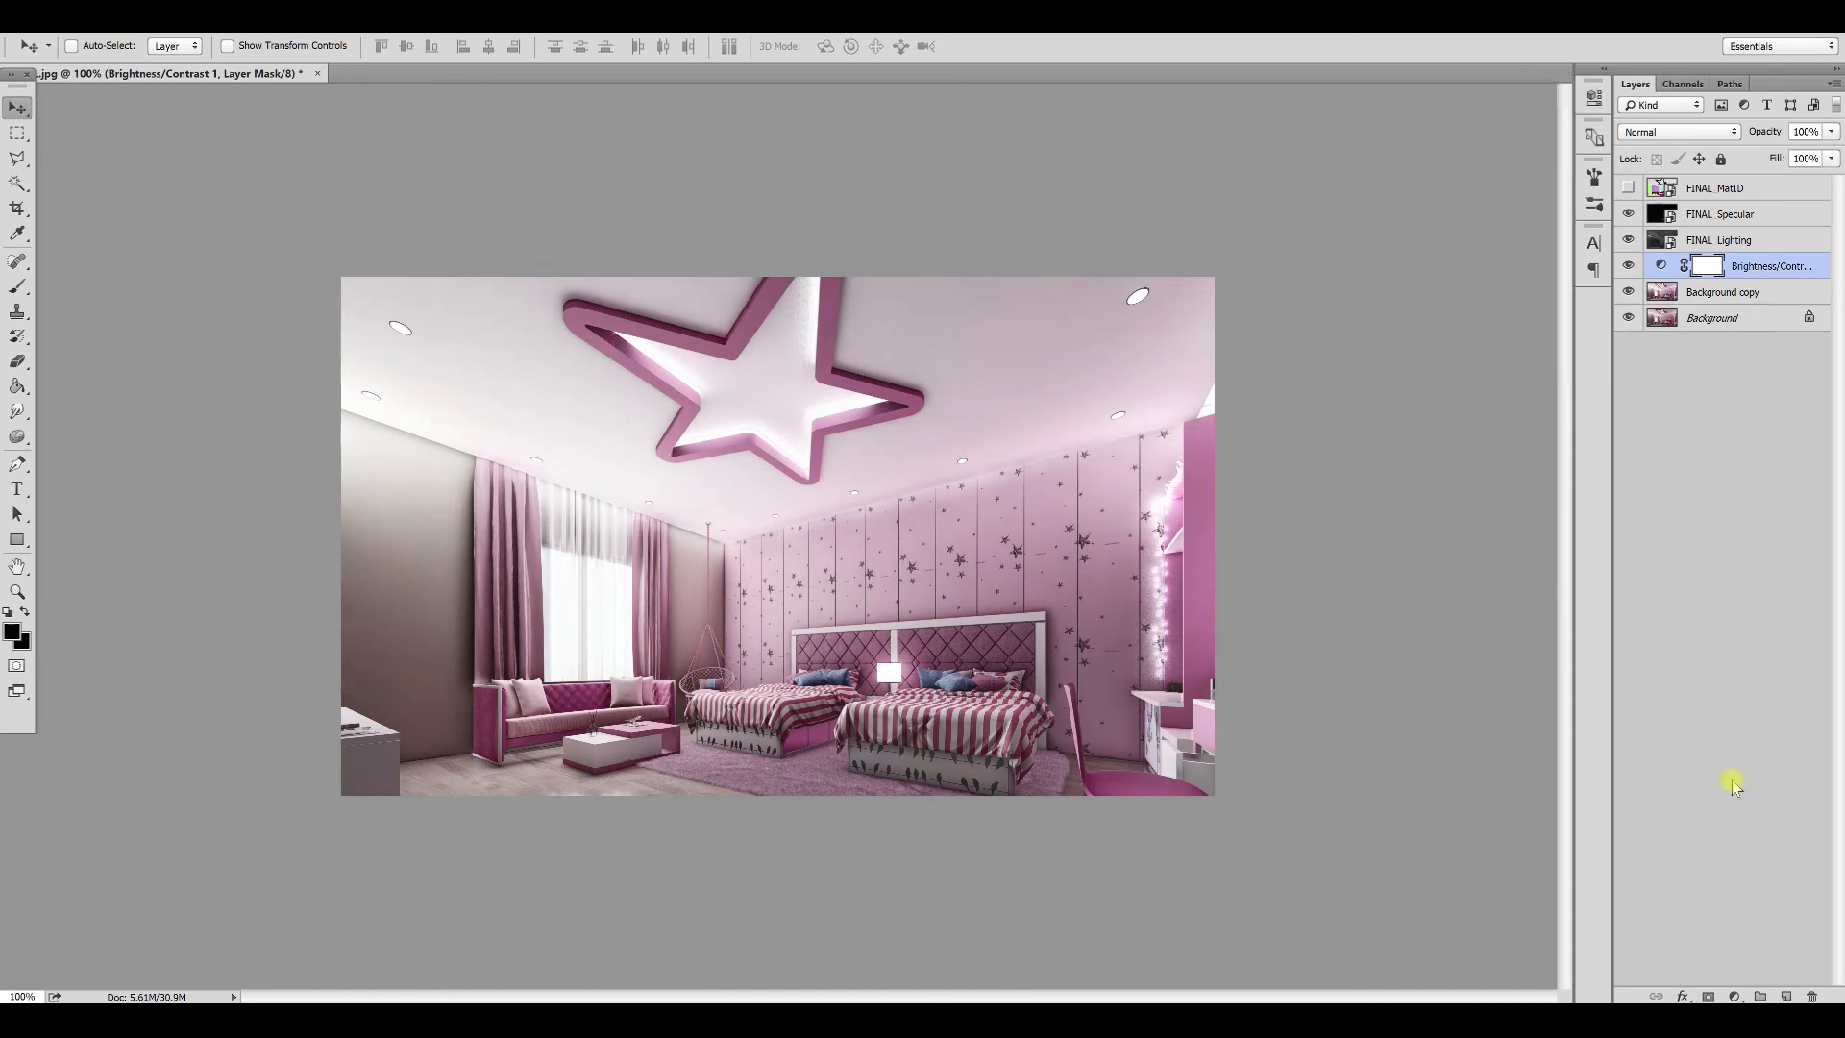
# Step: Add a Levels adjustment layer, tune RGB, and set Blue input levels to 6, 0.95 and 246 with output black 5
pyautogui.click(1735, 996)
pyautogui.click(1690, 667)
pyautogui.moveTo(1335, 277); pyautogui.dragTo(1339, 279)
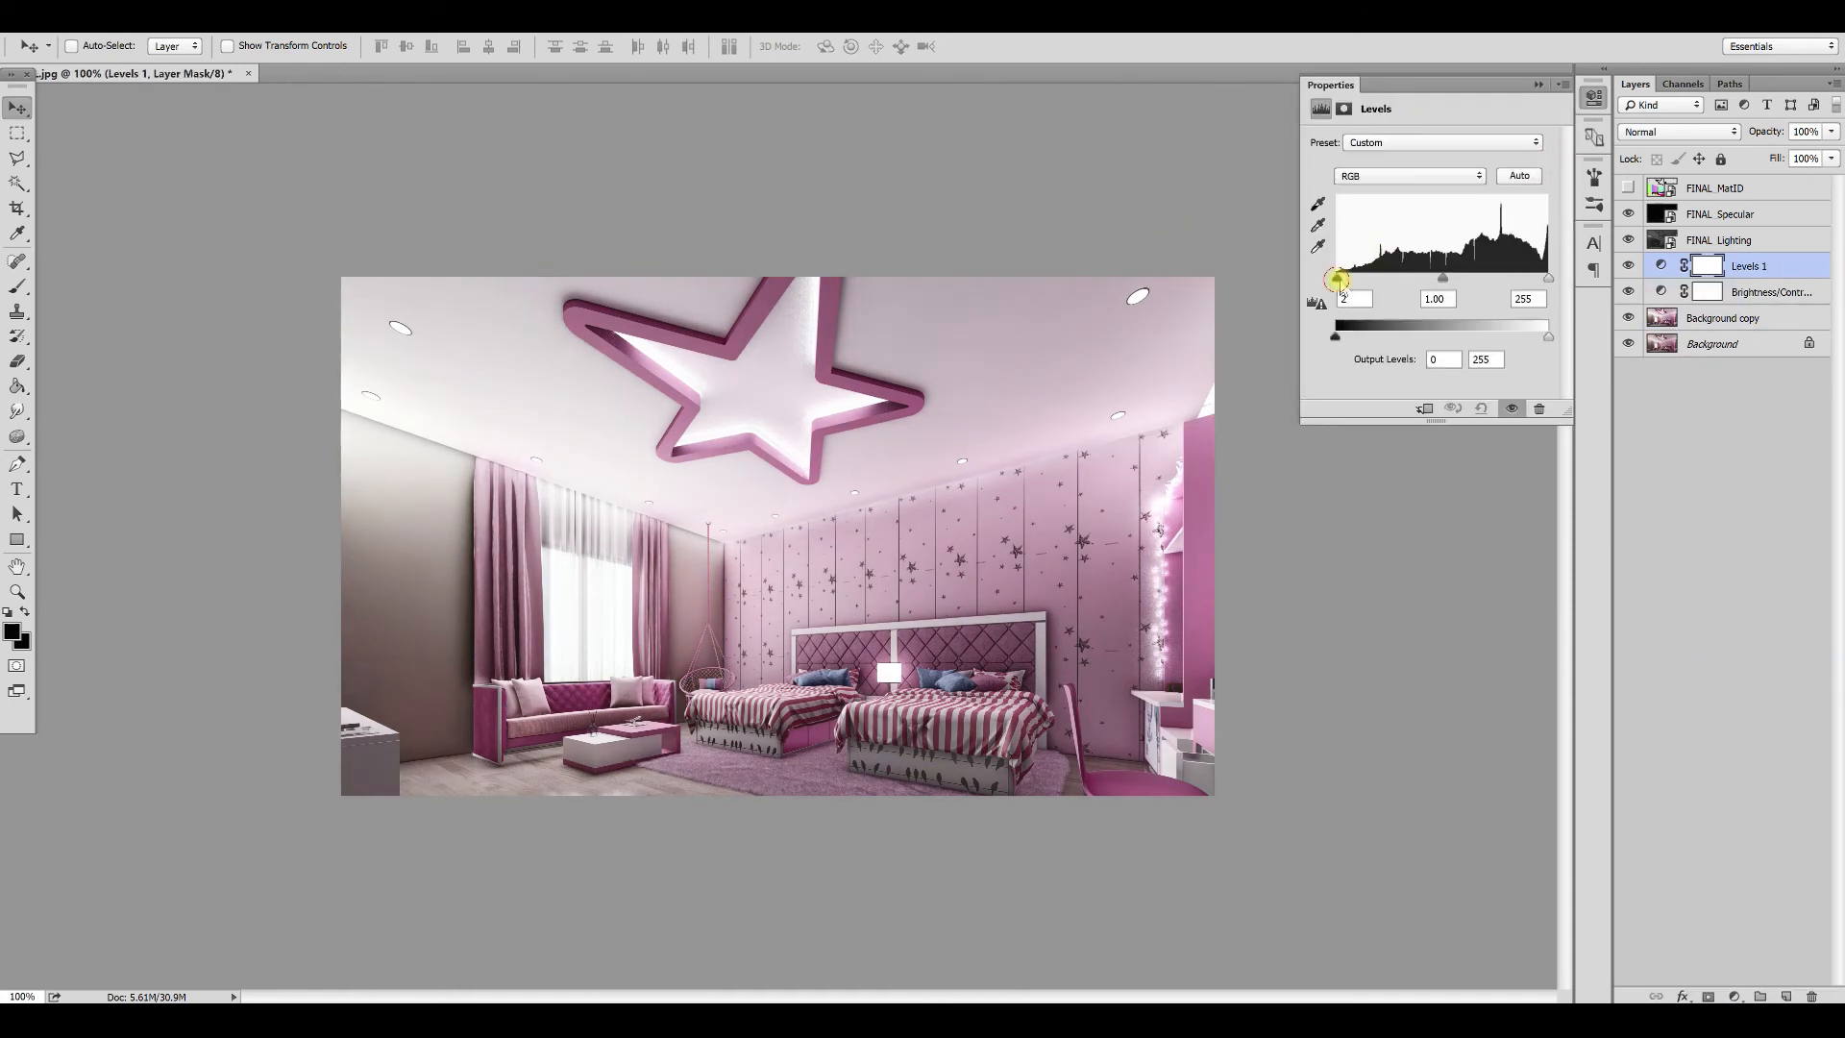
pyautogui.moveTo(1548, 278); pyautogui.dragTo(1548, 278)
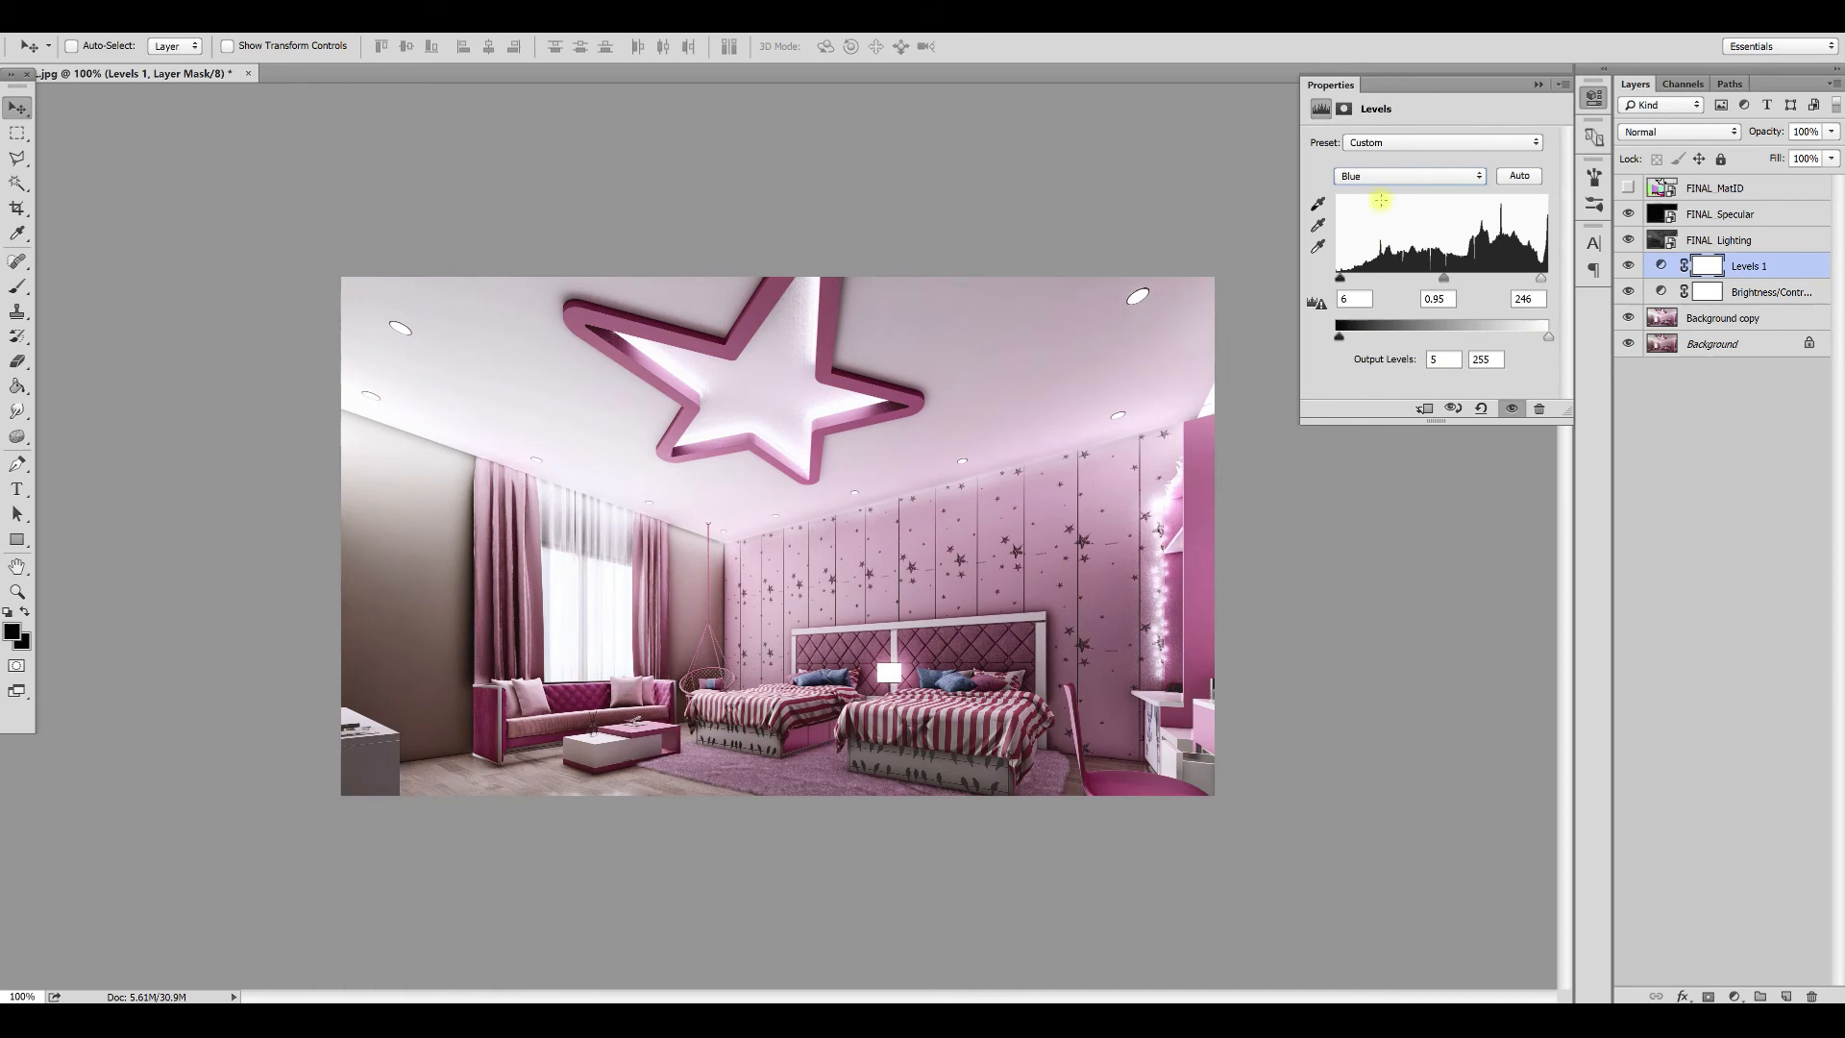
# Step: Adjust the Green channel's black and white input levels, and set Red's input to 10 and 0.97 with output white 252
pyautogui.click(1368, 216)
pyautogui.moveTo(1337, 278); pyautogui.dragTo(1351, 279)
pyautogui.moveTo(1548, 279); pyautogui.dragTo(1539, 282)
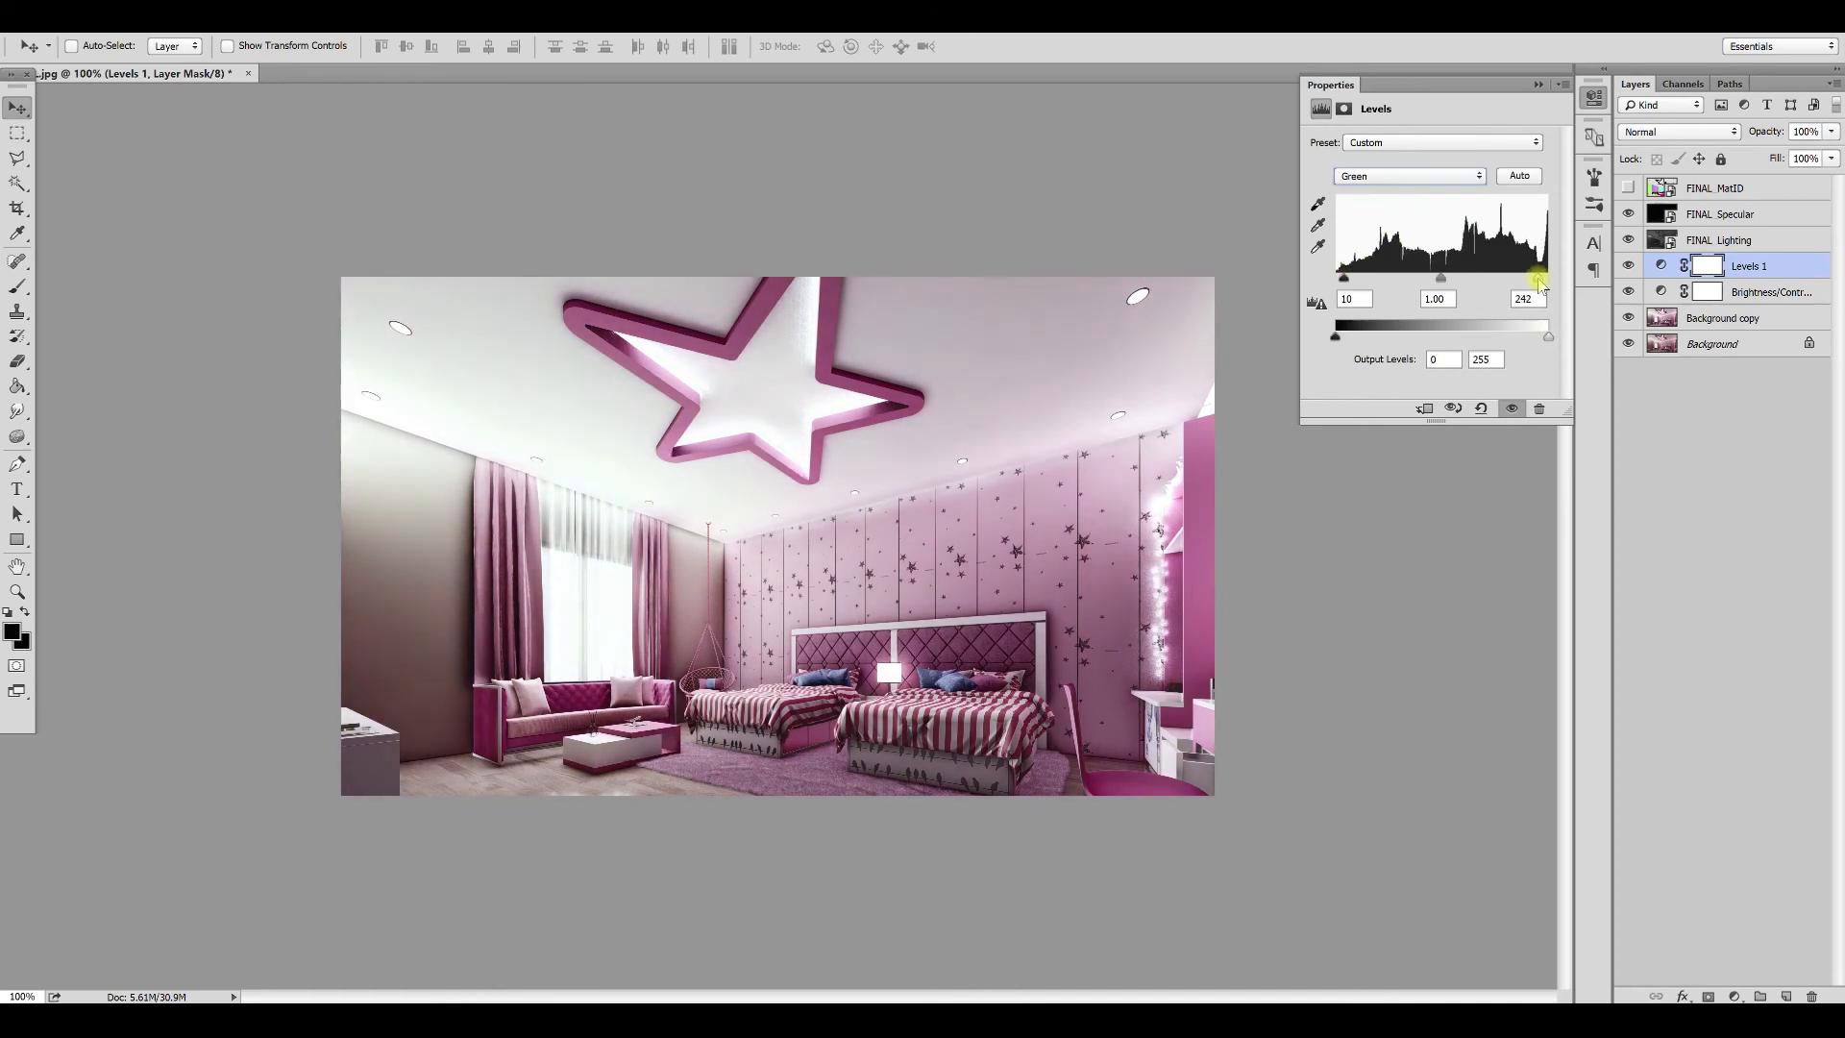
pyautogui.click(1420, 176)
pyautogui.click(1357, 185)
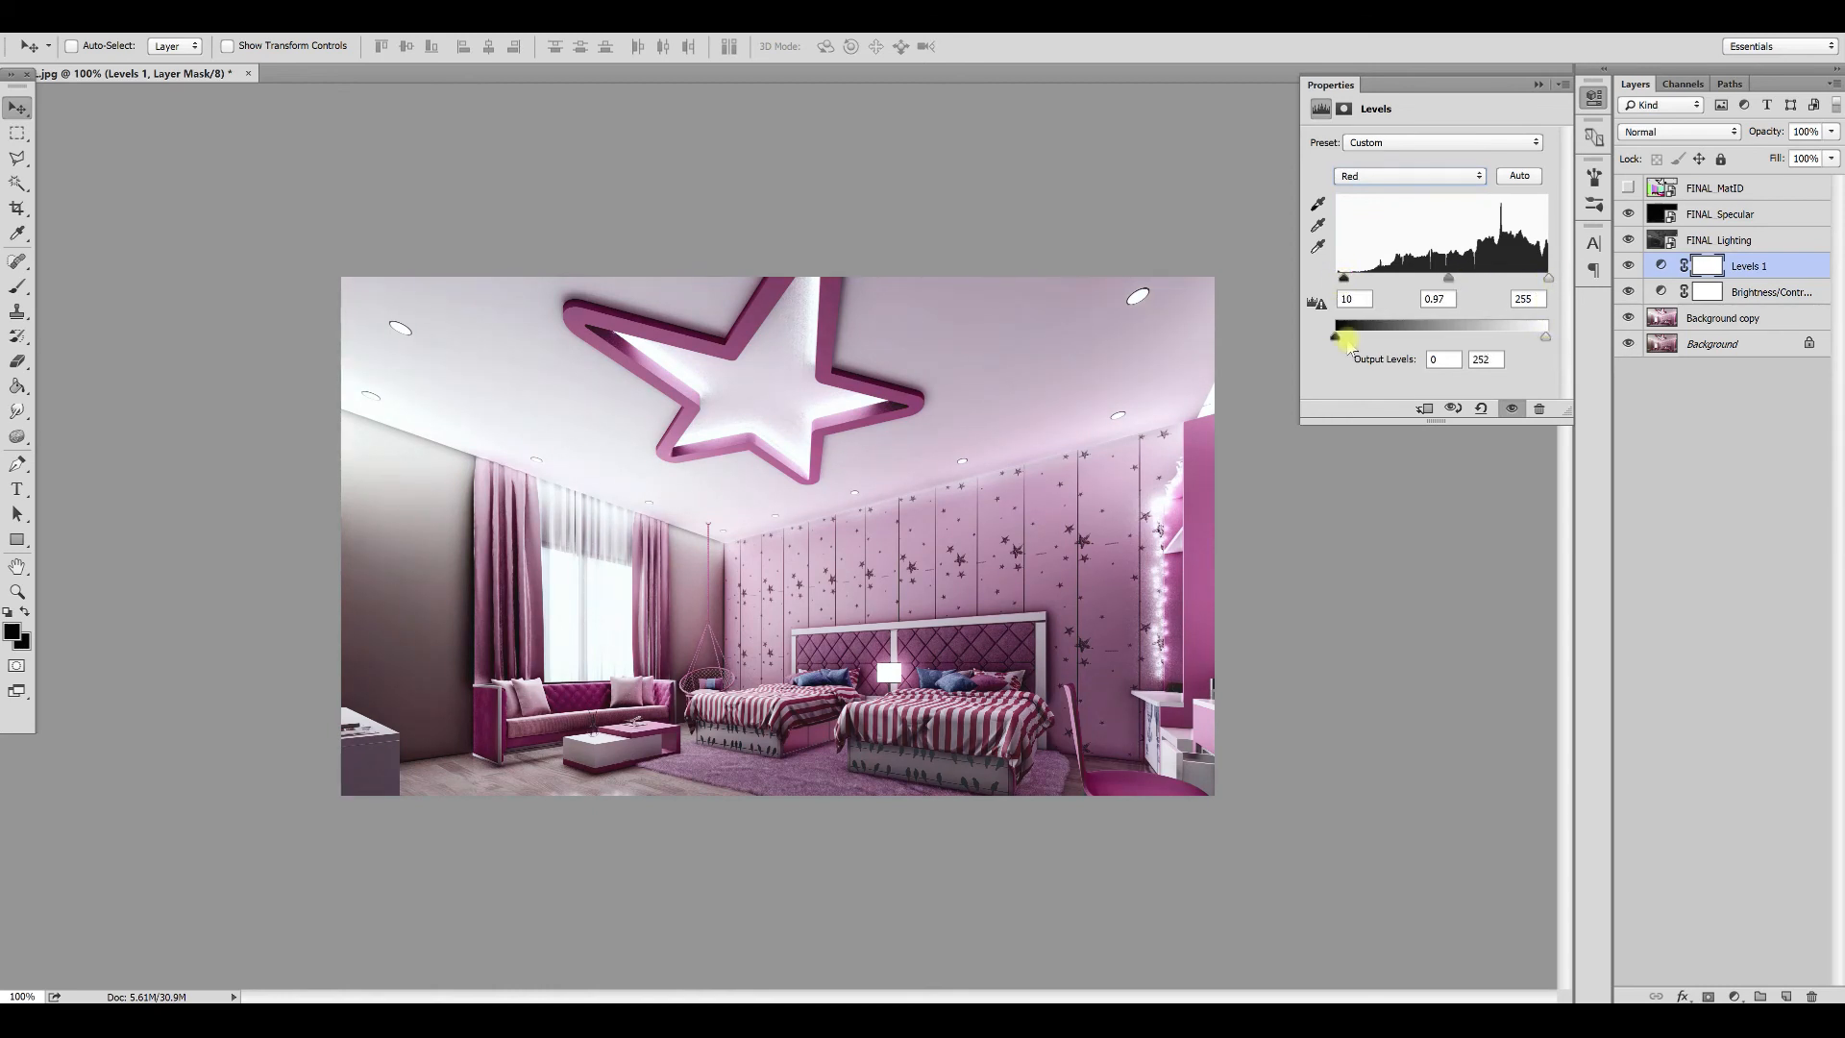
pyautogui.click(1538, 84)
# Step: Add a Selective Color adjustment layer above Levels 1 and lower the black in the Reds
pyautogui.click(1737, 192)
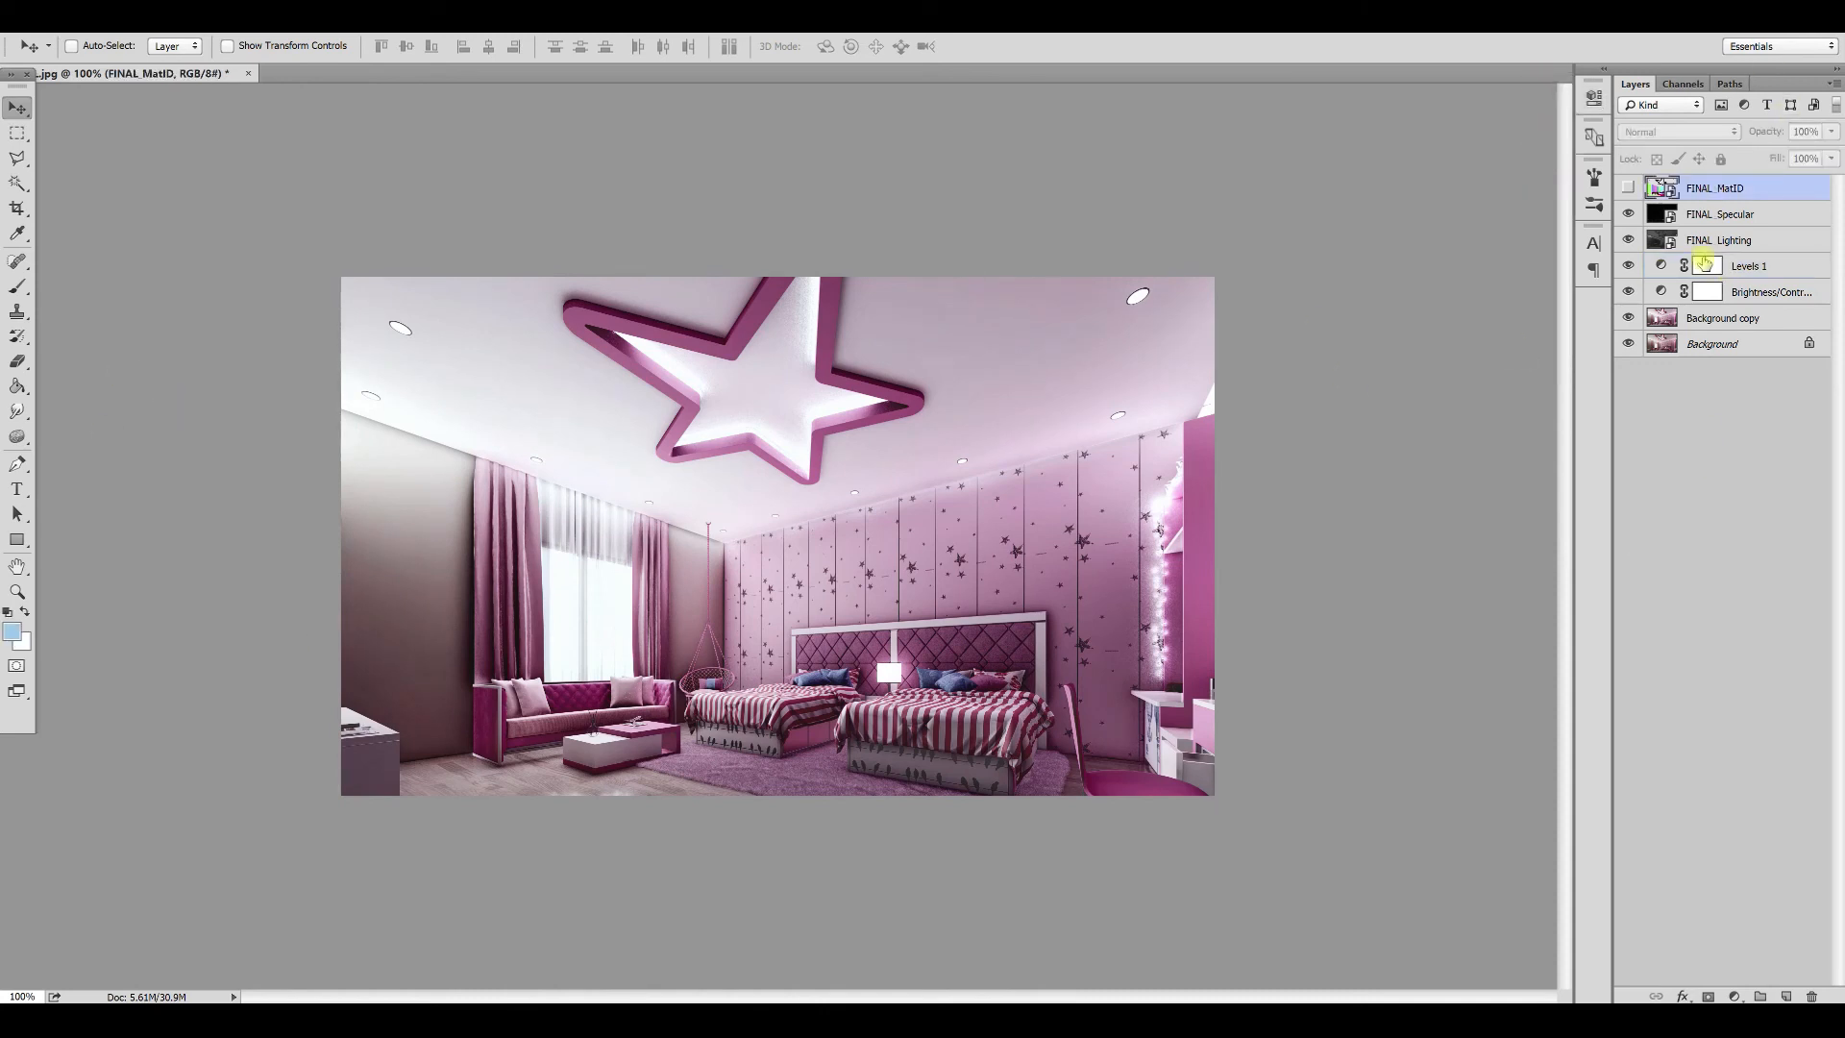
pyautogui.click(1735, 267)
pyautogui.click(1734, 997)
pyautogui.click(1684, 980)
pyautogui.moveTo(1429, 209); pyautogui.dragTo(1404, 211)
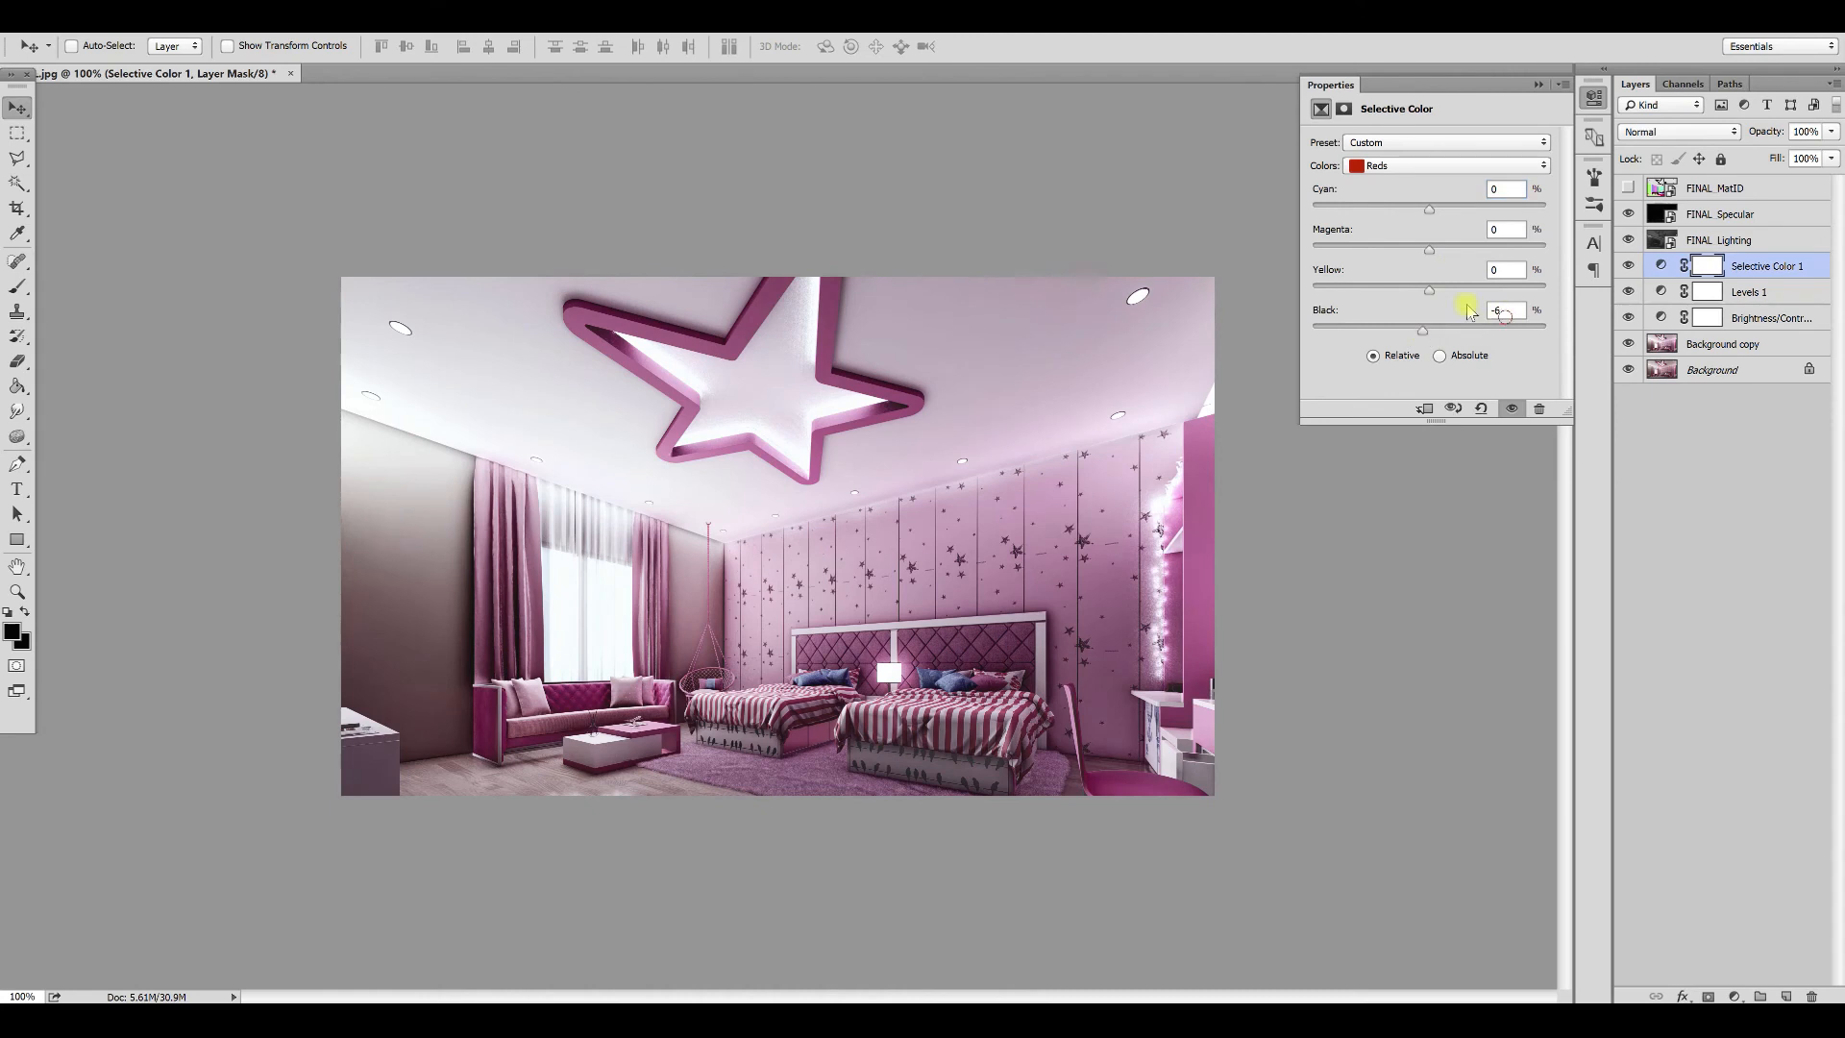
# Step: In another Selective Color range, raise the cyan and black and lower the magenta
pyautogui.click(1441, 166)
pyautogui.click(1396, 274)
pyautogui.moveTo(1429, 209)
pyautogui.mouseDown()
pyautogui.moveTo(1464, 209)
pyautogui.moveTo(1446, 210)
pyautogui.mouseUp()
pyautogui.moveTo(1429, 250)
pyautogui.mouseDown()
pyautogui.moveTo(1461, 252)
pyautogui.moveTo(1405, 250)
pyautogui.mouseUp()
pyautogui.moveTo(1429, 329); pyautogui.dragTo(1457, 329)
# Step: Fine-tune the cyan, magenta and yellow amounts in further Selective Color ranges
pyautogui.click(1446, 165)
pyautogui.click(1403, 279)
pyautogui.moveTo(1429, 253); pyautogui.dragTo(1431, 292)
pyautogui.click(1446, 166)
pyautogui.click(1413, 299)
pyautogui.click(1446, 165)
pyautogui.click(1413, 309)
pyautogui.moveTo(1429, 208); pyautogui.dragTo(1435, 213)
pyautogui.moveTo(1439, 255); pyautogui.dragTo(1427, 280)
# Step: Add a Hue/Saturation adjustment layer above Selective Color 1 and fine-tune its sliders
pyautogui.click(1734, 996)
pyautogui.click(1720, 760)
pyautogui.moveTo(1421, 259); pyautogui.dragTo(1432, 219)
pyautogui.click(1594, 96)
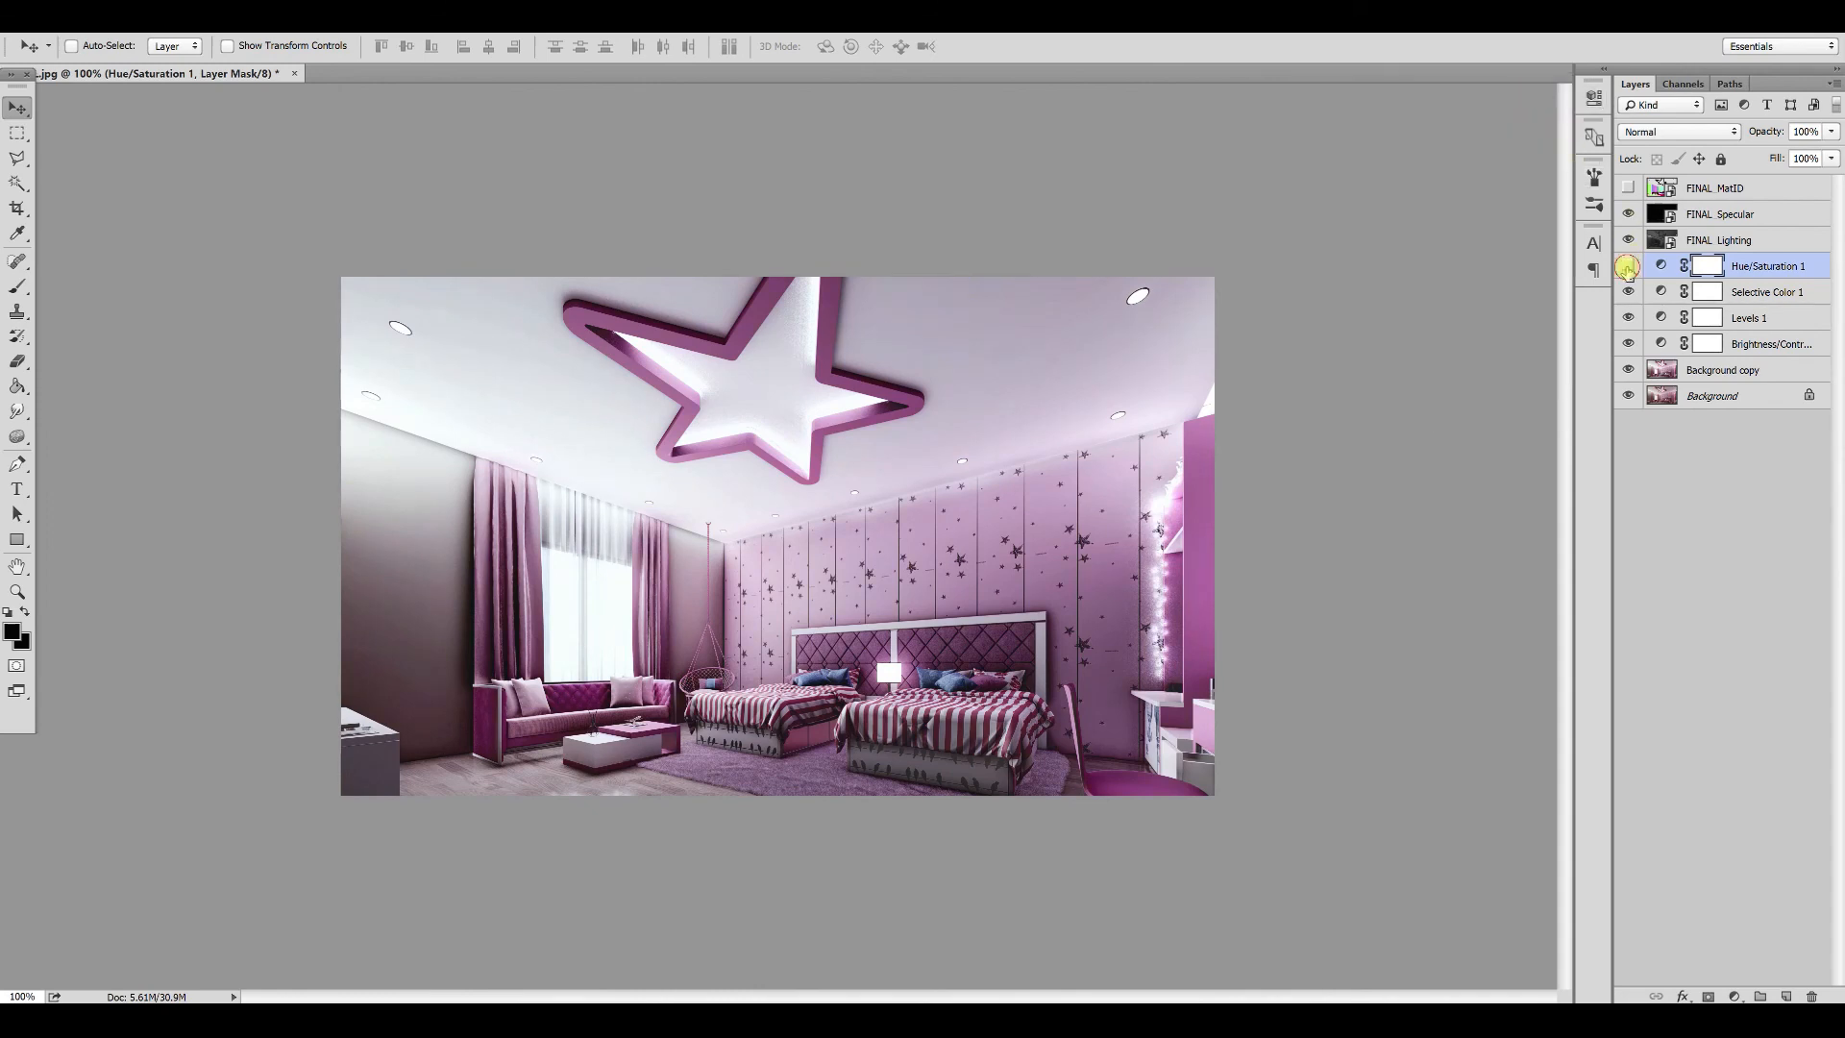
# Step: Select the tufted headboard panels through the FINAL_MatID map and copy that area of the background copy to a new layer
pyautogui.hotkey('ctrl', '0')
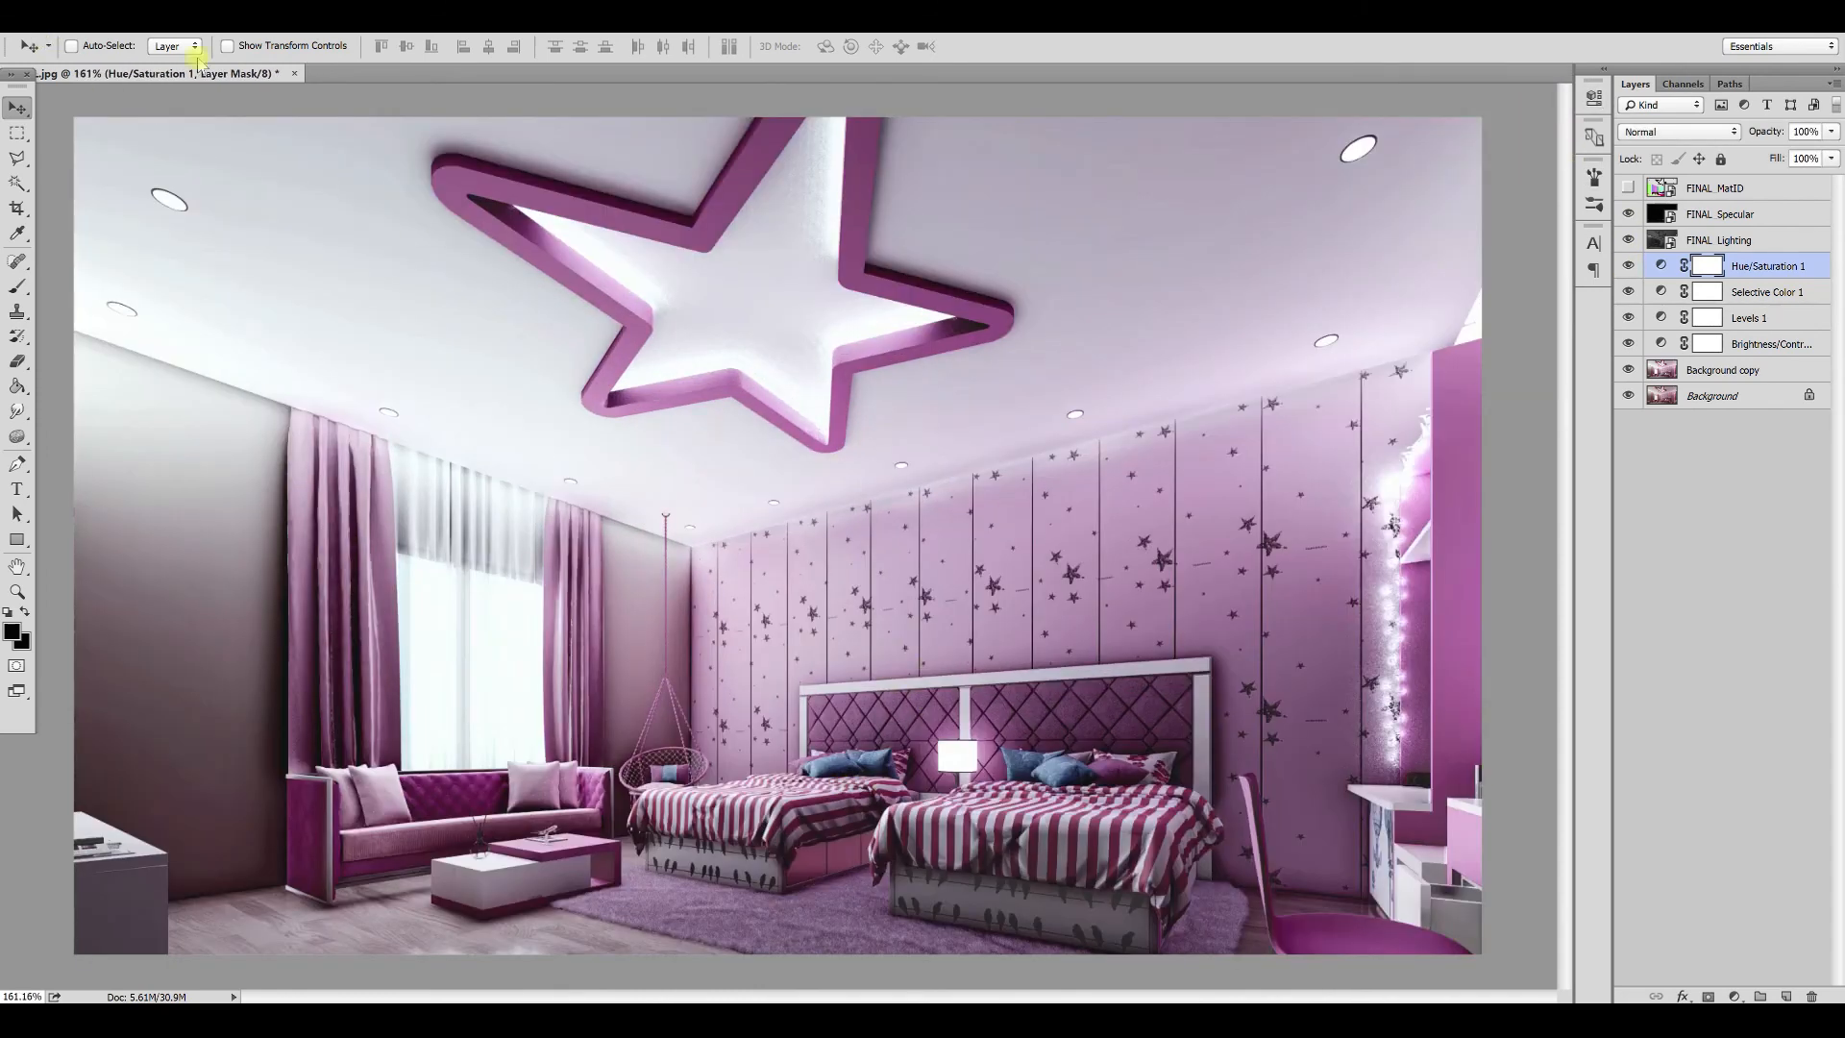
pyautogui.click(1628, 187)
pyautogui.click(17, 183)
pyautogui.click(909, 725)
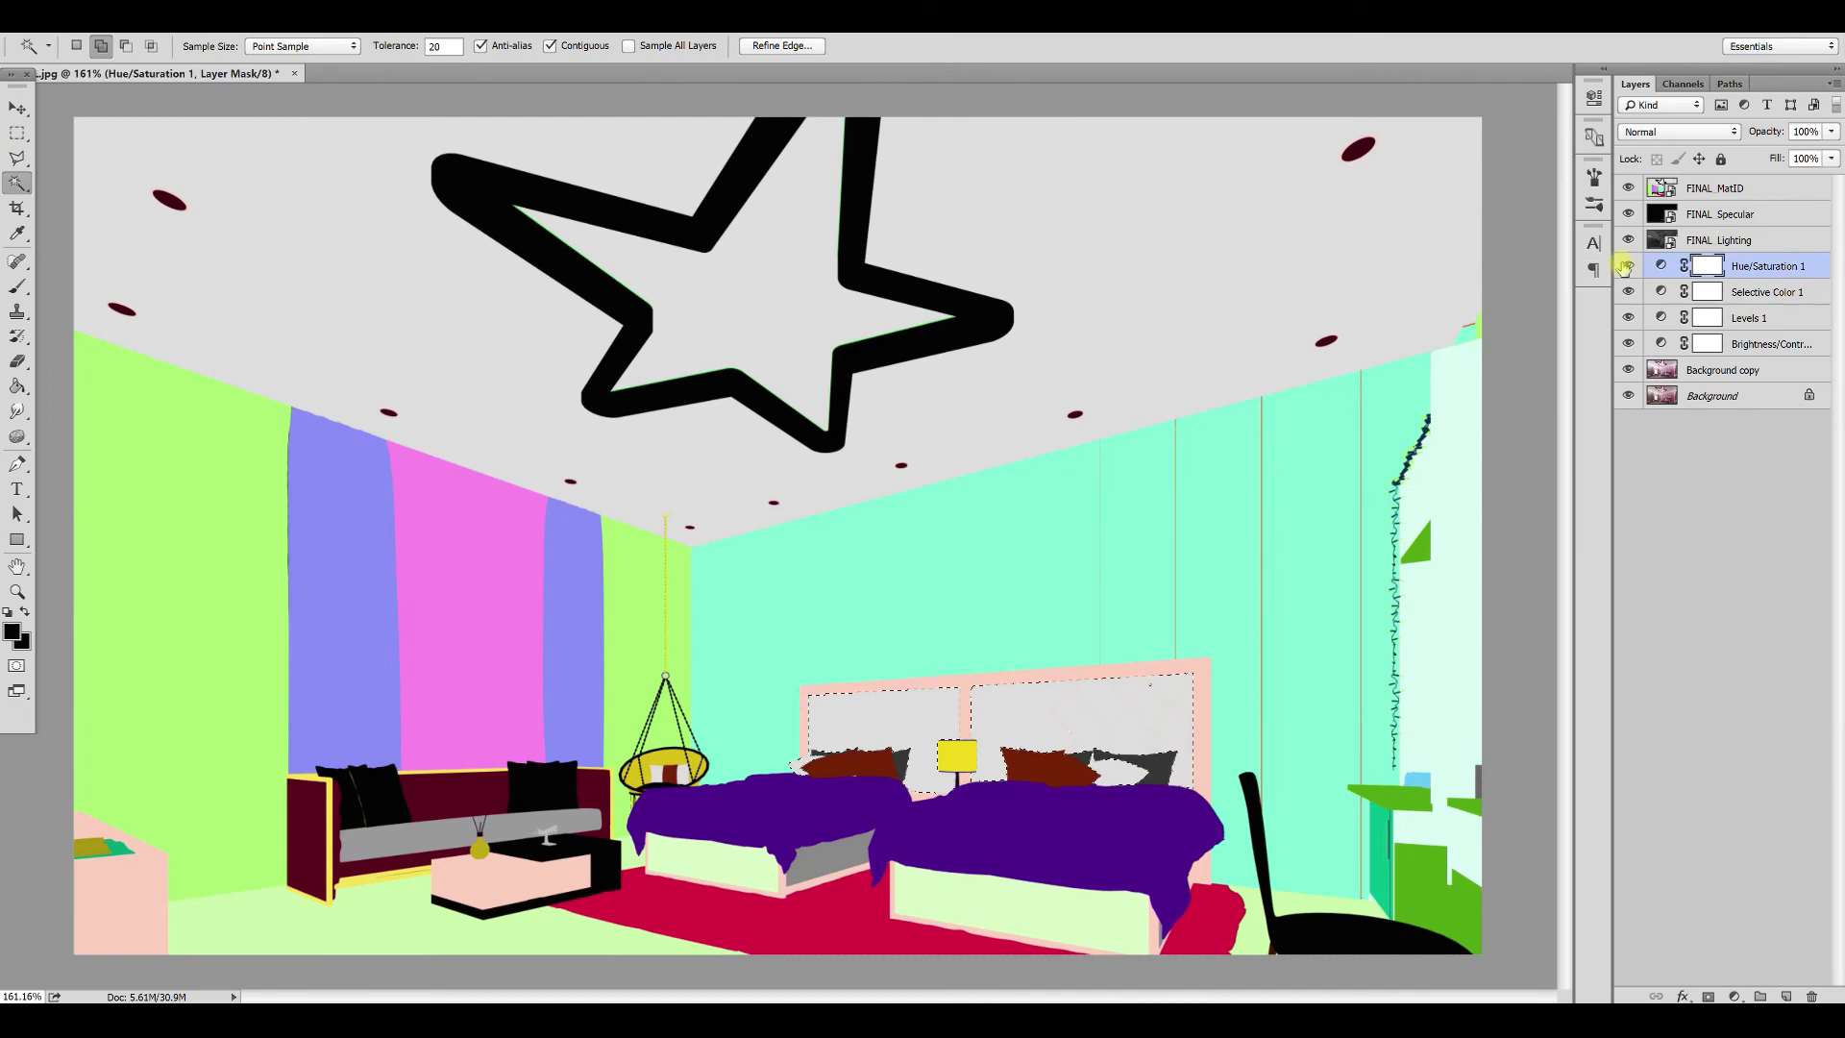
pyautogui.click(1628, 187)
pyautogui.click(1722, 369)
pyautogui.hotkey('ctrl', 'j')
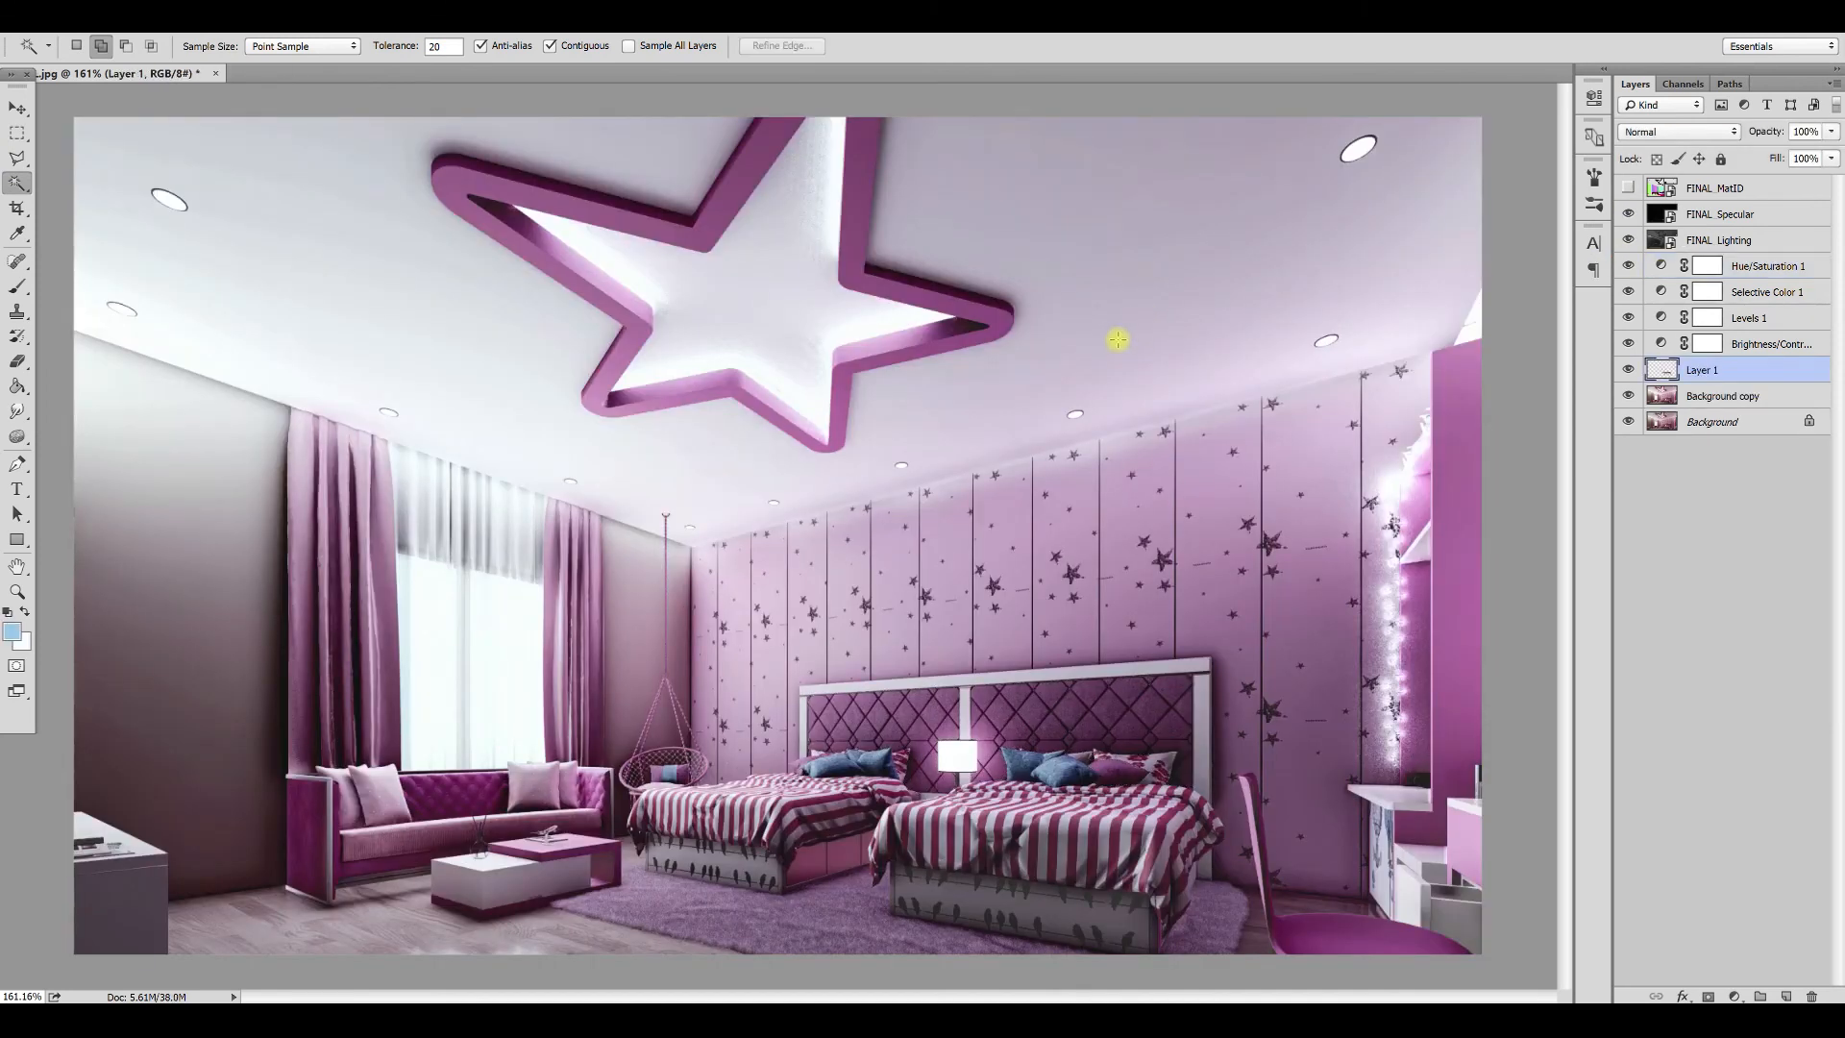
# Step: Set the headboard layer's blend mode to Screen
pyautogui.hotkey('ctrl', 'l')
pyautogui.press('Escape')
pyautogui.hotkey('shift', '+')
pyautogui.hotkey('shift', '+')
pyautogui.hotkey('shift', '+')
pyautogui.hotkey('shift', '+')
pyautogui.hotkey('shift', '+')
pyautogui.hotkey('shift', '+')
pyautogui.hotkey('shift', '+')
pyautogui.hotkey('shift', '+')
pyautogui.press('v')
# Step: Lower the headboard layer to 55% opacity and 80% fill, and compare the image with the layer hidden and shown
pyautogui.click(1831, 132)
pyautogui.moveTo(1831, 153)
pyautogui.mouseDown()
pyautogui.moveTo(1801, 158)
pyautogui.moveTo(1810, 181)
pyautogui.mouseUp()
pyautogui.click(1628, 368)
pyautogui.click(1628, 368)
pyautogui.hotkey('ctrl', '-')
pyautogui.keyDown('alt'); pyautogui.scroll(-3, 807, 678); pyautogui.keyUp('alt')
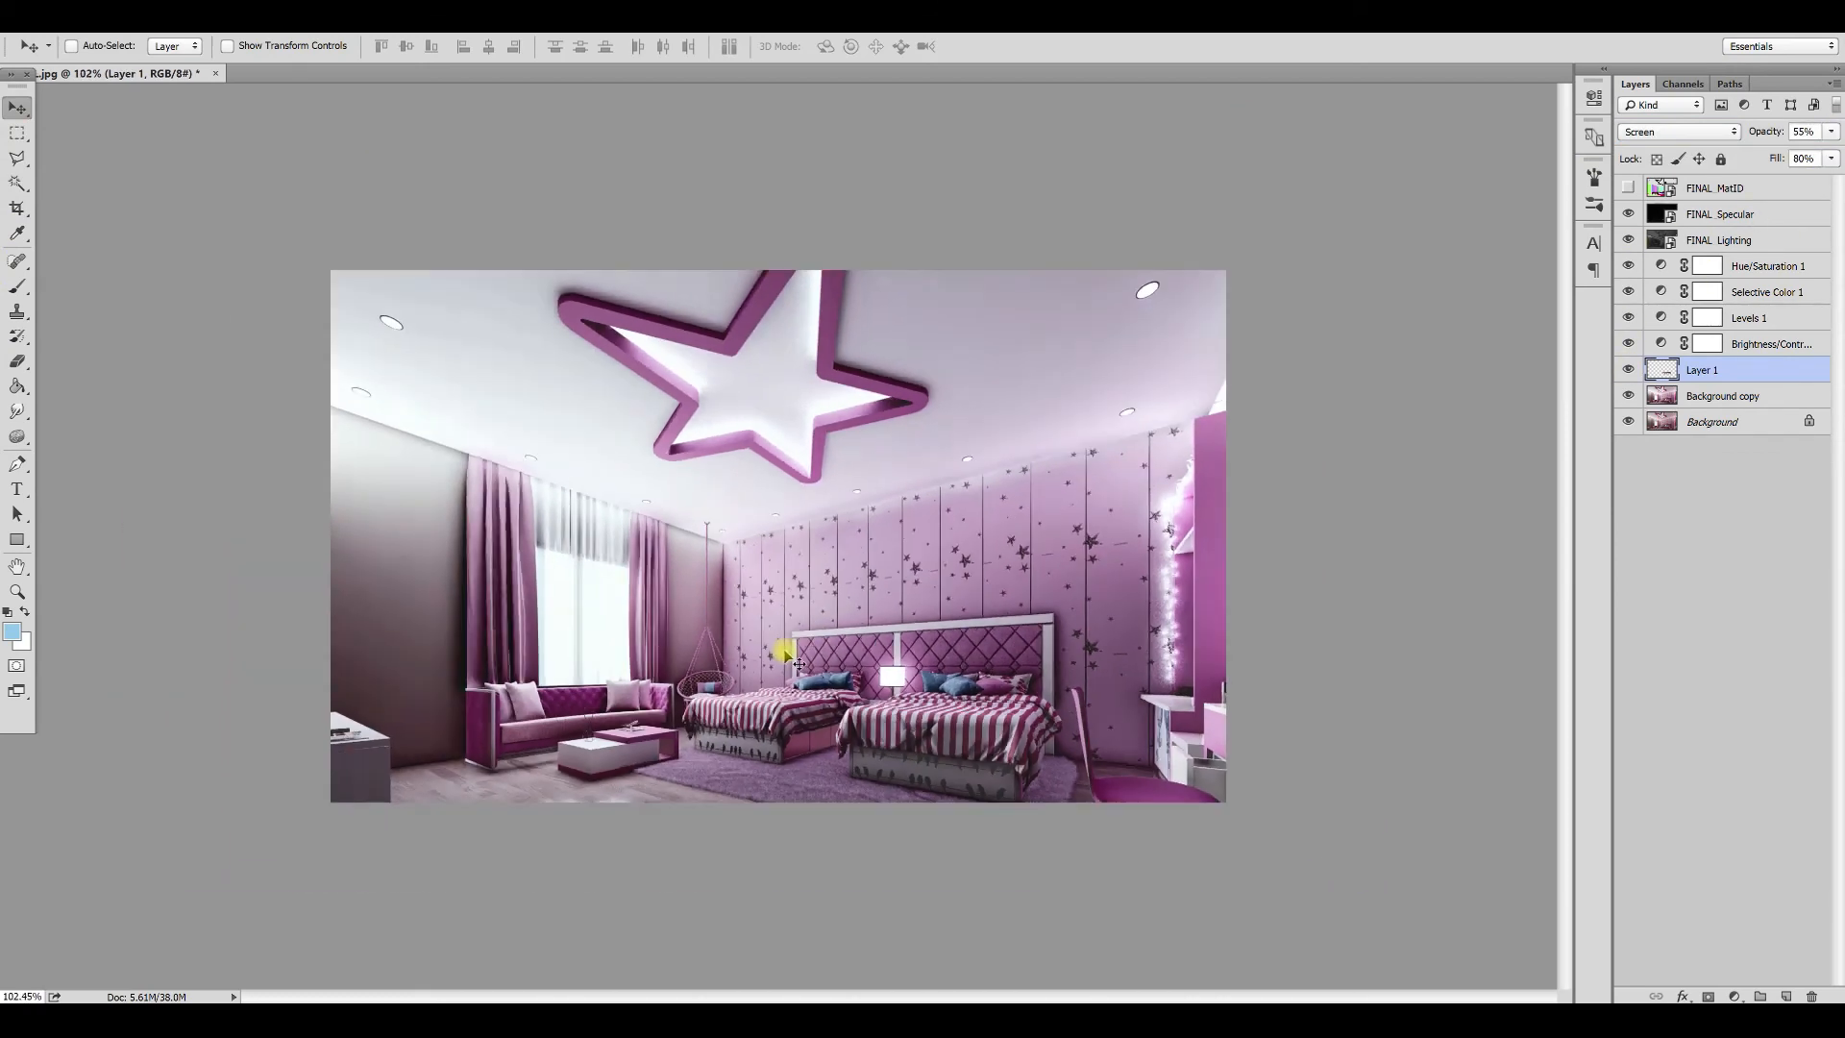
pyautogui.keyDown('alt'); pyautogui.scroll(2, 777, 606); pyautogui.keyUp('alt')
# Step: Save the edited image under the name VIEW-01, choosing its file format and accepting the save options
pyautogui.hotkey('alt', 'f')
pyautogui.click(192, 291)
pyautogui.click(386, 751)
pyautogui.click(360, 670)
pyautogui.doubleClick(314, 724)
pyautogui.write('VIEW-01')
pyautogui.press('Return')
pyautogui.press('Return')
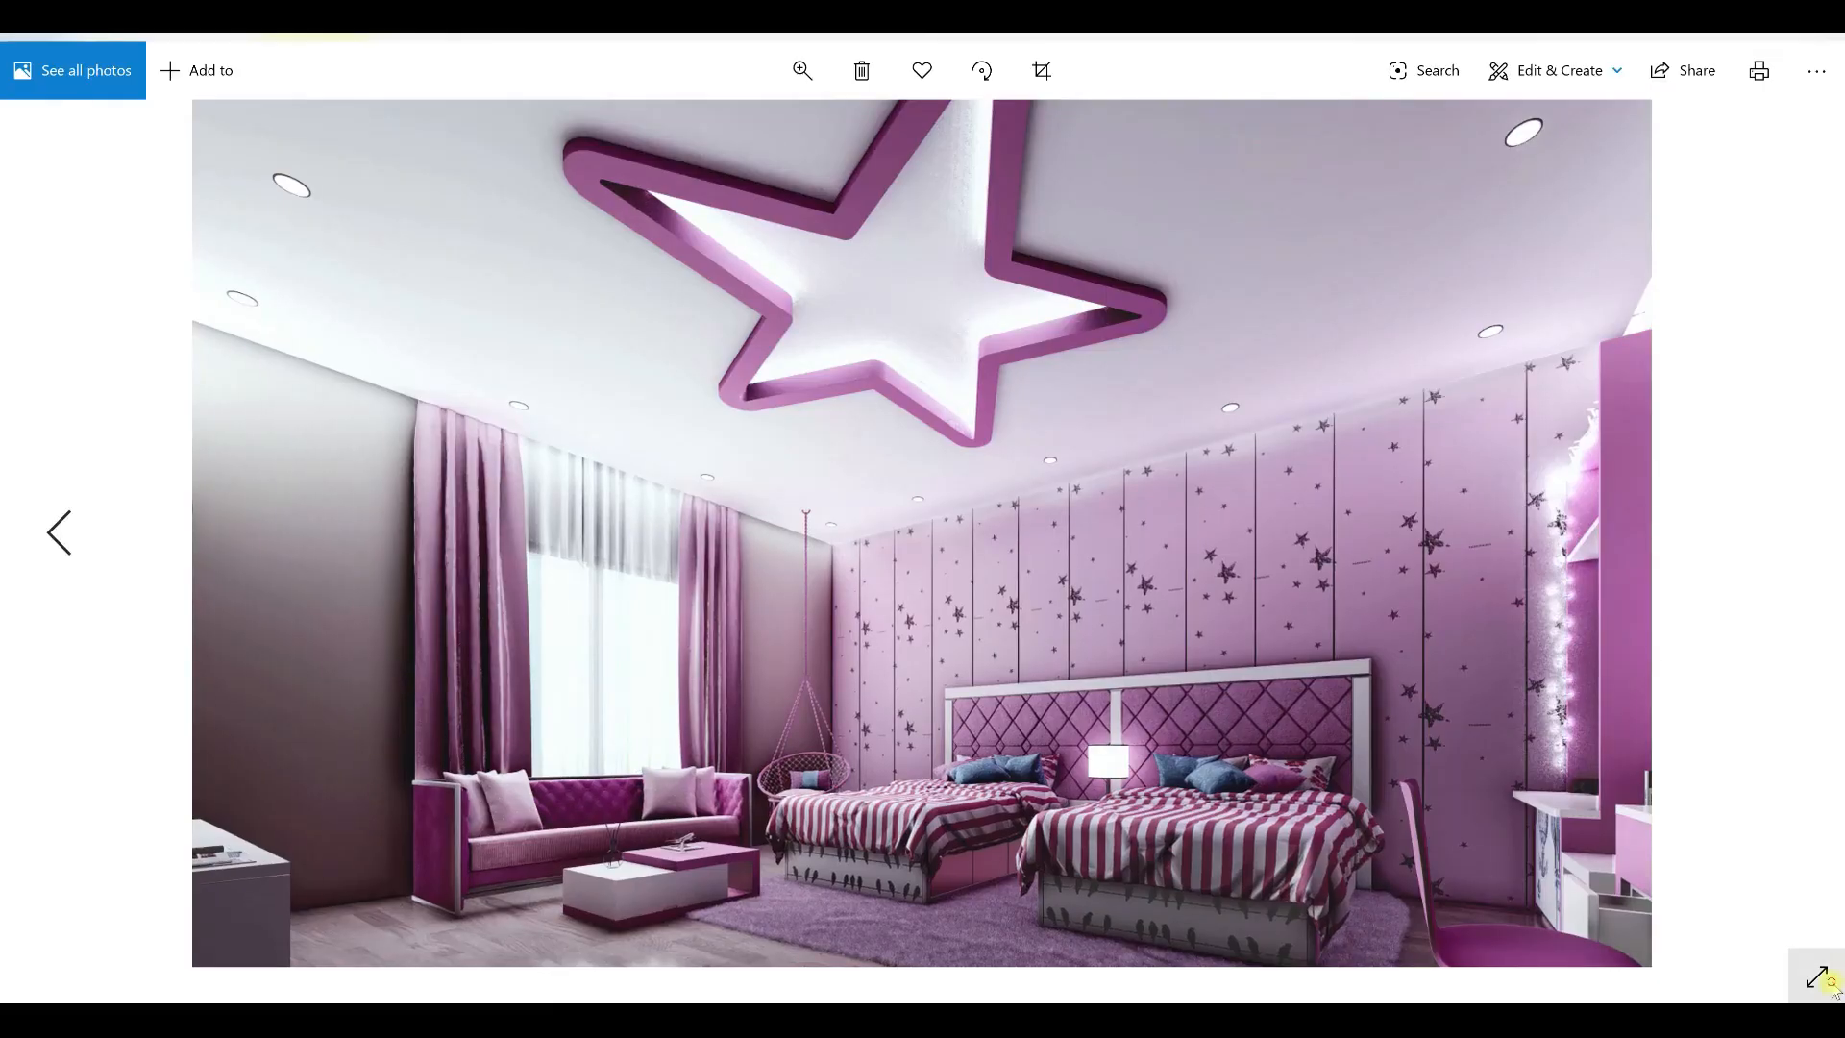